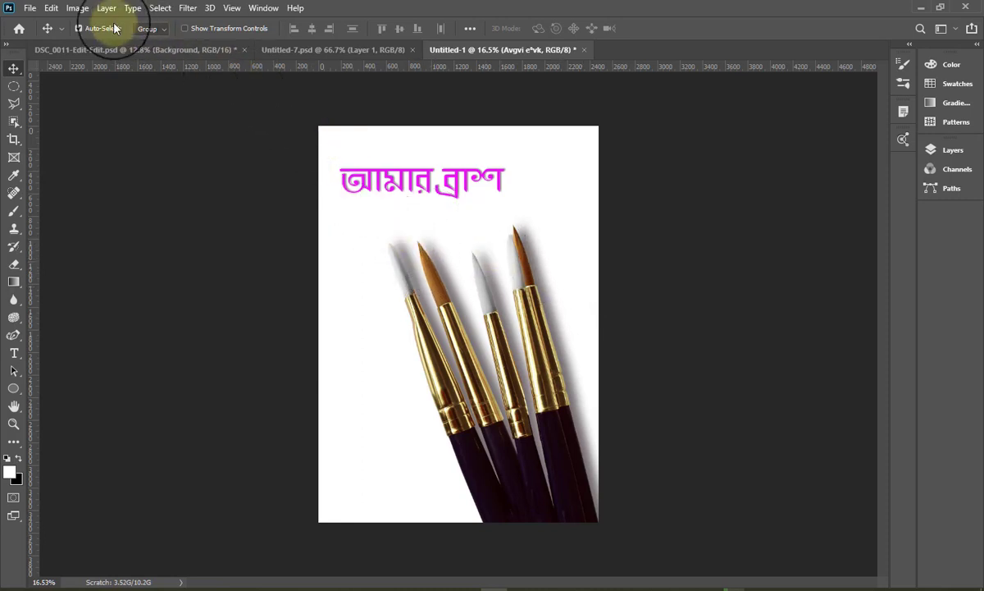
Create the Untitled-2 document at width 5000 px, height 5000 px and 300 pixels/inch.
click(29, 8)
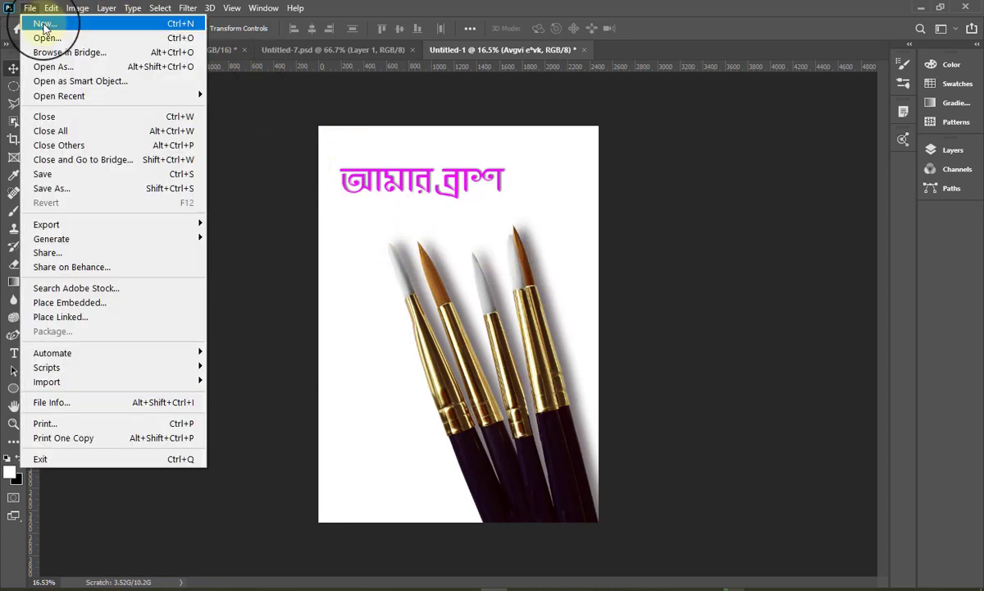
click(43, 25)
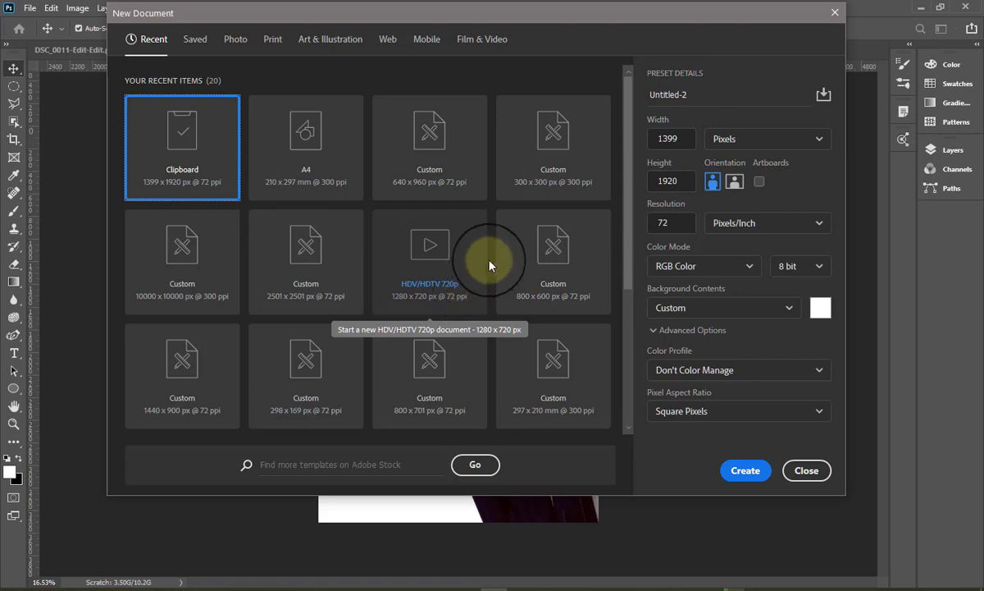
double_click(674, 138)
drag(678, 138, 644, 139)
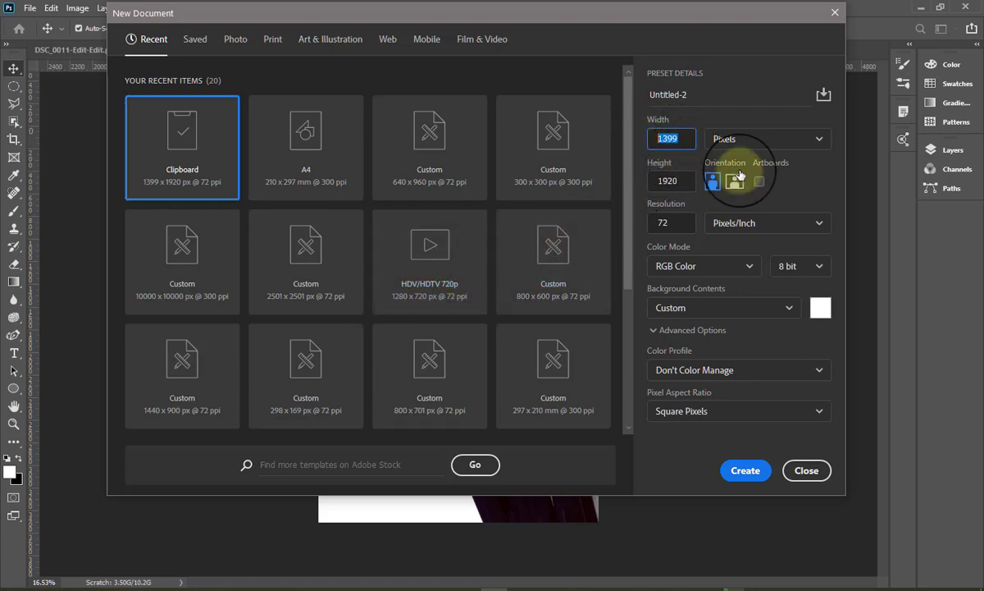
text(5)
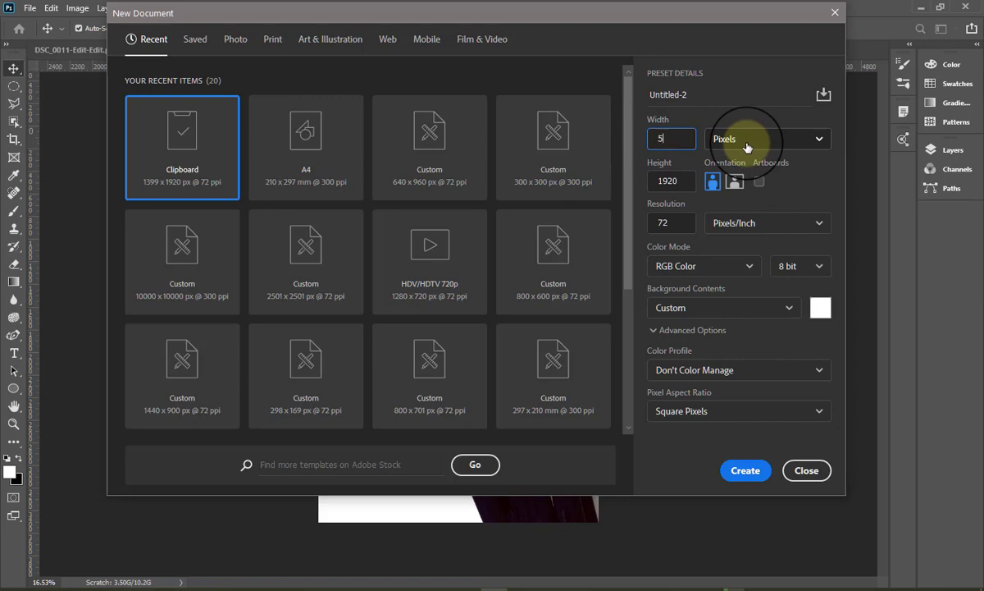
text(000)
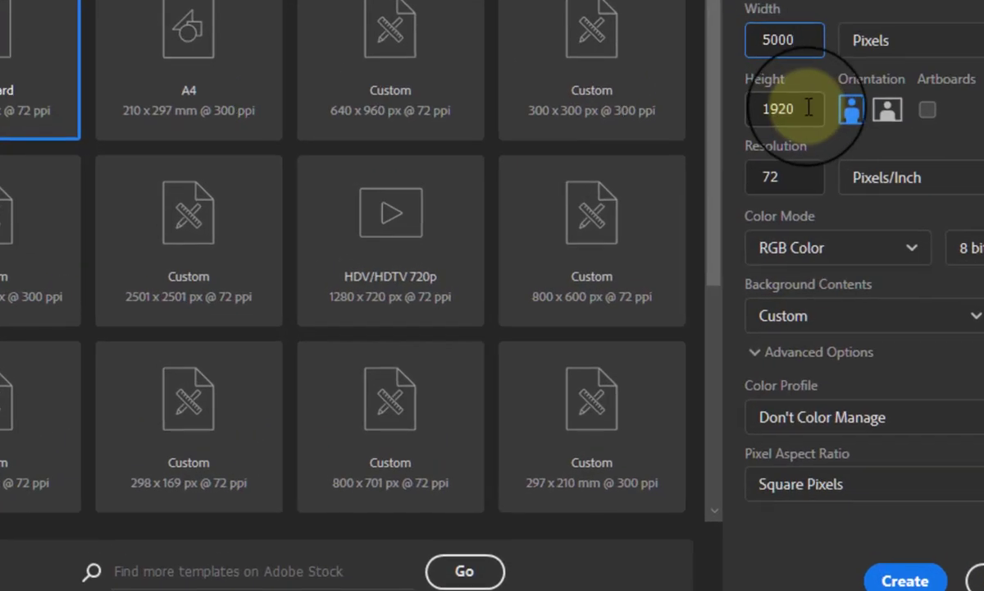
double_click(783, 123)
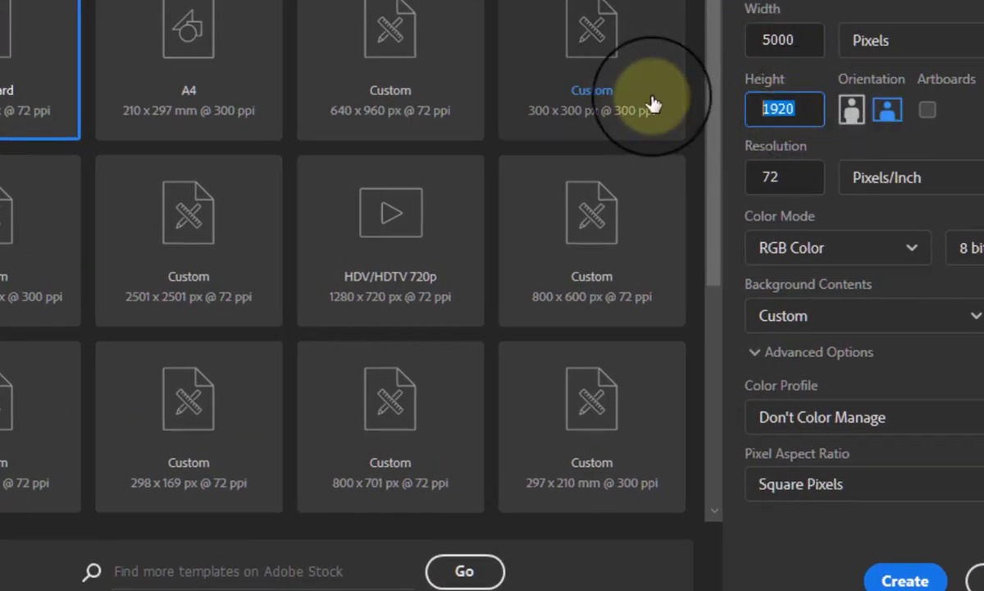
text(5000)
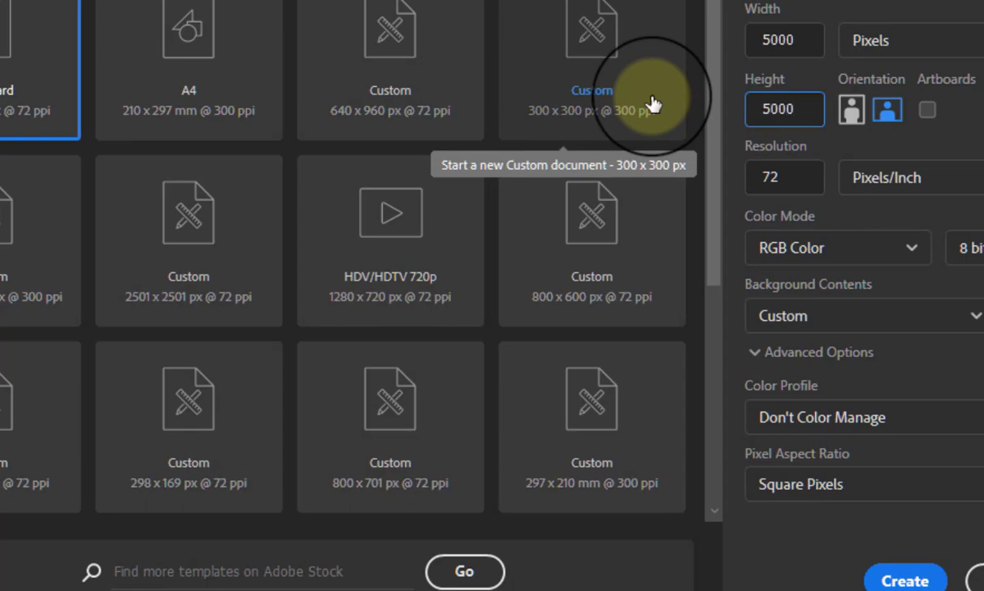
double_click(793, 174)
text(3)
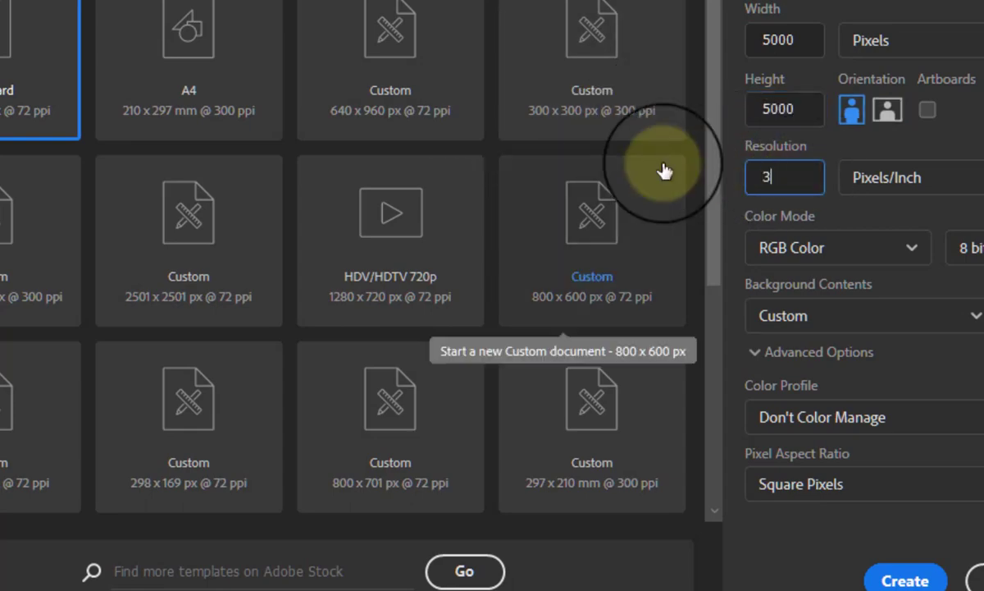
text(00)
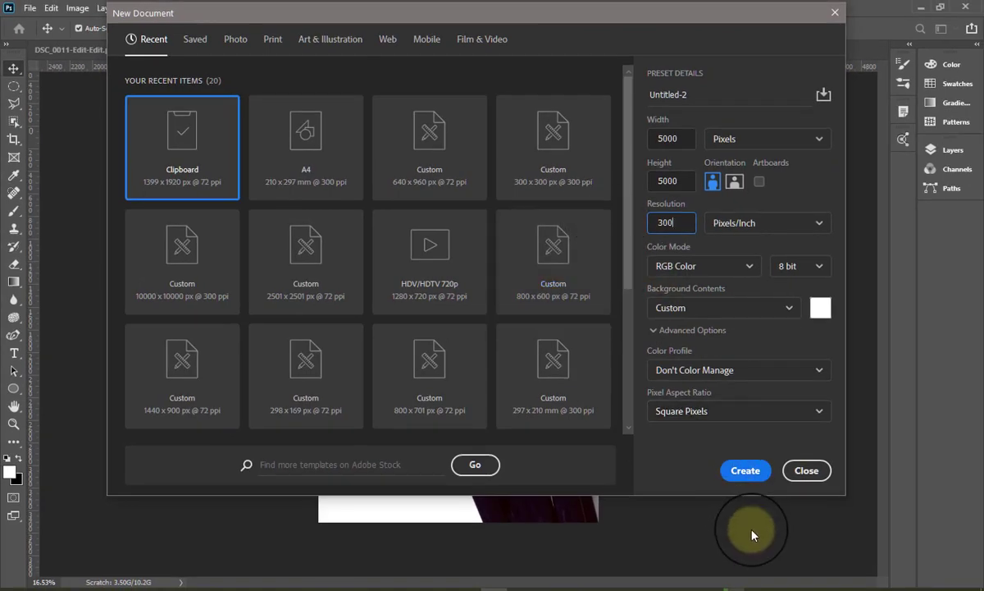
click(745, 470)
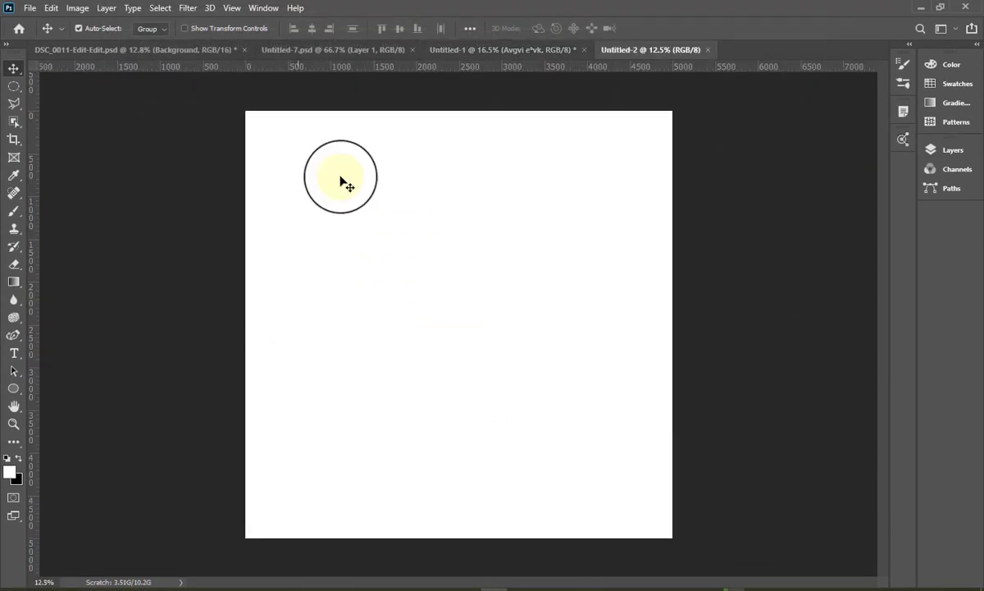
In Image Size, unlink proportions and change the width to 5001 px, height staying 5000 px.
click(51, 9)
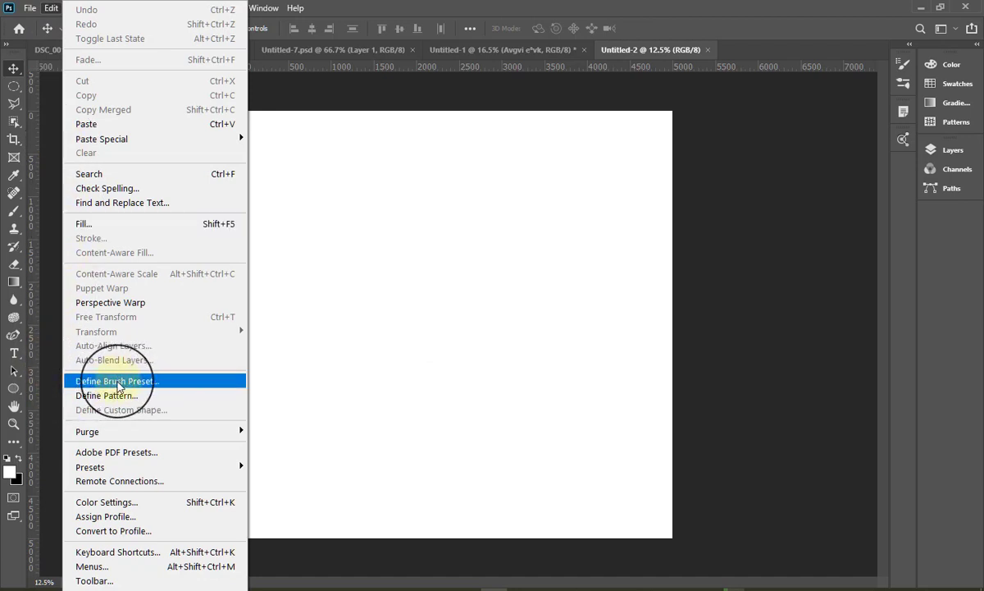
click(347, 234)
click(78, 9)
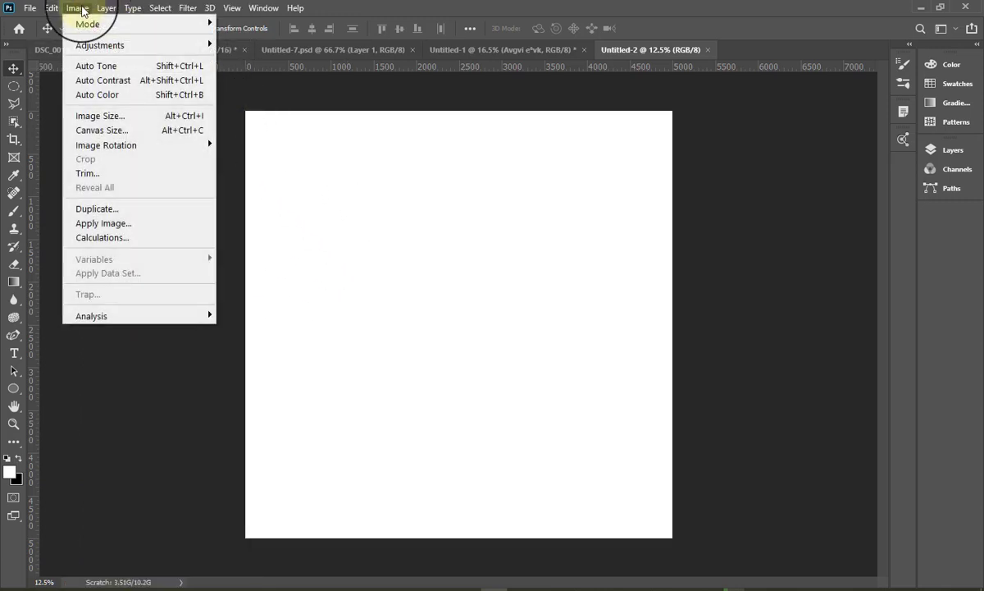
click(110, 121)
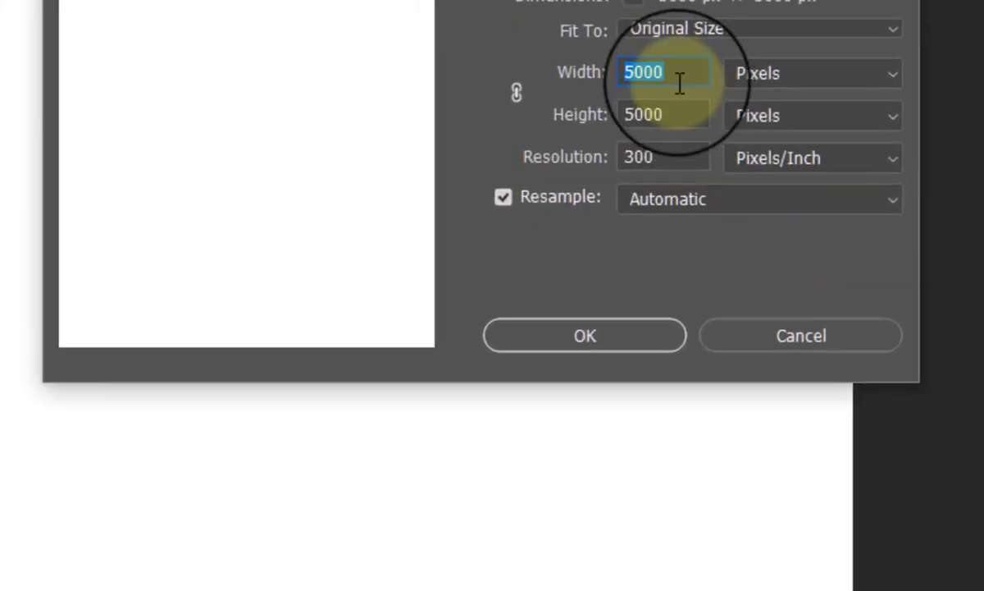
key(BackSpace)
text(1)
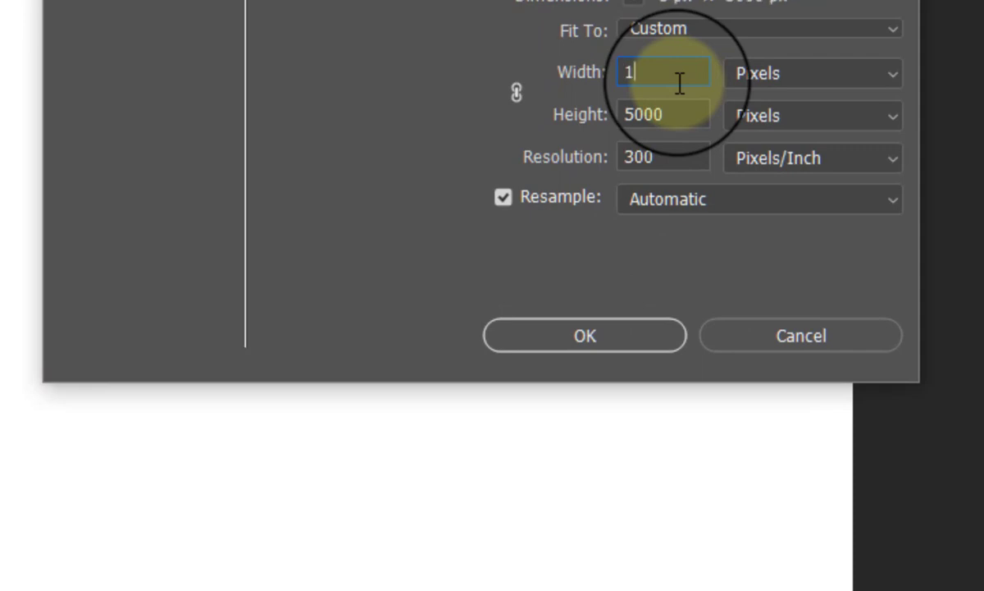
click(576, 78)
text(5)
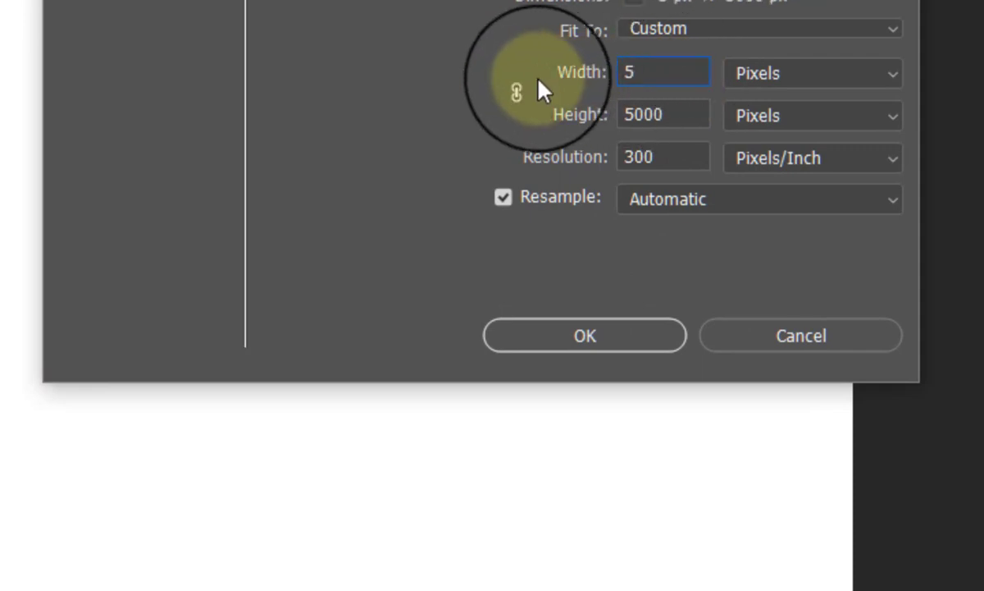
text(001)
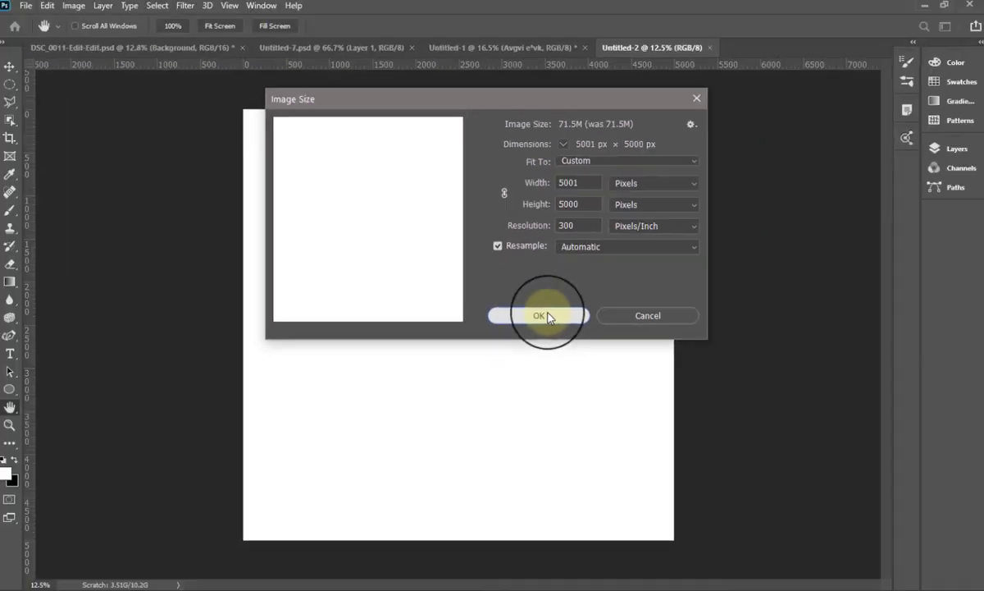
click(584, 331)
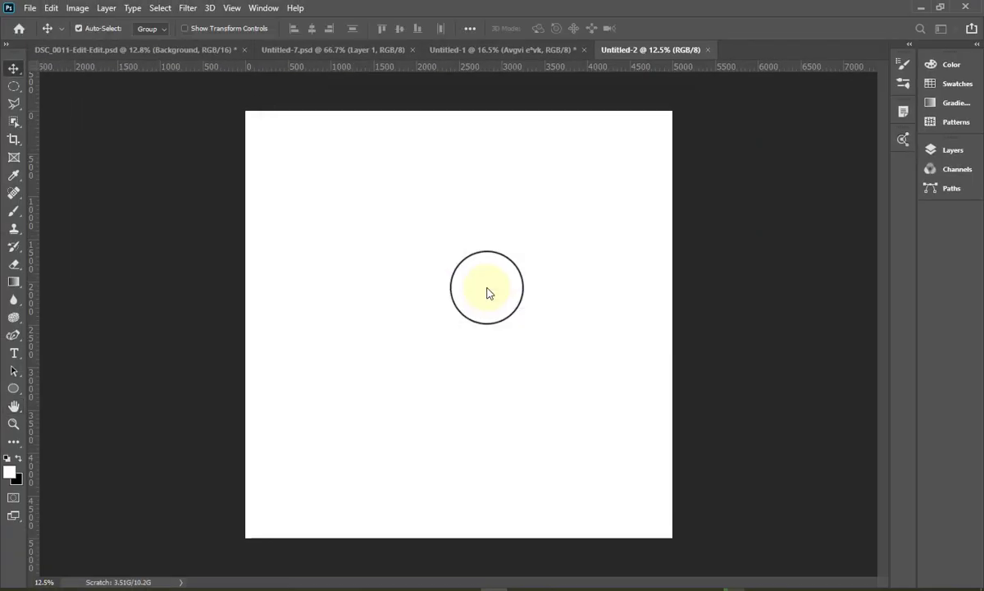
click(50, 8)
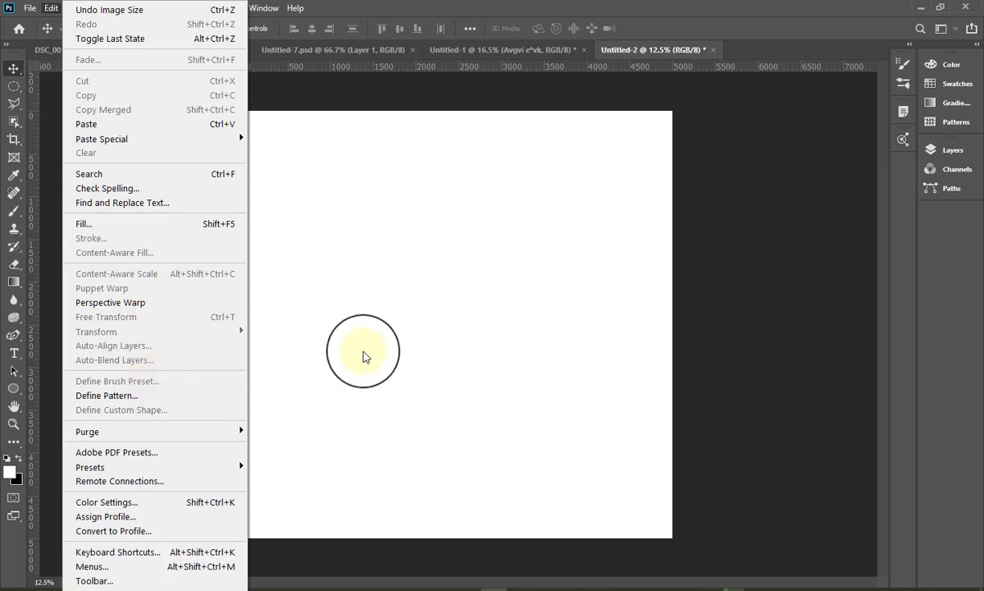
Set the Image Size width back to 5000 px and check Edit > Define Brush Preset.
click(652, 27)
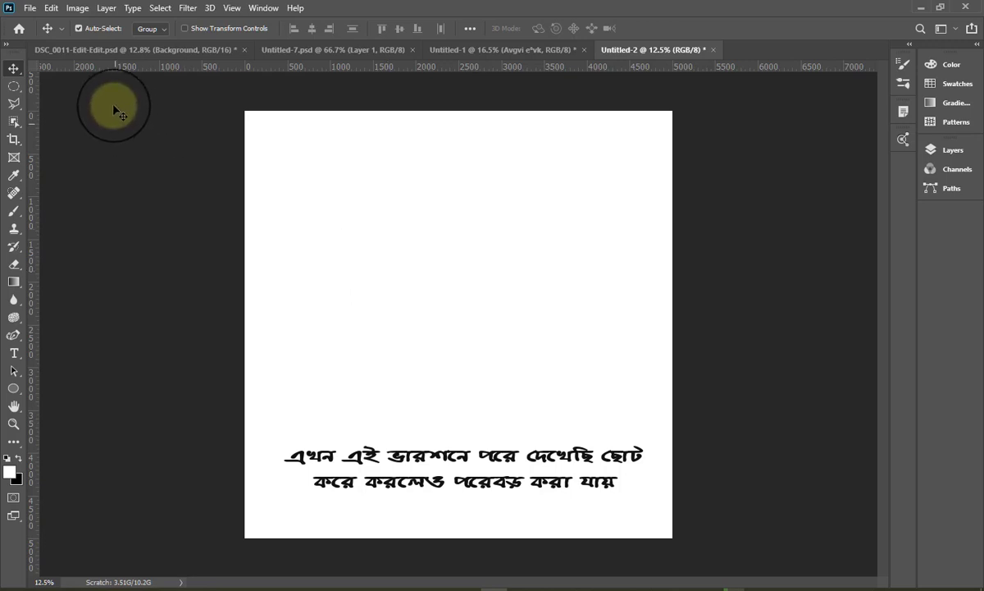
click(74, 8)
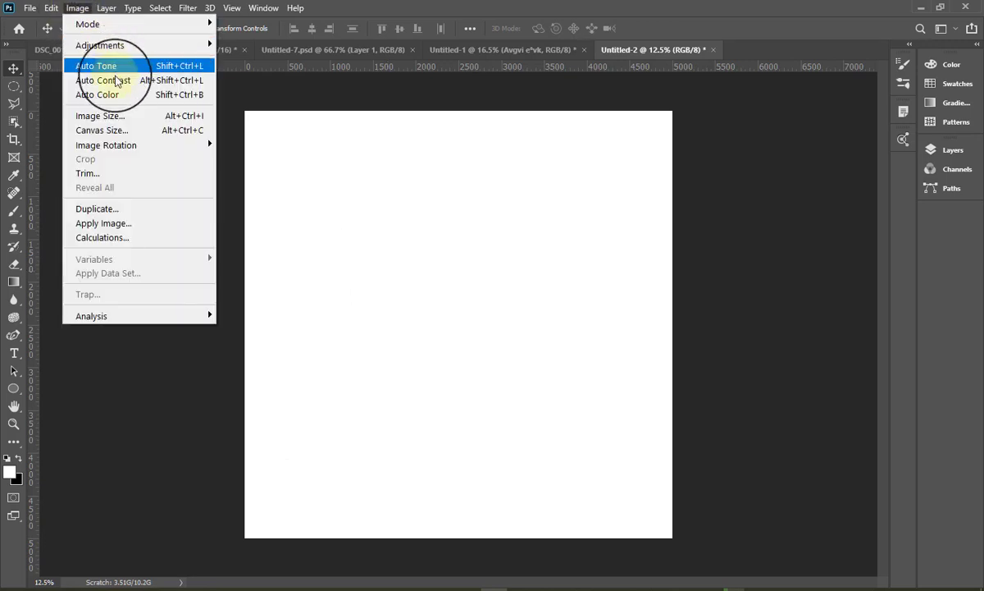
click(115, 119)
click(583, 182)
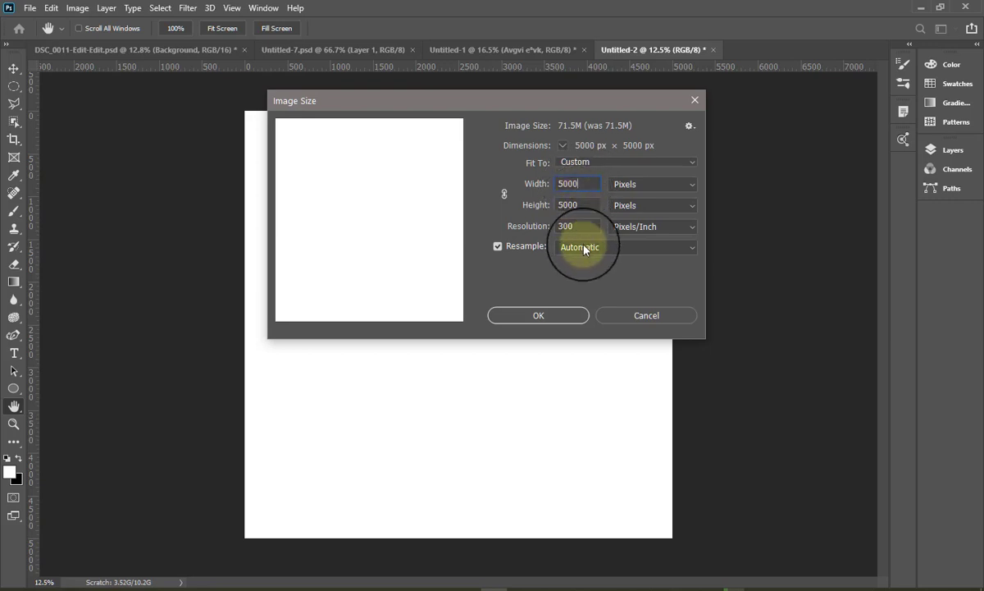
click(548, 316)
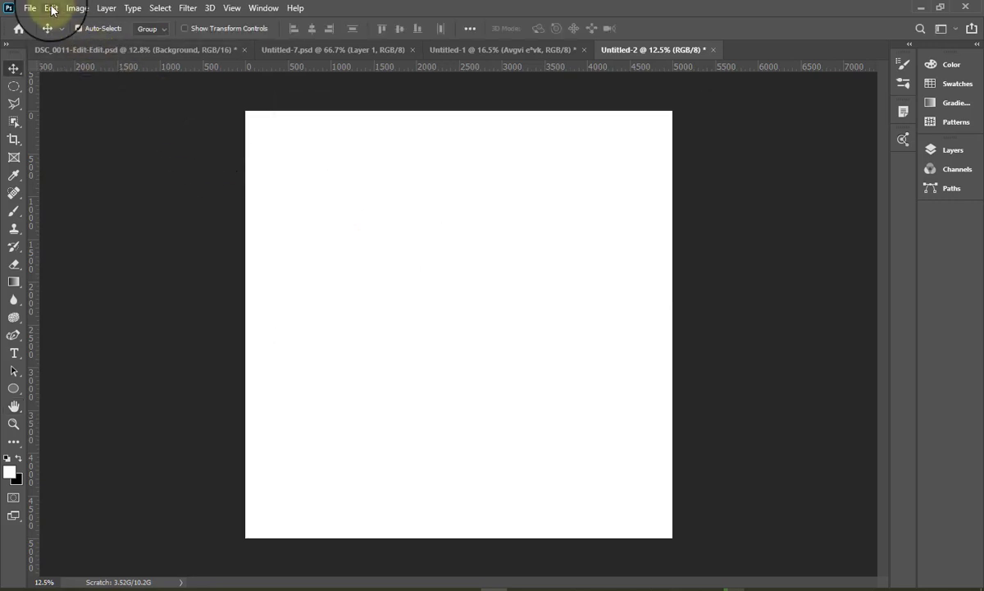
click(51, 8)
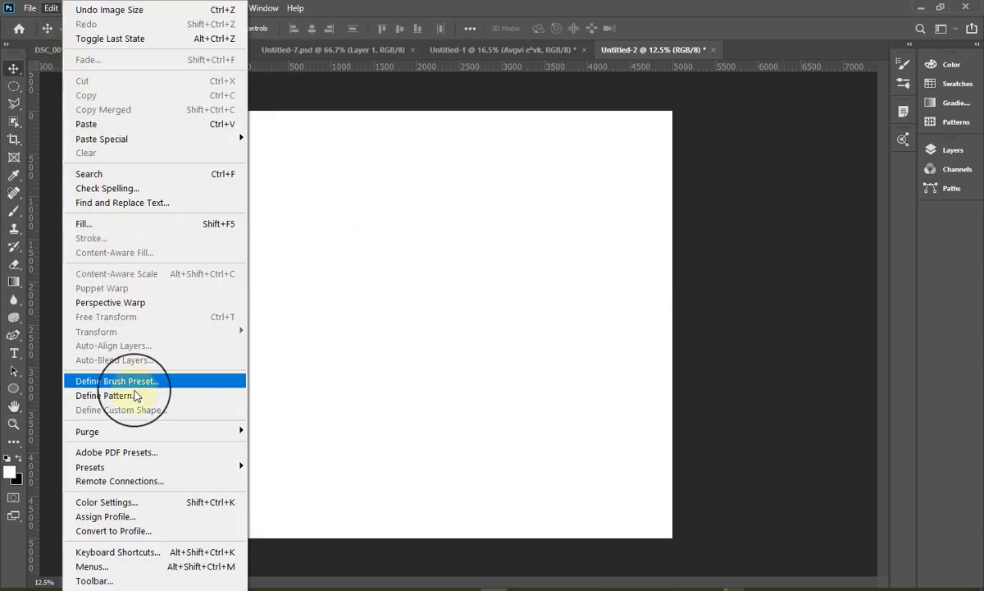
click(755, 47)
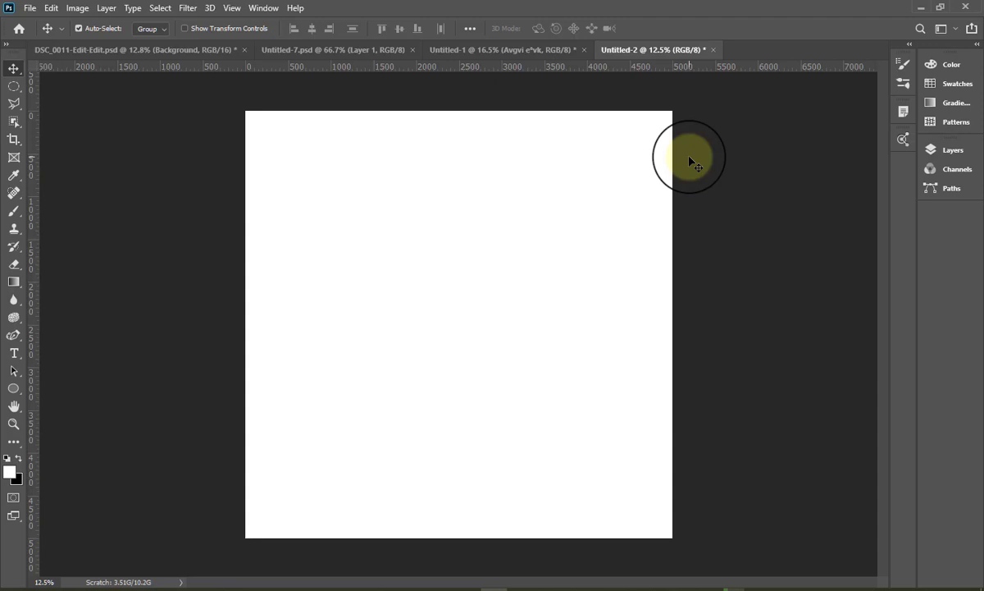
Show the Layers panel, add transparent Layer 1 above Background, then deselect it.
click(952, 151)
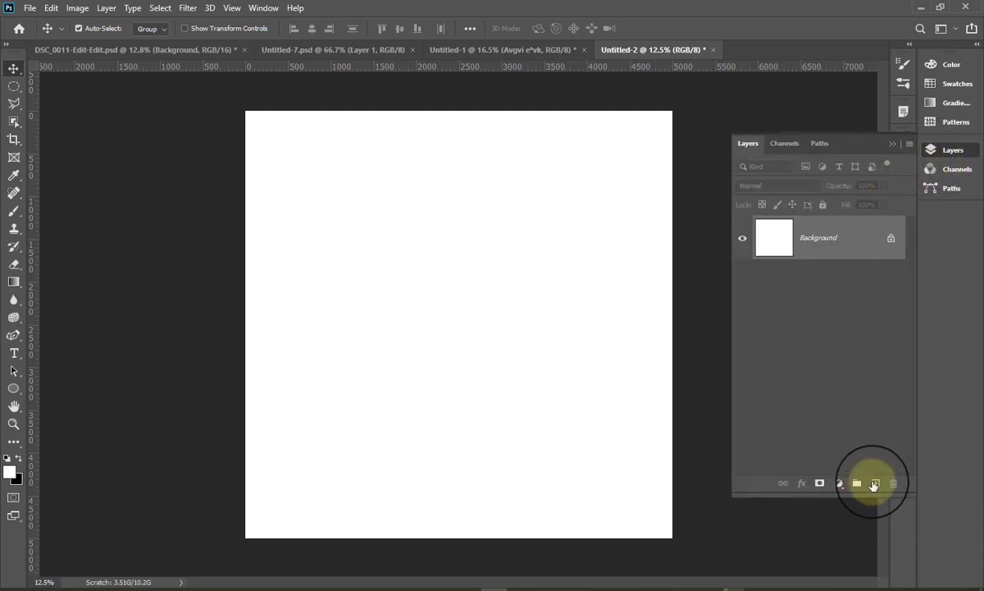
click(875, 483)
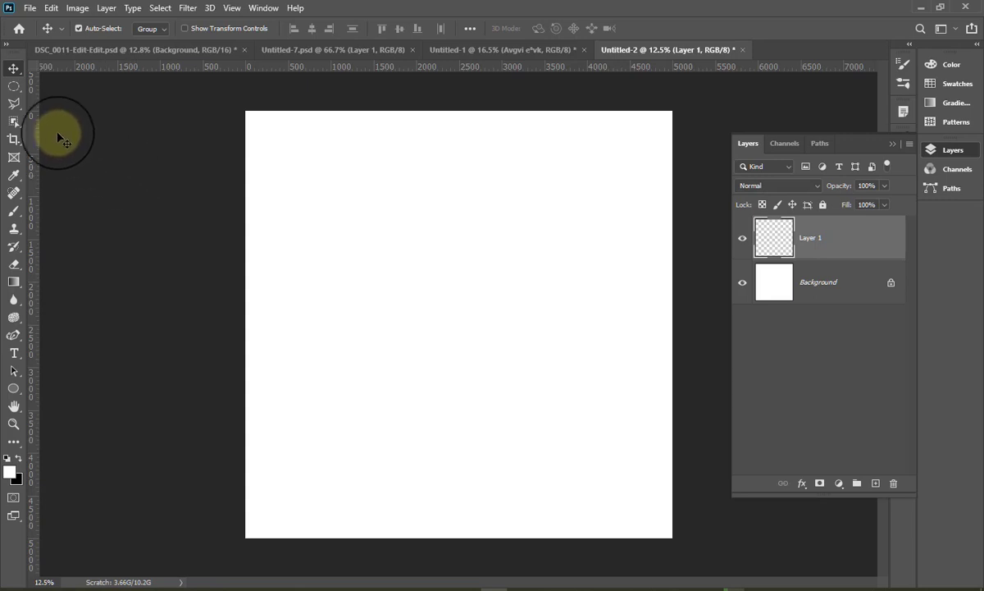
click(385, 217)
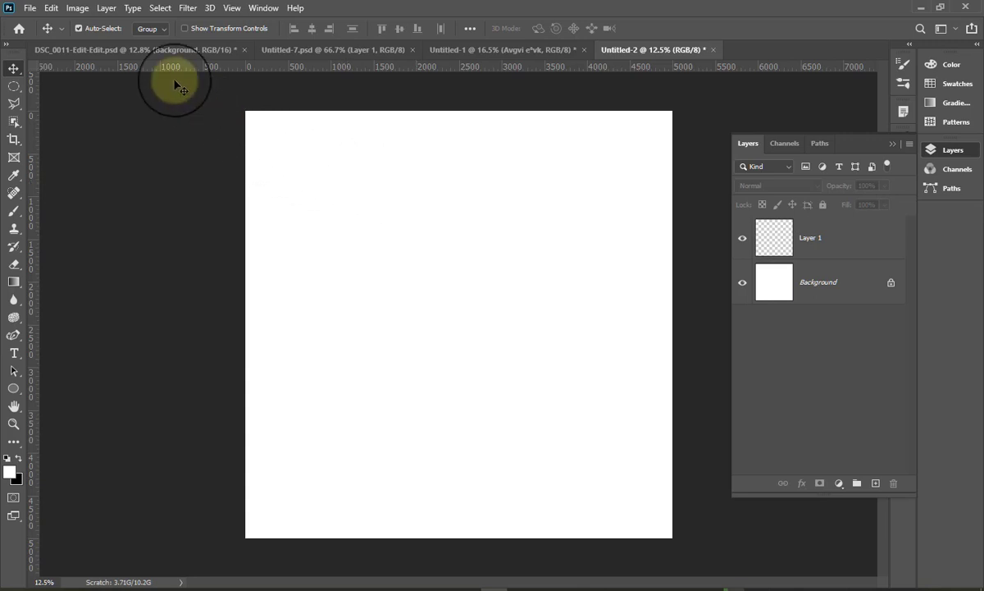
Set Image Size to 2500 px wide by 2500 px high, then zoom in on the canvas.
click(78, 9)
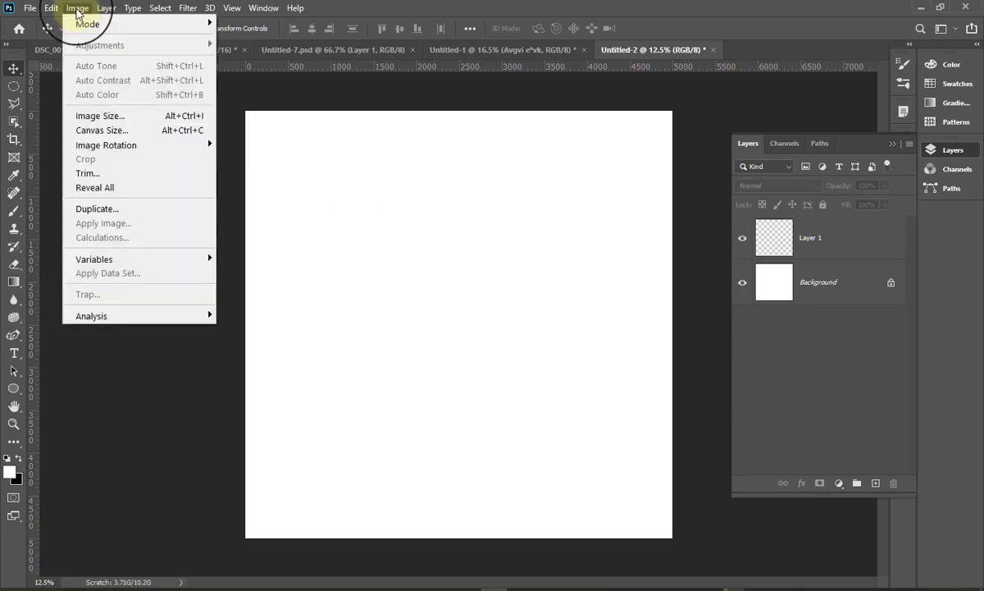
click(94, 119)
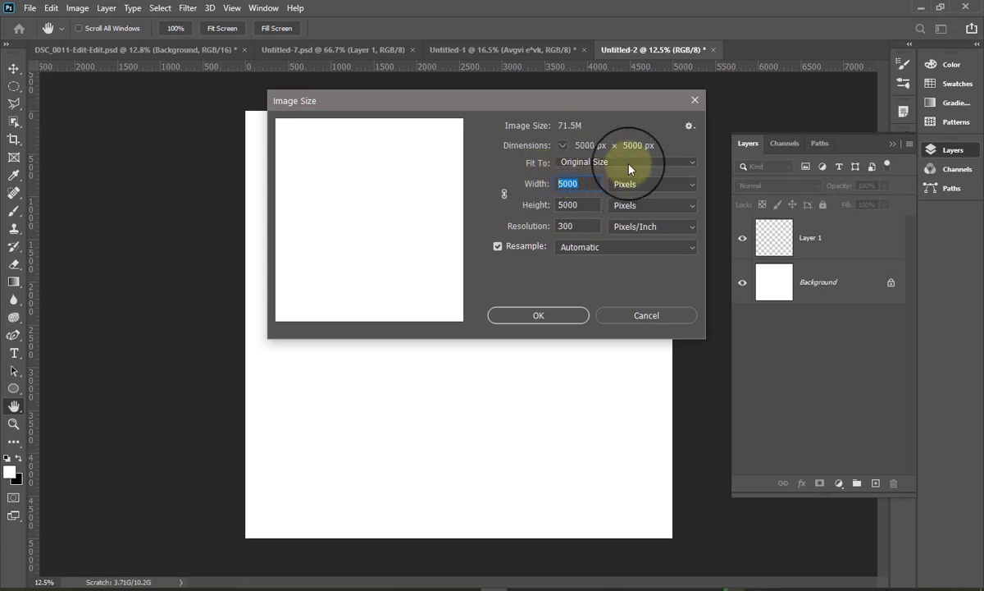
text(25)
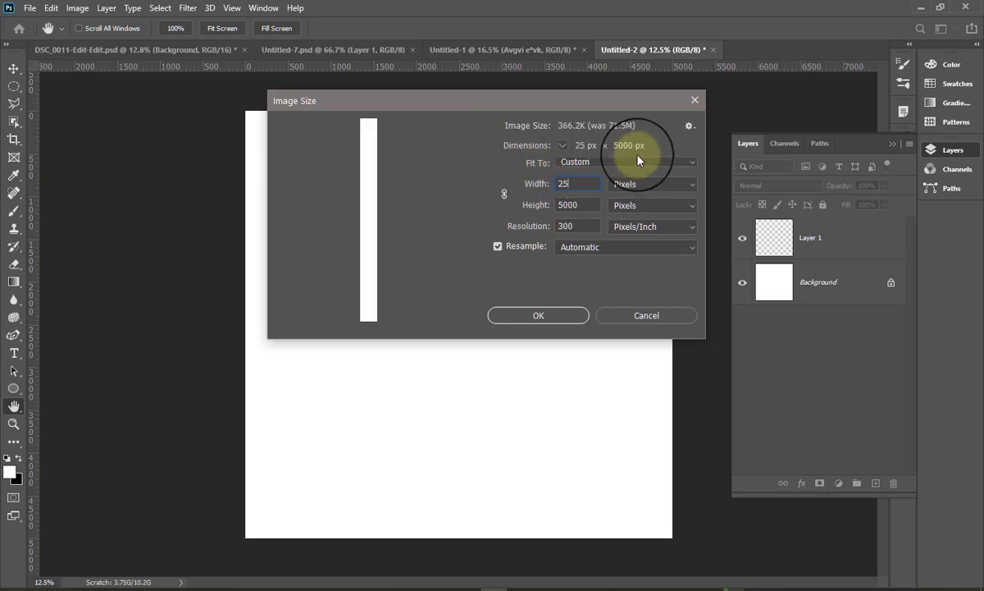
text(00)
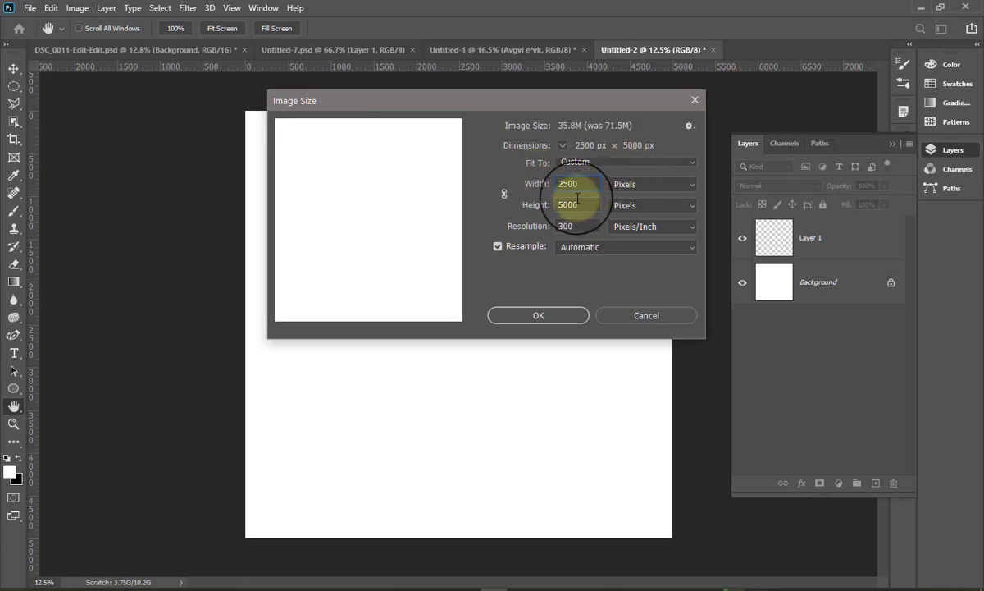
click(575, 205)
key(BackSpace)
key(BackSpace)
key(BackSpace)
text(2)
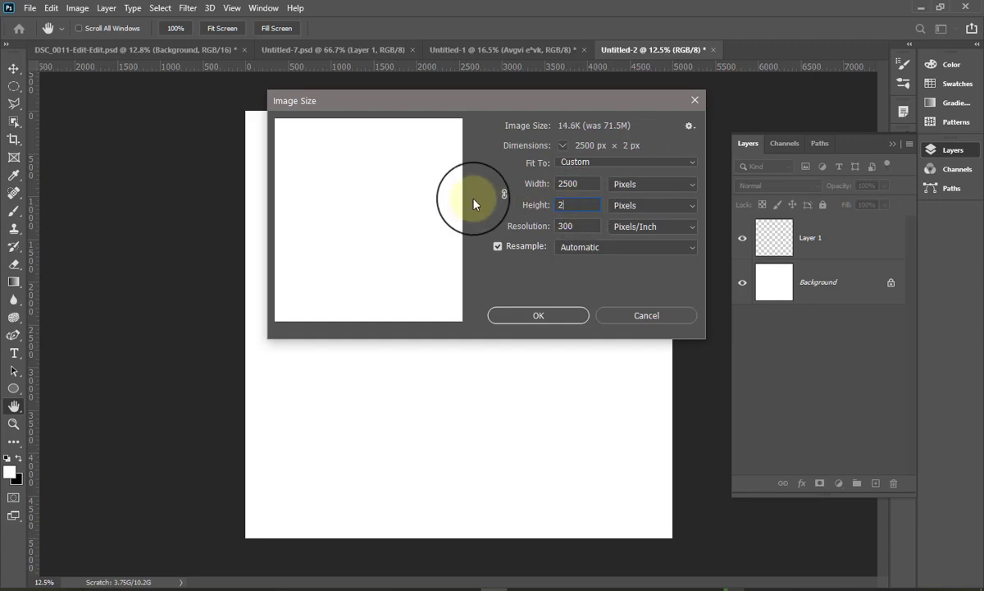
text(500)
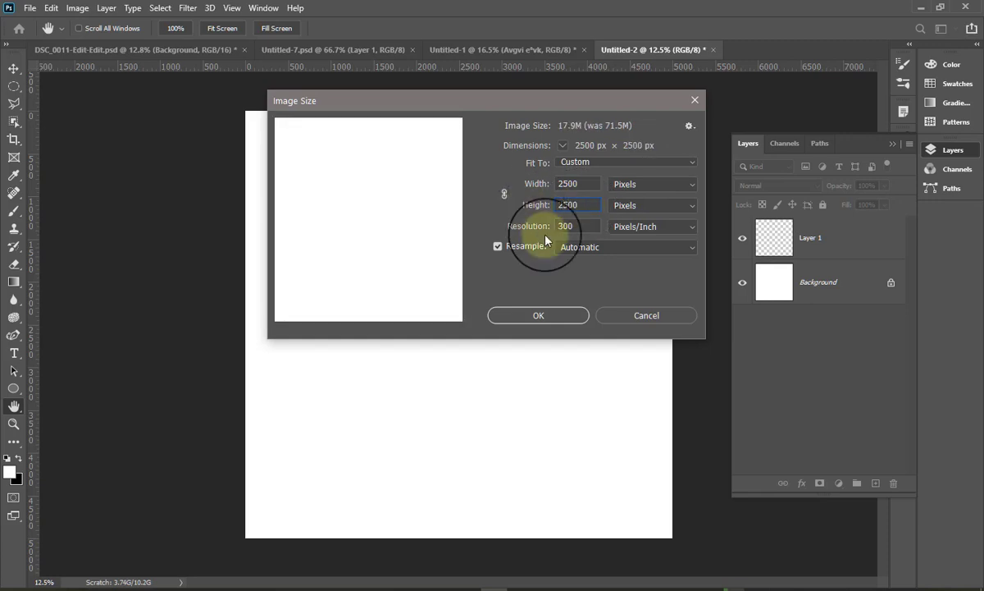
click(557, 319)
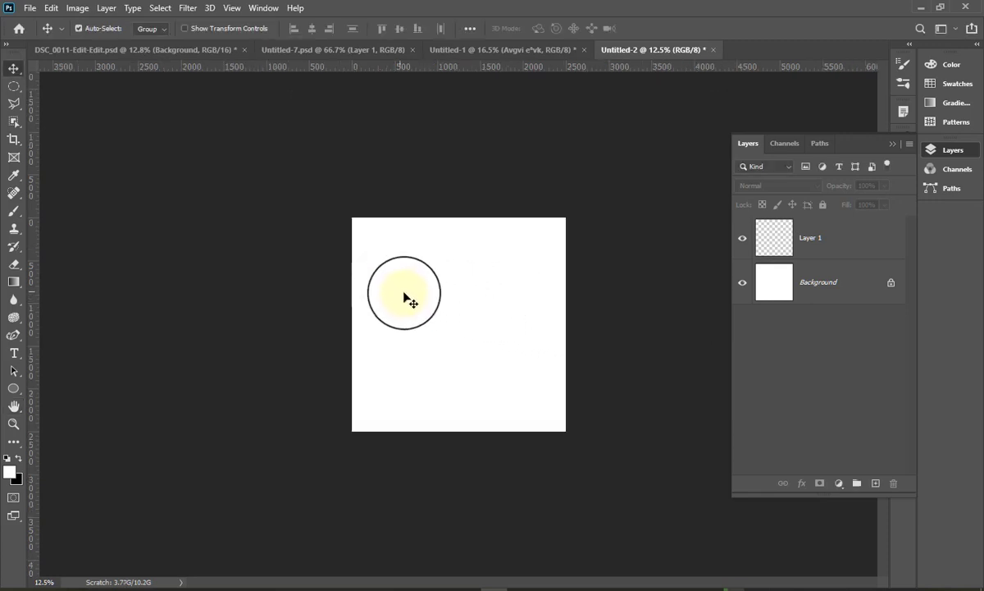
scroll(455, 363, up, 1)
scroll(457, 364, up, 1)
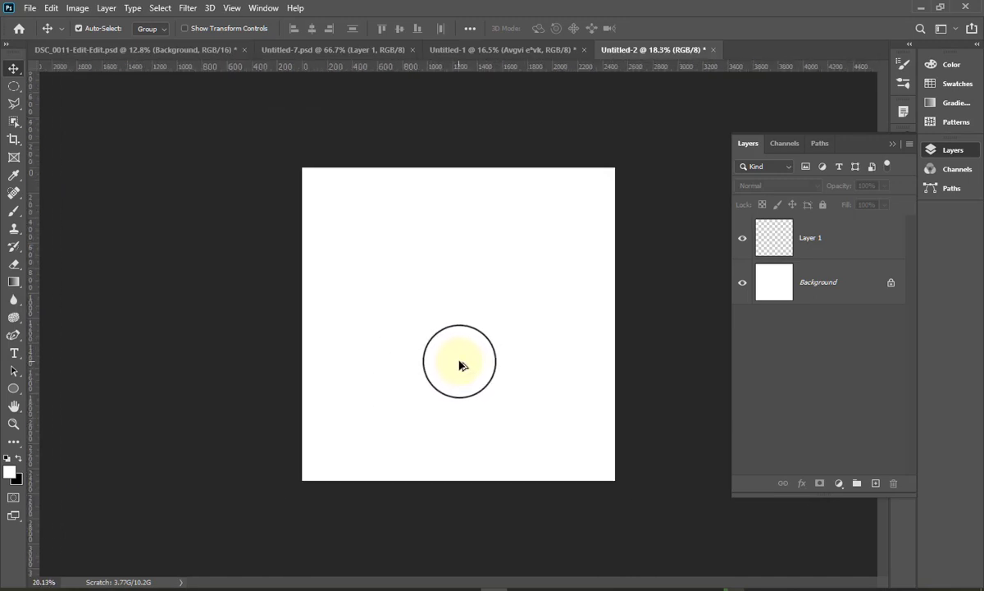
scroll(457, 364, up, 1)
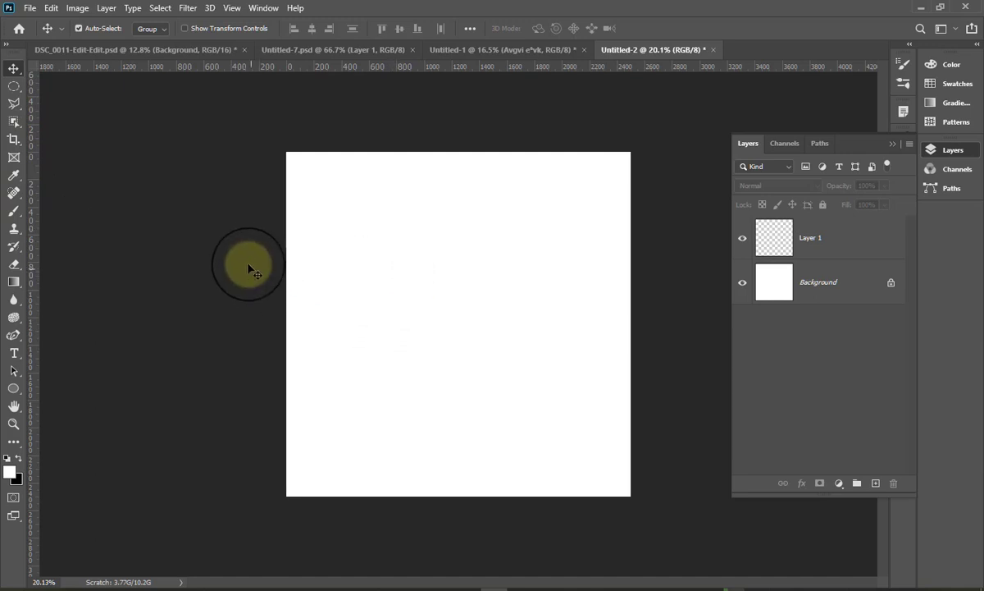
With the Polygonal Lasso, outline the leaf's left edge from the canvas bottom upward.
click(11, 105)
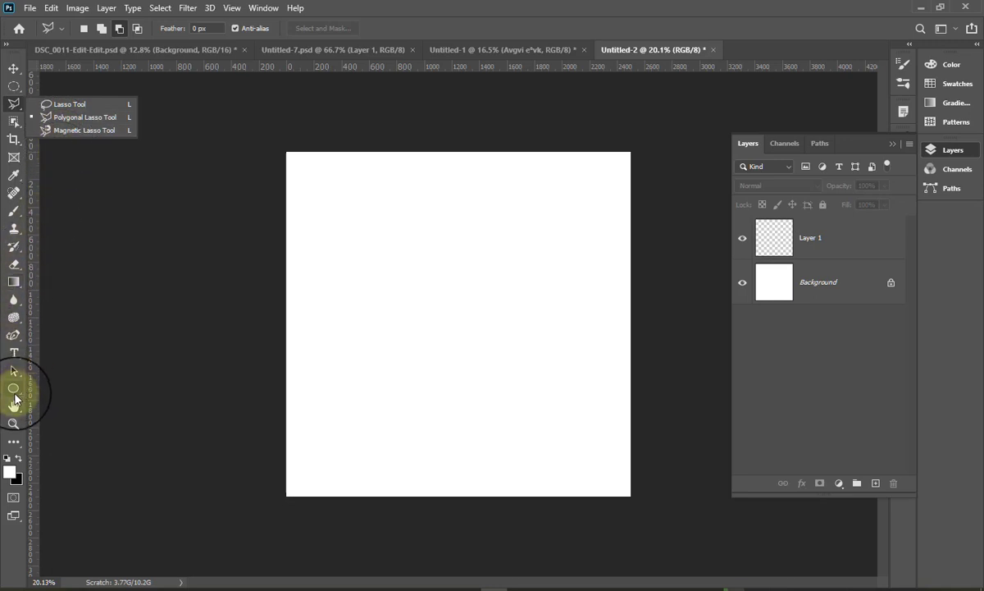
click(16, 336)
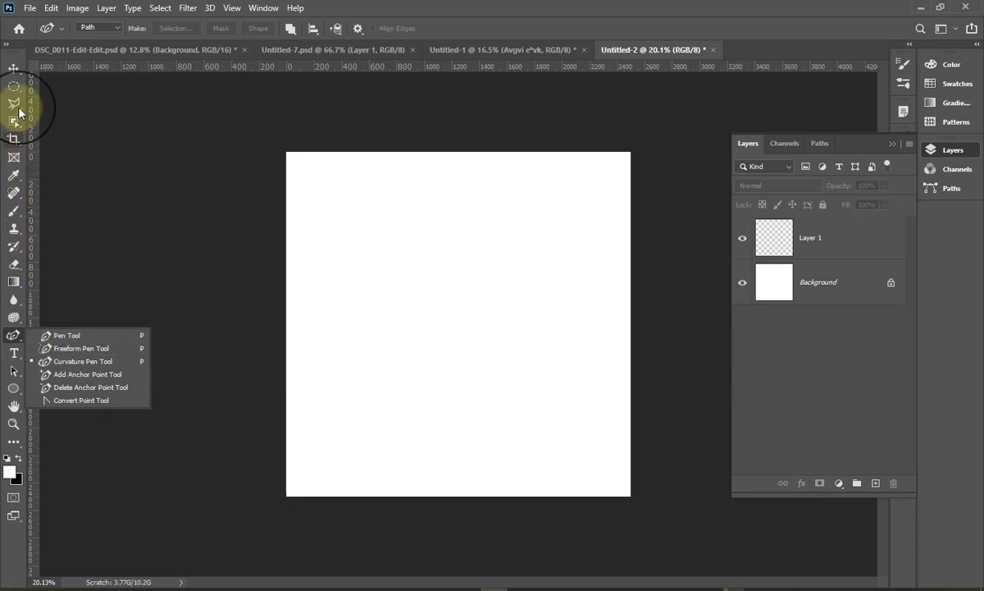
click(18, 109)
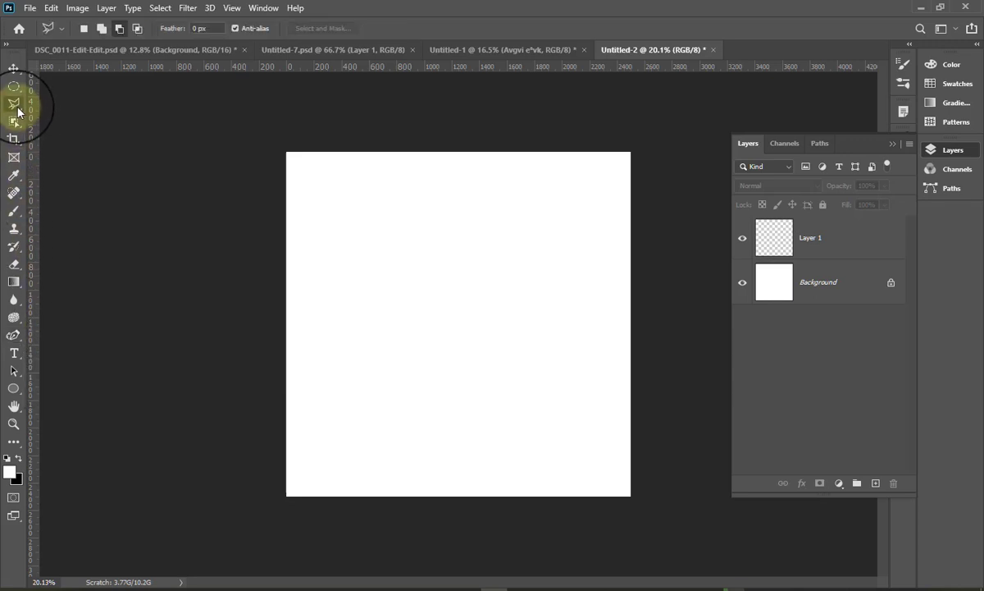
click(387, 492)
click(353, 418)
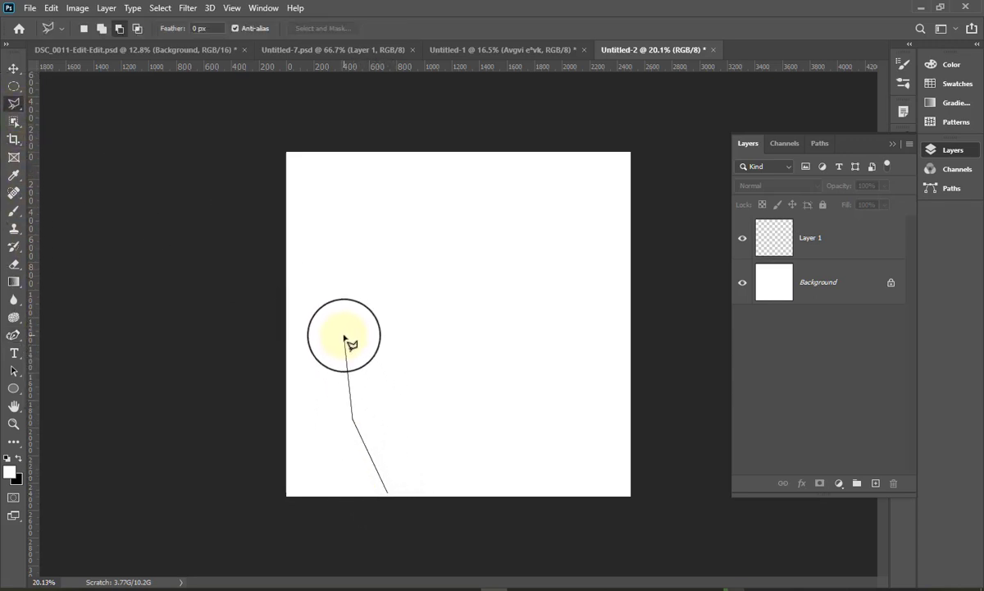
click(344, 332)
click(354, 291)
click(382, 244)
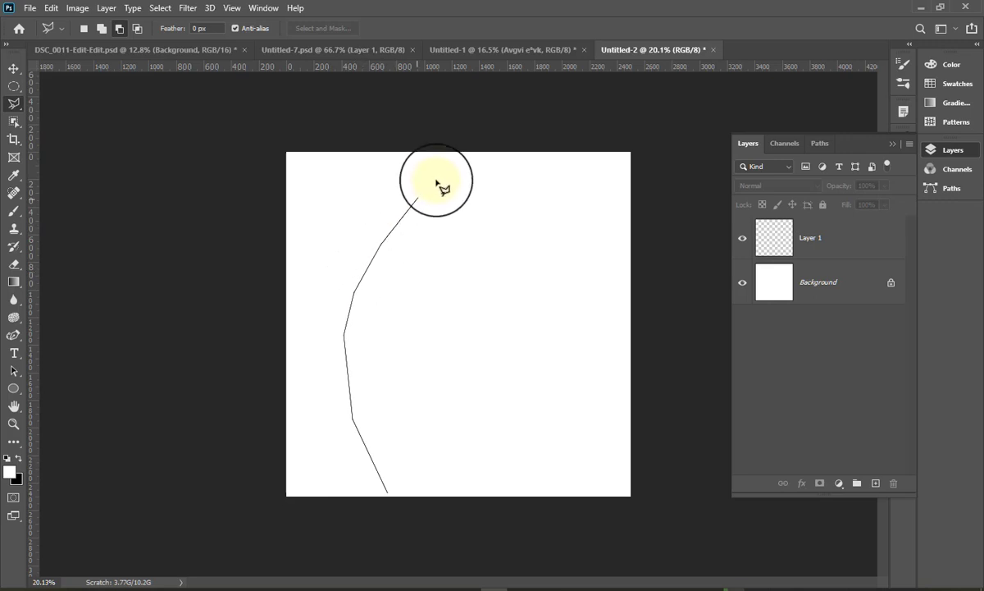
Place the leaf tip near the top, close the outline down the right edge, then pick the Curvature Pen.
click(458, 156)
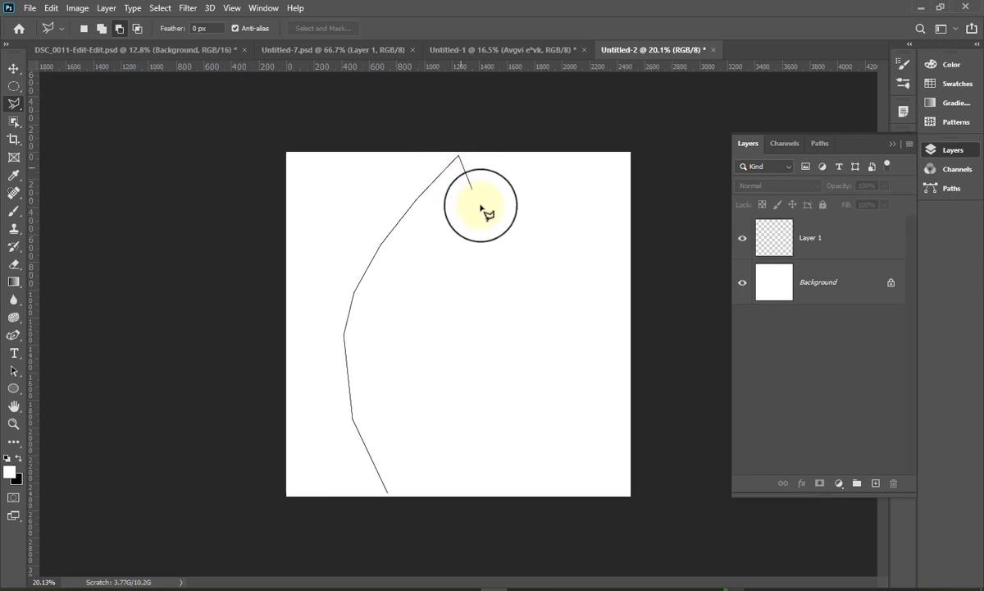
click(500, 222)
click(520, 276)
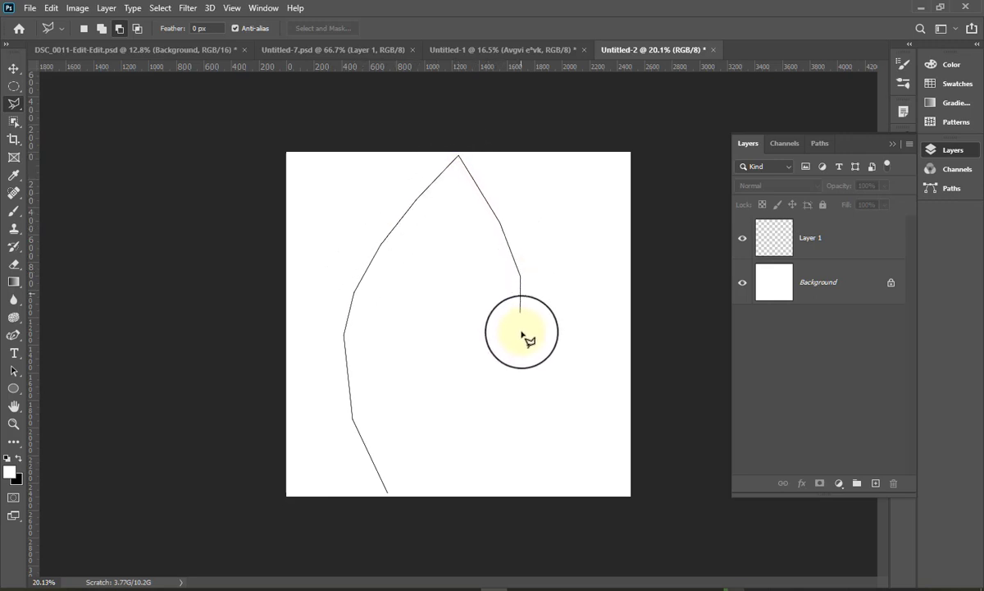
click(522, 385)
click(490, 453)
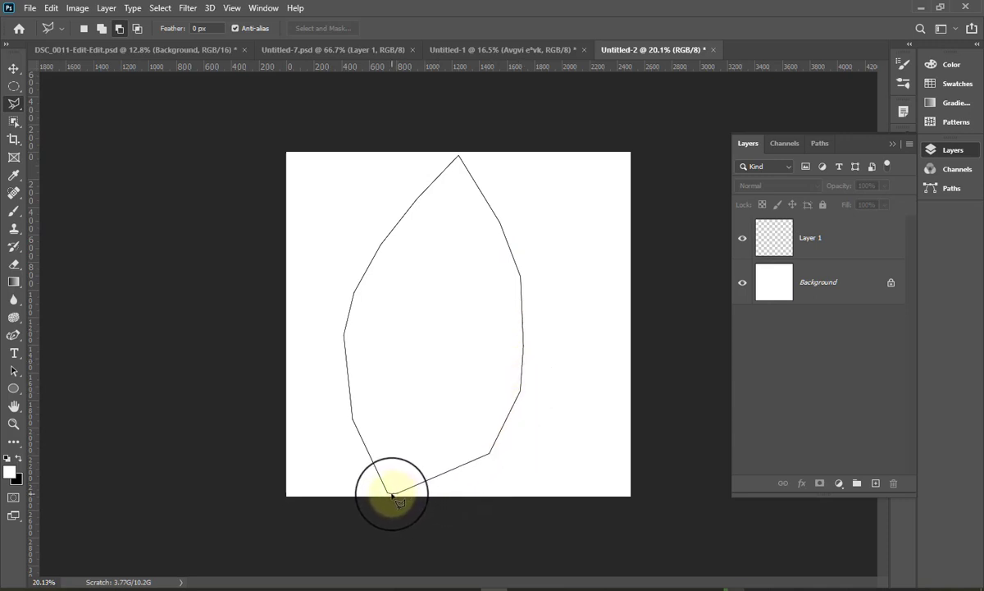
click(392, 494)
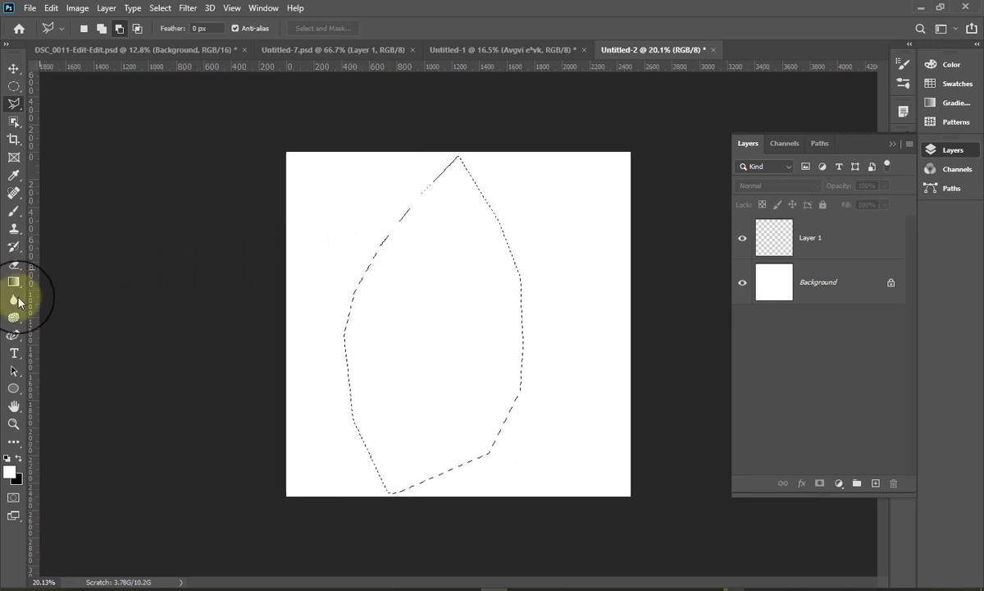
click(13, 335)
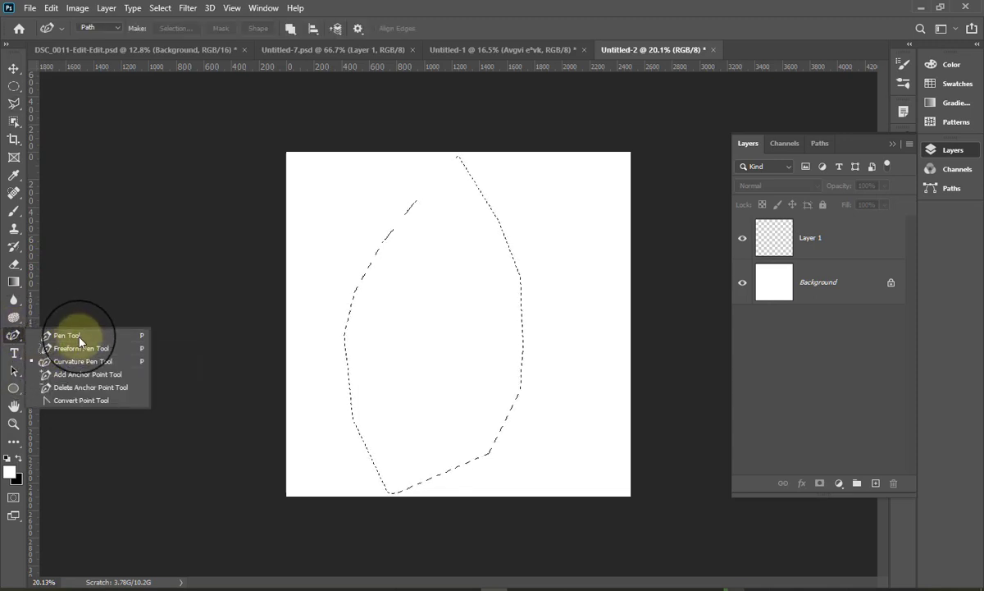
click(78, 361)
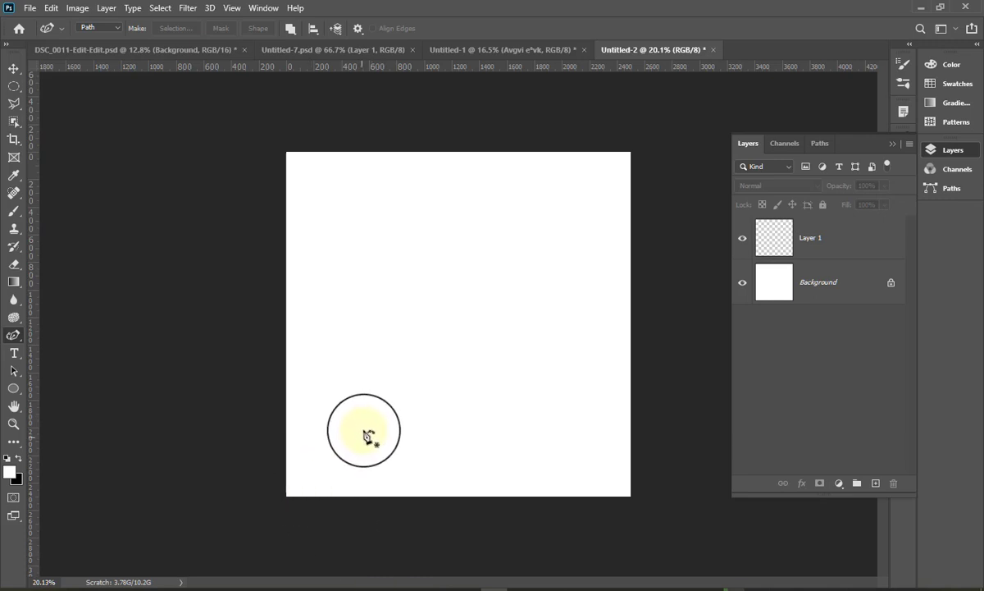
Draw a closed curved leaf path with the Curvature Pen, converting the top anchor into a sharp corner tip.
click(349, 481)
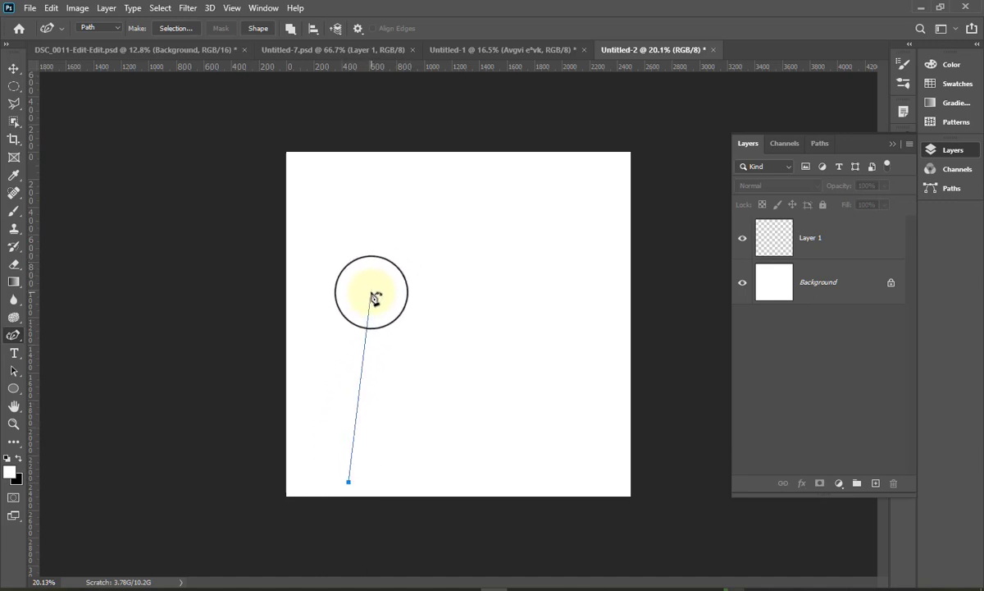
drag(362, 295, 391, 215)
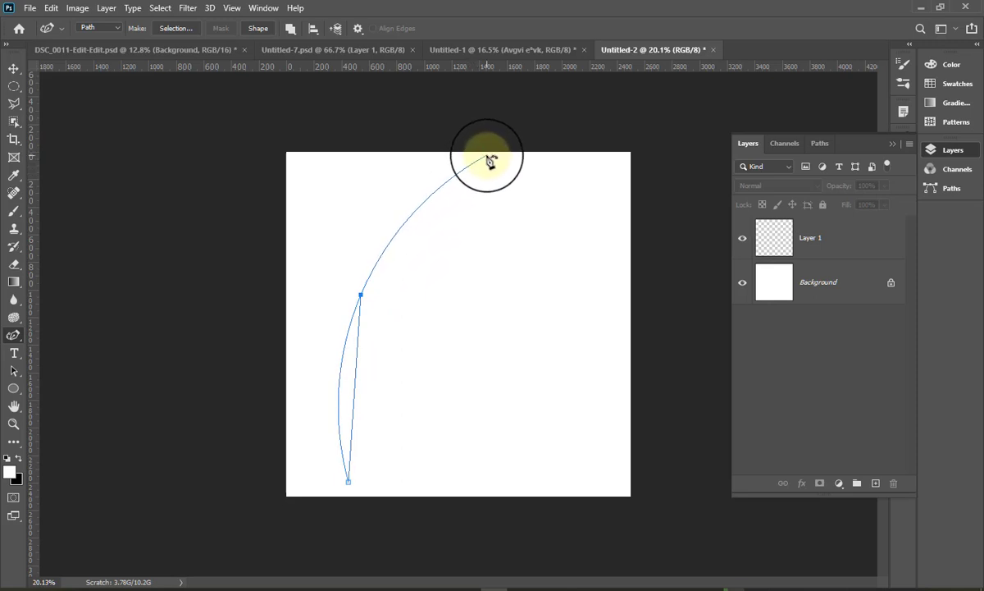
click(488, 156)
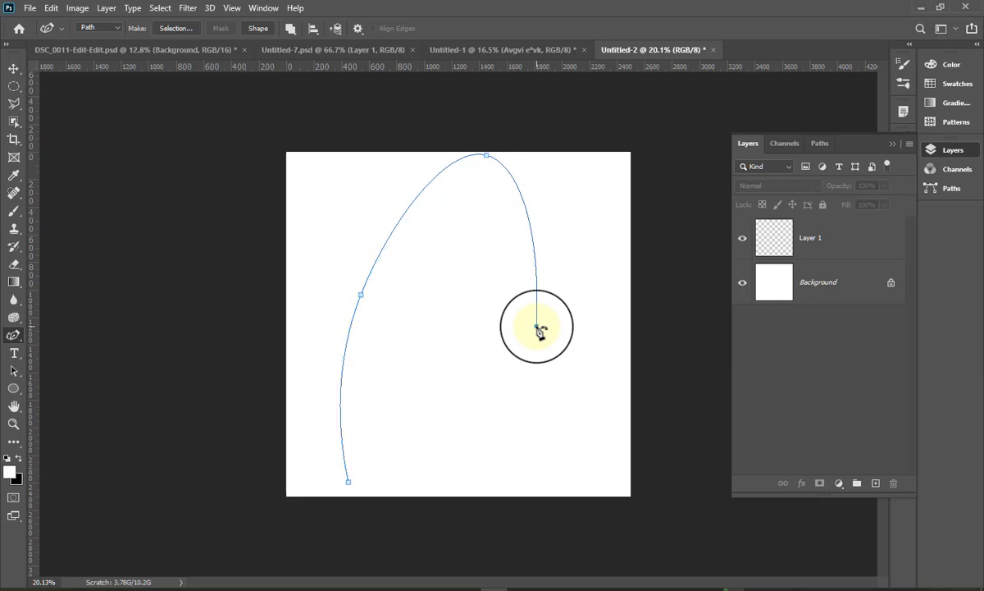
mouse_move(538, 328)
mouse_down()
mouse_move(378, 488)
mouse_move(370, 469)
mouse_up()
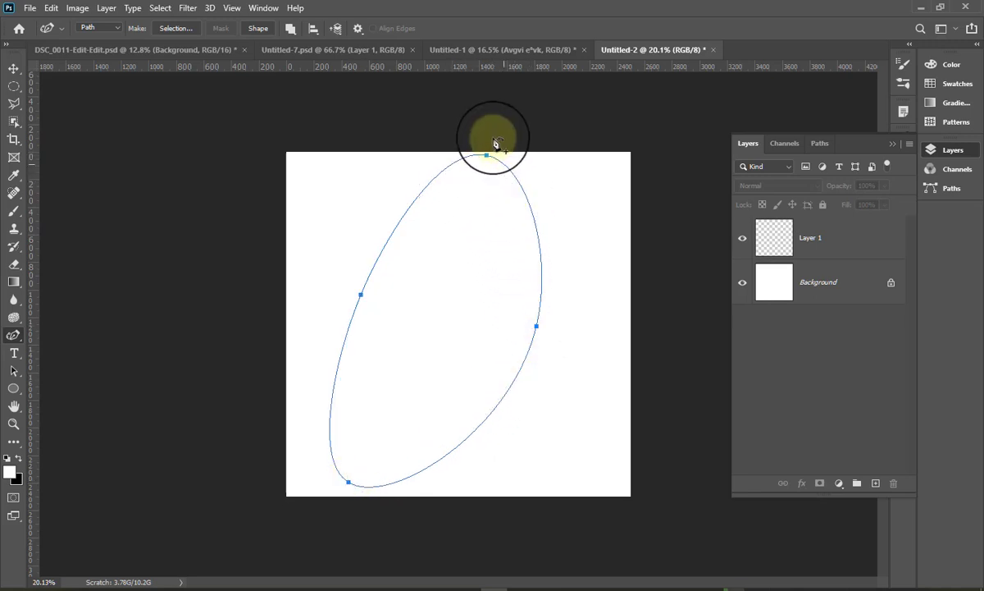
click(487, 157)
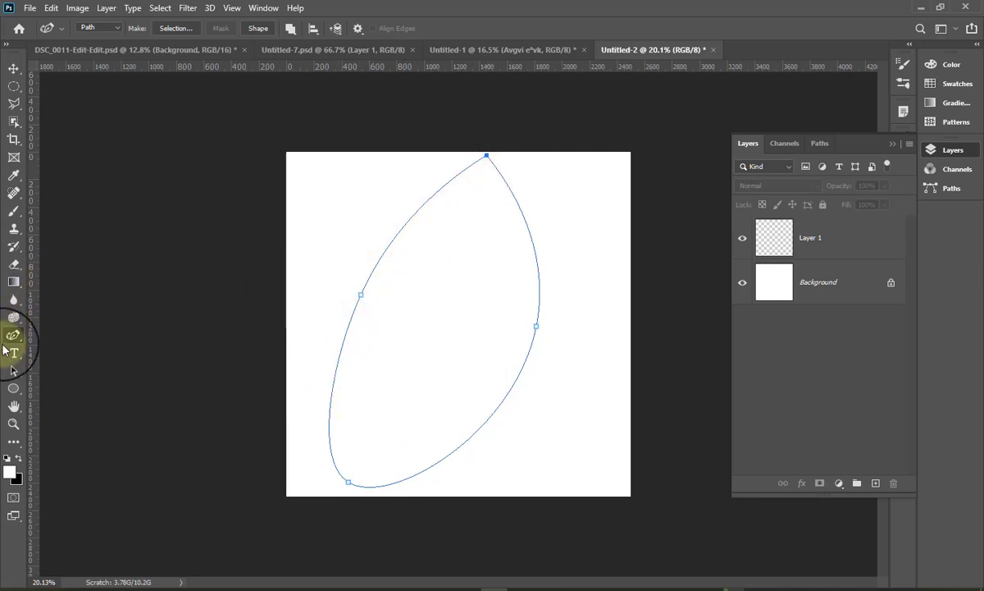
click(14, 370)
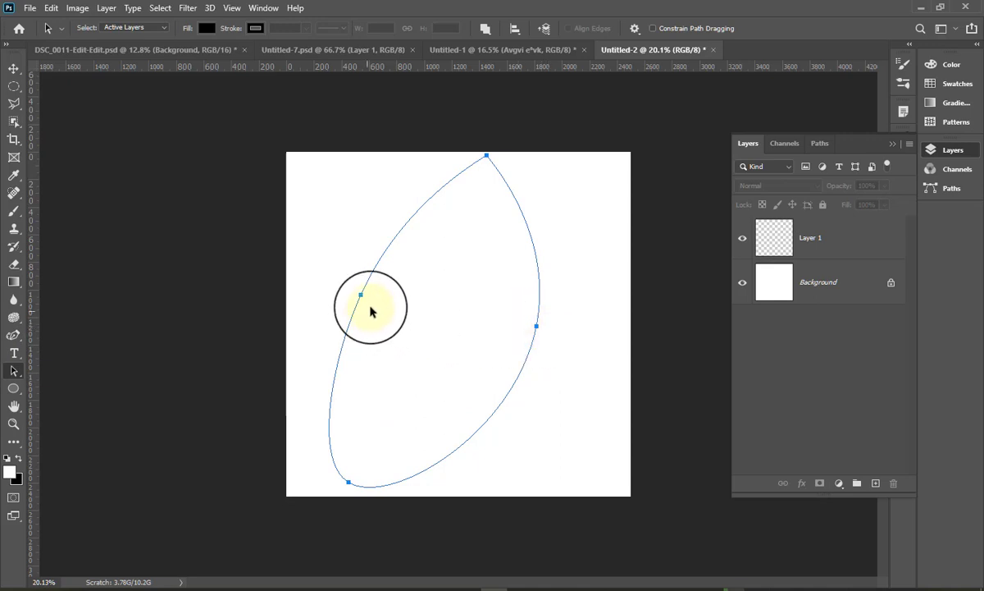
With Direct Selection, reshape the leaf path's left curve, tip approach and right curve.
right_click(15, 372)
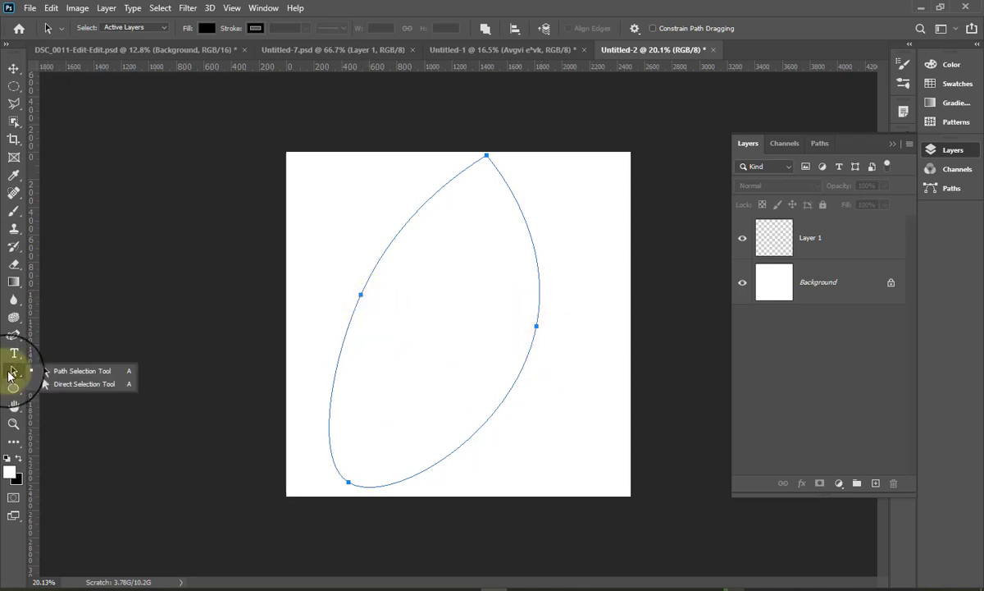
click(64, 392)
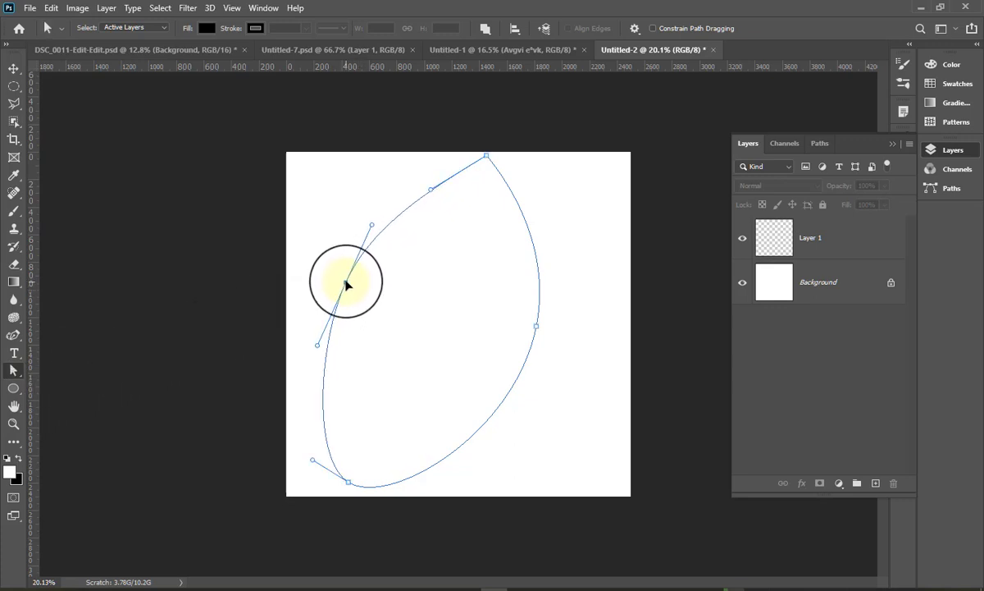
drag(362, 298, 343, 280)
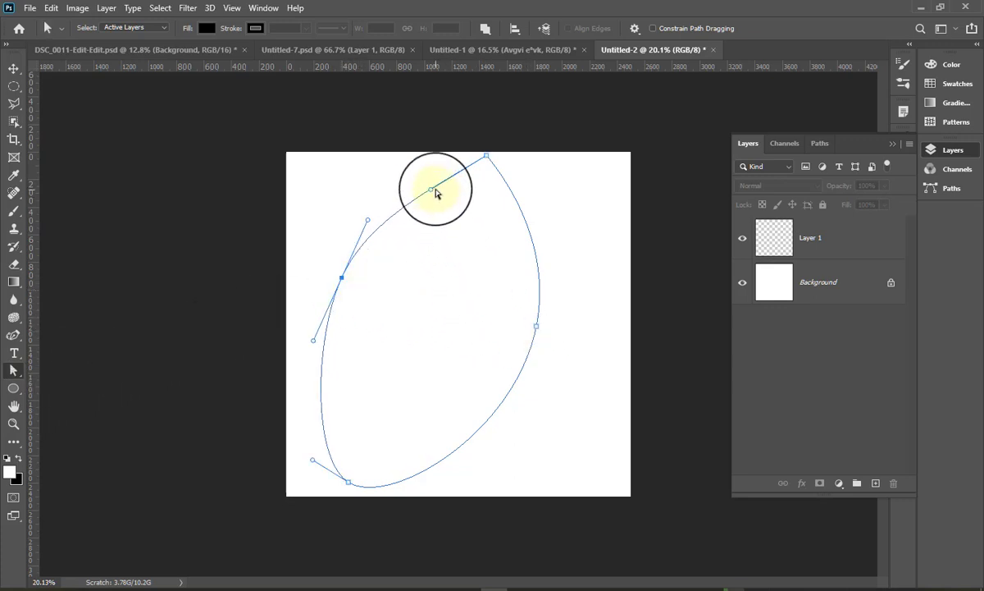
drag(433, 193, 412, 179)
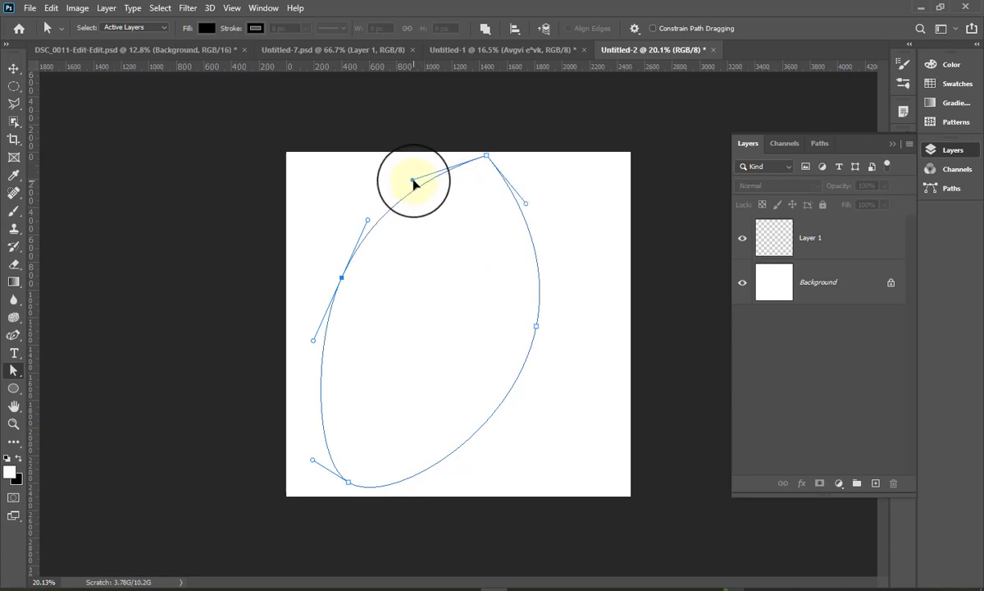
drag(537, 329, 535, 341)
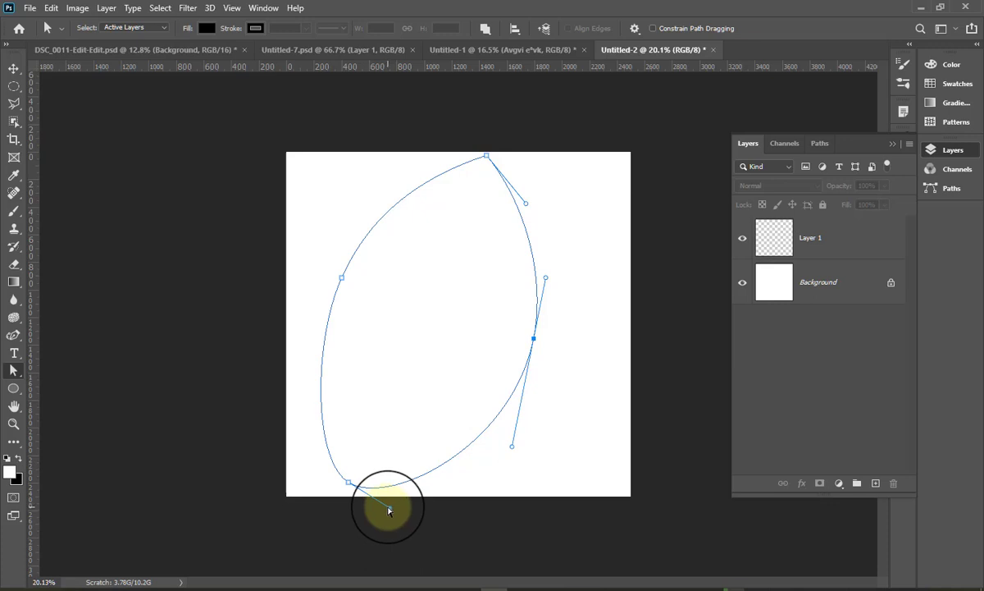
Alt-drag the bottom anchor's right handle to bend only the lower-right curve, making a sharp base.
mouse_move(388, 508)
mouse_down()
mouse_move(399, 490)
mouse_move(389, 505)
mouse_up()
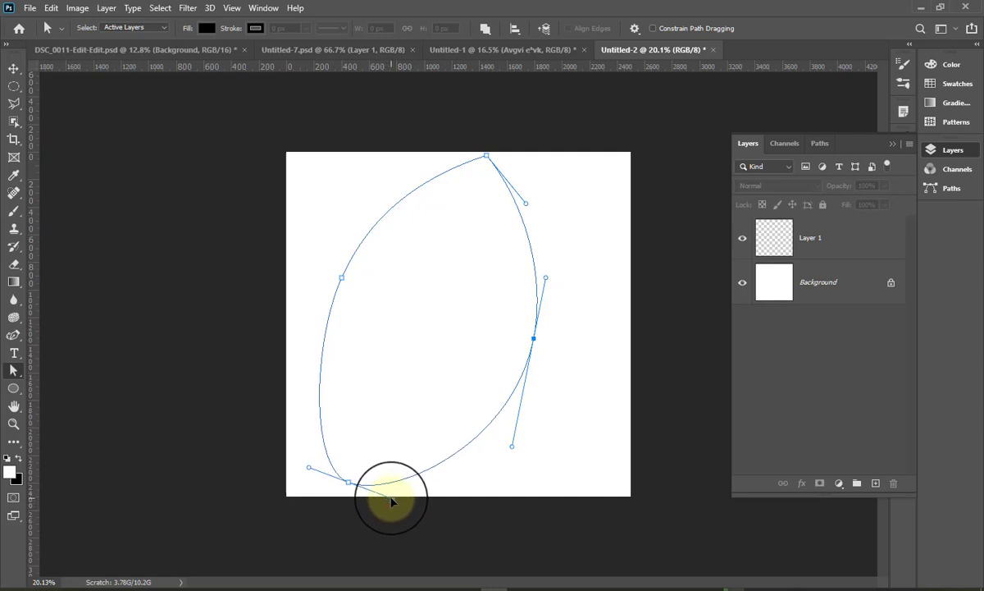
drag(389, 504, 386, 507)
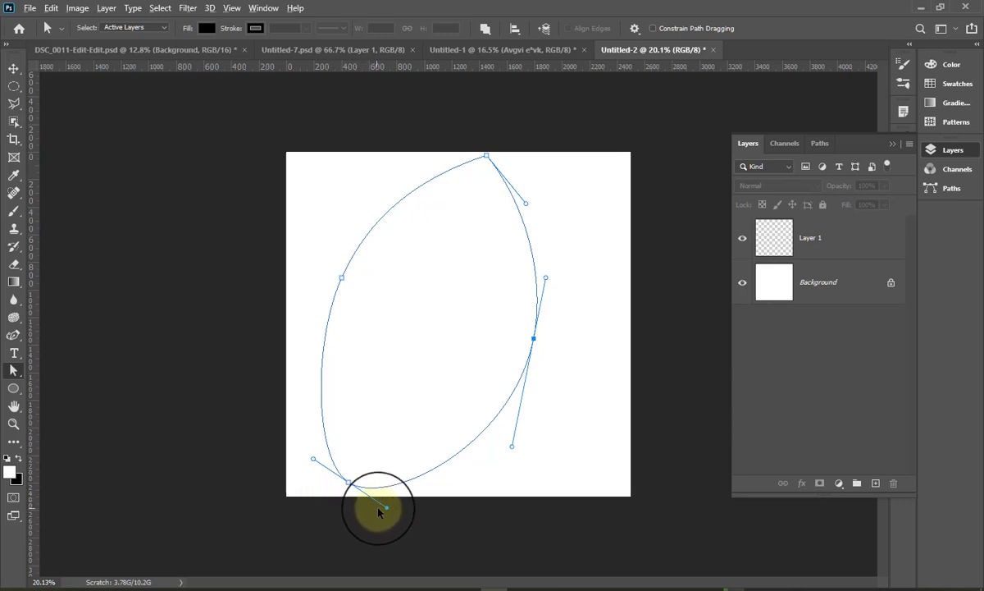
drag(388, 509, 405, 485)
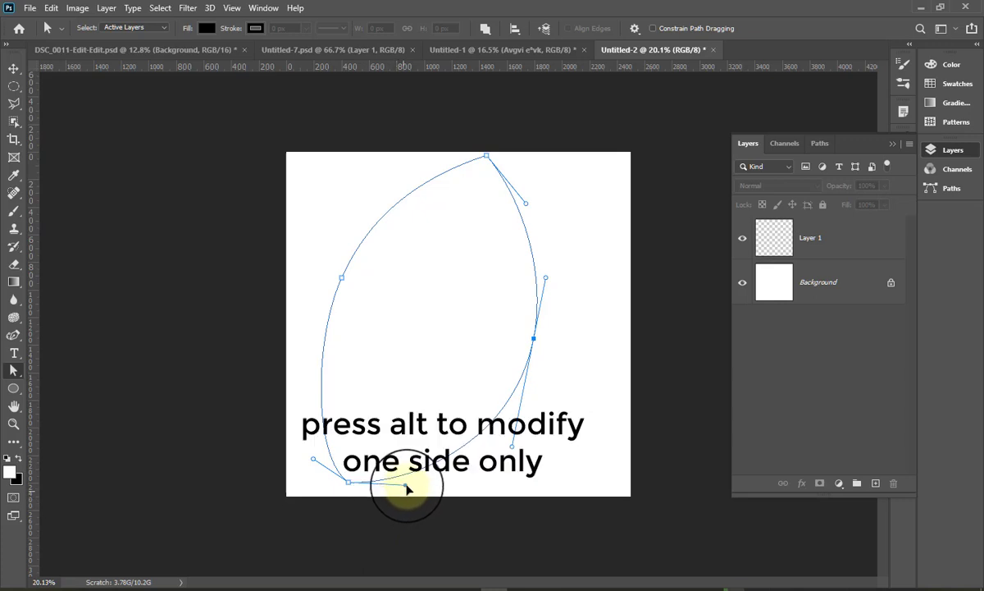
mouse_move(314, 462)
mouse_down()
mouse_move(319, 424)
mouse_move(310, 447)
mouse_up()
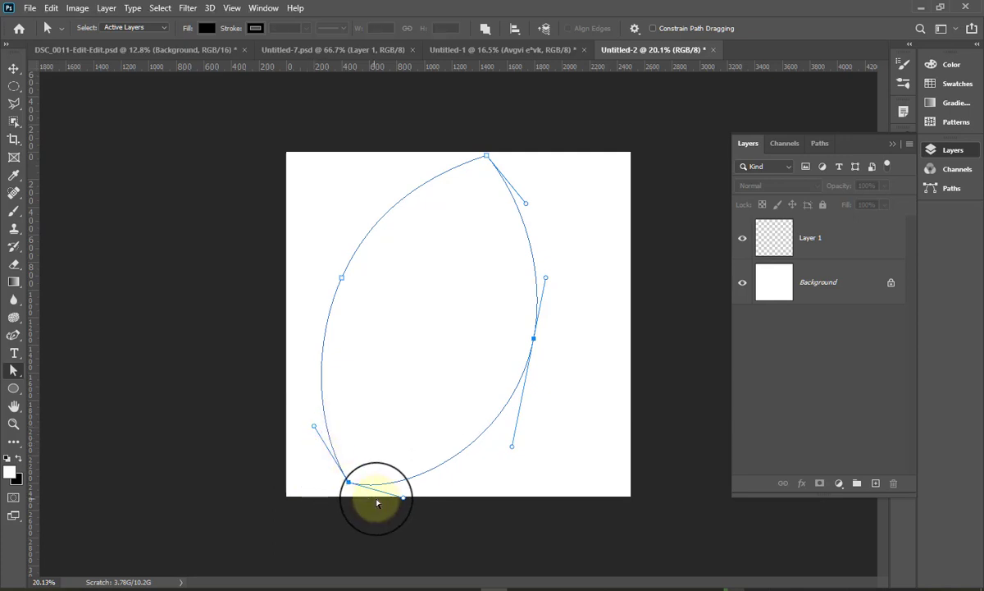
click(403, 497)
drag(402, 499, 418, 477)
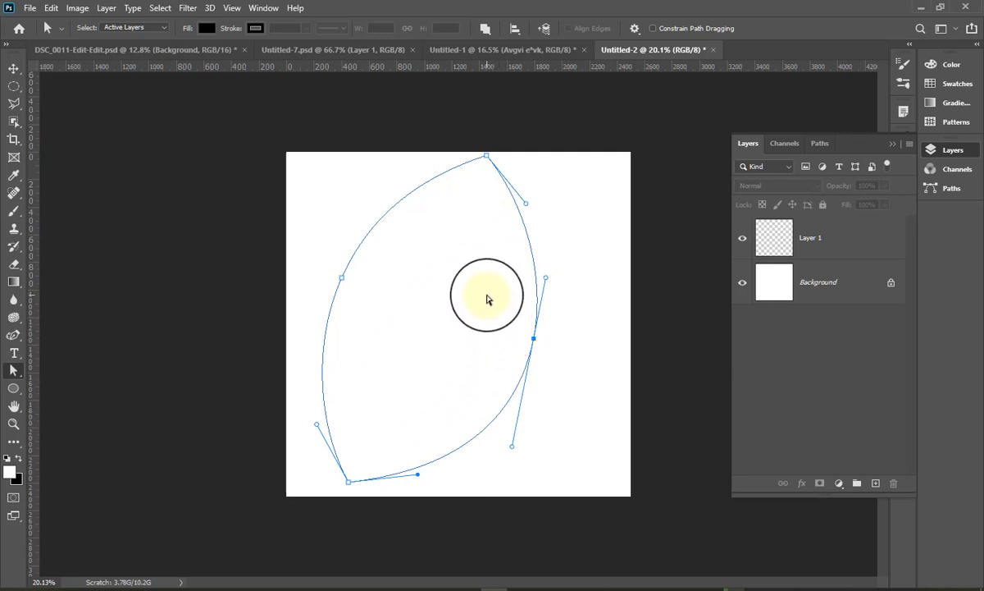
Make Layer 1 active, show the leaf's work path and add an anchor on its right edge.
click(825, 240)
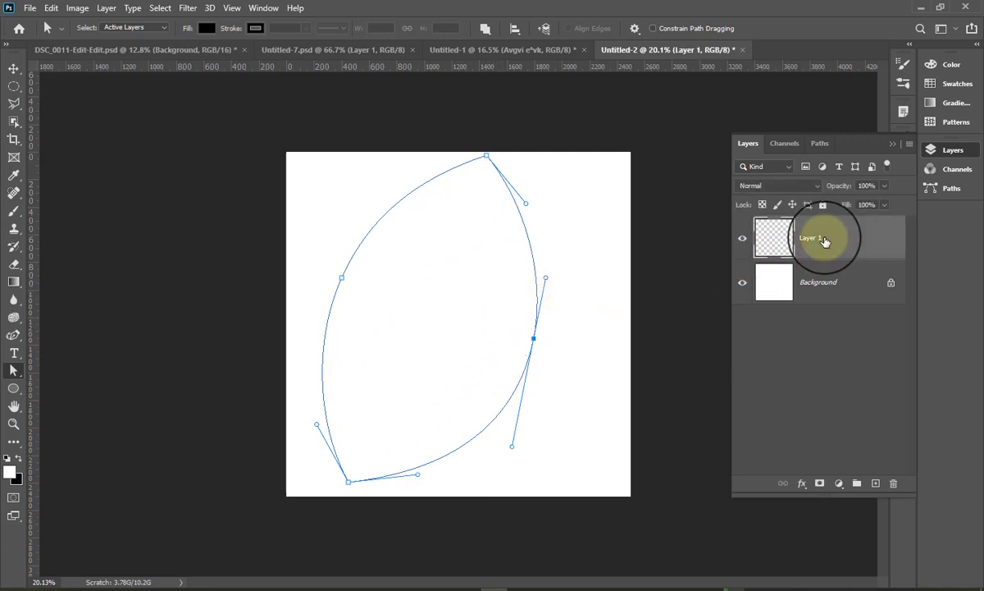
click(820, 144)
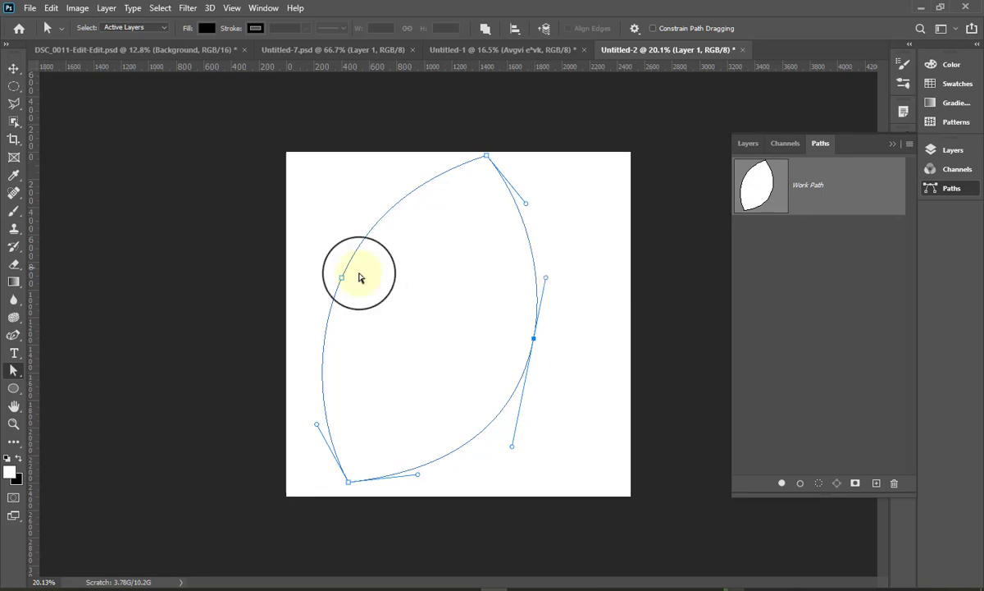
click(13, 335)
click(529, 238)
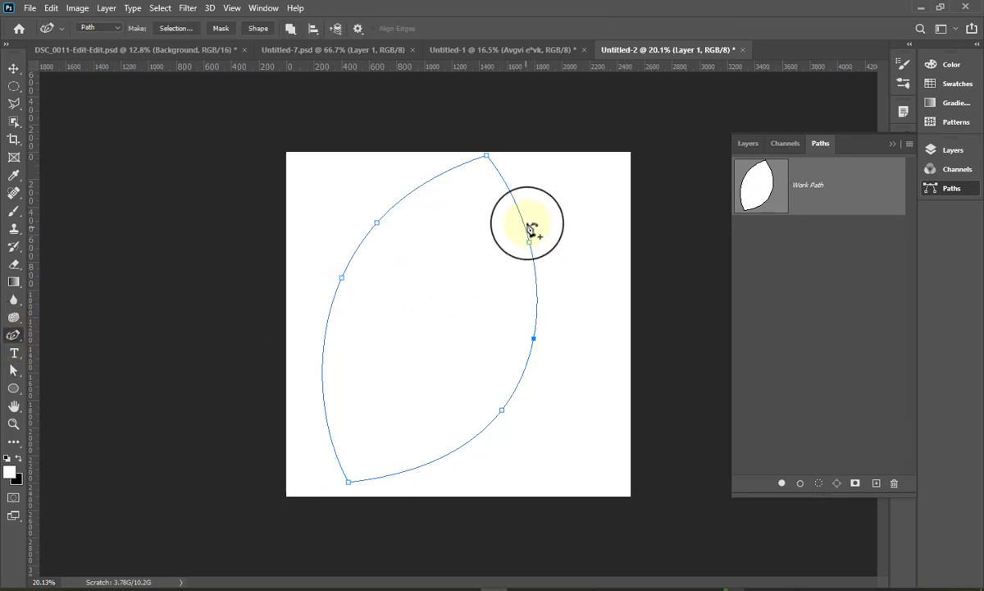
click(523, 223)
Turn the leaf path into a selection with 0 px feather and return to Layers.
right_click(525, 225)
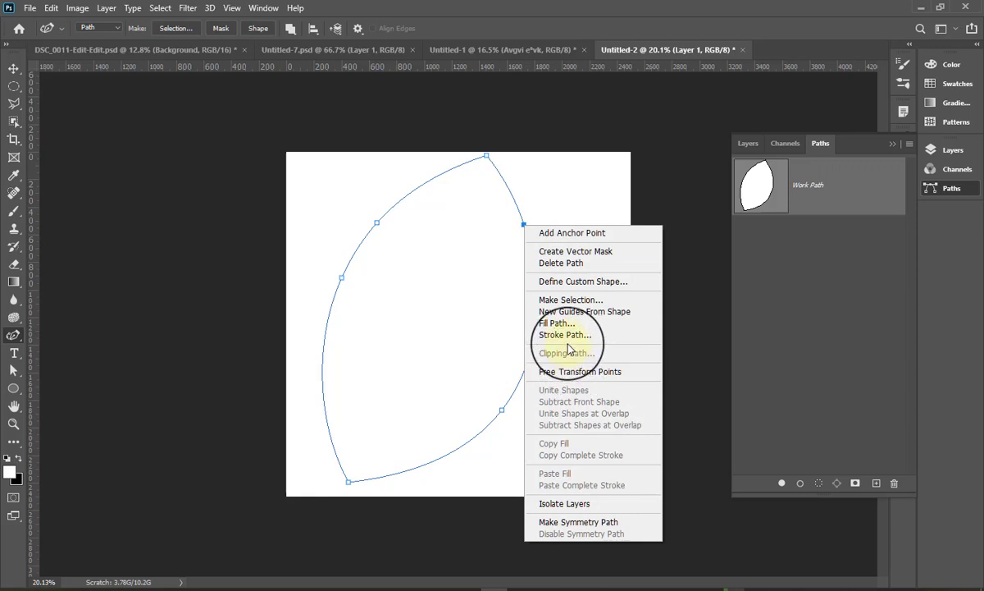
click(569, 300)
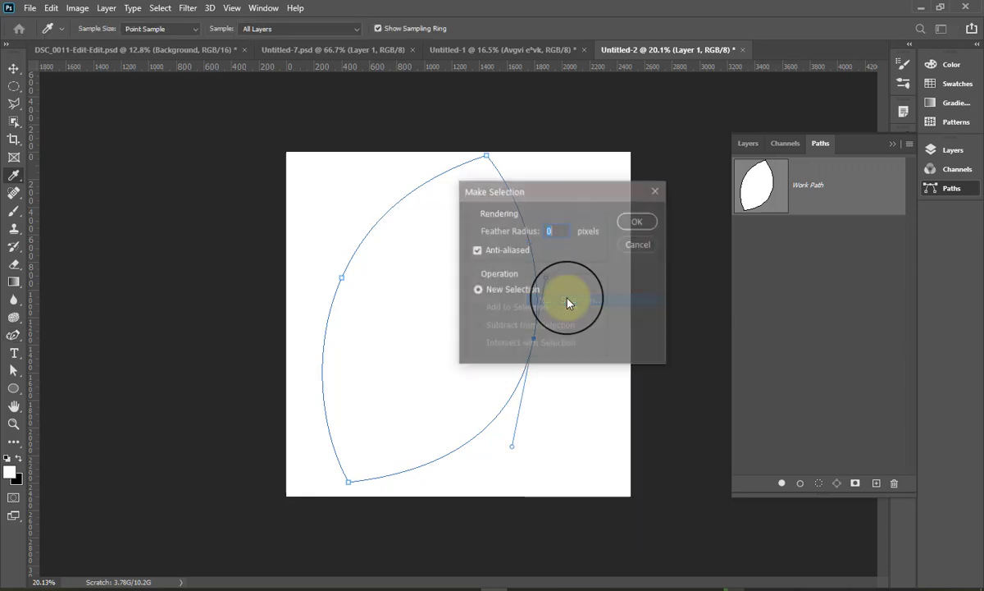
click(636, 223)
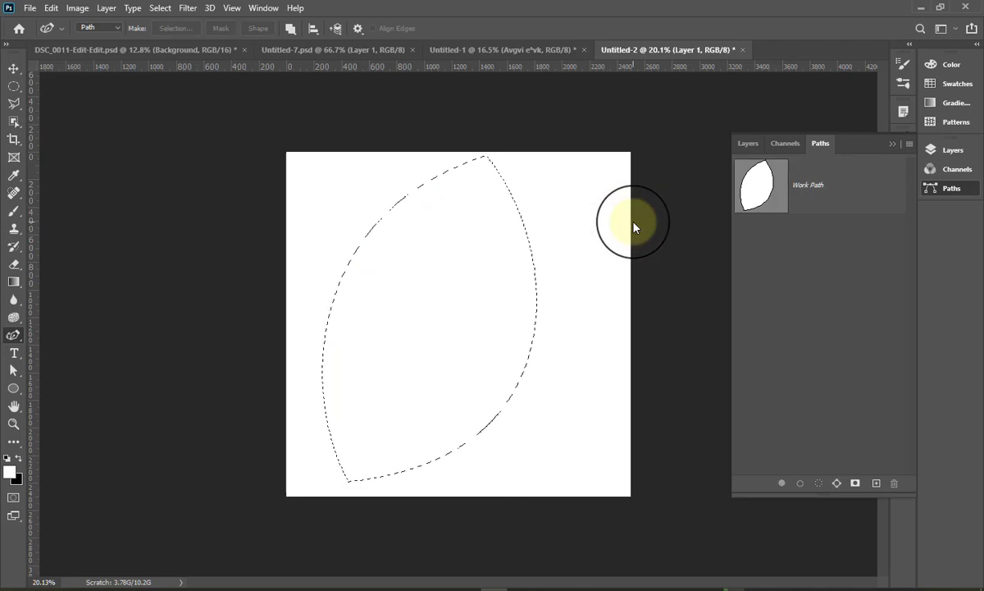
click(748, 144)
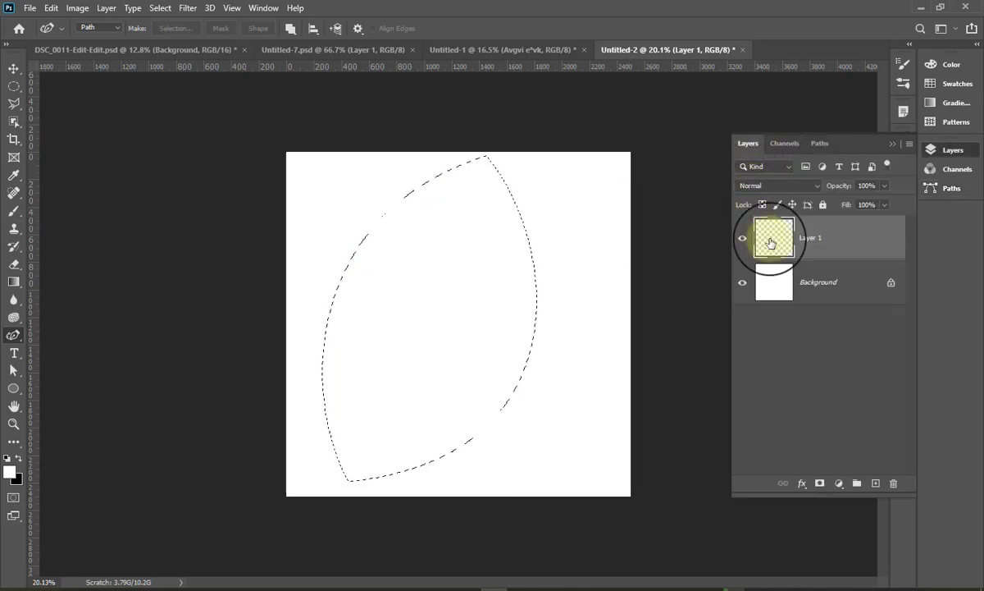
Reset default colours, fill the leaf selection with black, and confirm foreground colour 000000.
click(7, 457)
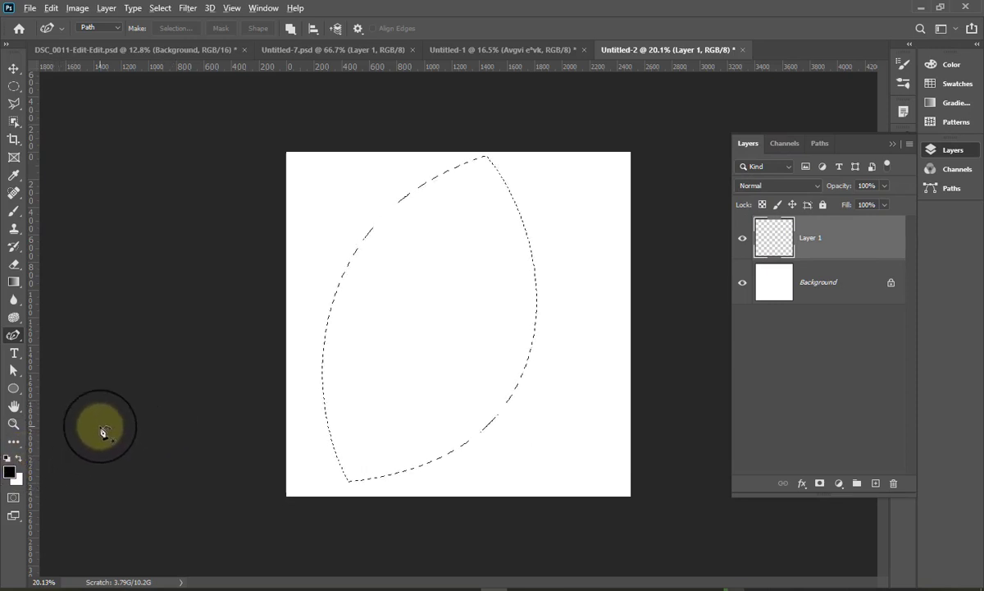
key(alt+BackSpace)
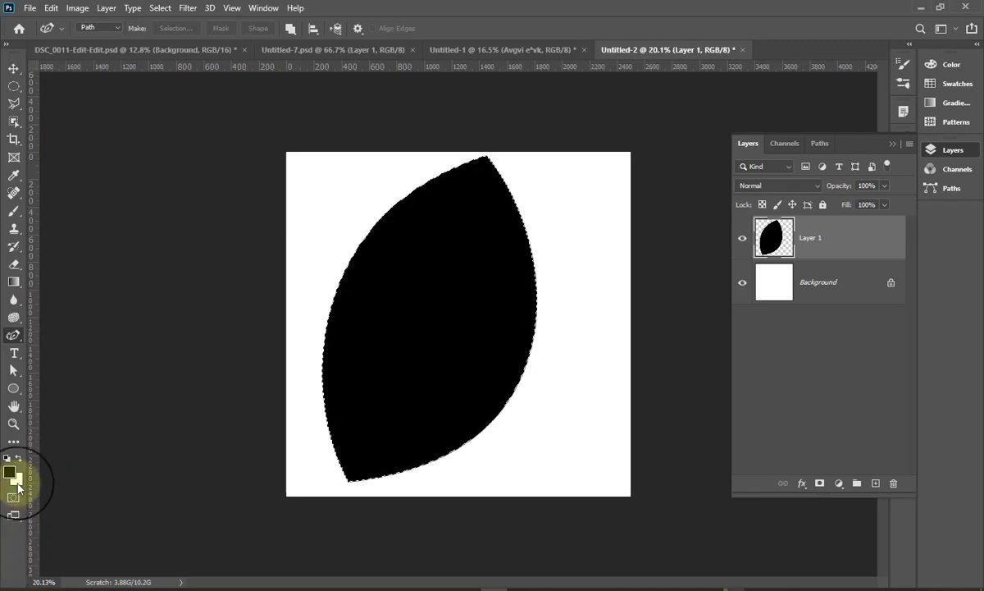
click(9, 472)
drag(572, 242, 561, 269)
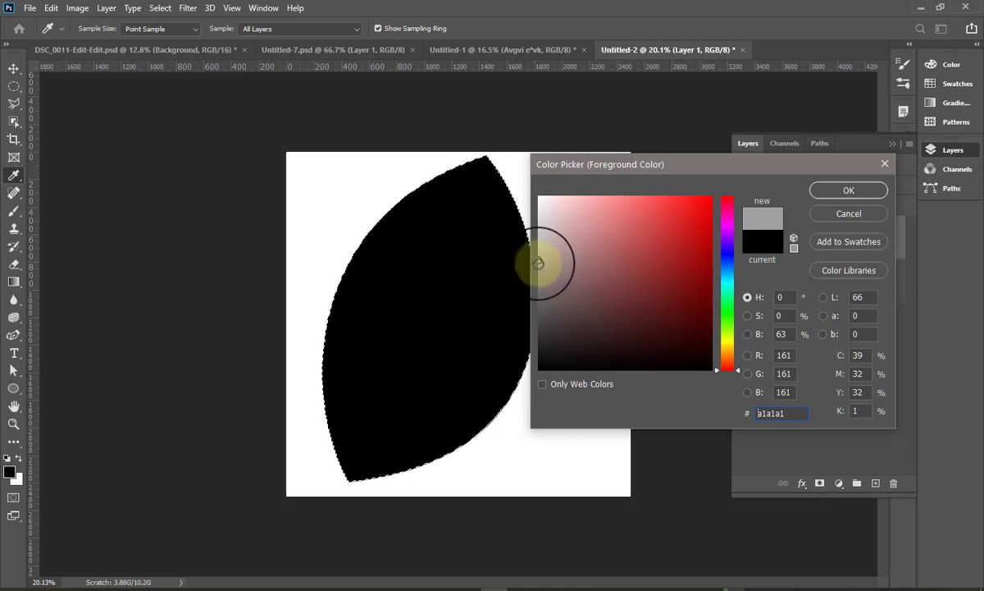
drag(541, 261, 541, 374)
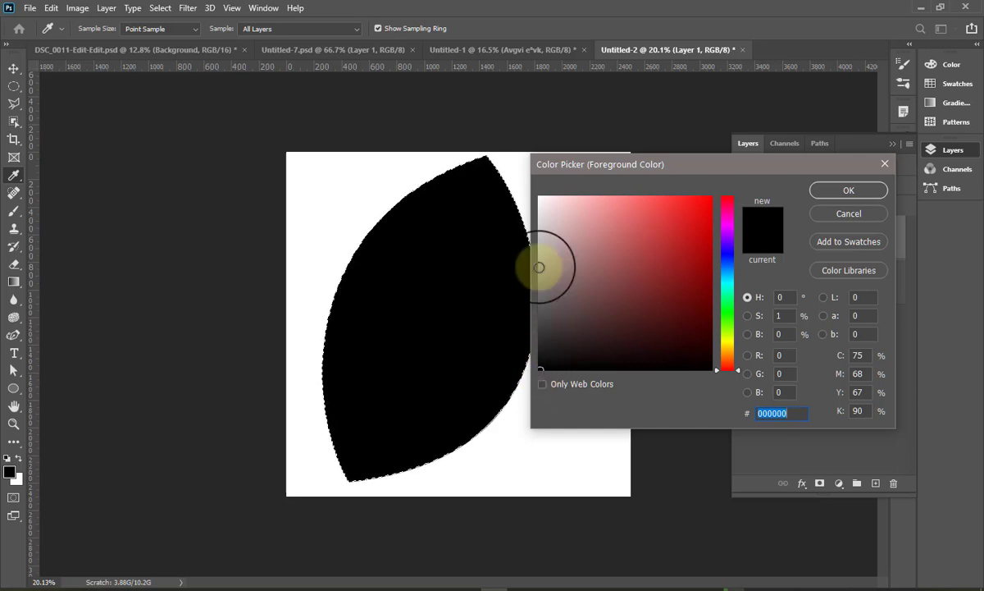
click(846, 194)
key(p)
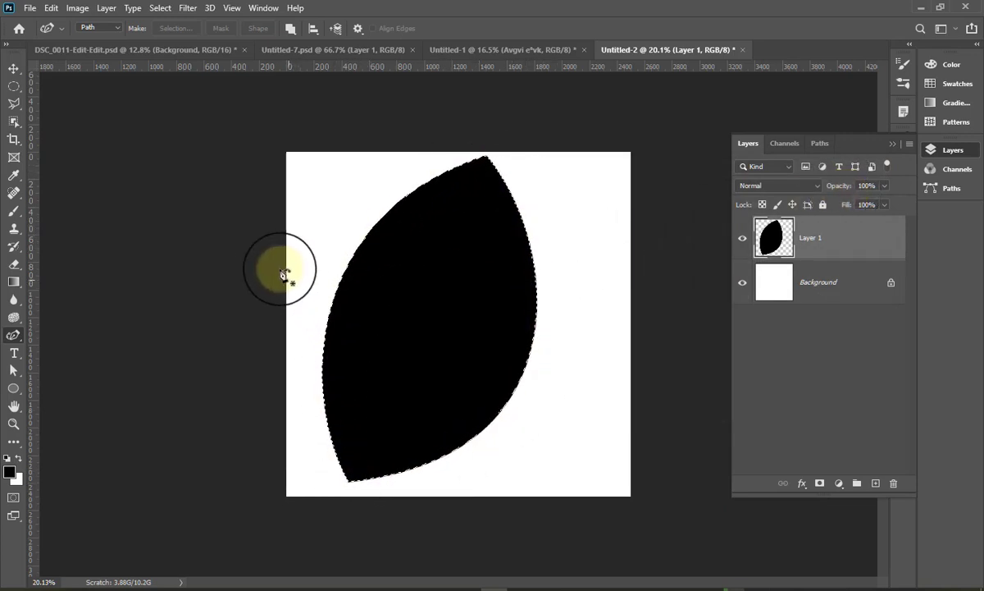
Save the black leaf as the brush preset 'leaf', the active 2371 px tip.
click(51, 8)
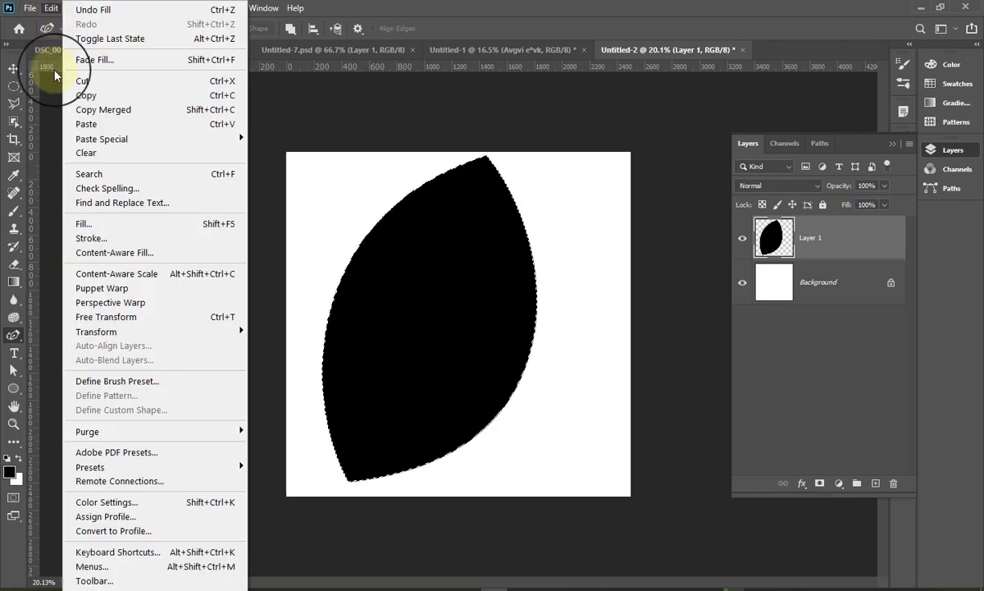
click(150, 383)
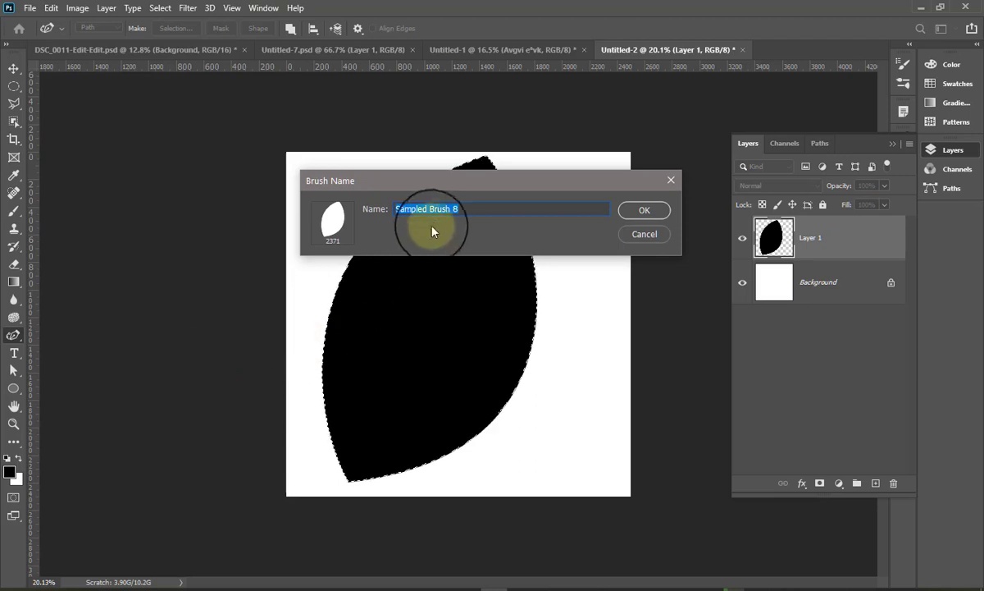
drag(473, 208, 386, 205)
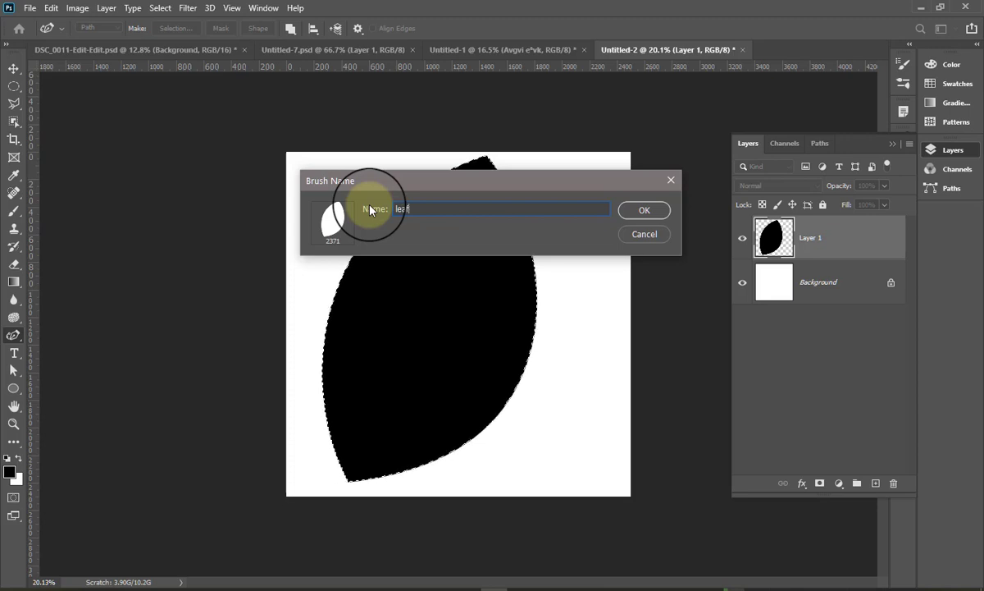
text(leaf)
click(645, 210)
key(b)
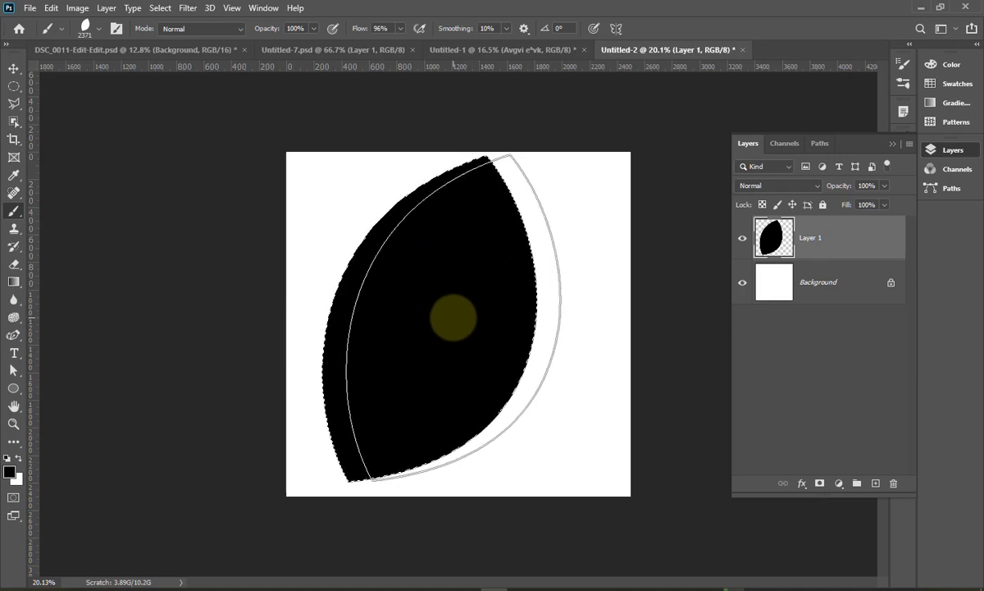
Try leaf brush sizes of 5000 px, 3937 px and a tiny size in the brush picker.
right_click(428, 319)
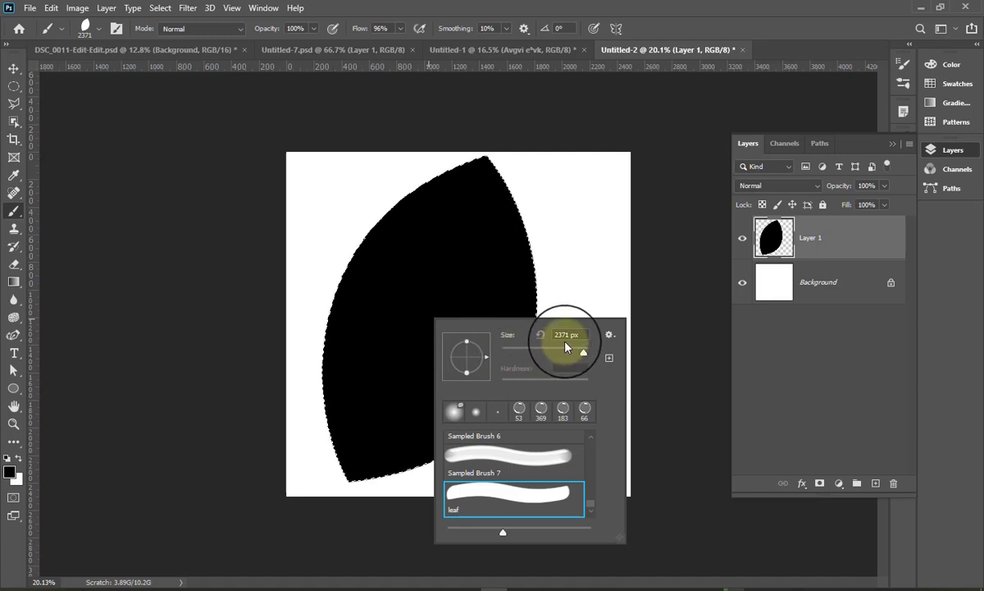
drag(581, 359, 598, 358)
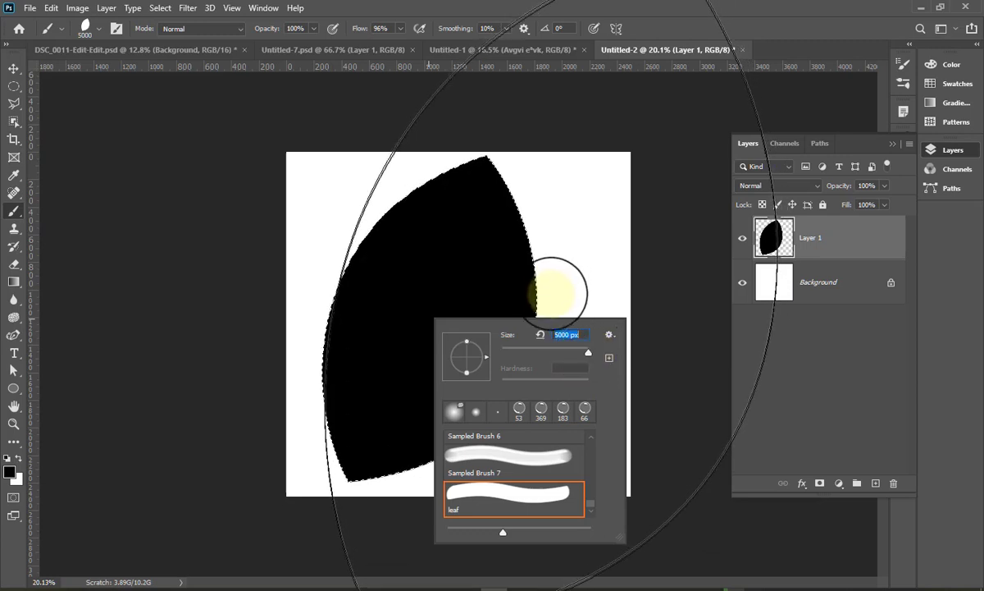
drag(584, 358, 588, 356)
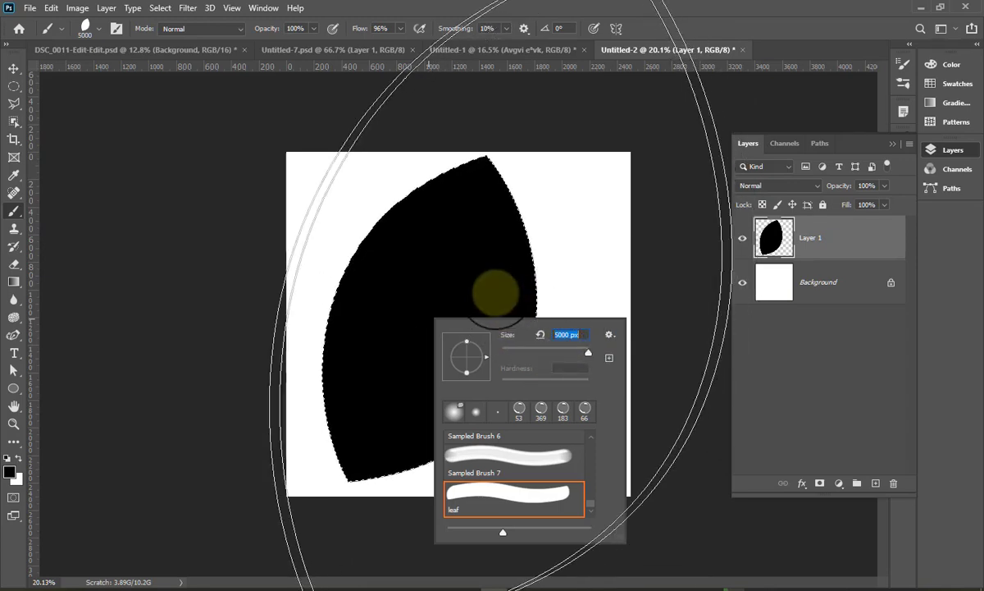
drag(546, 353, 501, 354)
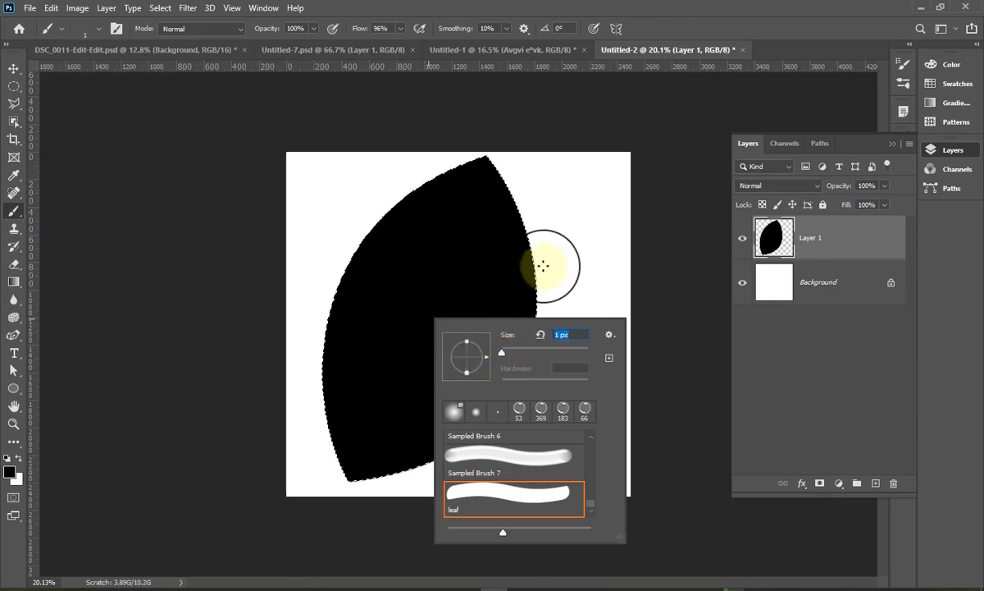
click(566, 240)
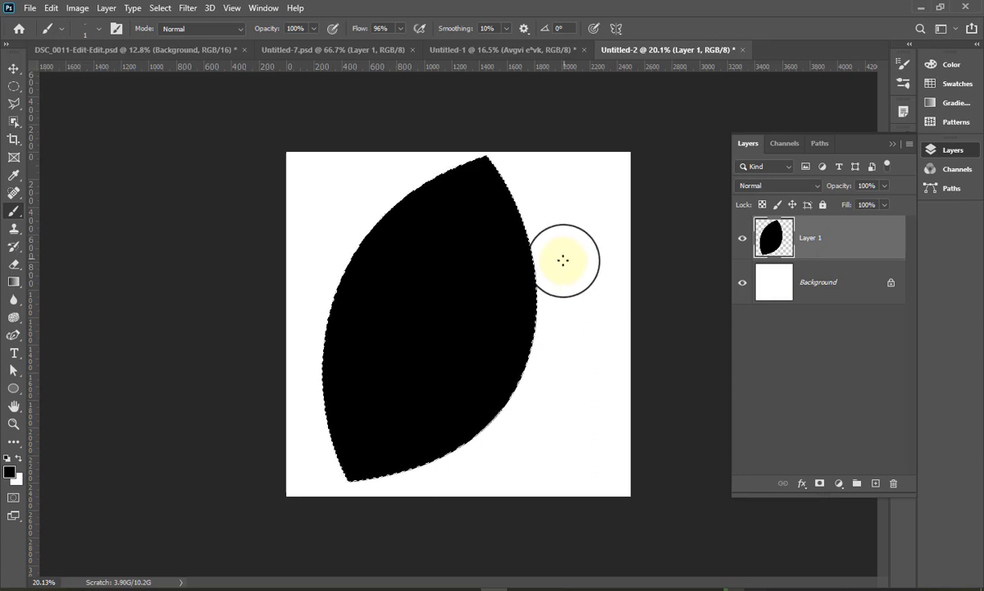
Zoom in and then back out until the whole black leaf fits the window.
alt+scroll(566, 259, up, 2)
alt+scroll(566, 260, up, 3)
alt+scroll(589, 246, up, 3)
alt+scroll(608, 247, up, 2)
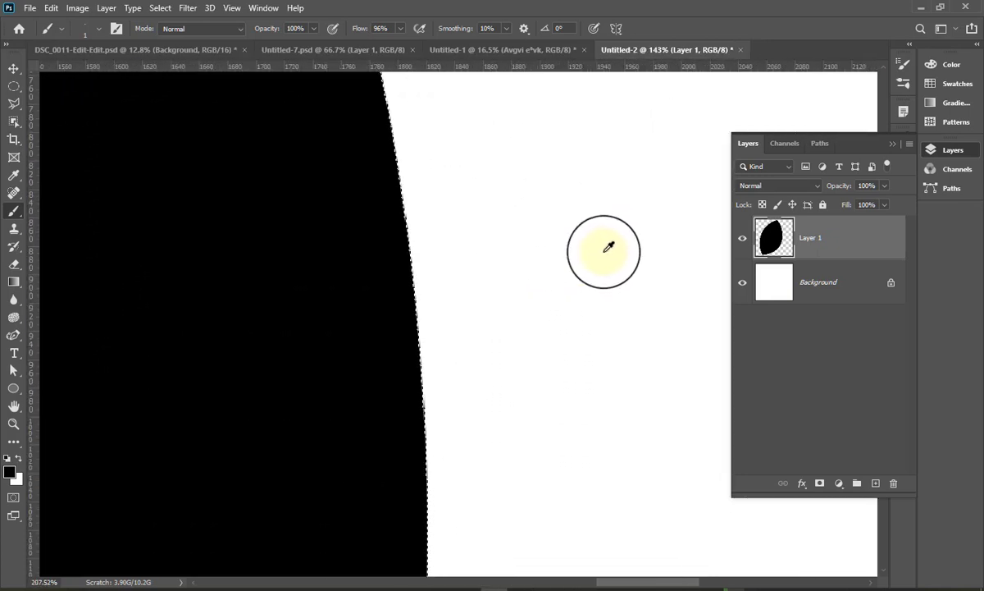
alt+scroll(590, 253, up, 2)
alt+scroll(573, 250, up, 2)
alt+scroll(573, 251, up, 3)
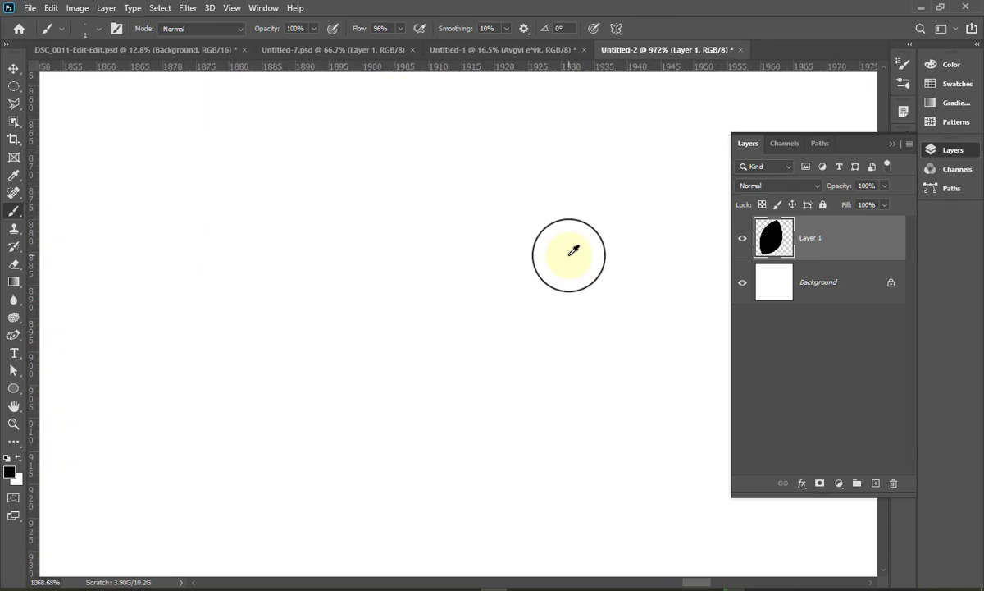
alt+scroll(569, 255, up, 2)
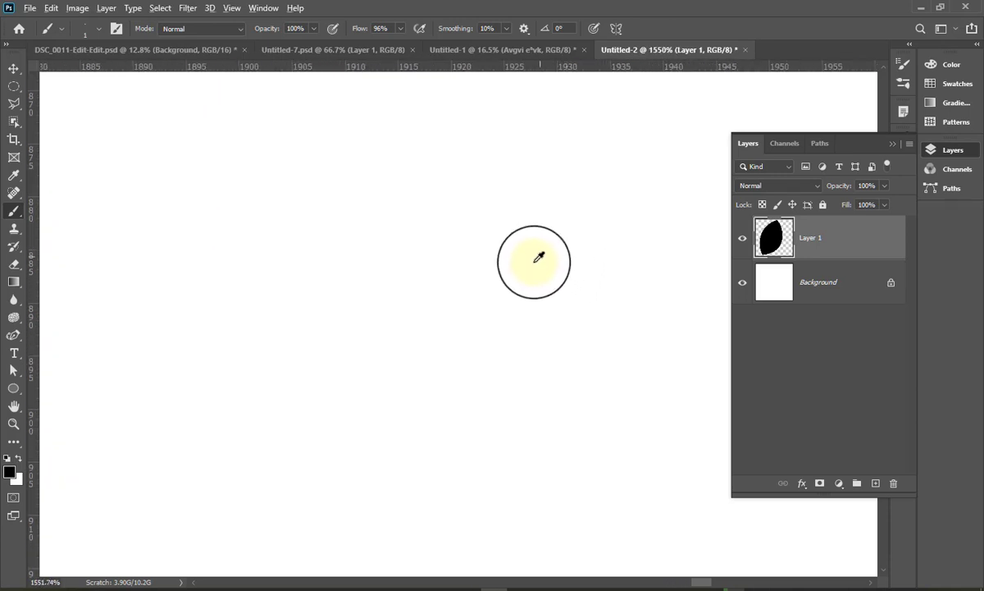
alt+scroll(534, 259, up, 1)
alt+scroll(534, 259, up, 2)
alt+scroll(533, 264, up, 1)
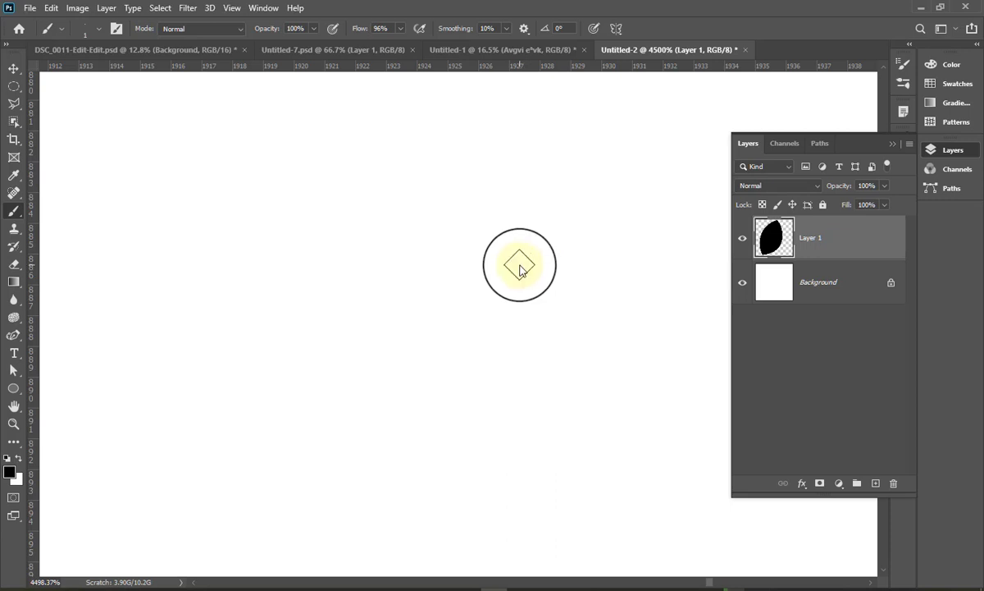
alt+scroll(520, 268, down, 1)
alt+scroll(521, 267, down, 1)
alt+scroll(522, 265, down, 2)
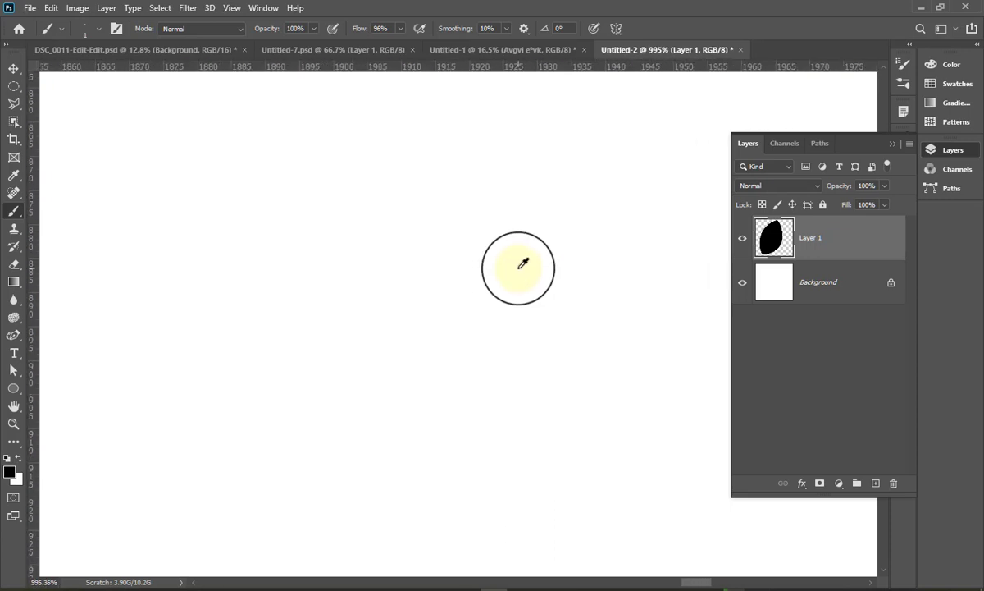
alt+scroll(523, 264, down, 1)
alt+scroll(525, 270, down, 2)
alt+scroll(526, 272, down, 1)
alt+scroll(526, 272, down, 2)
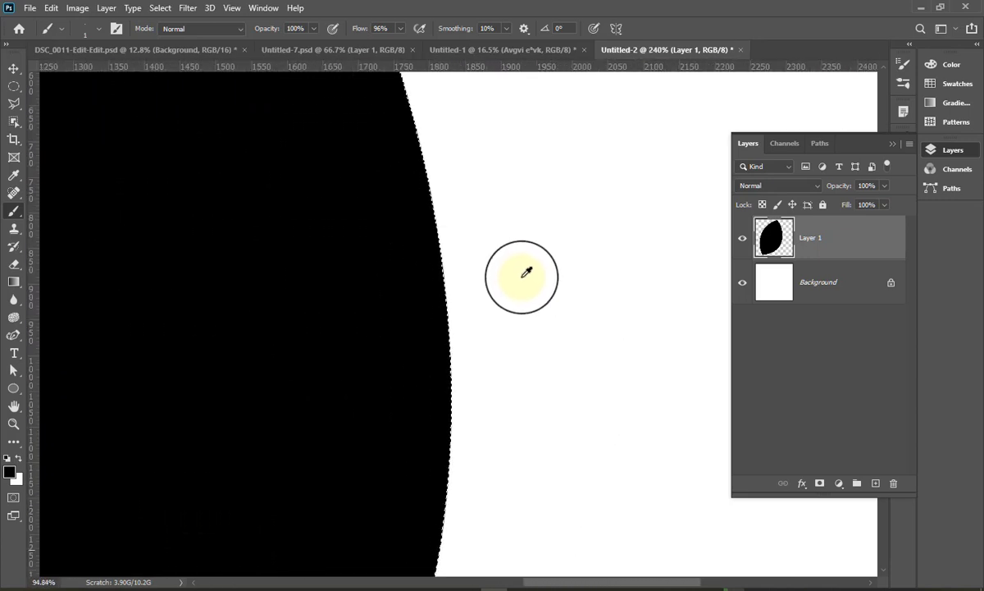
alt+scroll(526, 272, down, 2)
alt+scroll(526, 272, down, 1)
alt+scroll(526, 272, down, 2)
alt+scroll(525, 272, down, 1)
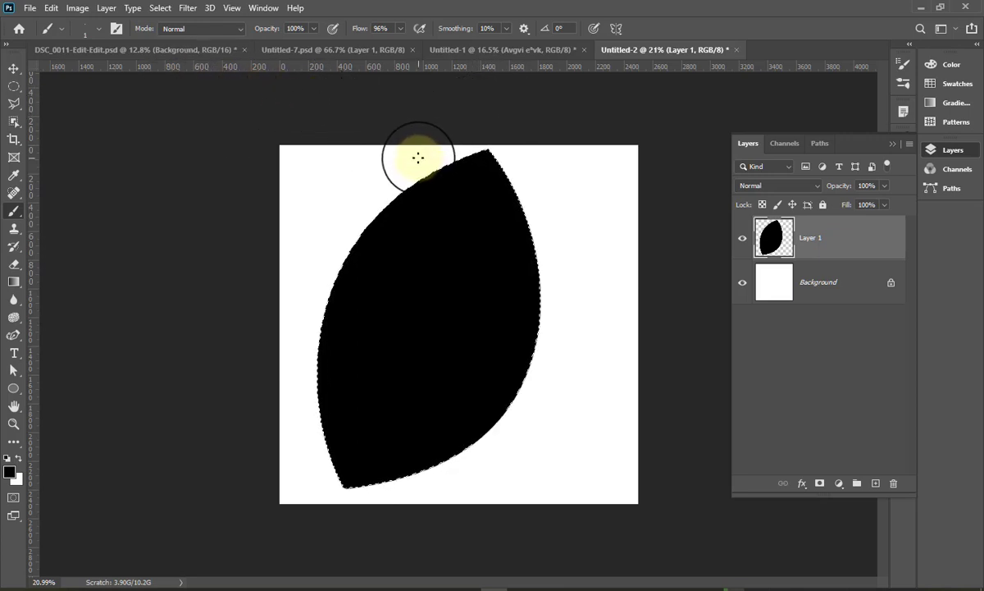
Create a new white A4 document (210 × 297 mm, 300 ppi) from the A4 preset.
click(30, 8)
click(37, 26)
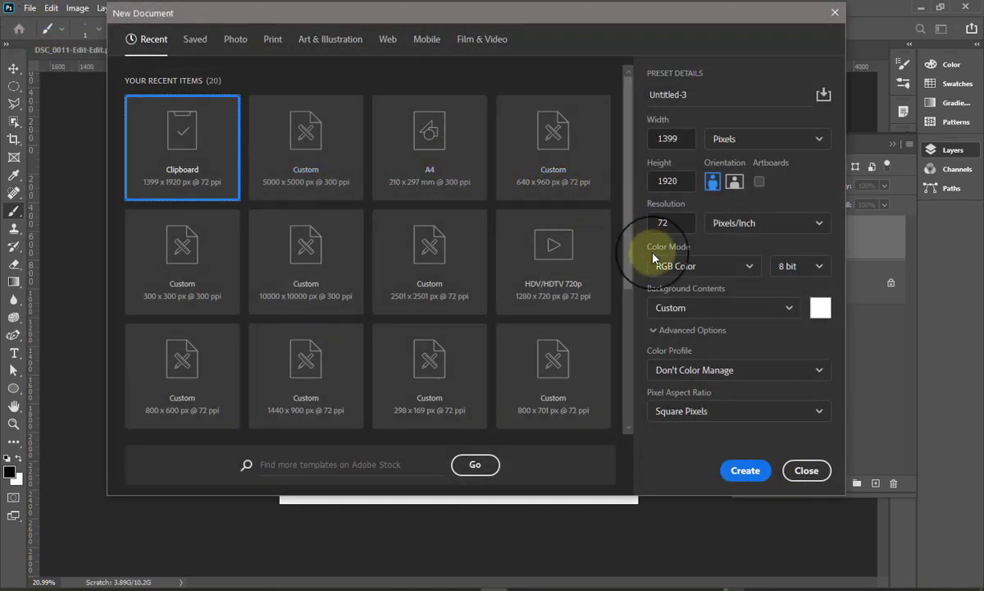
click(441, 149)
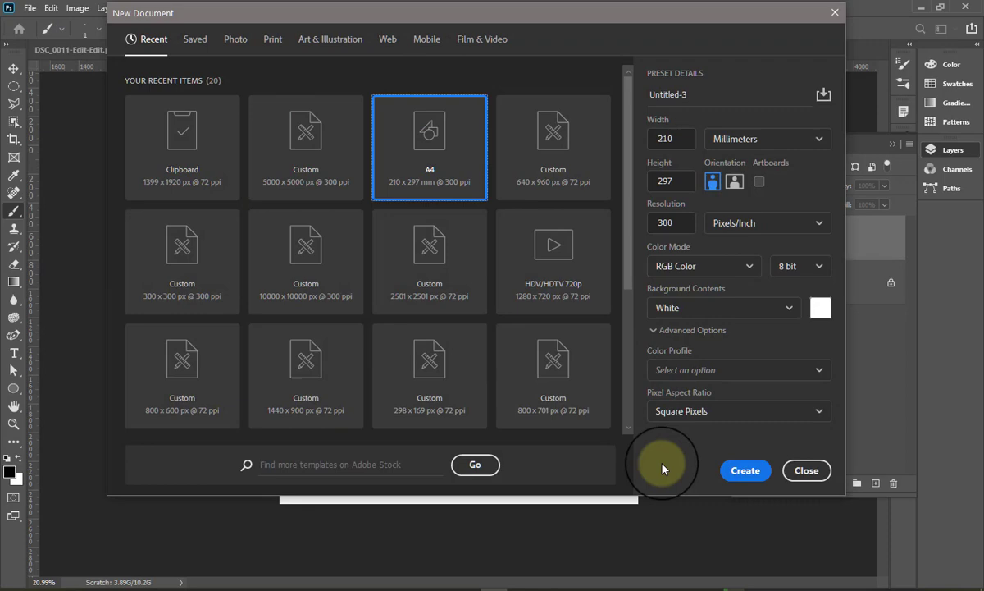
click(743, 471)
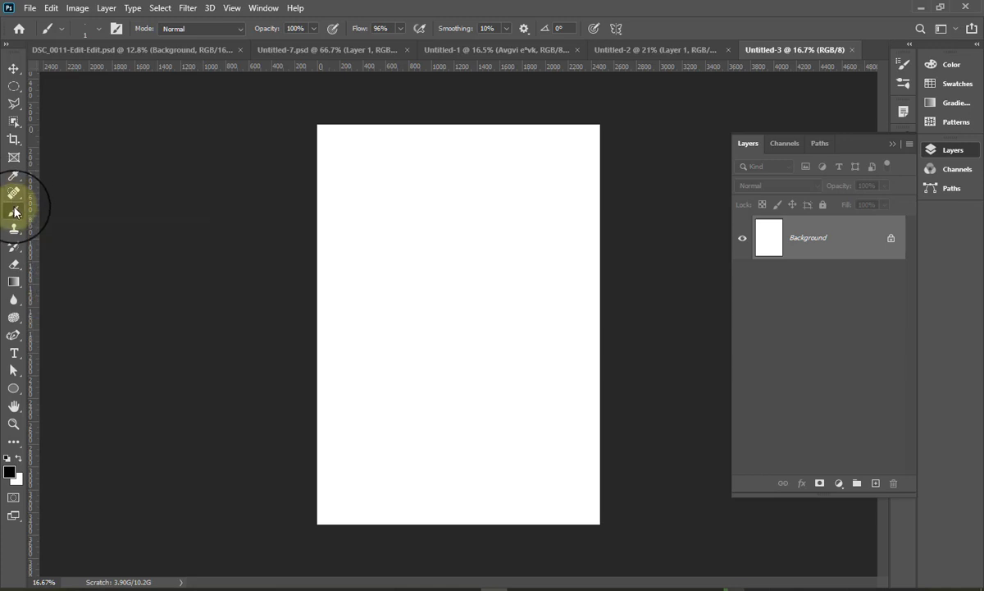
Choose the 2371 px 'leaf' preset from the bottom of the brush picker as the active tip.
right_click(464, 218)
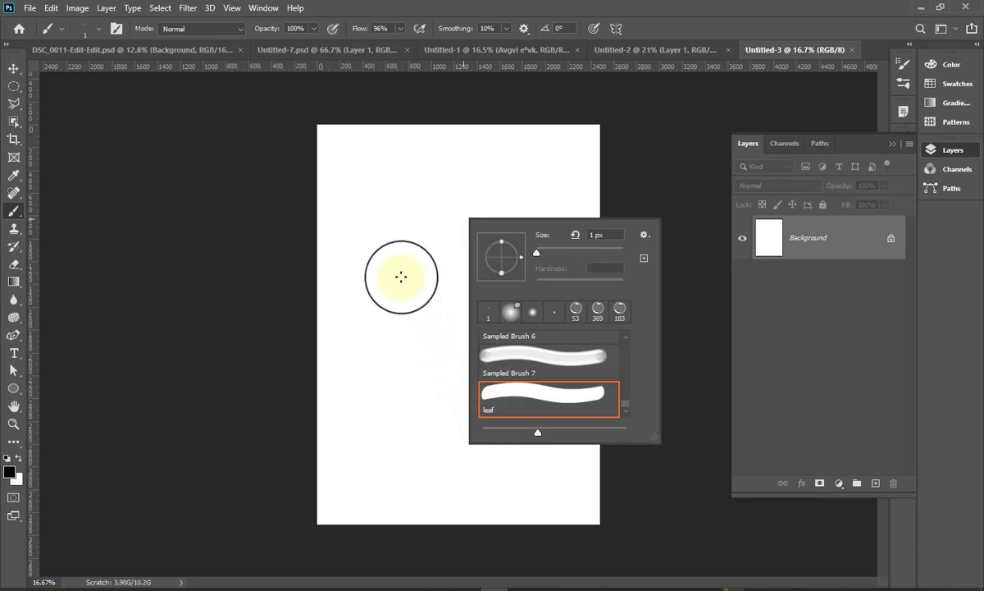
click(14, 215)
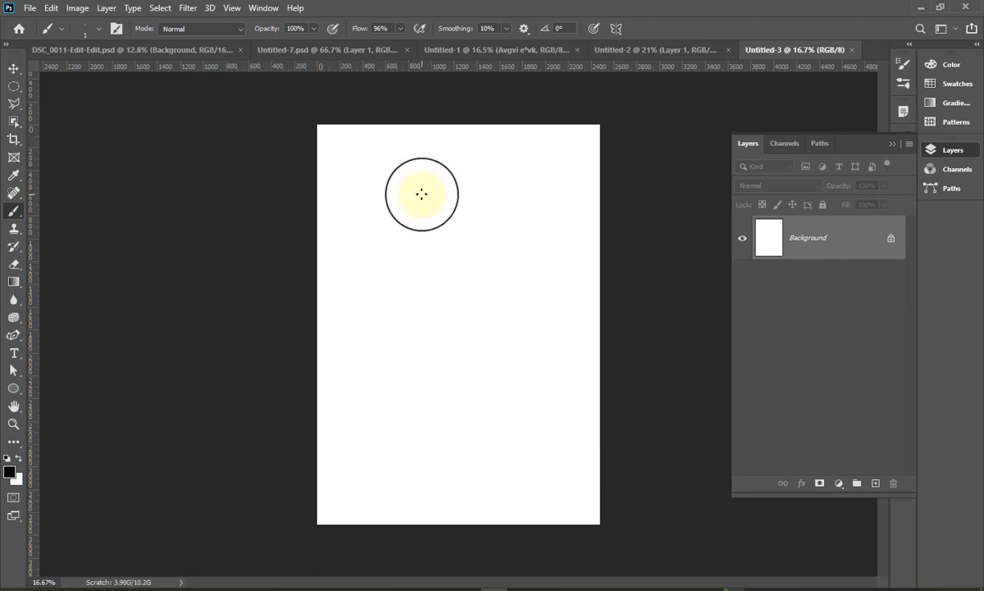
right_click(422, 194)
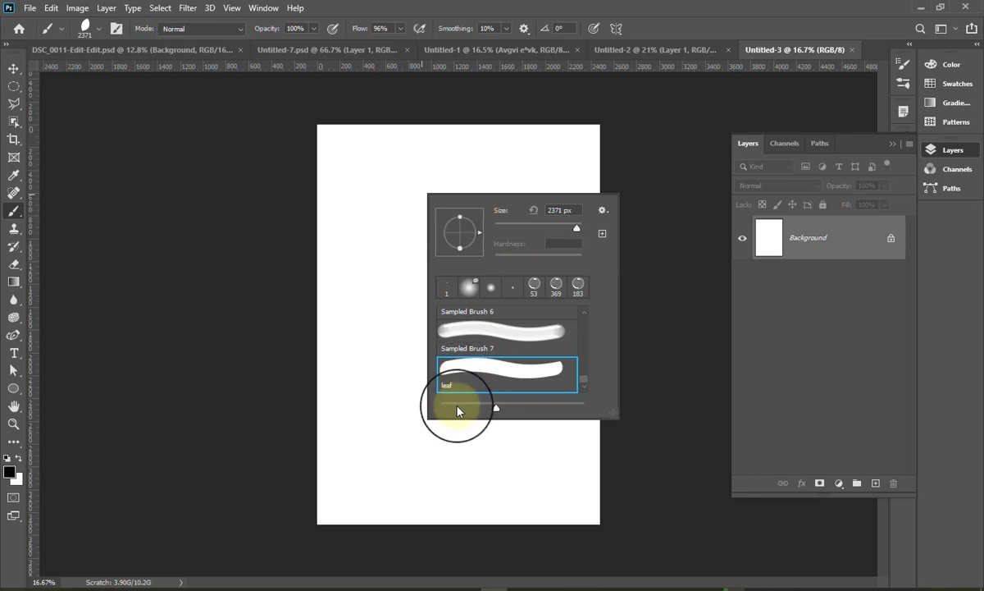
drag(583, 383, 583, 320)
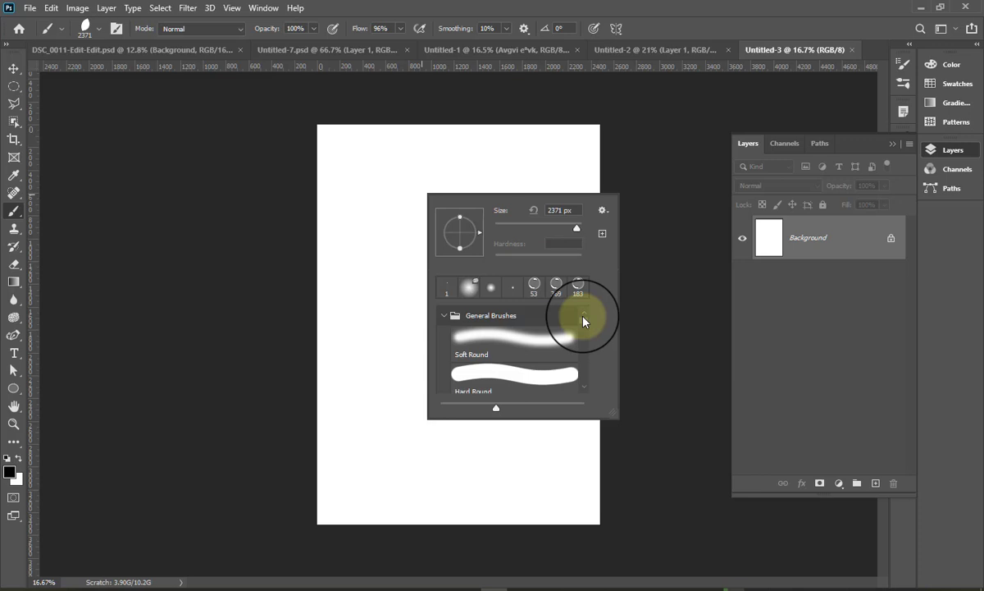
click(667, 43)
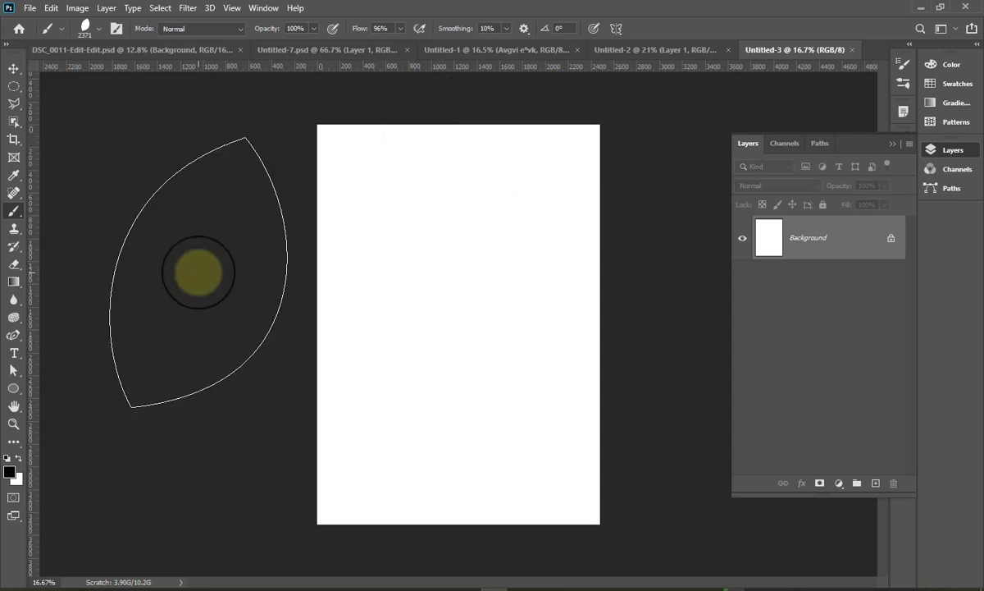
right_click(175, 287)
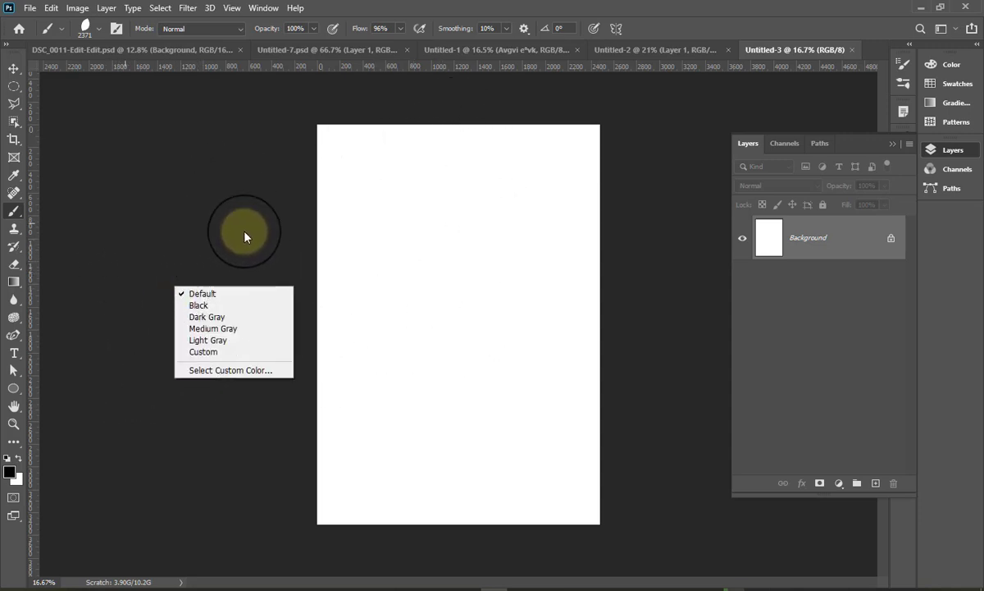
right_click(452, 261)
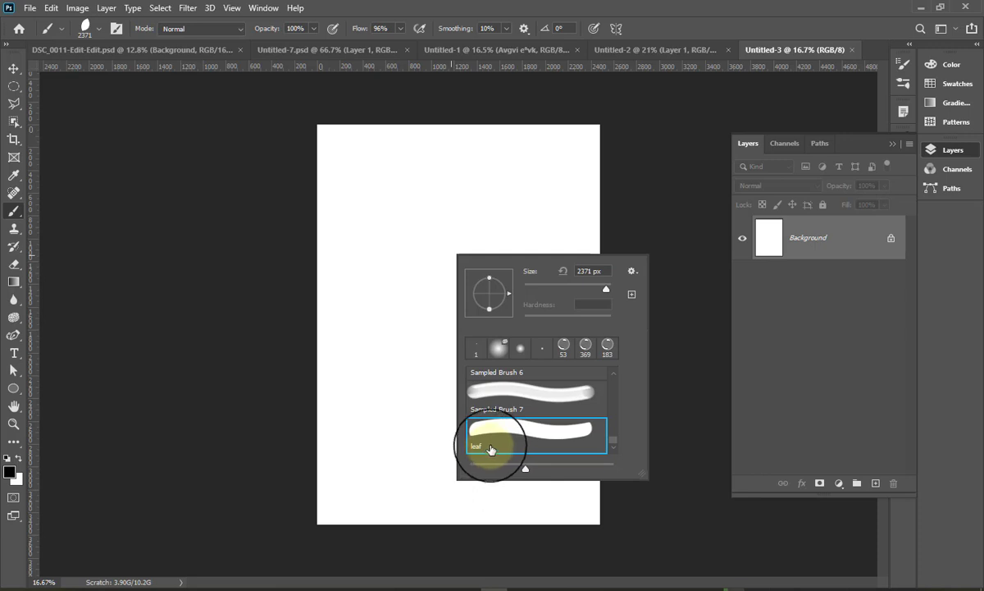
click(669, 23)
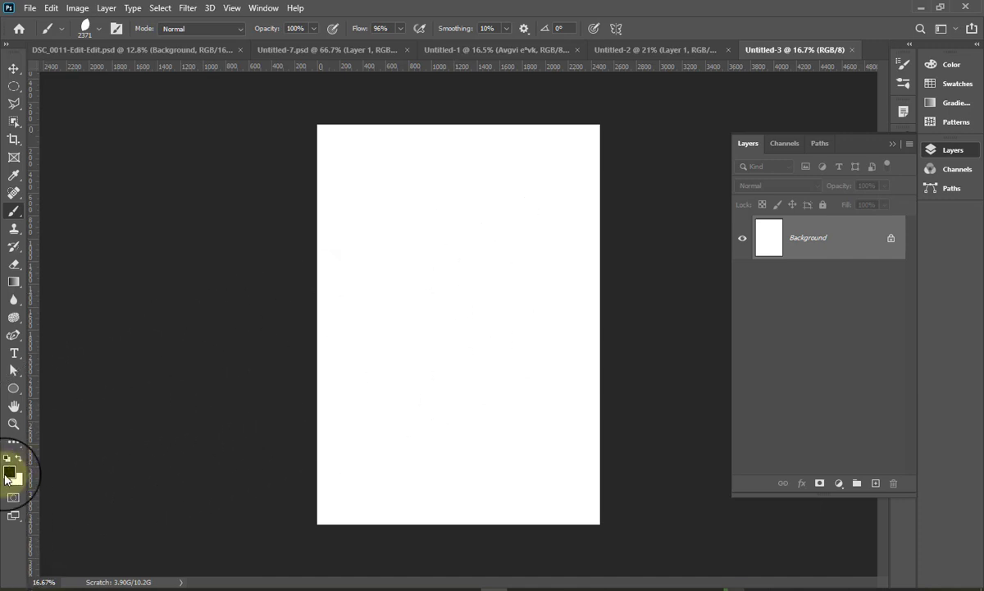
Add a new layer and set the foreground colour to dark green #116905.
click(872, 483)
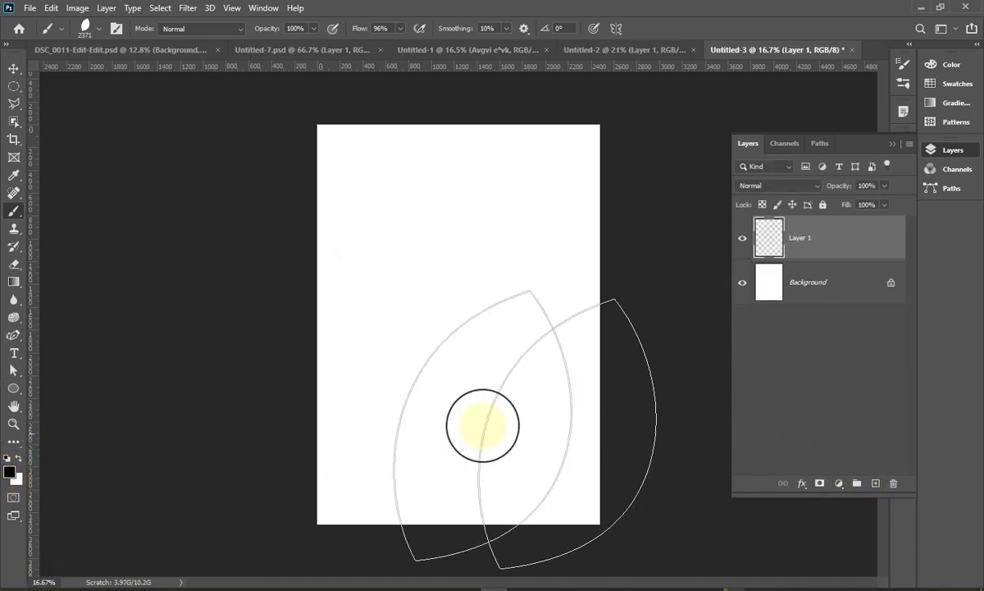
click(16, 474)
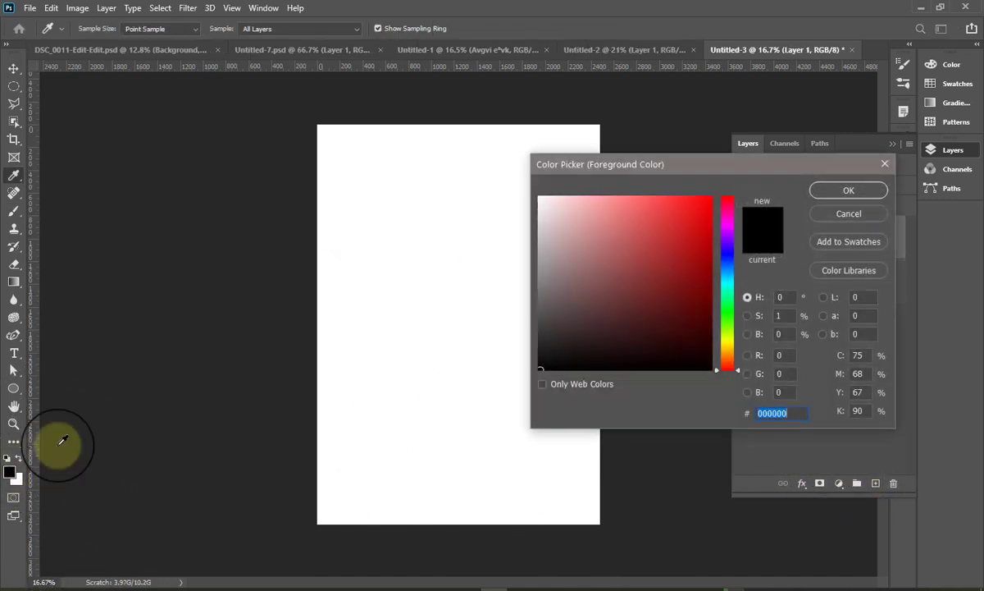
click(730, 316)
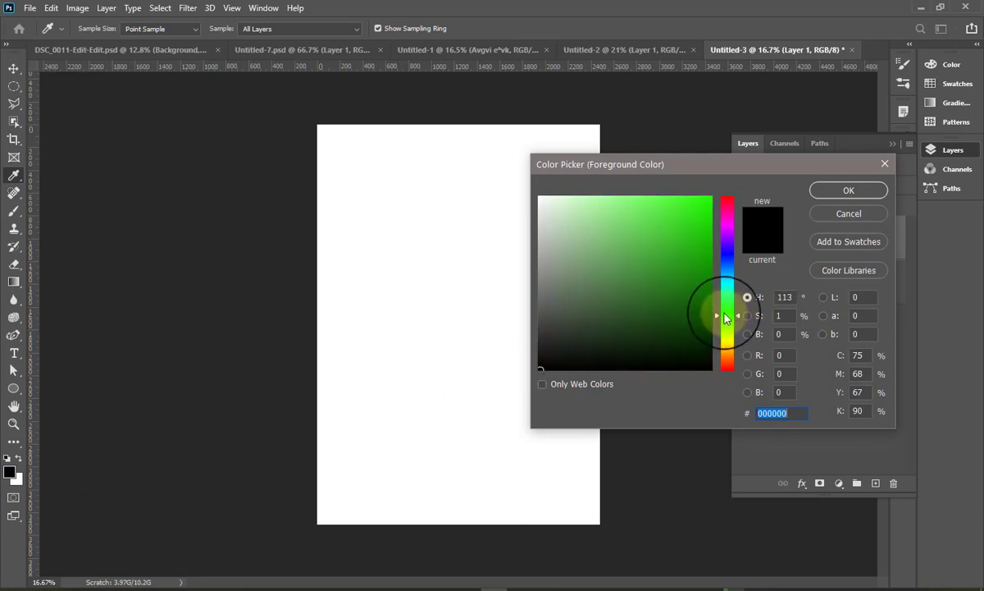
click(704, 298)
click(831, 191)
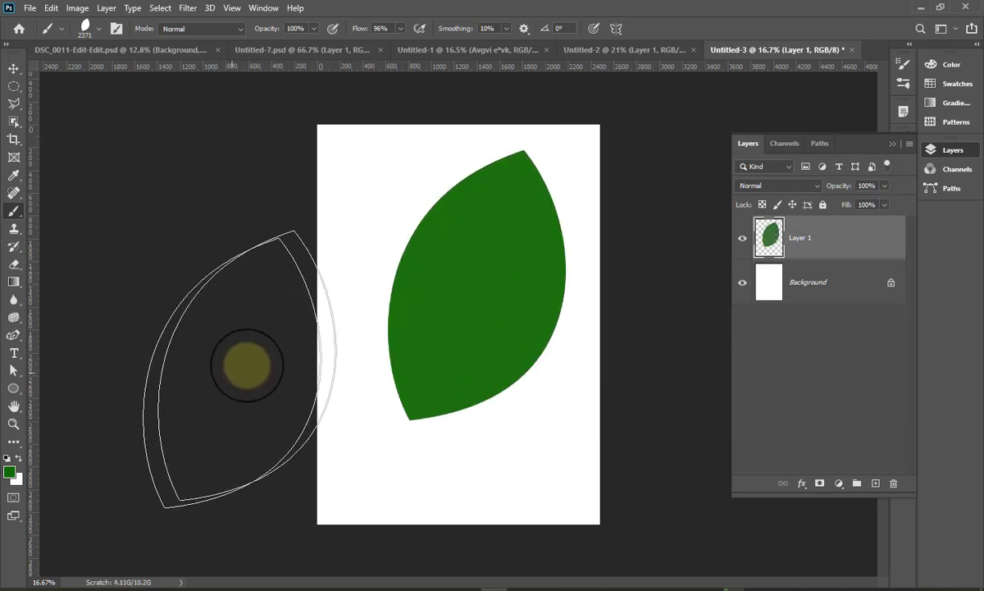
right_click(443, 319)
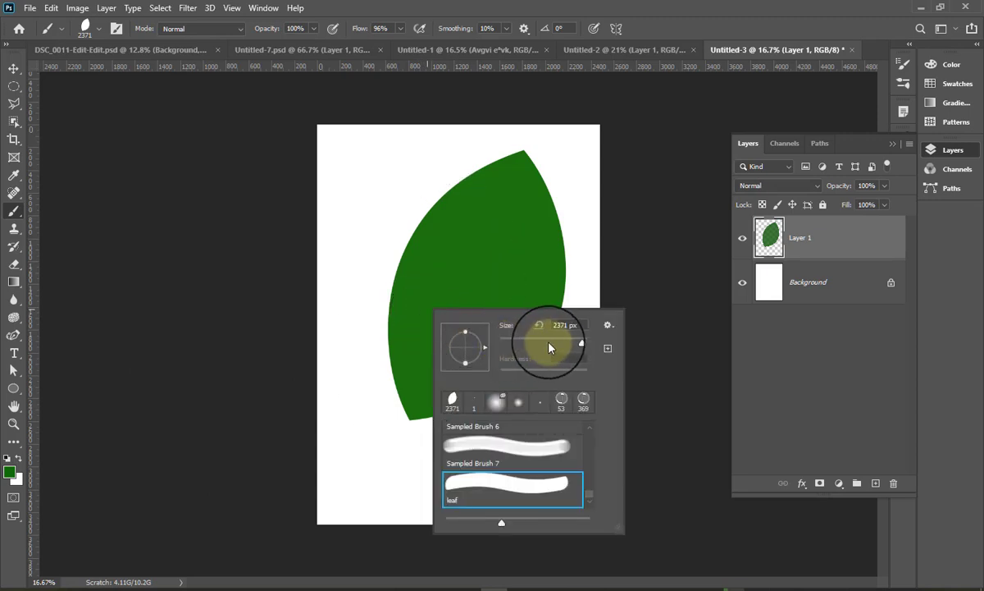
Stamp a 165 px dark green leaf near the top left of the page.
right_click(429, 269)
double_click(542, 273)
text(165)
key(Return)
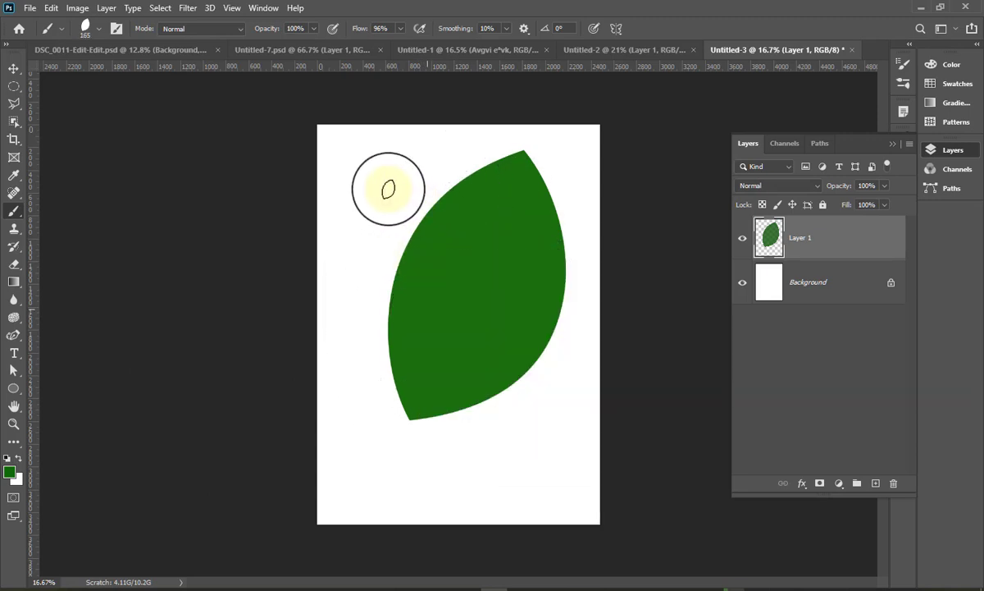
click(388, 189)
Stamp a 275 px leaf on the left and a larger leaf at the lower left.
right_click(374, 295)
double_click(496, 312)
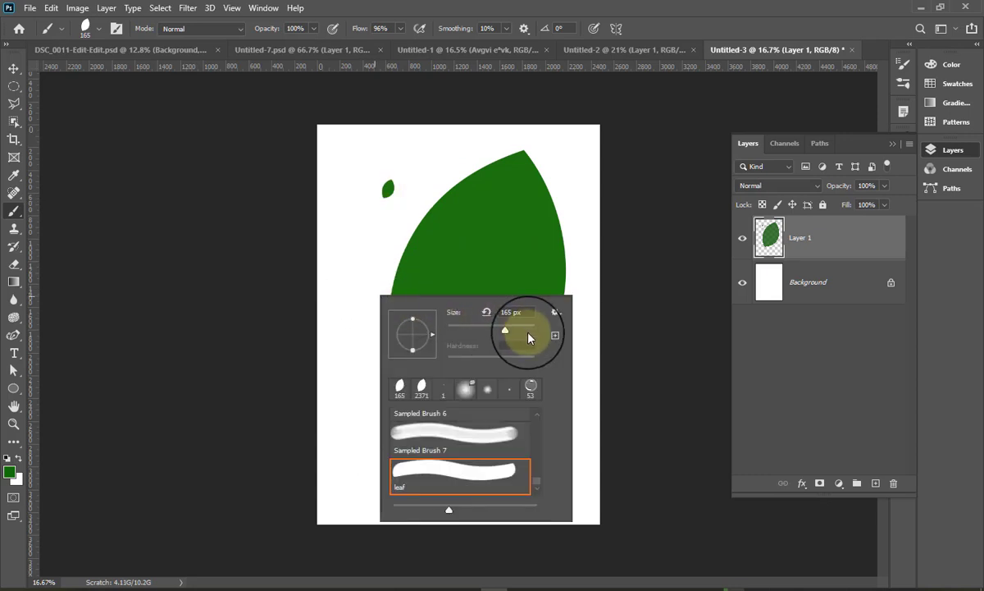
text(275)
key(Return)
click(354, 261)
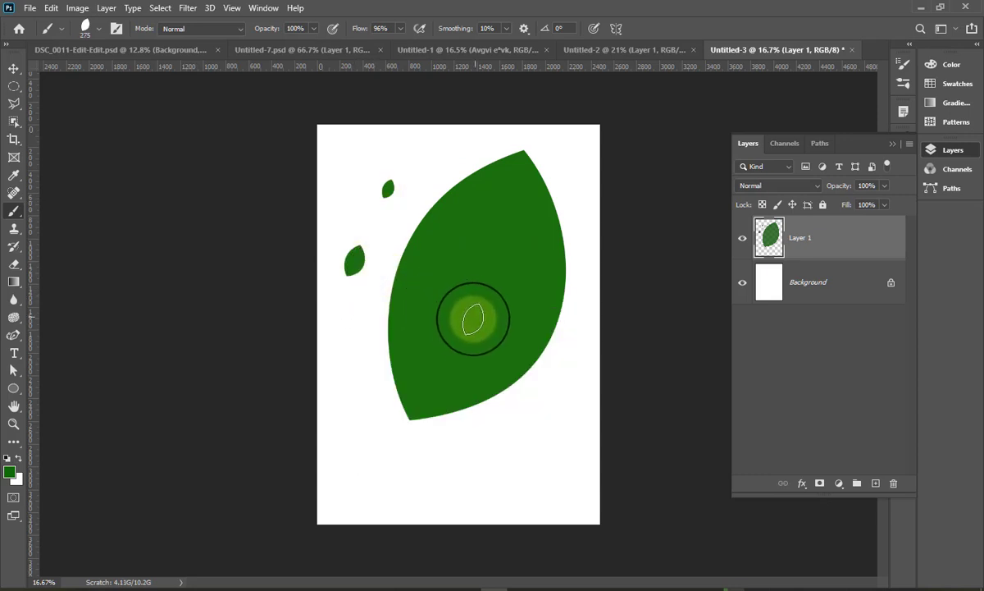
right_click(455, 343)
mouse_move(594, 379)
mouse_down()
mouse_move(616, 388)
mouse_move(604, 387)
mouse_up()
click(361, 447)
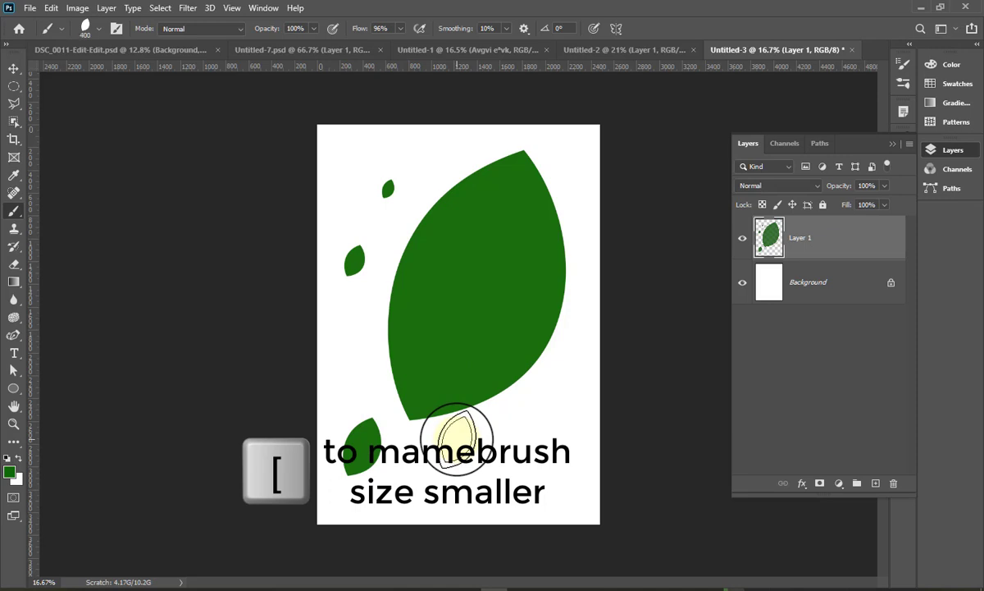
Resize the leaf brush with the bracket keys, then drag it to about 948 px.
key(bracketleft)
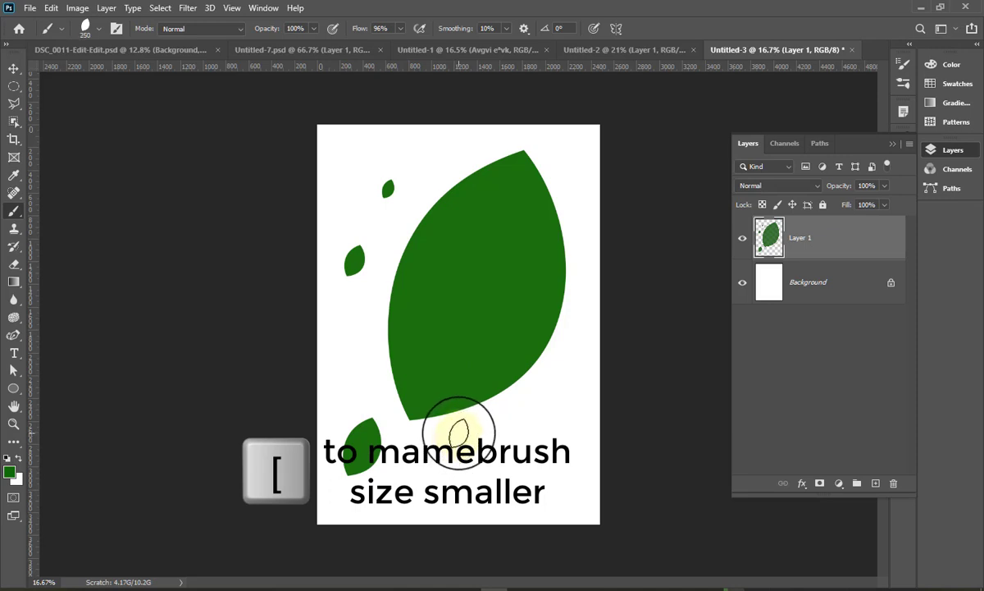
key(bracketright)
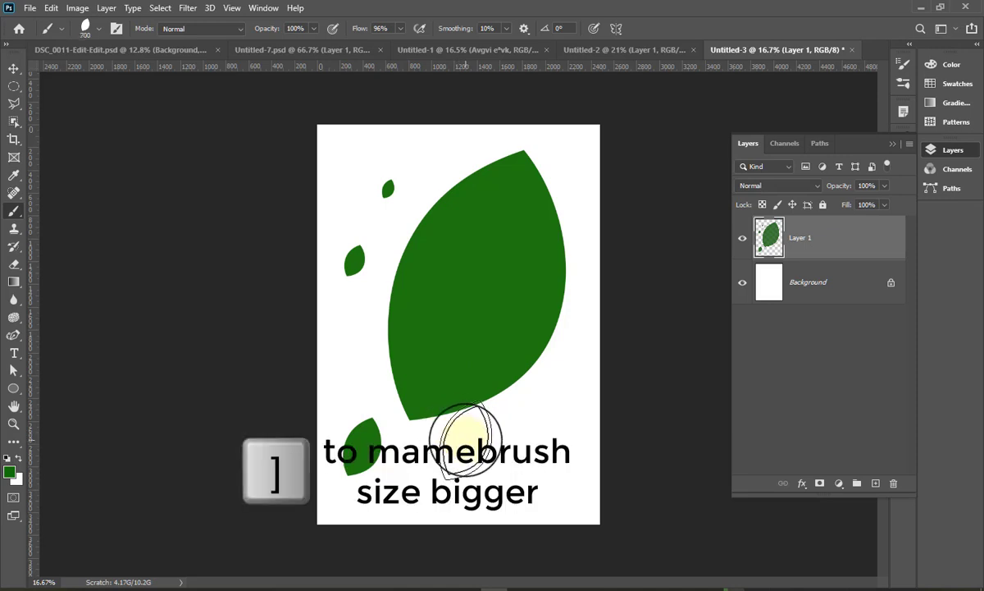
key(bracketright)
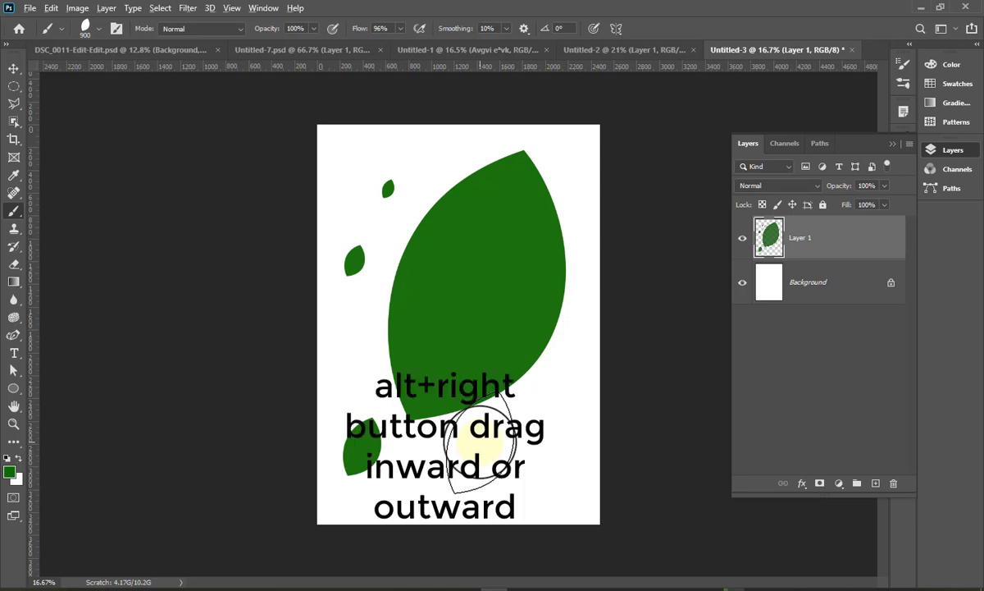
mouse_move(480, 443)
mouse_down()
mouse_move(560, 431)
mouse_move(450, 429)
mouse_move(552, 423)
mouse_move(538, 417)
mouse_move(444, 437)
mouse_move(543, 437)
mouse_move(574, 427)
mouse_move(480, 428)
mouse_move(488, 418)
mouse_up()
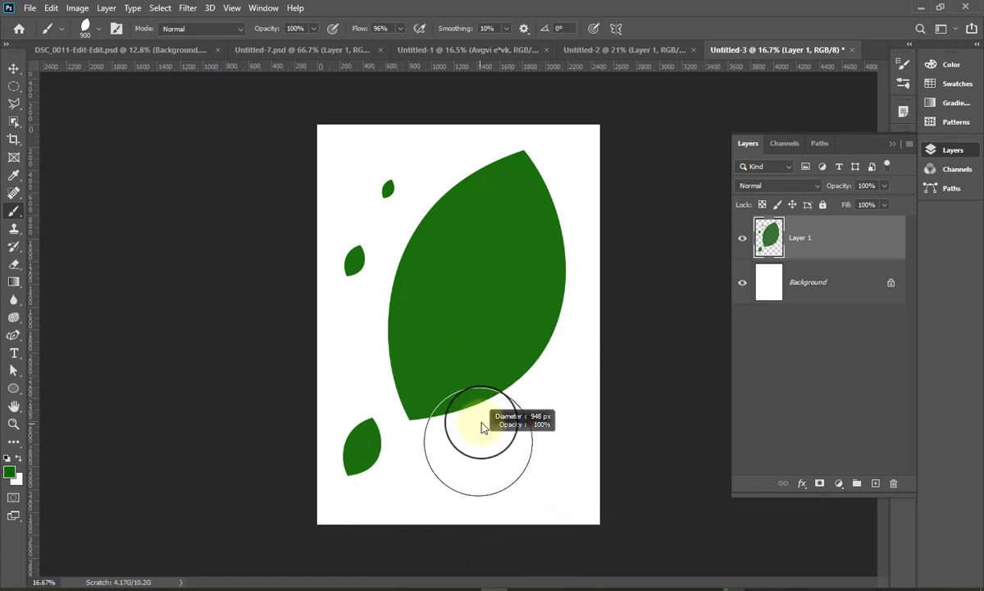
right_click(481, 295)
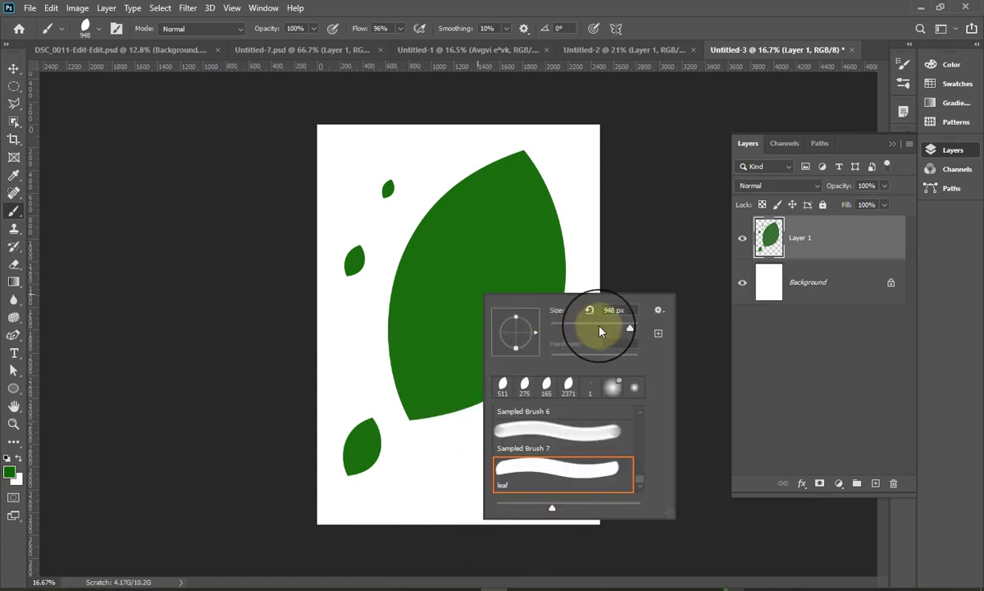
drag(630, 328, 617, 328)
text(511)
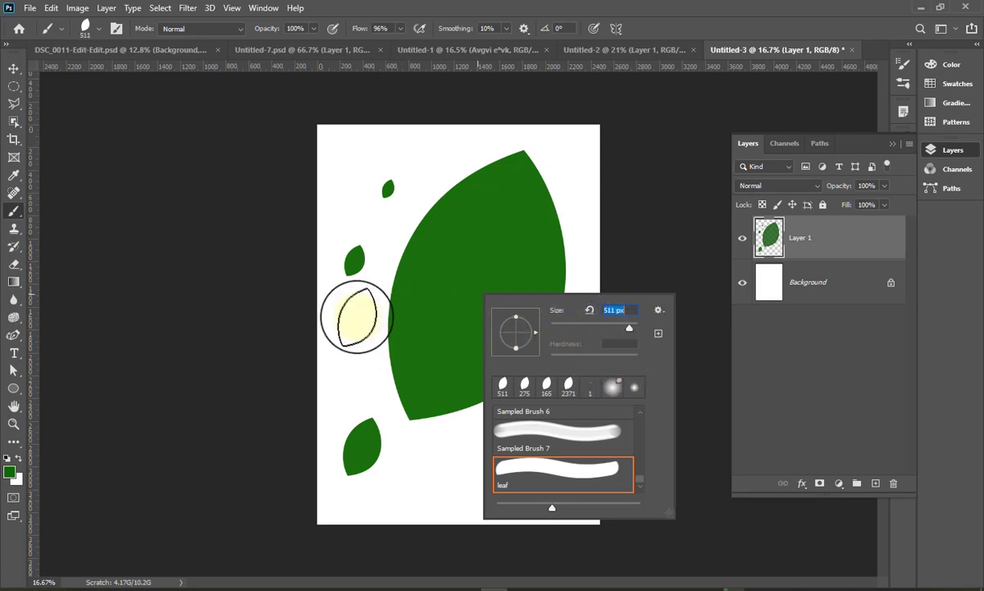
click(700, 36)
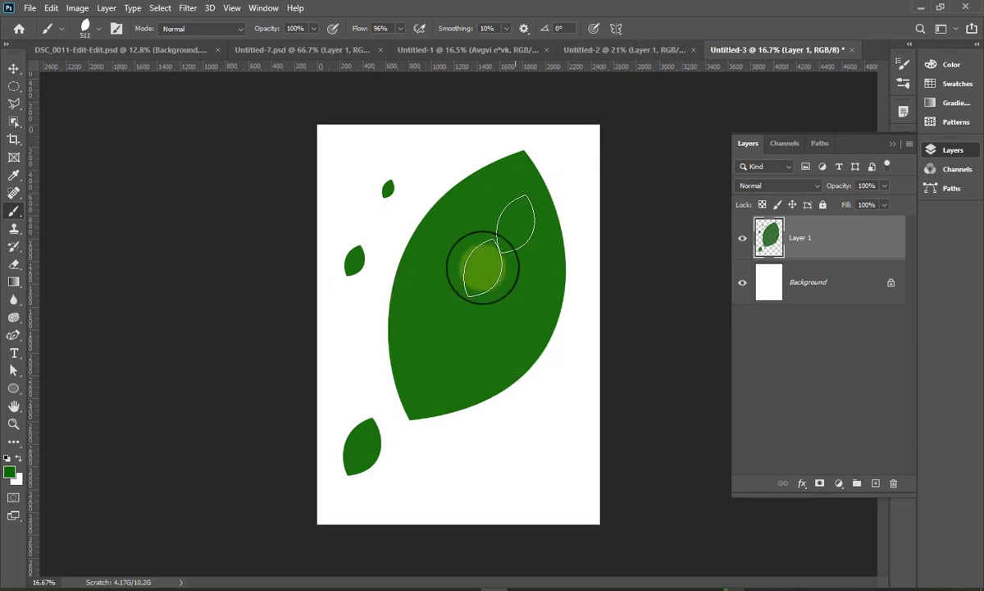
key(bracketleft)
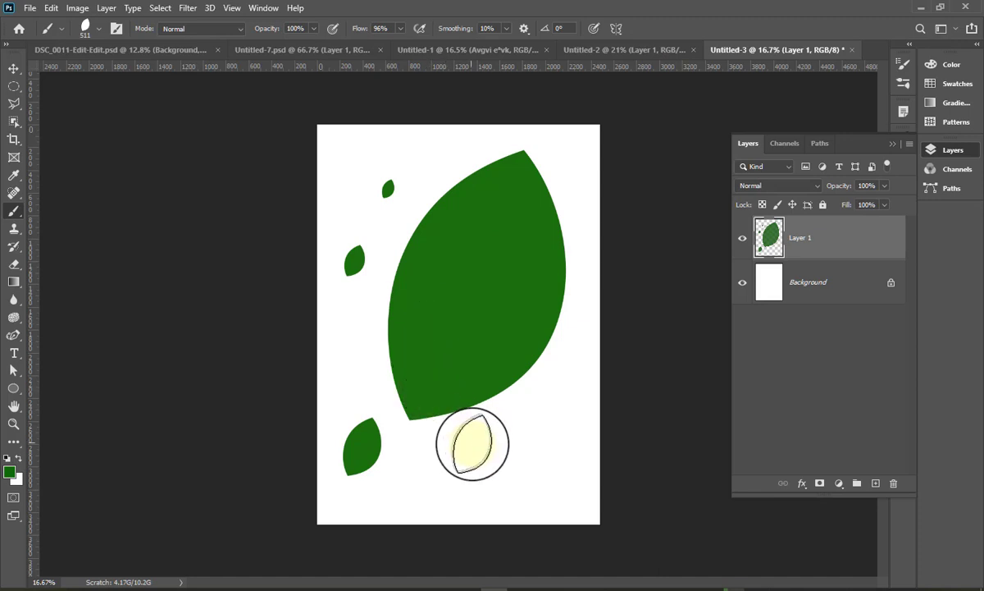
key(bracketright)
key(bracketright)
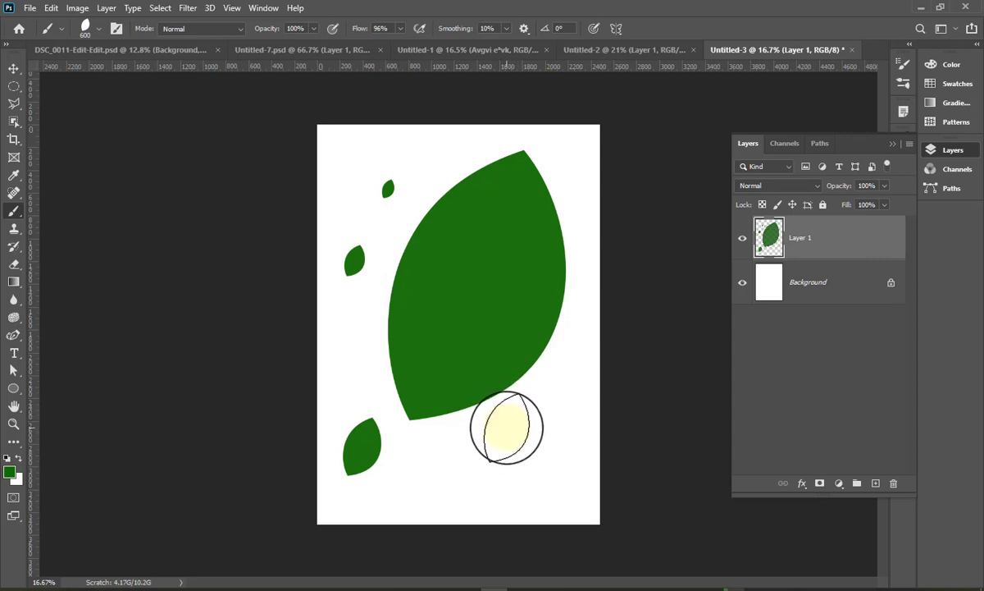
key(Caps_Lock)
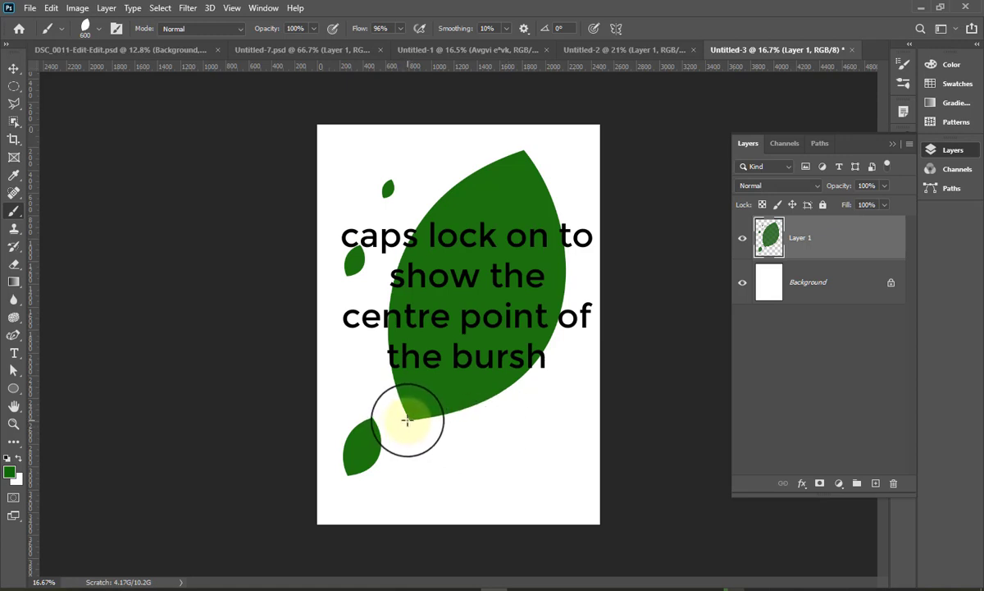
key(Caps_Lock)
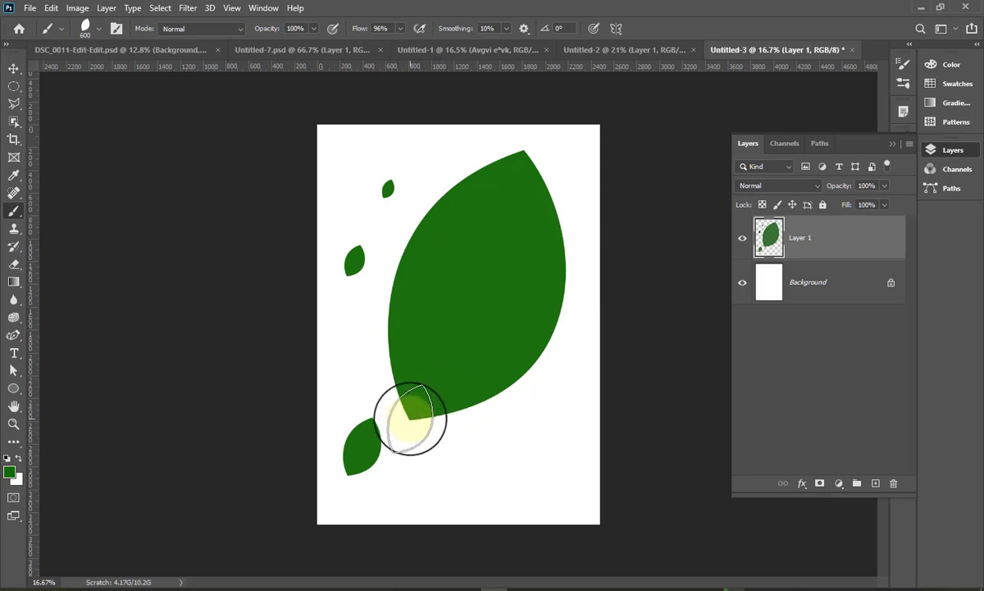
Set the foreground colour to bright green #27f00c.
click(9, 472)
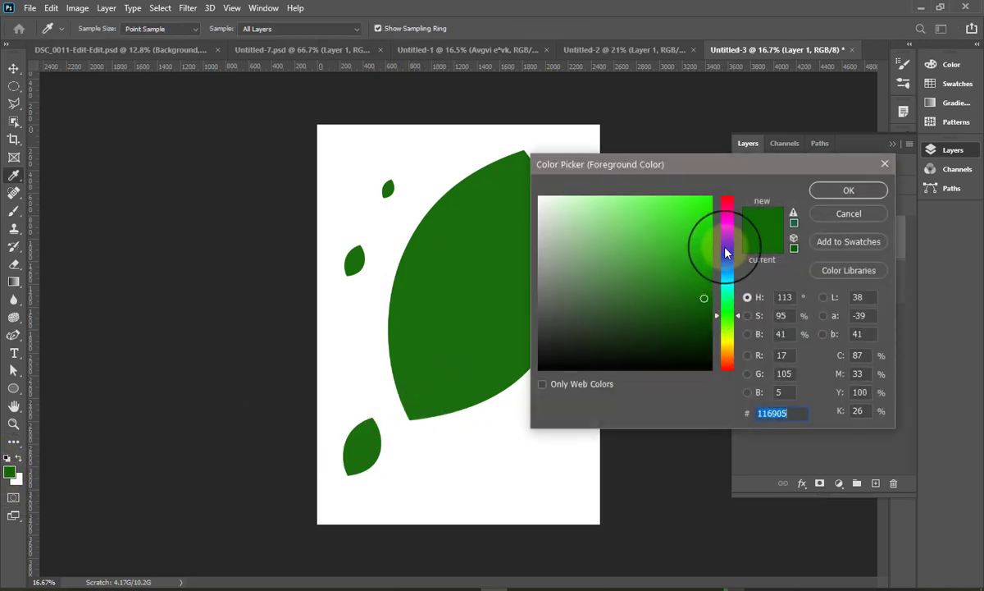
click(703, 206)
click(845, 192)
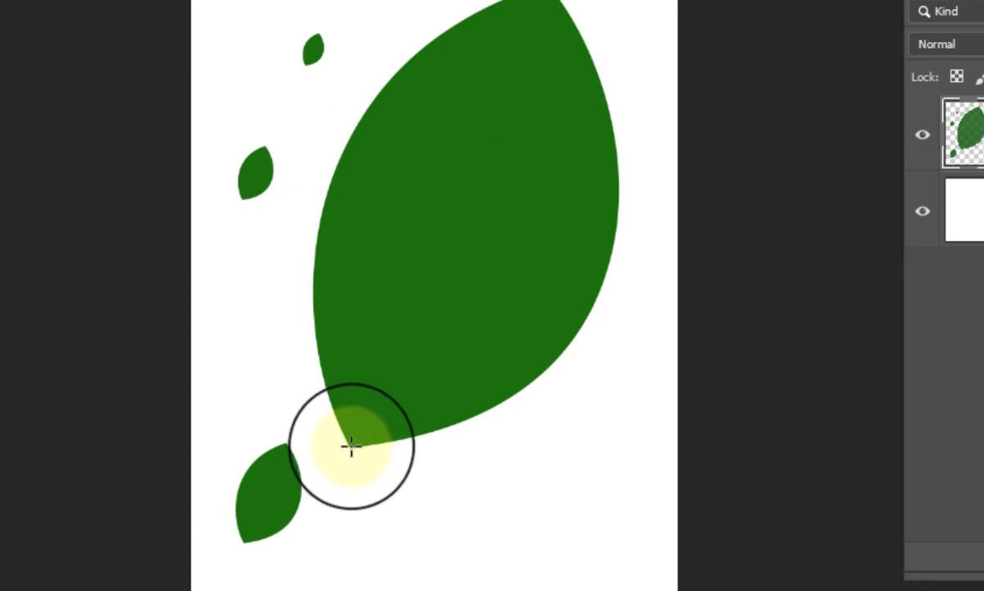
Stamp a bright green leaf at the dark leaf's tip and paint extra green over it.
click(351, 444)
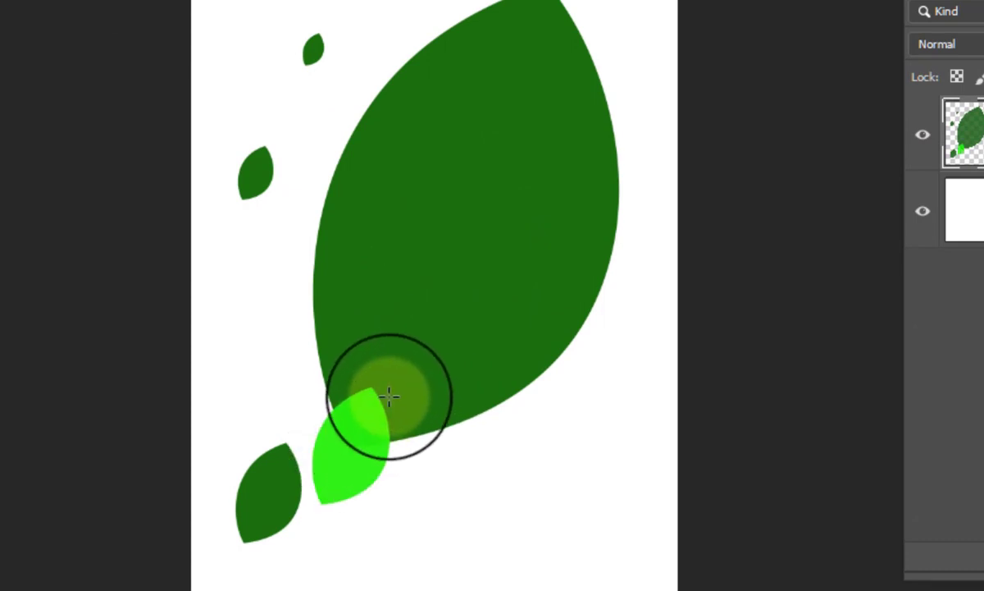
drag(409, 450, 361, 436)
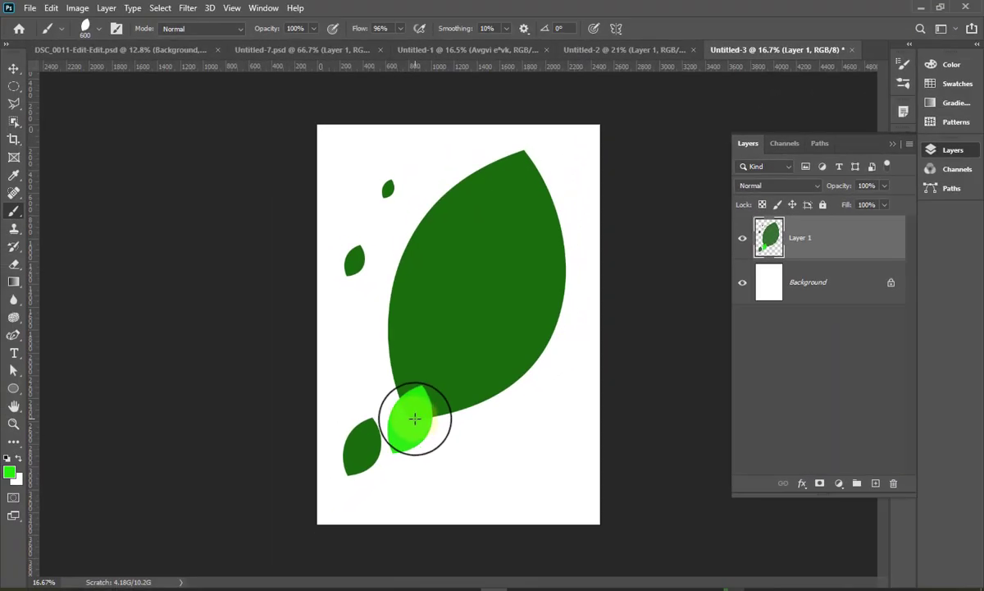
drag(409, 413, 426, 416)
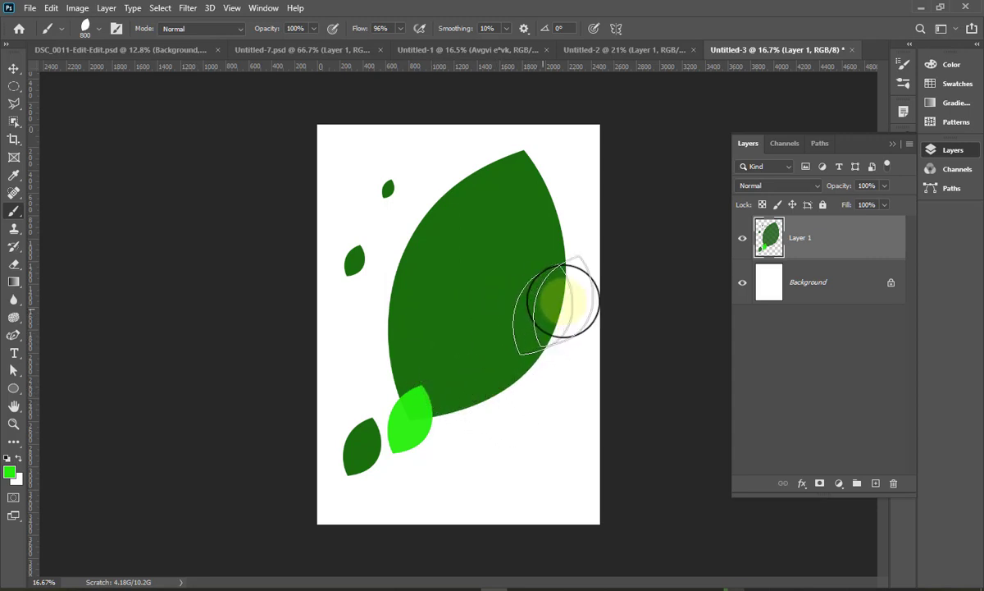
Hide Layer 1, test two green strokes on new Layer 2, hide it, and add Layer 3.
click(741, 248)
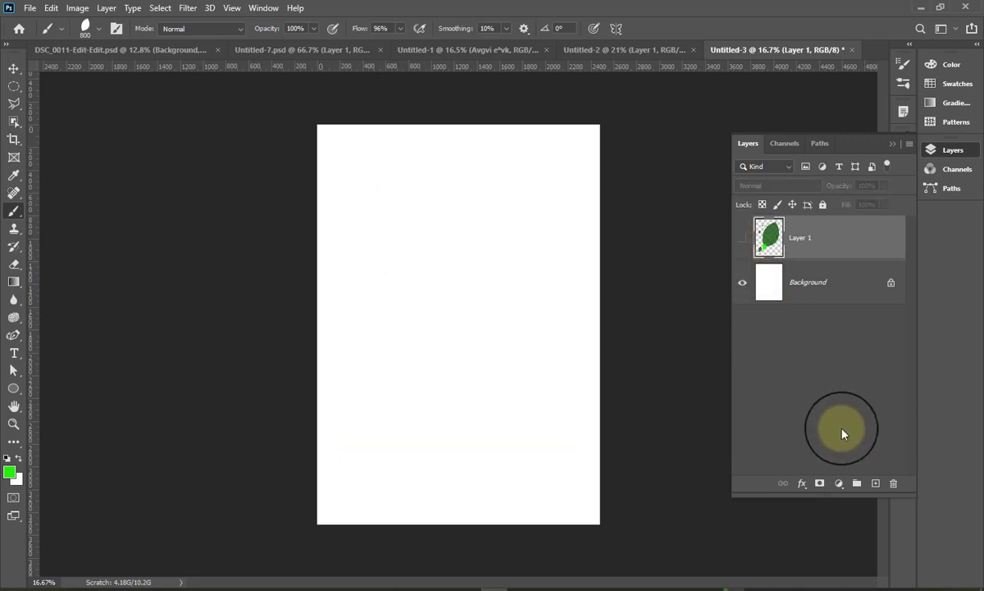
click(874, 483)
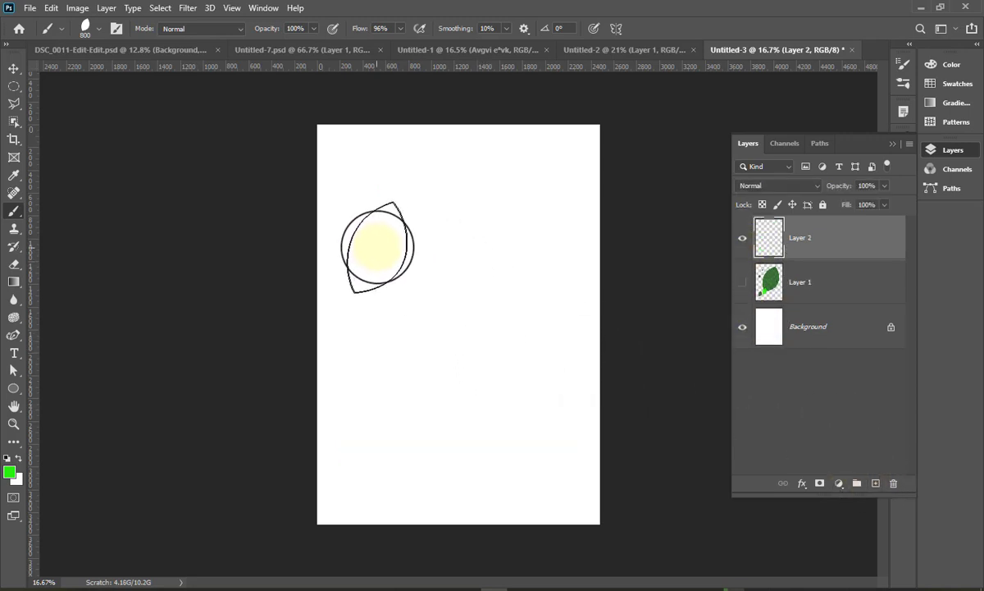
mouse_move(367, 209)
mouse_down()
mouse_move(531, 310)
mouse_move(501, 391)
mouse_move(407, 440)
mouse_move(356, 391)
mouse_move(353, 318)
mouse_move(369, 197)
mouse_move(528, 187)
mouse_move(553, 169)
mouse_move(572, 326)
mouse_up()
drag(574, 406, 532, 482)
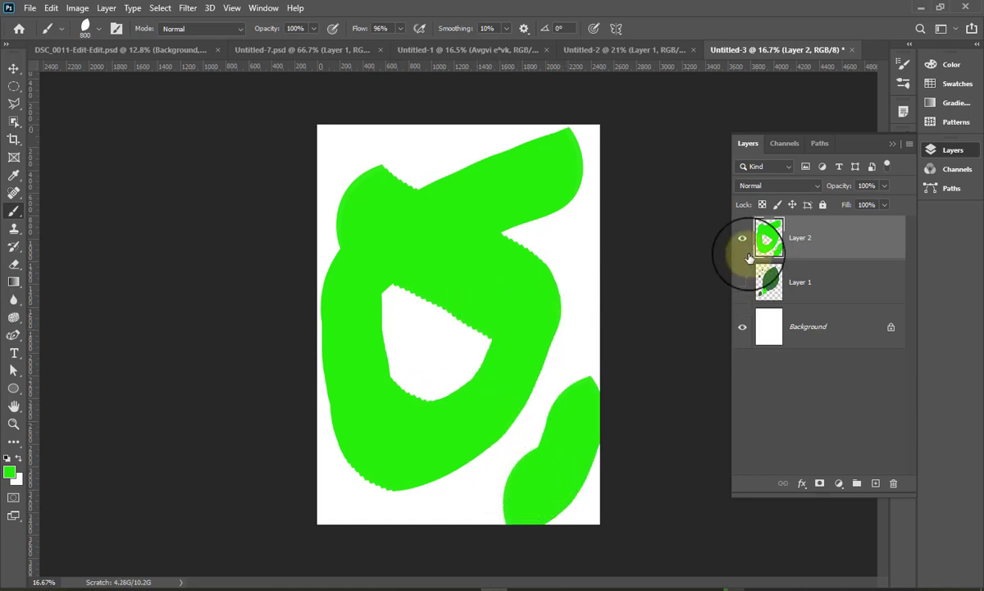
click(743, 238)
click(875, 483)
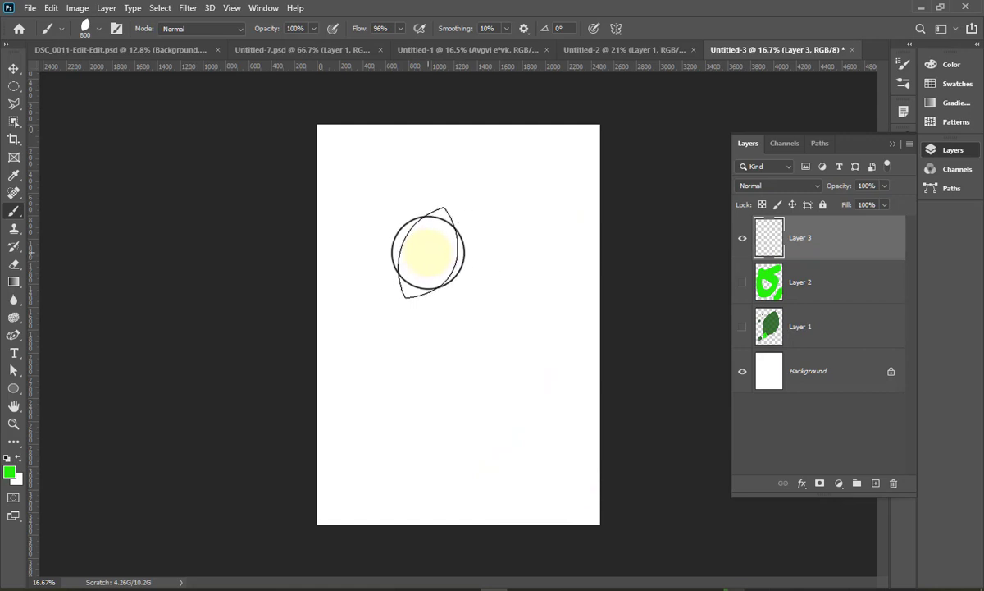
Stamp three bright green leaves diagonally, then a small 183 px leaf at the left.
click(427, 252)
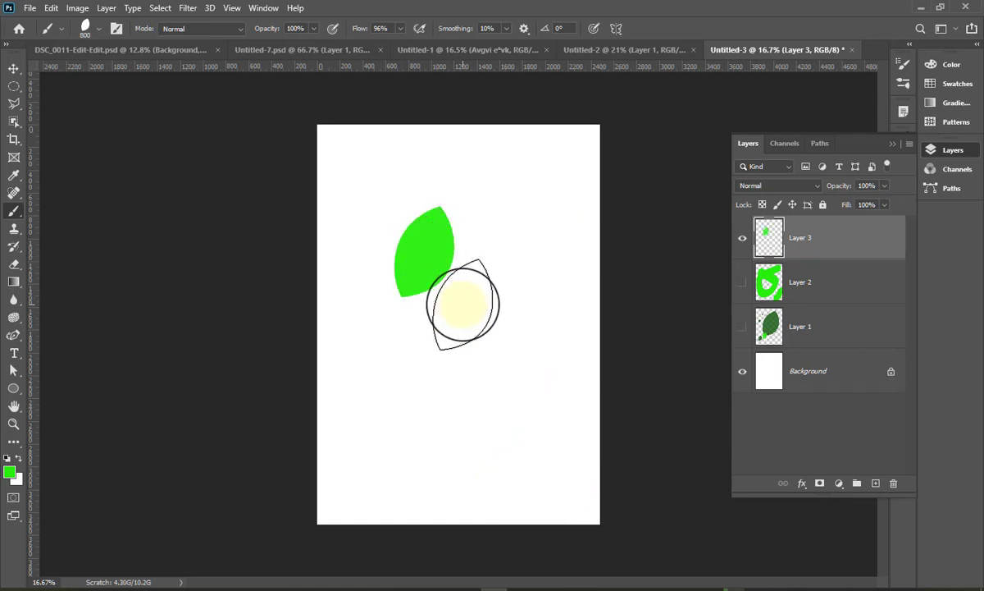
click(462, 293)
click(501, 361)
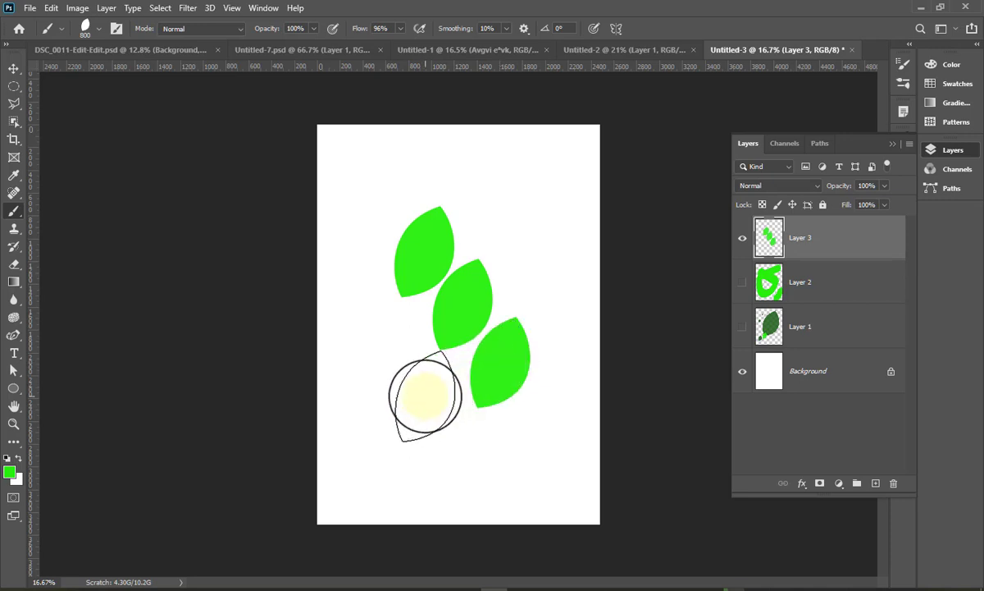
right_click(434, 400)
drag(546, 400, 525, 399)
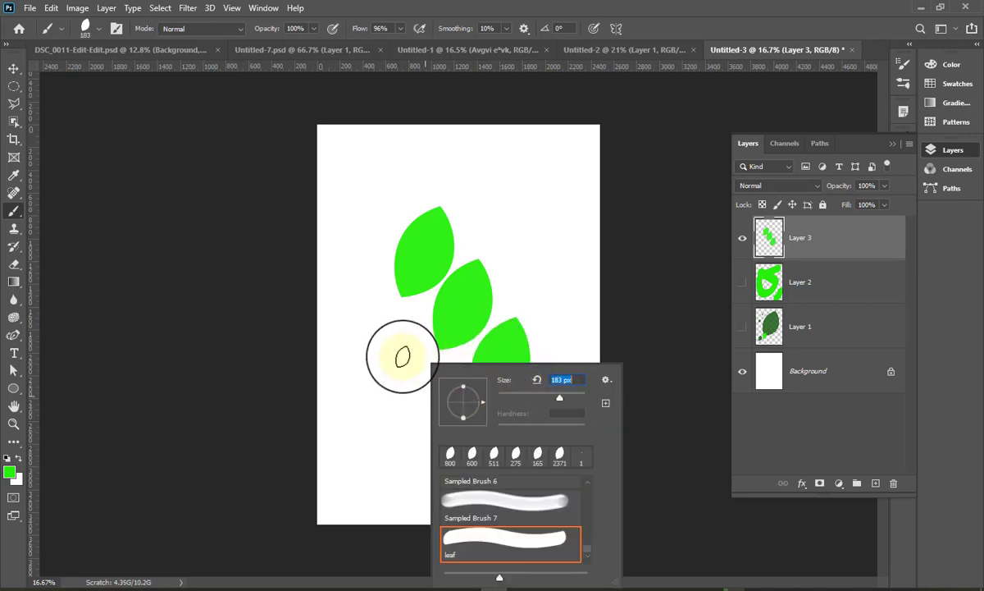
click(397, 353)
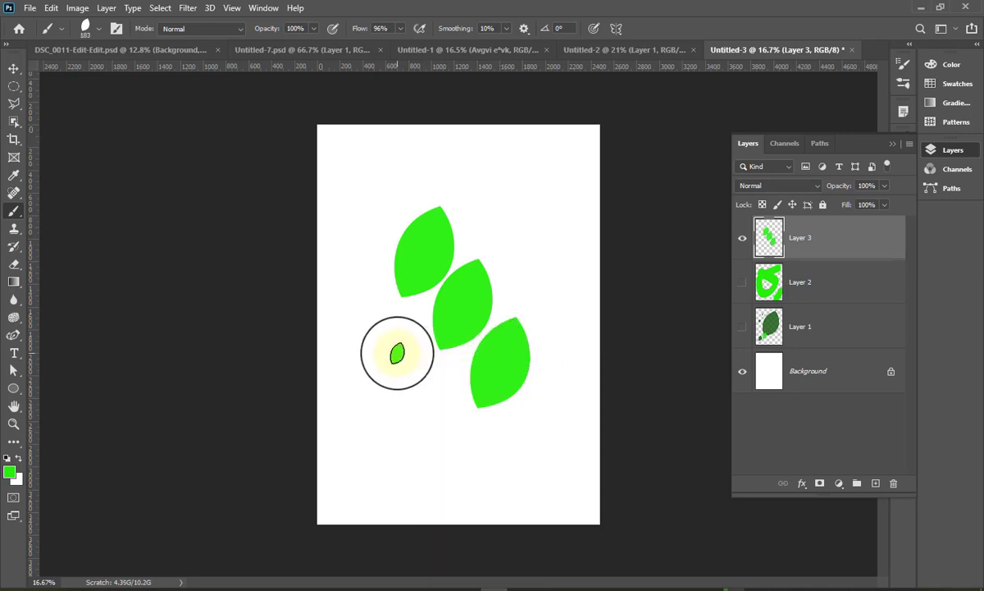
Stamp 202 px and 417 px leaves near the top, then hide Layer 3.
right_click(517, 263)
drag(657, 298, 714, 264)
click(516, 234)
right_click(551, 235)
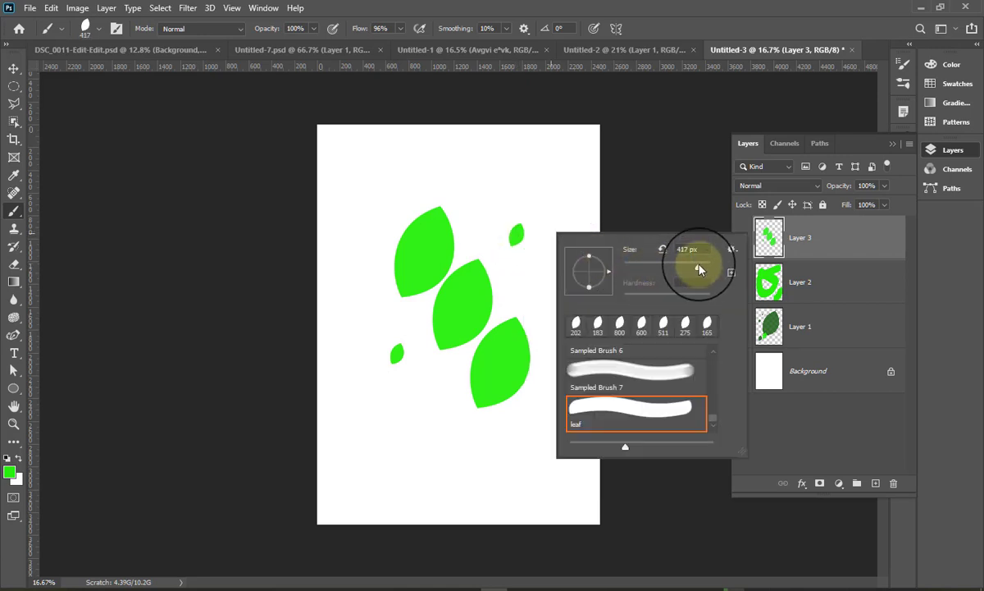
click(460, 188)
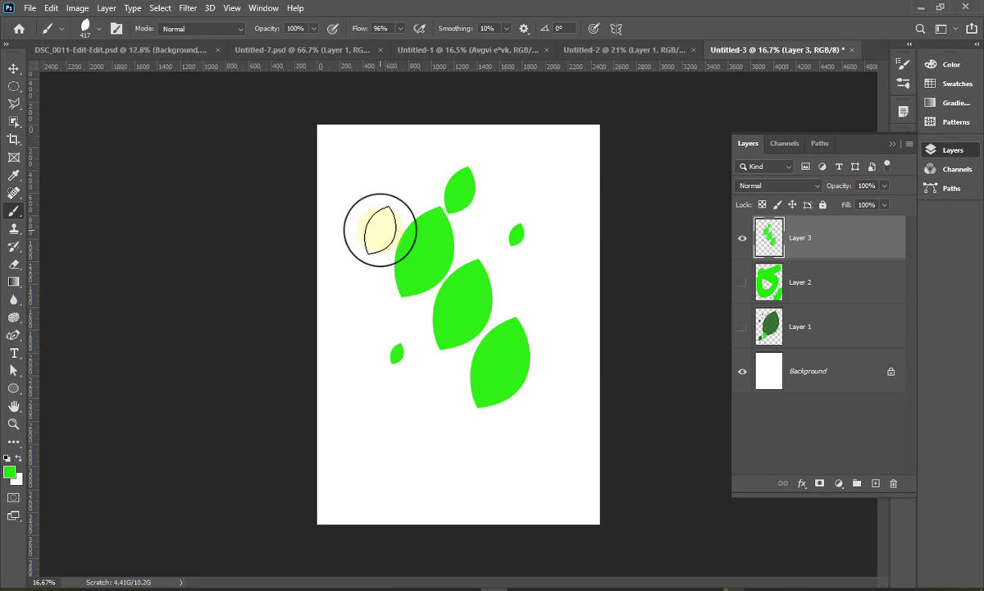
click(743, 239)
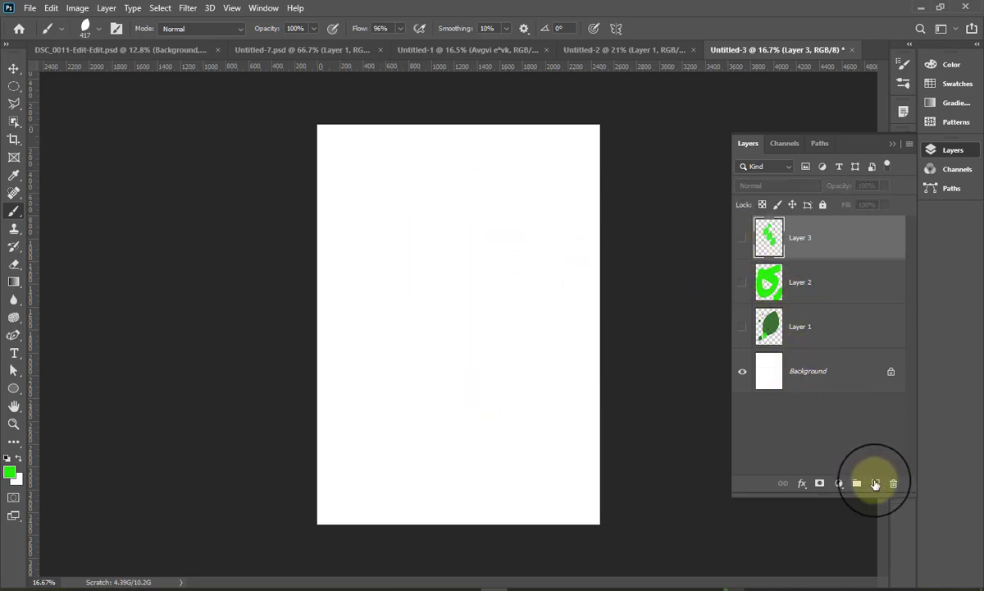
Add an empty Layer 4 and show the Brush Settings panel for the 417 px leaf tip.
click(876, 484)
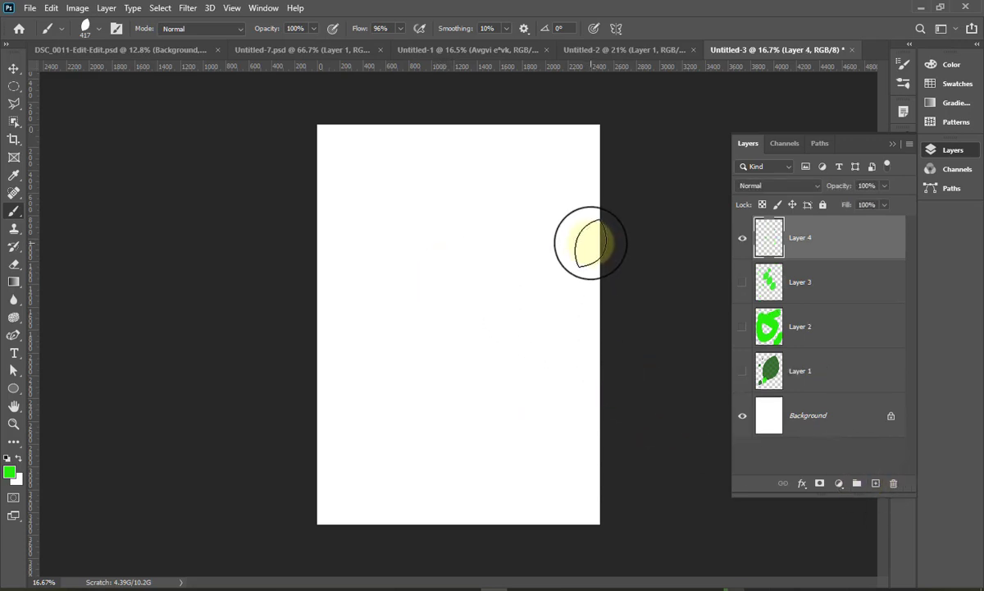
click(263, 8)
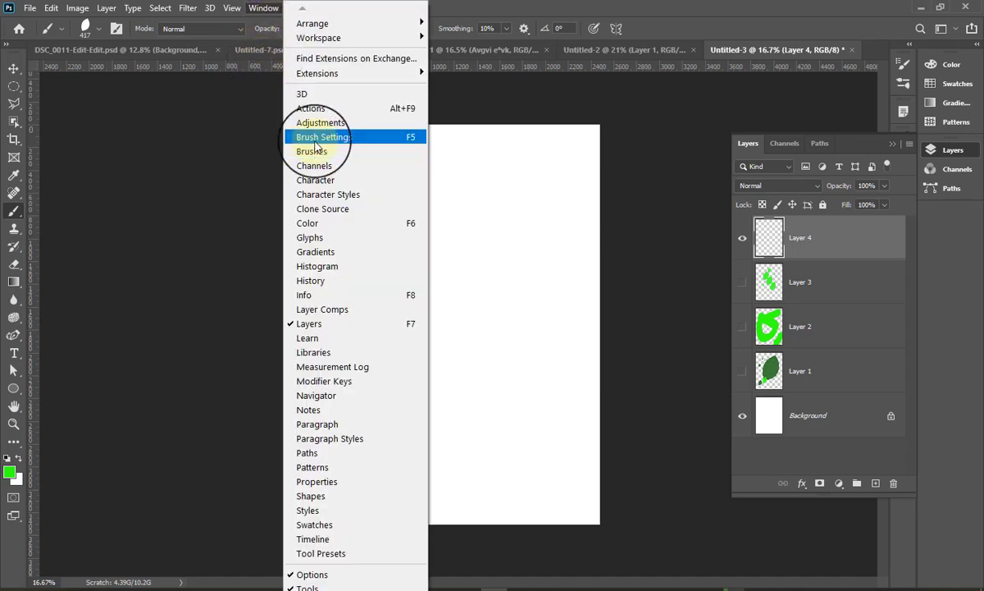
click(316, 140)
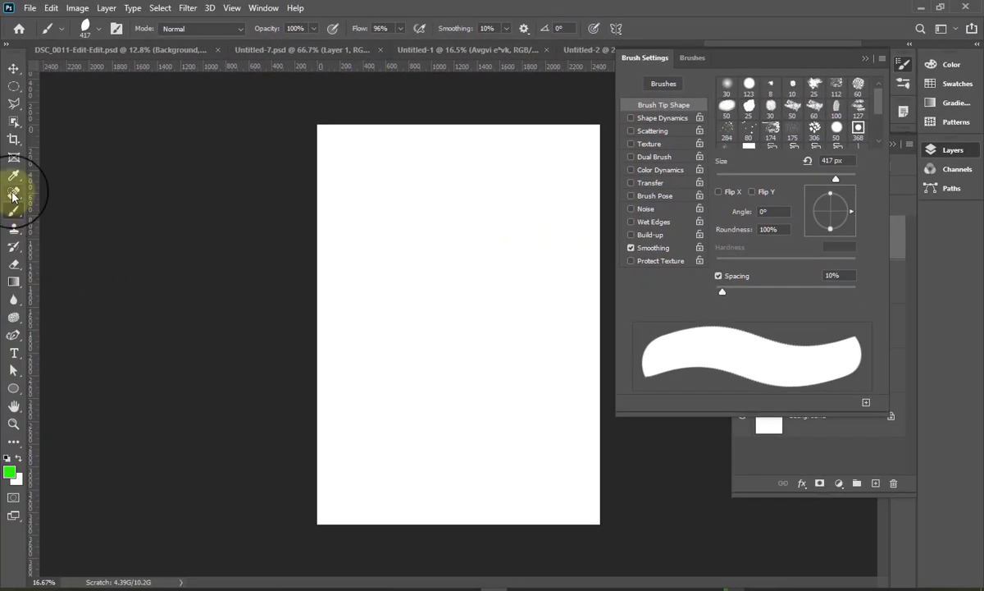
Return to the leaf Brush tool after briefly picking other tools, including the eraser.
click(12, 194)
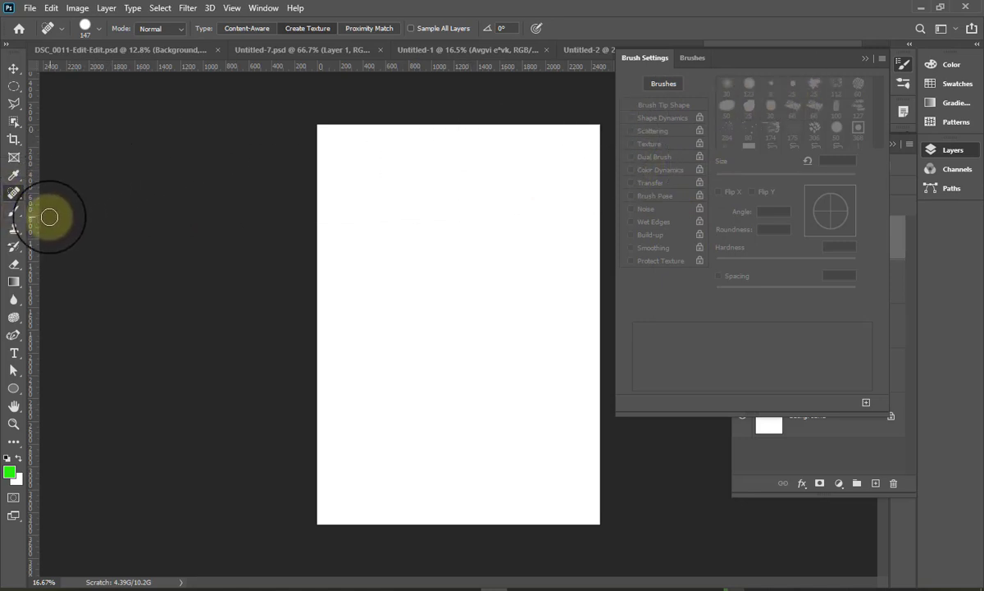
click(14, 215)
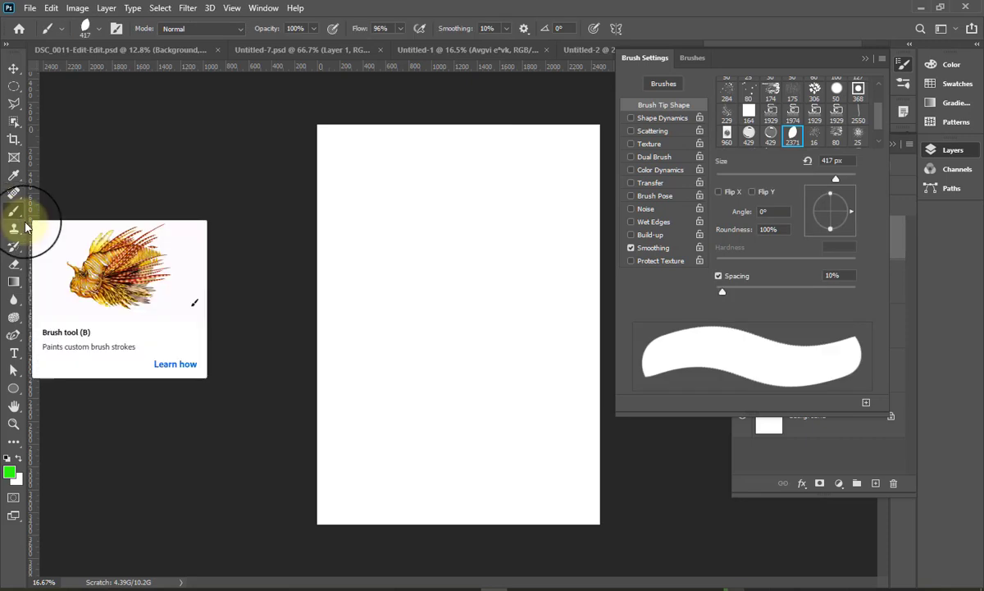
click(15, 265)
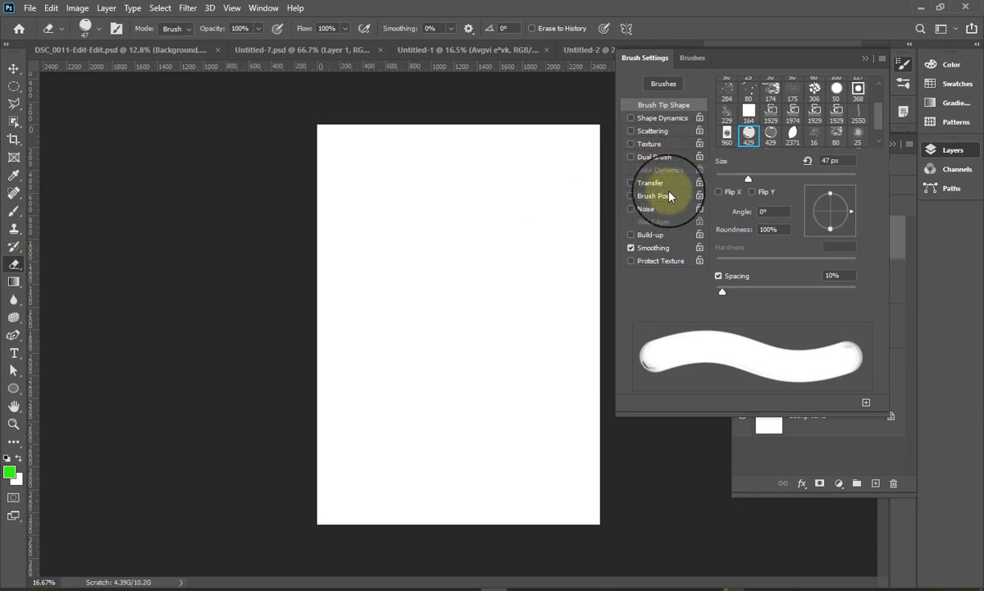
click(10, 211)
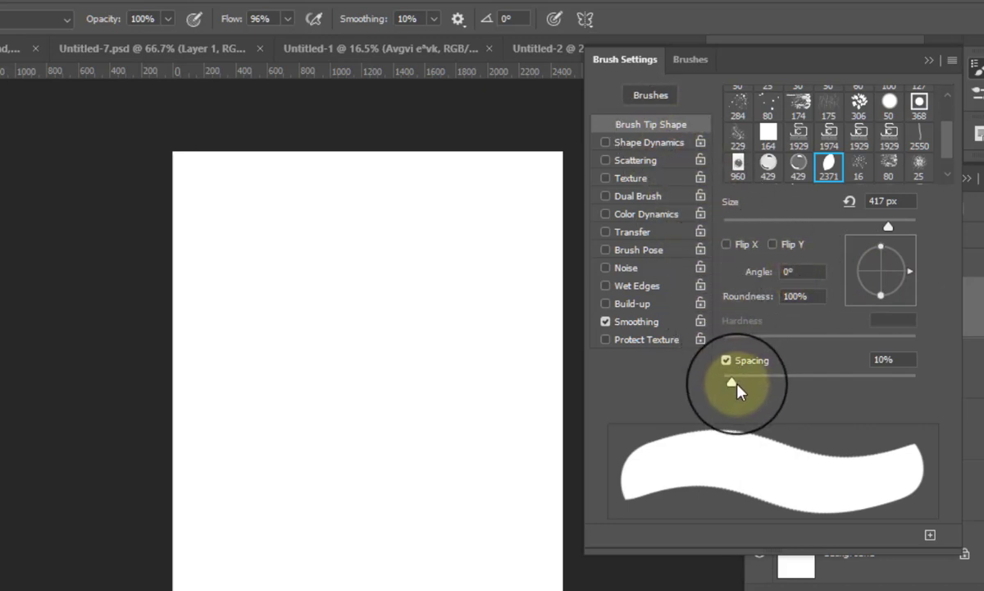
Raise the leaf spacing to 298% and paint a test stroke and rows of separated green leaves.
mouse_move(731, 382)
mouse_down()
mouse_move(838, 395)
mouse_move(699, 387)
mouse_move(729, 384)
mouse_up()
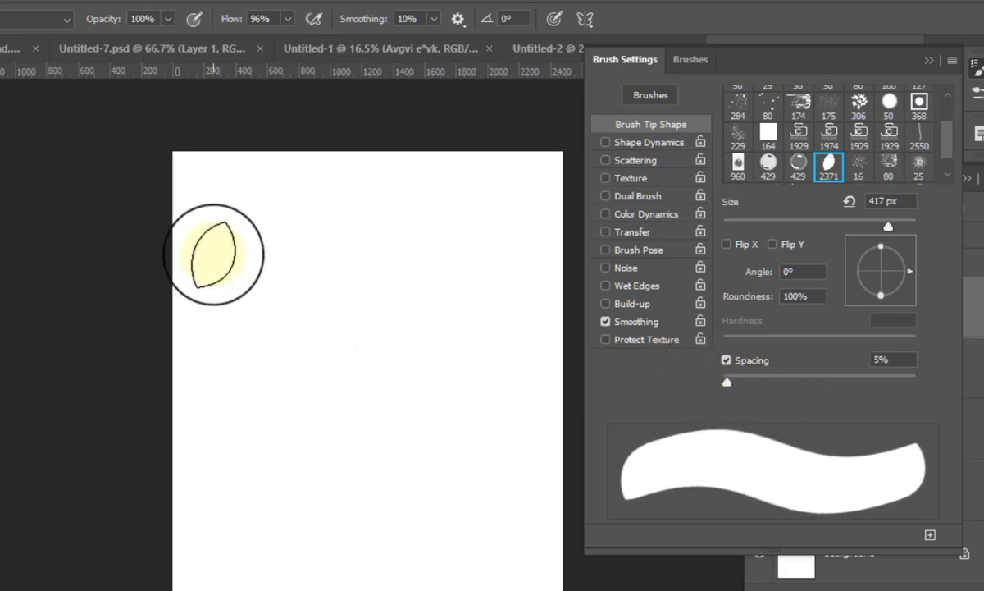
drag(220, 254, 496, 238)
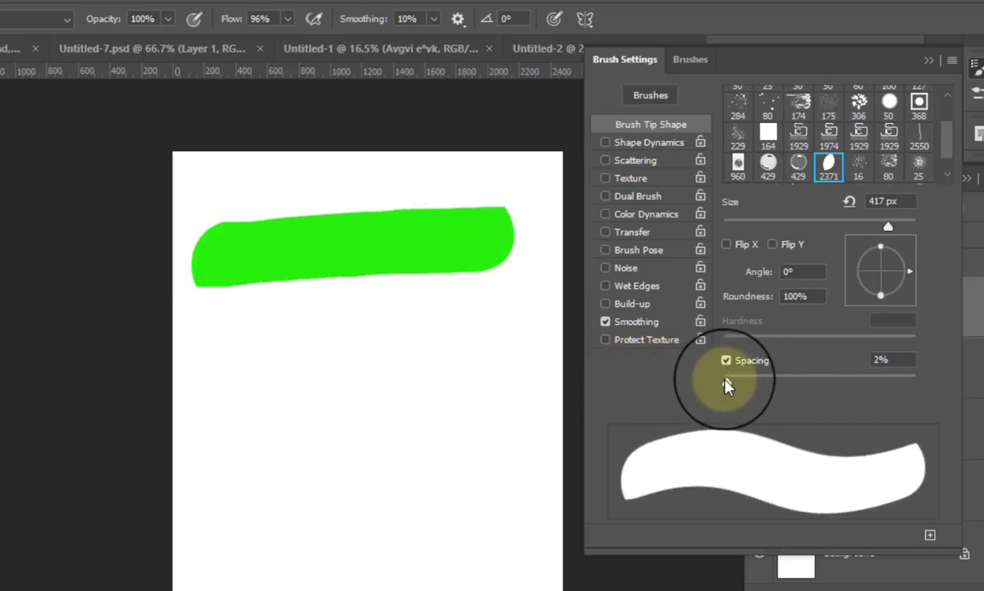
drag(725, 385, 846, 397)
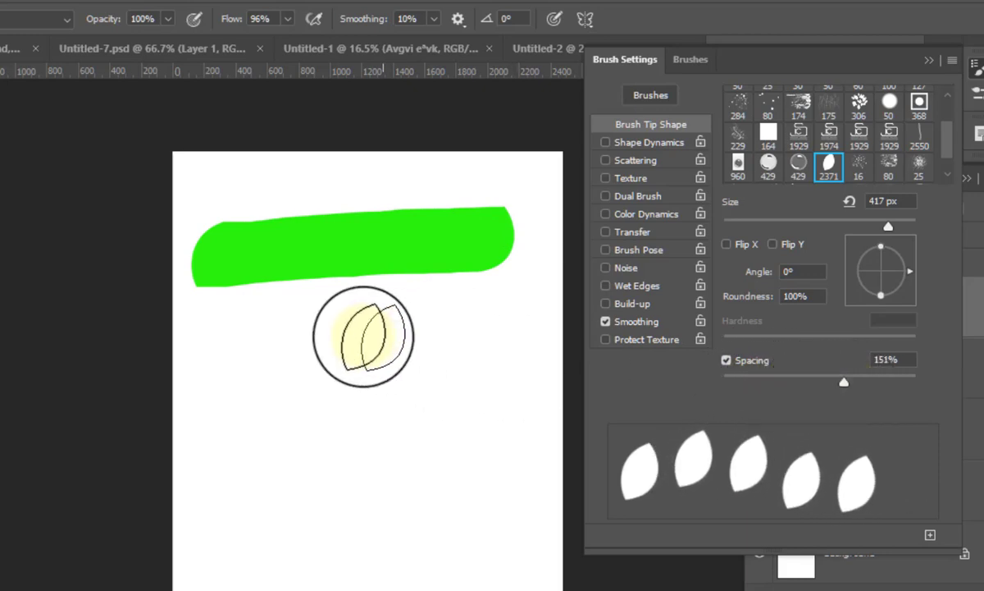
drag(231, 373, 500, 367)
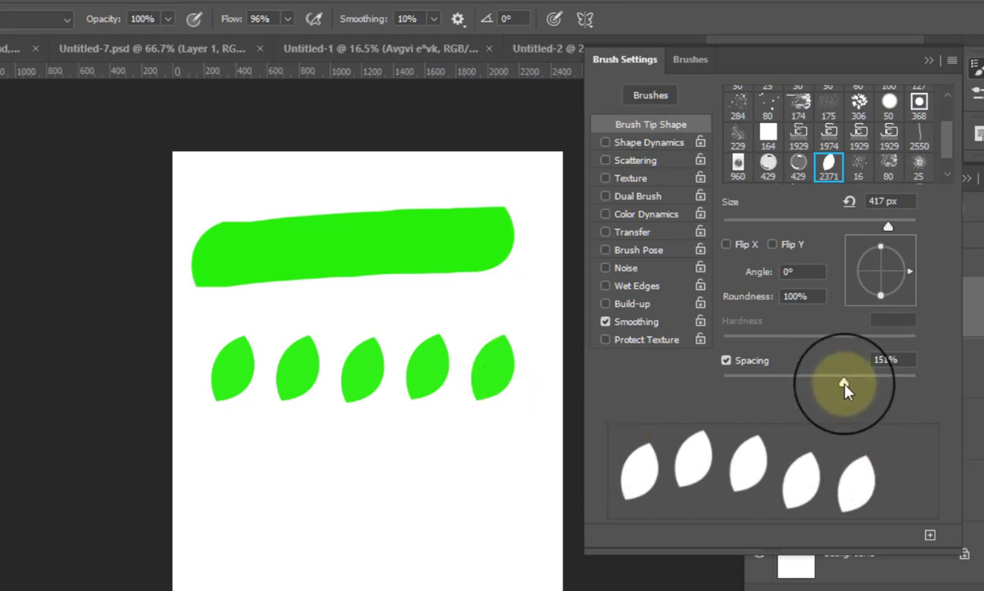
drag(846, 390, 878, 390)
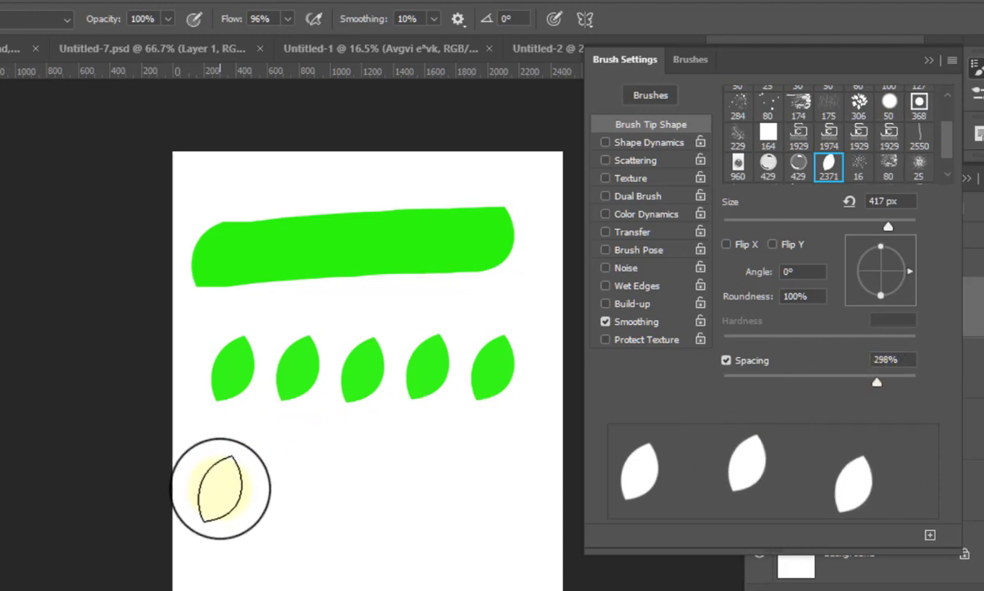
mouse_move(220, 488)
mouse_down()
mouse_move(444, 491)
mouse_move(483, 570)
mouse_up()
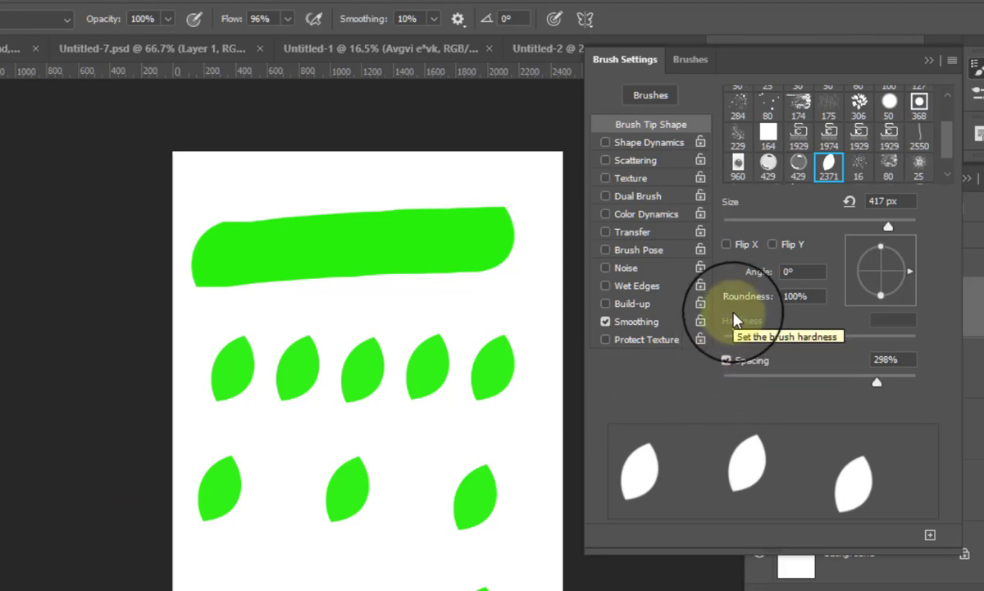
Stamp three leaves above the green bar and one near the canvas bottom.
click(233, 192)
click(283, 189)
click(363, 186)
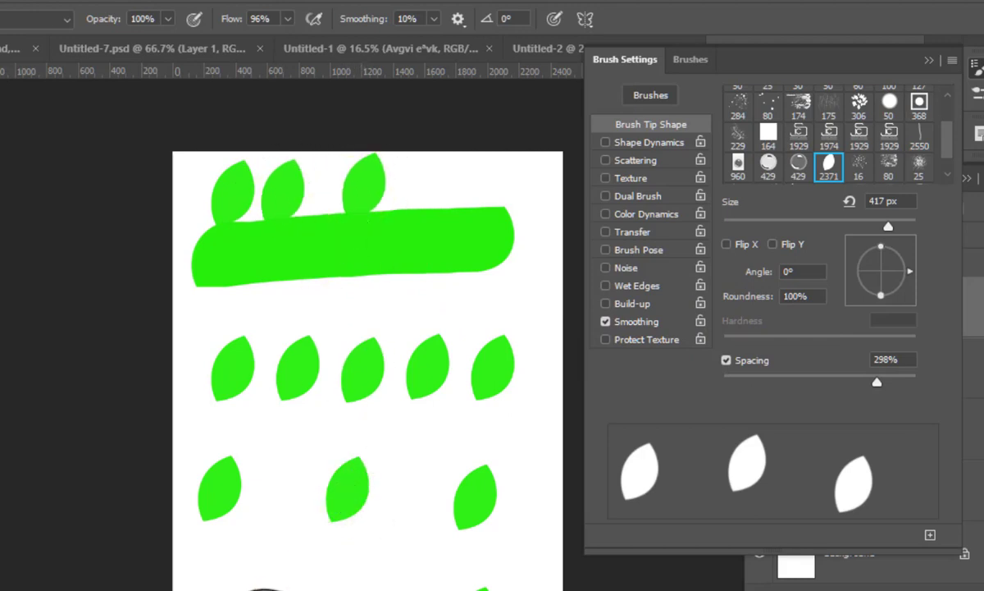
click(316, 575)
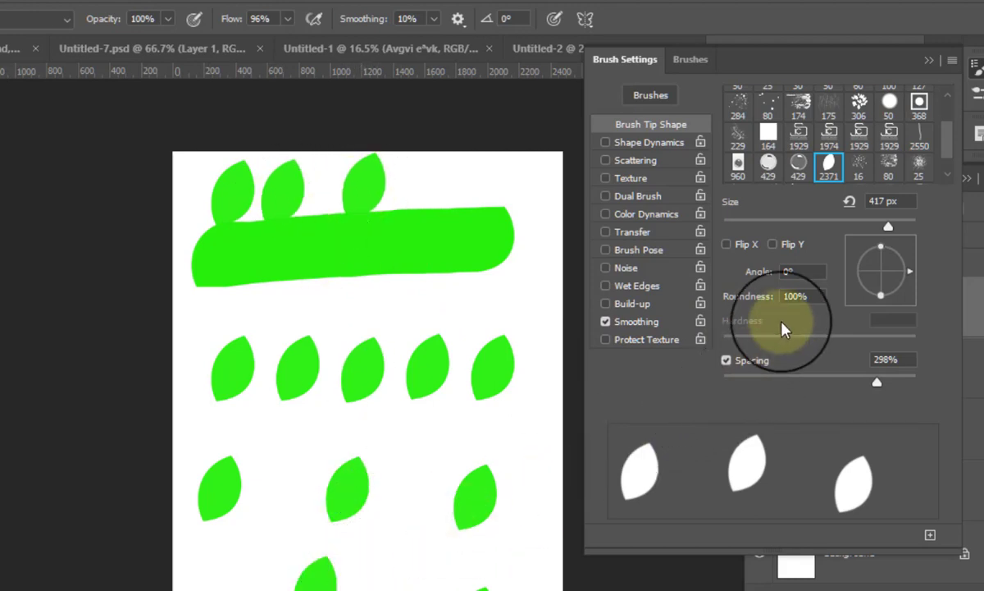
Enable Flip X and stamp three mirrored leaves among the lower rows.
click(728, 245)
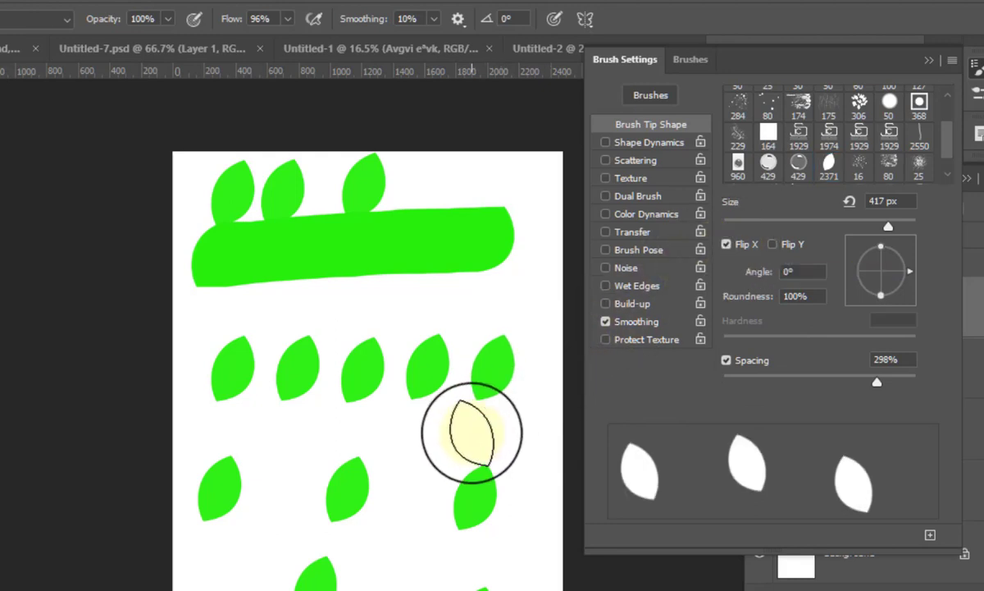
click(727, 244)
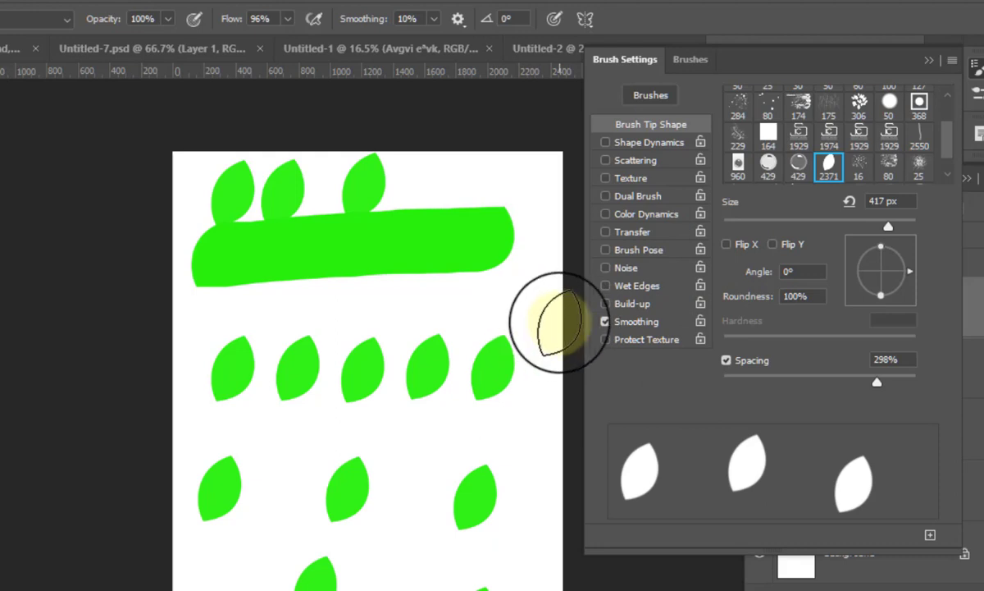
click(726, 244)
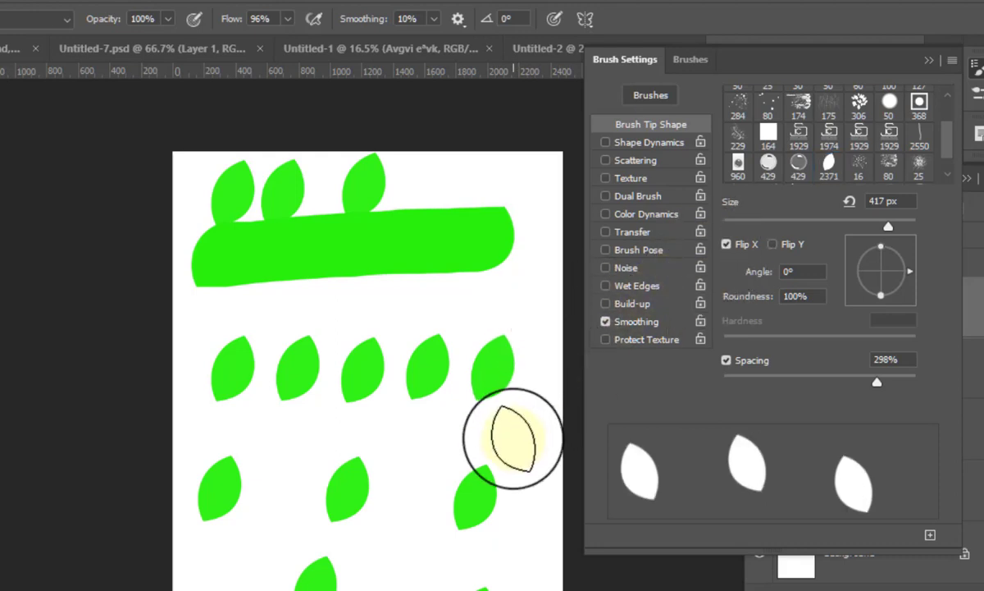
click(513, 439)
click(435, 430)
click(390, 434)
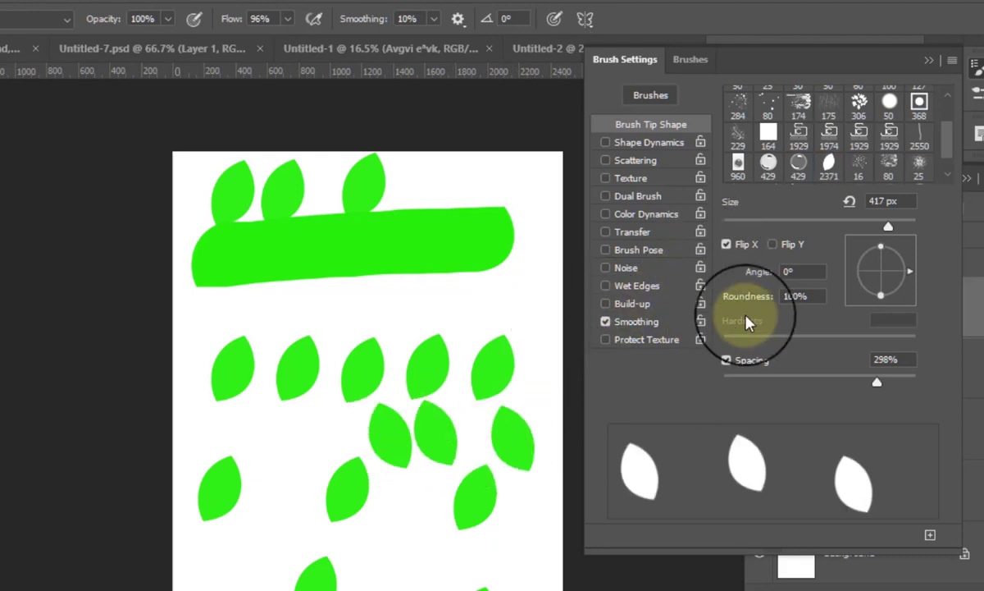
Stamp a vertically flipped leaf at the right edge, ending with Flip X and Flip Y both enabled.
click(727, 245)
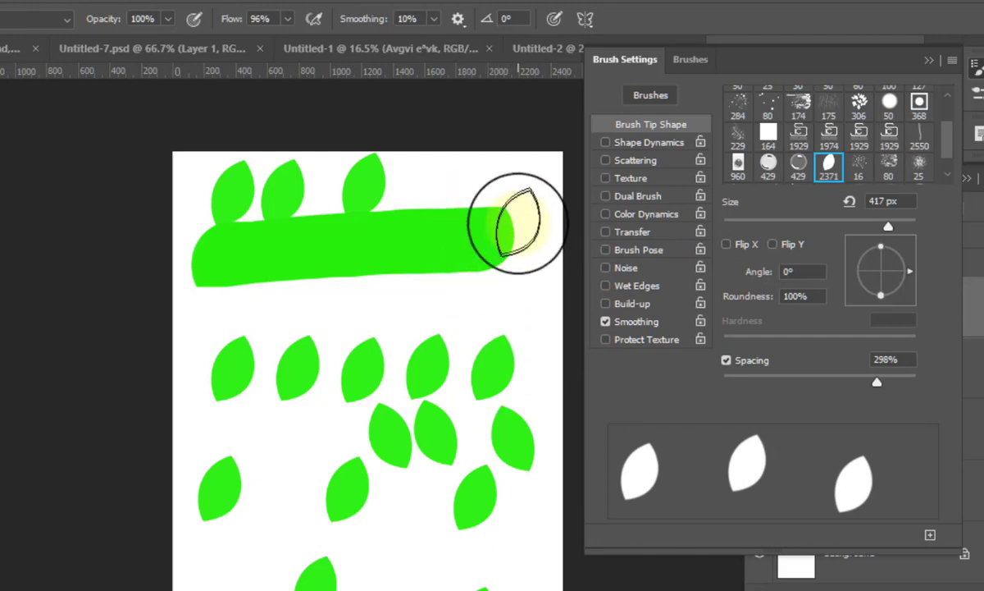
click(772, 244)
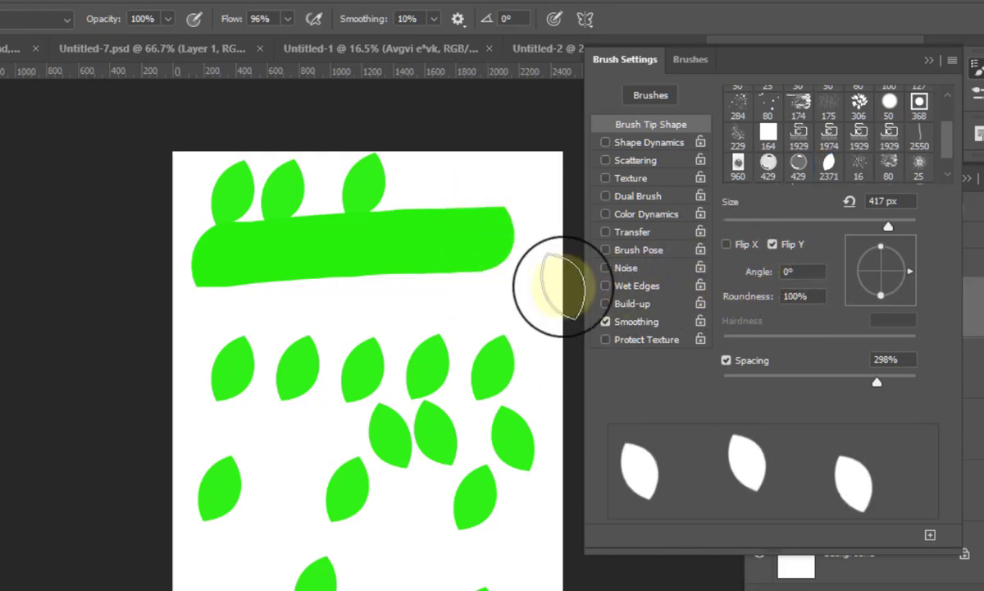
click(538, 300)
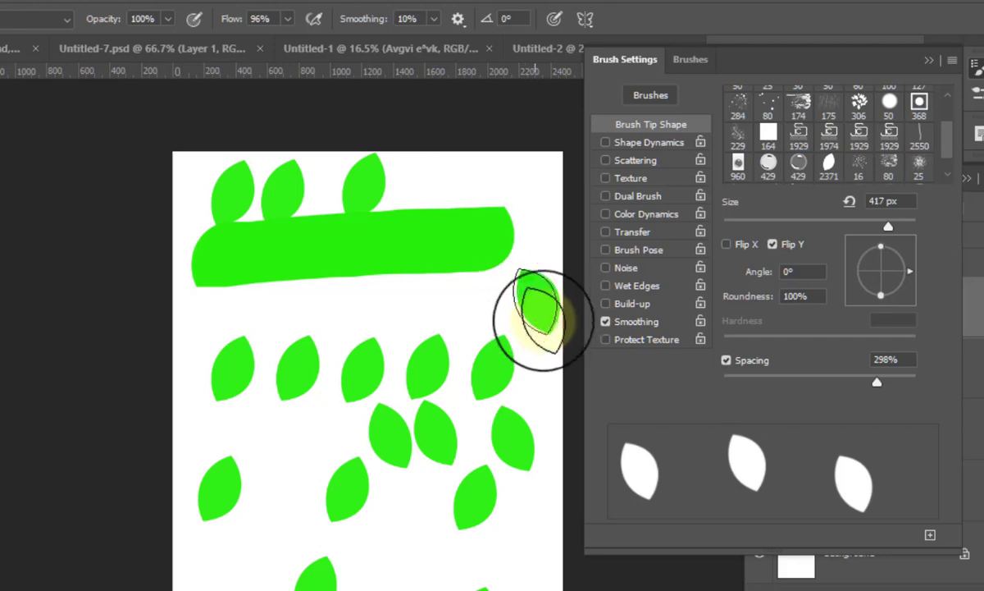
click(771, 245)
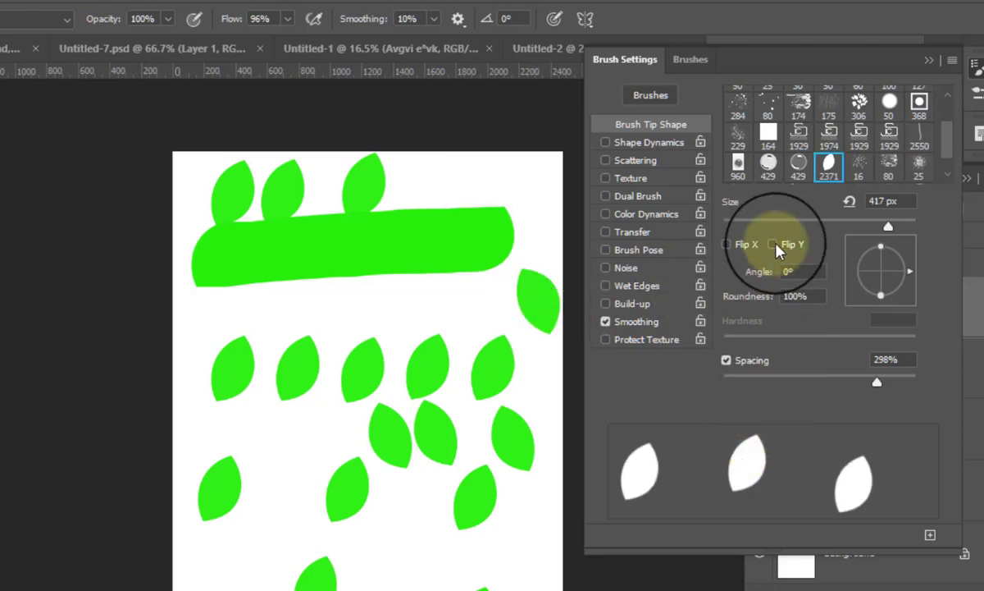
click(775, 244)
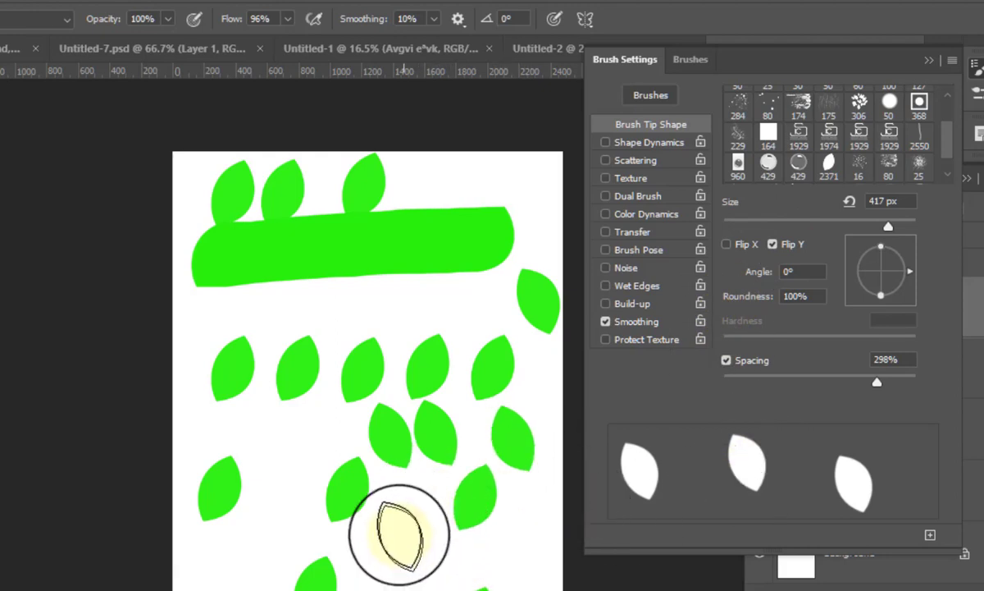
click(726, 244)
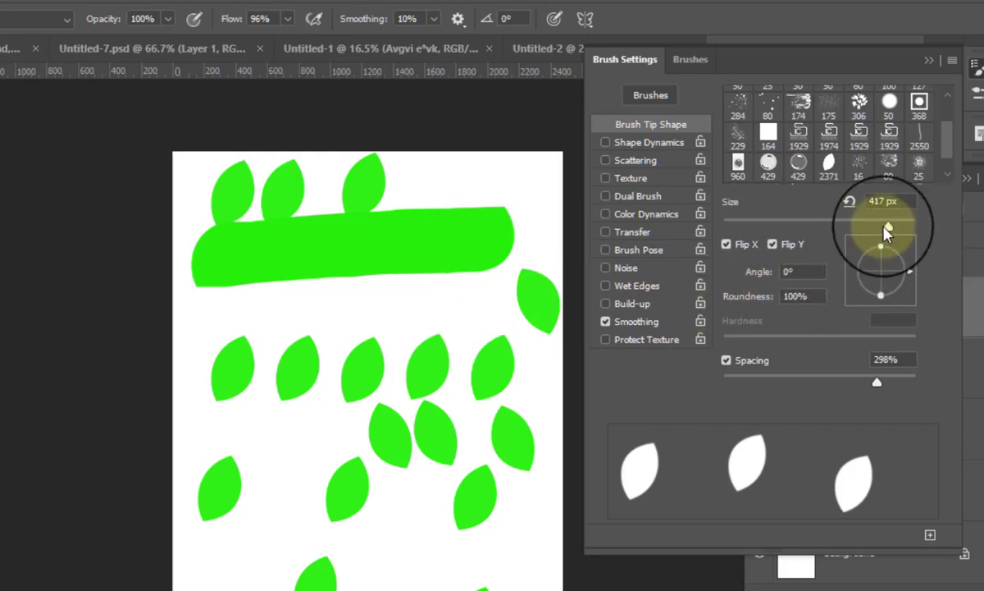
Resize the leaf tip with the Size slider and bracket keys, settling at 500 px.
drag(887, 228, 791, 226)
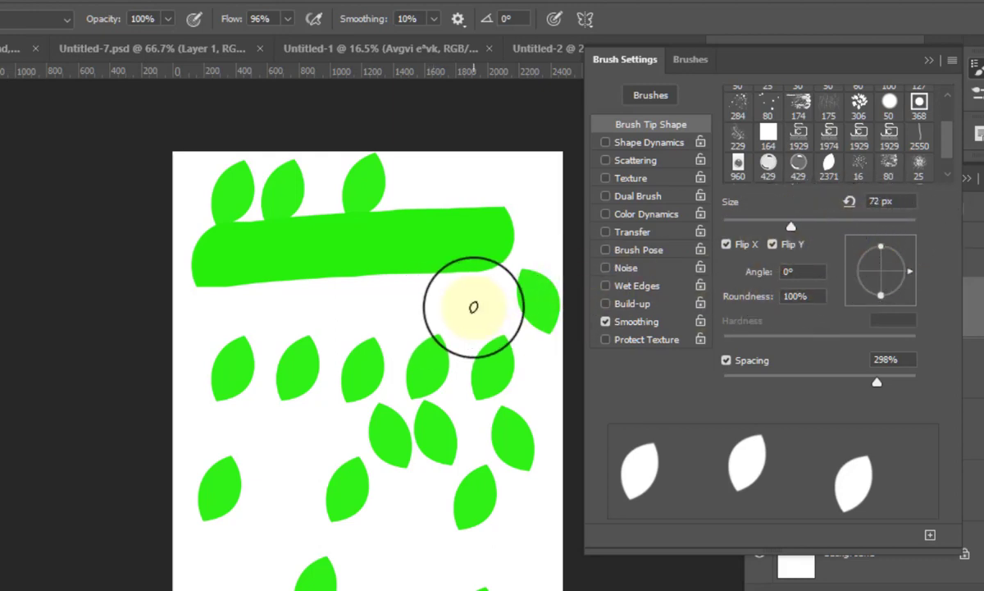
drag(790, 227, 869, 226)
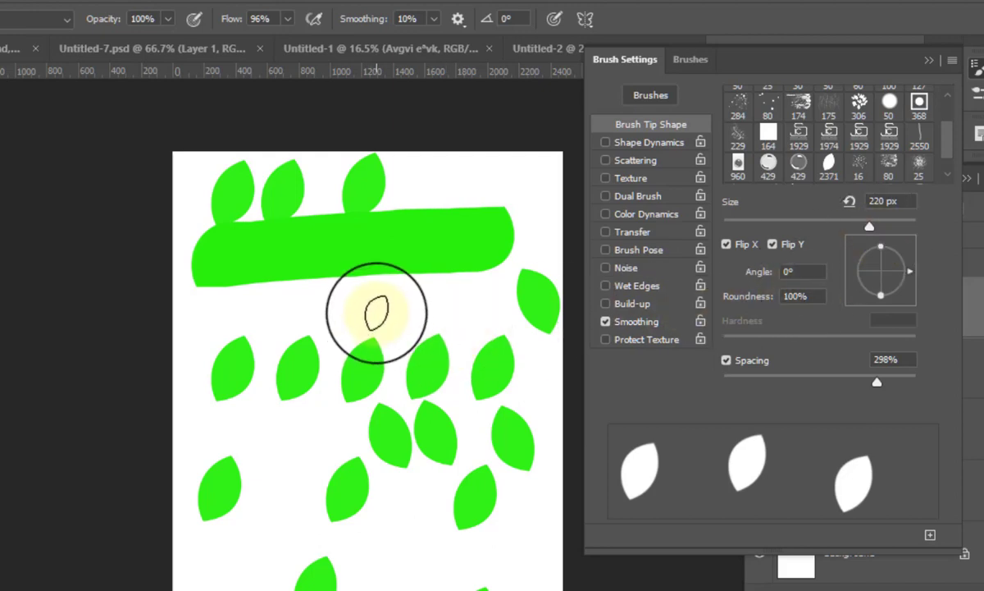
key(bracketright)
key(bracketright)
key(bracketright)
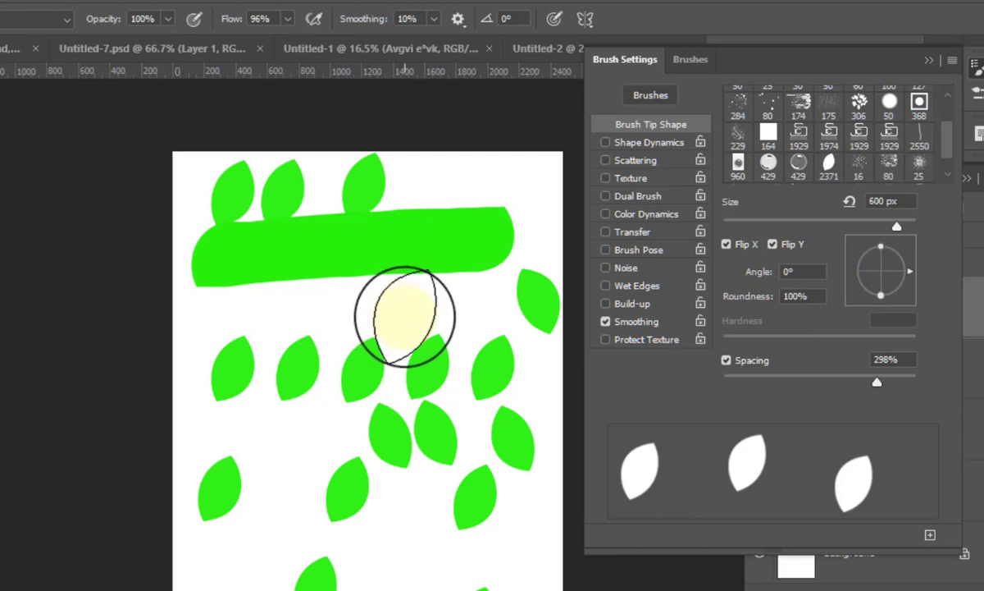
key(bracketleft)
key(bracketleft)
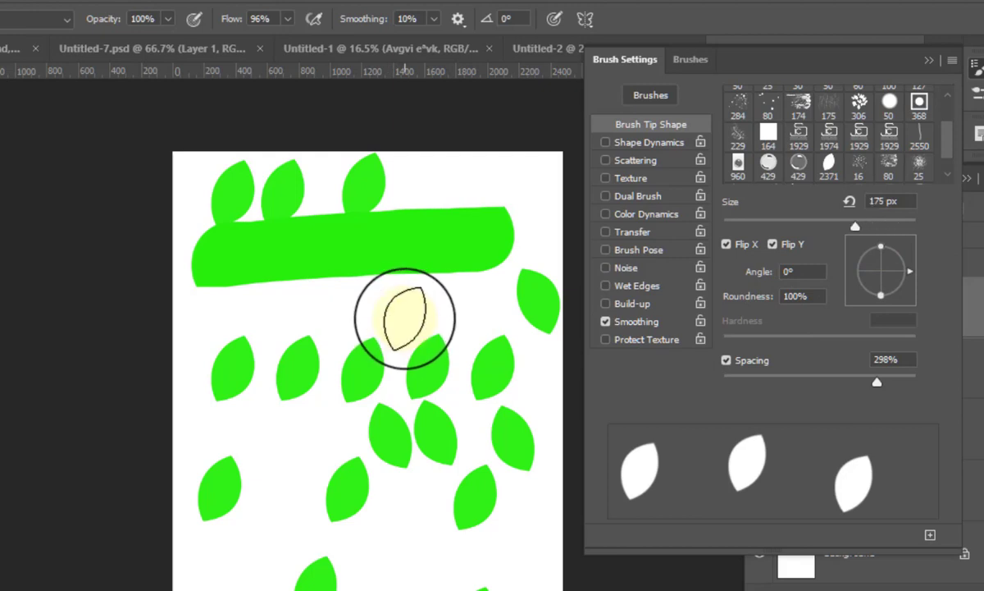
key(bracketleft)
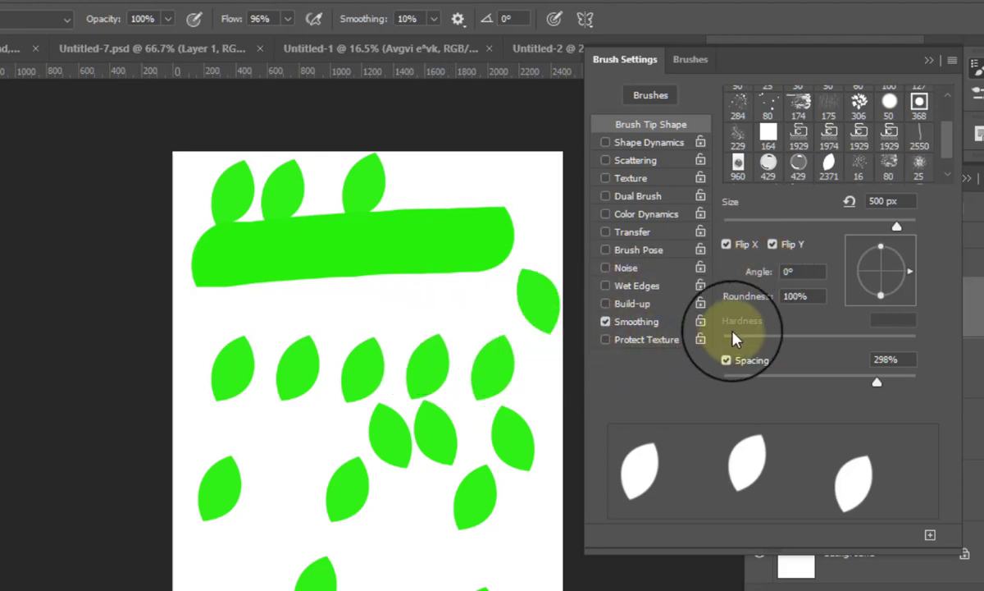
Stamp leaves at a tilted angle and then at -128° across the canvas.
drag(908, 275, 898, 307)
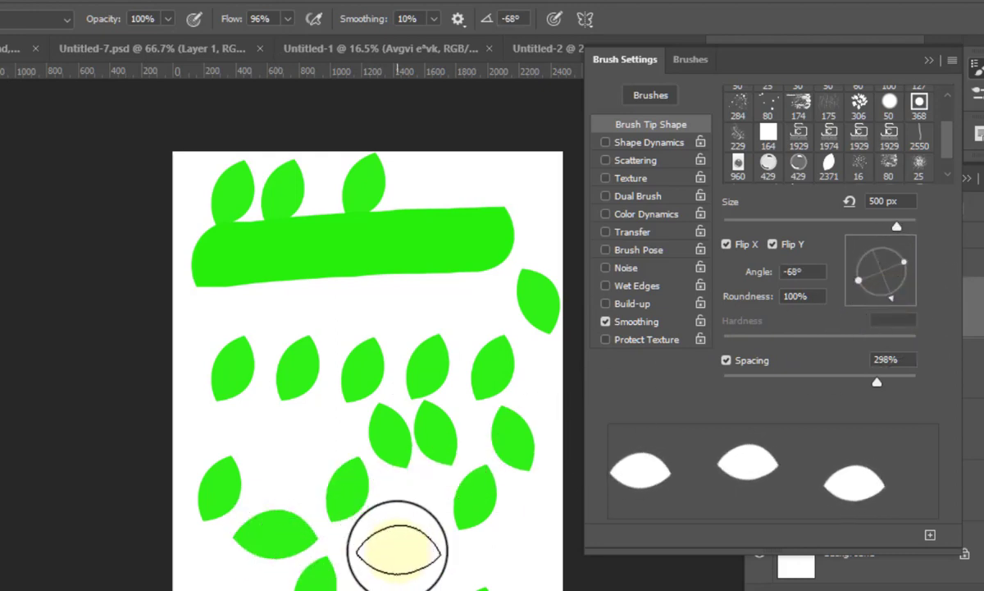
click(399, 545)
click(379, 316)
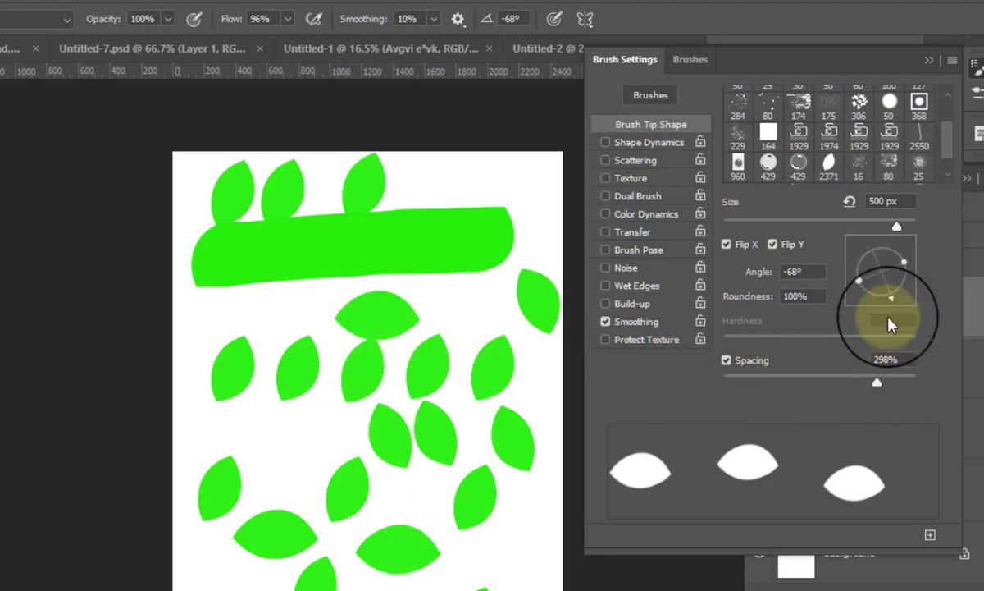
drag(894, 301, 863, 303)
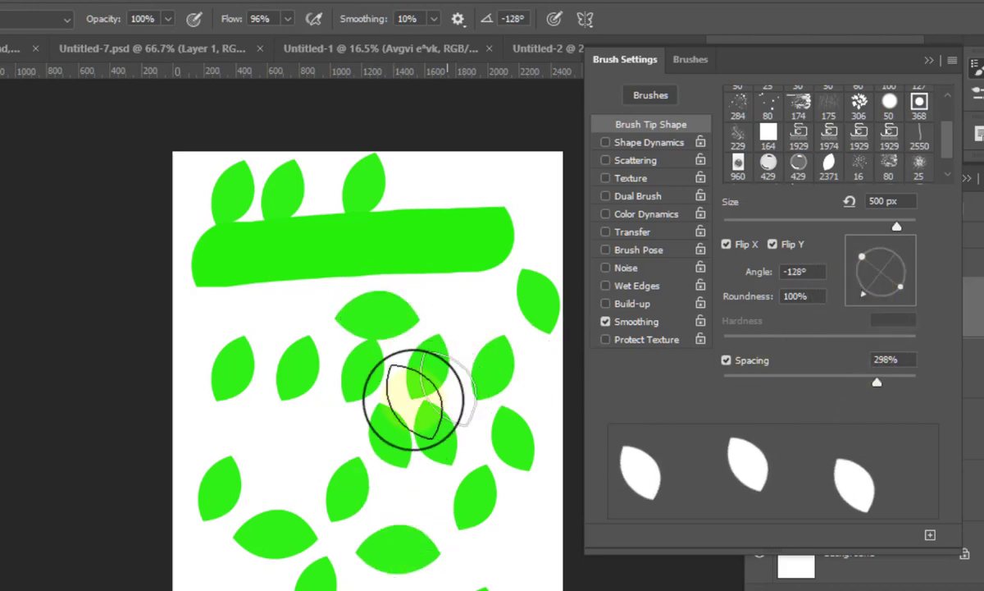
click(308, 439)
Stamp leaves at 82° in the top-right, lower-left and bottom-right, then tilt the tip to -18° flattened.
drag(844, 301, 890, 225)
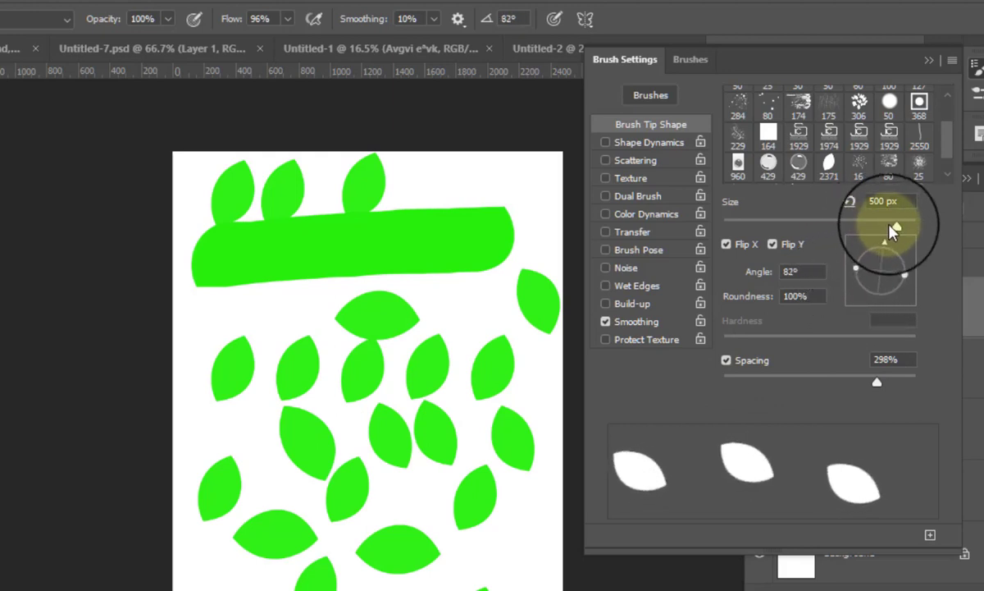
click(529, 188)
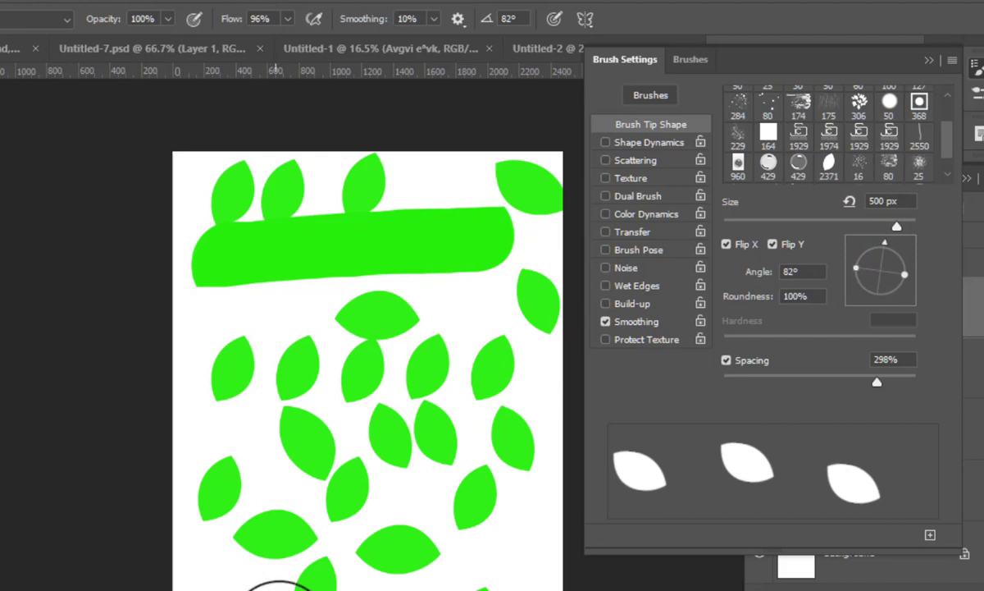
click(220, 564)
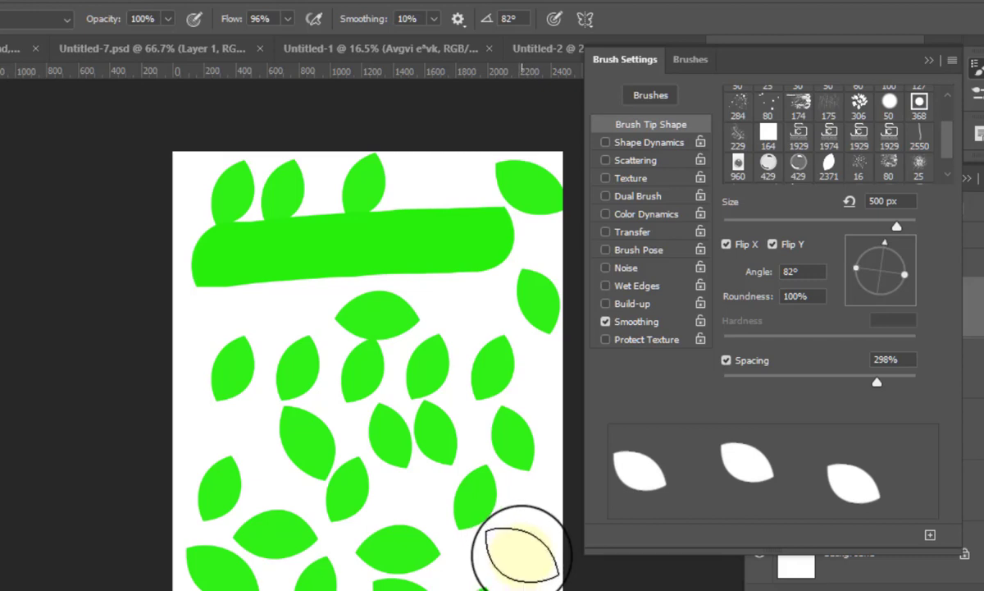
click(521, 552)
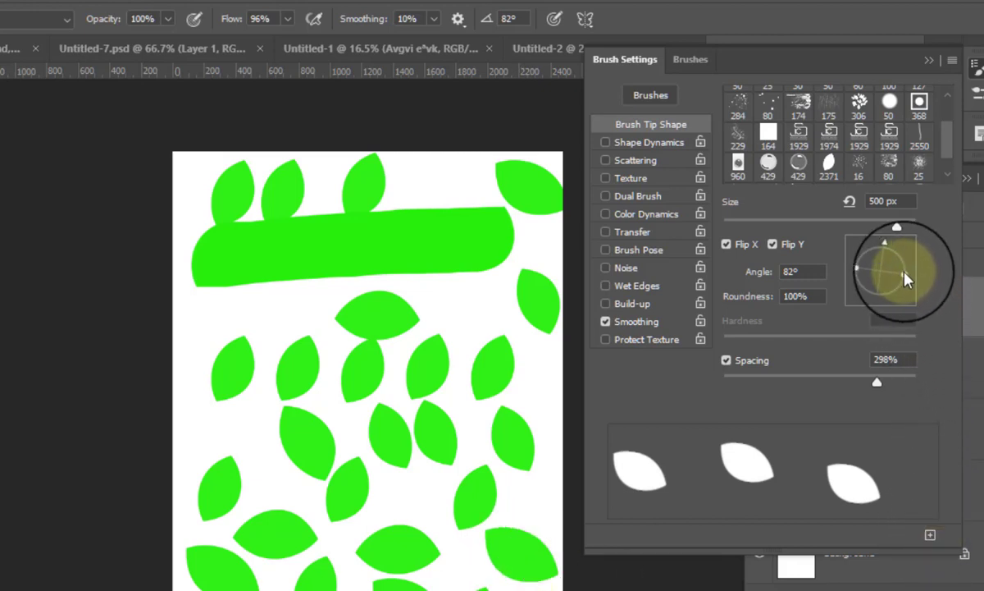
drag(907, 286, 879, 281)
Stamp thin flattened leaf dabs below the bar, then reset the tip to 38° at 100% roundness.
click(287, 304)
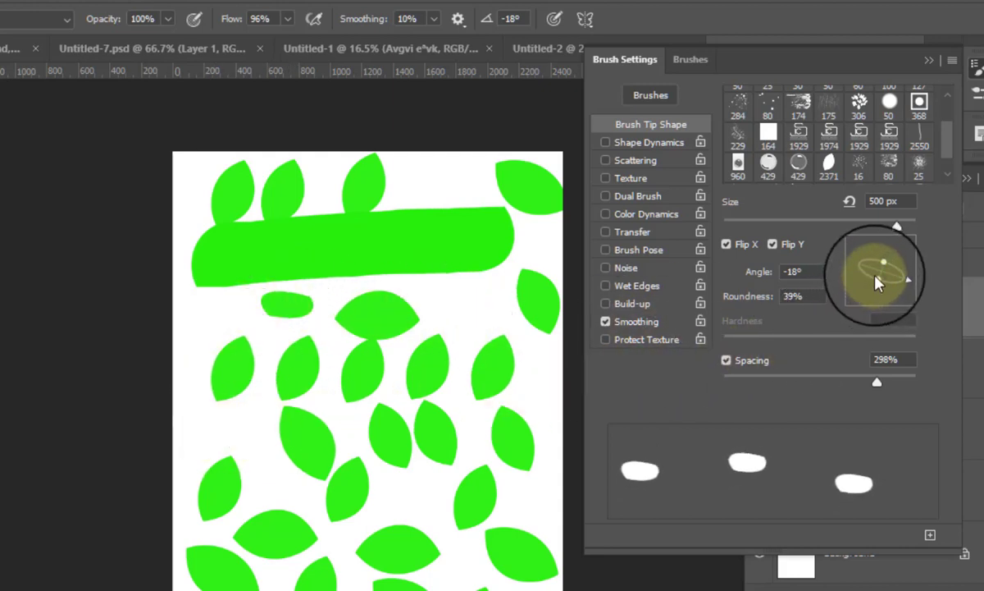
mouse_move(877, 279)
mouse_down()
mouse_move(868, 289)
mouse_move(872, 261)
mouse_move(878, 294)
mouse_move(885, 267)
mouse_up()
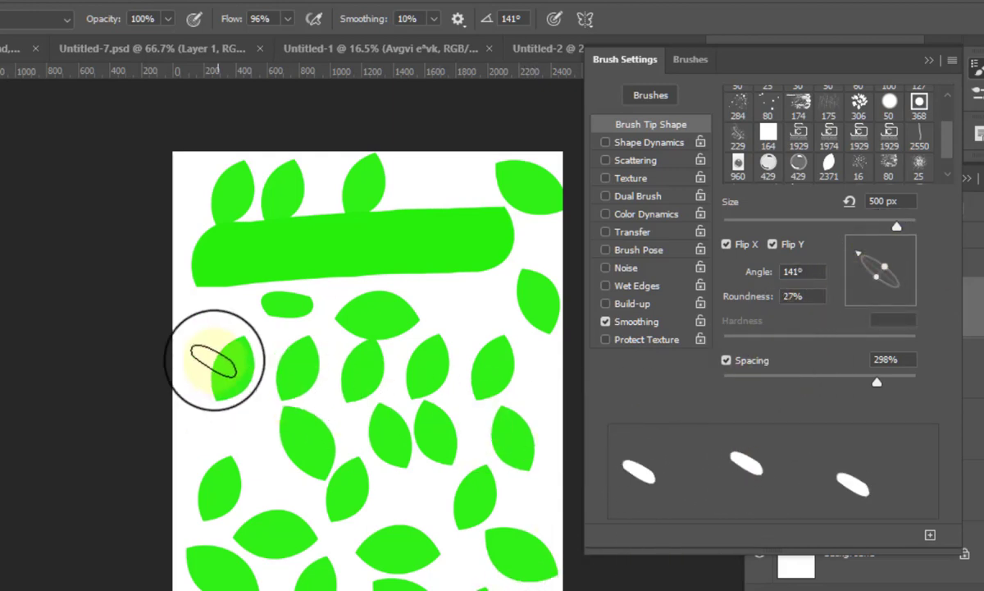
click(191, 318)
click(453, 317)
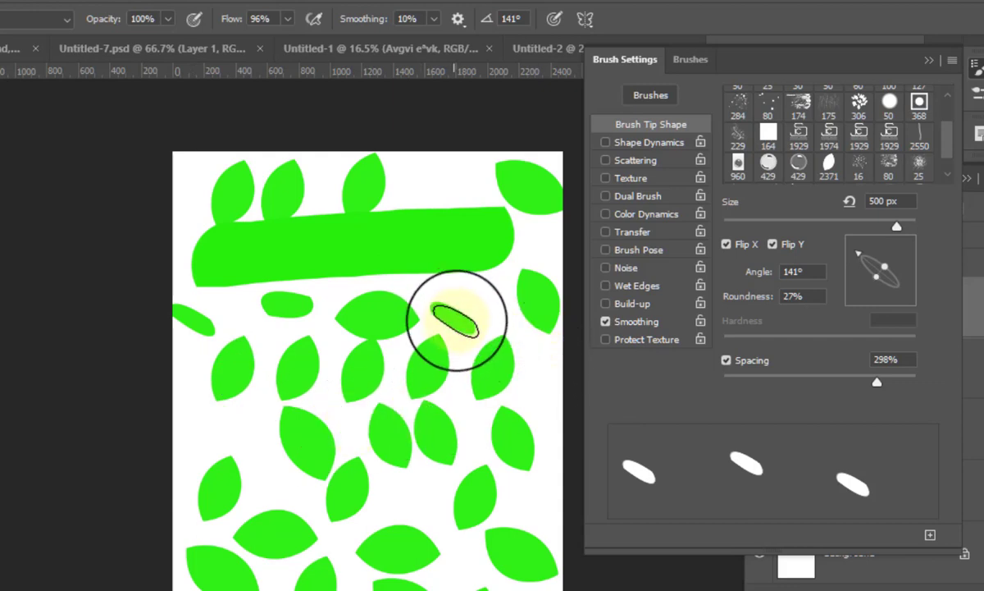
drag(895, 283, 915, 295)
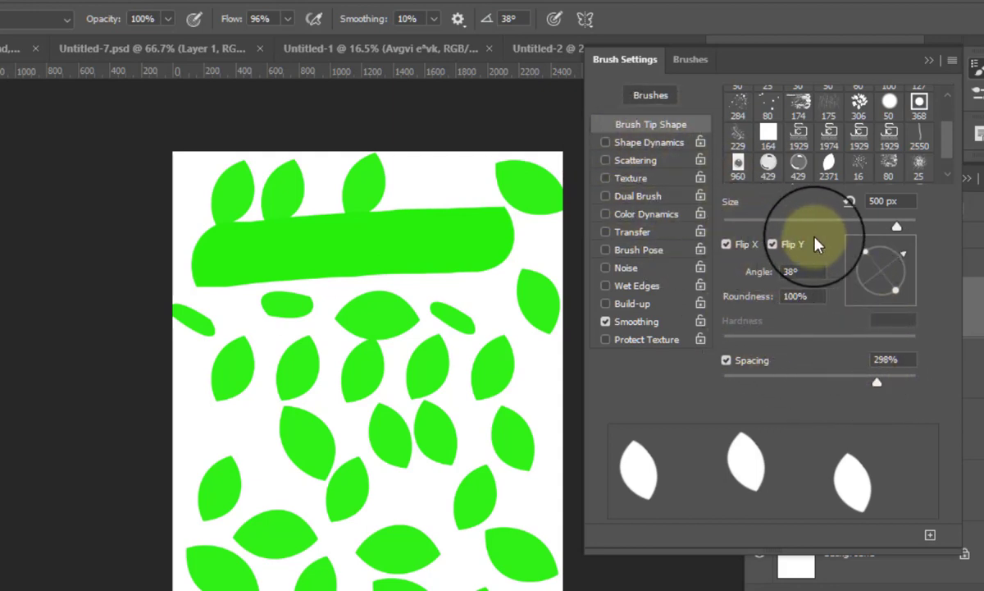
Uncheck Flip X and Flip Y, angle the leaf tip to -16°, and set spacing to 129%.
click(726, 245)
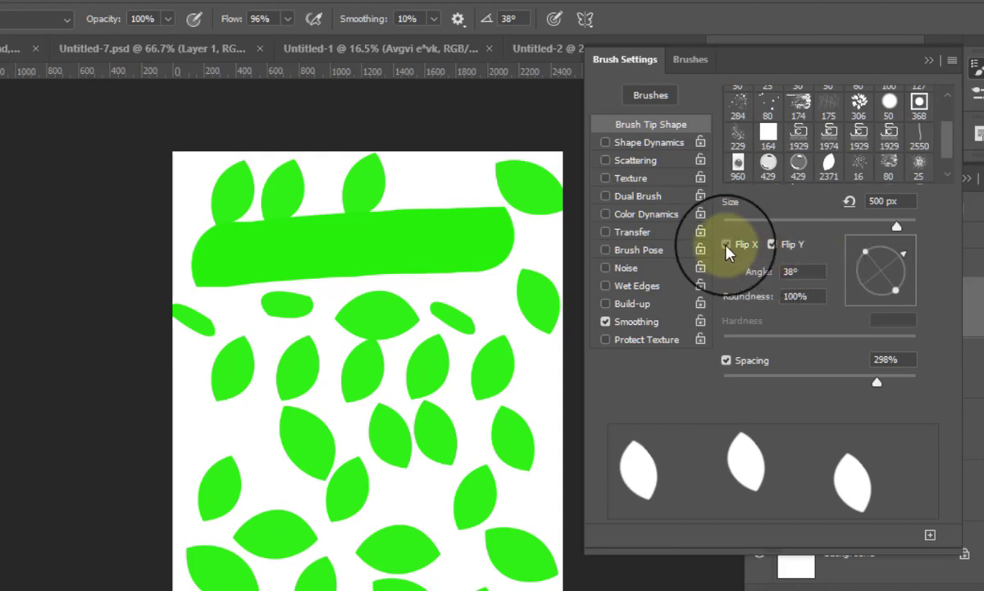
click(784, 246)
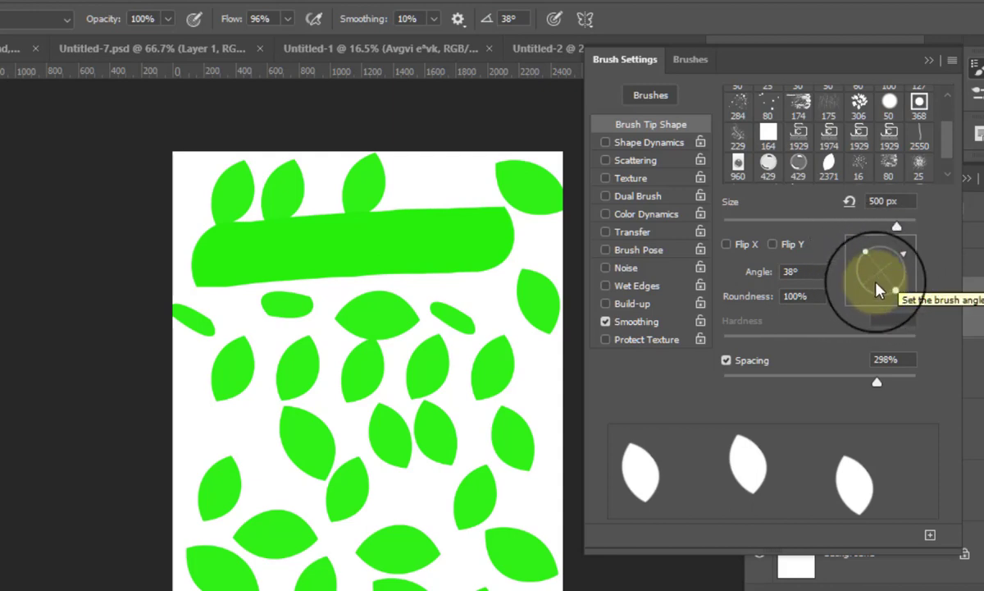
mouse_move(906, 261)
mouse_down()
mouse_move(894, 297)
mouse_move(890, 282)
mouse_move(872, 308)
mouse_up()
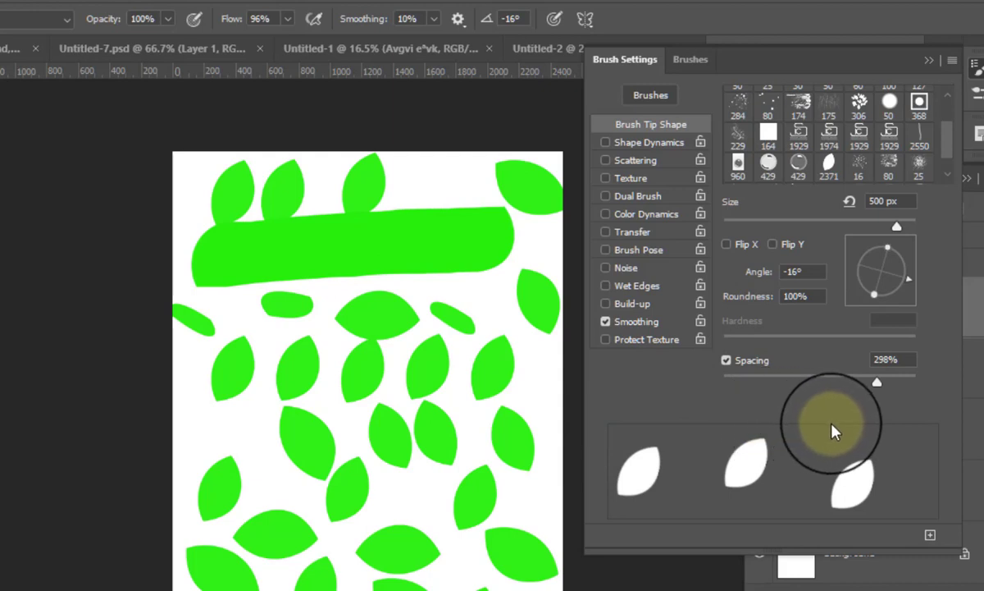
click(735, 379)
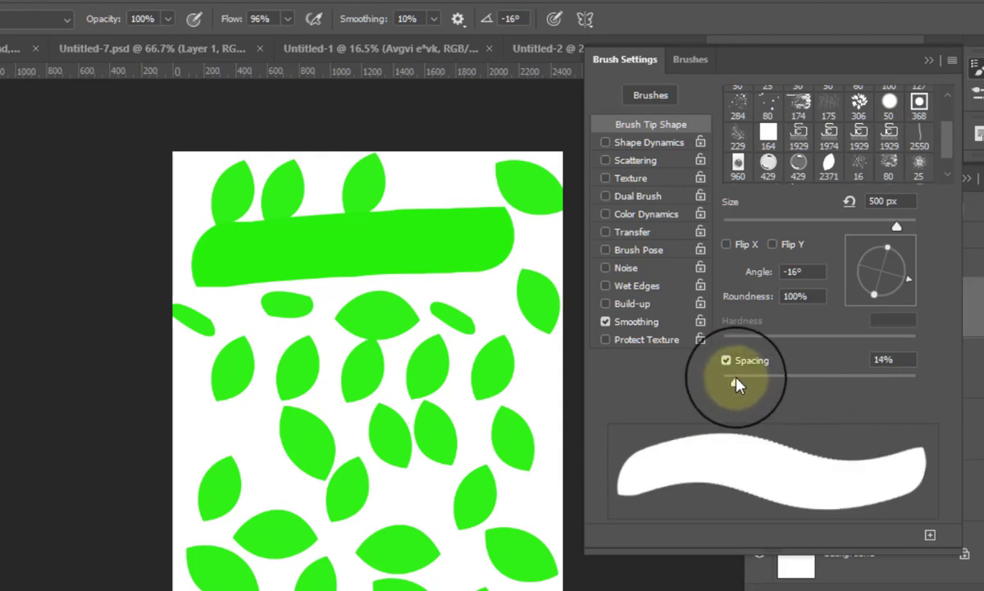
drag(736, 383, 836, 390)
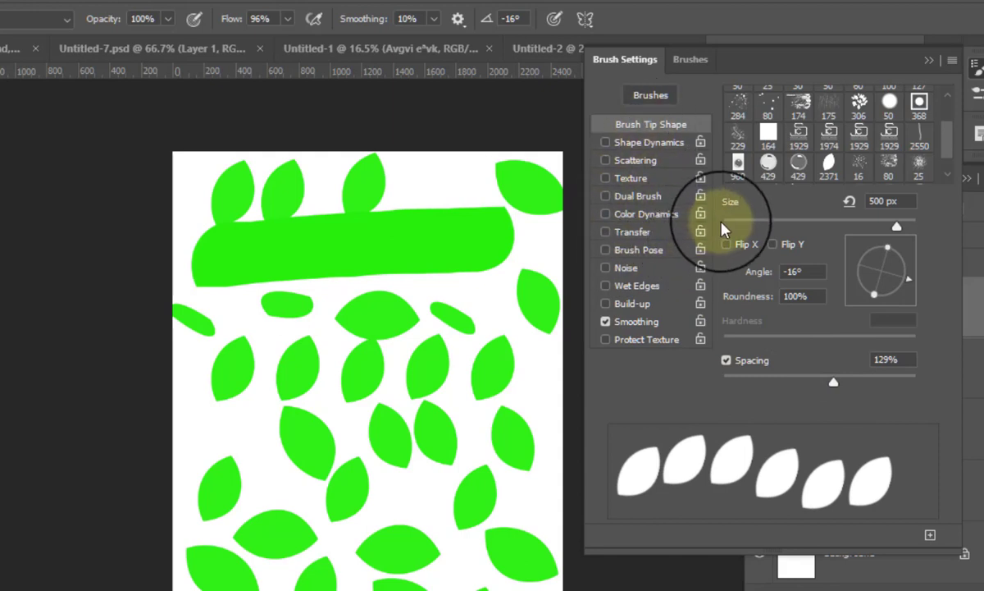
Close Brush Settings, hide Layer 4, and add a new empty Layer 5 on top.
click(930, 59)
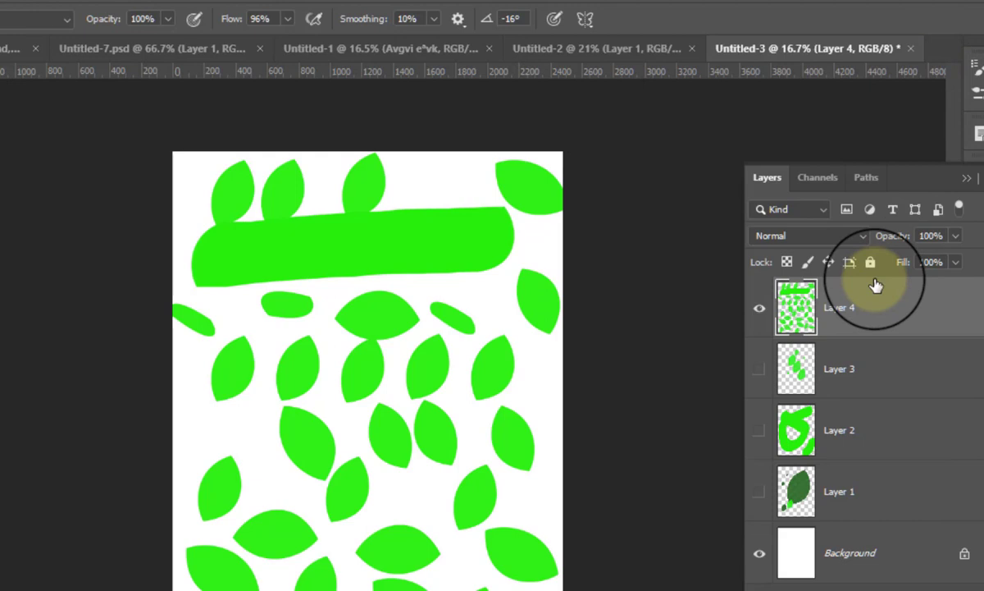
click(760, 309)
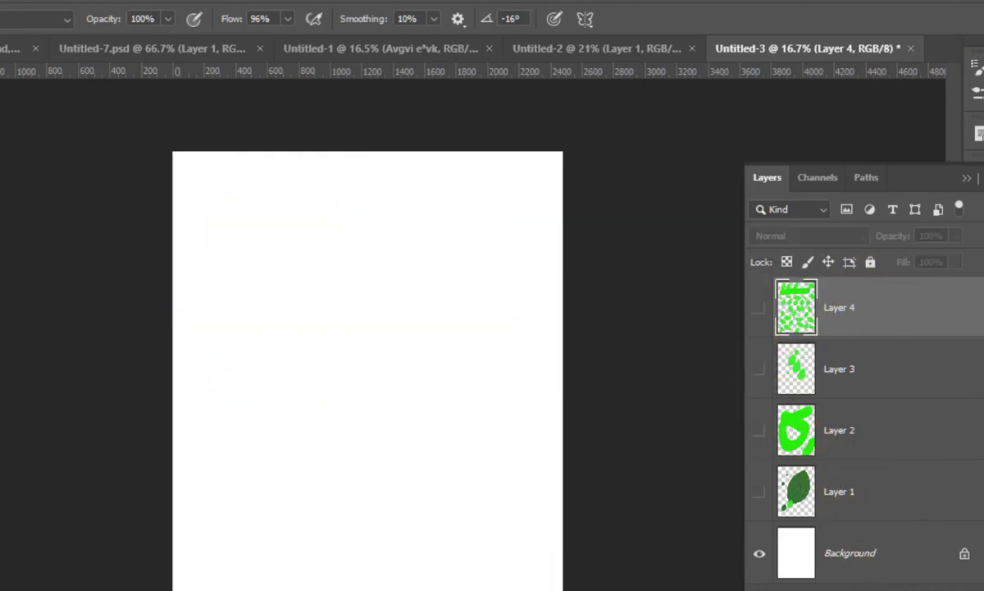
key(ctrl+shift+alt+n)
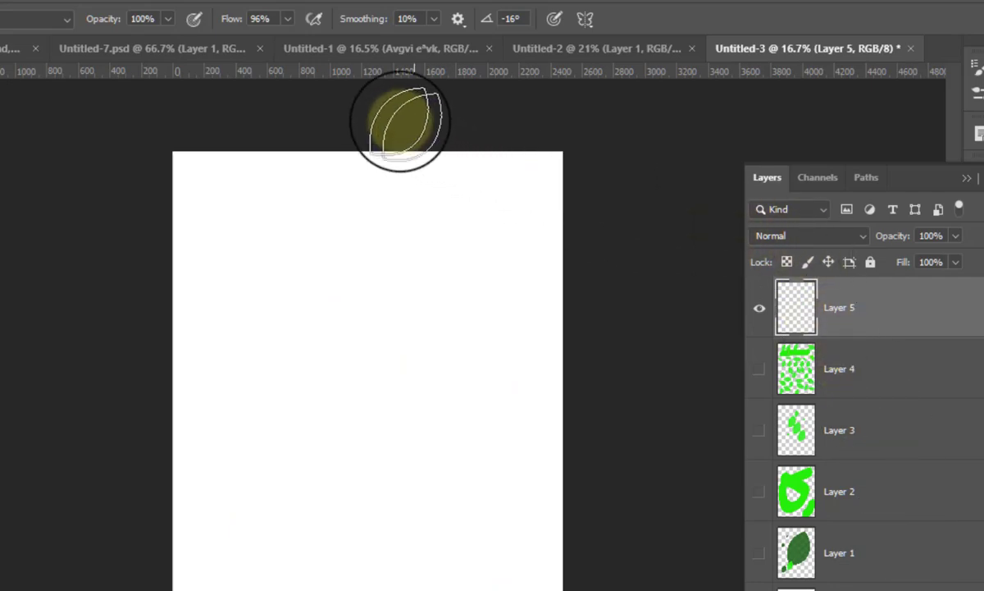
Browse the menus, open the Image > Trim dialog, move it around, and cancel without trimming.
click(58, 2)
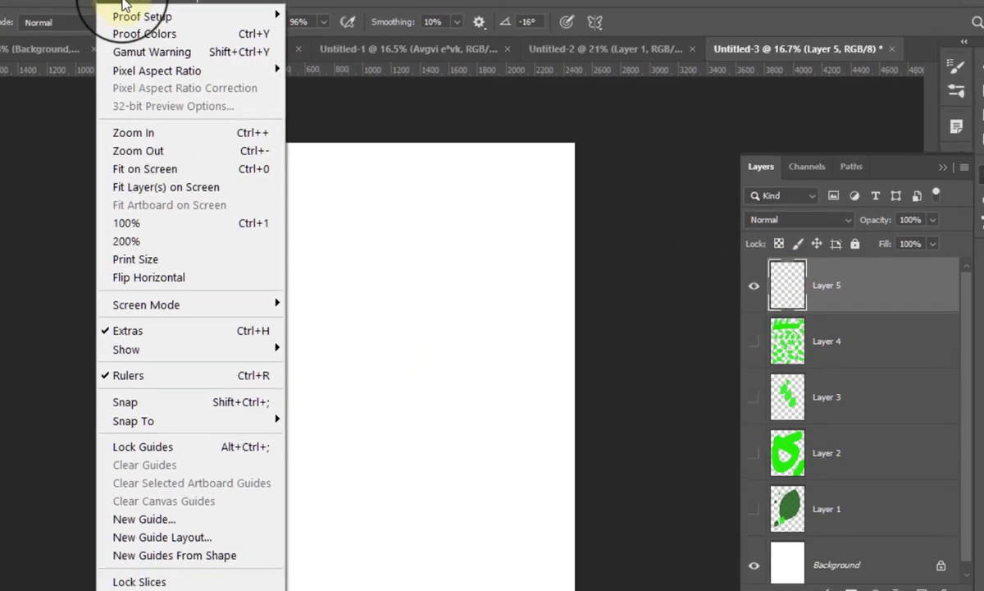
click(259, 8)
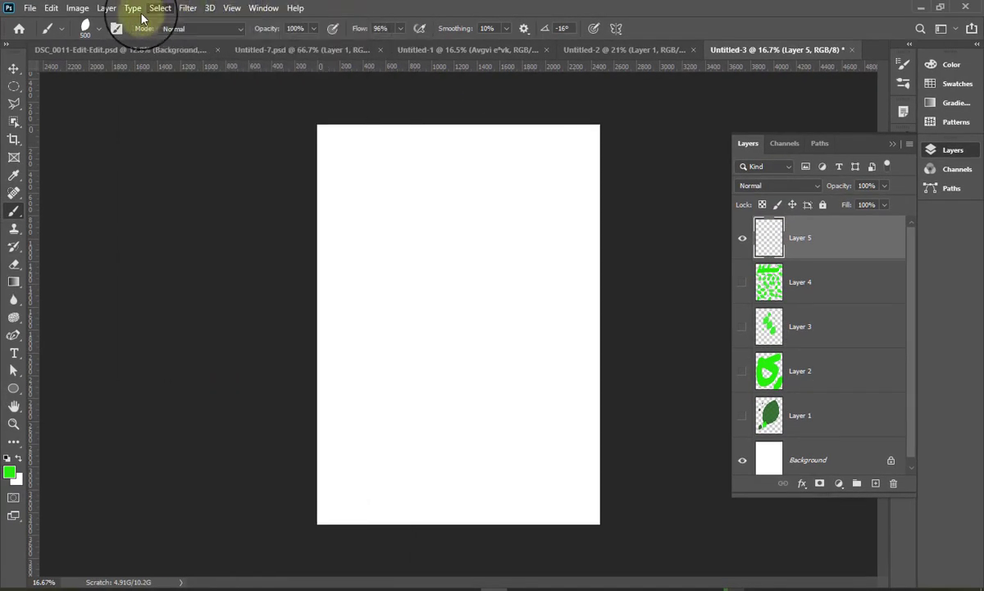
click(141, 15)
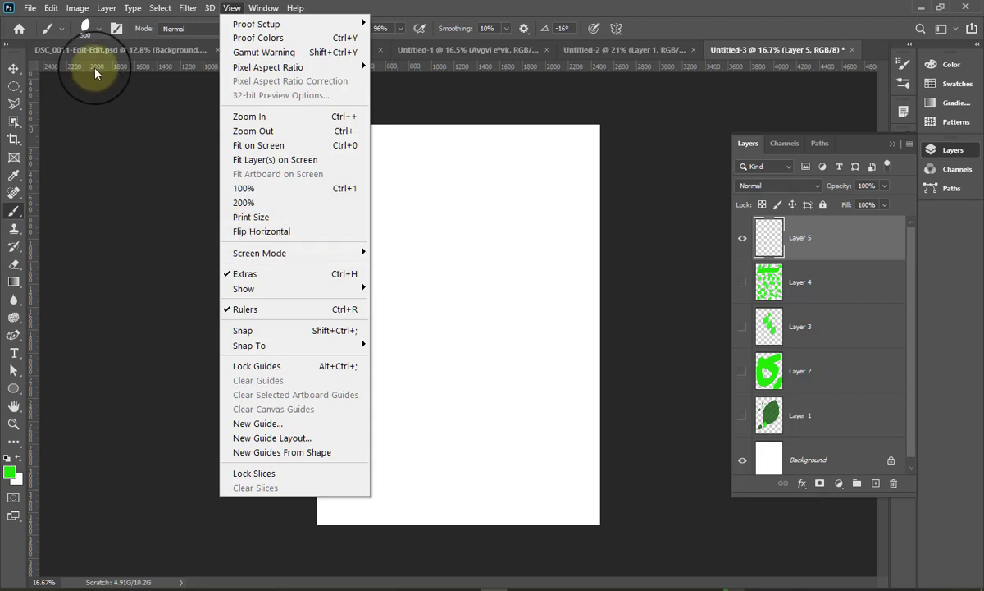
click(82, 16)
click(84, 15)
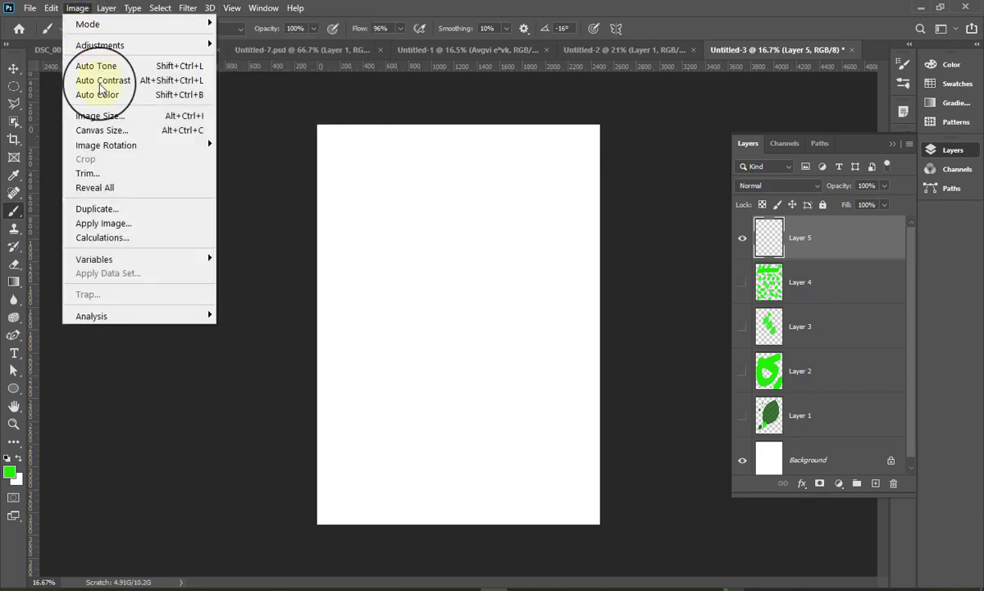
click(94, 178)
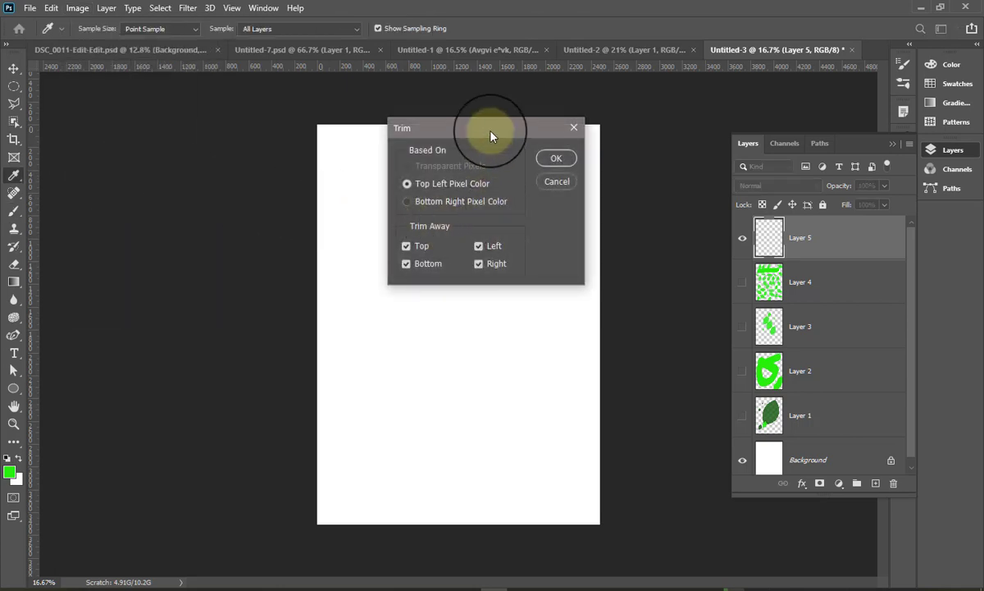
mouse_move(490, 135)
mouse_down()
mouse_move(499, 229)
mouse_move(297, 182)
mouse_move(379, 164)
mouse_move(493, 169)
mouse_up()
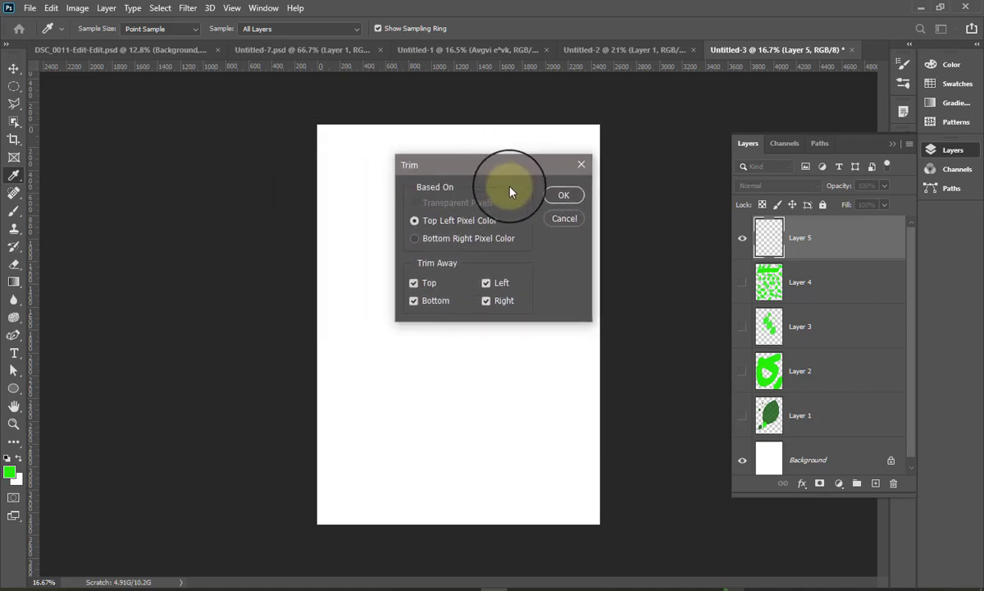
mouse_move(485, 171)
mouse_down()
mouse_move(297, 326)
mouse_move(445, 320)
mouse_move(591, 386)
mouse_move(598, 165)
mouse_move(191, 195)
mouse_move(540, 189)
mouse_up()
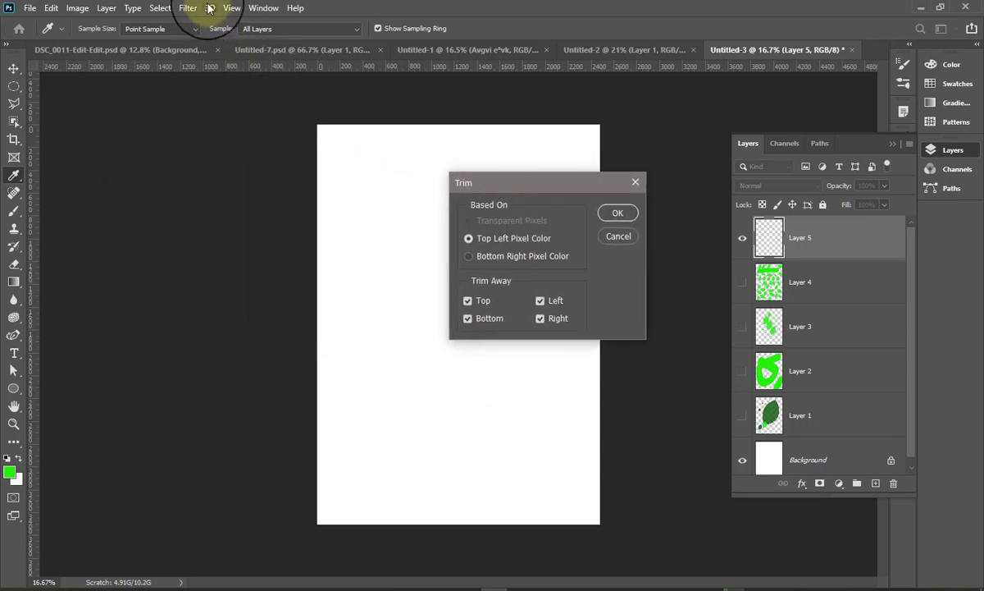
click(446, 133)
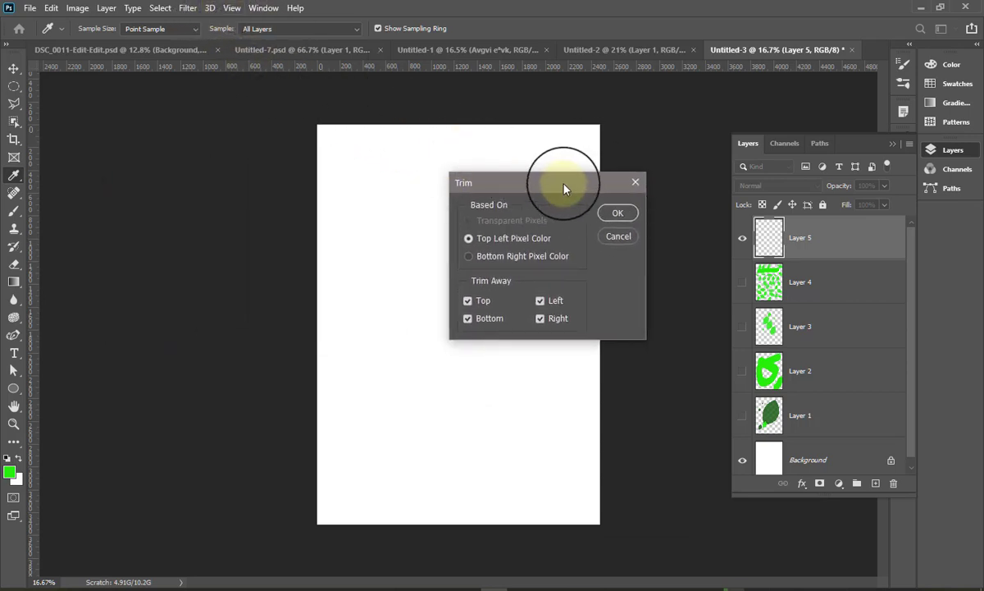
mouse_move(563, 189)
mouse_down()
mouse_move(299, 189)
mouse_move(344, 187)
mouse_up()
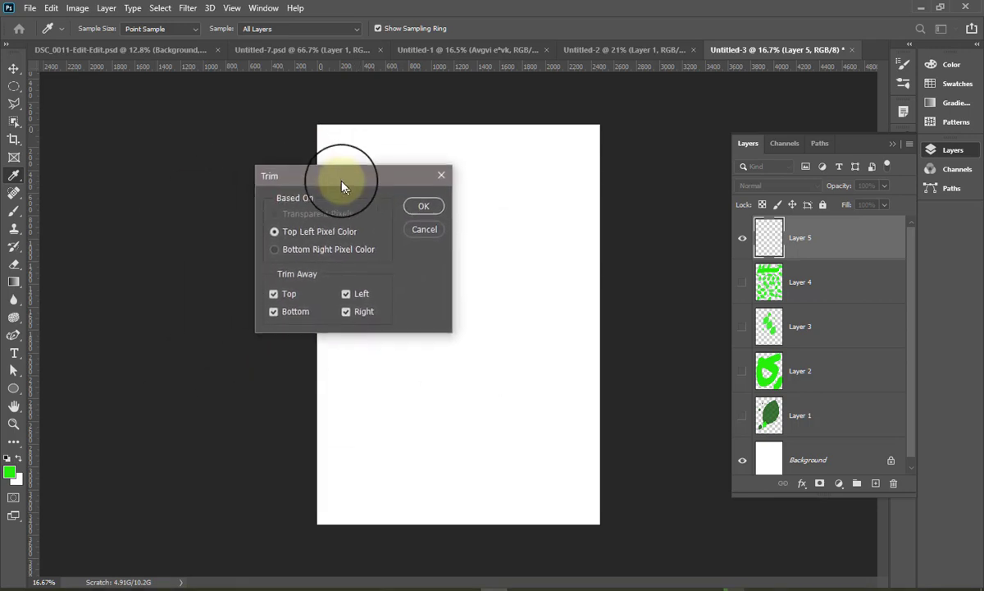
click(442, 175)
key(b)
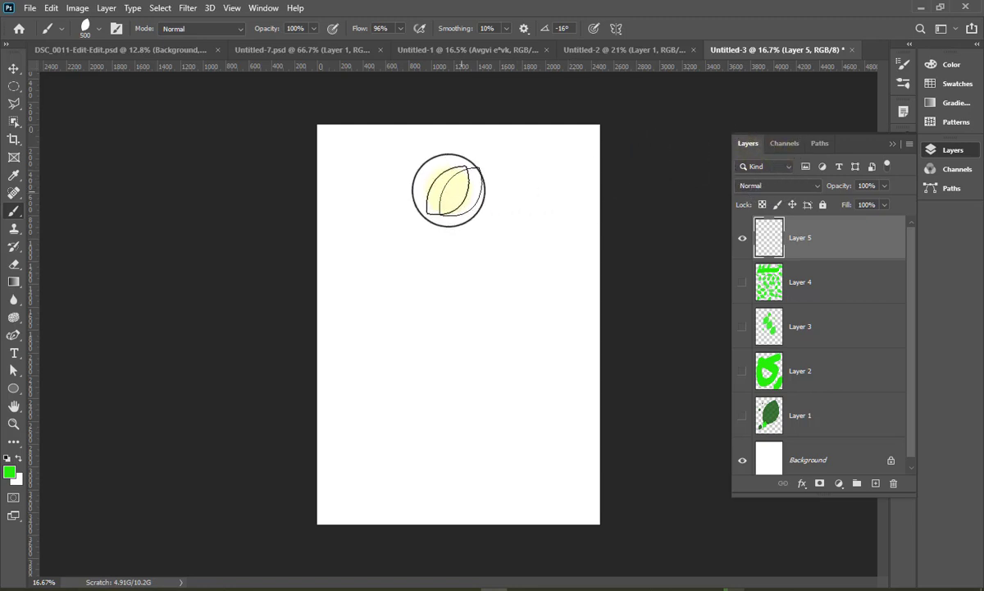
Reset the colours to default black via Default Colors, cancelling the reopened Trim dialog.
click(86, 11)
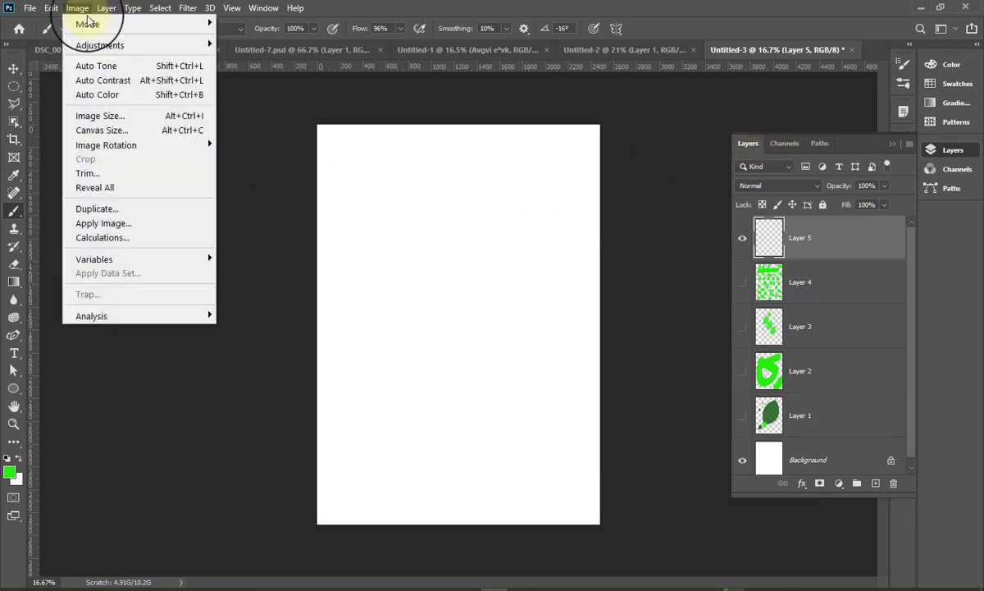
click(103, 174)
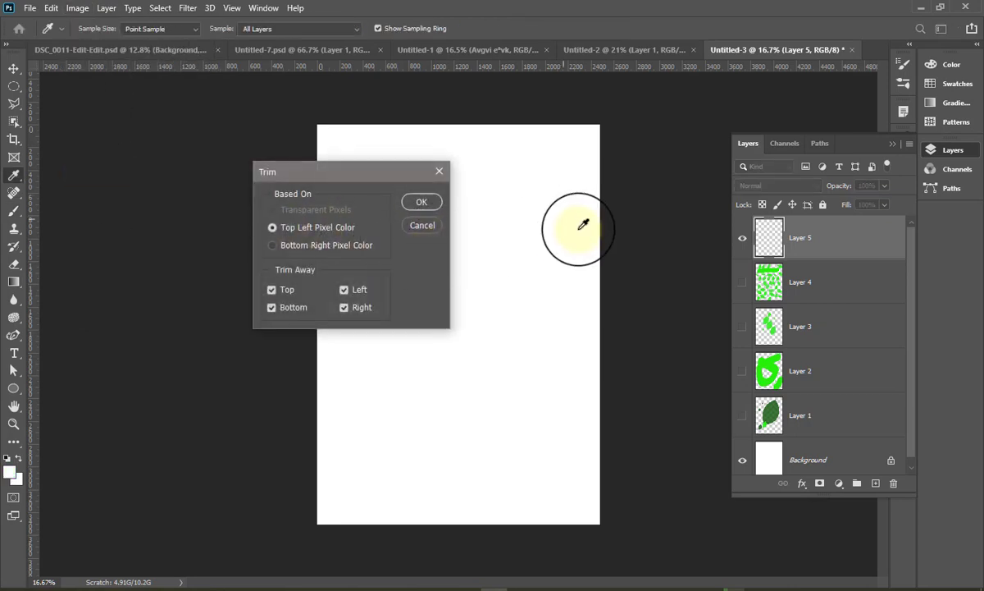
click(110, 202)
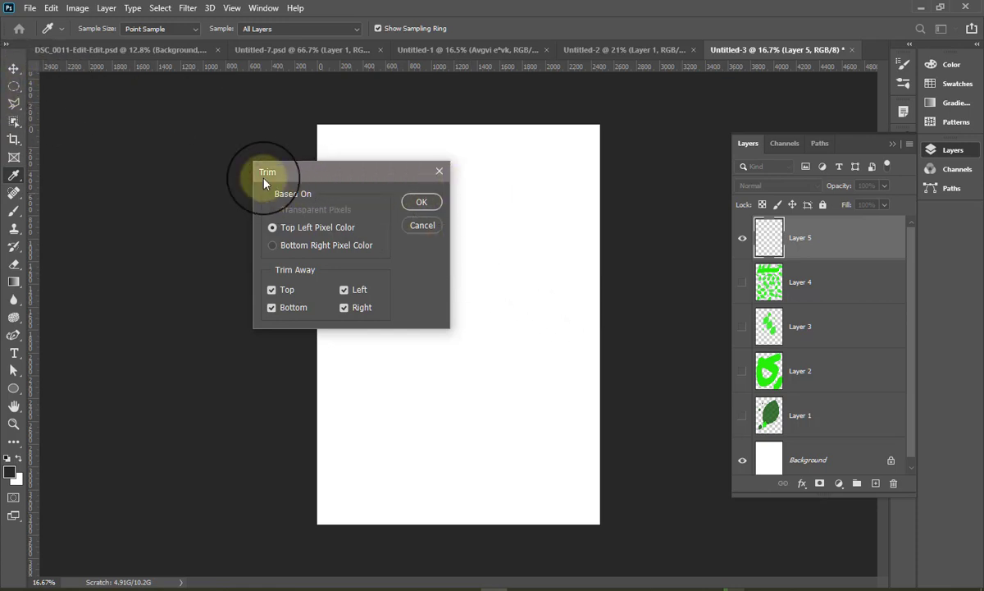
drag(287, 176, 264, 204)
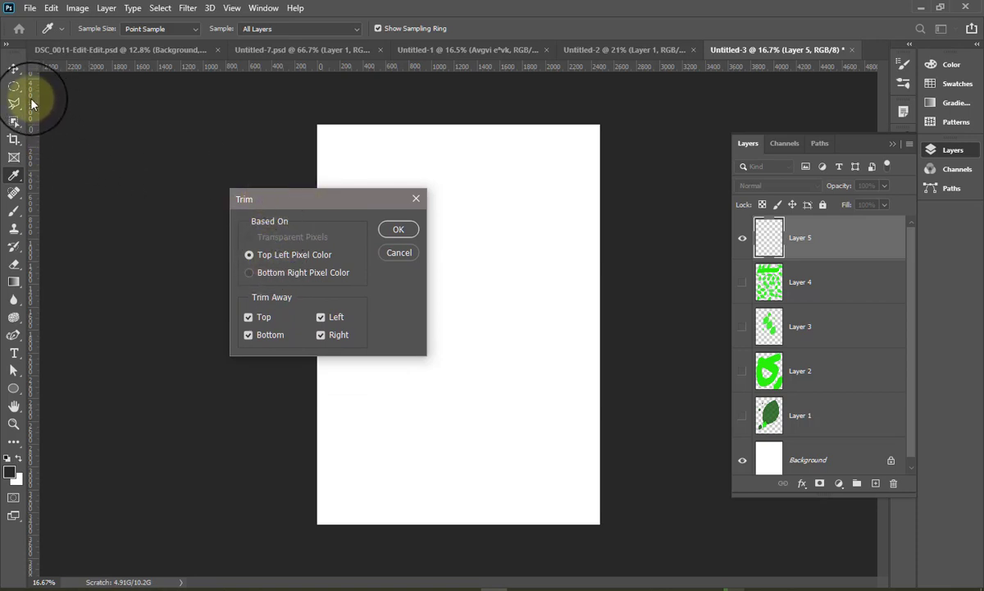
click(416, 198)
key(b)
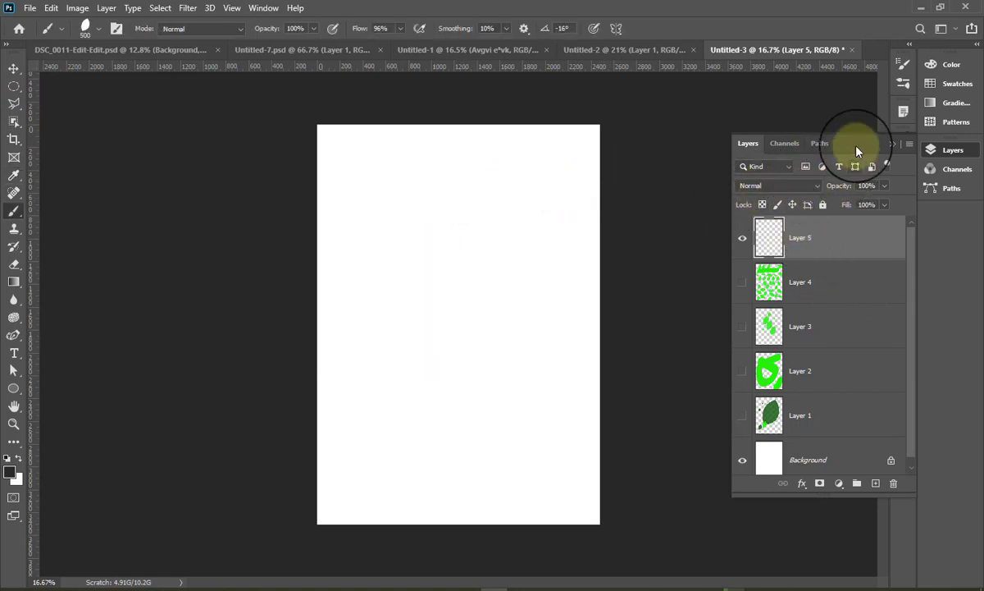
Collapse the Layers panel into the dock and reopen Brush Settings from its dock icon.
click(893, 145)
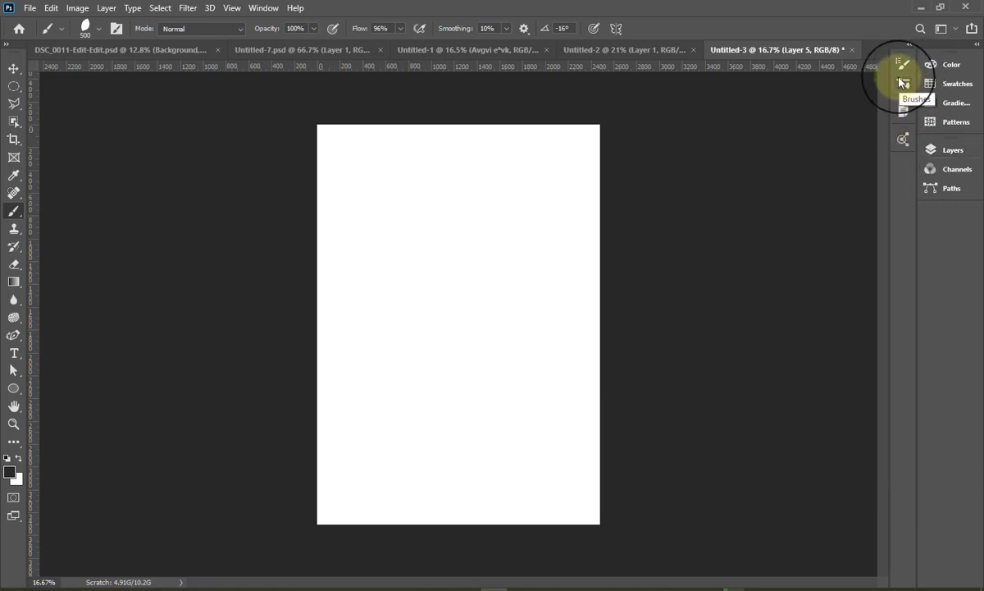
click(264, 8)
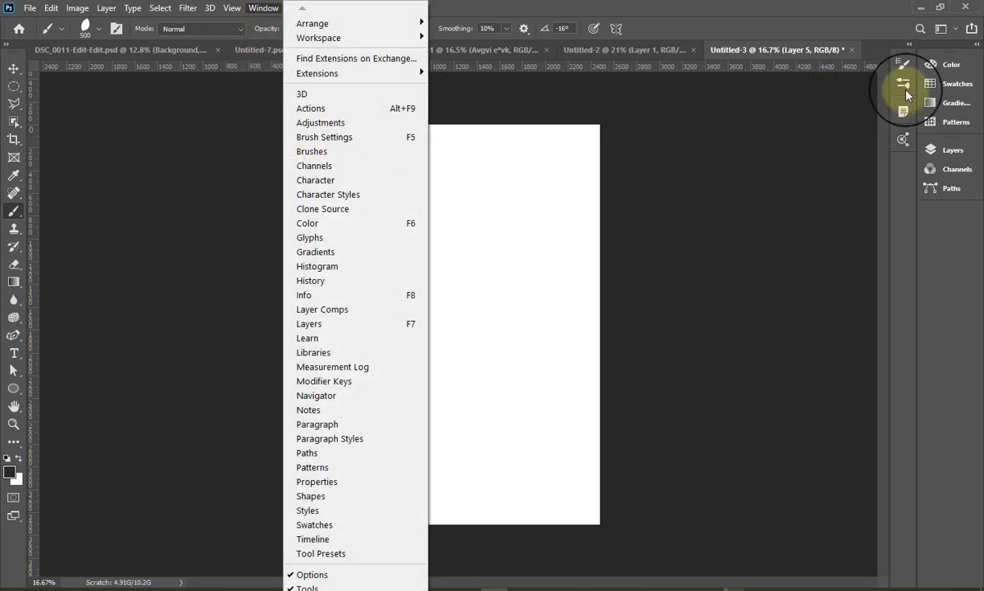
click(869, 12)
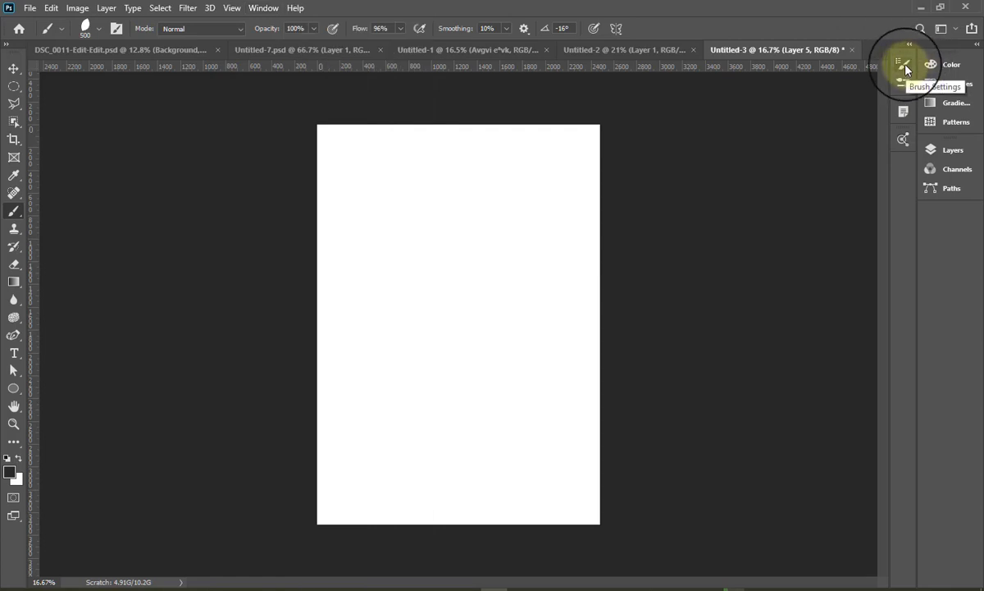
click(903, 64)
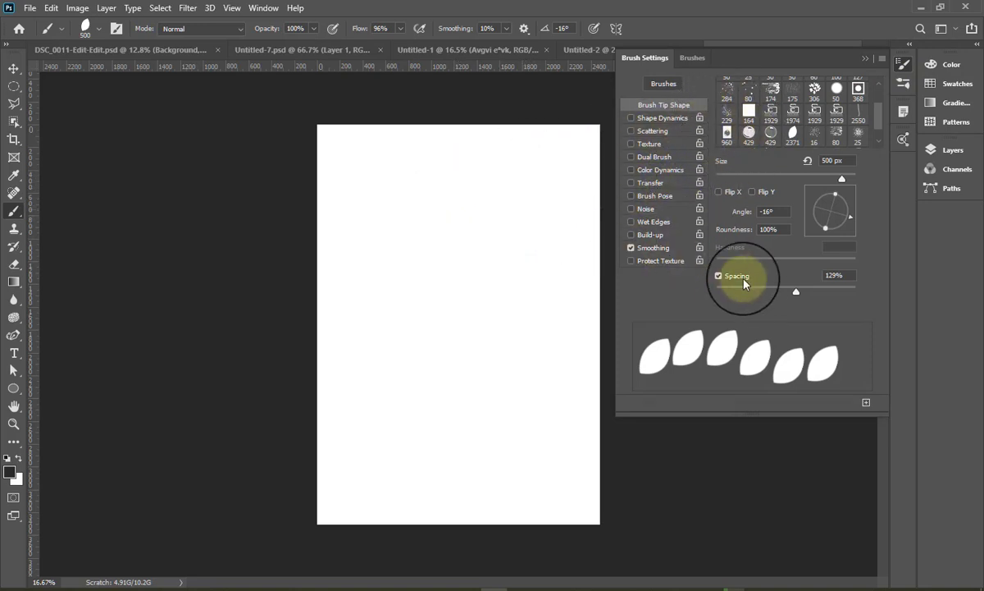
Try leaf spacings of 1%, 48–80% and 122% with test strokes, undoing each one.
drag(796, 293, 716, 291)
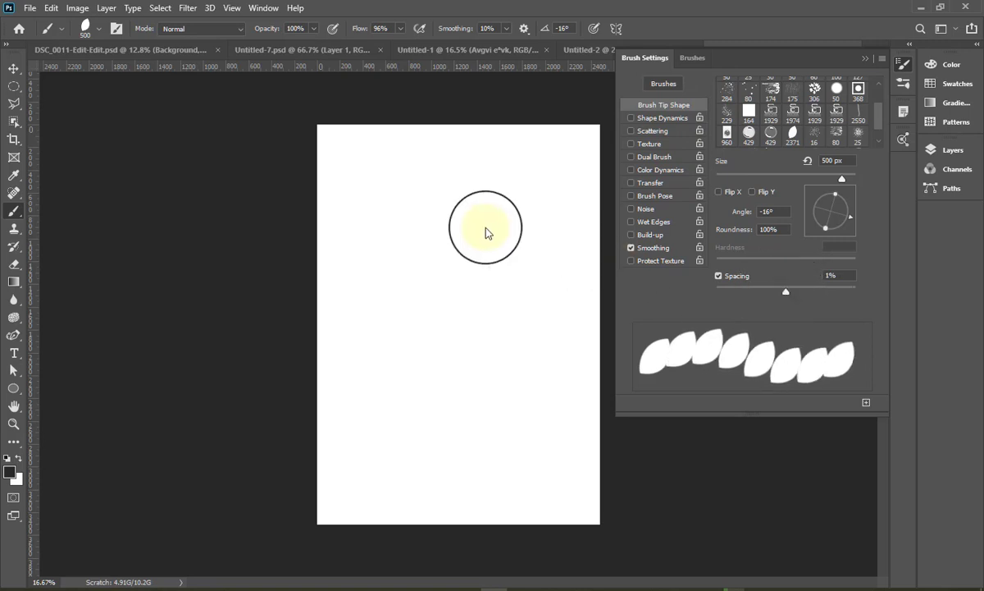
drag(380, 208, 534, 201)
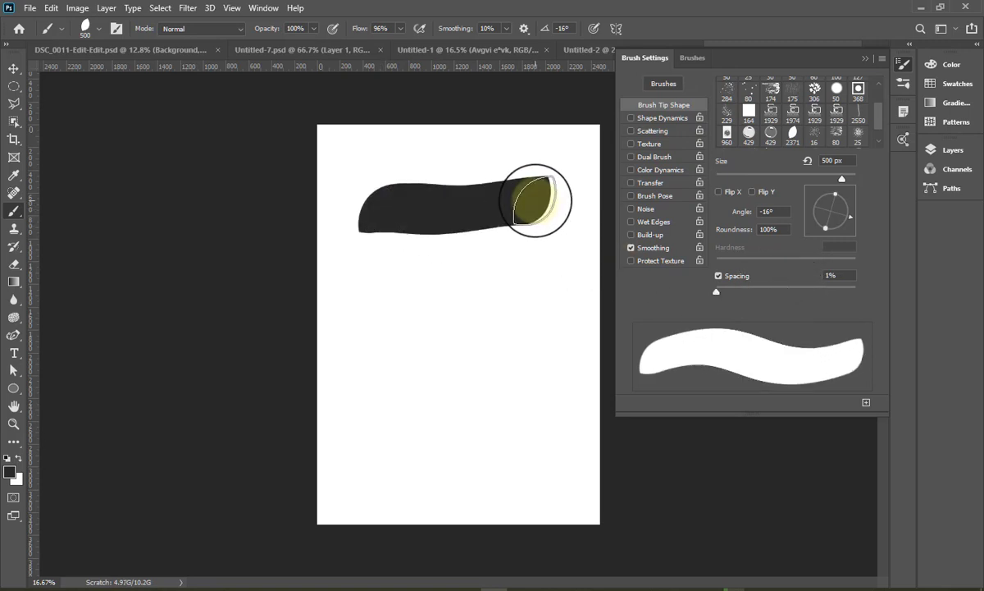
key(ctrl+z)
drag(716, 292, 772, 292)
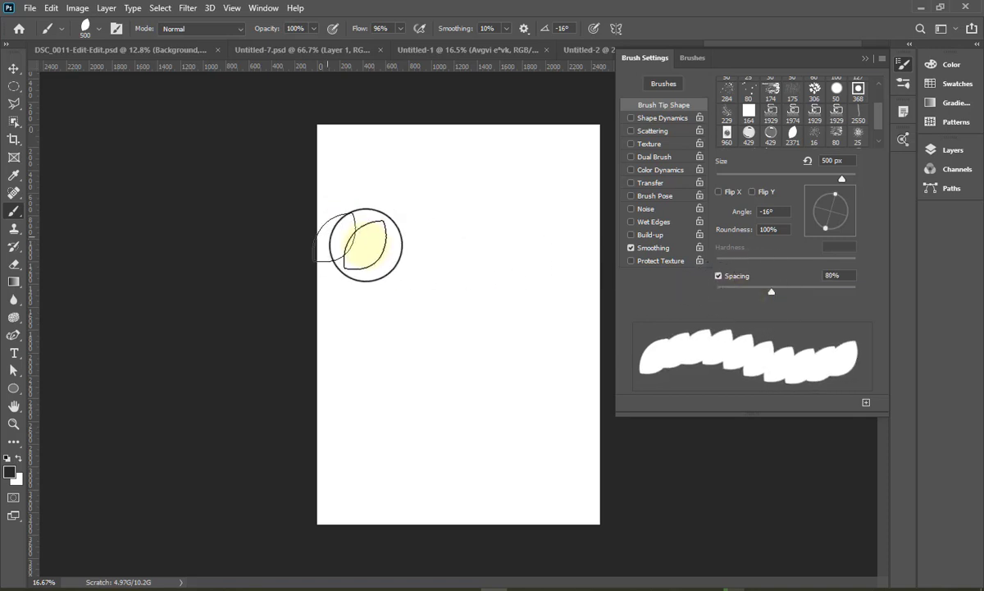
drag(328, 238, 499, 251)
key(ctrl+z)
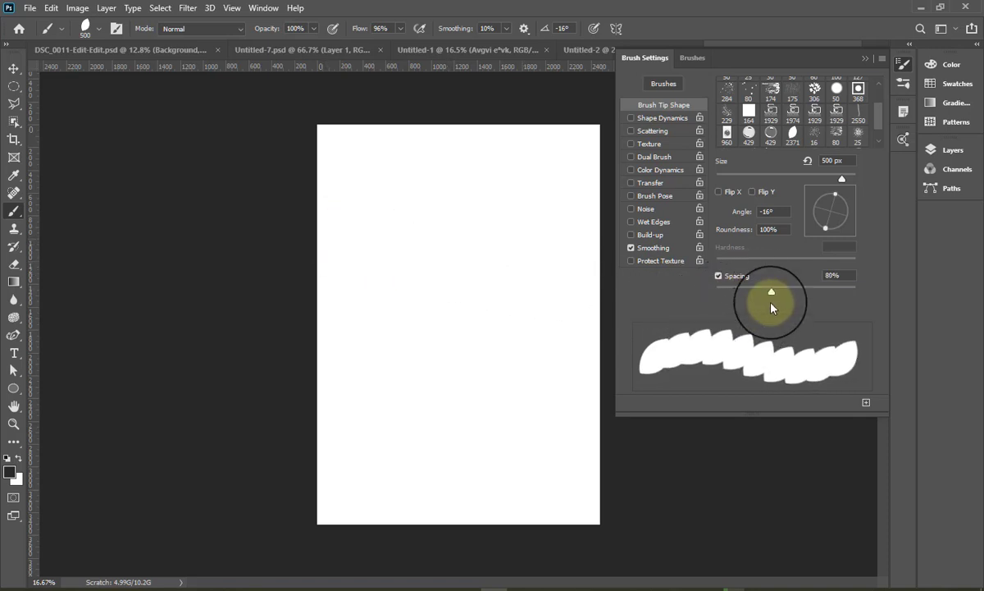
drag(771, 305, 794, 292)
drag(347, 226, 488, 237)
key(ctrl+z)
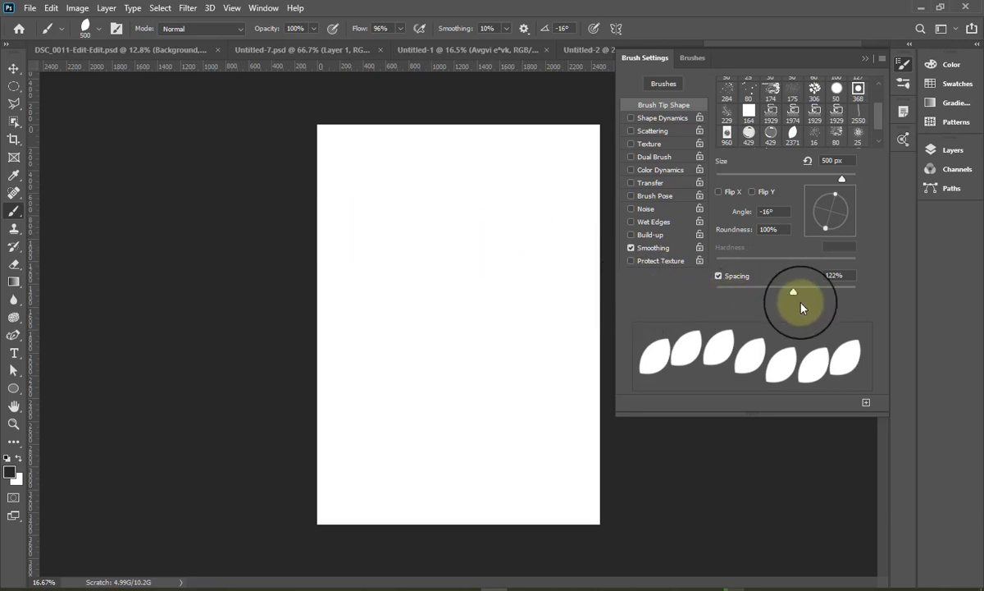
Set spacing to 176% and the tip angle to 32°, then stamp four dark leaves.
drag(794, 291, 812, 291)
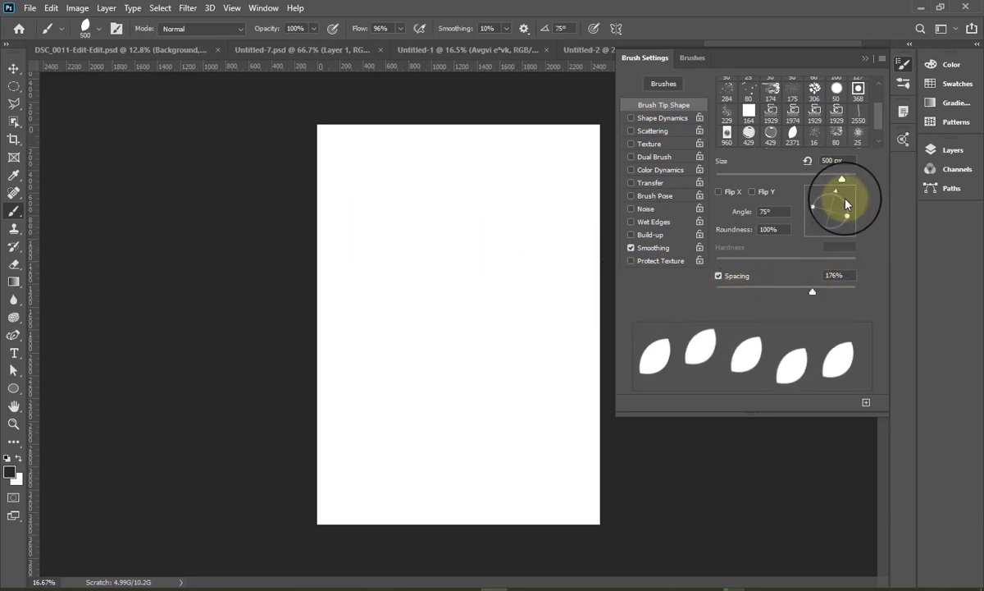
drag(847, 204, 845, 202)
drag(535, 295, 414, 392)
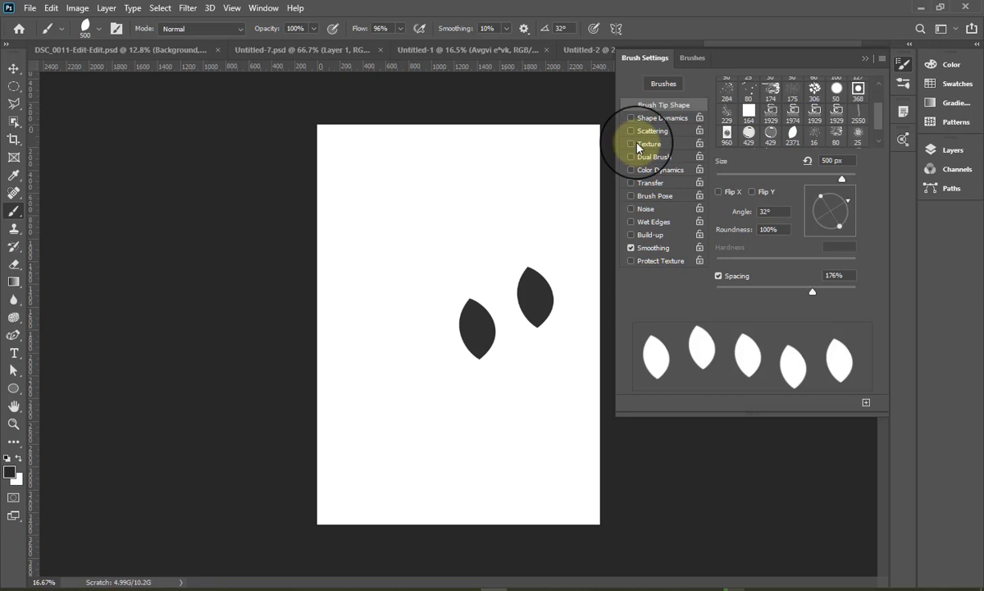
click(371, 224)
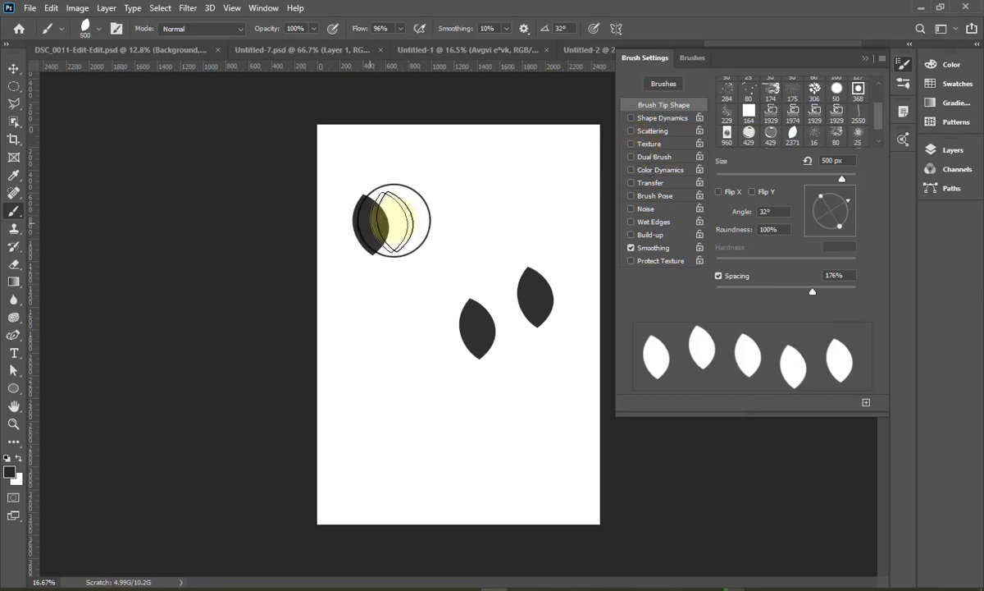
Make bright green (188c04) the foreground colour and paint three green leaves near the bottom.
click(10, 471)
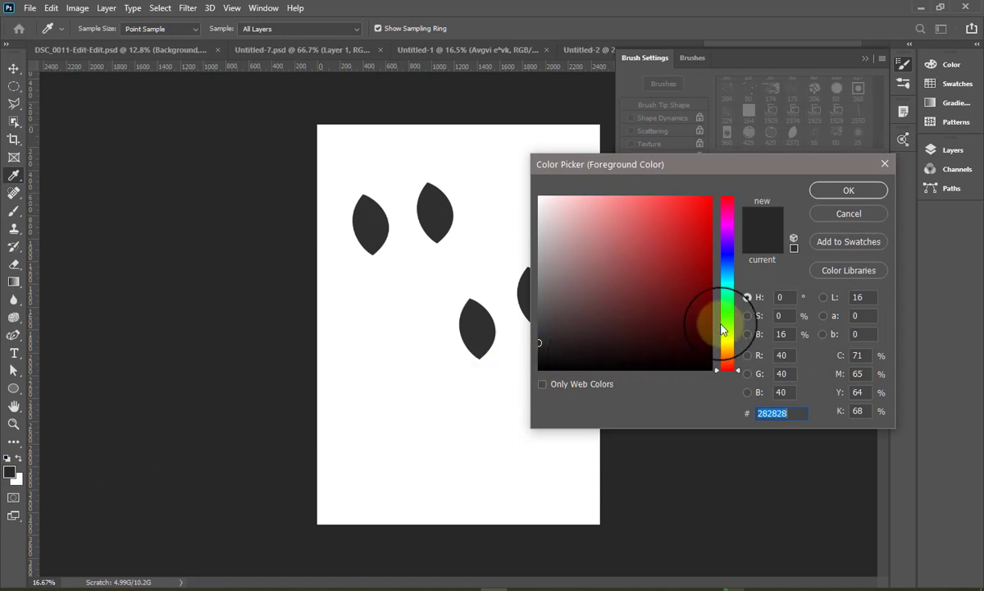
click(722, 314)
click(702, 274)
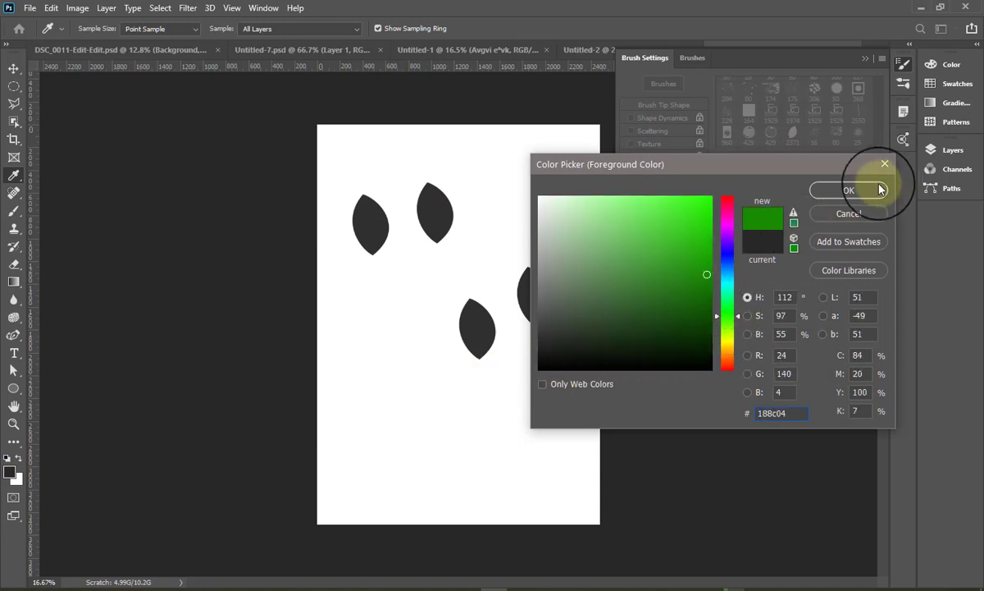
click(853, 191)
drag(367, 416, 548, 405)
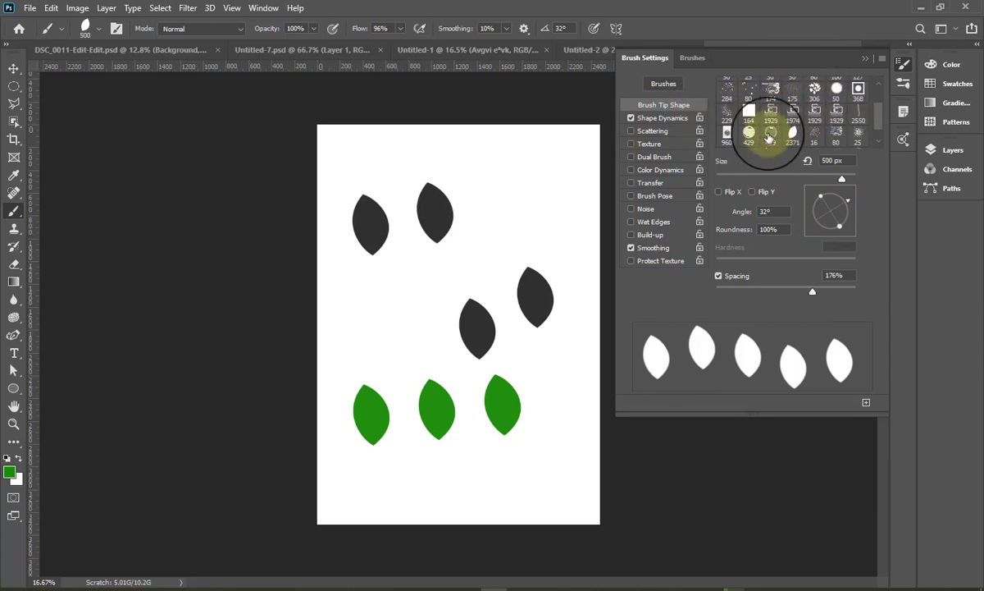
Enable Shape Dynamics with 45% Size Jitter and stamp green leaves across the top.
click(662, 120)
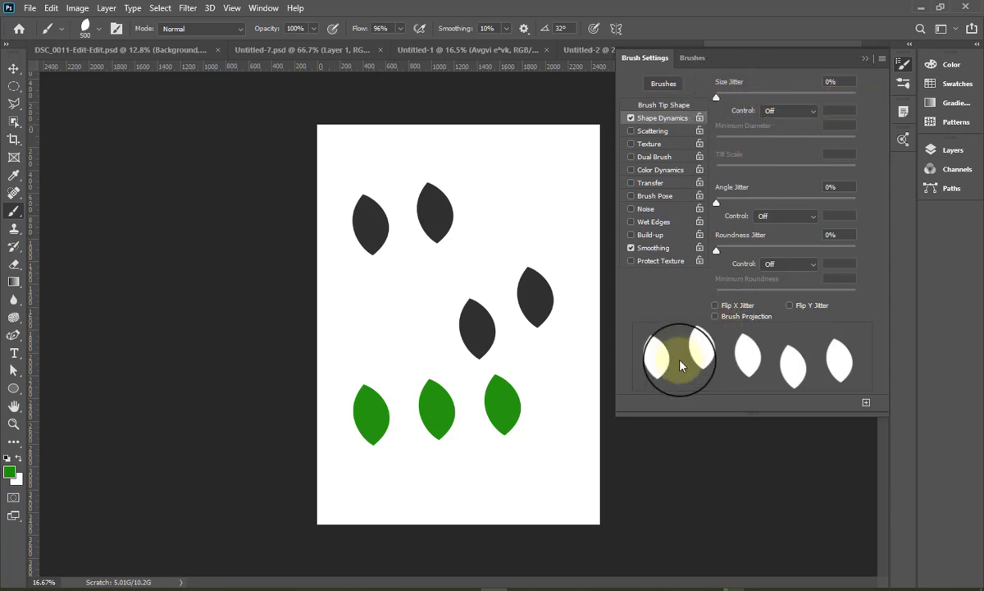
drag(721, 104, 802, 98)
mouse_move(367, 158)
mouse_down()
mouse_move(487, 163)
mouse_move(560, 184)
mouse_move(521, 227)
mouse_move(484, 224)
mouse_up()
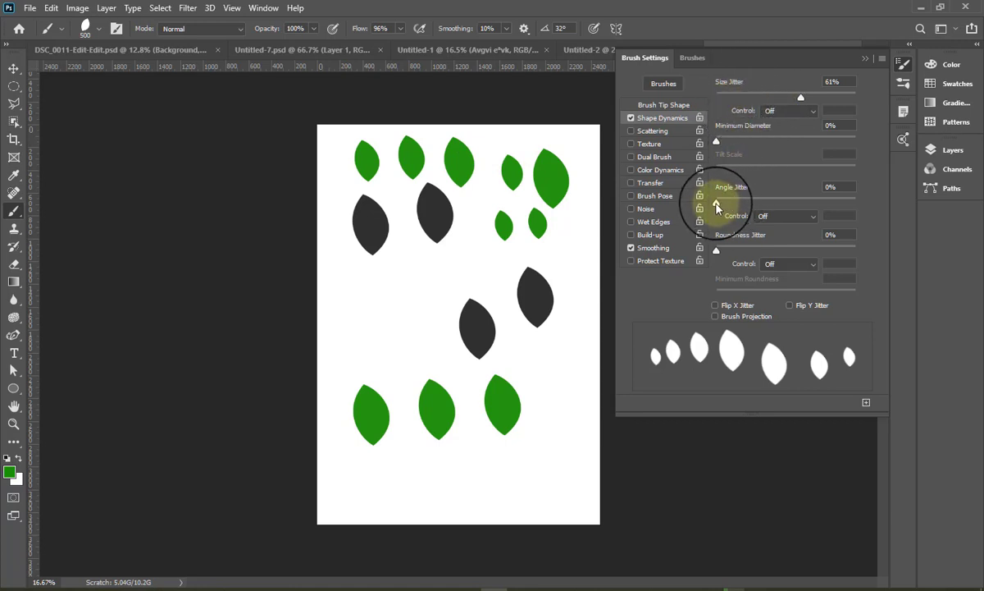
Set Angle Jitter to 45%, paint rotated green leaves mid-left, then lower Size Jitter to 33%.
drag(720, 210, 780, 211)
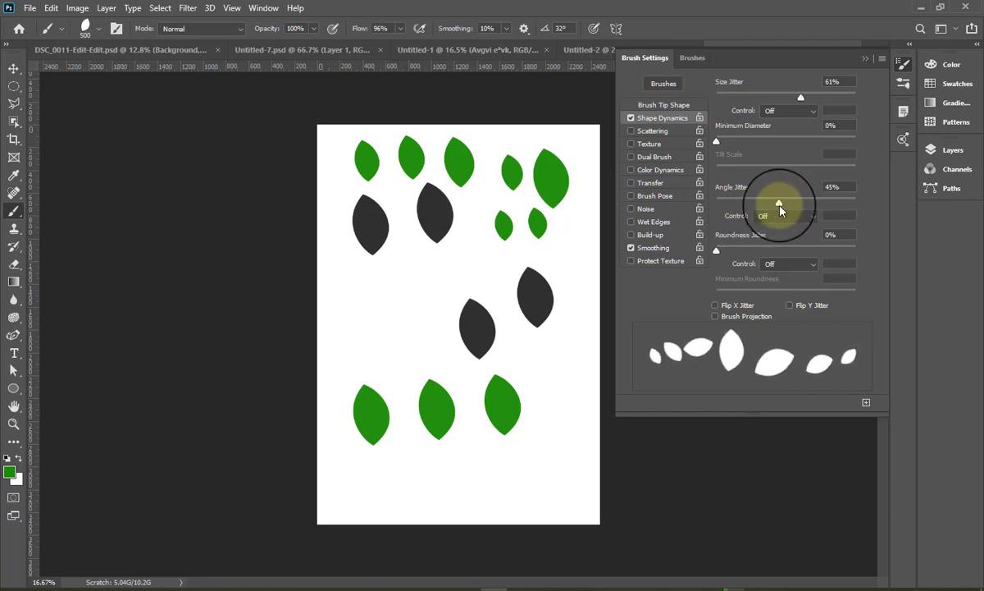
click(361, 320)
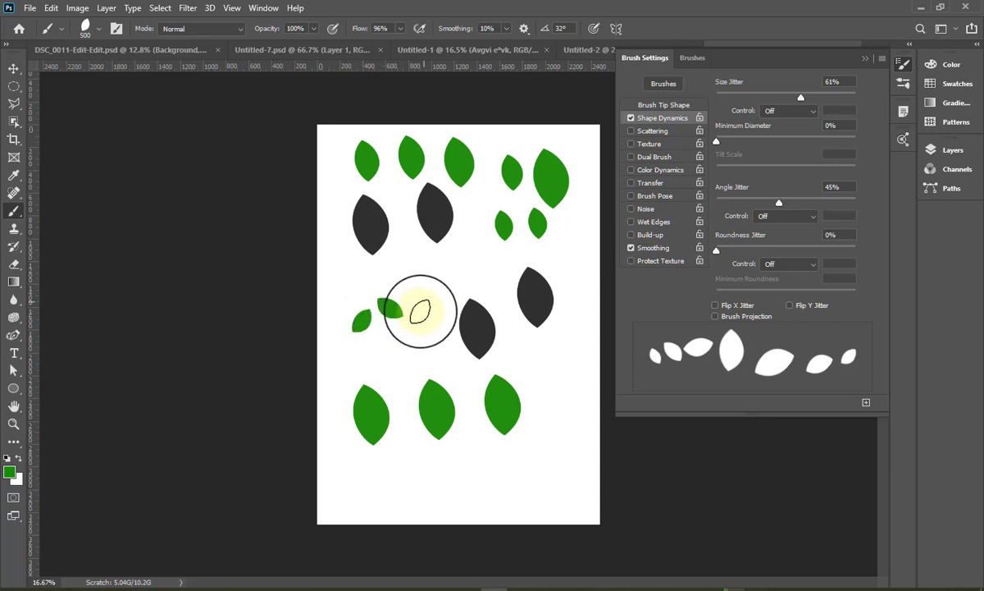
drag(420, 300, 365, 312)
mouse_move(336, 271)
mouse_down()
mouse_move(433, 275)
mouse_move(360, 336)
mouse_move(376, 246)
mouse_move(380, 320)
mouse_move(288, 385)
mouse_move(329, 325)
mouse_move(376, 286)
mouse_move(437, 475)
mouse_move(484, 475)
mouse_move(468, 443)
mouse_up()
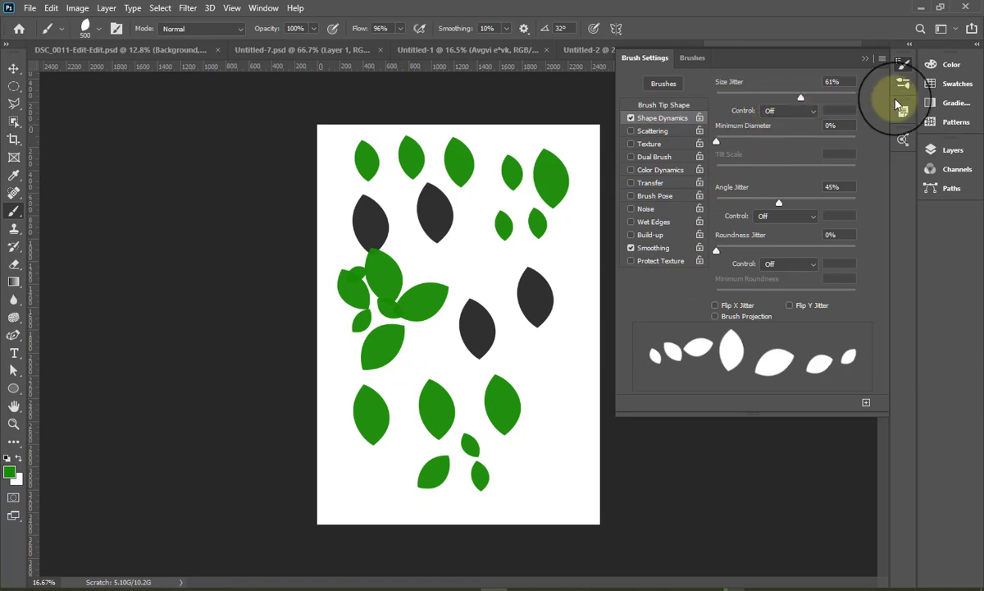
drag(802, 95, 776, 100)
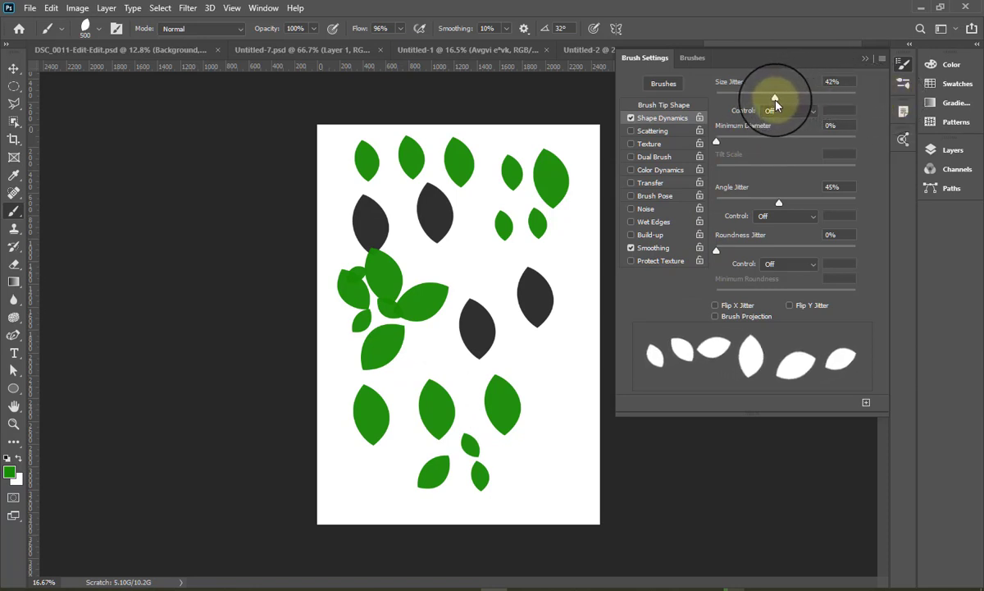
drag(775, 100, 762, 101)
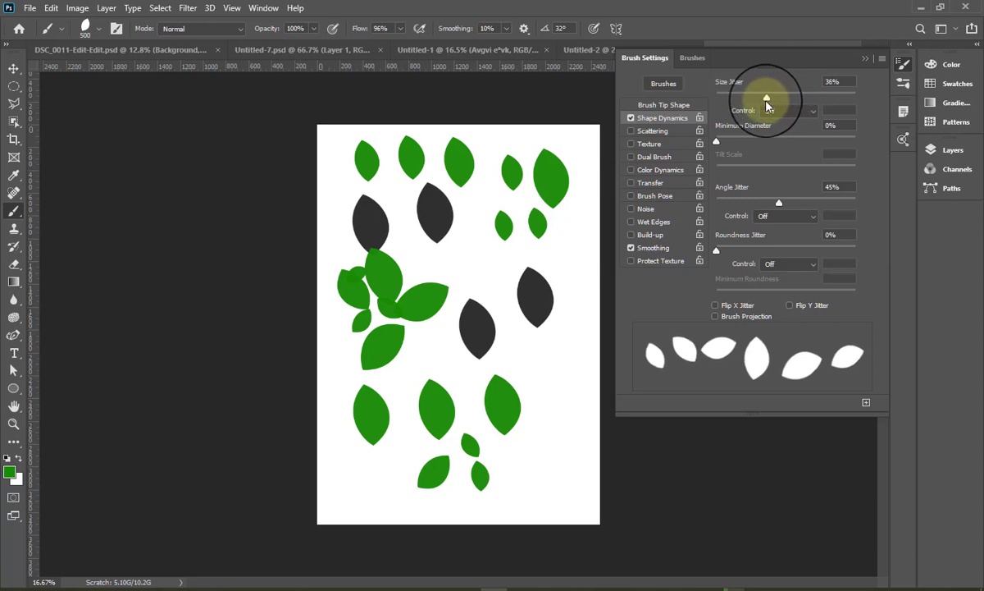
Shrink the leaf brush to 158 px and scatter small green leaves around the dark leaf.
right_click(529, 348)
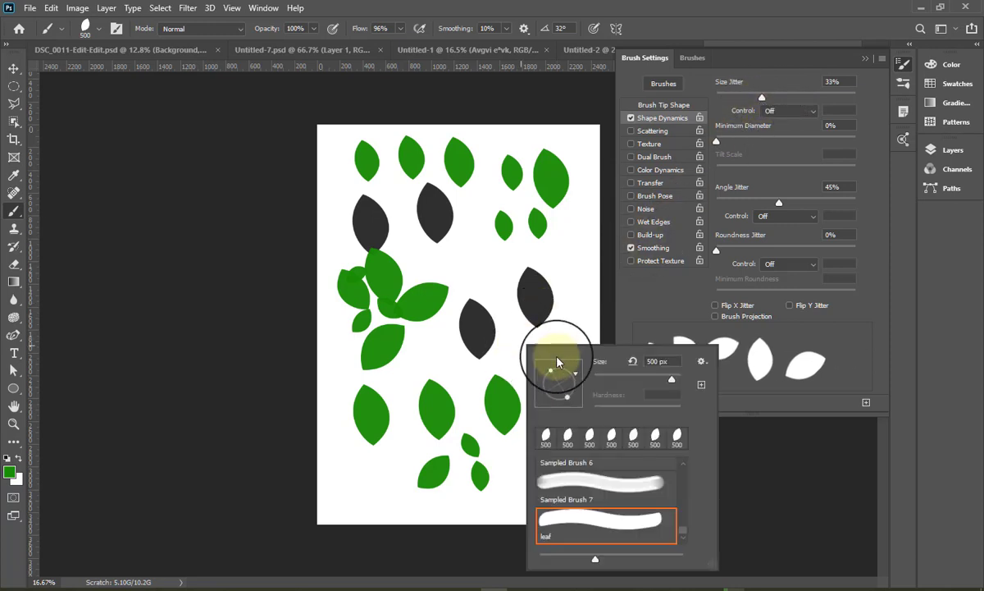
click(651, 379)
key(Return)
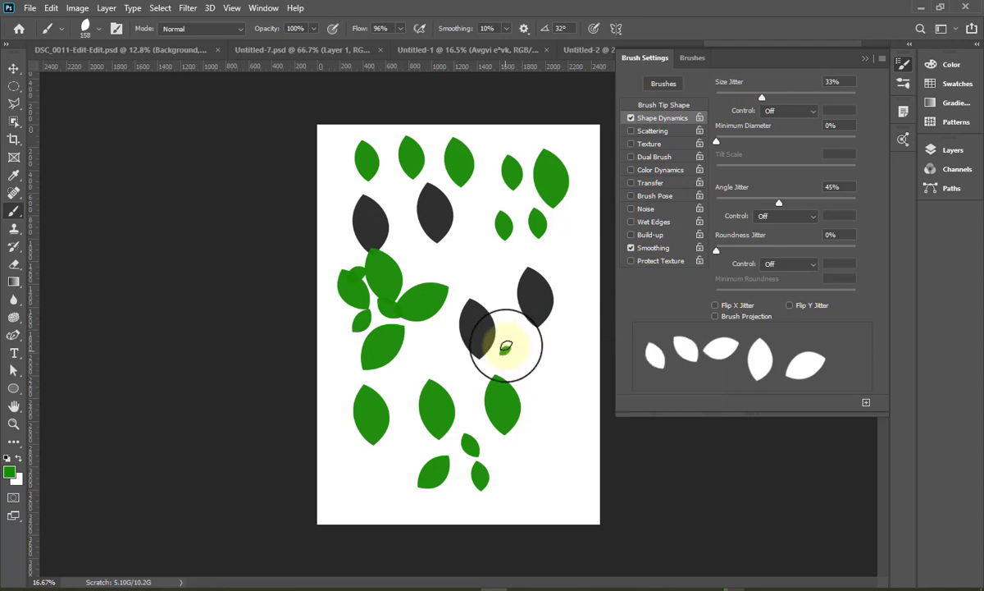
mouse_move(503, 347)
mouse_down()
mouse_move(501, 305)
mouse_move(464, 278)
mouse_move(512, 363)
mouse_move(527, 345)
mouse_up()
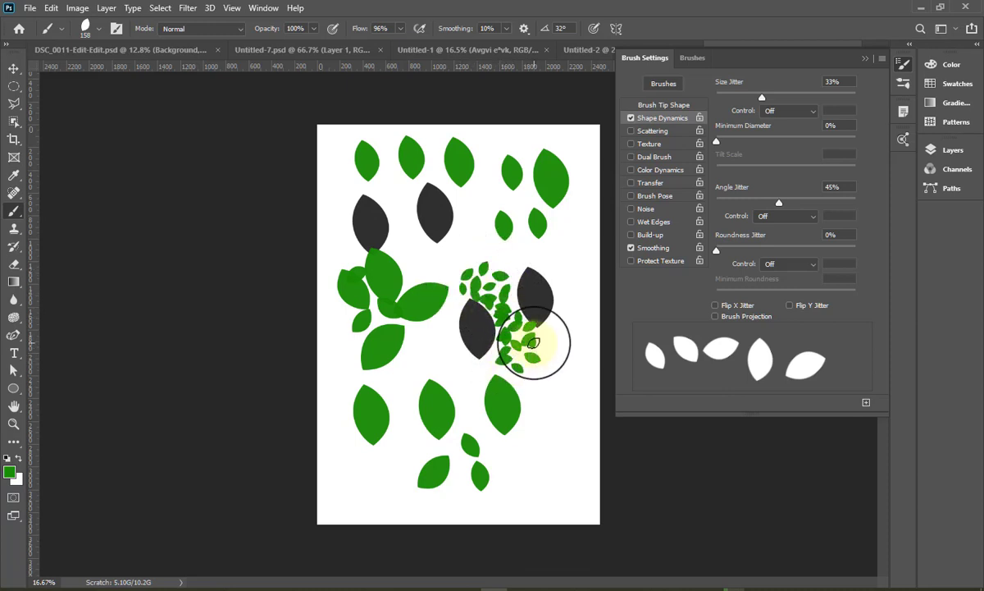
Set Minimum Diameter to 57% and make Size Jitter follow Pen Pressure.
right_click(575, 332)
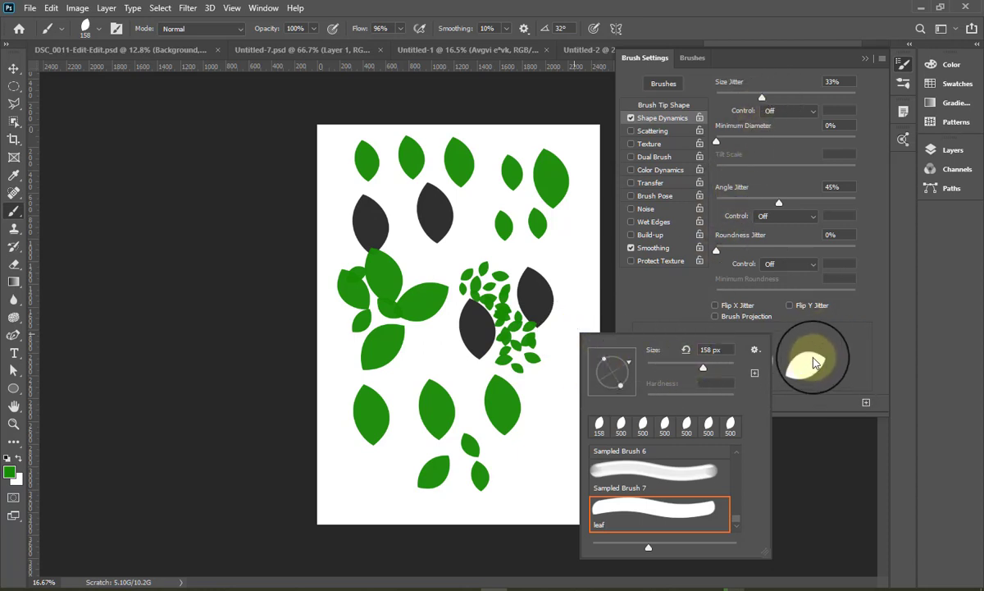
click(784, 69)
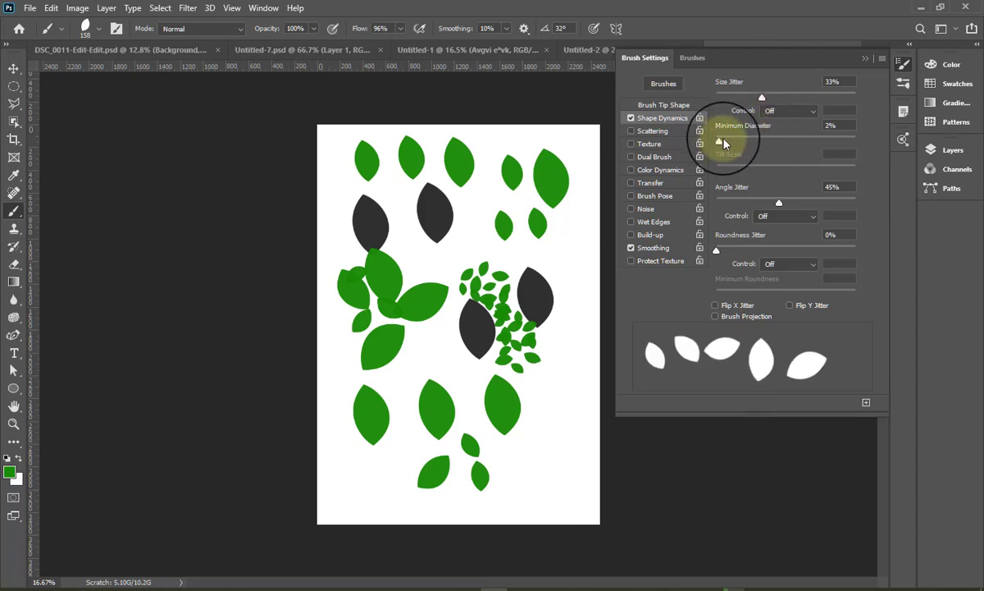
drag(717, 141, 779, 169)
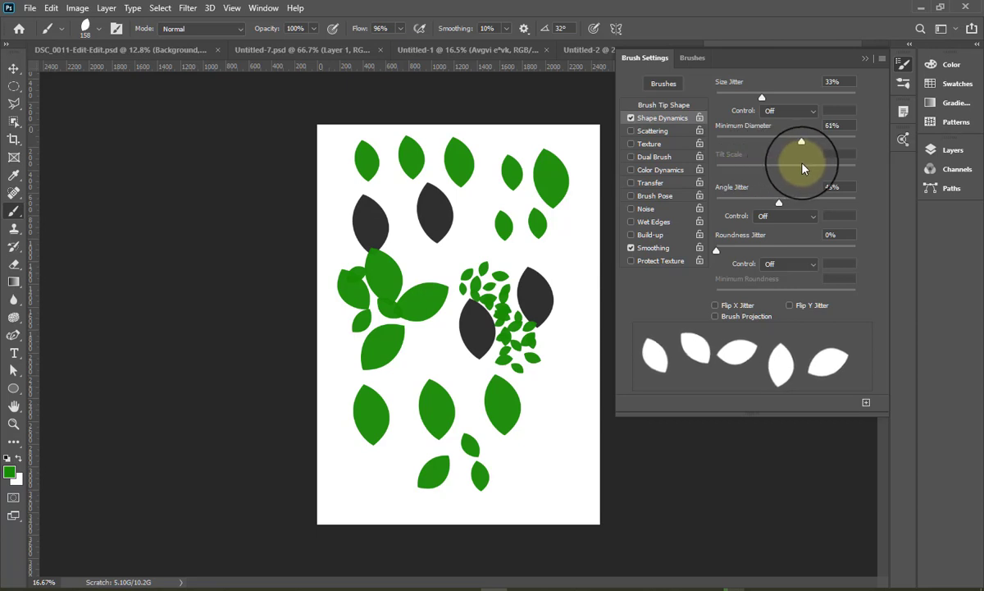
mouse_move(779, 168)
mouse_down()
mouse_move(818, 174)
mouse_move(776, 174)
mouse_up()
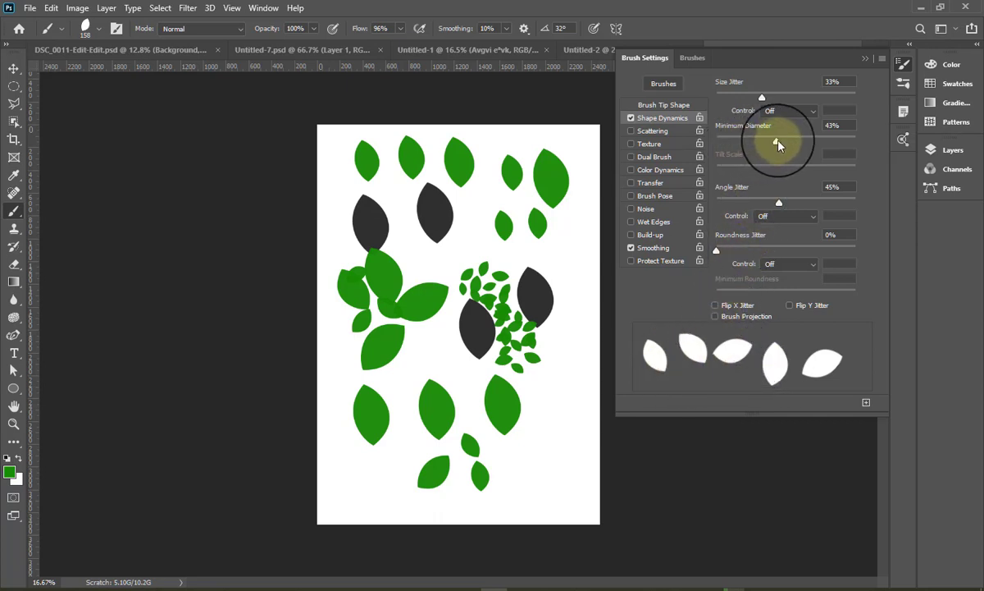
drag(777, 146, 796, 148)
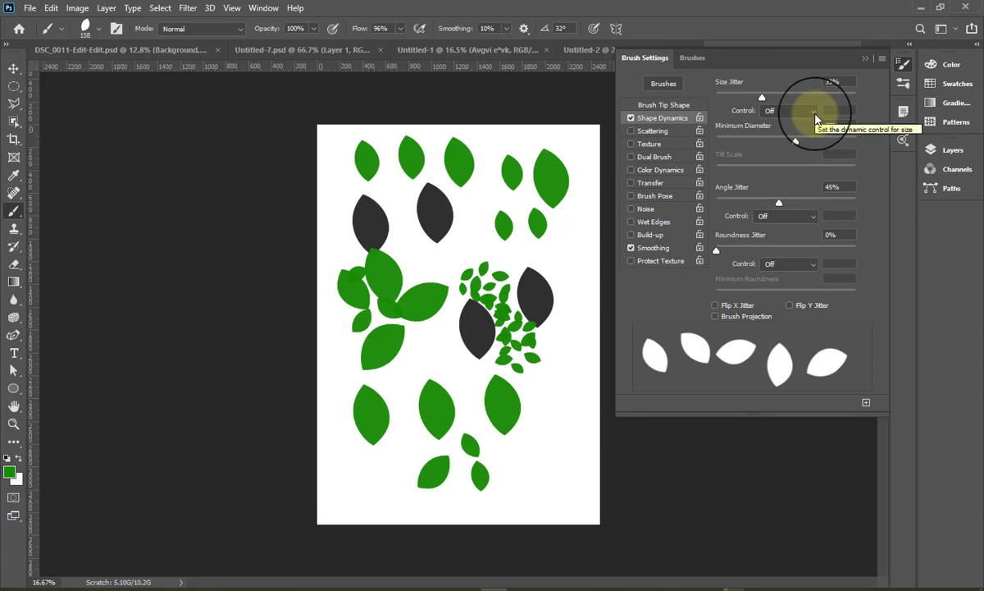
click(814, 113)
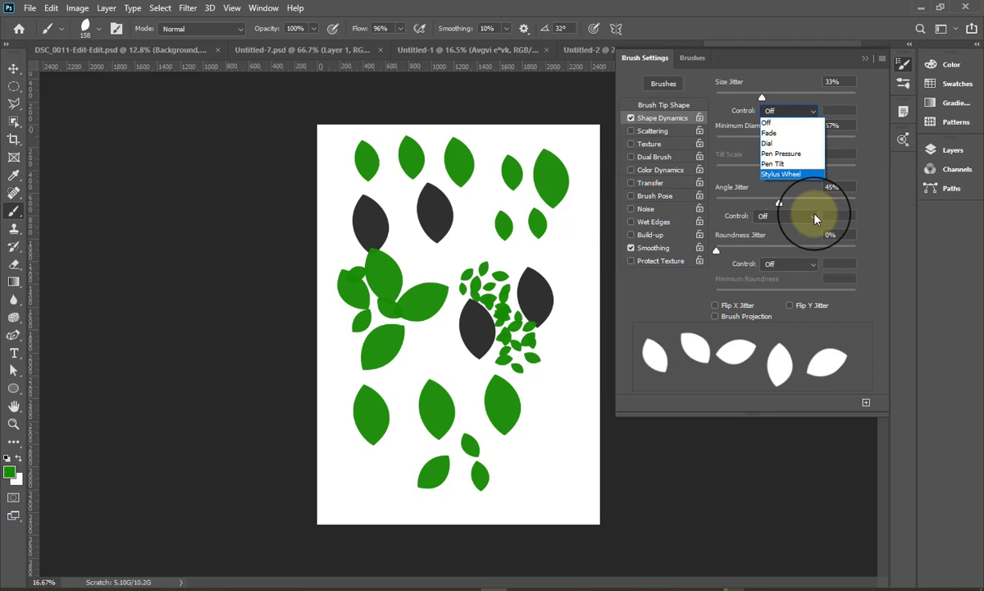
click(795, 155)
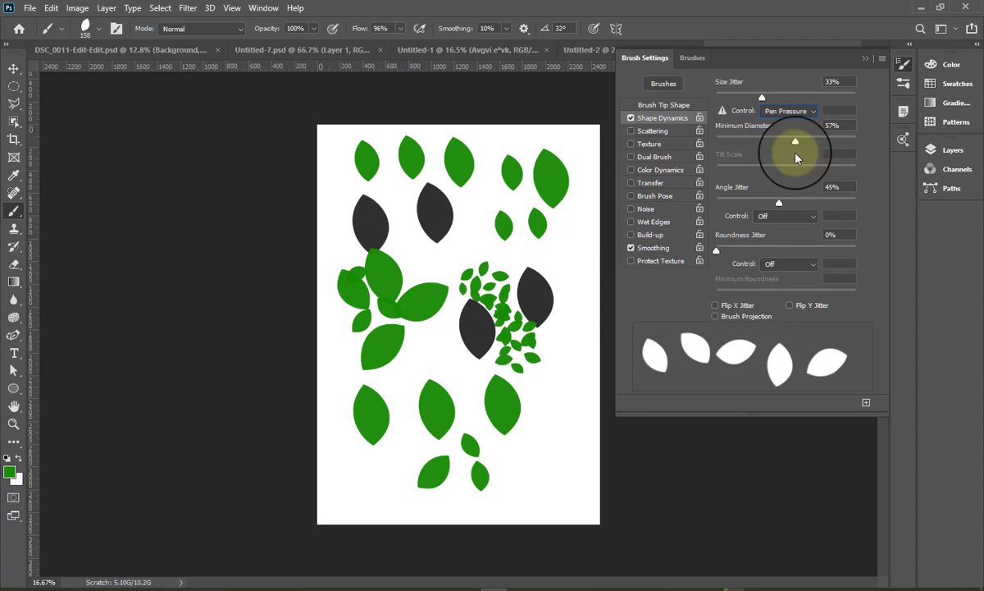
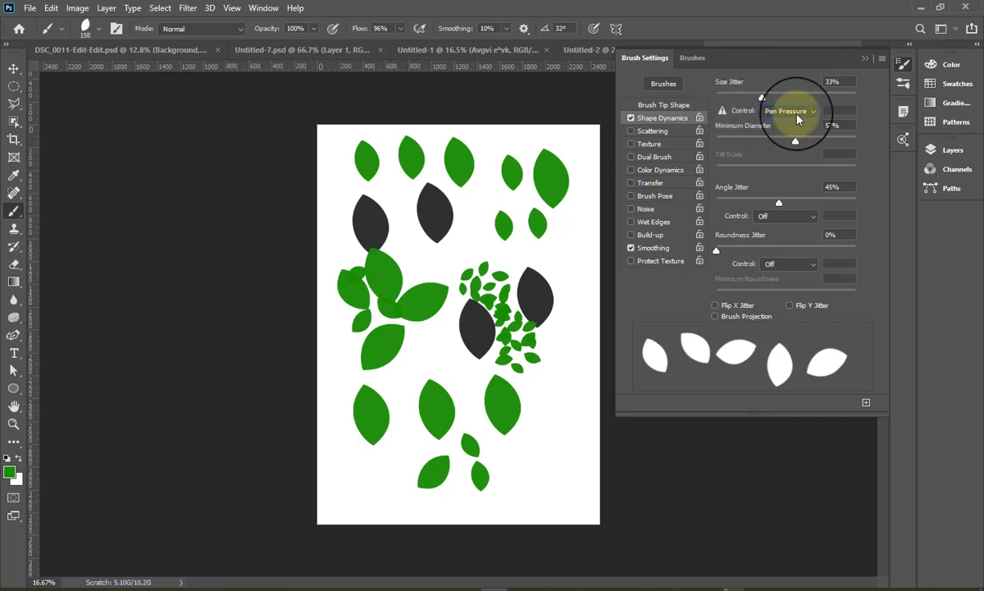
Switch Shape Dynamics Size Jitter Control from Pen Pressure to Off, then collapse Brush Settings.
click(798, 120)
click(767, 123)
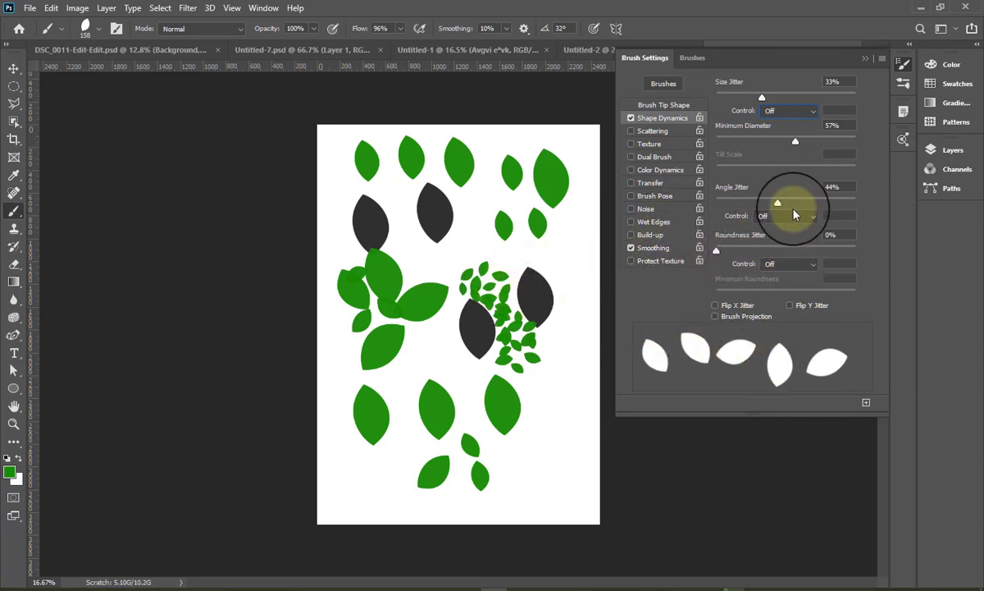
click(863, 51)
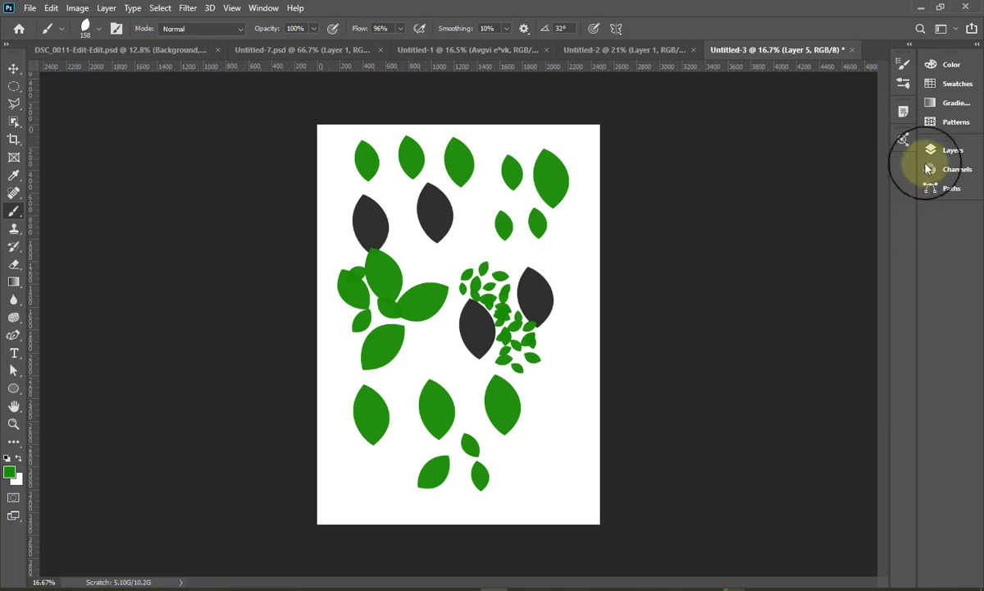
Add a new Layer 6 and hide Layer 5 to clear the canvas.
click(952, 150)
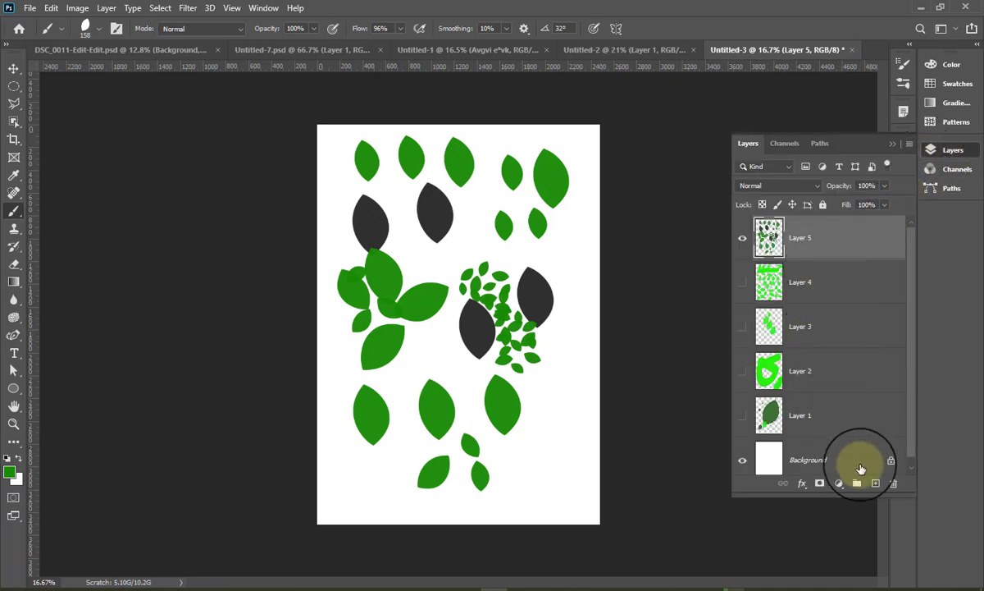
click(875, 483)
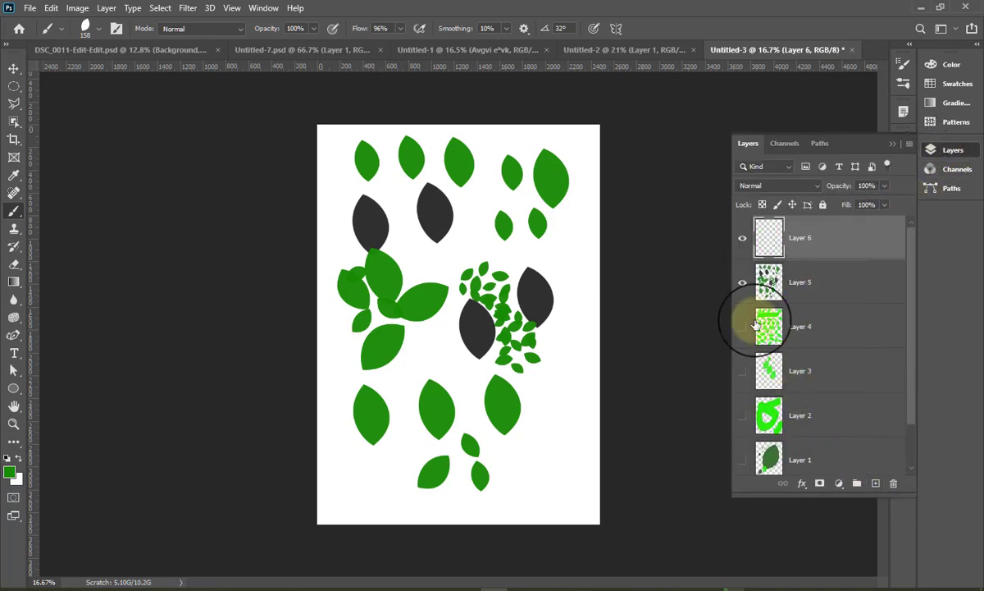
click(741, 244)
click(742, 281)
Enlarge the leaf brush to about 180 px and stamp a dense round cluster of green leaves.
mouse_move(409, 277)
mouse_down()
mouse_move(418, 268)
mouse_move(479, 319)
mouse_move(435, 220)
mouse_move(457, 271)
mouse_move(479, 220)
mouse_move(414, 205)
mouse_move(445, 250)
mouse_move(496, 202)
mouse_move(496, 263)
mouse_move(428, 310)
mouse_up()
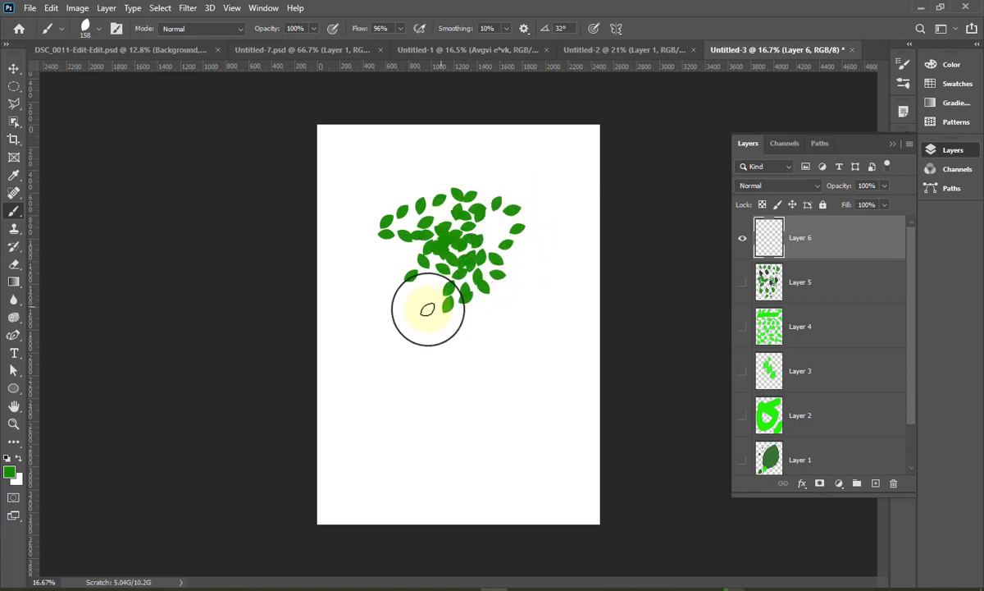
right_click(418, 293)
click(546, 333)
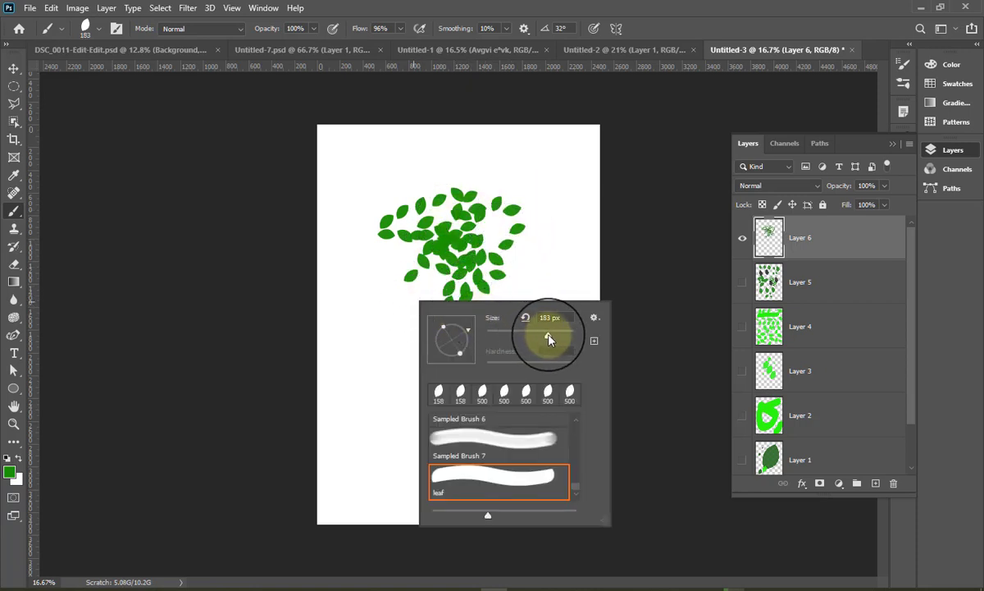
drag(549, 337, 546, 337)
click(407, 303)
mouse_move(391, 249)
mouse_down()
mouse_move(429, 286)
mouse_move(385, 238)
mouse_move(433, 200)
mouse_move(518, 220)
mouse_move(470, 199)
mouse_move(395, 191)
mouse_move(455, 209)
mouse_move(488, 271)
mouse_move(467, 313)
mouse_up()
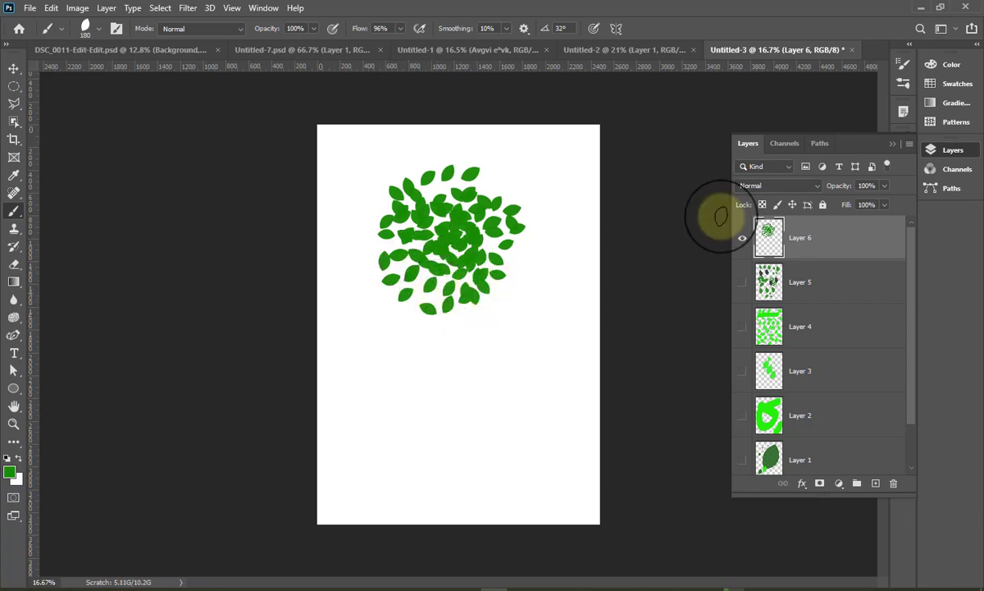
click(903, 82)
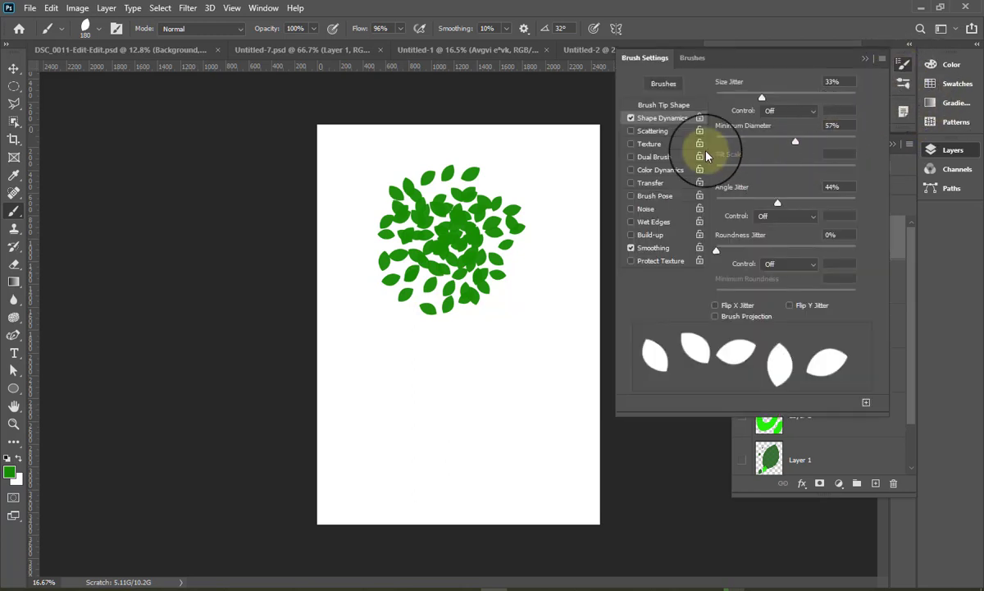
Set Brush Tip Spacing to 288%, paint sparse leaves in the lower page, and enable Scattering.
click(678, 107)
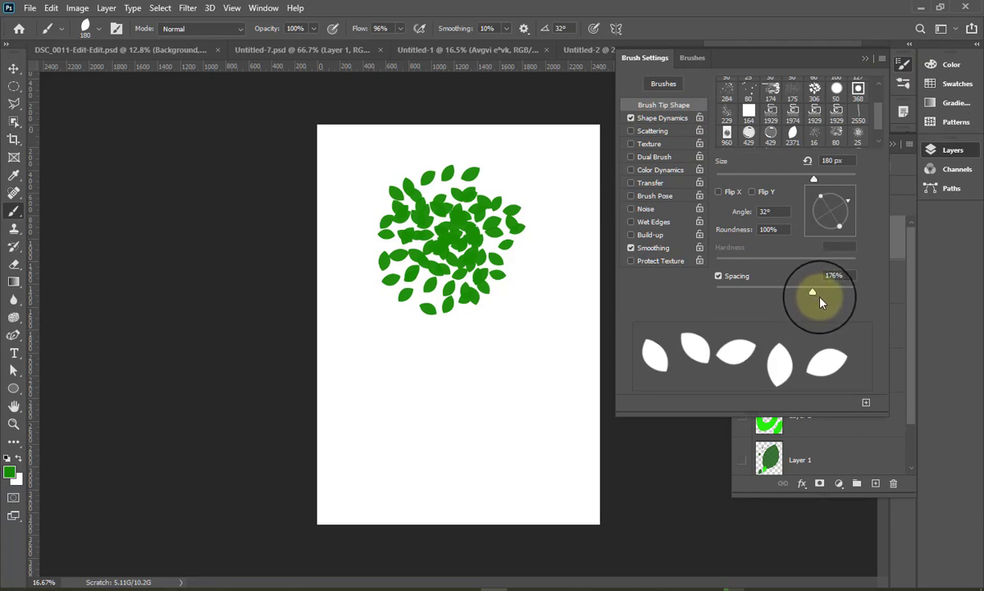
drag(816, 293, 827, 292)
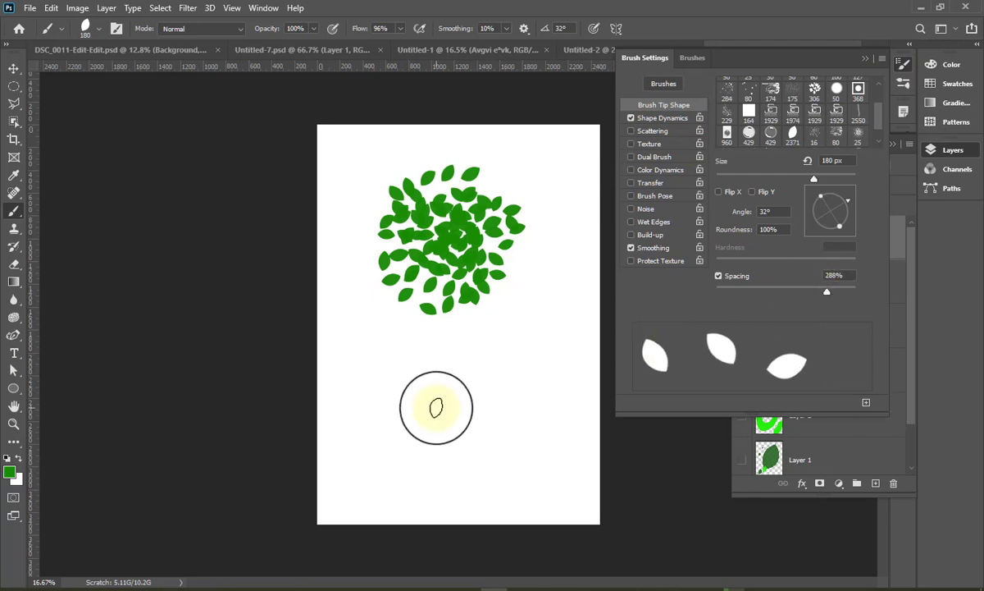
mouse_move(435, 408)
mouse_down()
mouse_move(509, 418)
mouse_move(531, 340)
mouse_up()
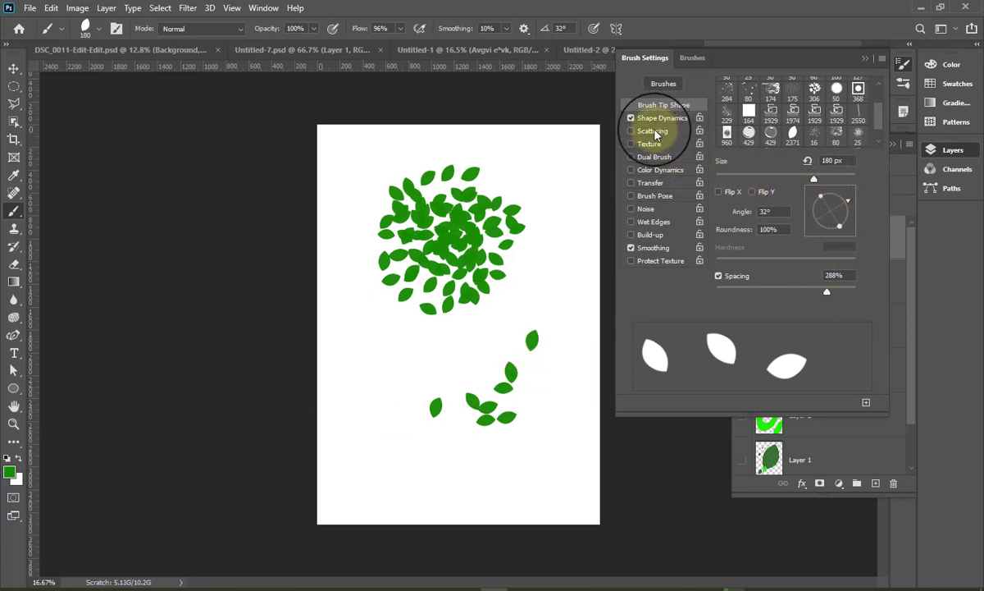
mouse_move(531, 395)
mouse_down()
mouse_move(460, 371)
mouse_move(398, 376)
mouse_move(391, 390)
mouse_move(419, 363)
mouse_up()
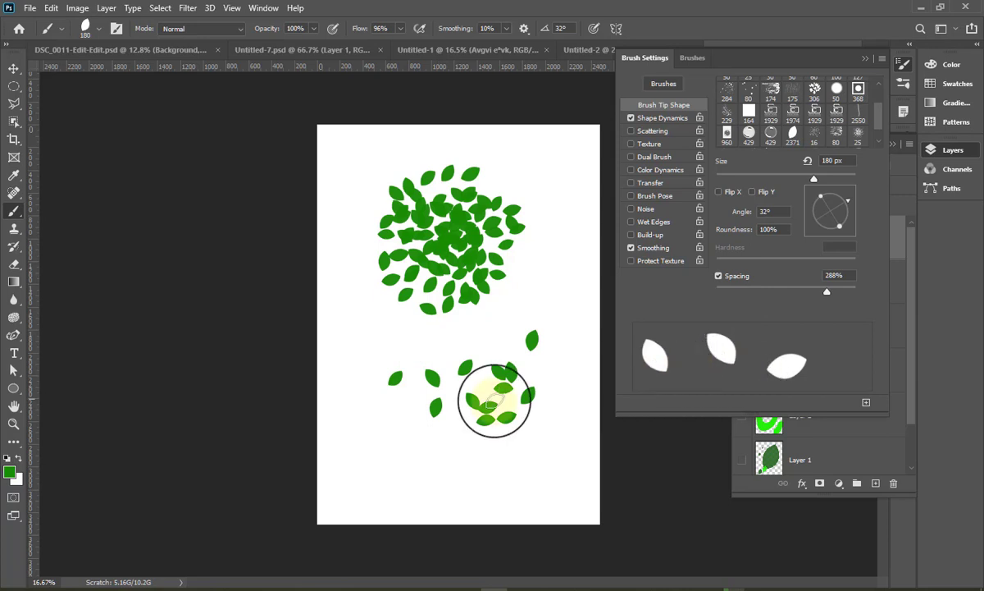
drag(393, 402, 364, 406)
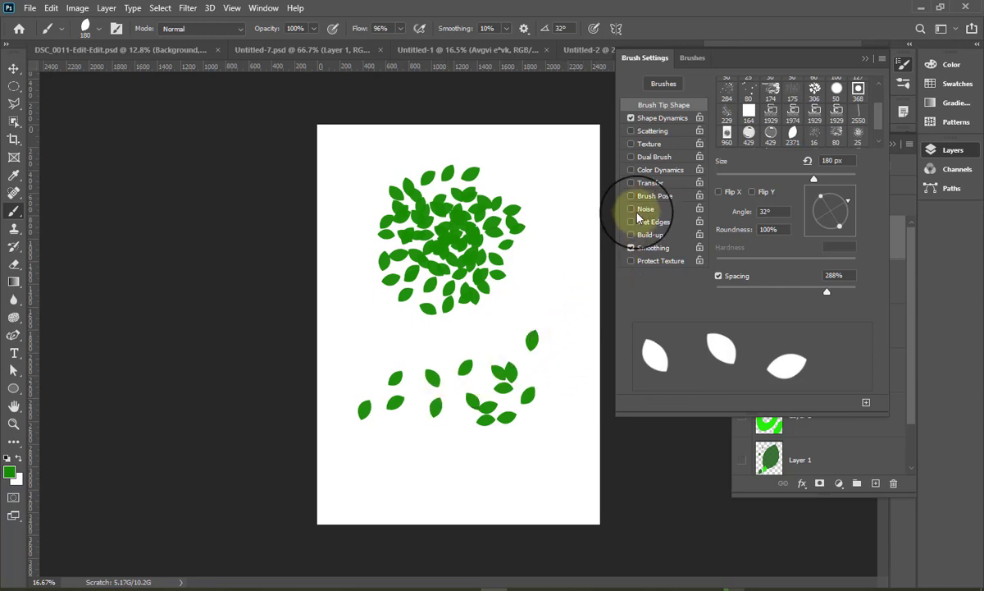
click(655, 135)
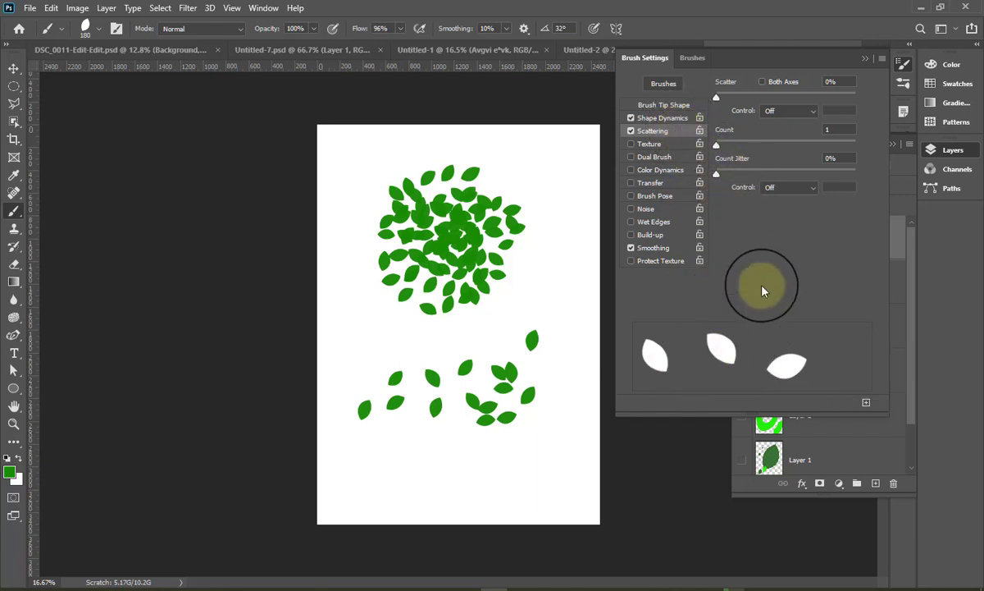
Raise Scatter and Count, paint a lower-right clump, and compare with unscattered leaves upper left.
mouse_move(716, 100)
mouse_down()
mouse_move(741, 118)
mouse_move(715, 103)
mouse_up()
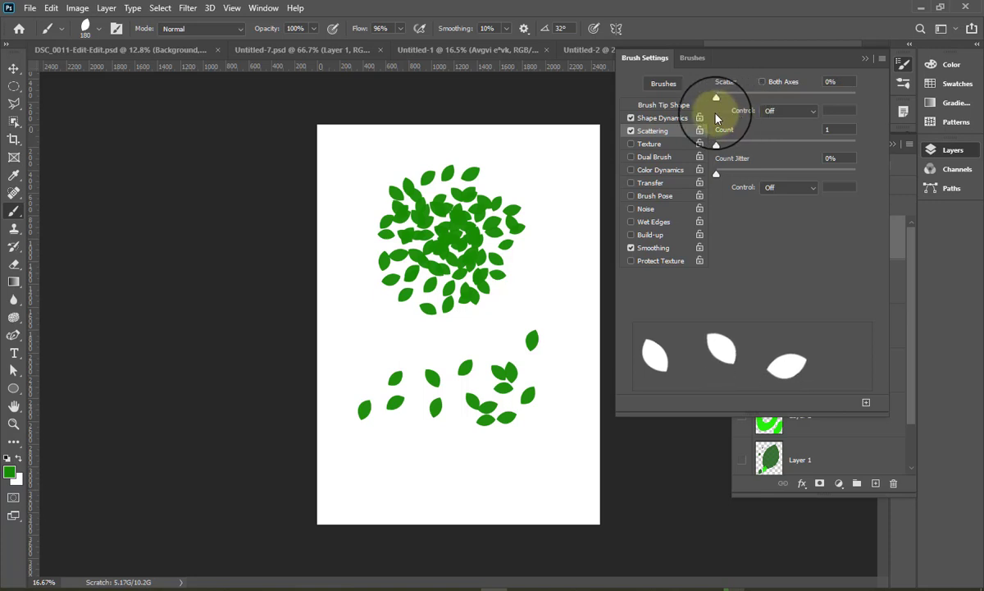
drag(718, 149, 767, 161)
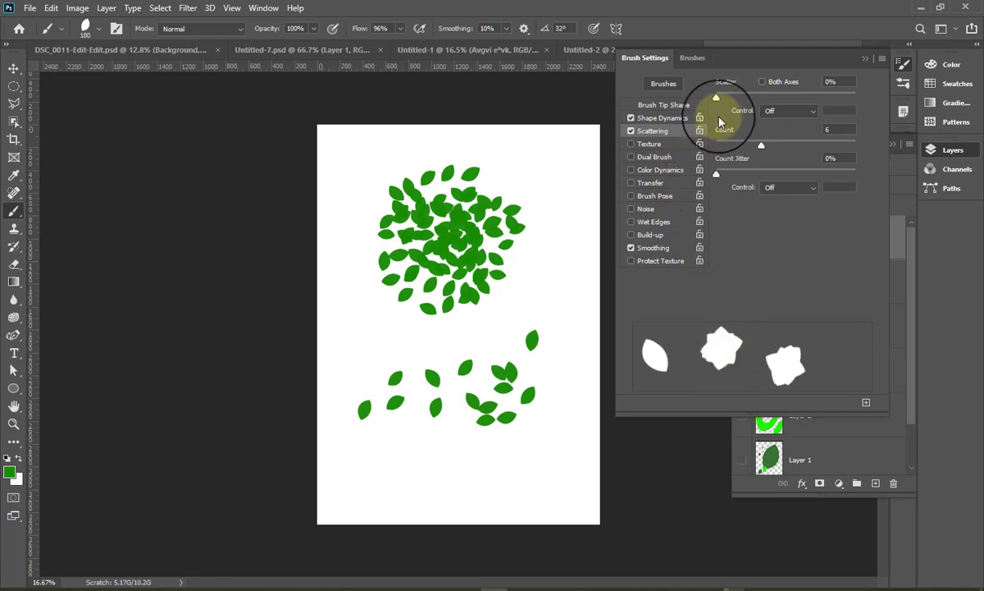
mouse_move(719, 99)
mouse_down()
mouse_move(743, 108)
mouse_move(780, 98)
mouse_up()
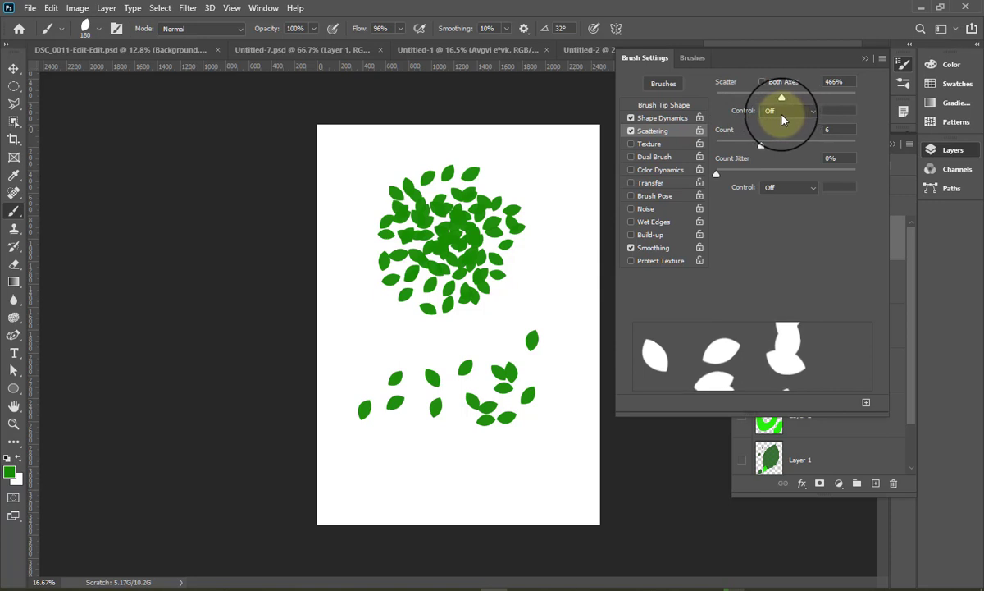
drag(760, 145, 774, 146)
mouse_move(521, 423)
mouse_down()
mouse_move(556, 458)
mouse_move(499, 459)
mouse_move(563, 411)
mouse_move(438, 433)
mouse_move(544, 415)
mouse_move(548, 405)
mouse_up()
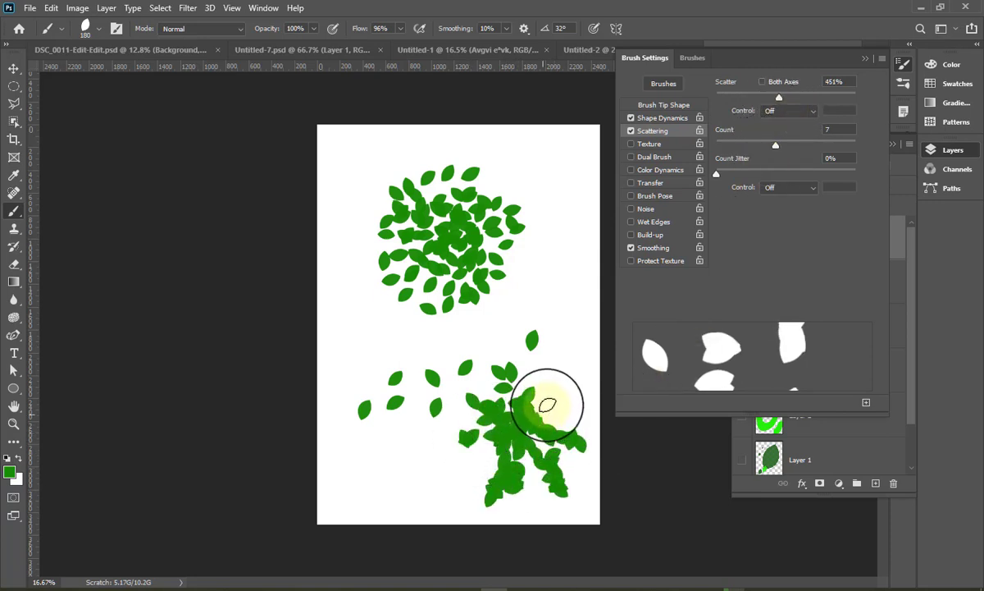
click(631, 130)
mouse_move(372, 158)
mouse_down()
mouse_move(352, 204)
mouse_move(334, 198)
mouse_move(346, 172)
mouse_up()
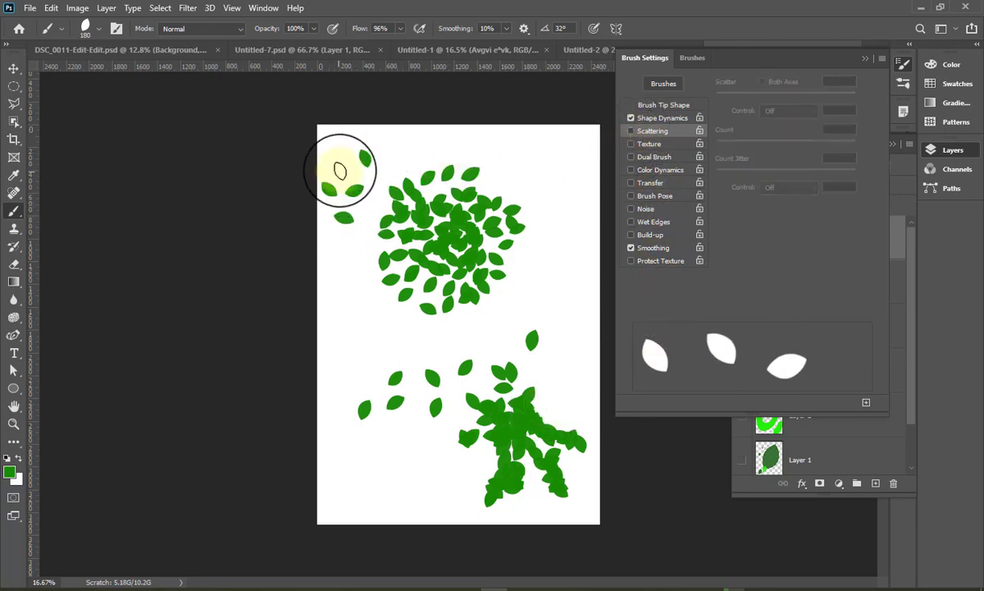
click(631, 131)
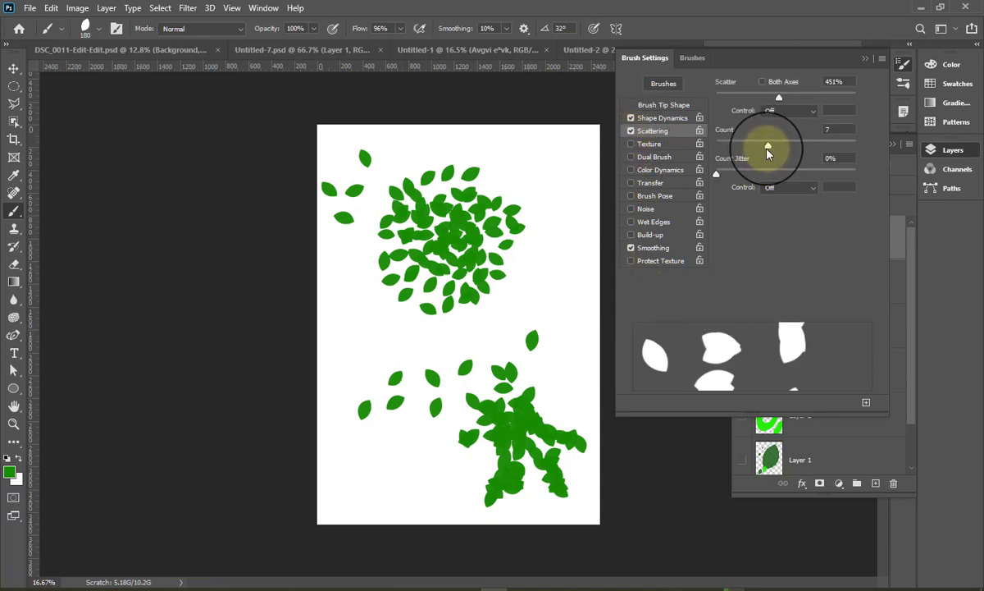
Settle on 324% scatter with count 5 and paint scattered leaf clumps around the clusters.
drag(770, 153, 740, 154)
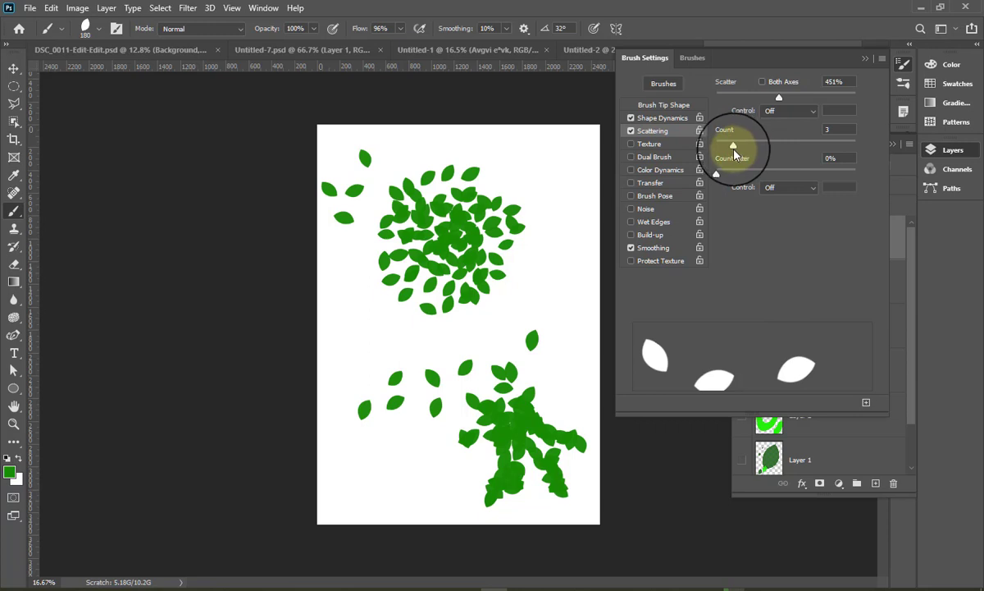
drag(780, 98, 779, 101)
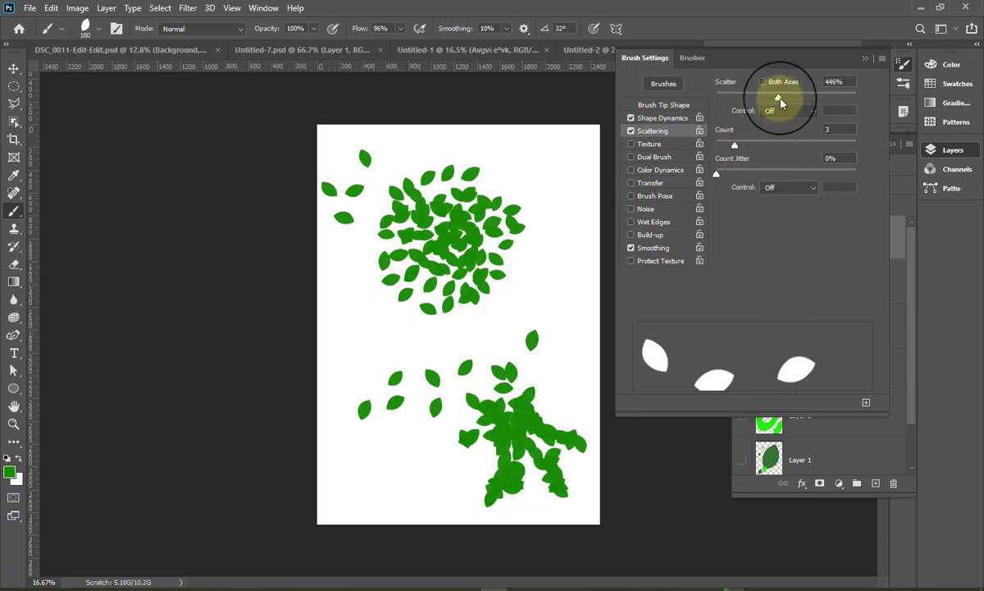
mouse_move(567, 281)
mouse_down()
mouse_move(564, 214)
mouse_move(520, 168)
mouse_up()
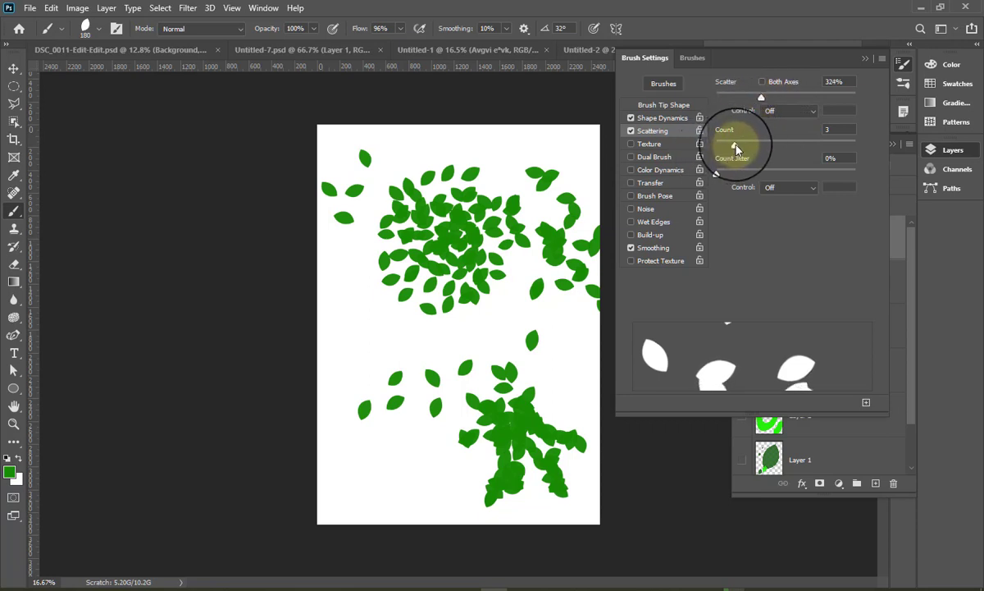
drag(735, 146, 754, 146)
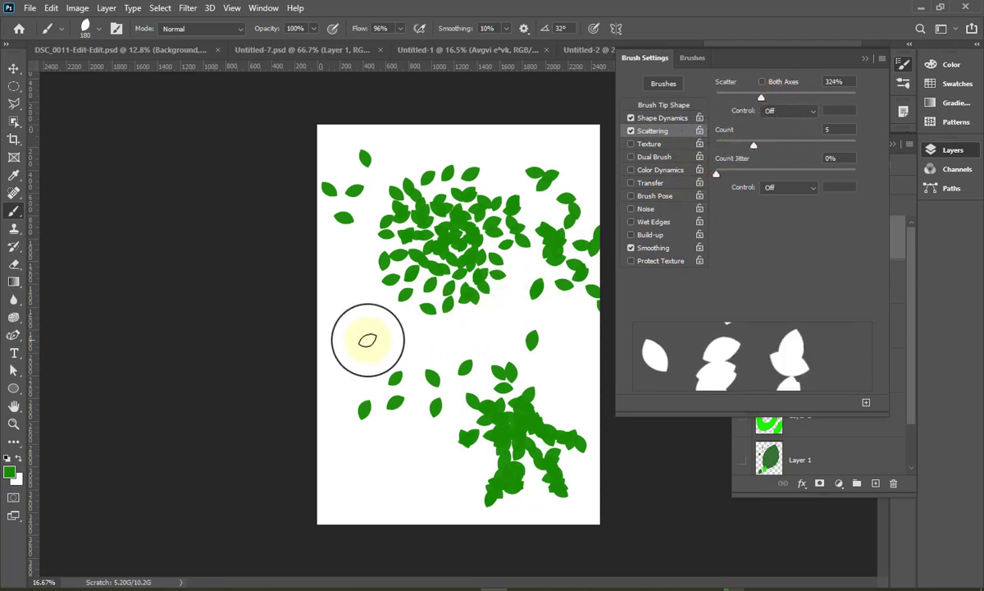
mouse_move(367, 339)
mouse_down()
mouse_move(380, 354)
mouse_move(351, 377)
mouse_move(373, 286)
mouse_move(524, 190)
mouse_up()
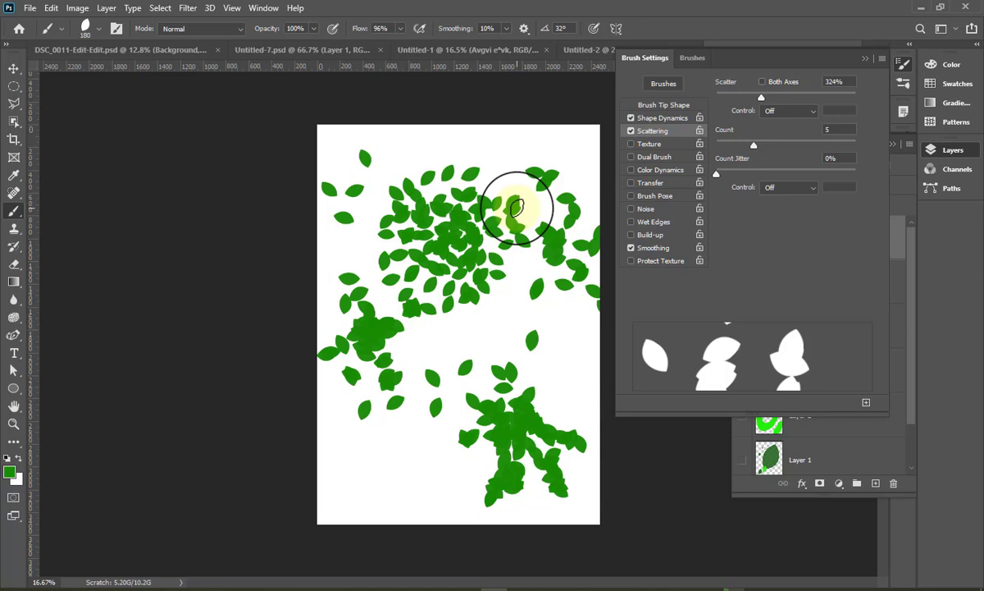
drag(515, 208, 517, 220)
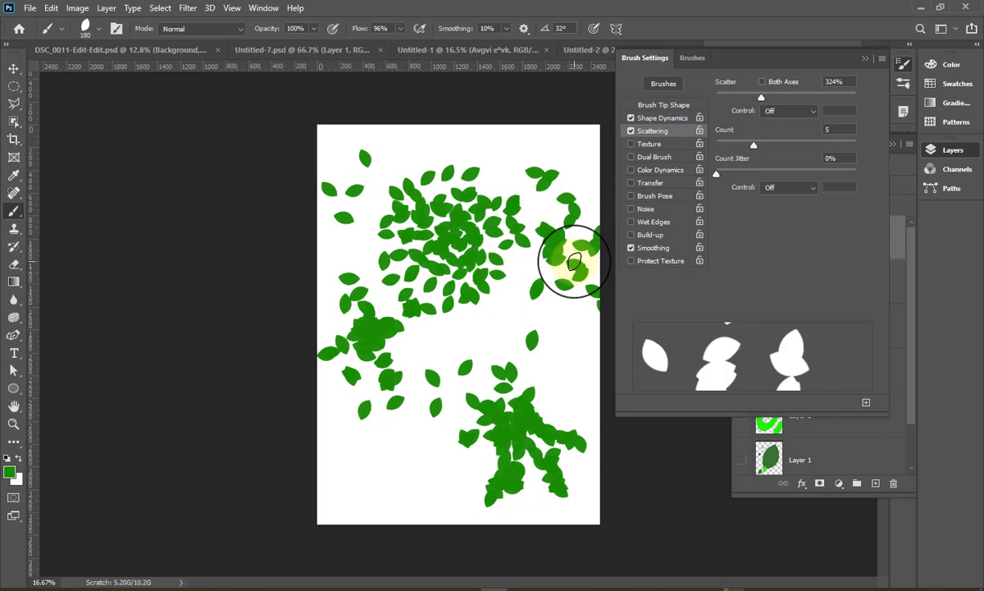
Close Brush Settings, hide Layer 6 and add a new empty Layer 7.
click(865, 65)
click(742, 237)
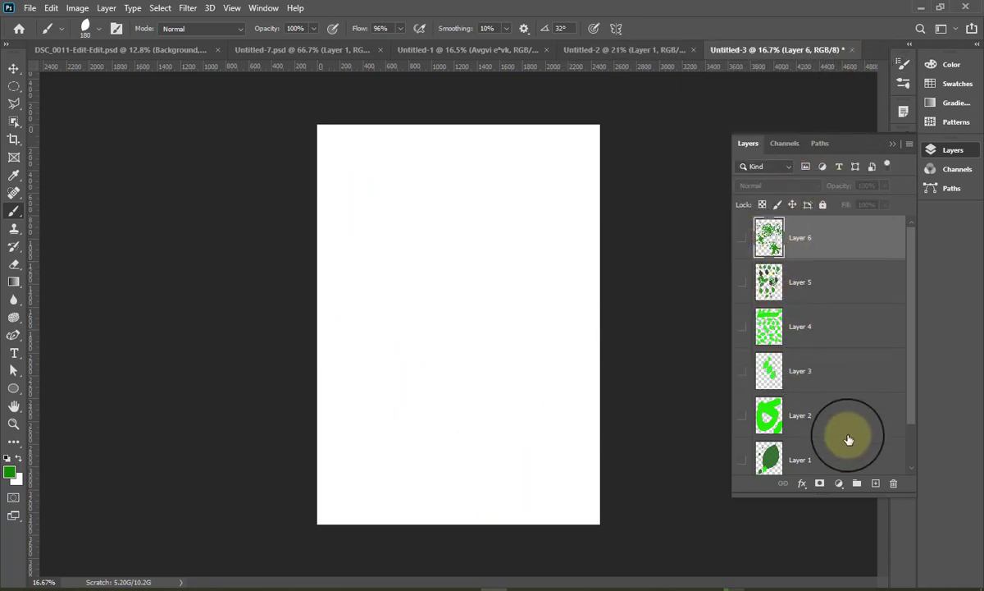
click(875, 483)
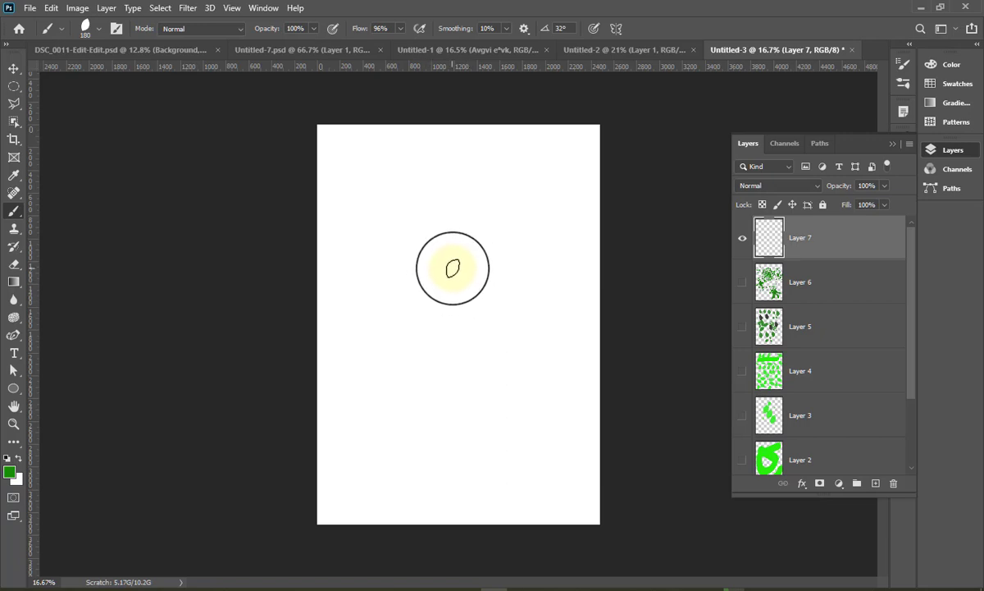
Set the background colour to dark green 2a5504 and the foreground to bright green 40b009.
click(18, 488)
click(725, 325)
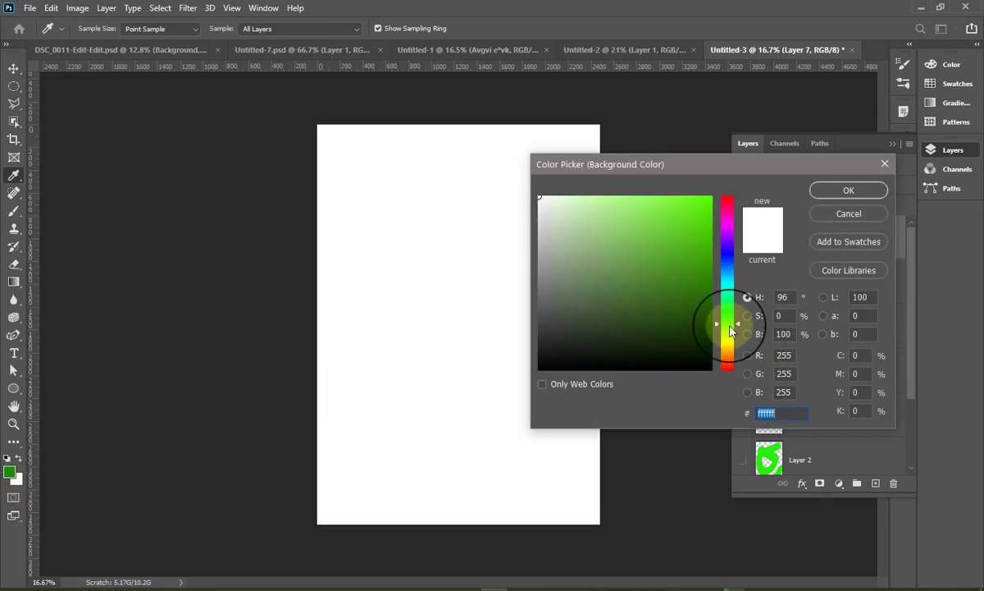
click(711, 309)
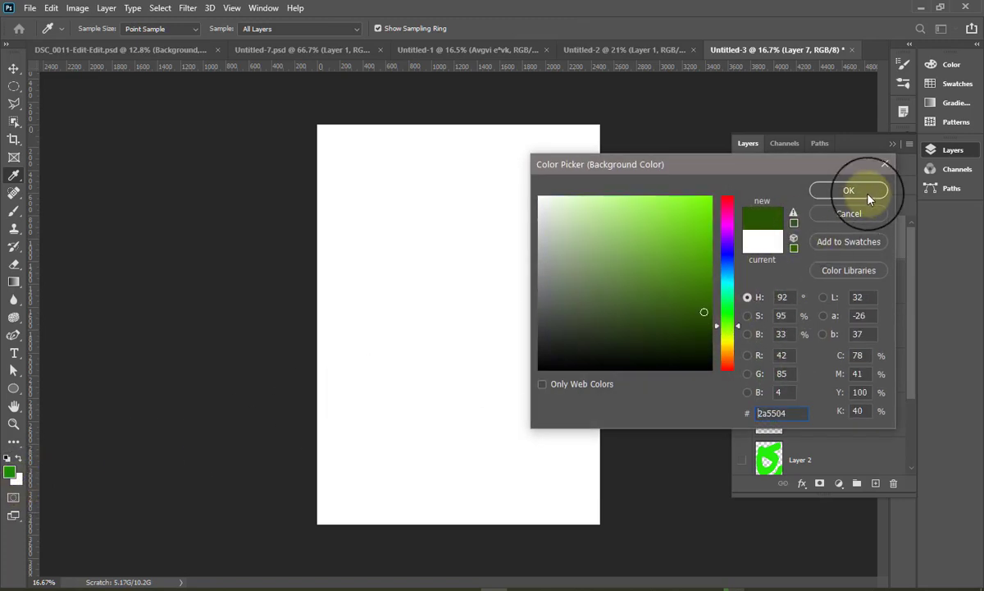
click(847, 191)
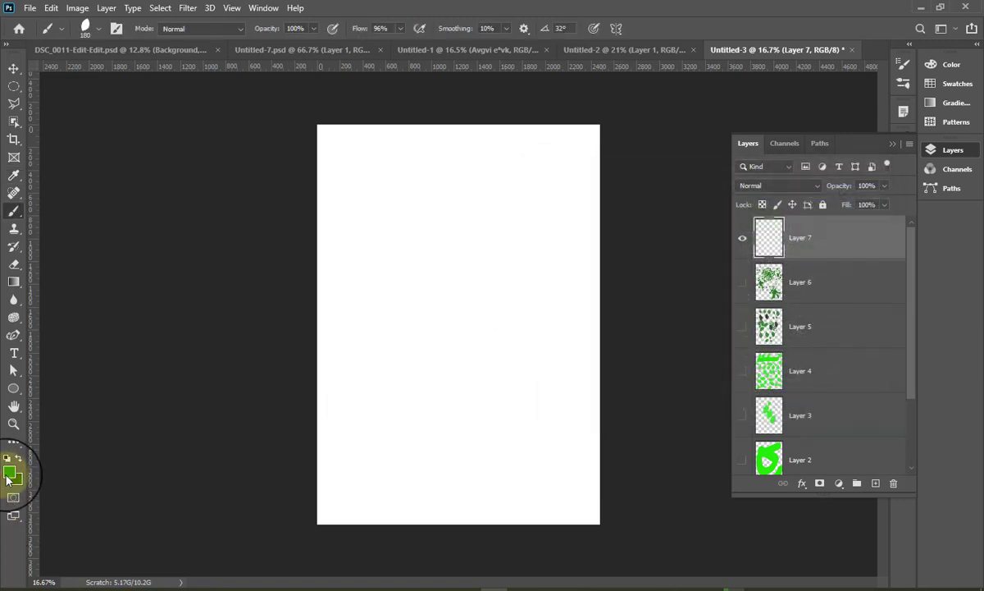
click(8, 479)
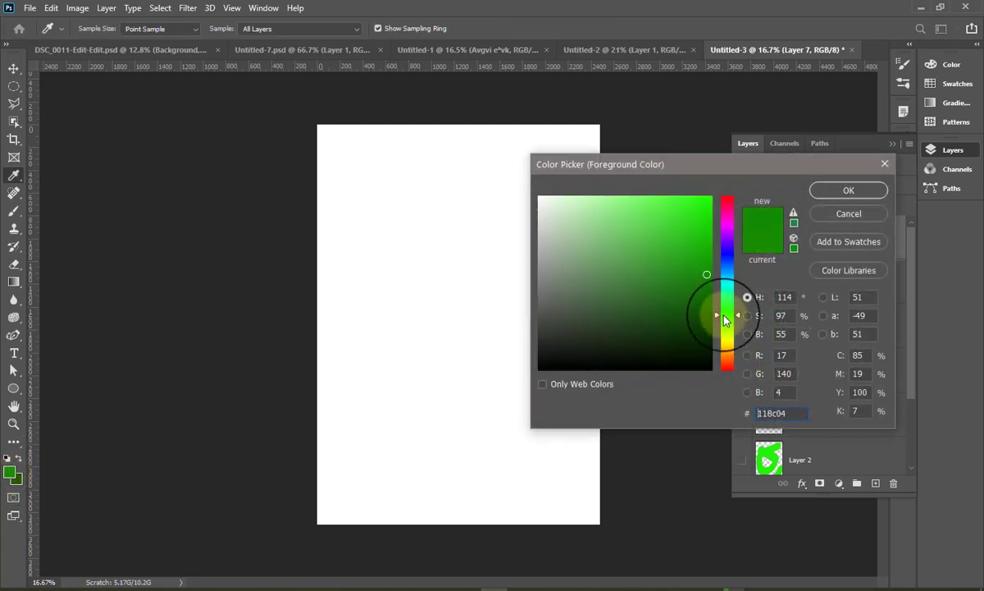
drag(725, 320, 726, 324)
drag(703, 281, 703, 250)
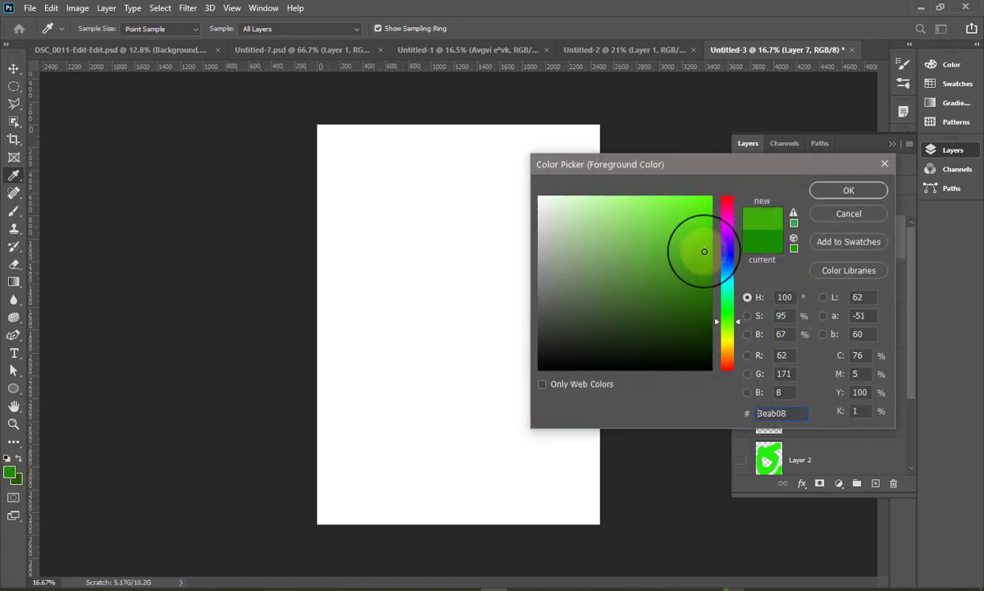
click(836, 192)
Enable Color Dynamics with 0% hue jitter and paint leaves at 0% then 42% foreground/background jitter.
key(b)
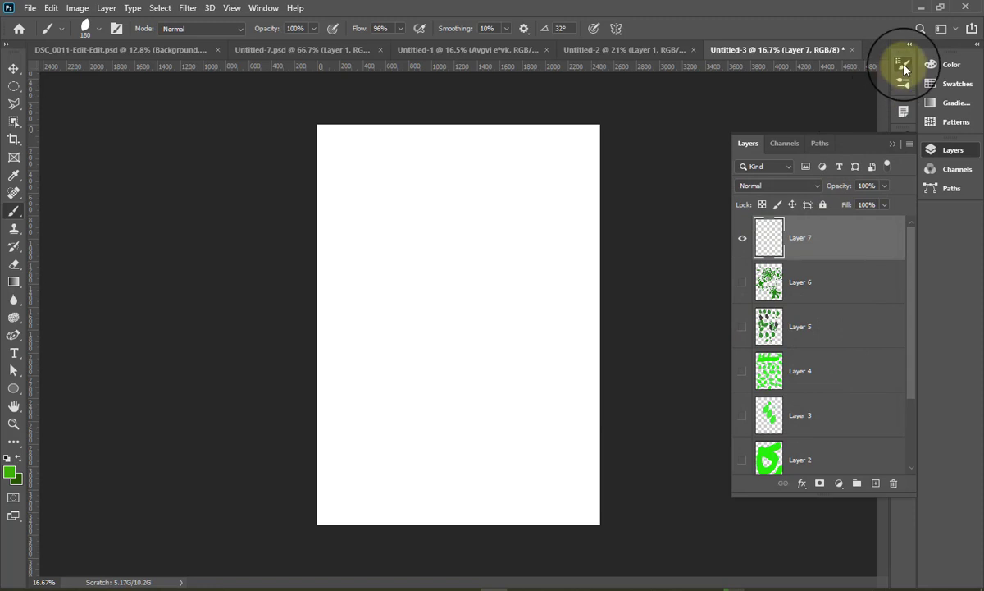
click(904, 64)
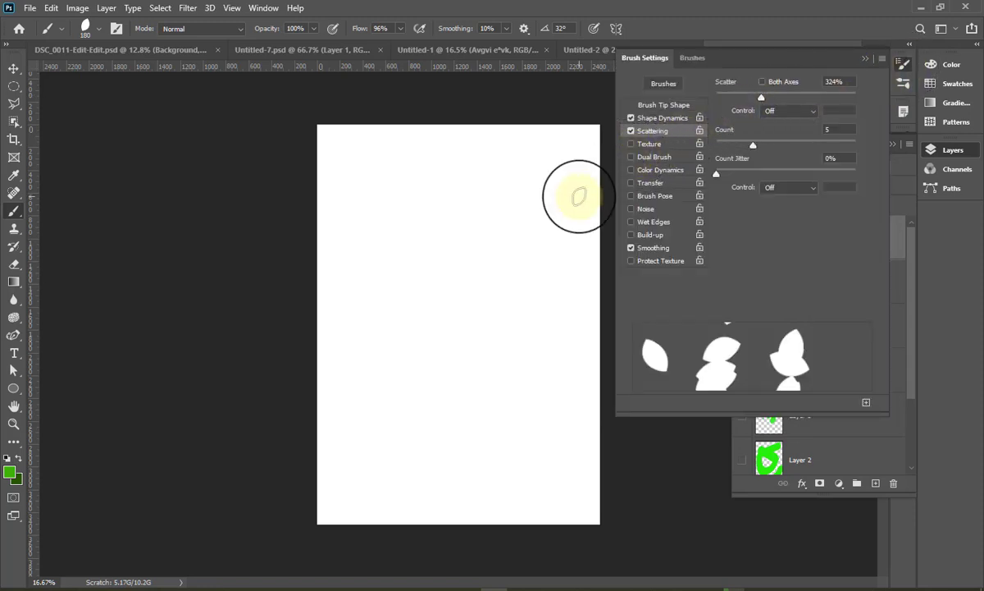
click(648, 170)
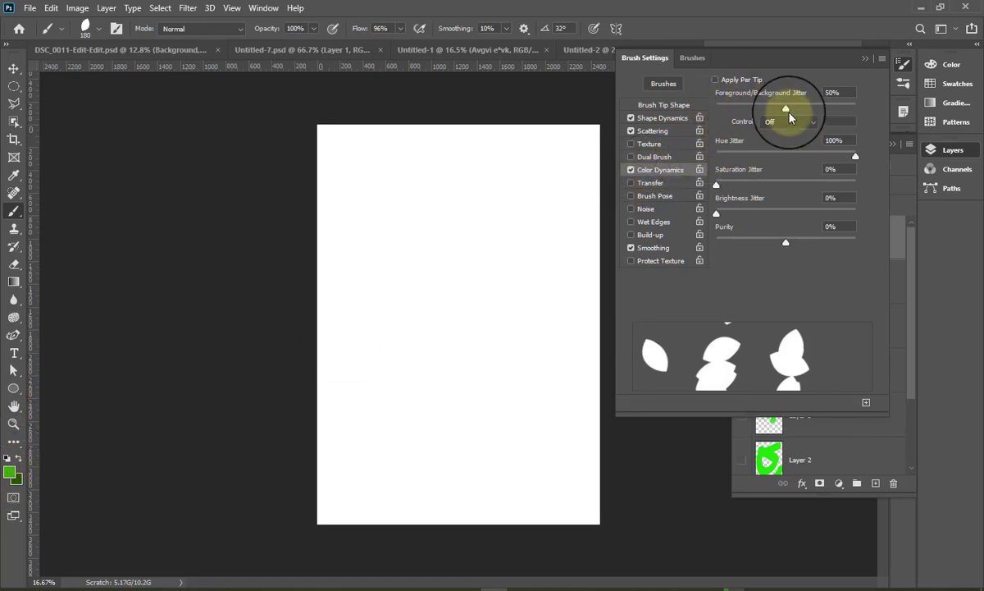
drag(856, 156, 692, 163)
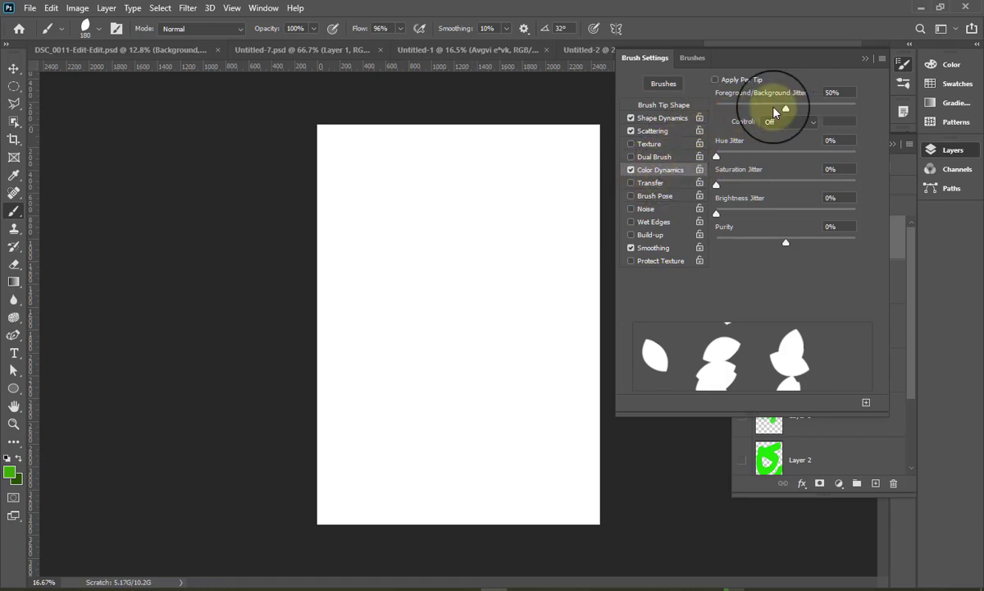
drag(785, 112, 598, 126)
drag(402, 271, 510, 192)
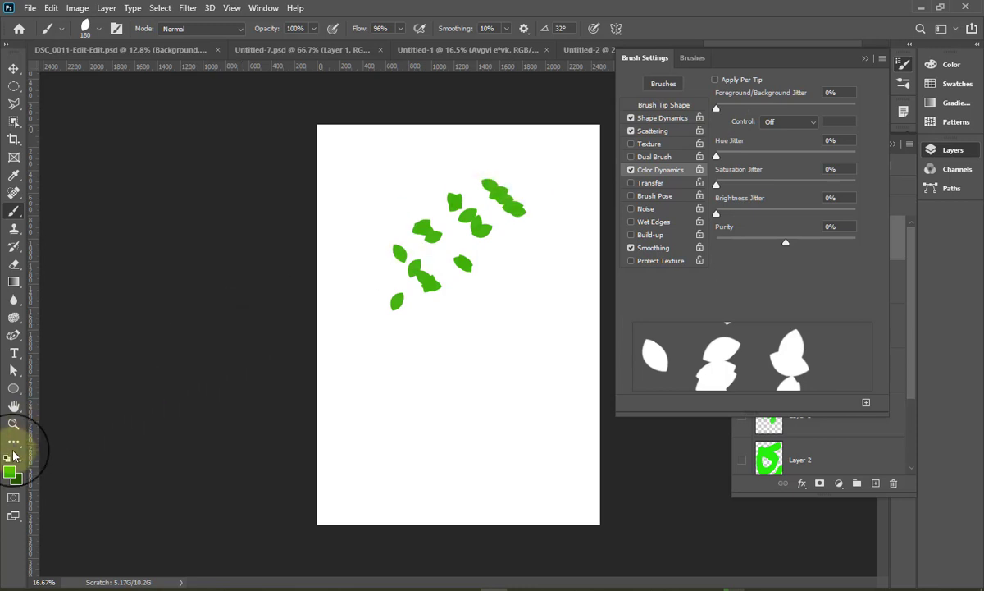
drag(716, 109, 771, 108)
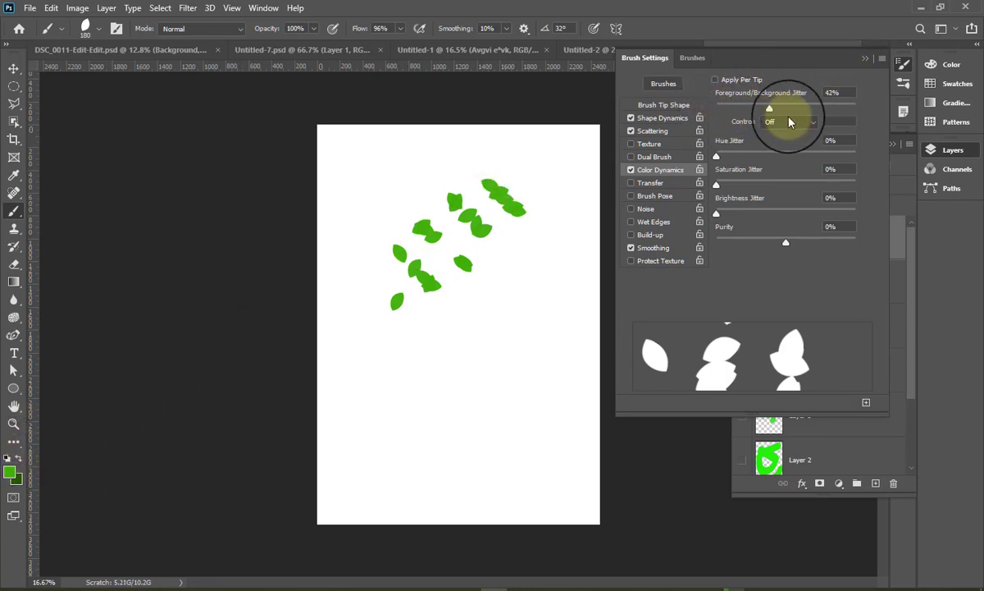
mouse_move(436, 437)
mouse_down()
mouse_move(529, 296)
mouse_move(440, 245)
mouse_move(479, 223)
mouse_up()
Change the foreground colour to light green b2ef3d and paint a stroke of light-green leaves.
click(10, 471)
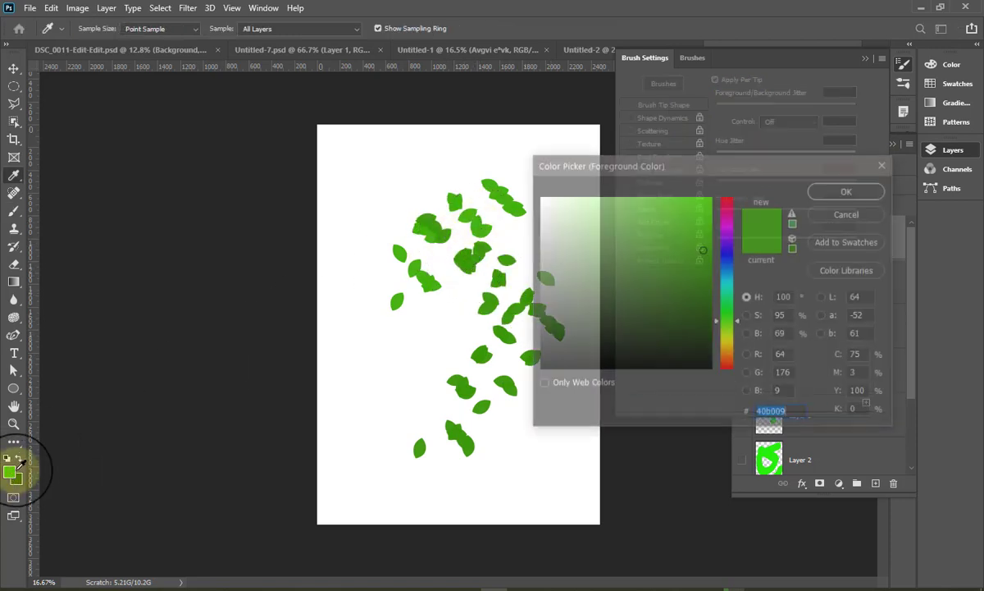
drag(727, 321, 724, 339)
click(668, 206)
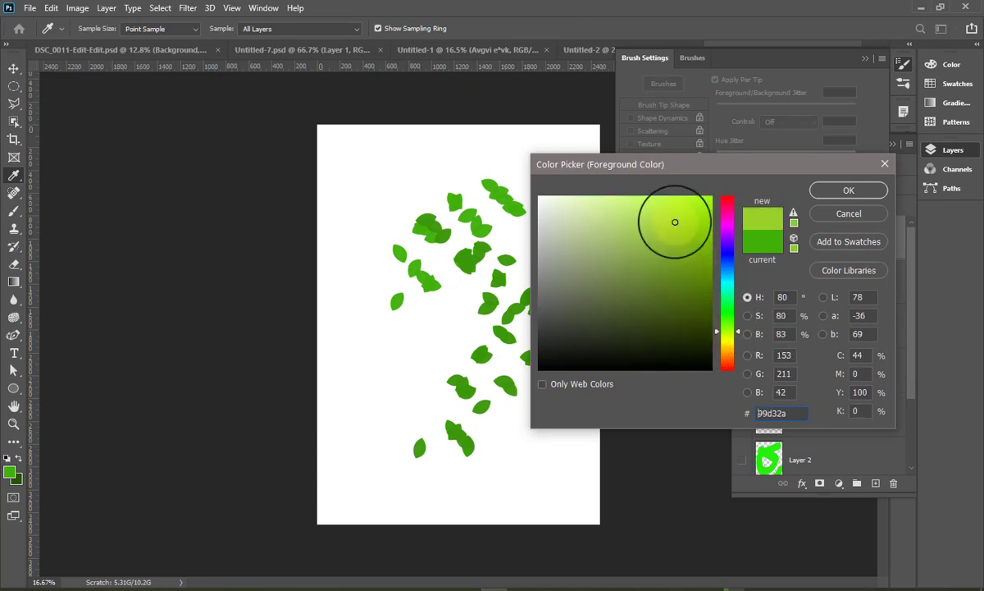
click(823, 189)
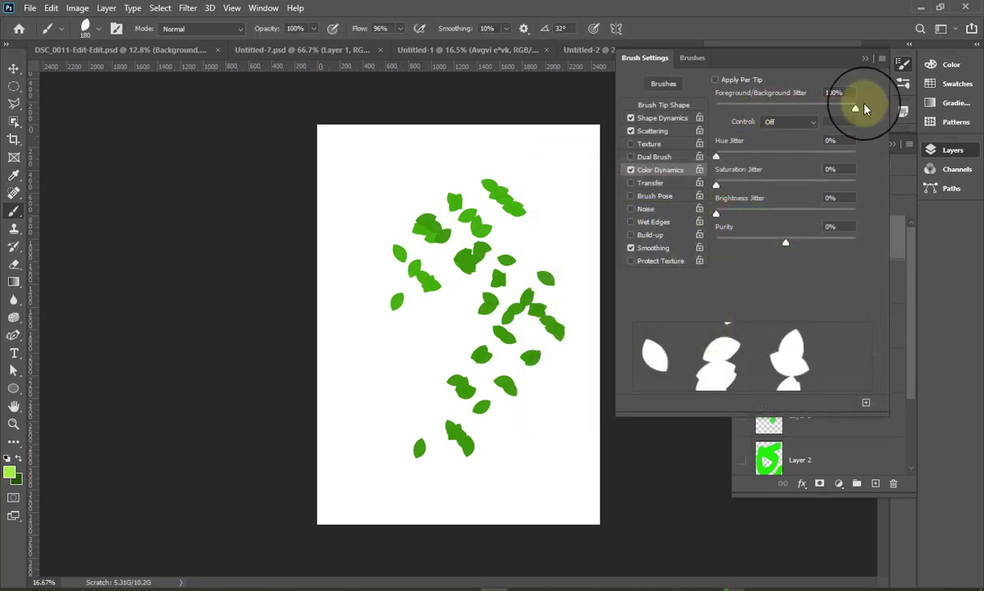
drag(723, 108, 716, 108)
mouse_move(451, 214)
mouse_down()
mouse_move(488, 291)
mouse_move(598, 198)
mouse_up()
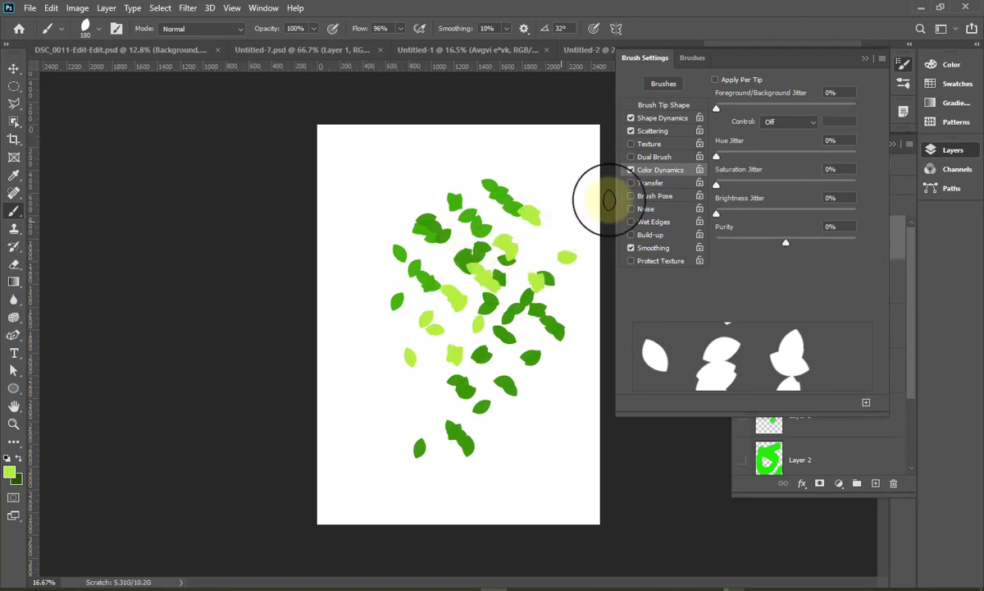
Paint mixed leaves up the left at 100% jitter, then uniform light-green leaves across the top.
drag(717, 107, 870, 114)
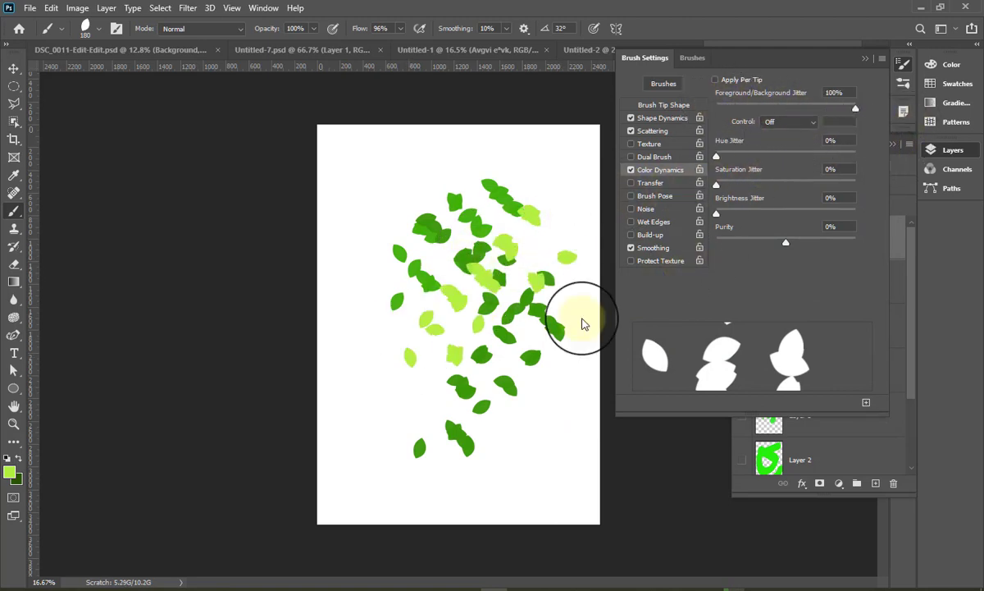
mouse_move(408, 379)
mouse_down()
mouse_move(345, 204)
mouse_move(356, 176)
mouse_up()
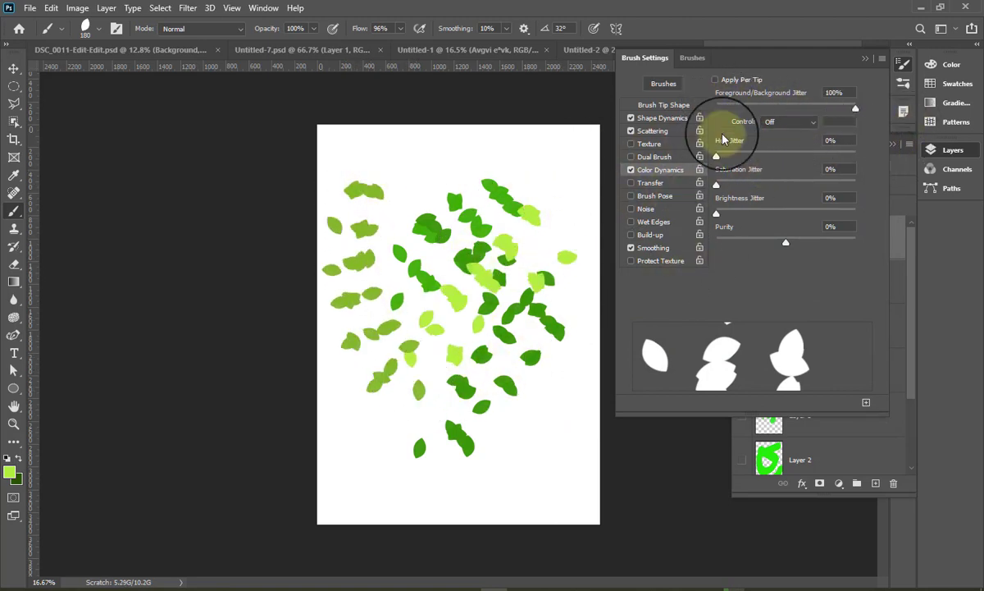
drag(856, 111, 848, 113)
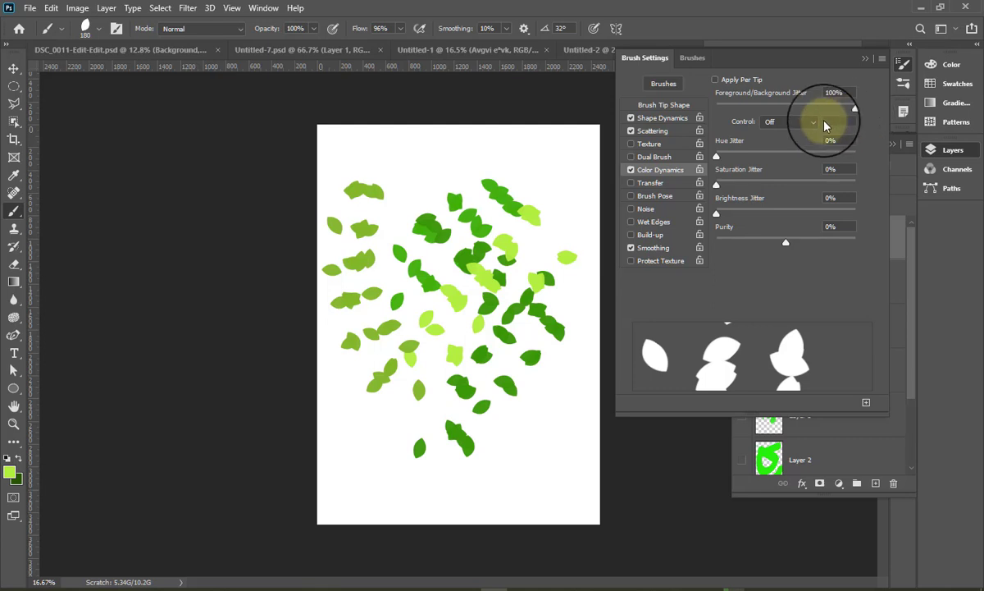
drag(796, 122, 705, 117)
drag(576, 125, 406, 161)
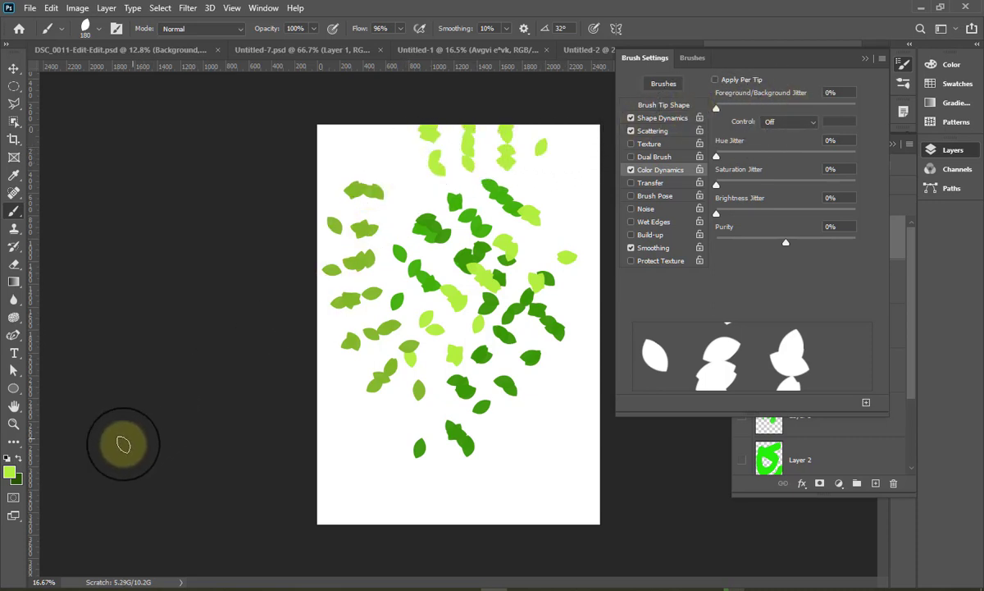
Swap to the dark green and paint dark-green leaves along the top of the canvas.
click(18, 458)
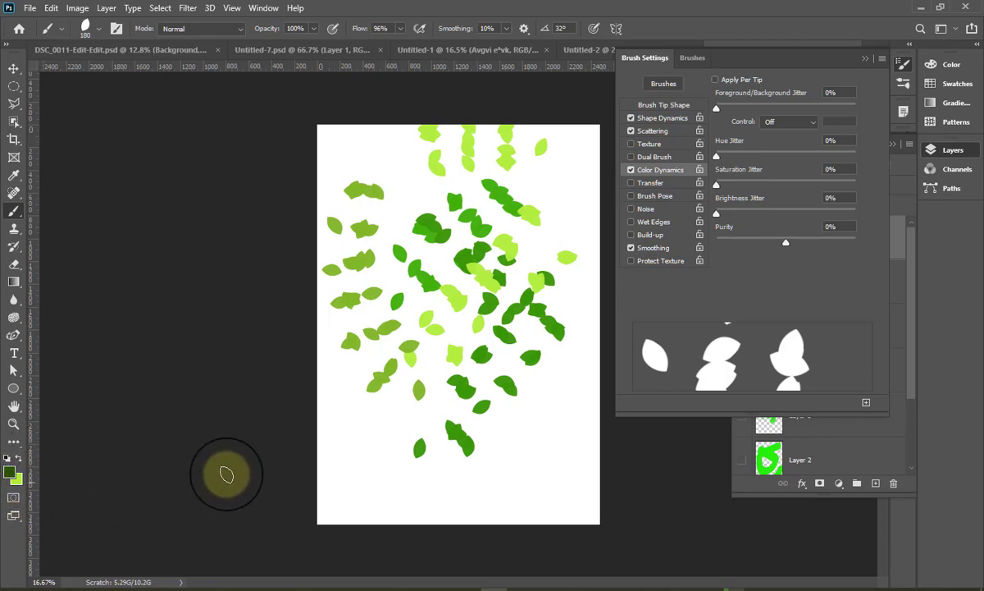
mouse_move(404, 153)
mouse_down()
mouse_move(521, 159)
mouse_move(414, 156)
mouse_up()
key(x)
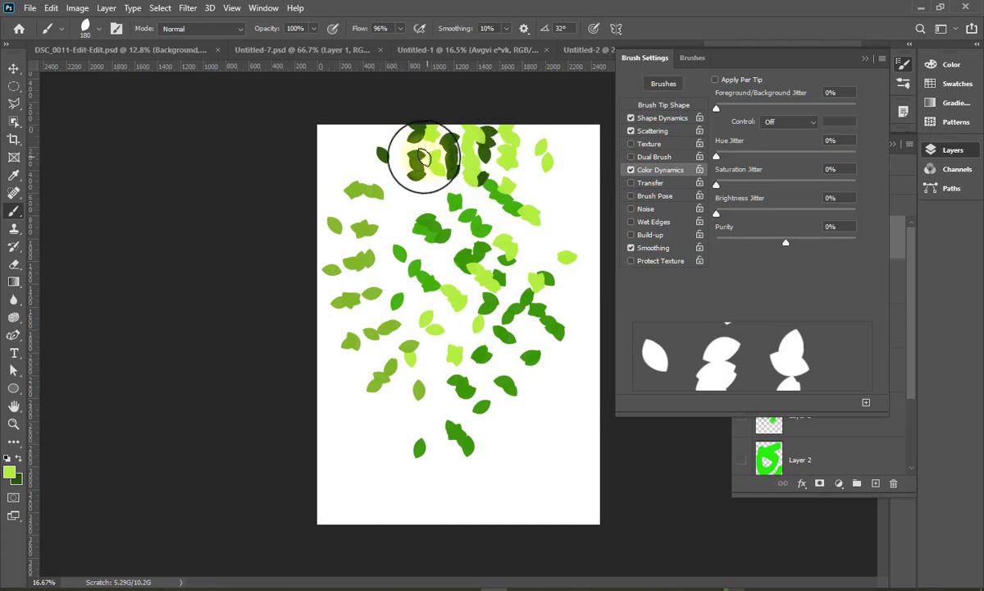
key(x)
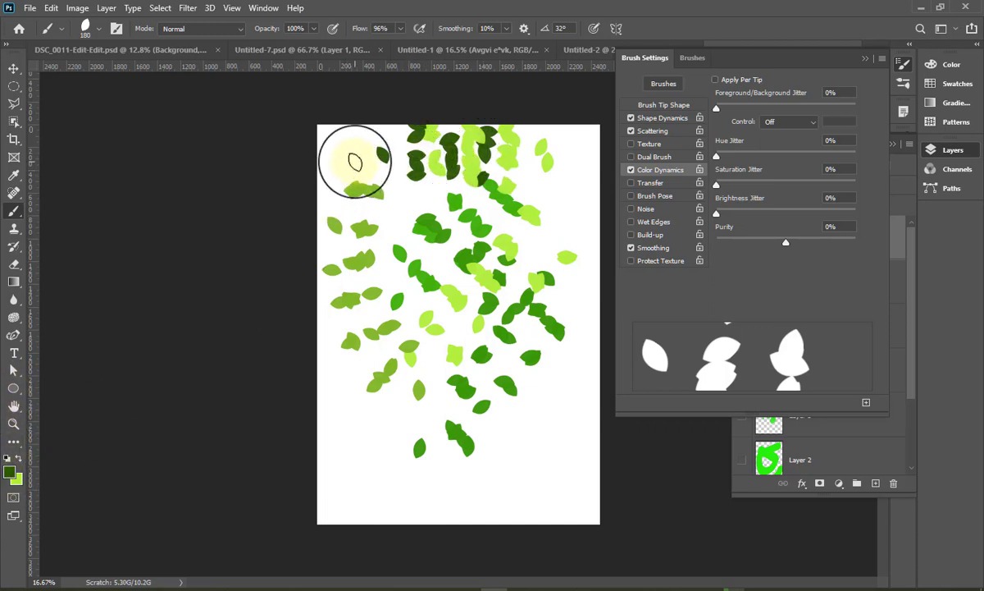
drag(351, 158, 570, 148)
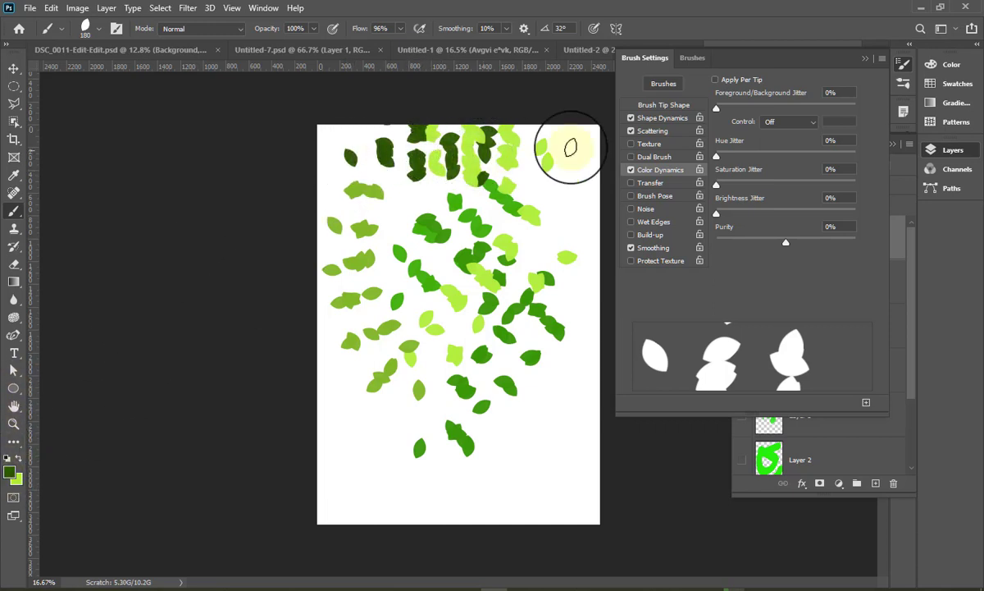
Set foreground/background jitter to 50% and paint a mixed-green leaf trail at the upper right.
drag(716, 111, 780, 110)
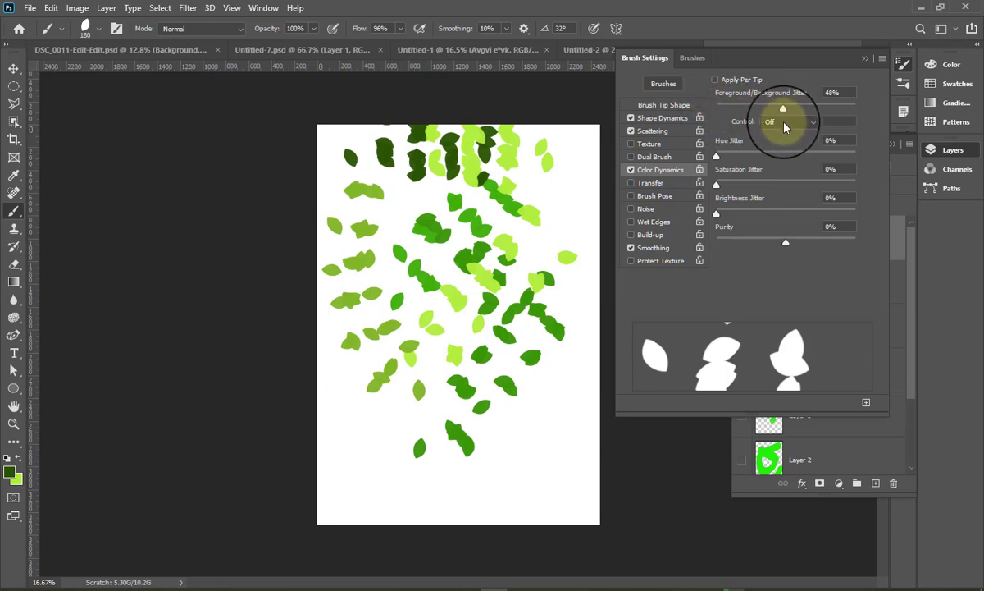
drag(782, 121, 787, 121)
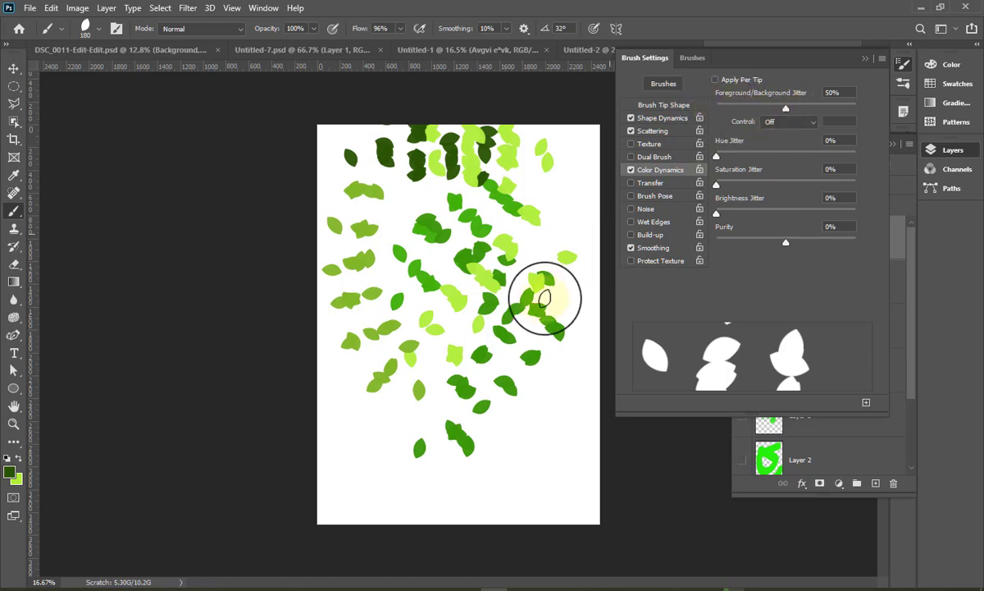
drag(578, 145, 531, 162)
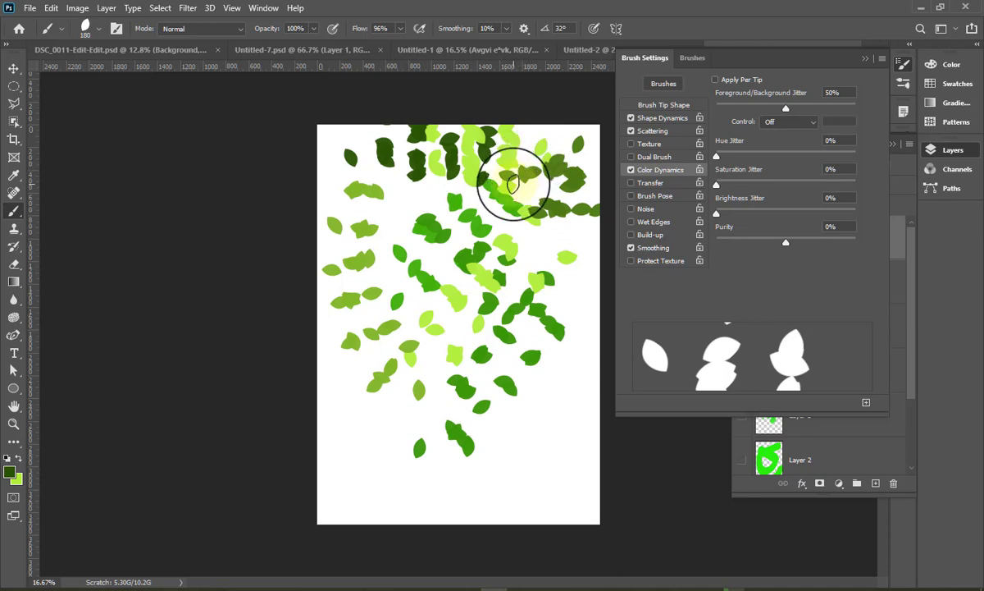
scroll(525, 168, up, 2)
Pan to the canvas top and paint mixed leaves with foreground/background jitter around 77%.
scroll(516, 174, up, 2)
scroll(525, 164, up, 2)
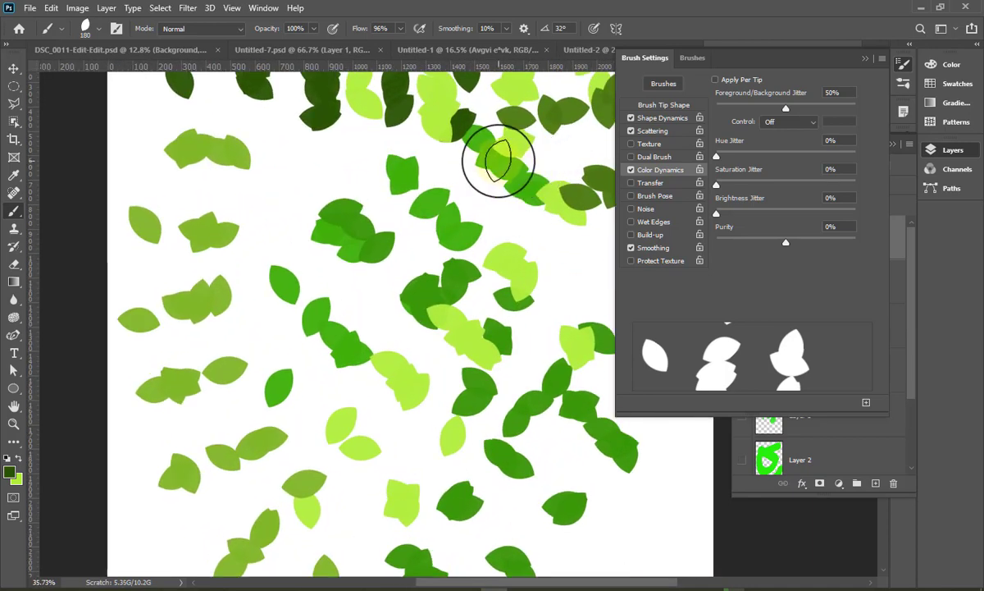
scroll(498, 161, up, 1)
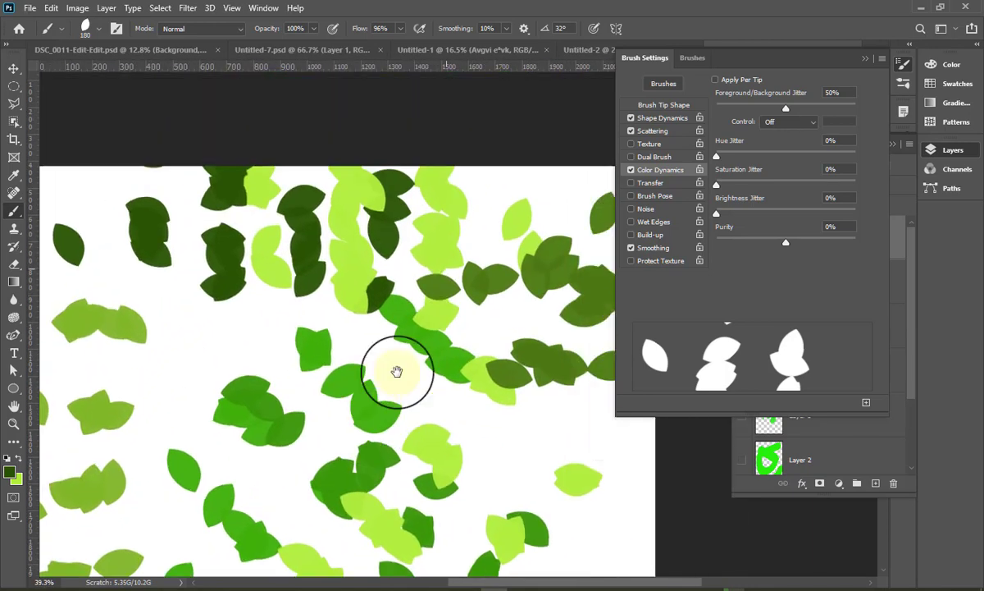
drag(482, 187, 386, 378)
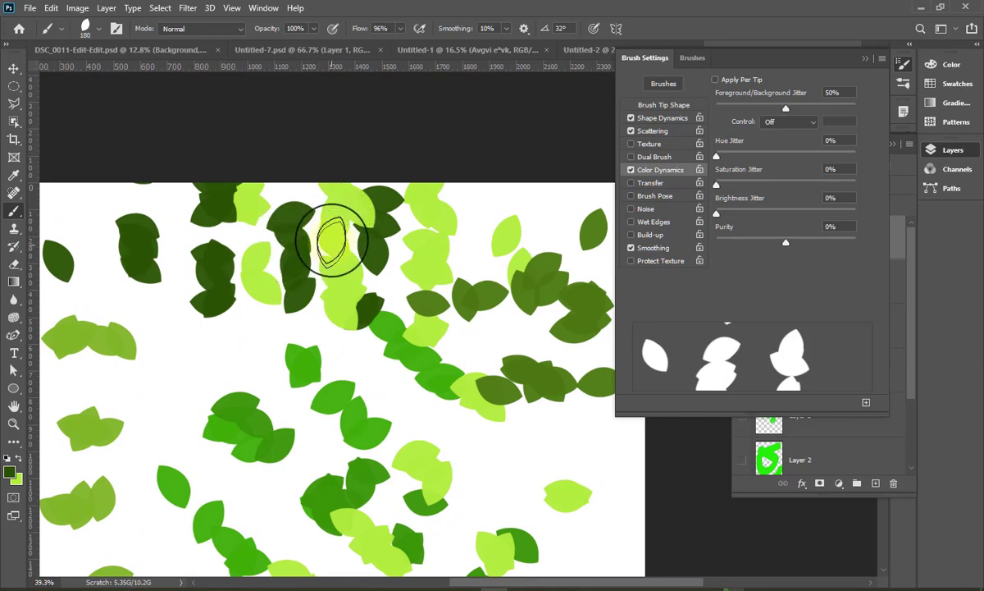
mouse_move(332, 244)
mouse_down()
mouse_move(466, 319)
mouse_move(486, 286)
mouse_move(492, 311)
mouse_move(466, 301)
mouse_move(514, 316)
mouse_up()
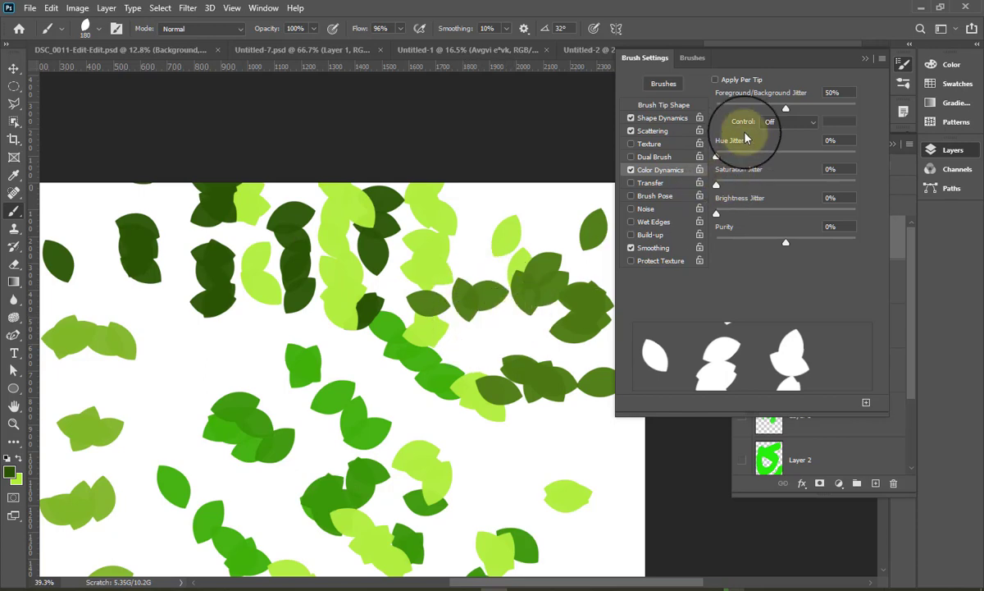
drag(786, 108, 824, 109)
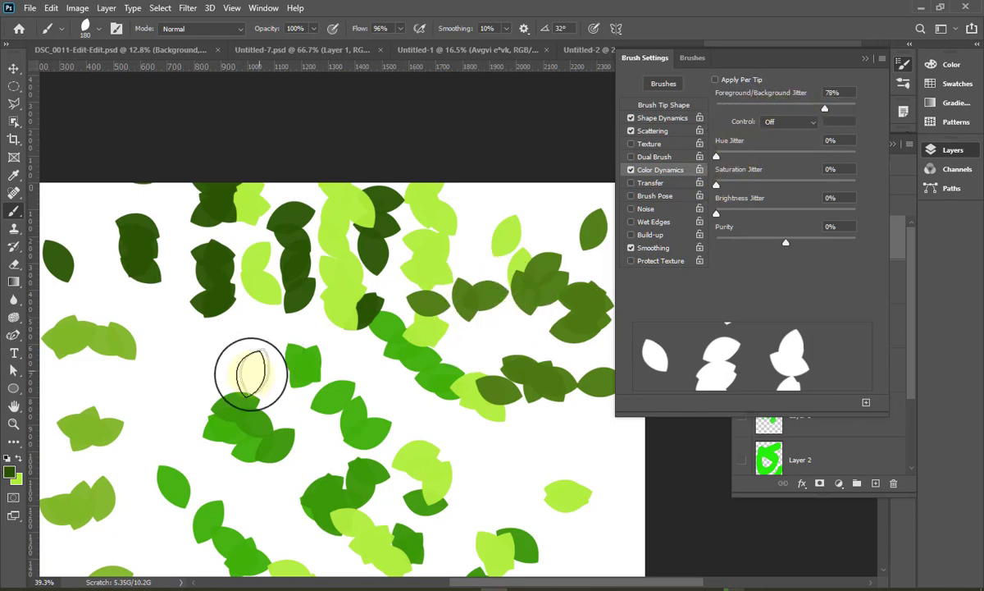
mouse_move(193, 371)
mouse_down()
mouse_move(143, 369)
mouse_move(277, 370)
mouse_move(213, 374)
mouse_move(181, 323)
mouse_move(145, 352)
mouse_move(236, 328)
mouse_up()
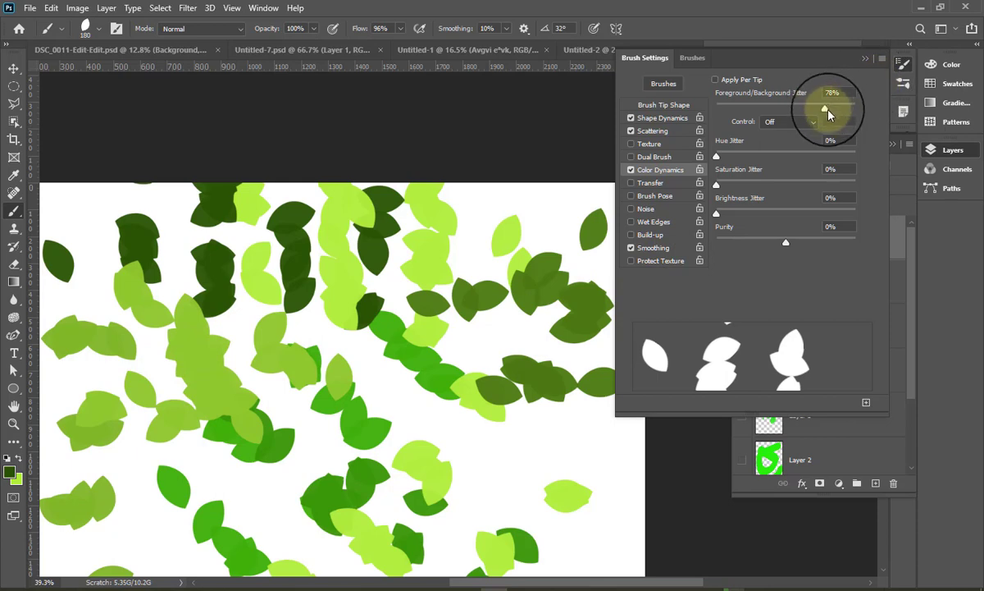
Lower foreground/background jitter to 33% and paint more dark-green and pale leaves.
drag(824, 108, 752, 111)
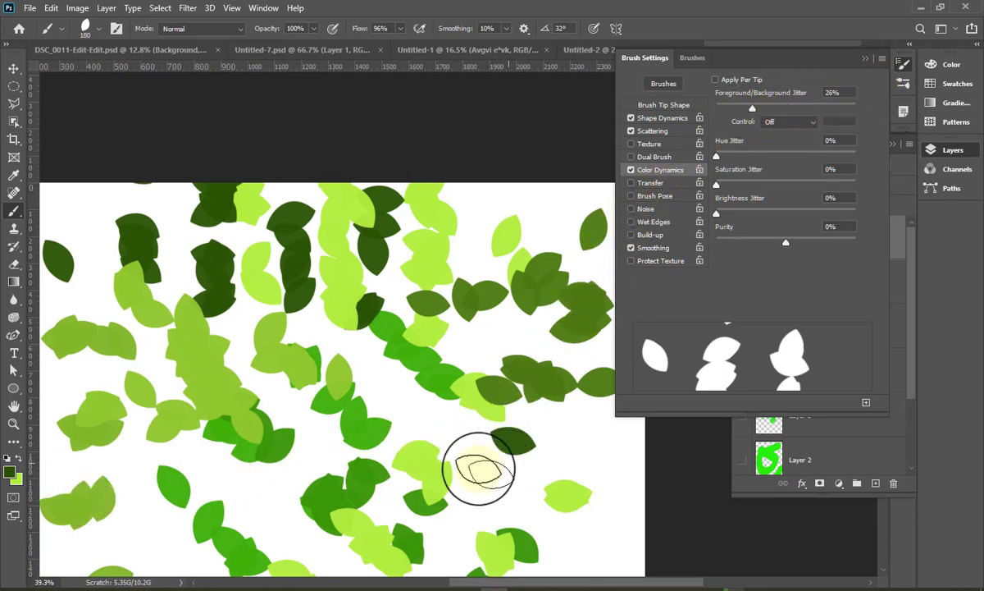
mouse_move(483, 461)
mouse_down()
mouse_move(440, 412)
mouse_move(483, 352)
mouse_up()
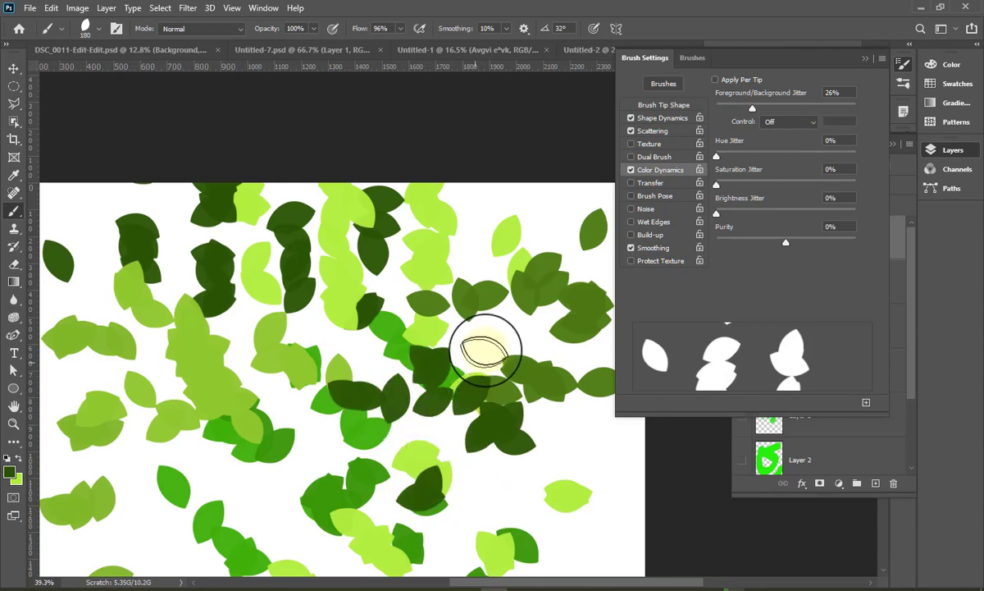
drag(753, 107, 762, 108)
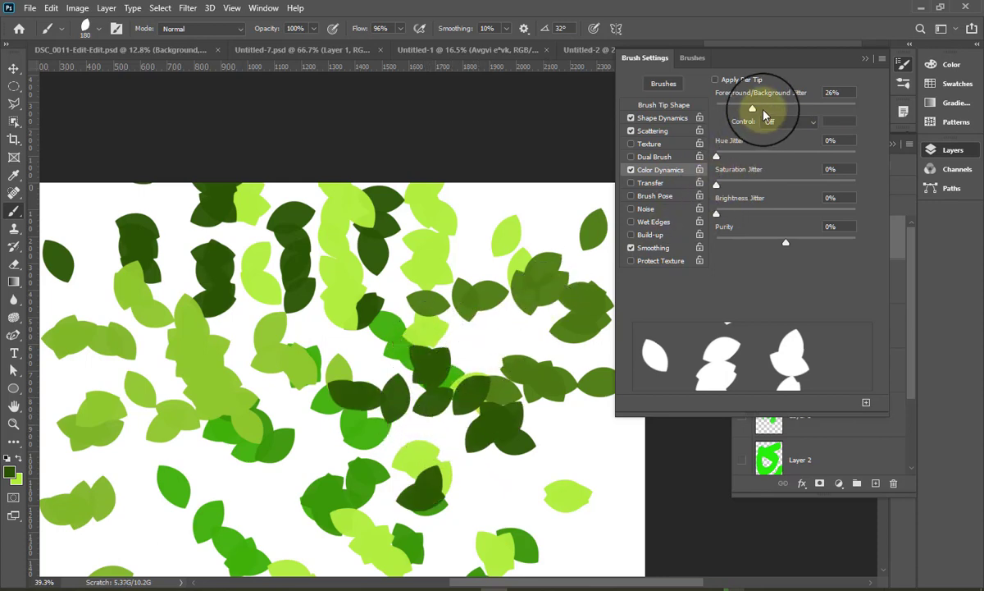
mouse_move(566, 218)
mouse_down()
mouse_move(365, 336)
mouse_move(260, 334)
mouse_up()
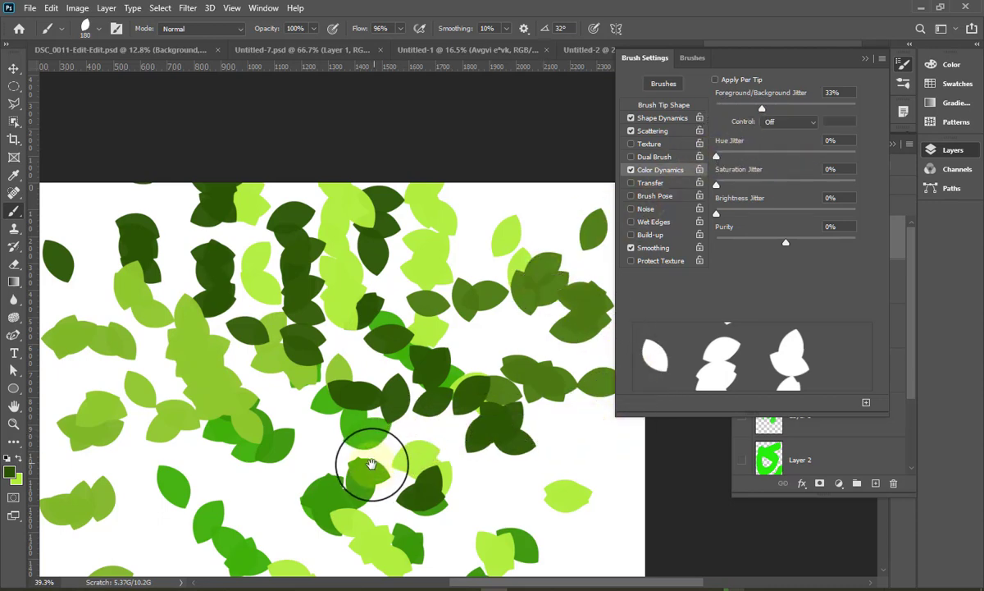
mouse_move(385, 362)
mouse_down()
mouse_move(400, 292)
mouse_move(347, 317)
mouse_move(319, 389)
mouse_move(323, 255)
mouse_up()
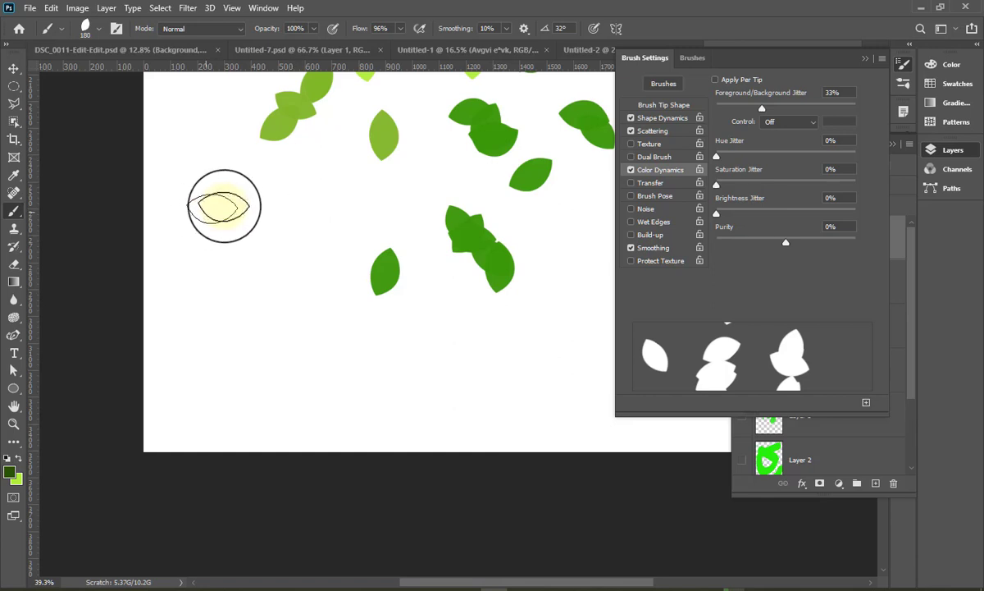
Paint upper leaves, then test a low hue jitter of about 2-8% with a lower-right trail.
mouse_move(220, 201)
mouse_down()
mouse_move(358, 165)
mouse_move(395, 170)
mouse_up()
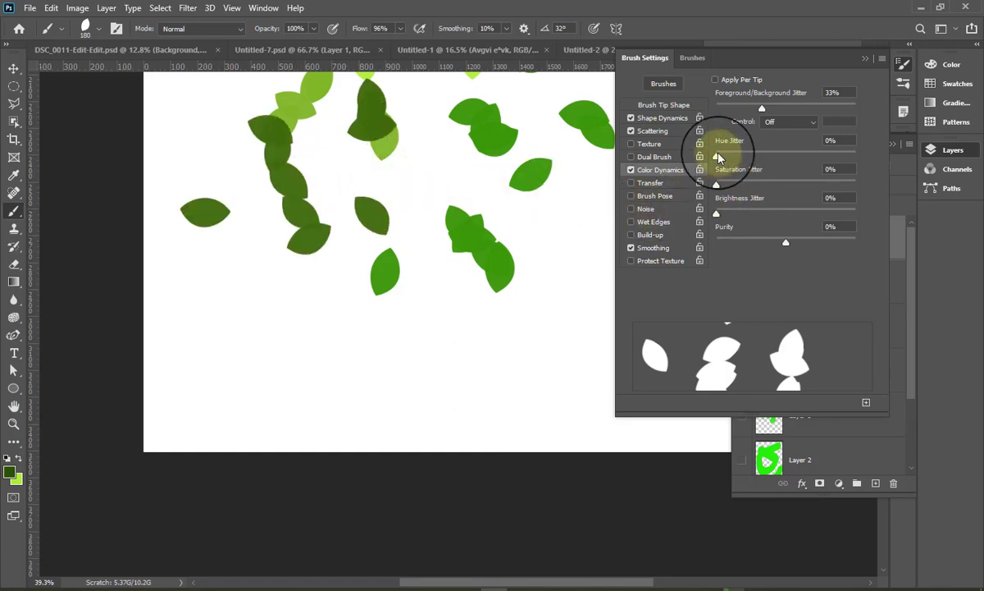
drag(730, 156, 719, 156)
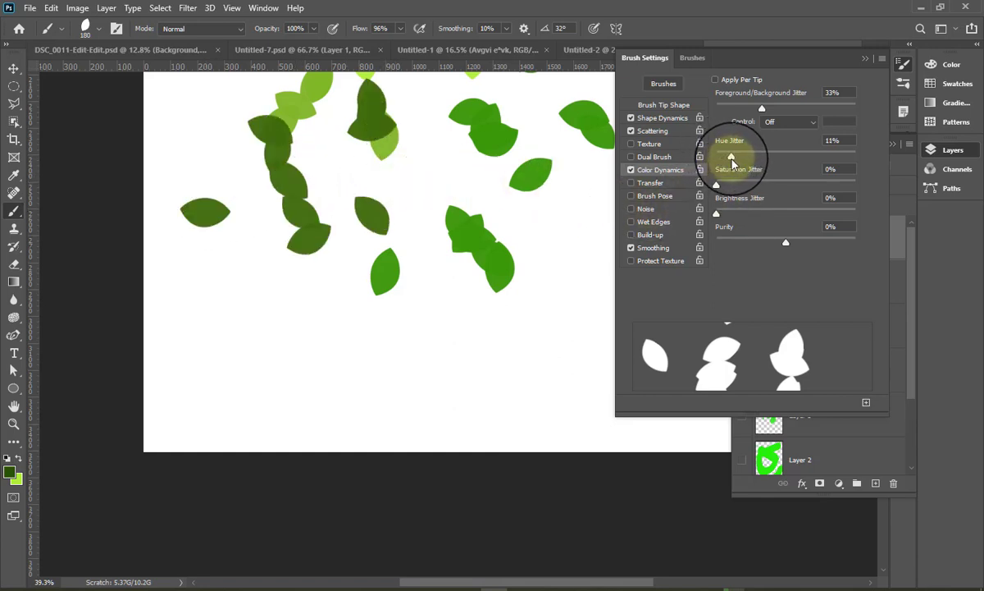
mouse_move(230, 374)
mouse_down()
mouse_move(288, 344)
mouse_move(295, 312)
mouse_move(246, 285)
mouse_move(356, 336)
mouse_move(325, 249)
mouse_move(263, 263)
mouse_move(396, 259)
mouse_up()
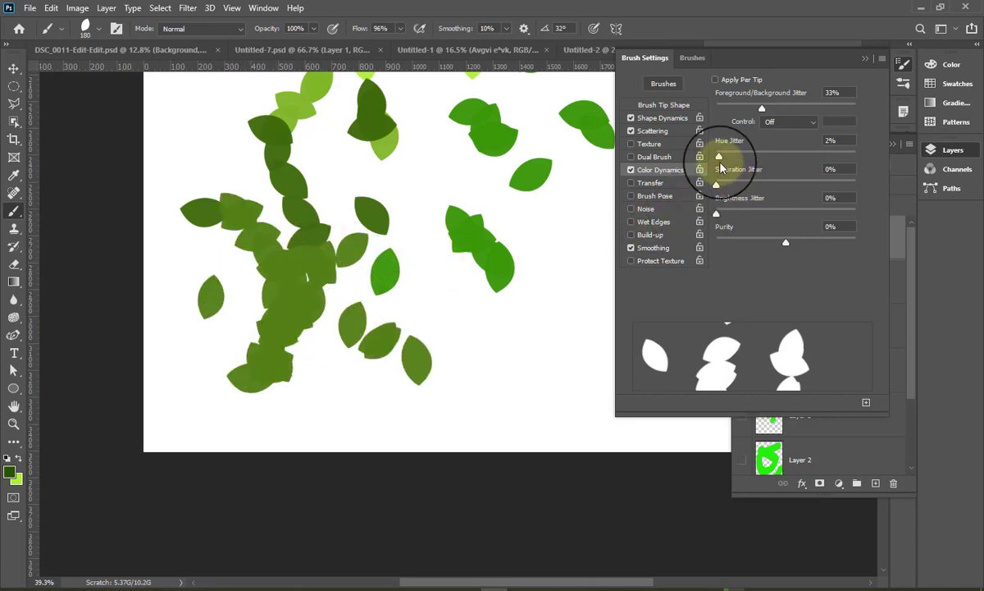
drag(721, 156, 727, 156)
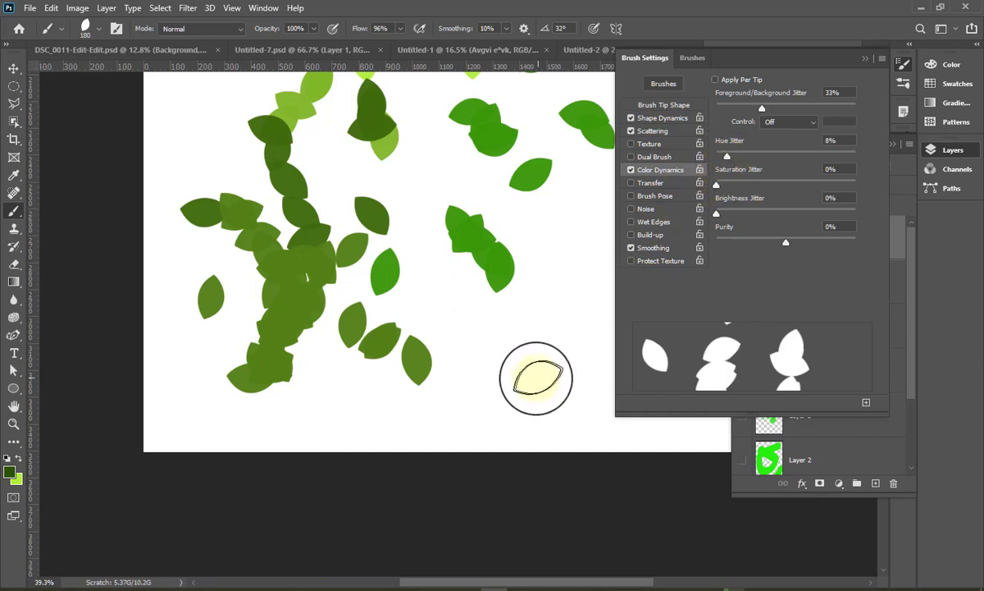
click(508, 342)
mouse_move(509, 343)
mouse_down()
mouse_move(554, 301)
mouse_move(510, 301)
mouse_move(527, 347)
mouse_move(544, 275)
mouse_move(574, 276)
mouse_up()
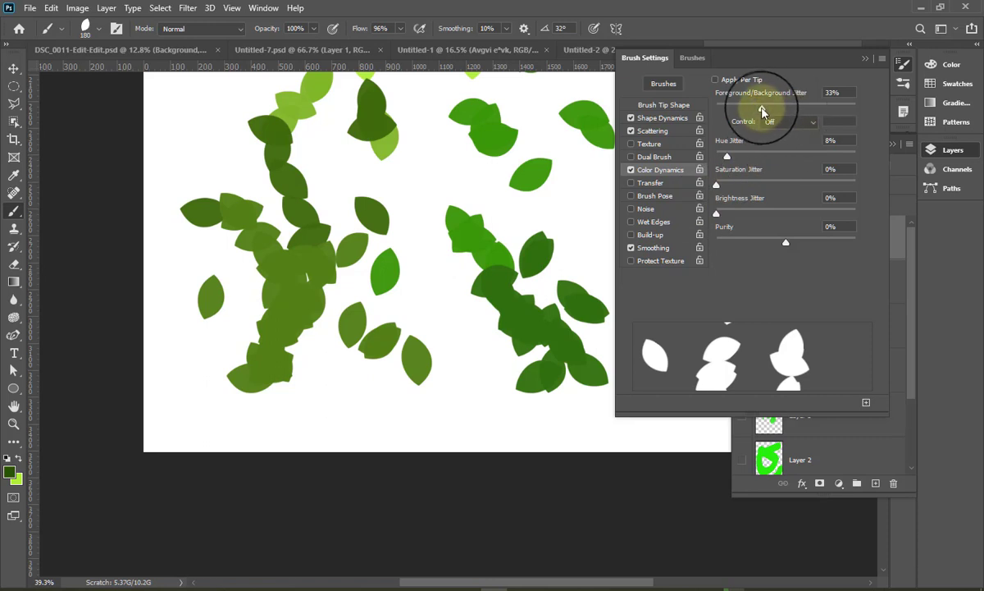
Set foreground/background jitter to 46%, raise hue jitter to 25% then 53%, painting leaves each time.
drag(780, 113, 785, 113)
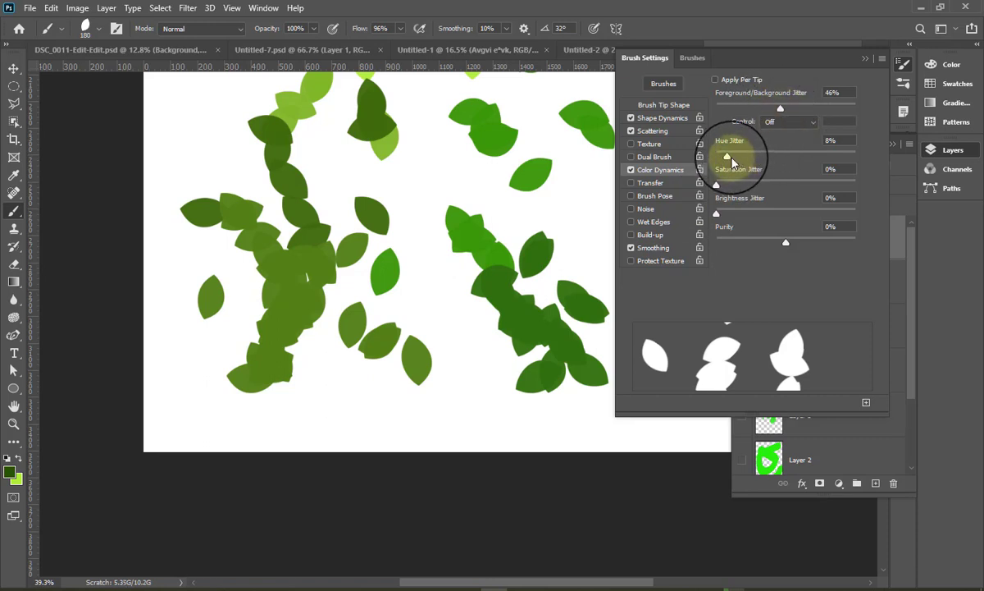
drag(728, 158, 754, 158)
mouse_move(407, 407)
mouse_down()
mouse_move(362, 396)
mouse_move(451, 351)
mouse_move(407, 347)
mouse_move(439, 333)
mouse_move(424, 297)
mouse_up()
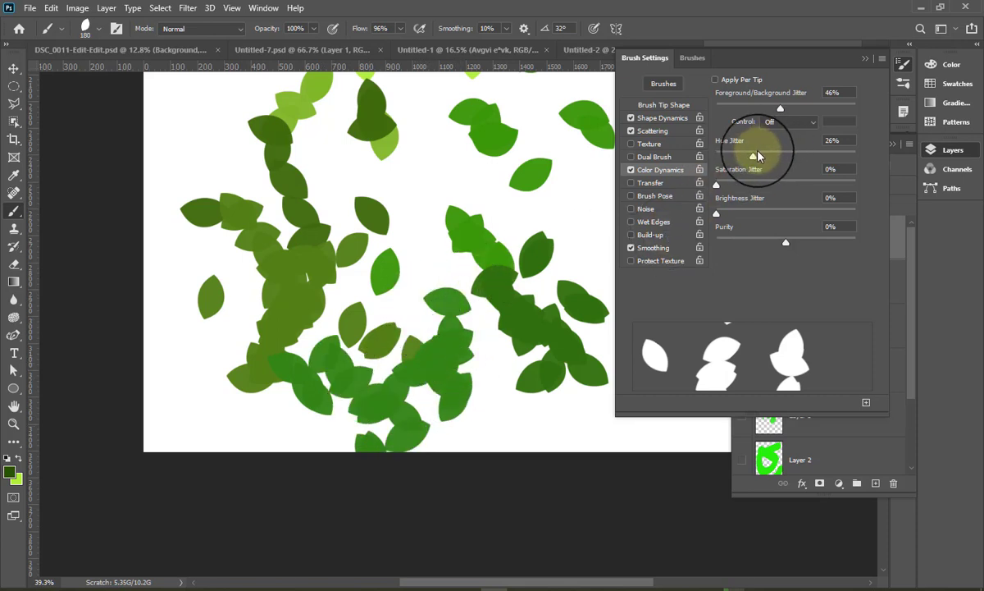
mouse_move(758, 156)
mouse_down()
mouse_move(726, 155)
mouse_move(791, 156)
mouse_up()
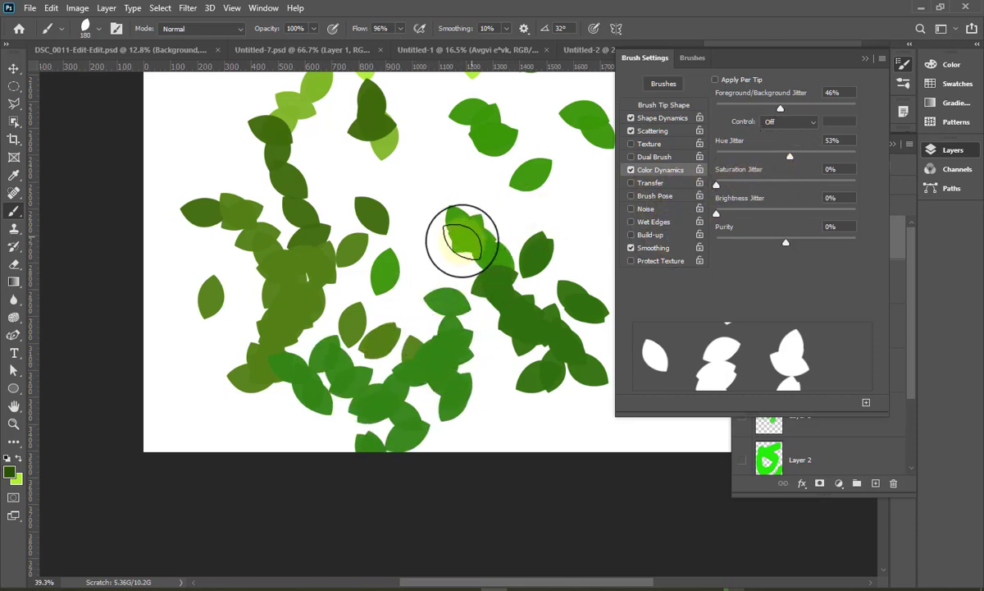
drag(341, 268, 99, 333)
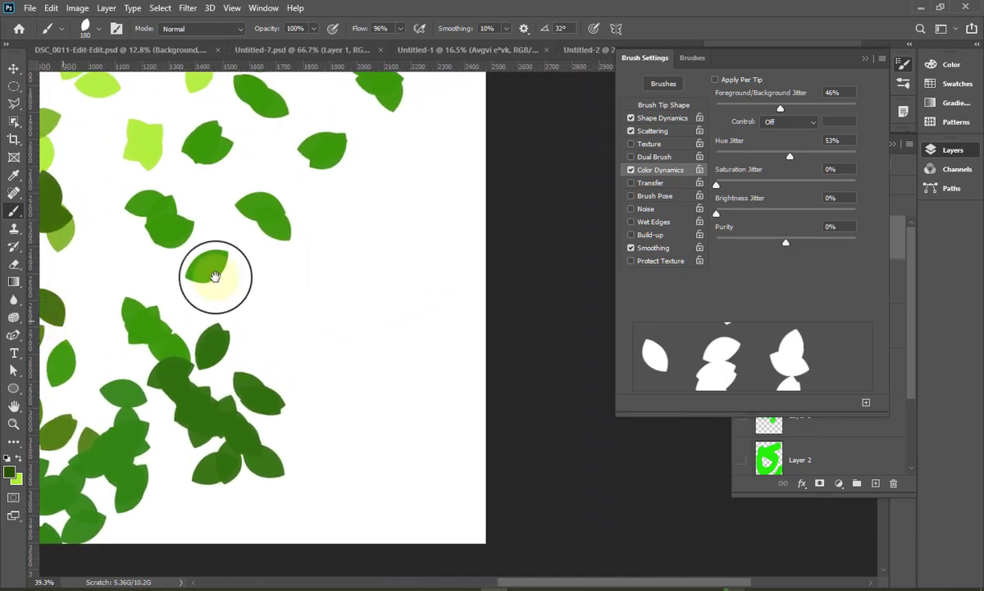
drag(214, 277, 216, 276)
click(438, 145)
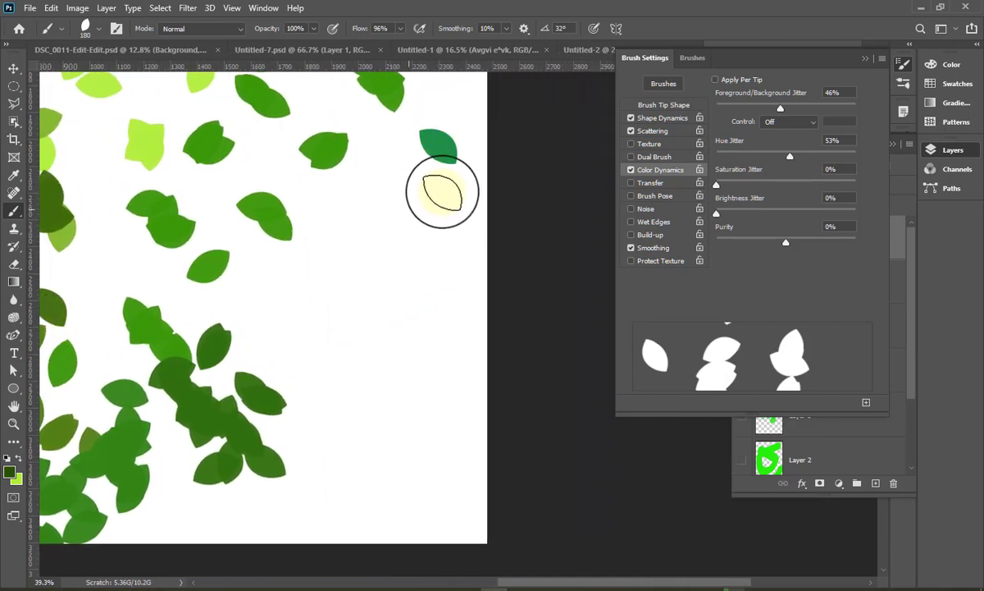
mouse_move(442, 192)
mouse_down()
mouse_move(374, 202)
mouse_move(583, 176)
mouse_up()
Paint blue leaves at 73% hue jitter, then teal leaves at 66%.
drag(789, 155, 819, 157)
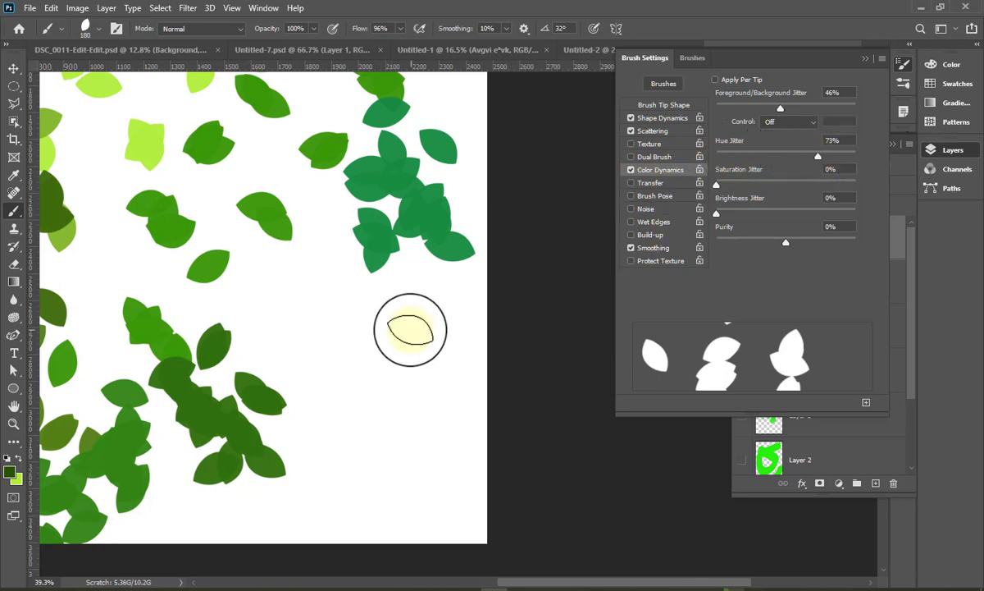
click(407, 329)
drag(343, 305, 377, 316)
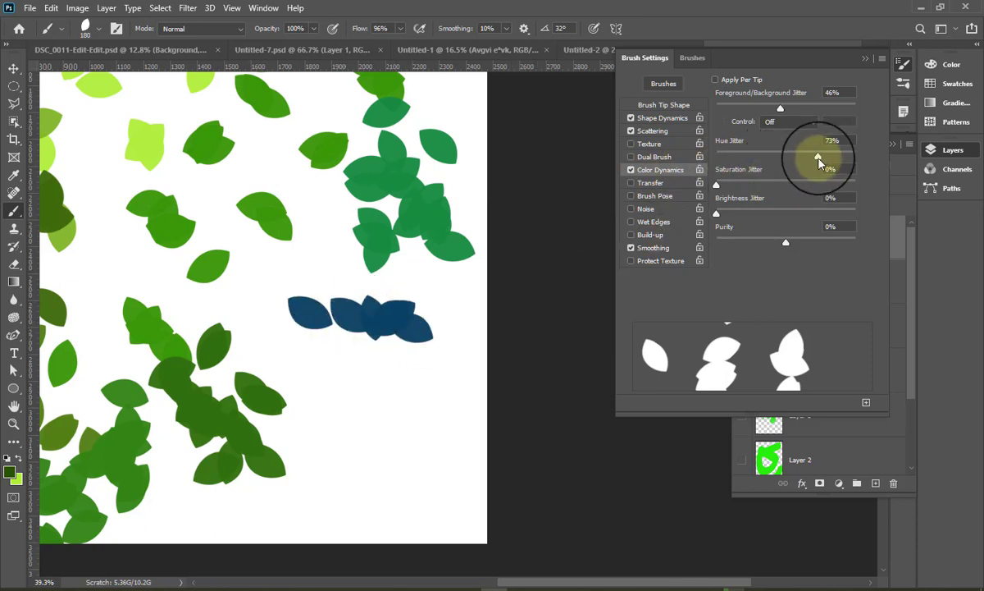
drag(808, 167, 808, 158)
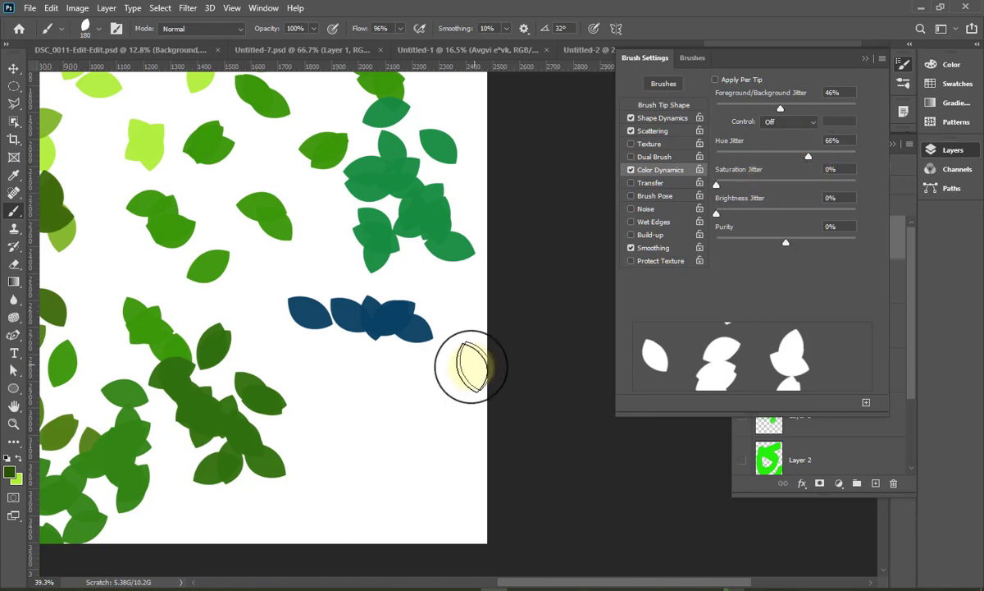
click(464, 373)
mouse_move(375, 379)
mouse_down()
mouse_move(433, 362)
mouse_move(441, 330)
mouse_up()
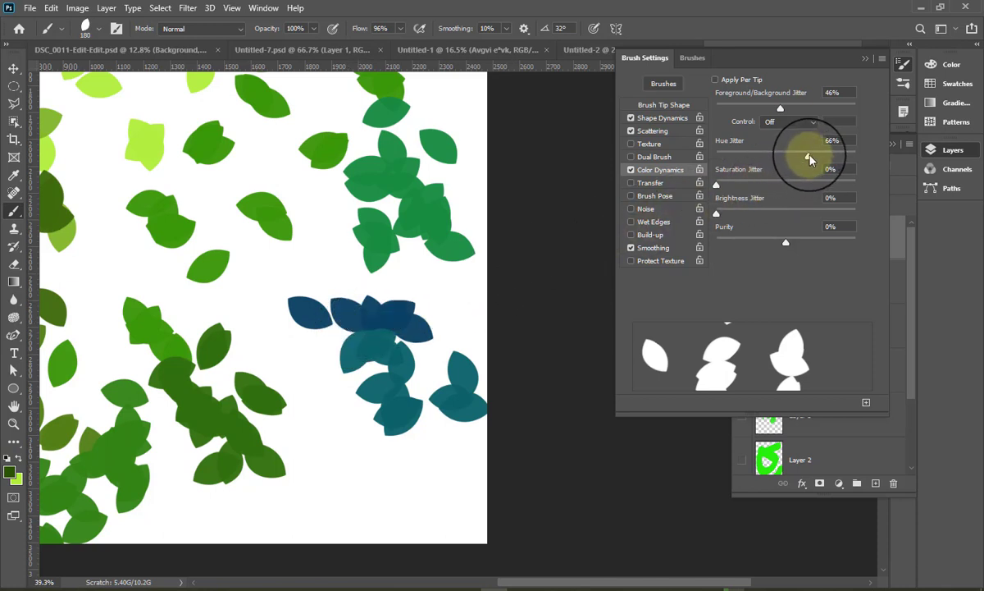
Push hue jitter to 99% and paint multicoloured leaves over the blue ones.
drag(849, 166, 854, 160)
click(394, 464)
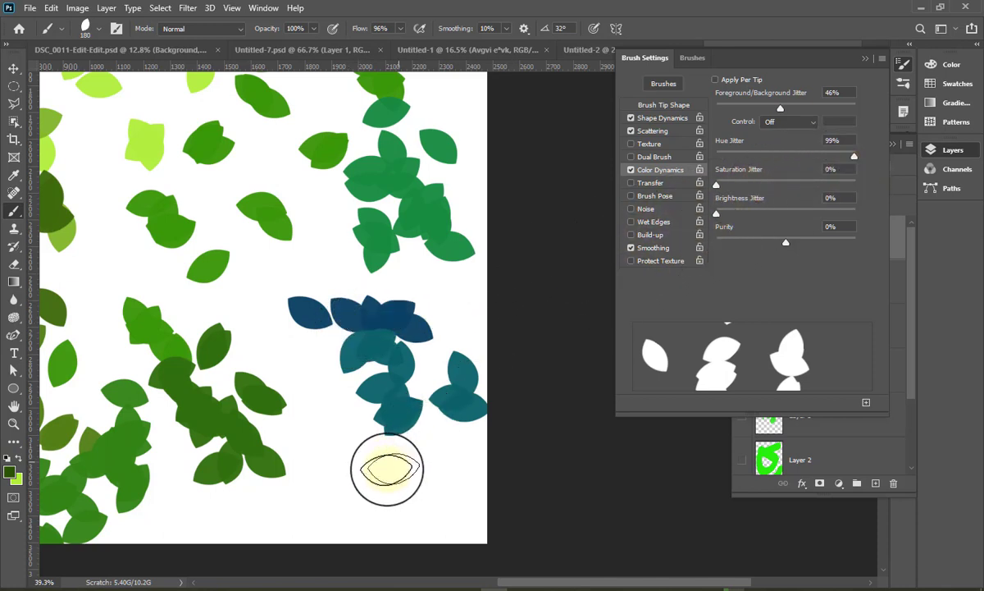
mouse_move(344, 416)
mouse_down()
mouse_move(283, 276)
mouse_move(358, 270)
mouse_move(325, 270)
mouse_move(359, 229)
mouse_move(419, 292)
mouse_move(246, 347)
mouse_move(285, 392)
mouse_move(359, 435)
mouse_move(374, 359)
mouse_move(422, 288)
mouse_move(318, 237)
mouse_move(332, 338)
mouse_up()
mouse_move(854, 156)
mouse_down()
mouse_move(698, 156)
mouse_move(853, 161)
mouse_move(726, 156)
mouse_up()
Reset hue jitter to 0% and paint green leaves in the lower left and along the bottom.
mouse_move(318, 521)
mouse_down()
mouse_move(280, 477)
mouse_move(340, 501)
mouse_move(257, 505)
mouse_move(307, 496)
mouse_up()
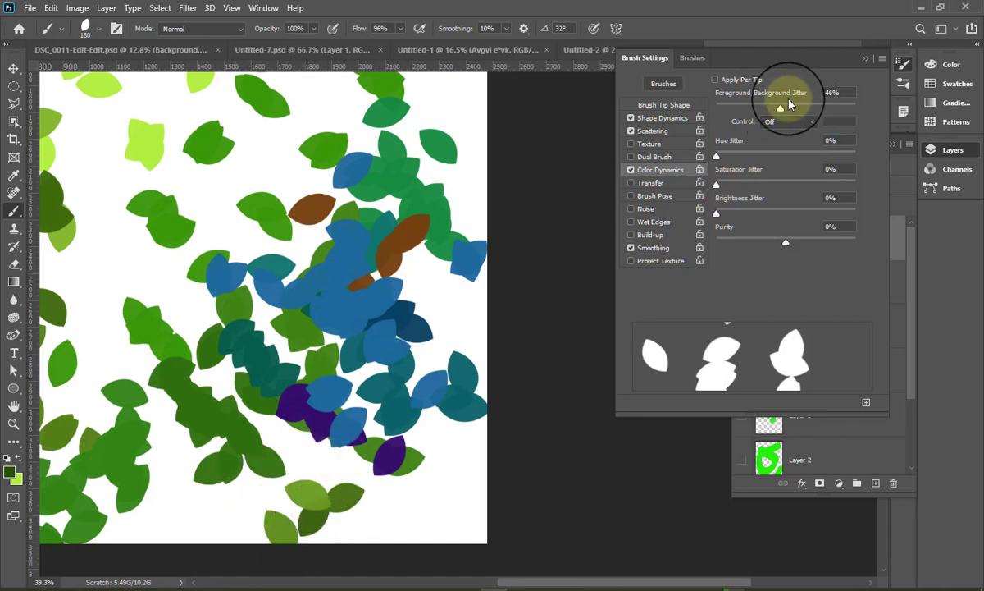
mouse_move(242, 502)
mouse_down()
mouse_move(313, 474)
mouse_move(128, 491)
mouse_up()
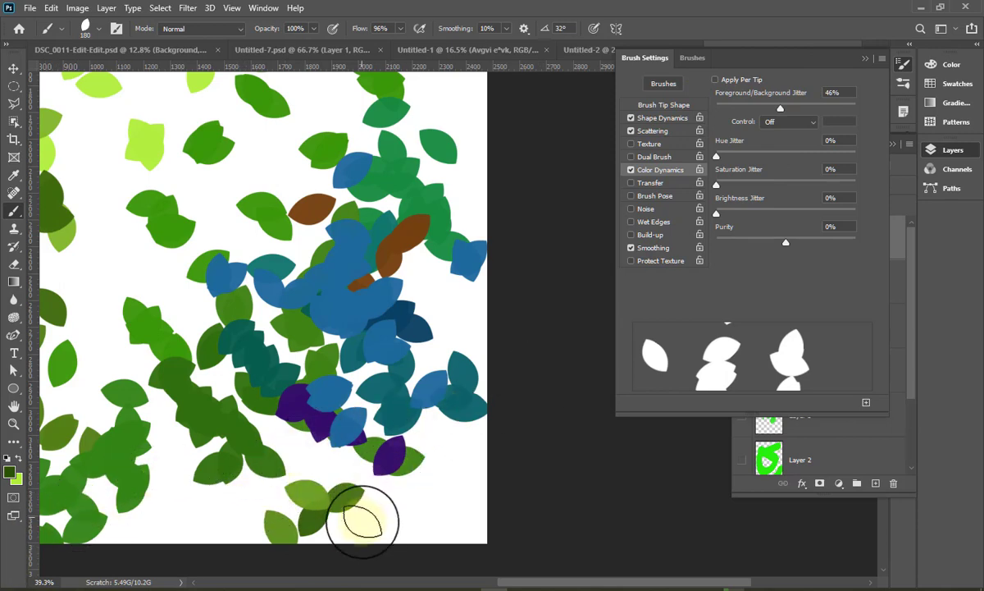
mouse_move(359, 521)
mouse_down()
mouse_move(320, 498)
mouse_move(351, 489)
mouse_move(246, 512)
mouse_move(303, 455)
mouse_move(397, 487)
mouse_move(407, 505)
mouse_up()
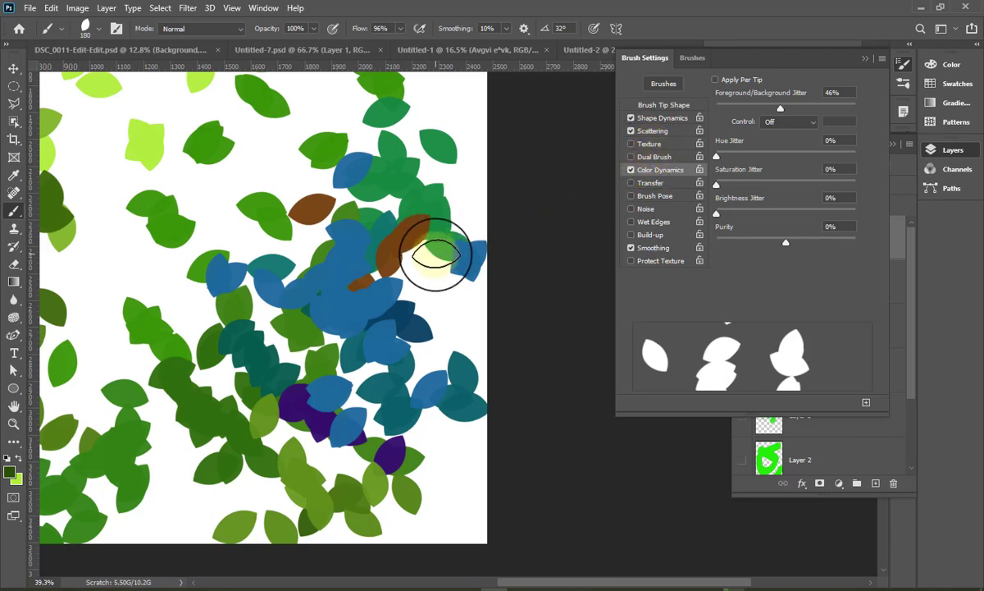
Zoom out, collapse Brush Settings and hide Layer 7, leaving a blank white canvas.
scroll(434, 256, down, 1)
scroll(434, 256, down, 1)
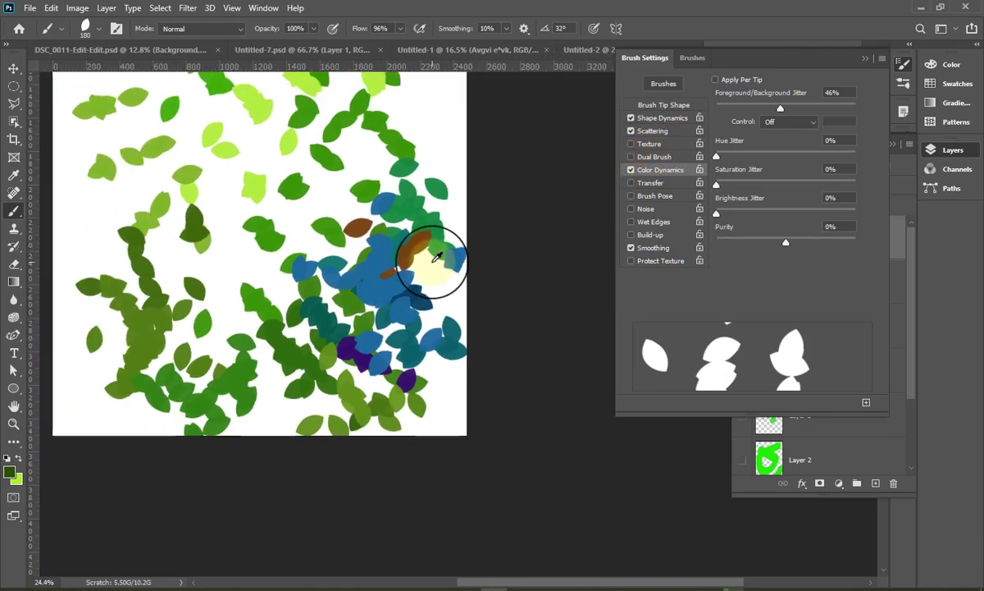
scroll(435, 256, down, 1)
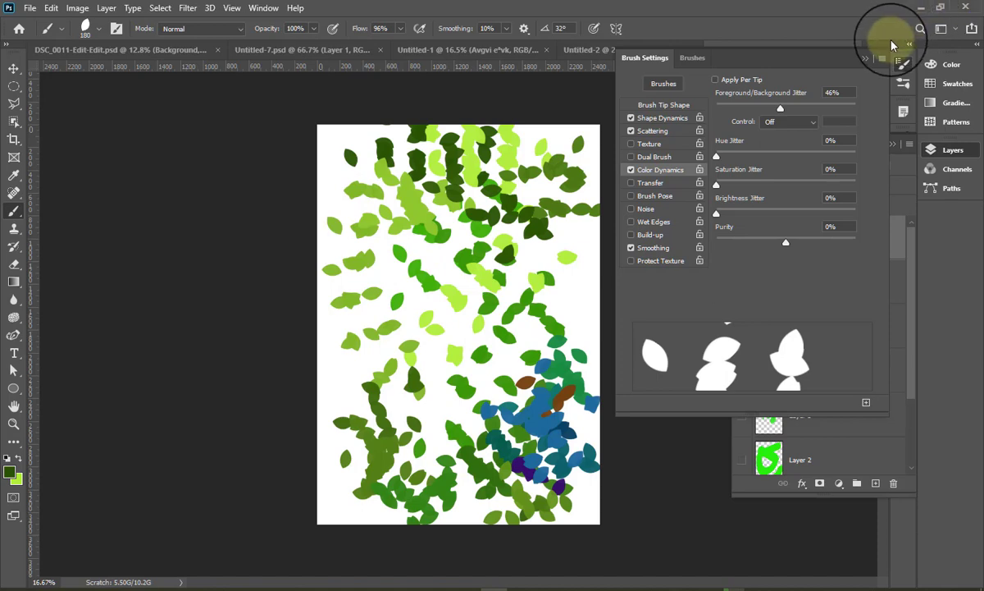
click(800, 41)
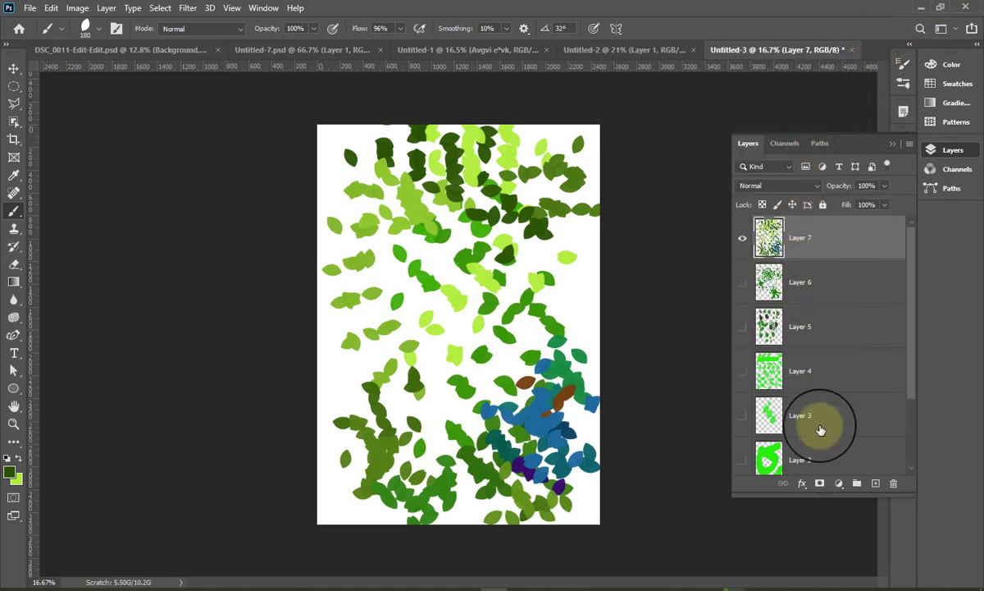
click(742, 237)
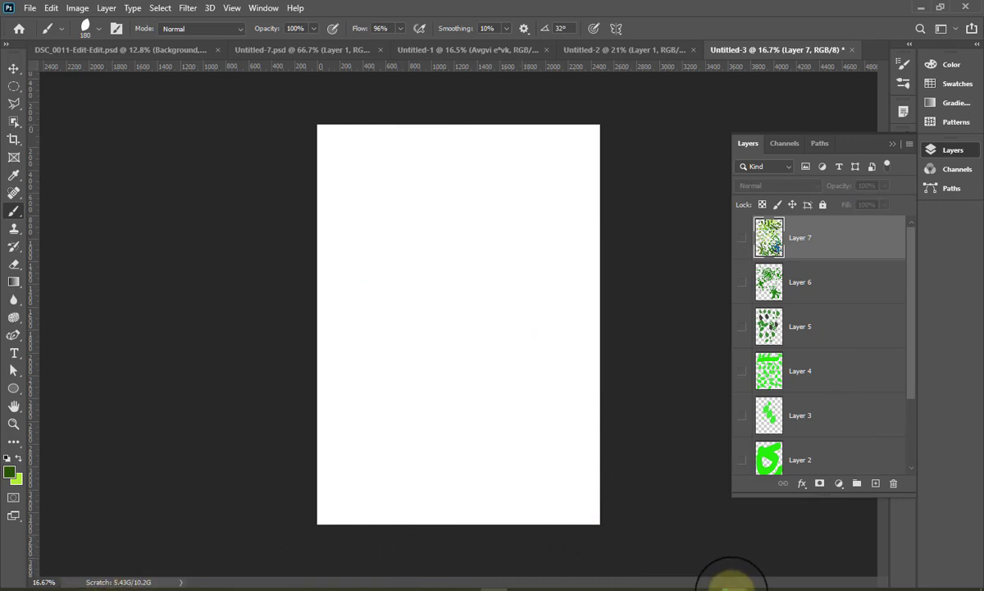
Maximize Chrome and run a Google Images search for 'leaf'.
click(254, 584)
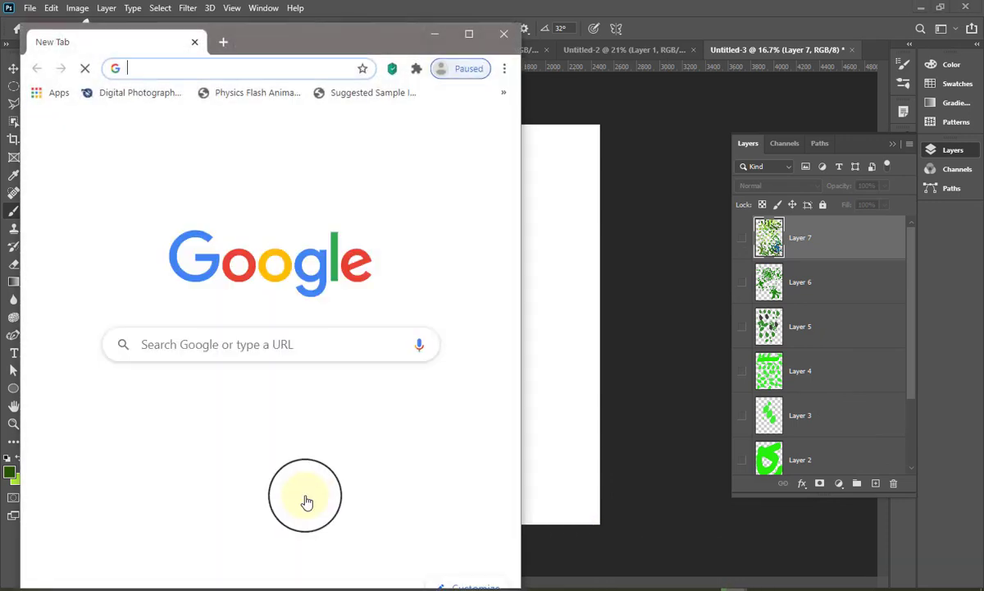
click(470, 32)
click(881, 103)
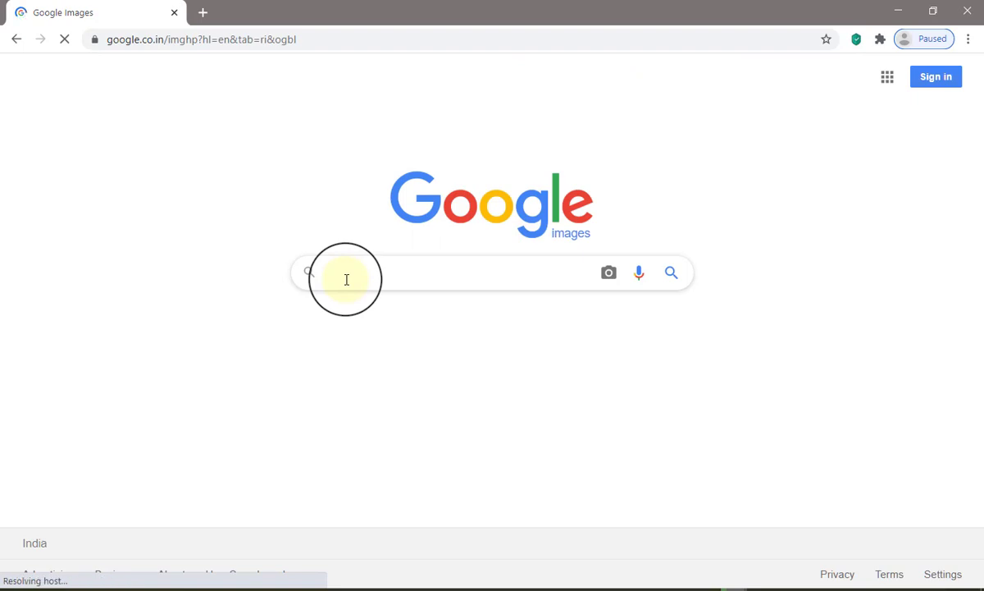
text(leaf)
key(Return)
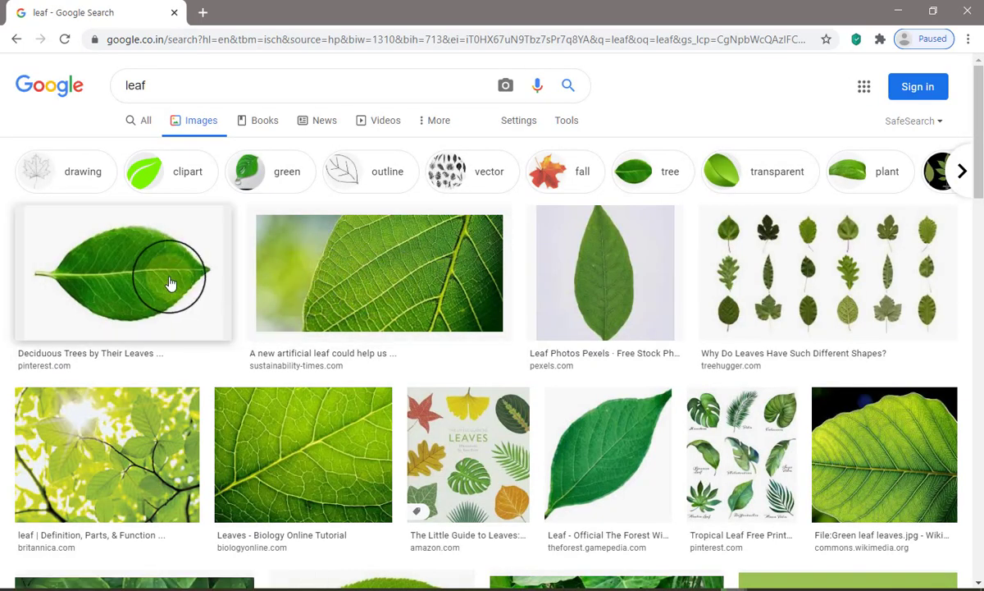
Copy the first leaf result's preview image and return to Photoshop.
click(162, 284)
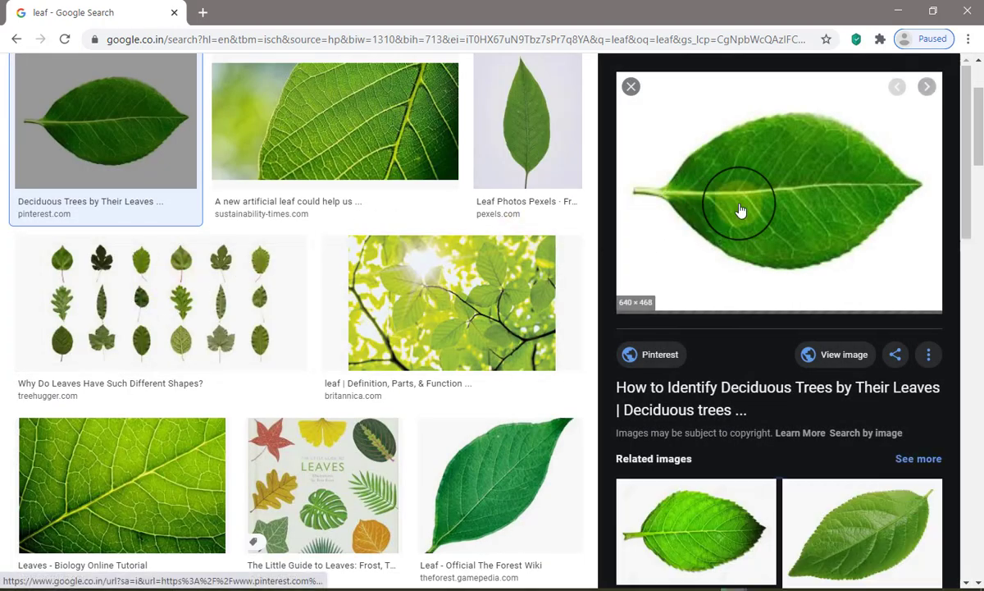
right_click(741, 210)
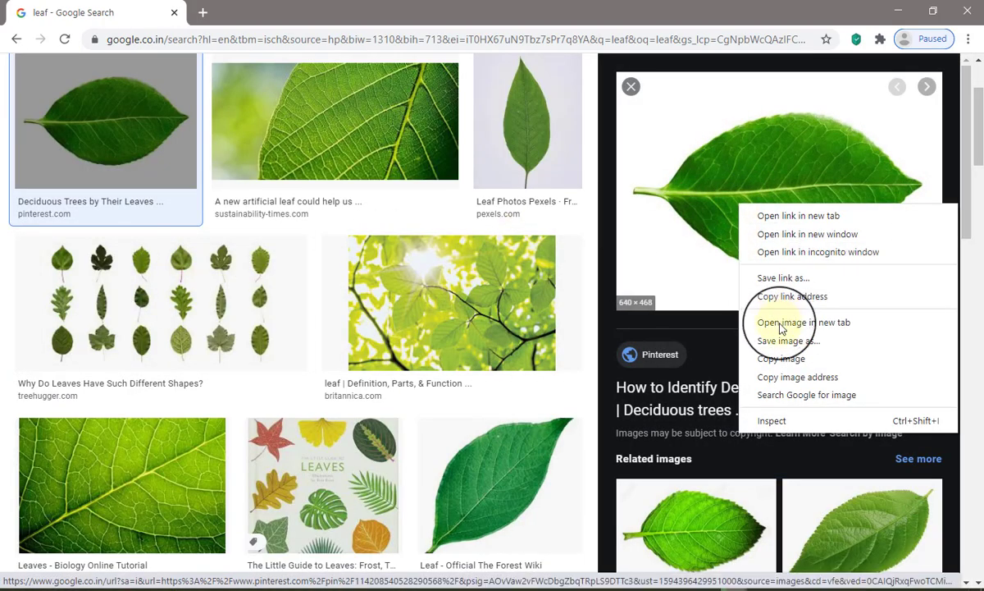
click(781, 359)
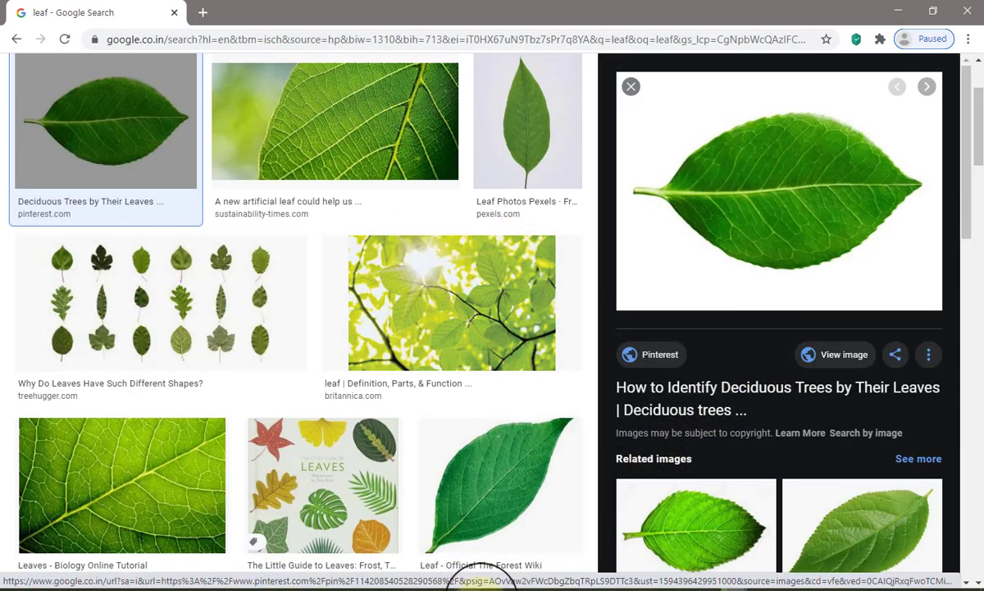
click(490, 567)
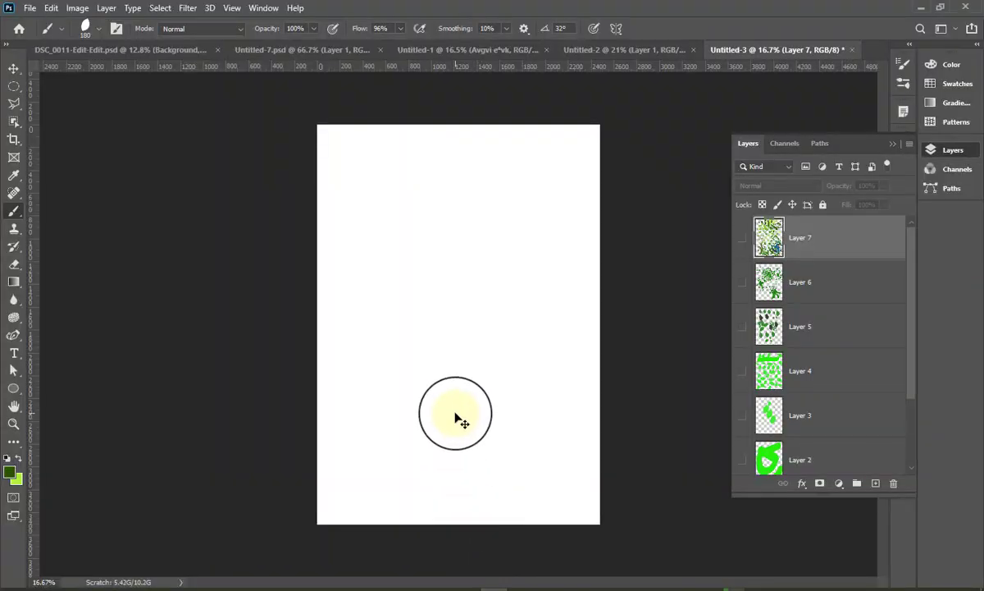
Paste the leaf photo as Layer 8 and hide the white Background layer.
key(ctrl+v)
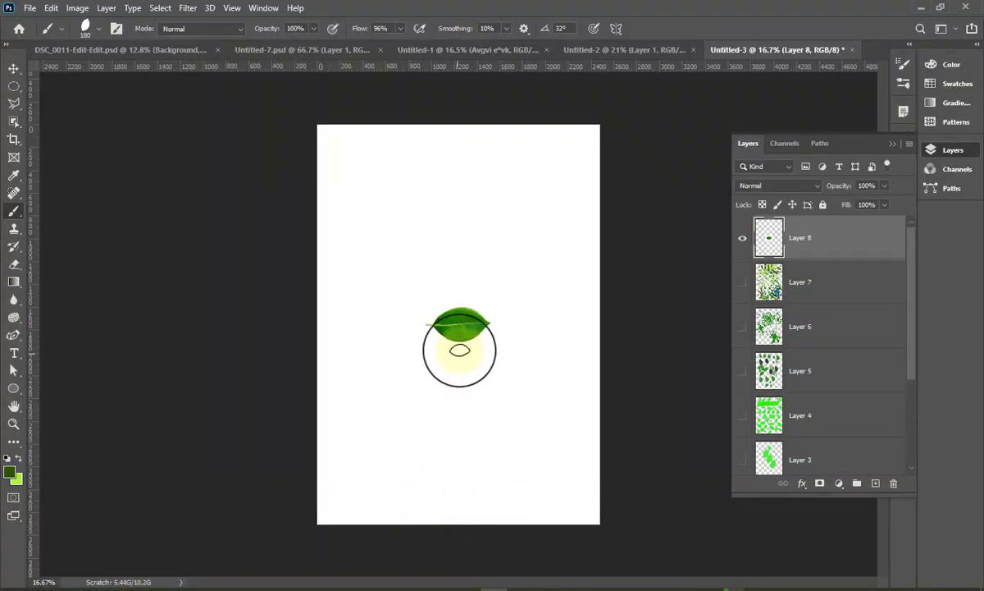
scroll(461, 345, up, 2)
scroll(463, 337, up, 1)
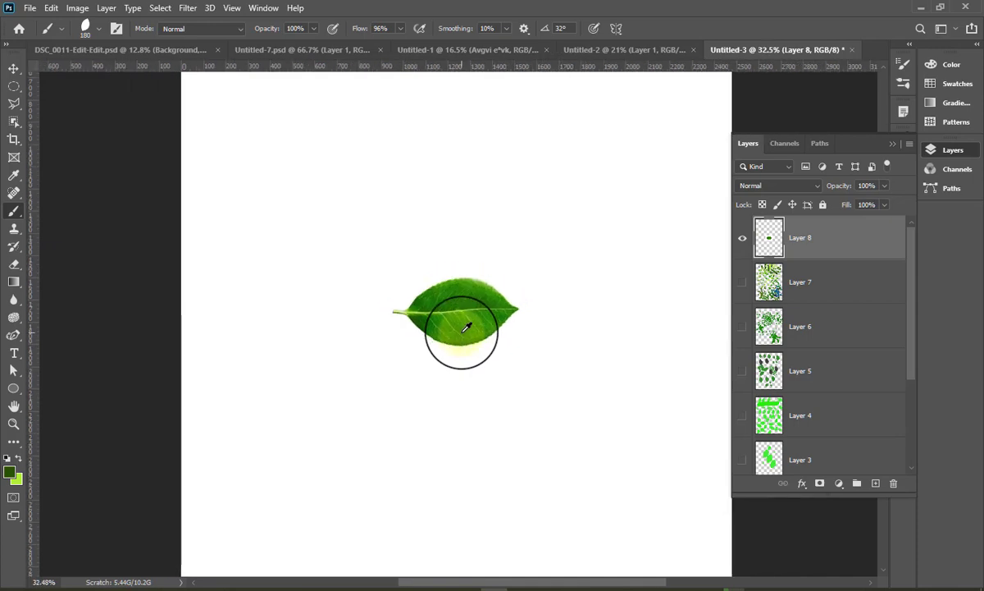
scroll(804, 411, down, 3)
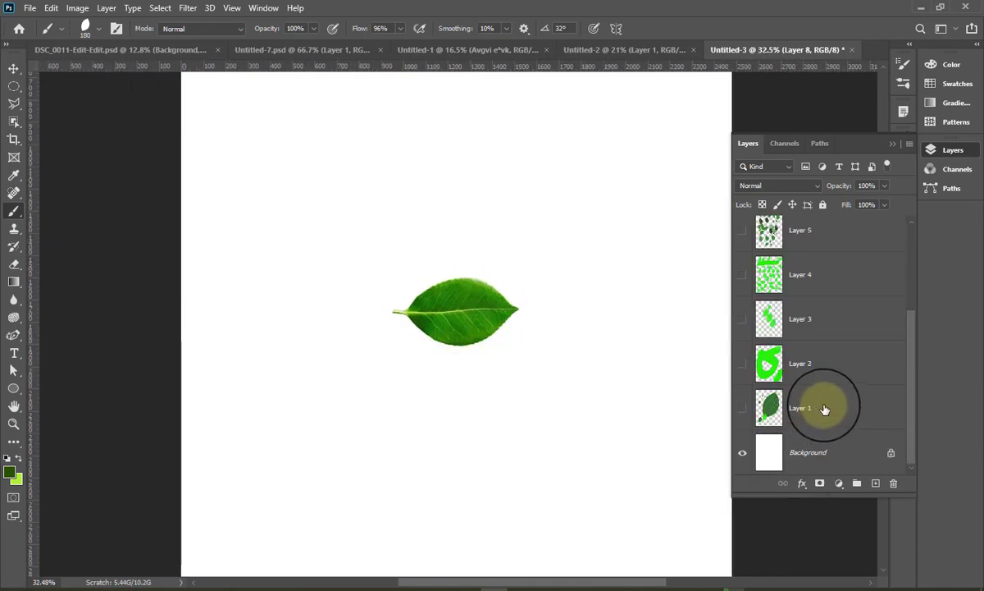
click(744, 452)
scroll(466, 309, up, 1)
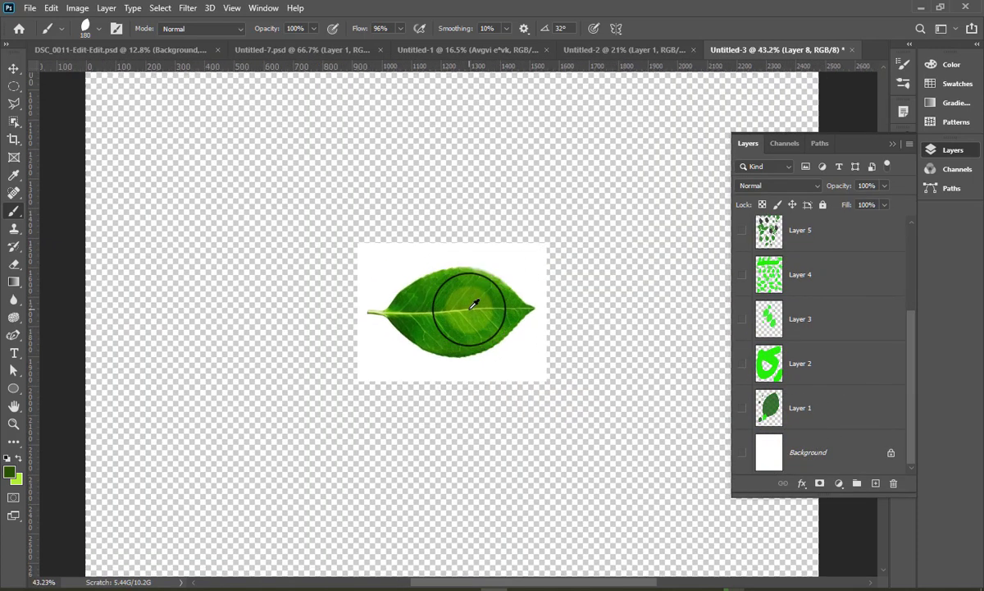
scroll(459, 299, up, 1)
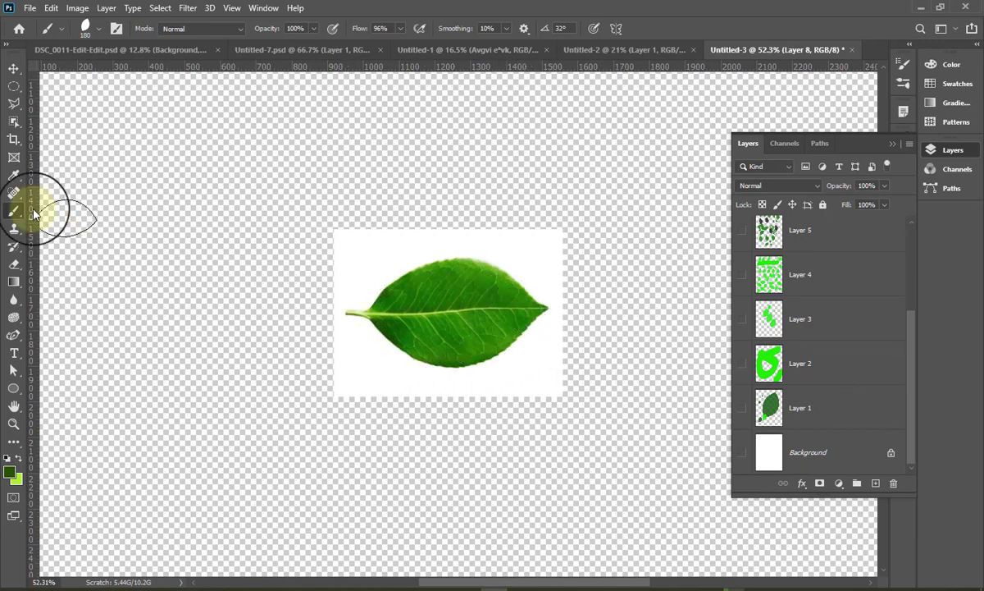
Select the leaf by boxing it with the Object Selection Tool.
click(12, 104)
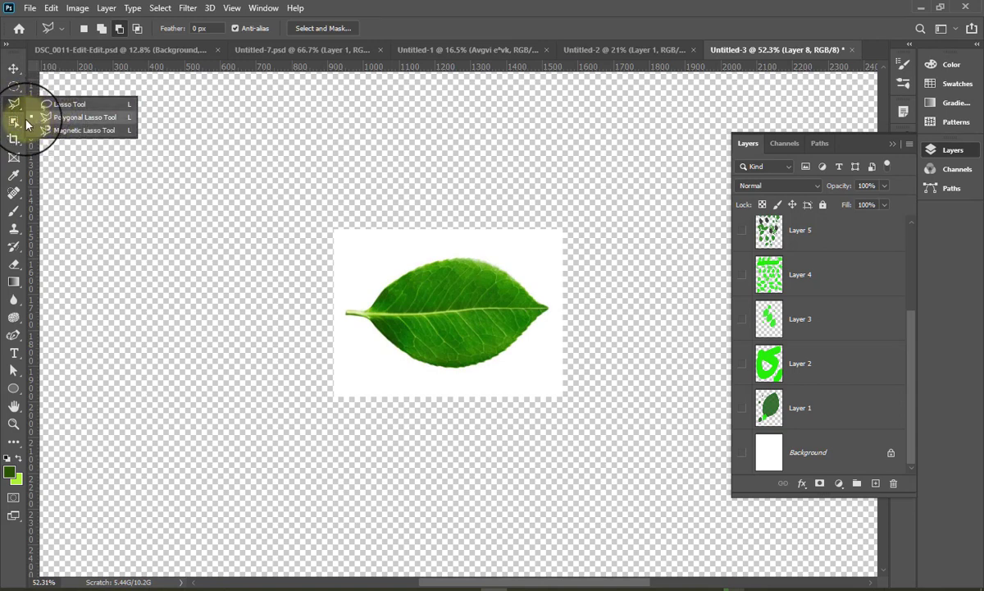
click(14, 121)
click(16, 127)
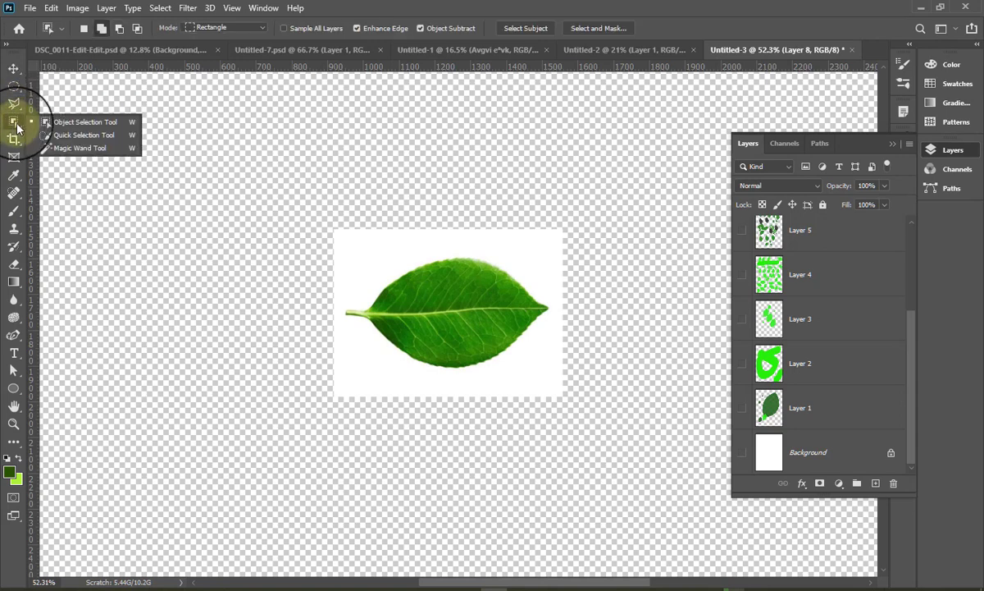
click(62, 123)
mouse_move(346, 240)
mouse_down()
mouse_move(556, 379)
mouse_move(572, 357)
mouse_up()
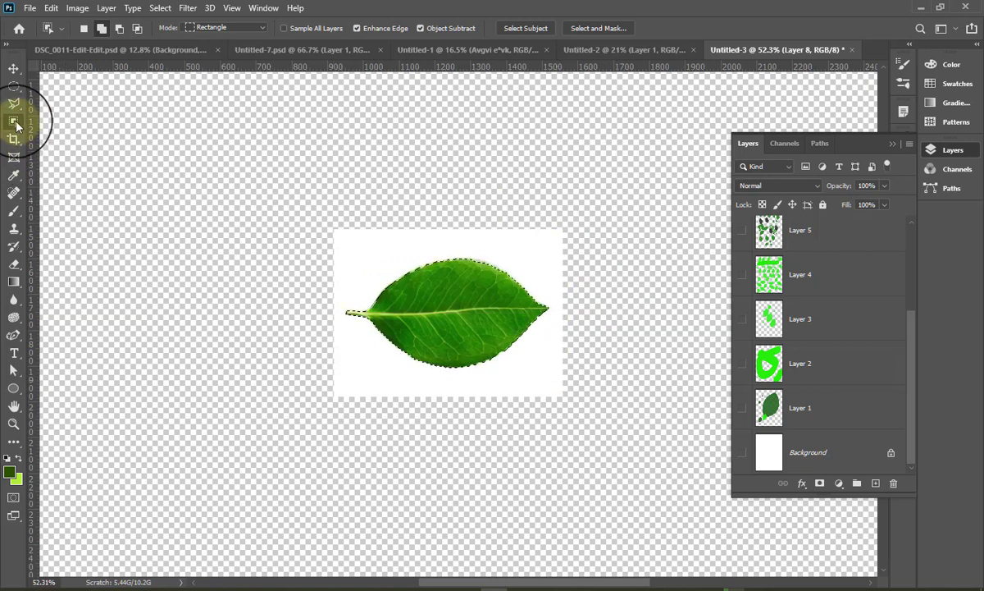
Invert the selection with Select > Inverse so everything around the leaf is selected.
drag(13, 103, 82, 117)
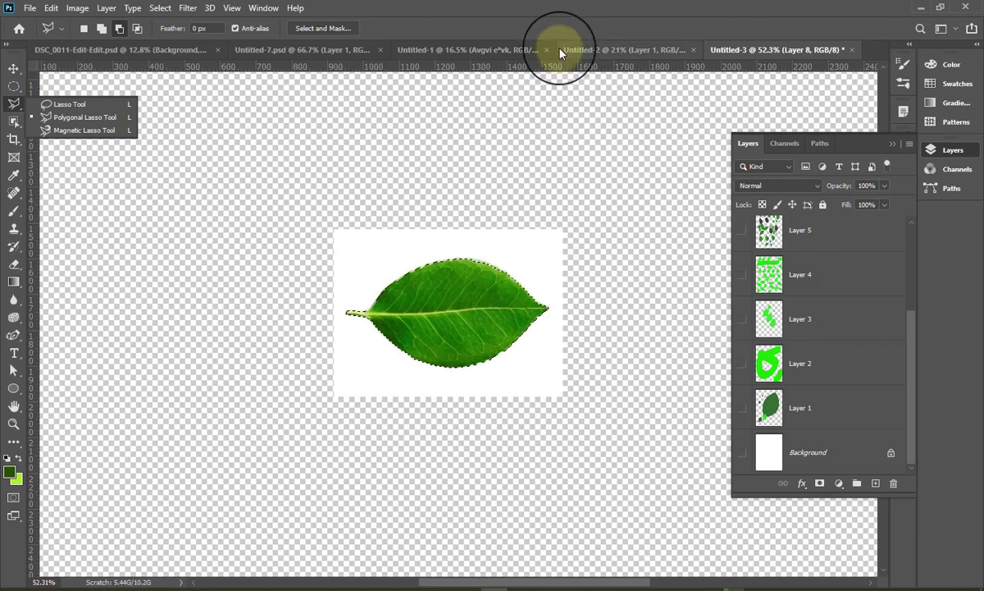
click(543, 29)
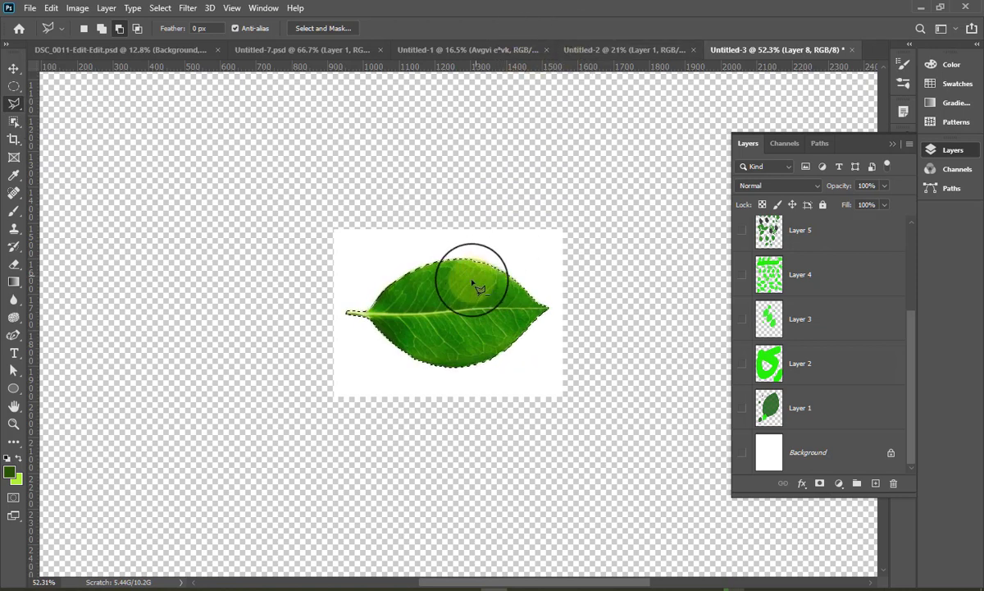
scroll(473, 283, down, 1)
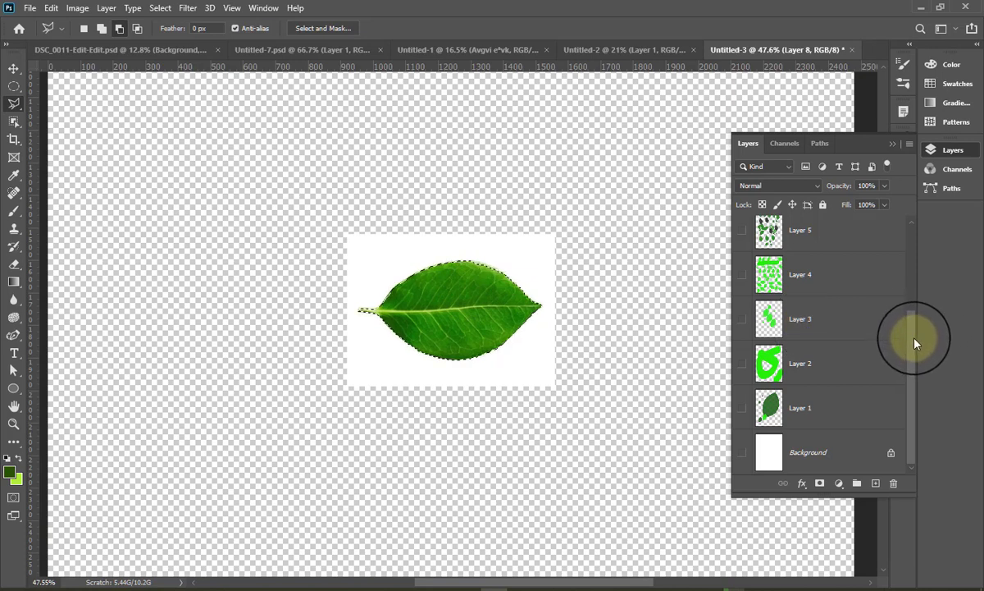
drag(910, 342, 907, 250)
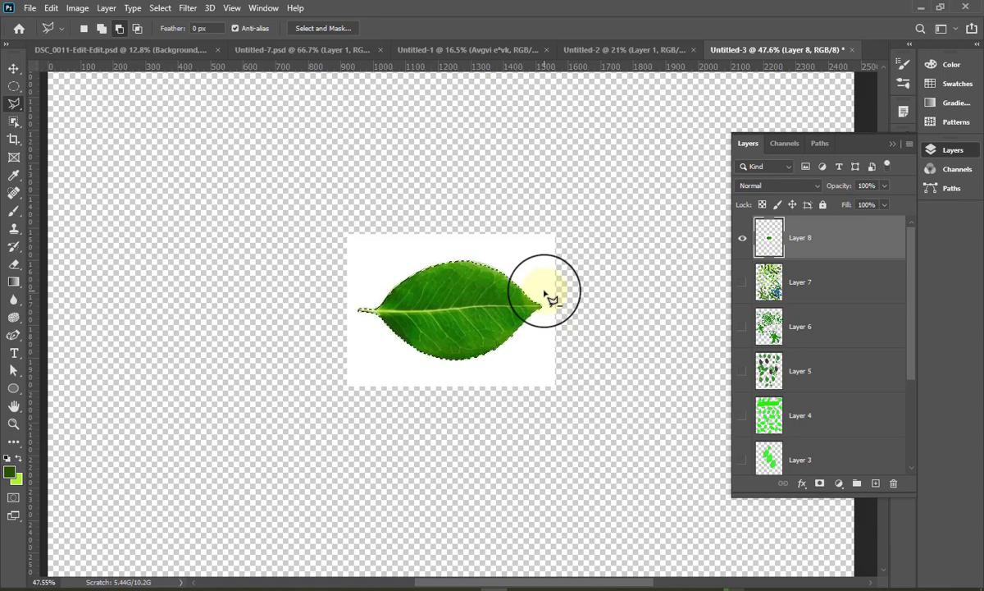
click(160, 8)
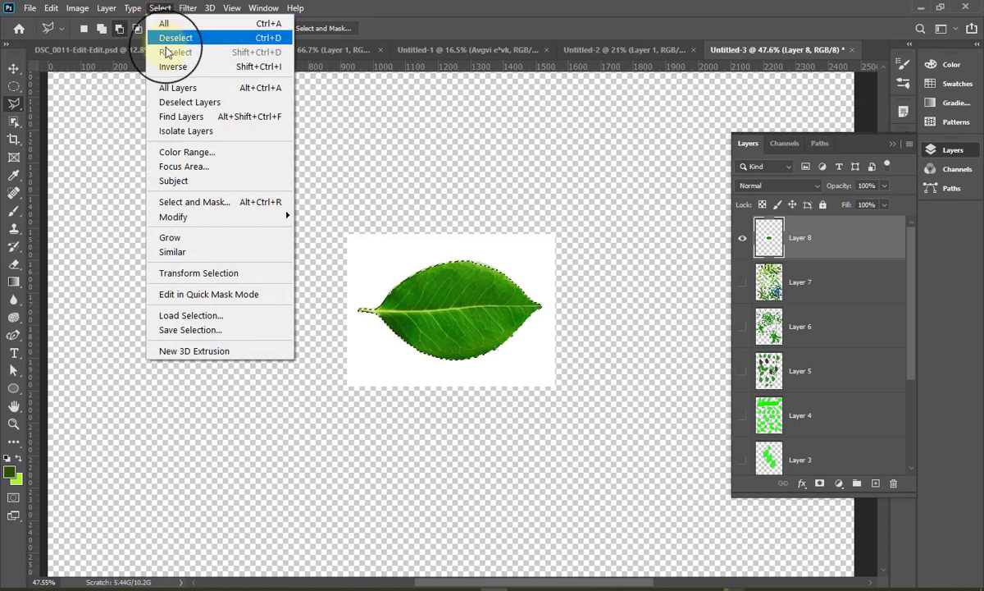
click(172, 67)
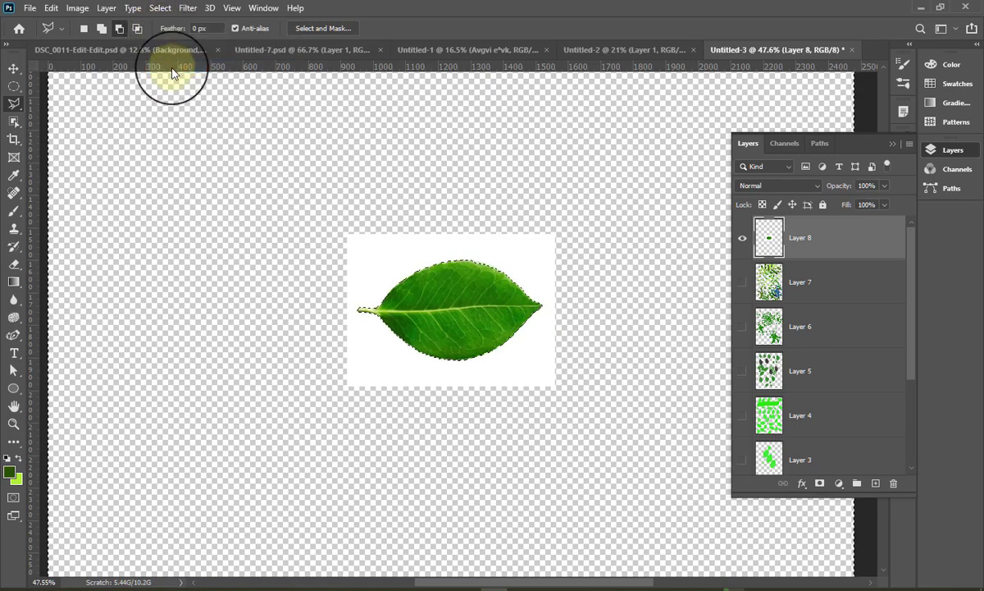
Delete the white surround, then invert the selection back to the leaf.
key(Delete)
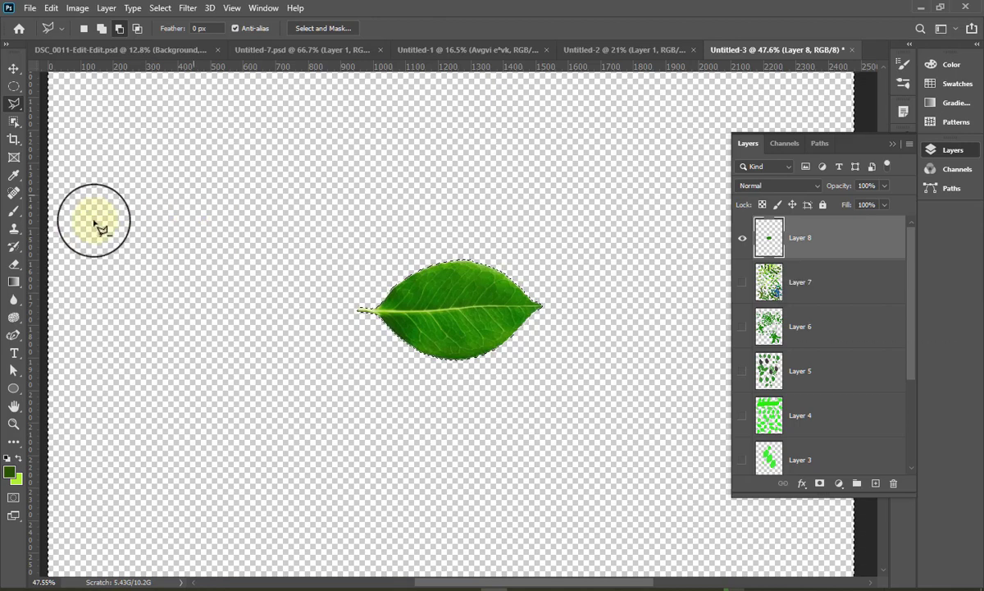
click(159, 8)
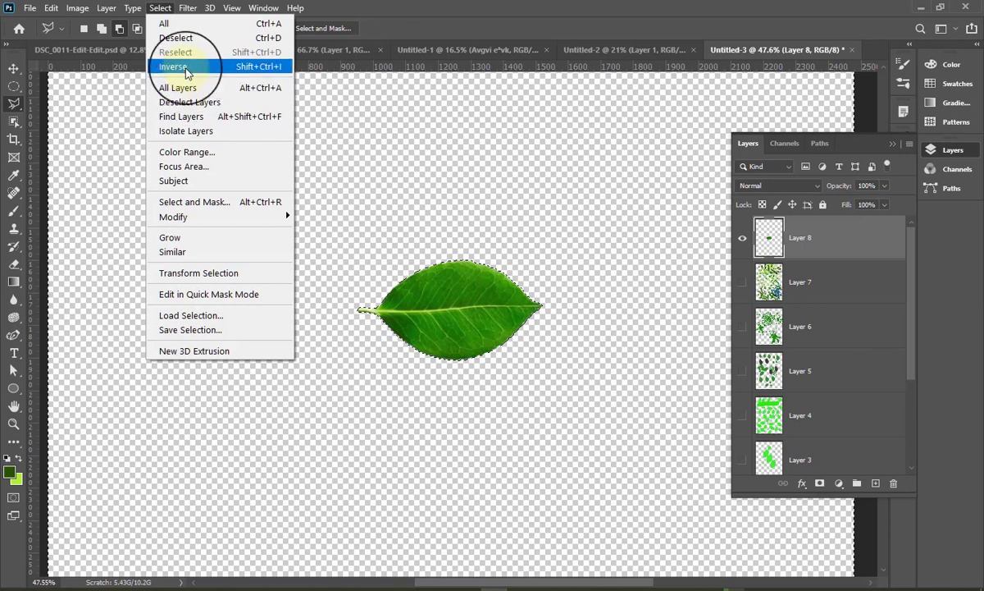
click(414, 16)
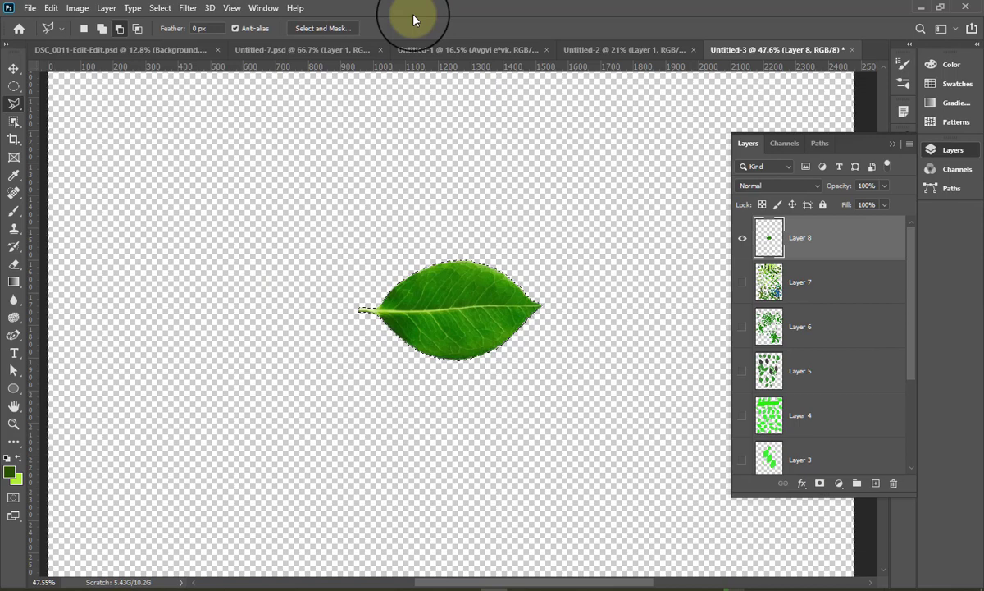
Undo the deletion to restore the white, and fit the document in the window.
key(ctrl+z)
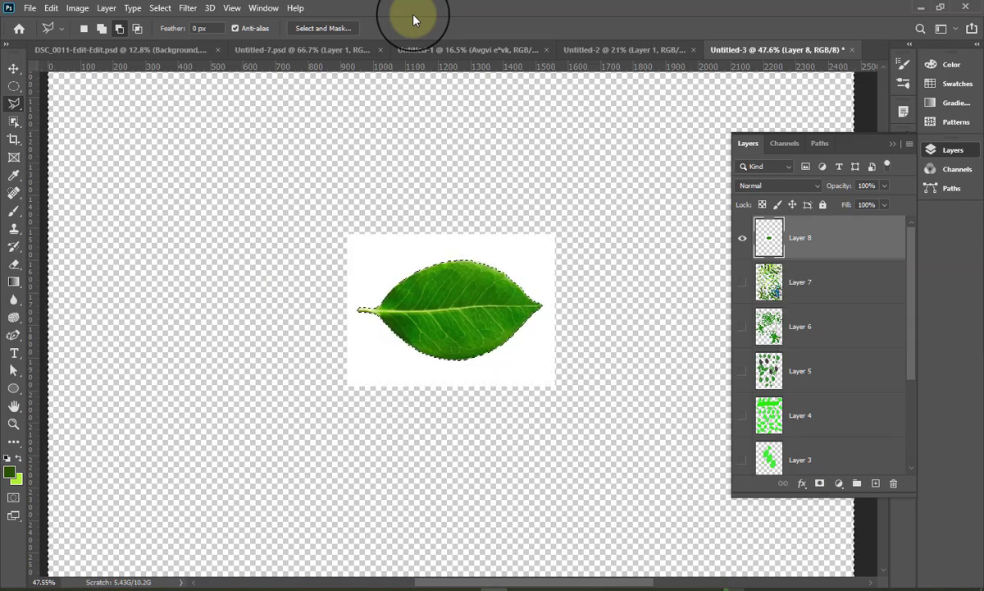
key(ctrl+0)
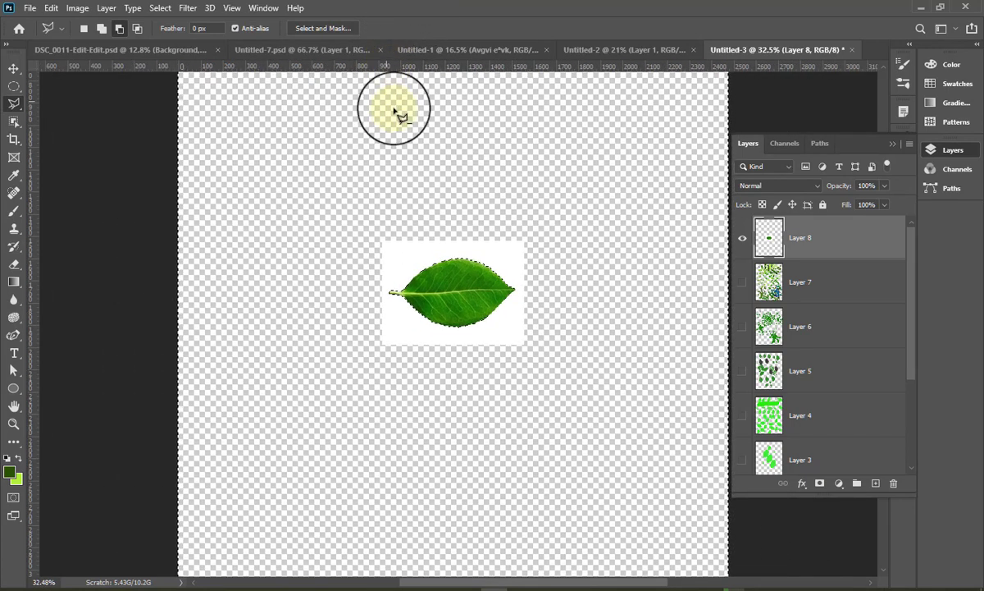
scroll(426, 127, down, 2)
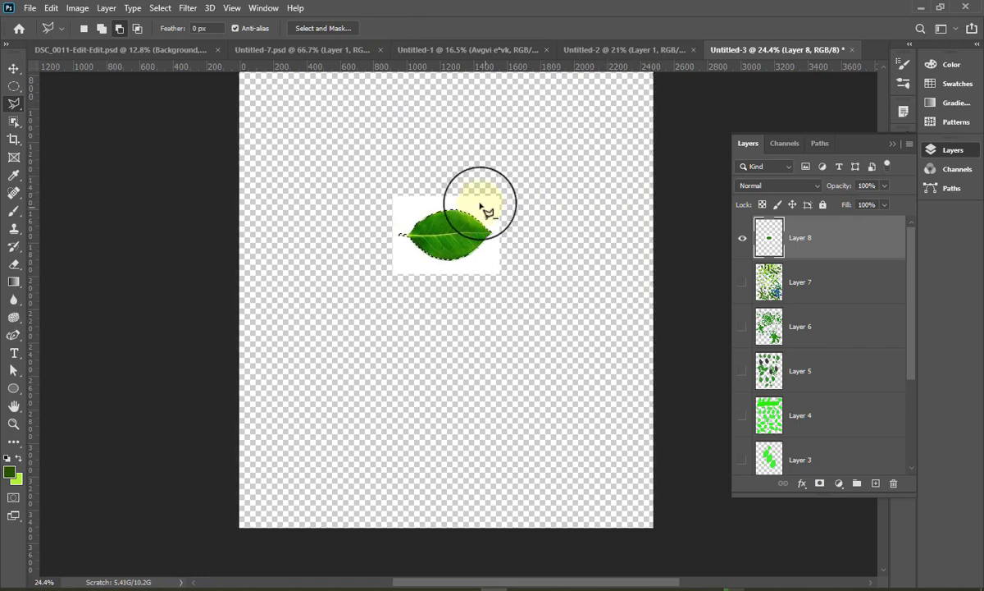
scroll(464, 215, up, 3)
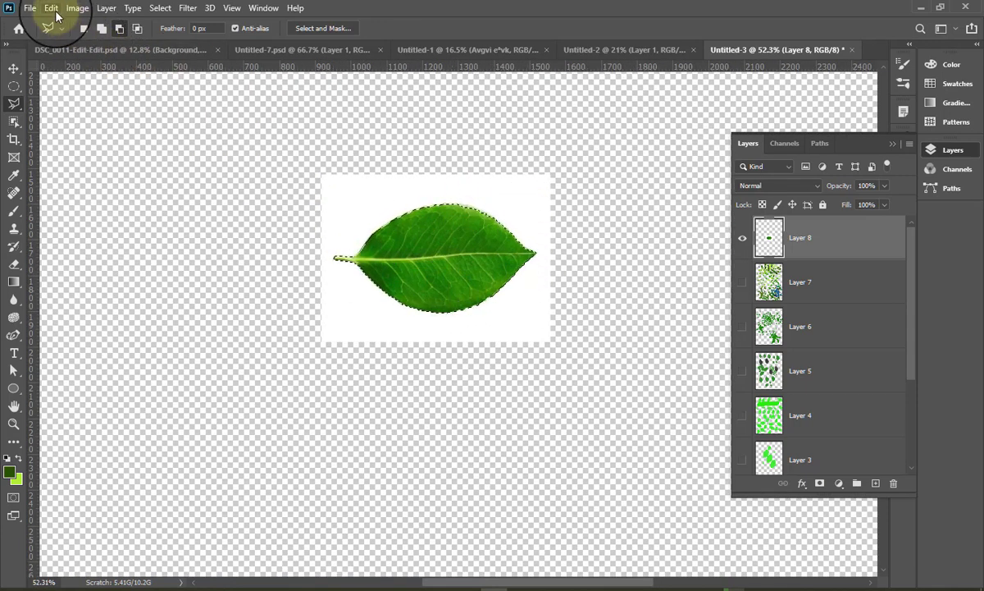
Define a brush preset named 'green leaf' from the selected leaf.
click(51, 8)
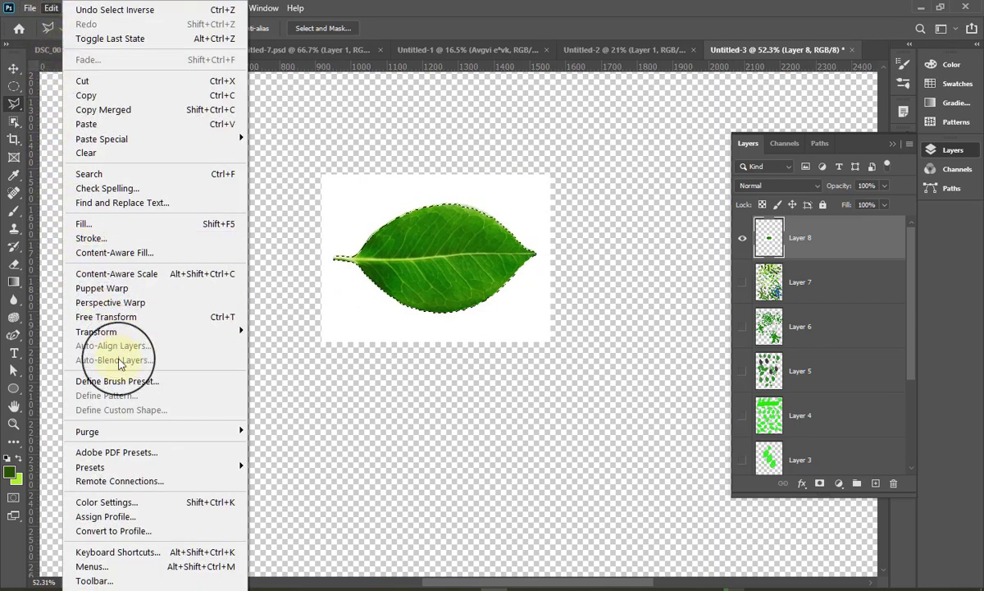
click(107, 381)
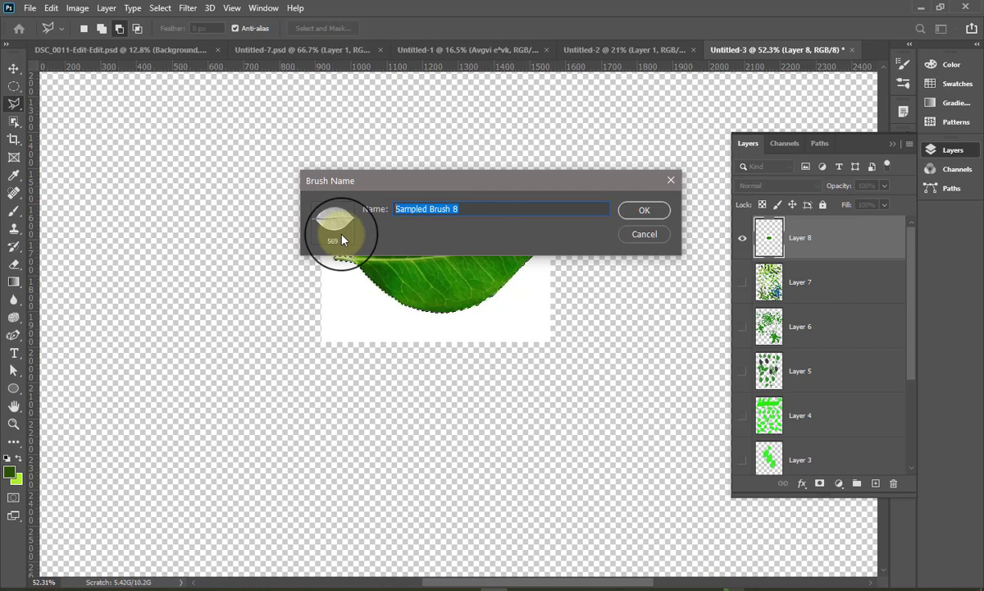
text(green )
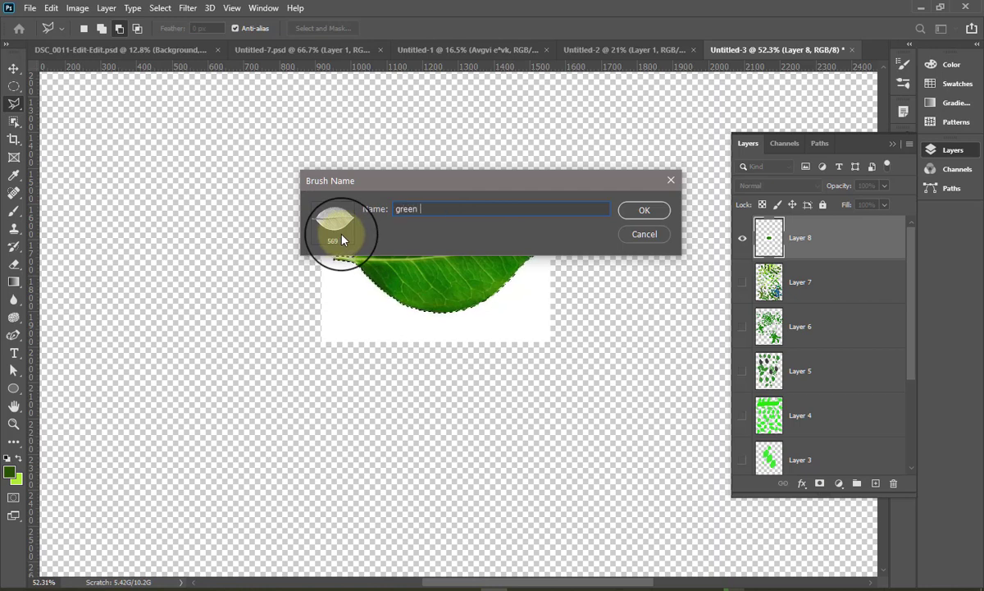
text(leaf)
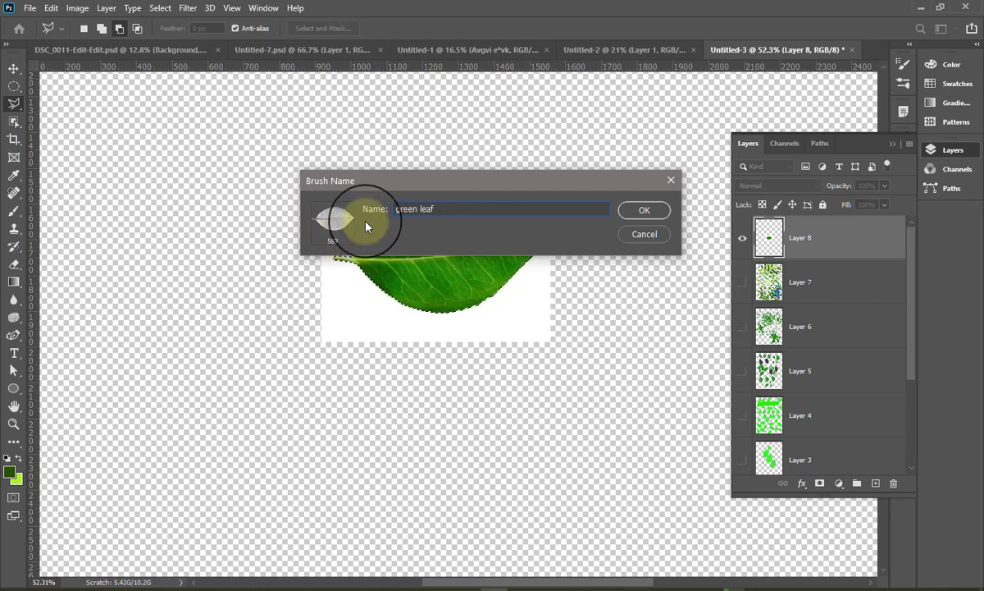
drag(415, 187, 347, 340)
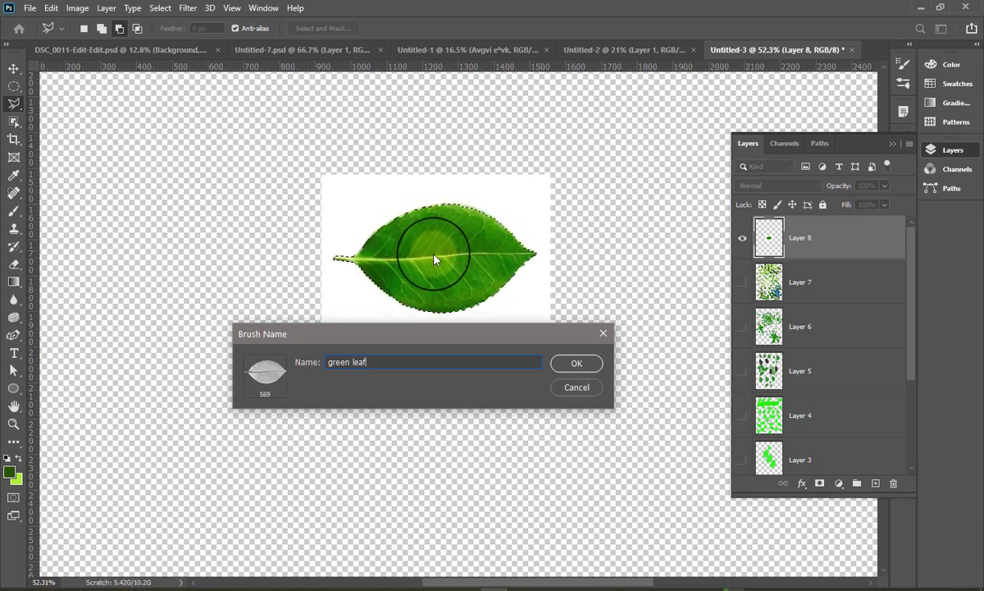
click(562, 366)
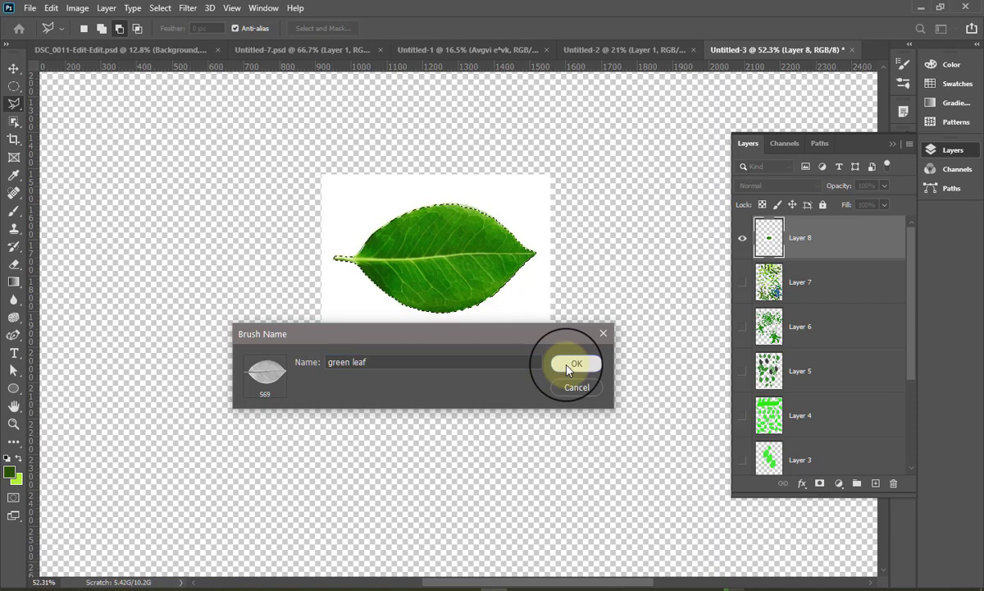
With the Brush tool active, hide Layer 8, deselect, and add empty Layer 9.
key(b)
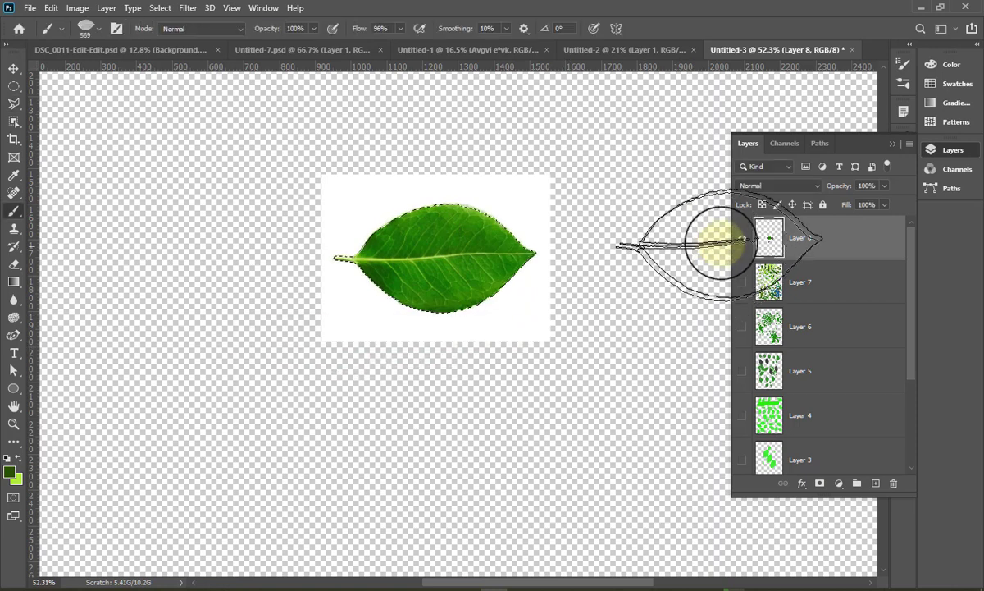
click(742, 237)
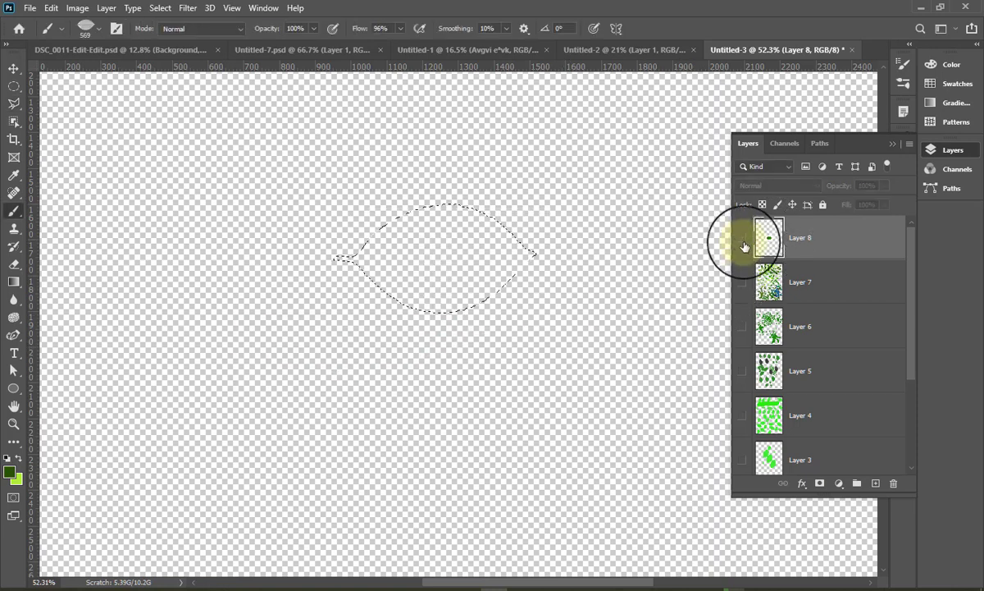
key(ctrl+d)
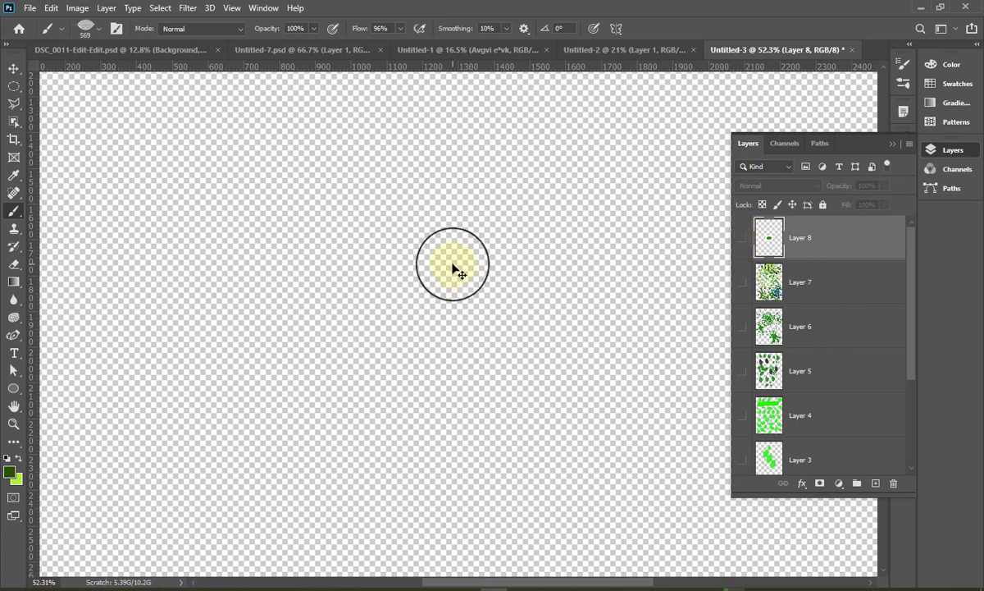
click(876, 486)
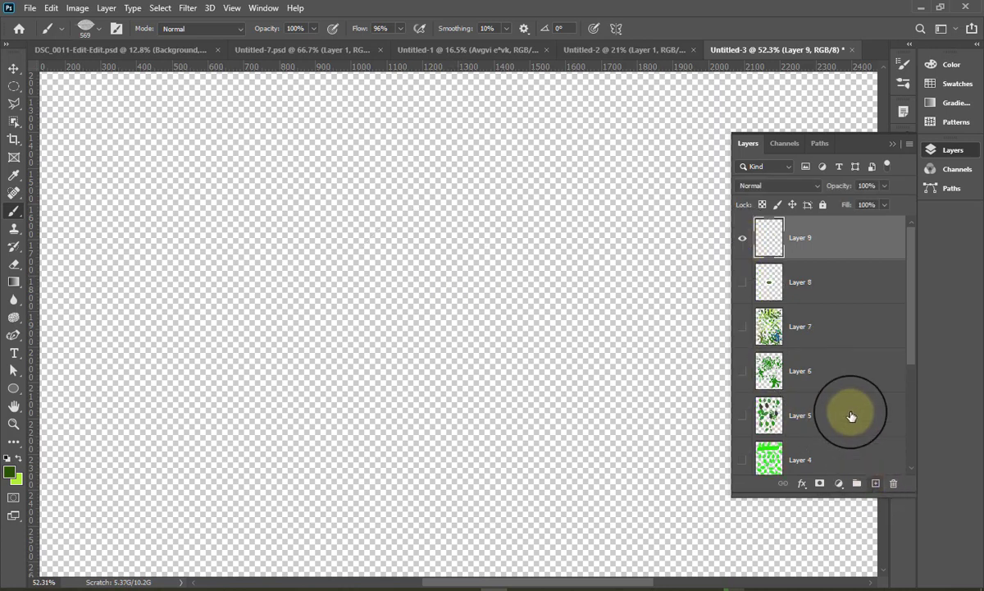
scroll(356, 243, down, 2)
Stamp two leaves on Layer 9 with the green leaf brush, raising flow to 100%.
scroll(355, 243, down, 1)
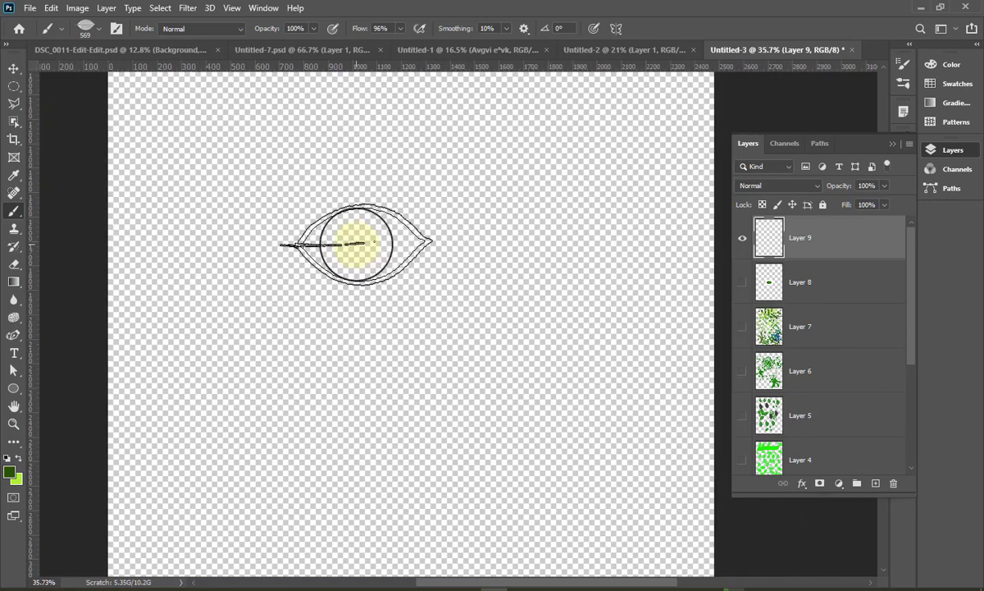
scroll(351, 245, up, 3)
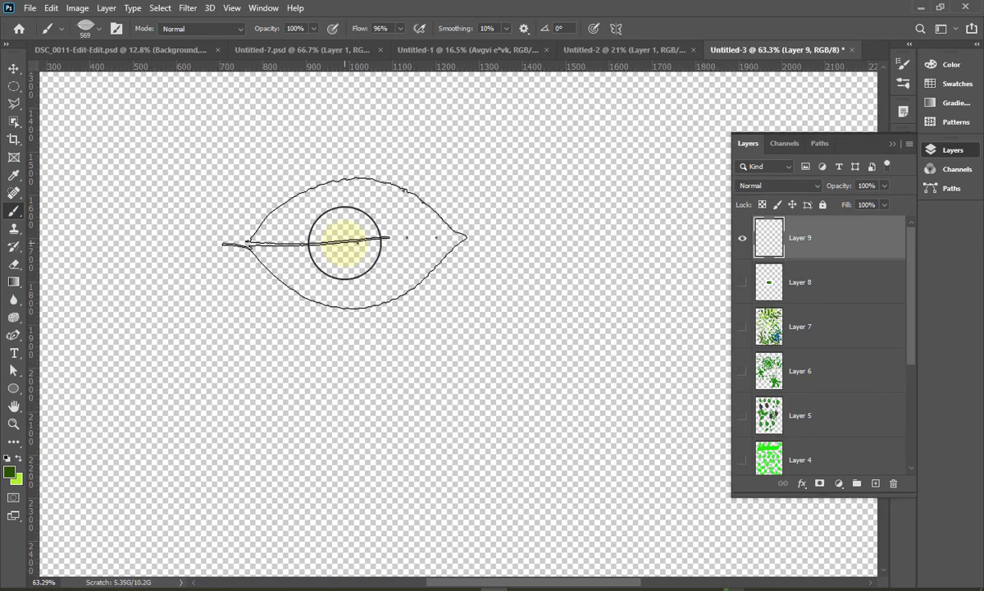
scroll(344, 243, down, 2)
scroll(346, 239, down, 2)
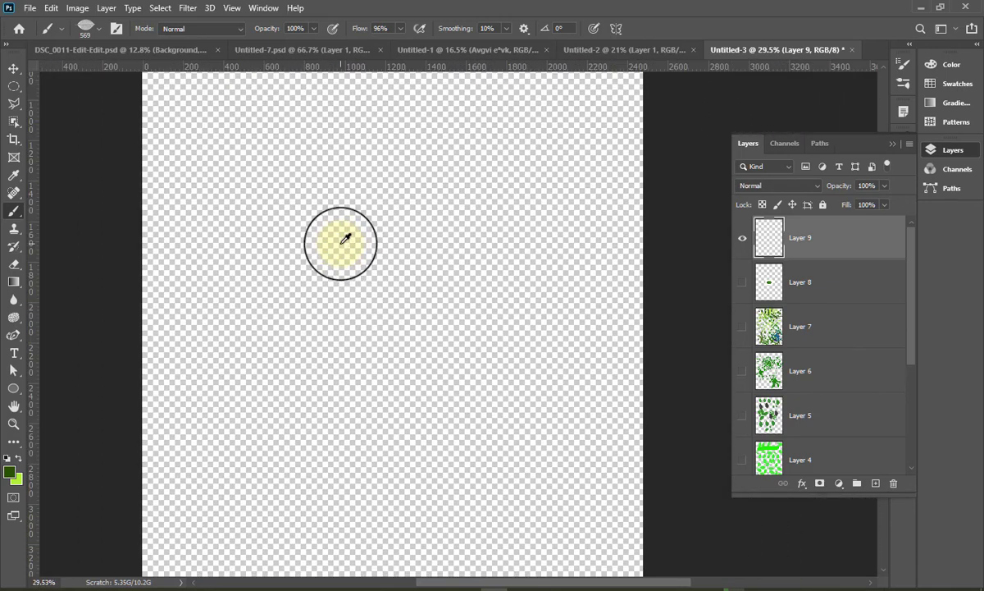
scroll(345, 238, down, 1)
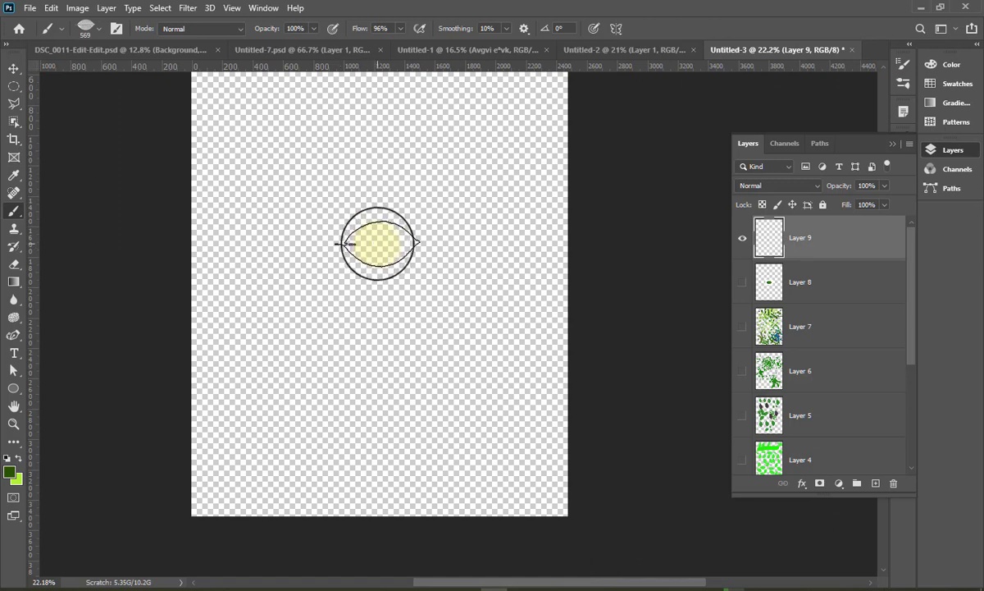
drag(378, 243, 384, 296)
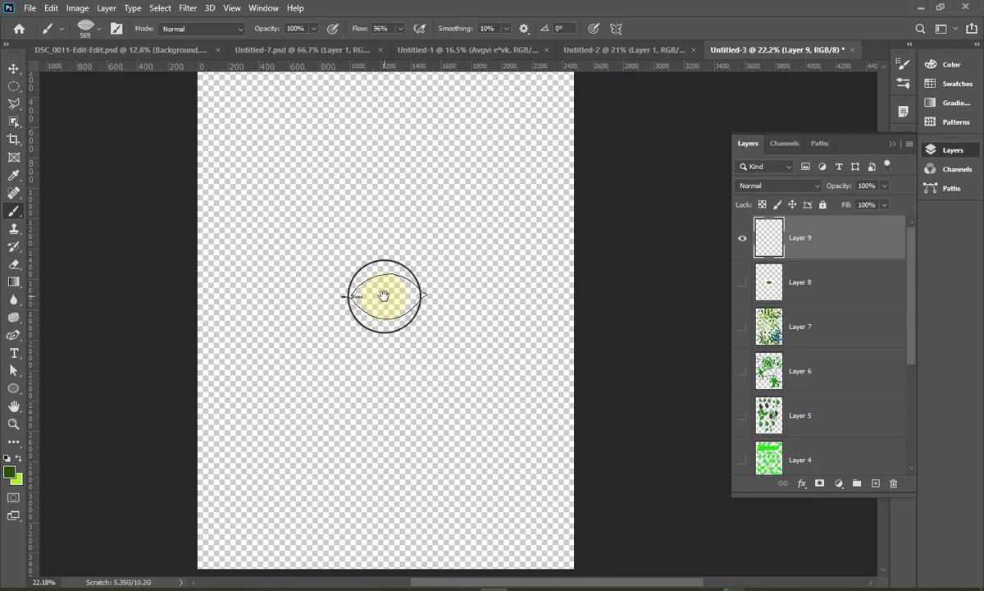
click(743, 372)
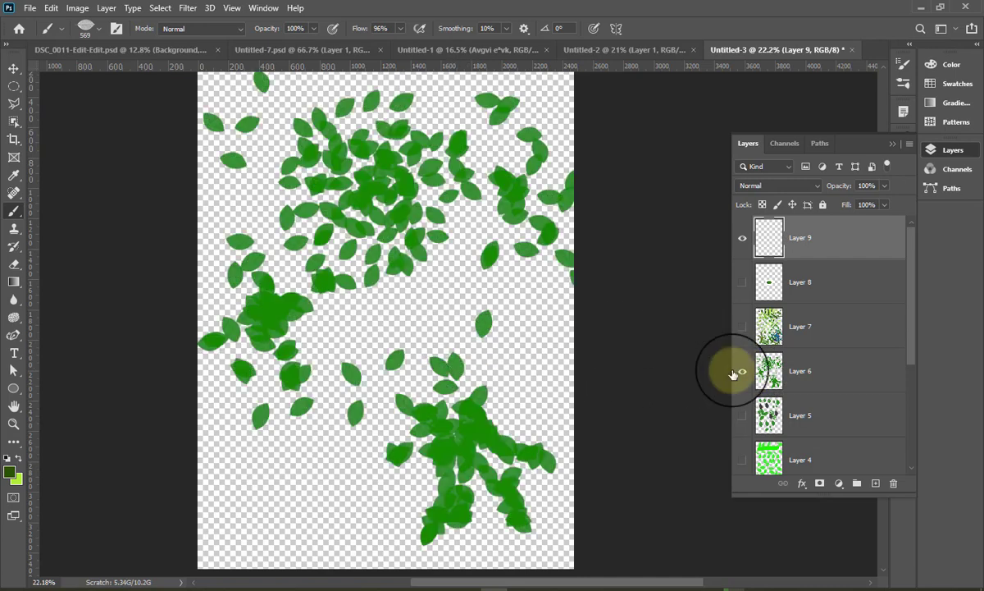
click(743, 372)
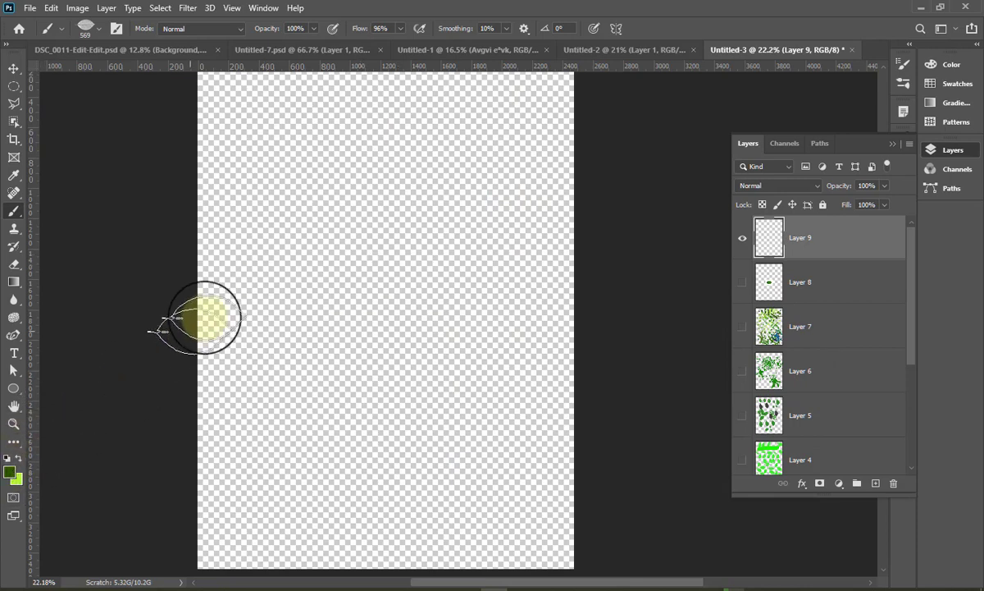
click(338, 249)
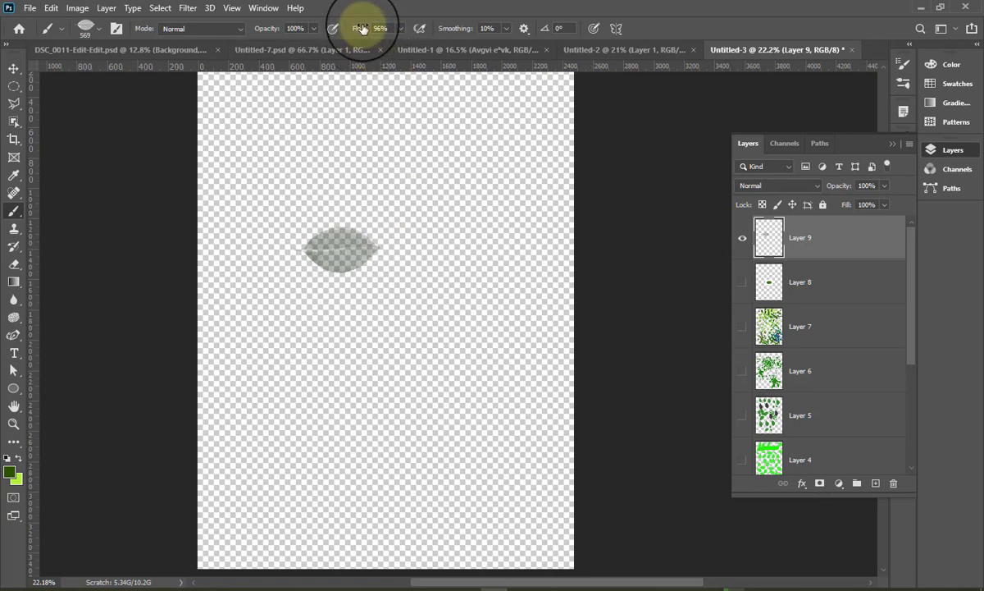
drag(359, 30, 421, 20)
click(439, 336)
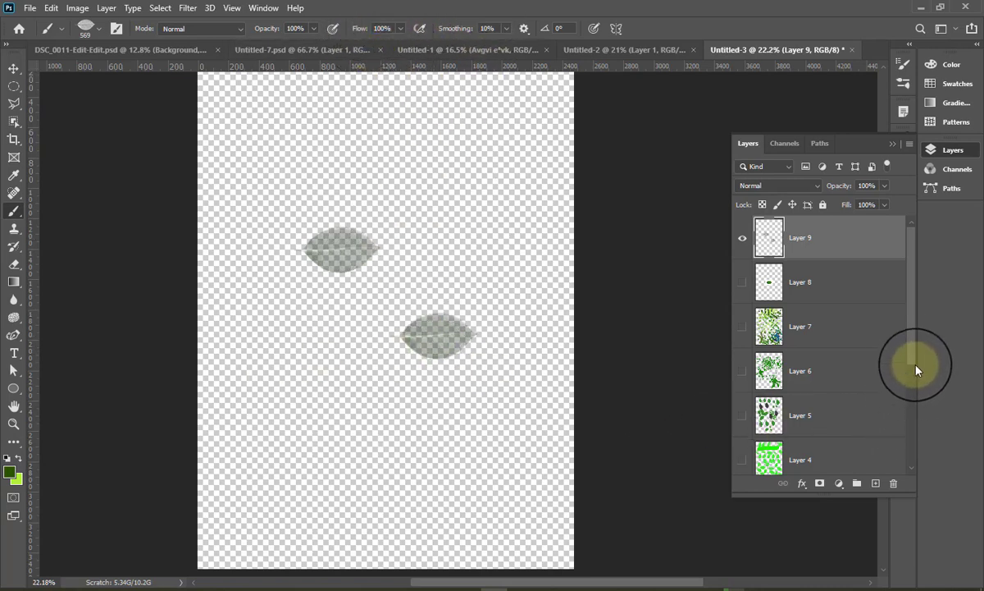
Make the white Background layer visible again.
drag(916, 370, 930, 473)
click(740, 452)
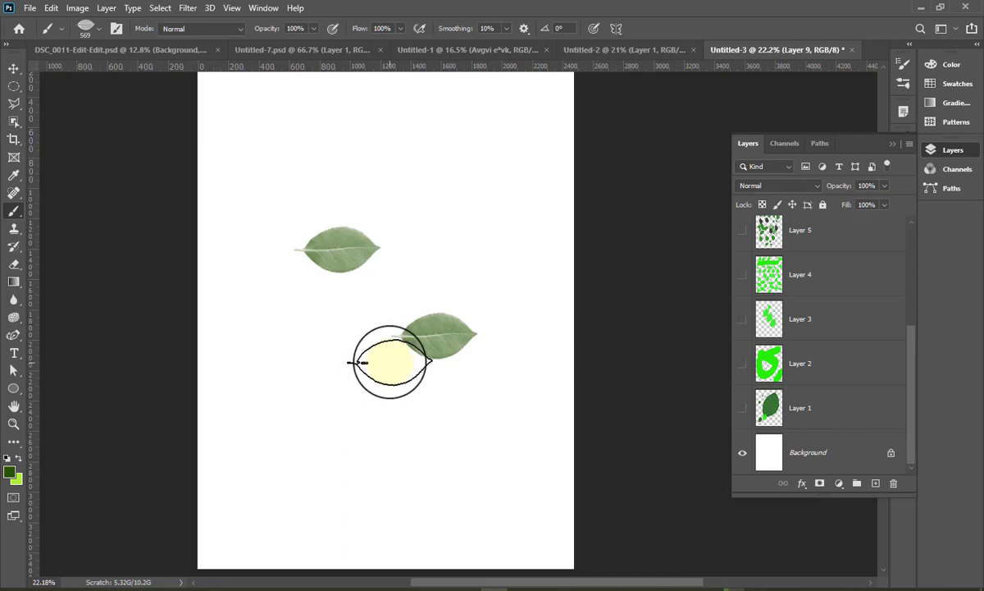
scroll(448, 351, up, 3)
scroll(448, 351, up, 2)
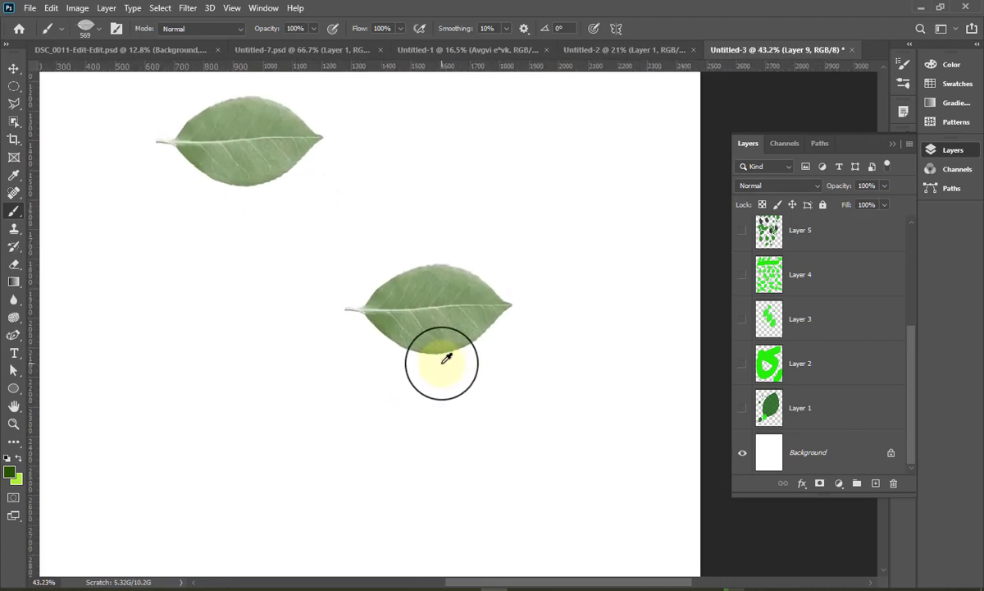
scroll(444, 354, up, 2)
scroll(442, 351, up, 1)
scroll(442, 348, up, 1)
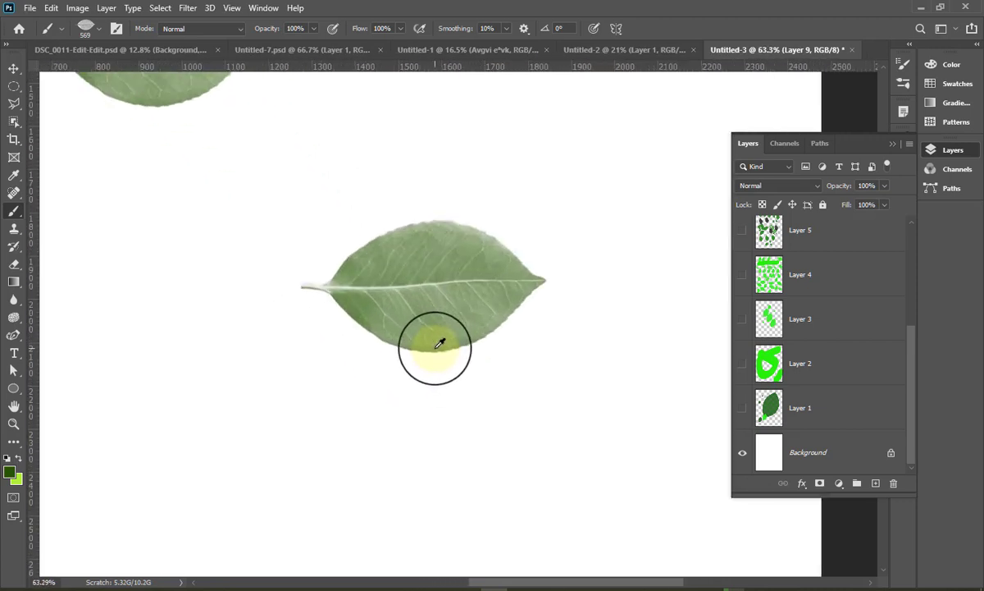
scroll(440, 343, up, 1)
scroll(439, 343, down, 1)
scroll(443, 402, up, 2)
scroll(445, 402, down, 1)
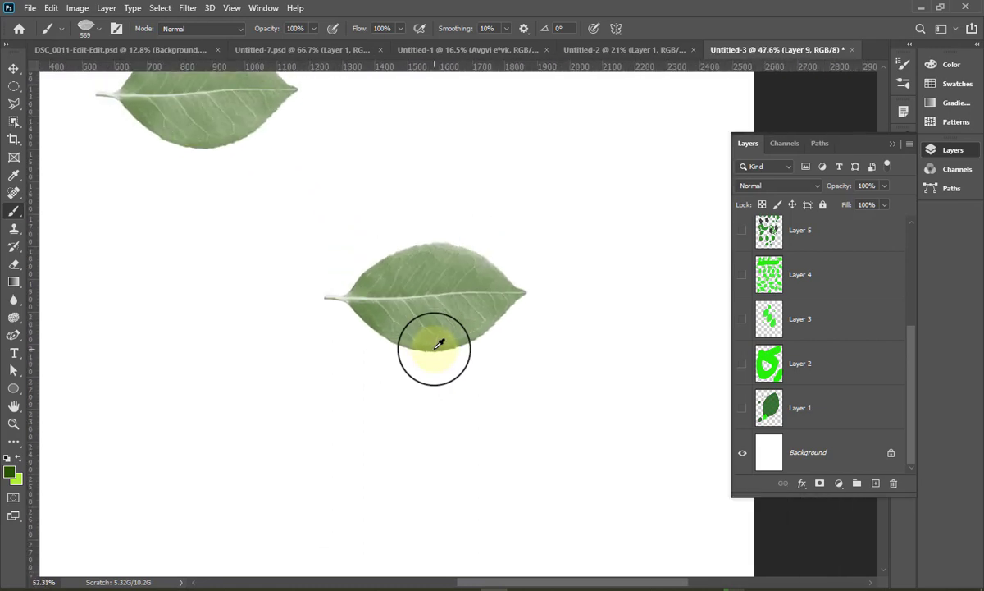
scroll(486, 330, up, 1)
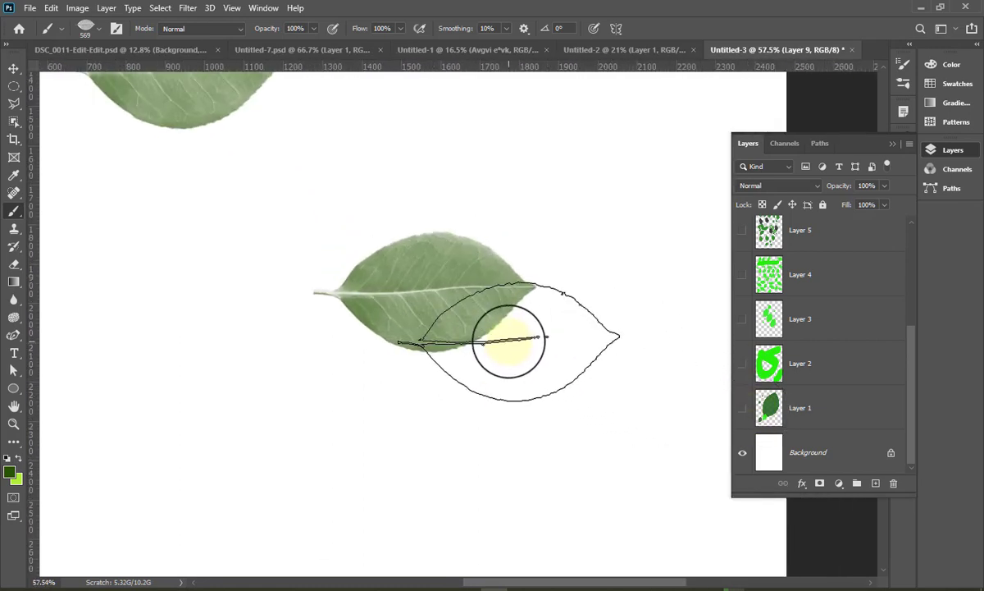
Stamp a third leaf below the existing ones.
click(408, 445)
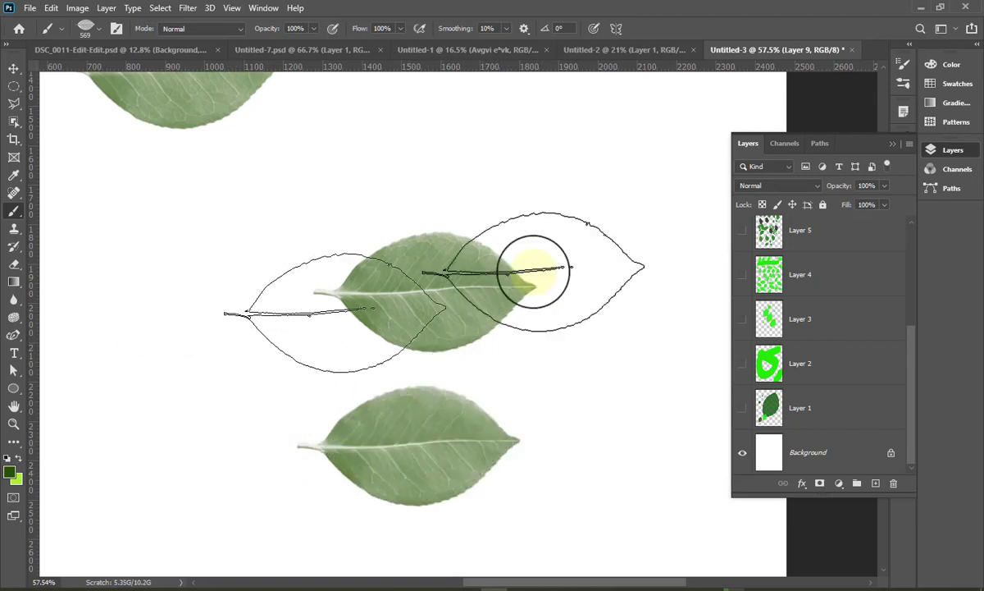
click(743, 232)
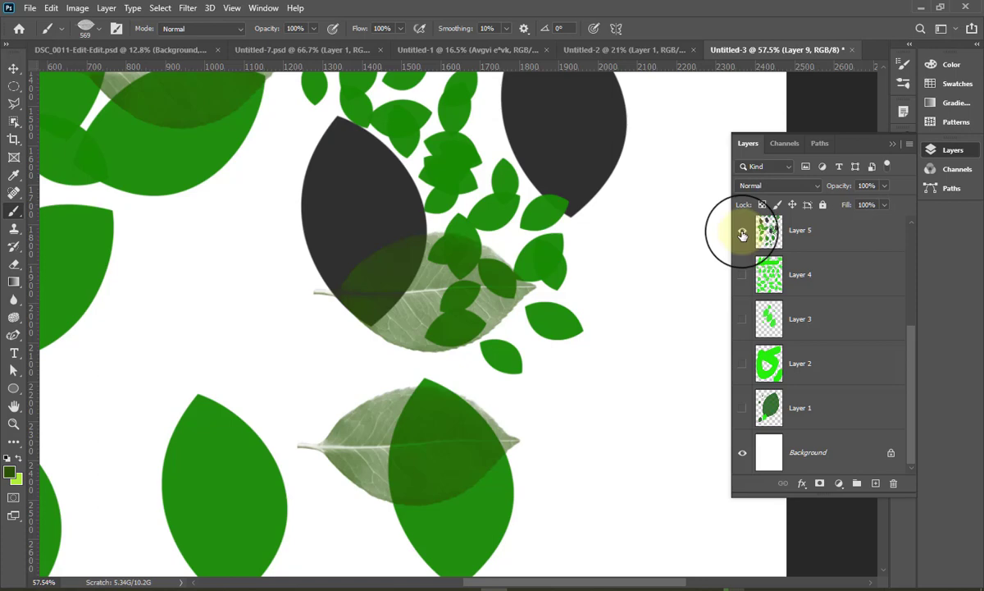
click(742, 232)
right_click(475, 277)
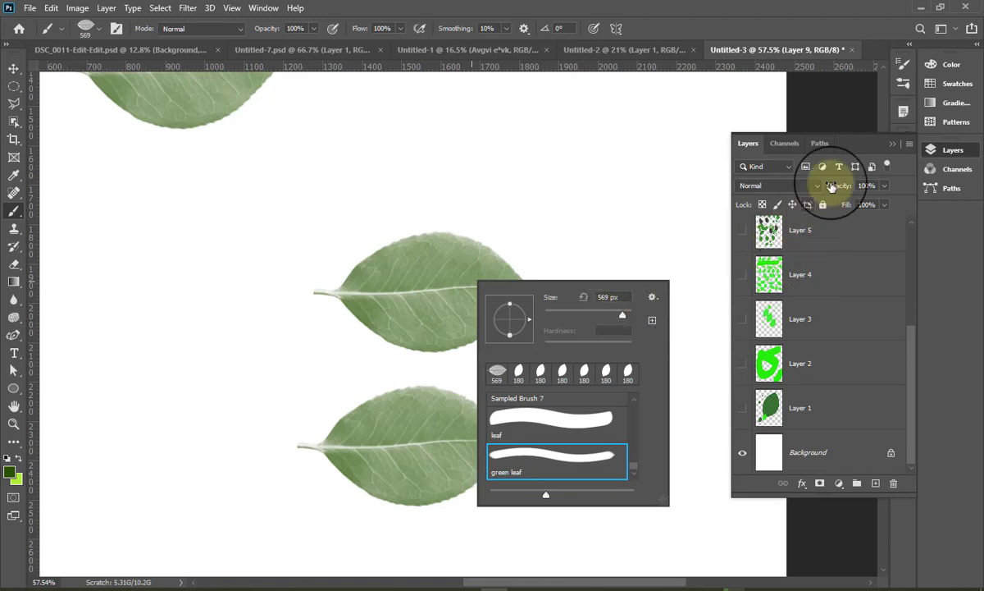
Give the leaf brush 176% spacing, 55% size jitter and 35% angle jitter.
click(900, 65)
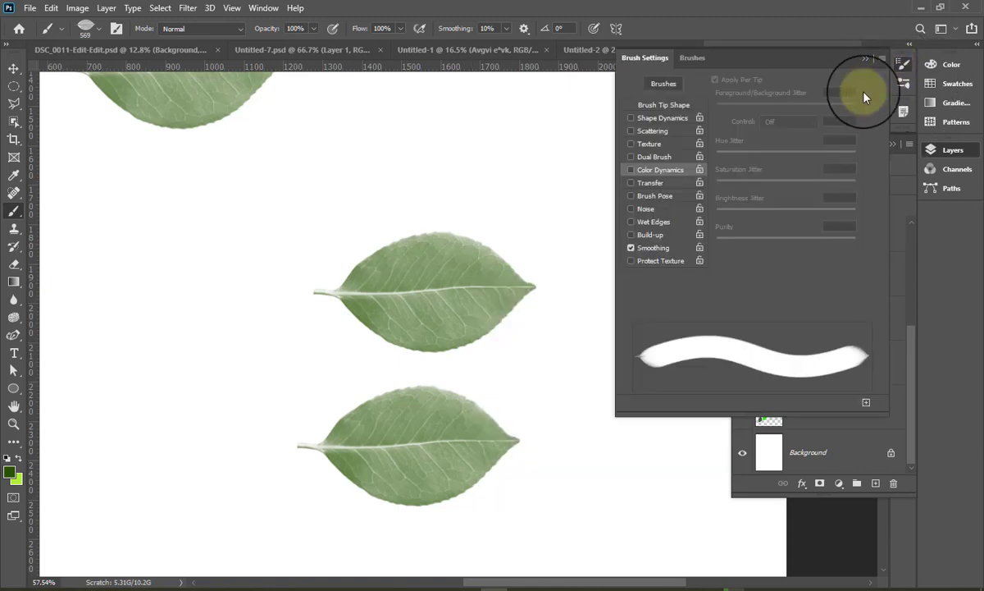
click(683, 107)
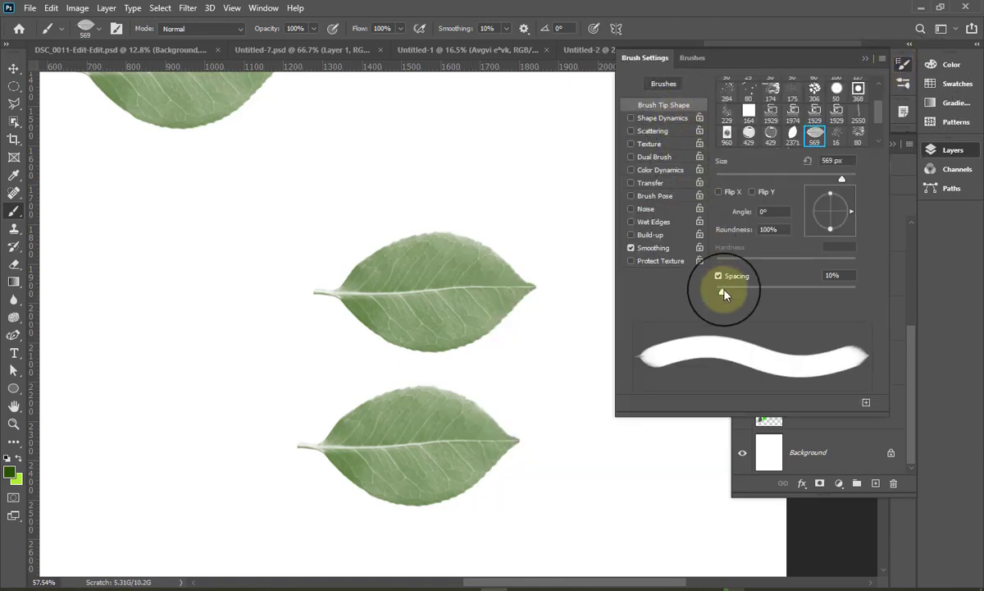
drag(723, 289, 817, 293)
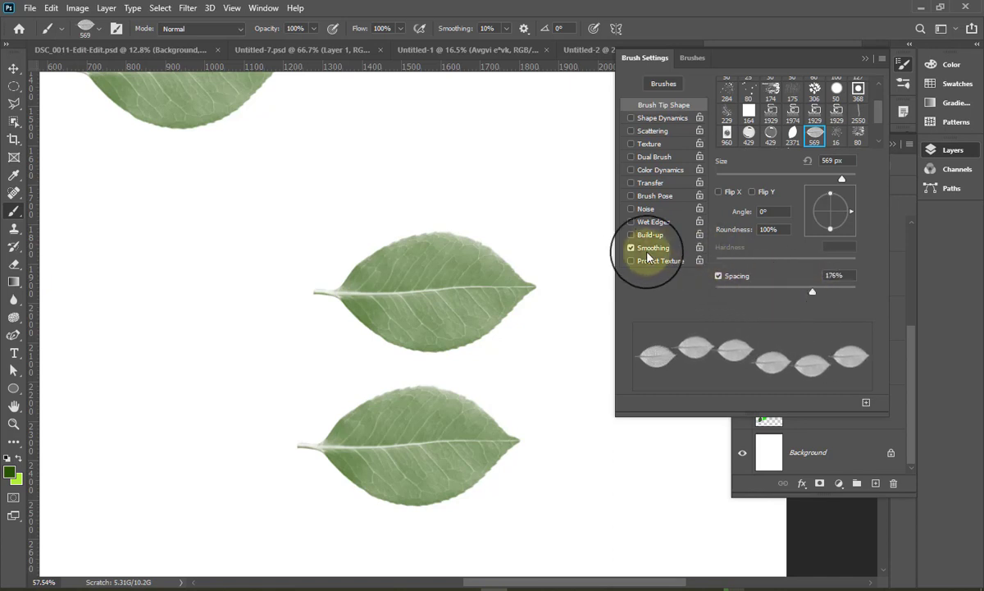
click(656, 119)
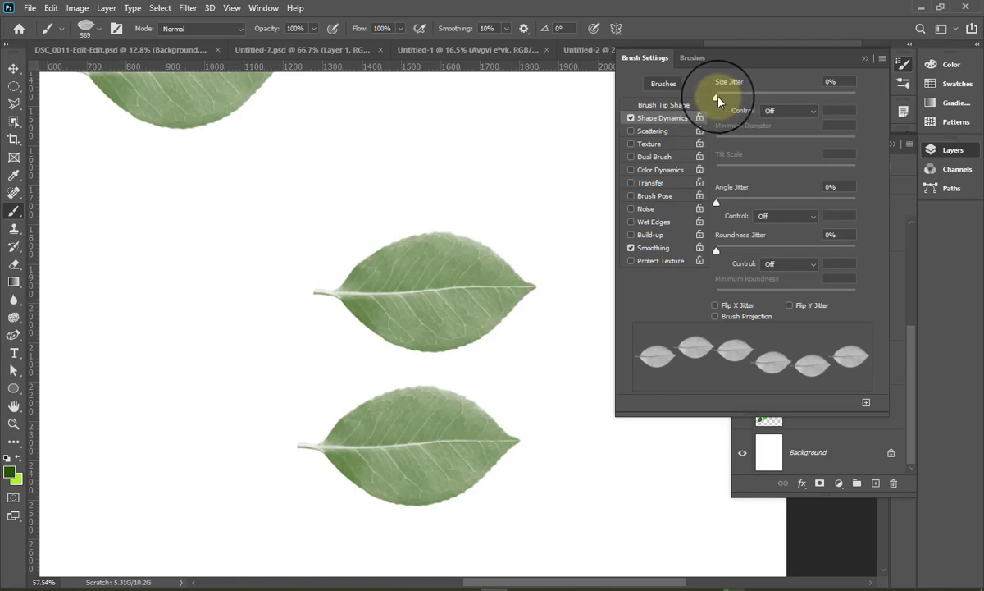
drag(716, 97, 793, 98)
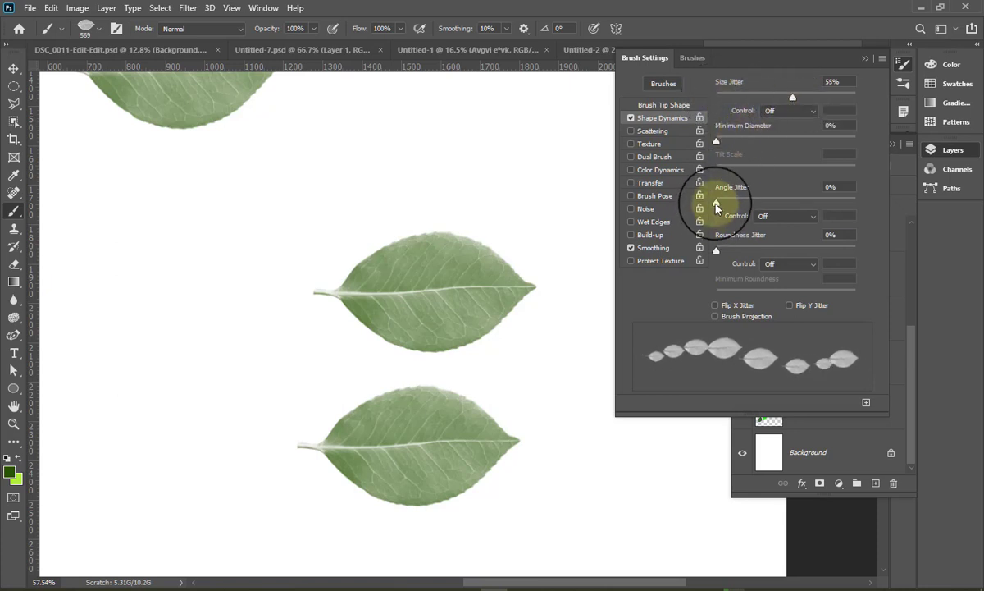
drag(719, 203, 765, 203)
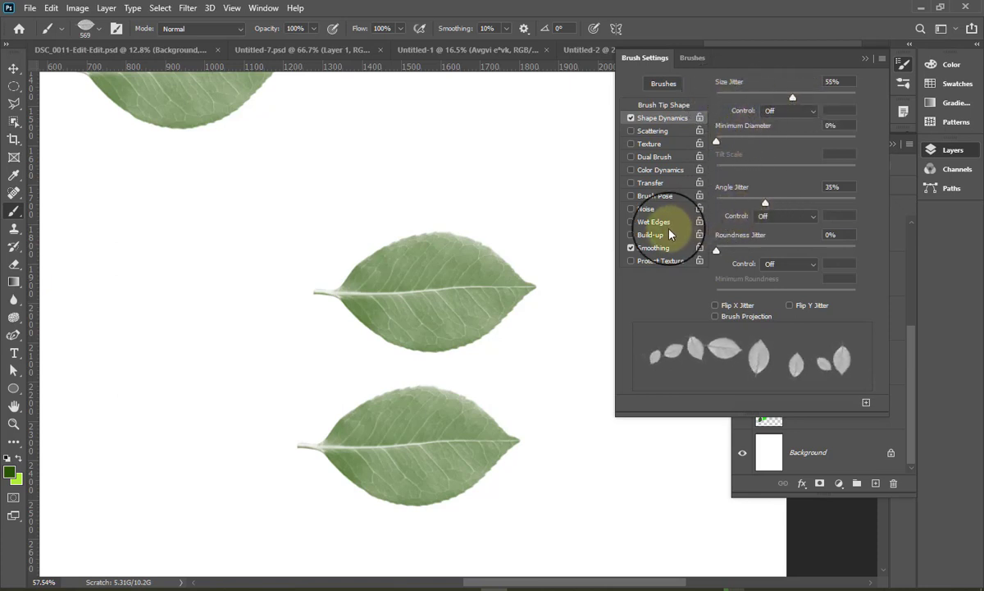
Enable Scattering at 265% with a count of 3.
click(653, 131)
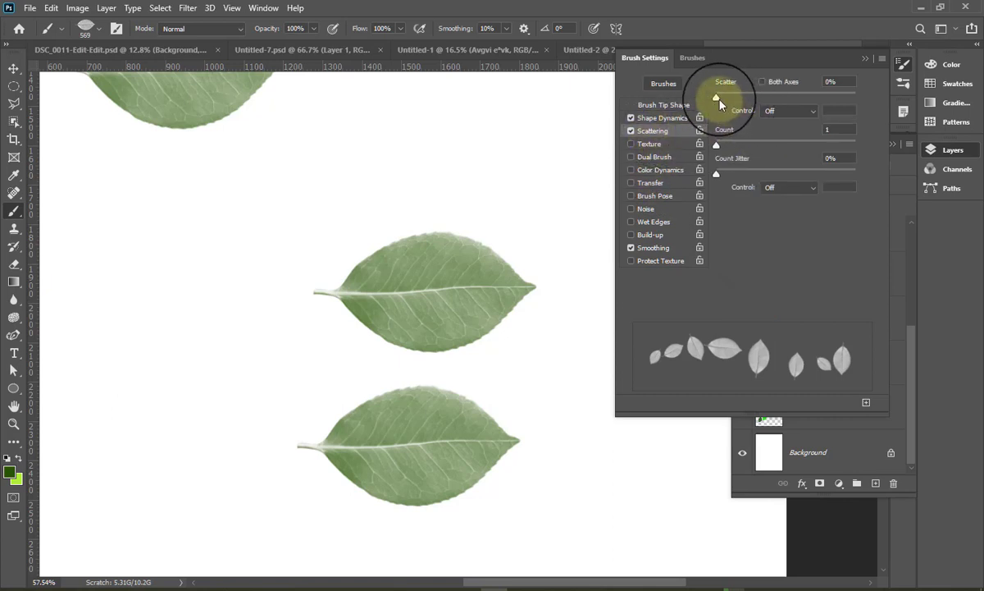
drag(717, 98, 754, 100)
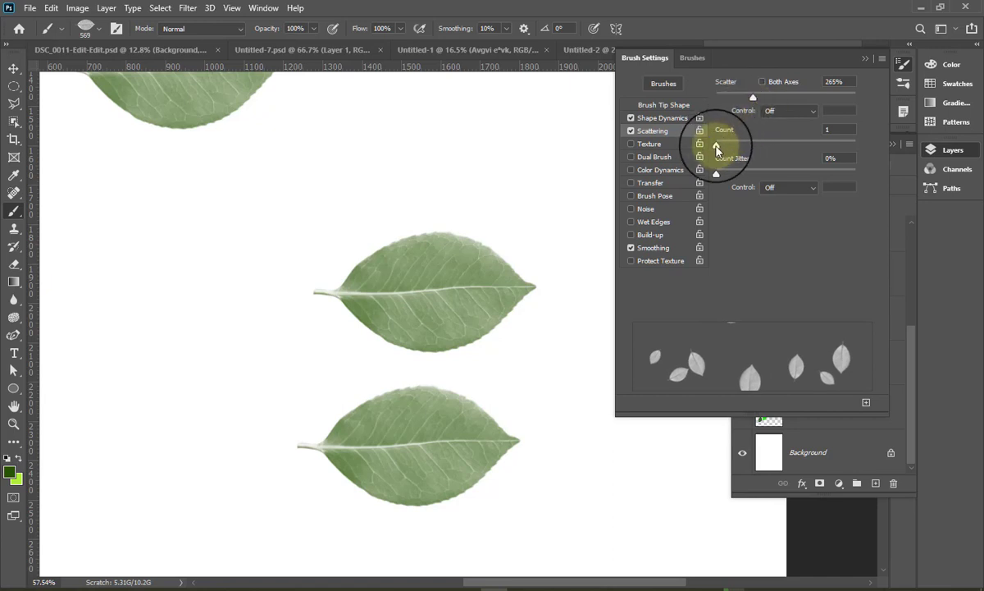
drag(717, 148, 737, 154)
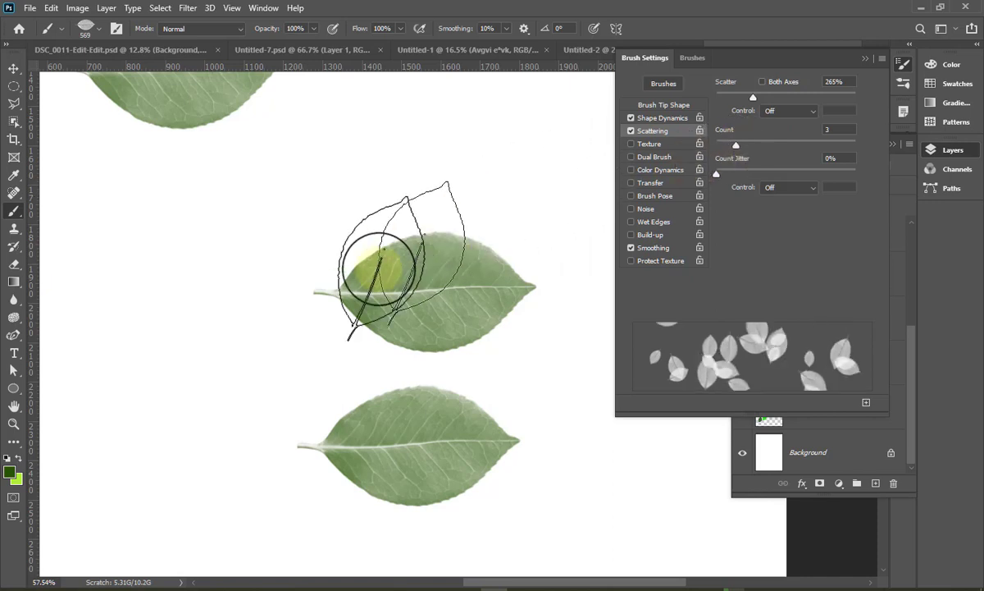
scroll(279, 303, down, 2)
scroll(277, 307, down, 3)
scroll(277, 306, down, 3)
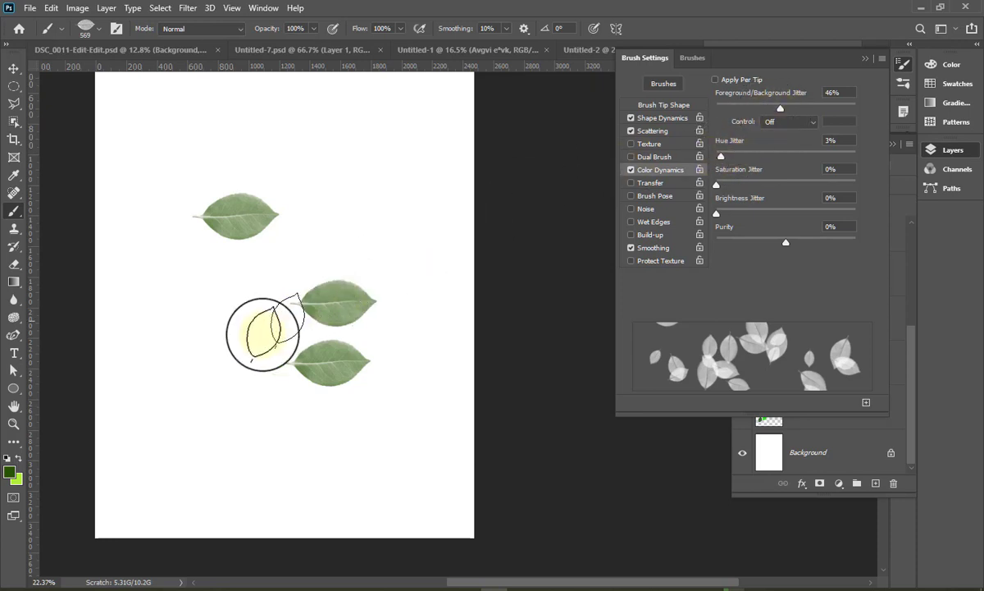
Paint two strokes of scattered leaves across the lower canvas, then close Brush Settings.
mouse_move(136, 444)
mouse_down()
mouse_move(172, 415)
mouse_move(213, 413)
mouse_move(191, 367)
mouse_move(233, 395)
mouse_move(192, 400)
mouse_move(148, 359)
mouse_move(282, 292)
mouse_move(337, 287)
mouse_move(257, 256)
mouse_move(189, 327)
mouse_move(187, 358)
mouse_move(251, 369)
mouse_move(288, 409)
mouse_move(325, 352)
mouse_move(376, 405)
mouse_move(358, 435)
mouse_move(308, 456)
mouse_move(184, 482)
mouse_move(307, 469)
mouse_up()
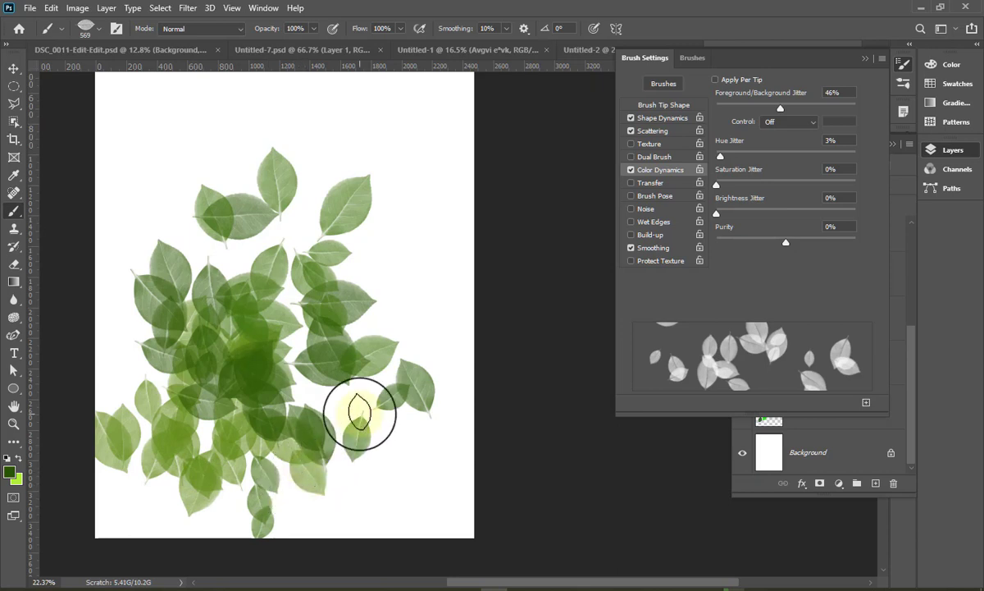
mouse_move(337, 403)
mouse_down()
mouse_move(389, 353)
mouse_move(407, 288)
mouse_move(384, 273)
mouse_move(194, 268)
mouse_move(142, 313)
mouse_move(176, 418)
mouse_move(259, 455)
mouse_move(325, 378)
mouse_move(292, 299)
mouse_move(381, 222)
mouse_up()
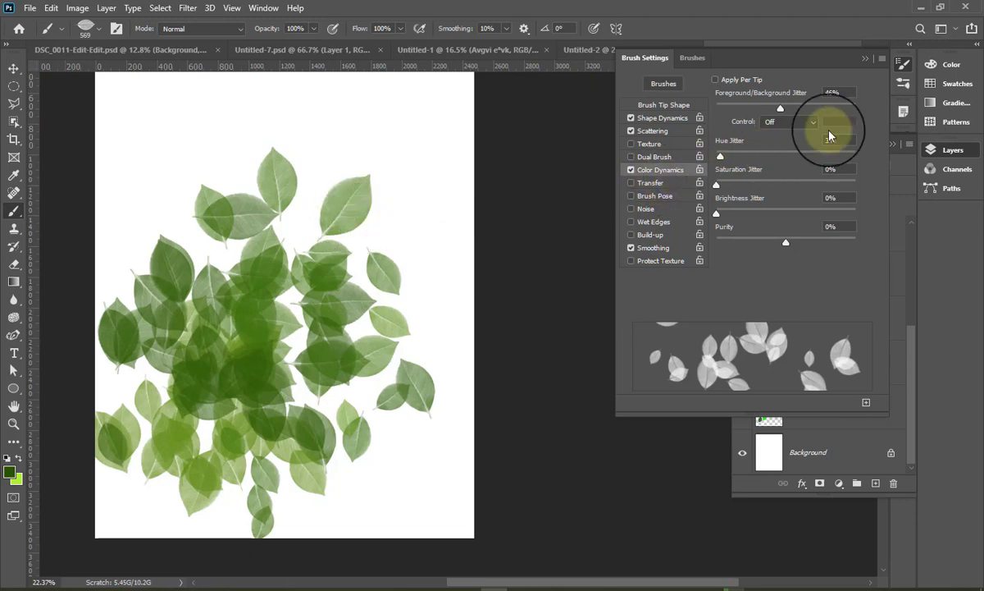
click(864, 59)
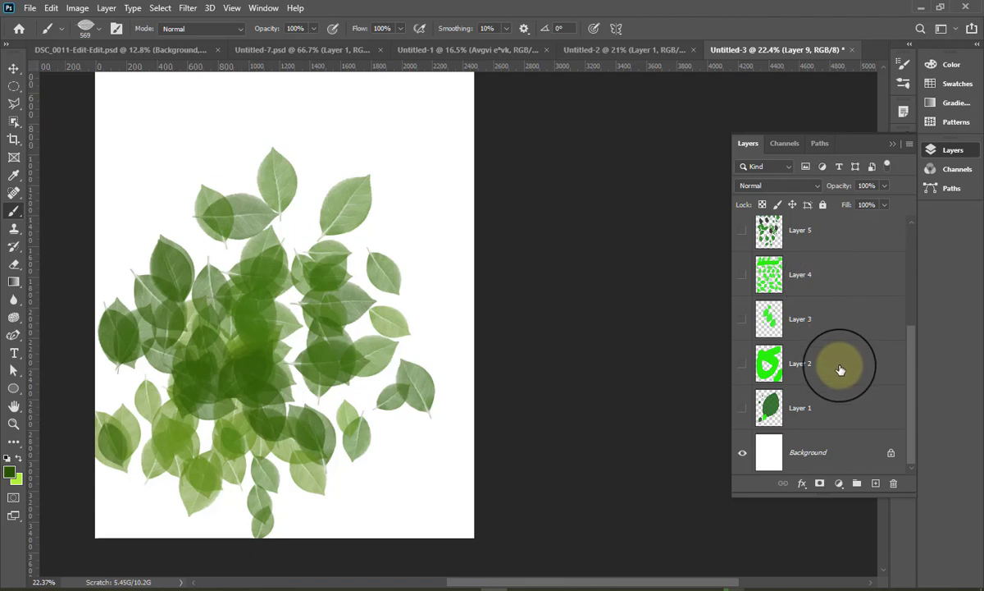
Show Layer 8's single leaf, hide Layer 9, and make Layer 8 active.
scroll(838, 358, up, 3)
scroll(829, 349, up, 1)
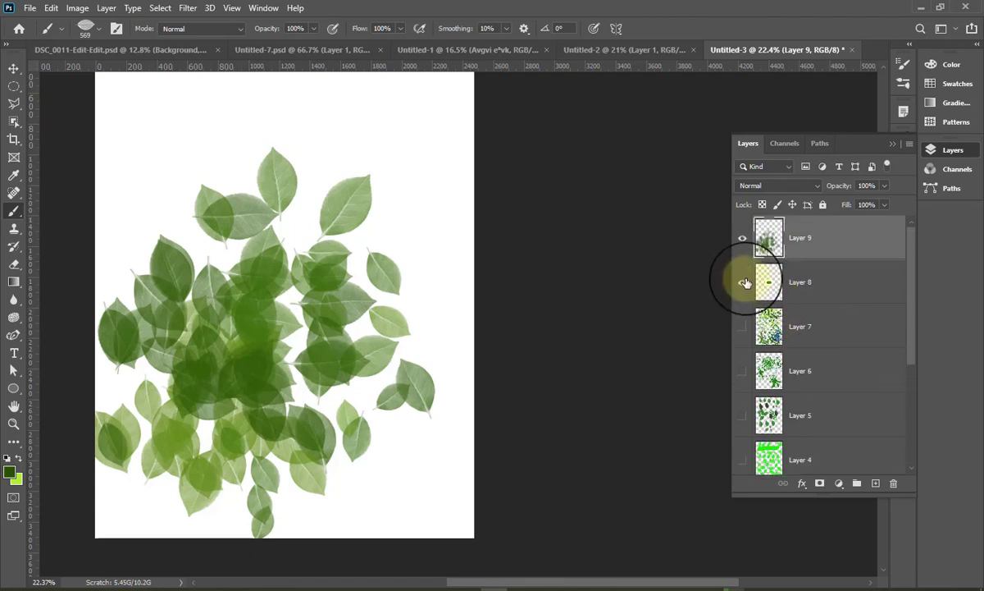
click(743, 282)
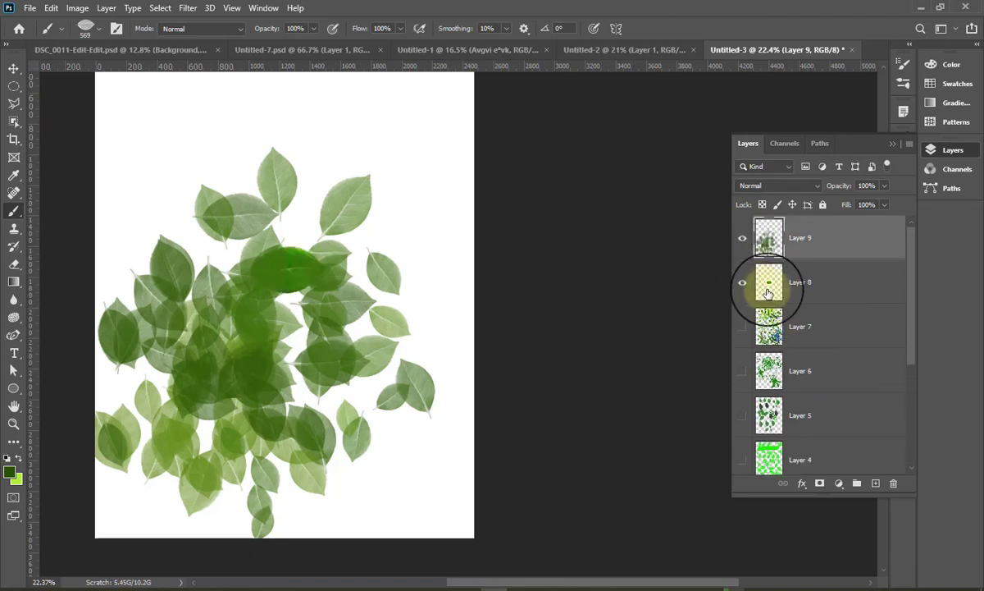
click(743, 238)
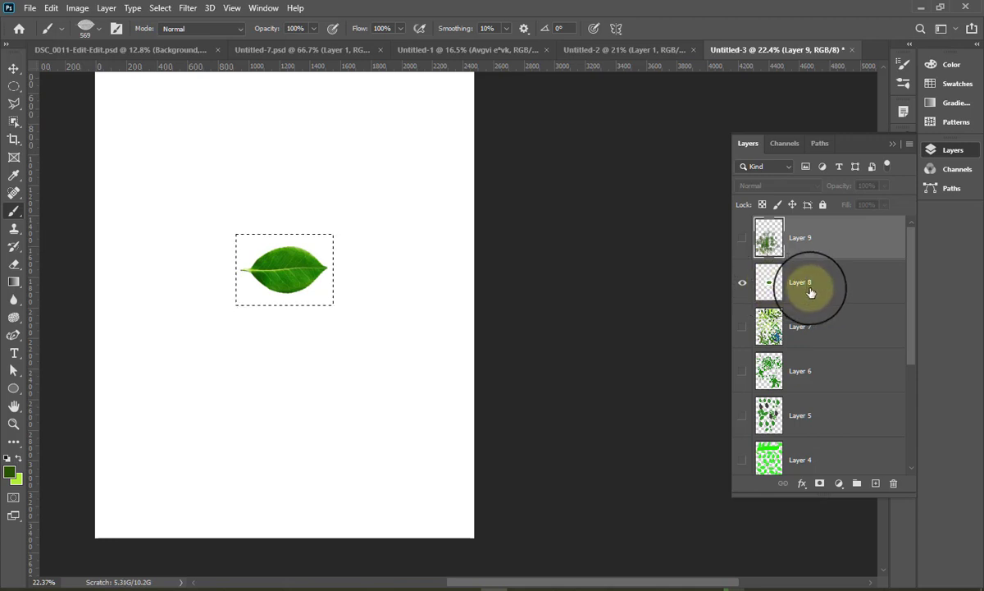
click(791, 281)
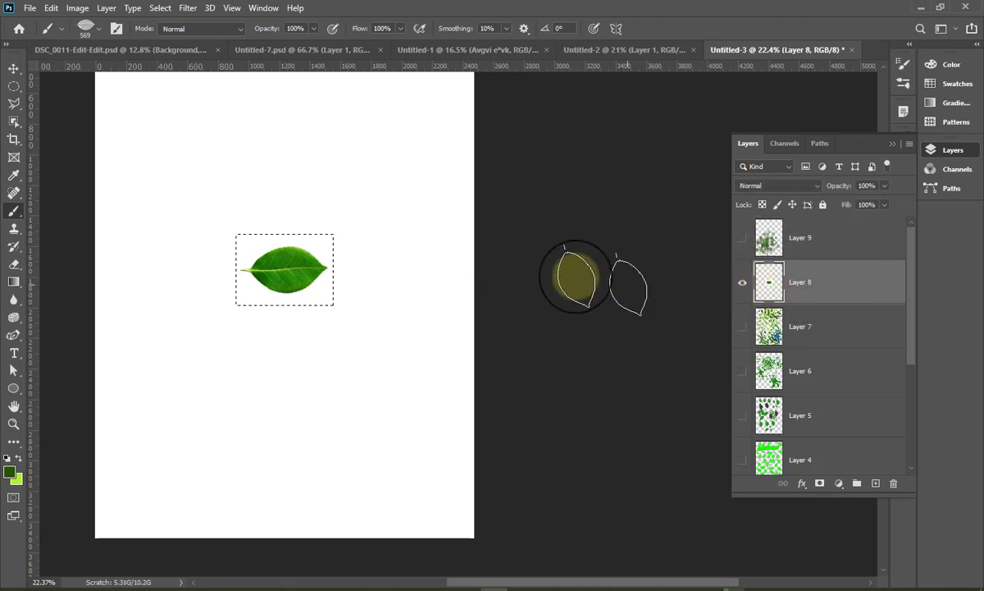
click(14, 69)
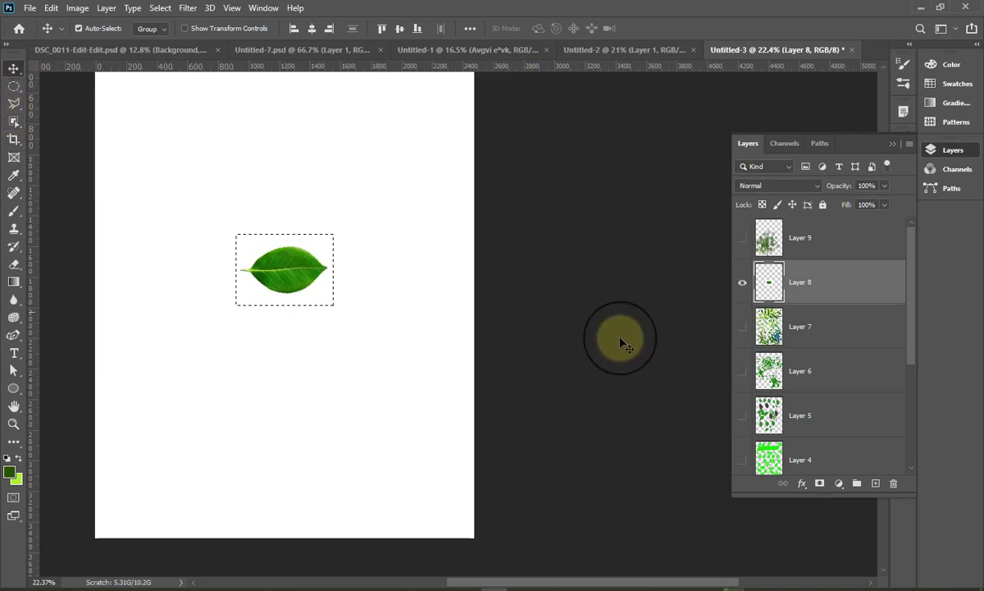
Add a Black & White adjustment above Layer 8 with Greens lowered to 8.
click(839, 484)
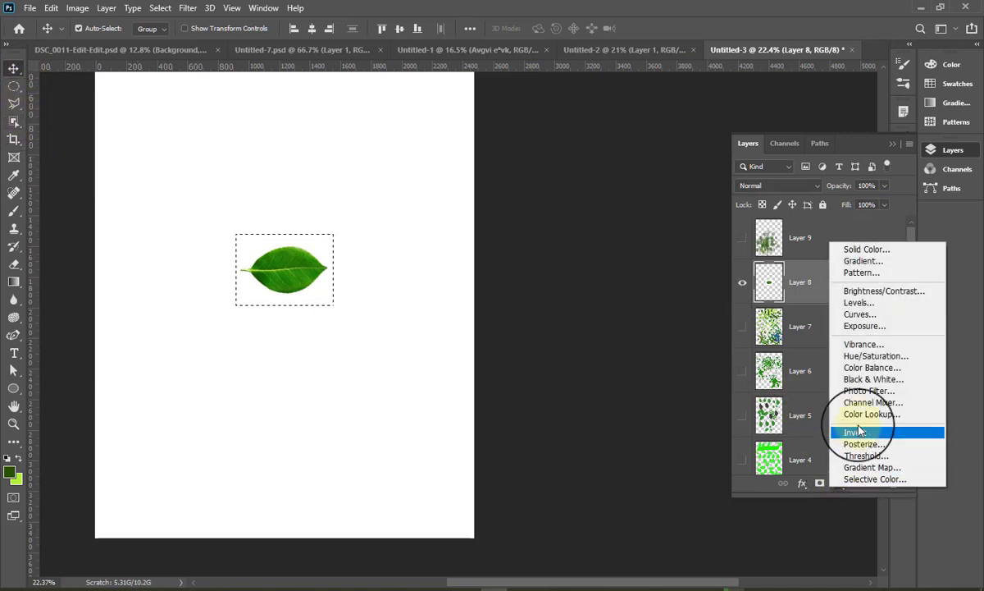
click(871, 379)
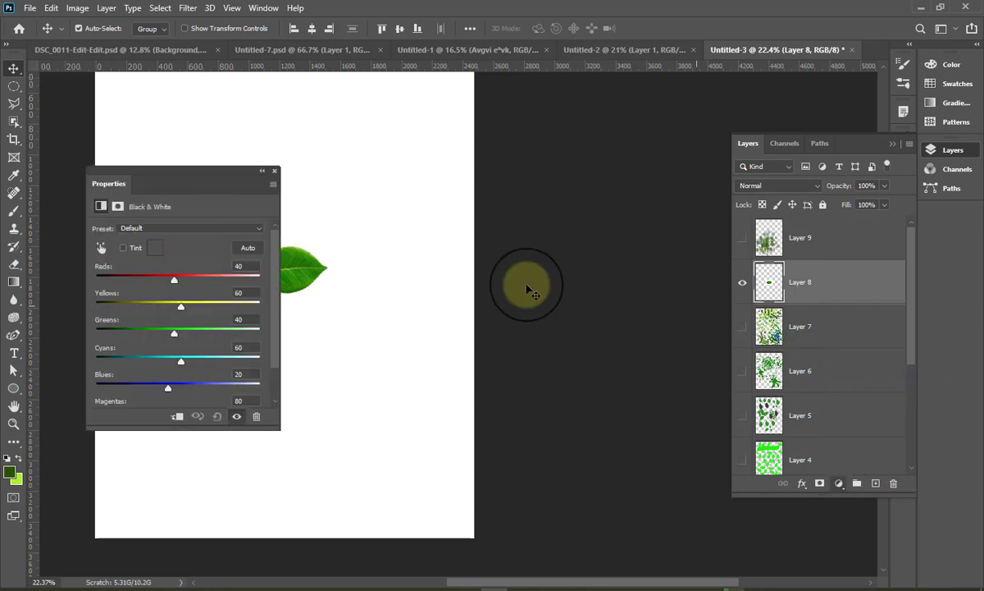
drag(167, 181, 487, 194)
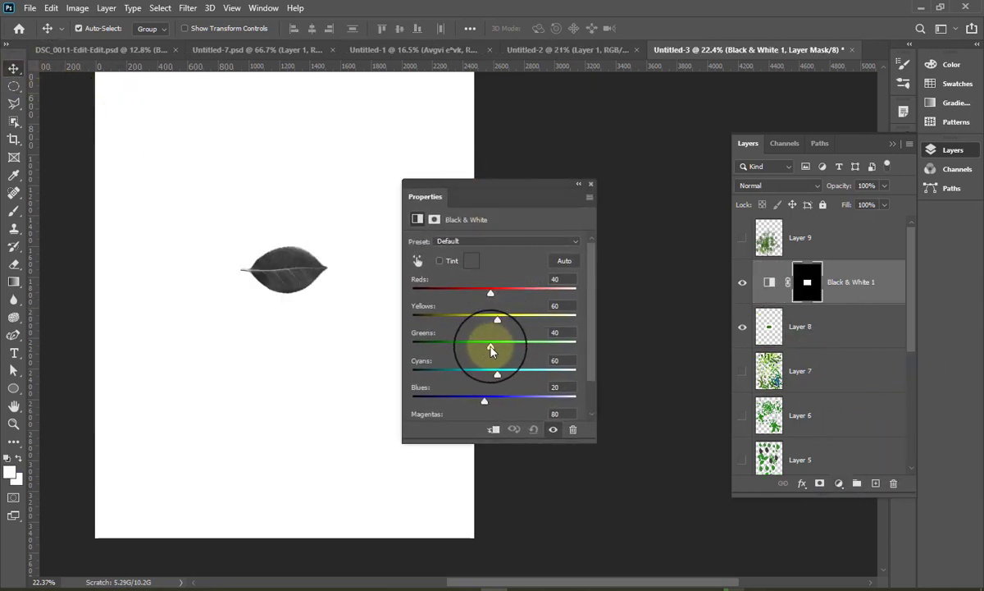
mouse_move(491, 350)
mouse_down()
mouse_move(475, 345)
mouse_move(483, 345)
mouse_up()
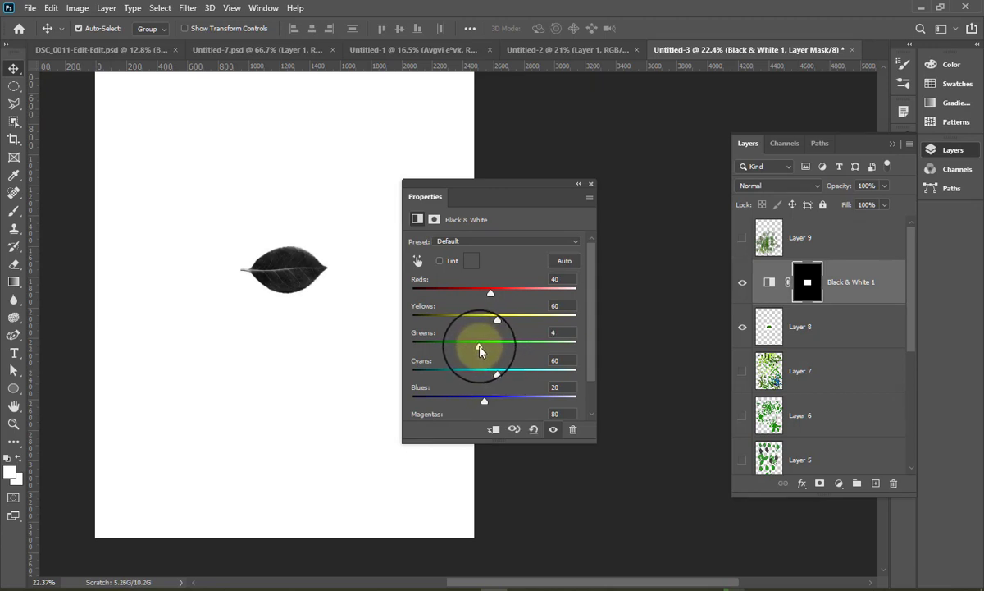
drag(480, 350, 481, 346)
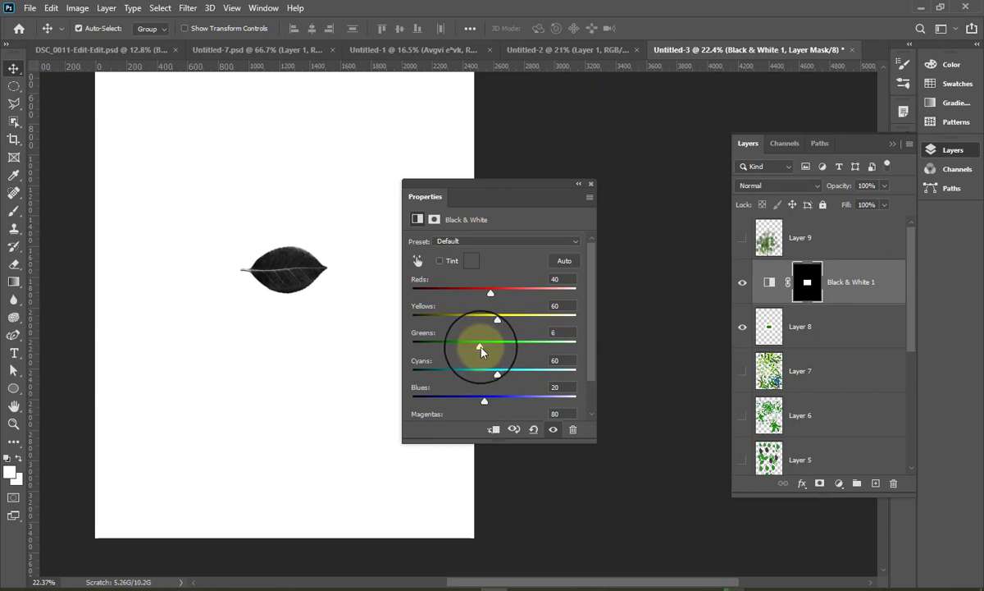
click(579, 185)
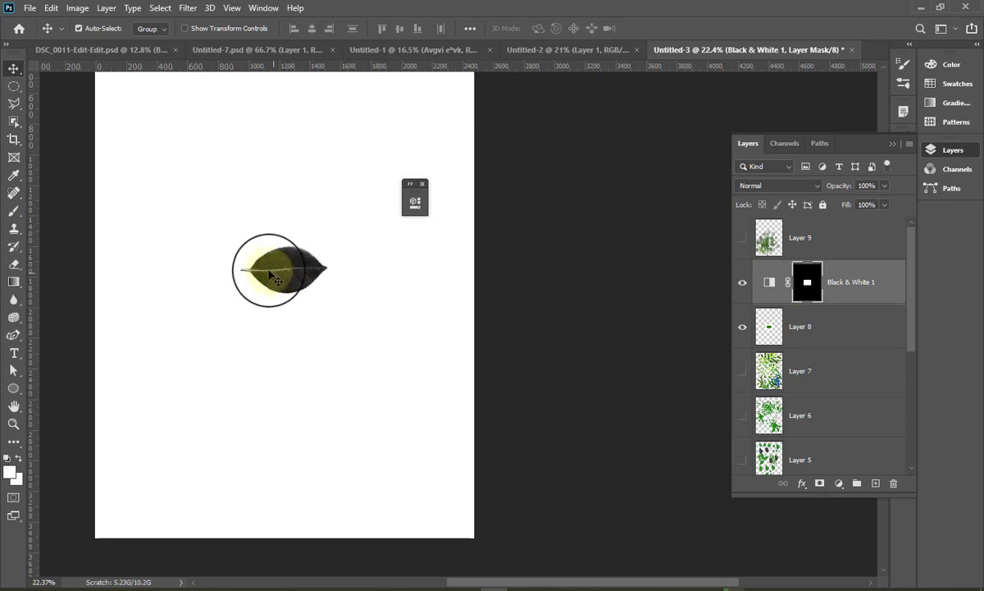
mouse_move(254, 241)
mouse_down()
mouse_move(276, 276)
mouse_move(160, 154)
mouse_up()
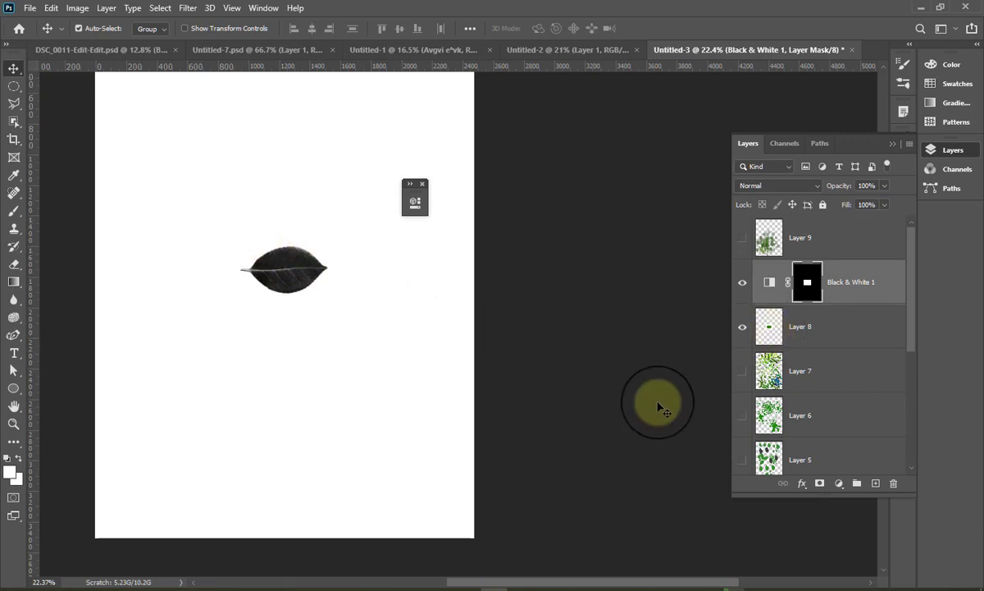
scroll(821, 435, down, 5)
Hide the white Background layer and make Layer 8 the active layer.
scroll(780, 451, down, 1)
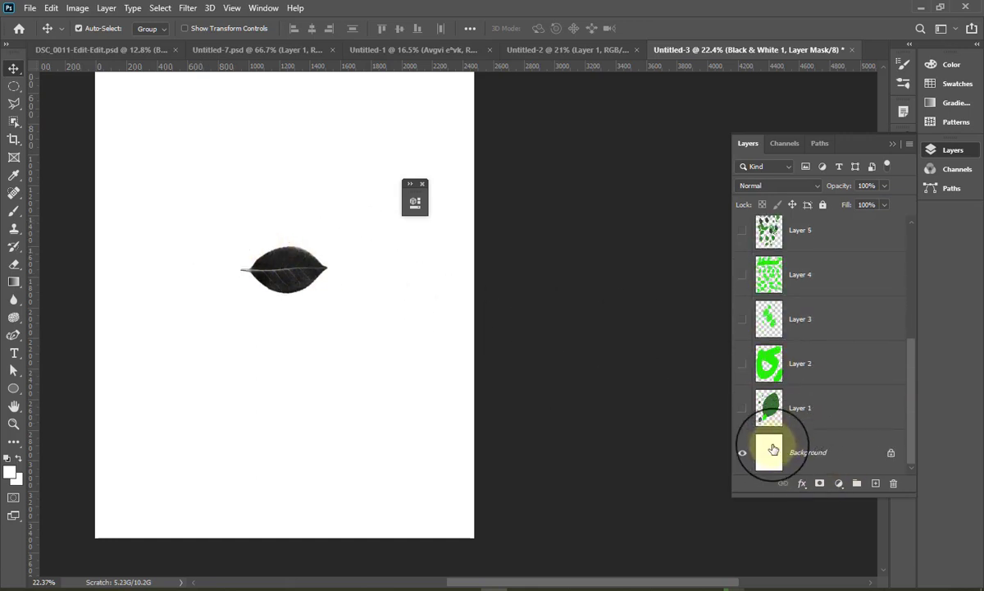
click(743, 453)
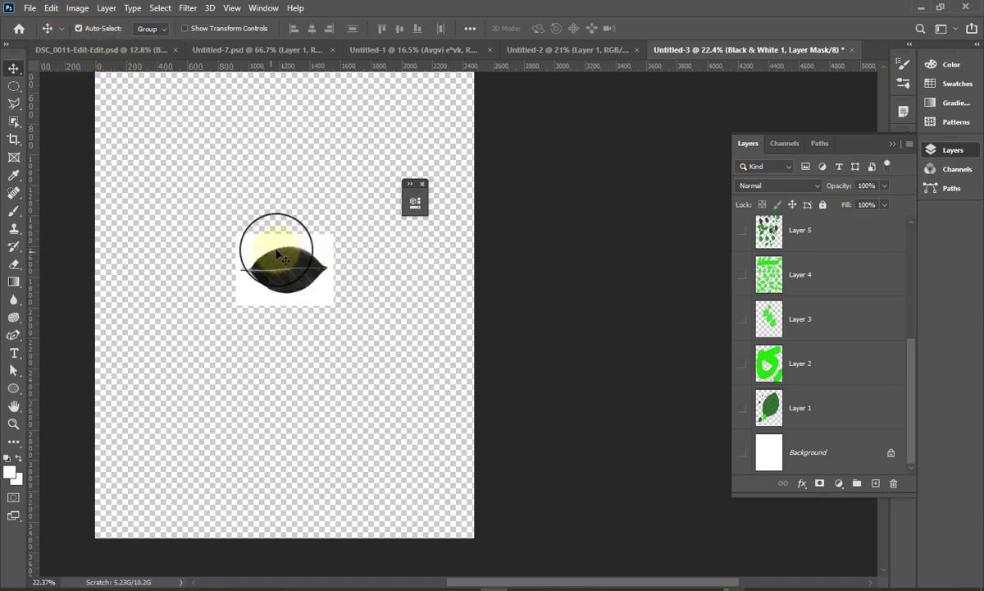
click(51, 8)
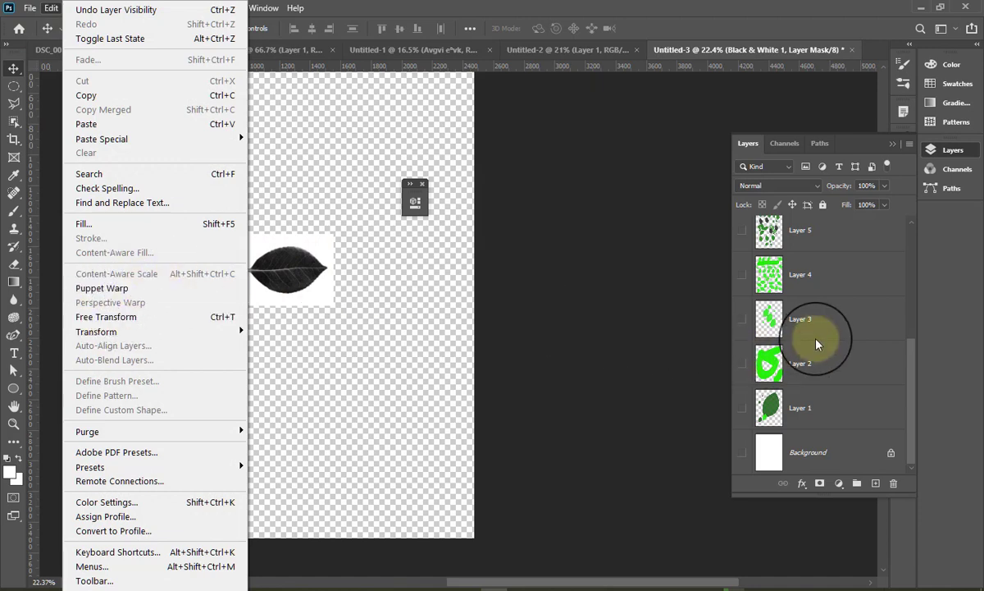
click(913, 353)
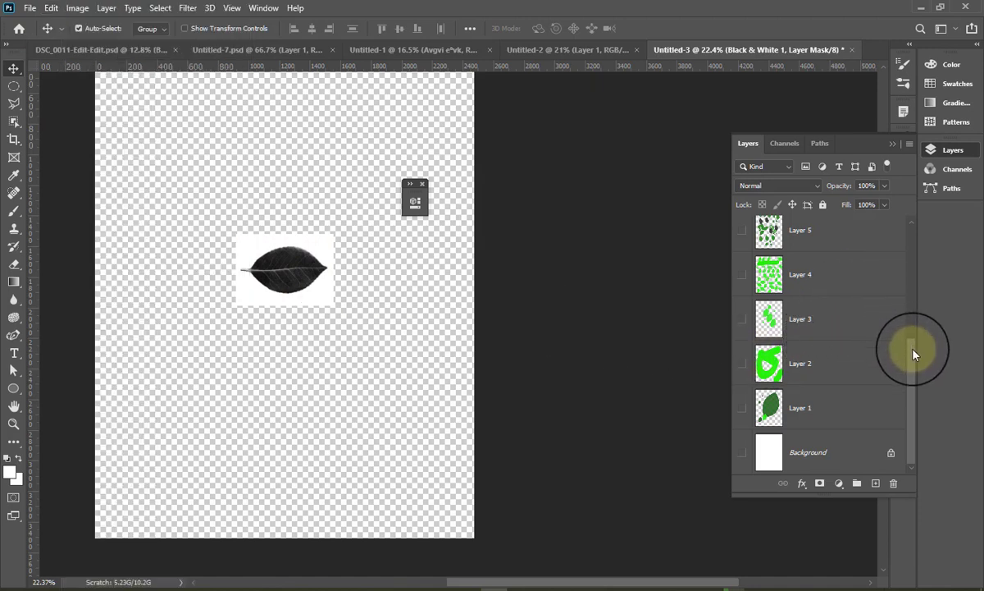
drag(913, 352, 906, 238)
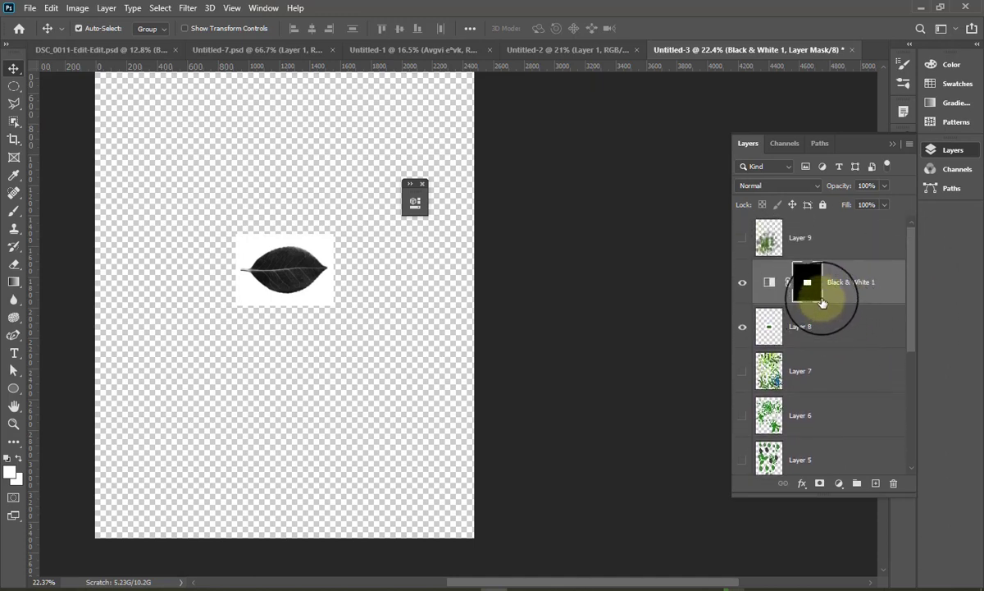
mouse_move(822, 303)
mouse_down()
mouse_move(830, 317)
mouse_move(804, 327)
mouse_up()
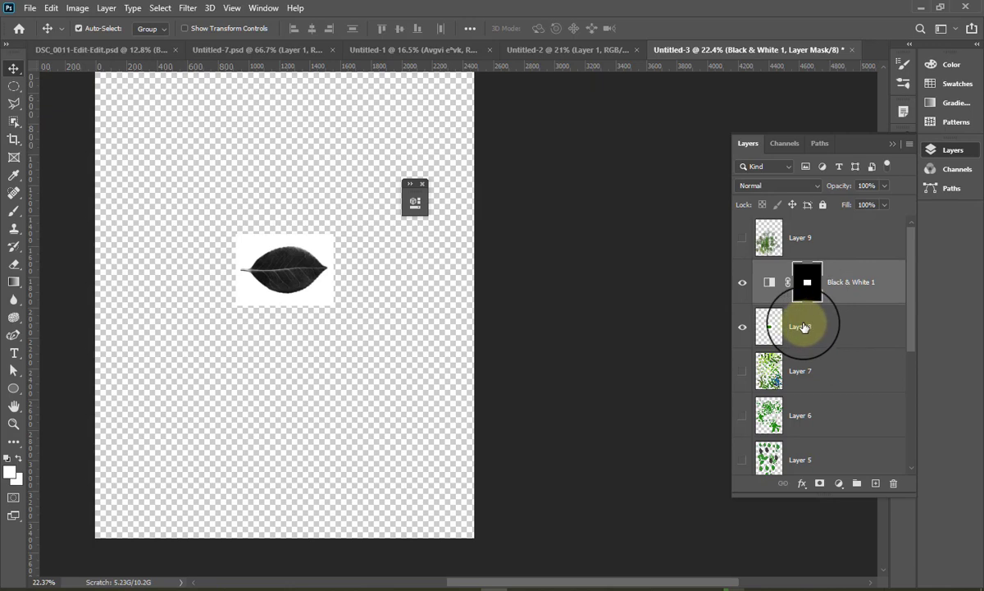
click(803, 327)
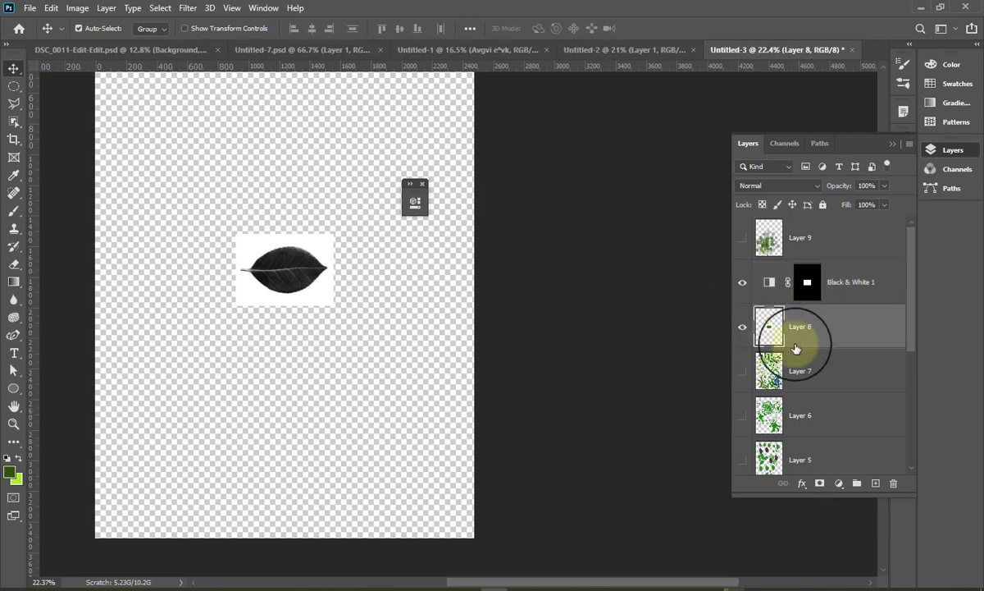
Merge the Black & White 1 adjustment down into Layer 8.
click(51, 8)
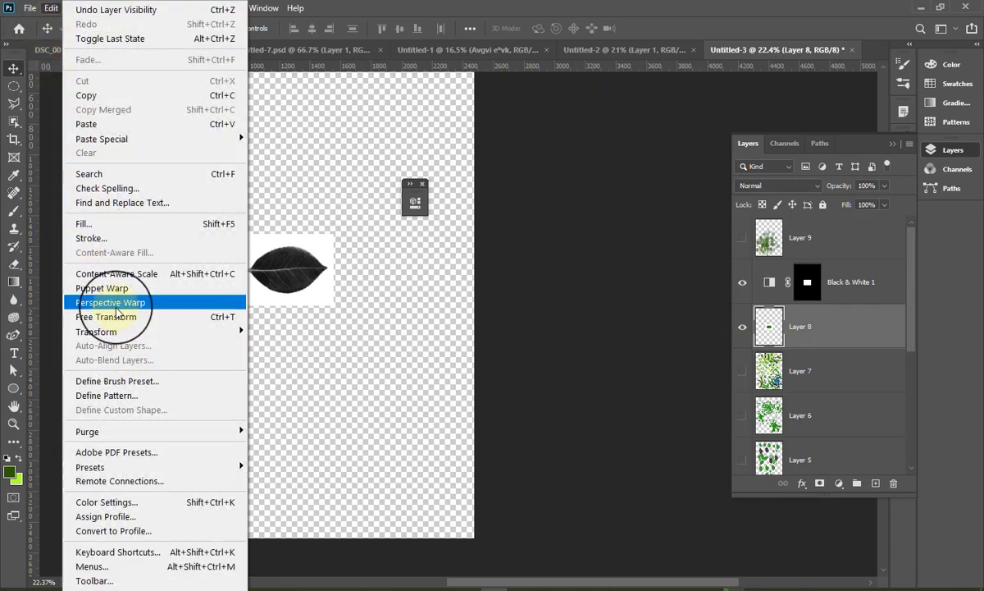
click(127, 381)
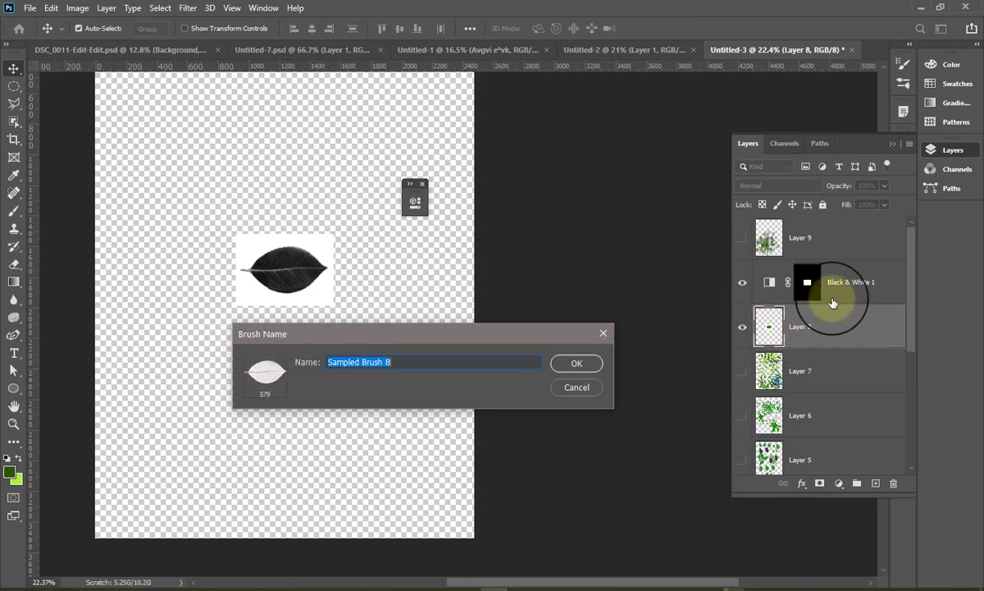
click(577, 365)
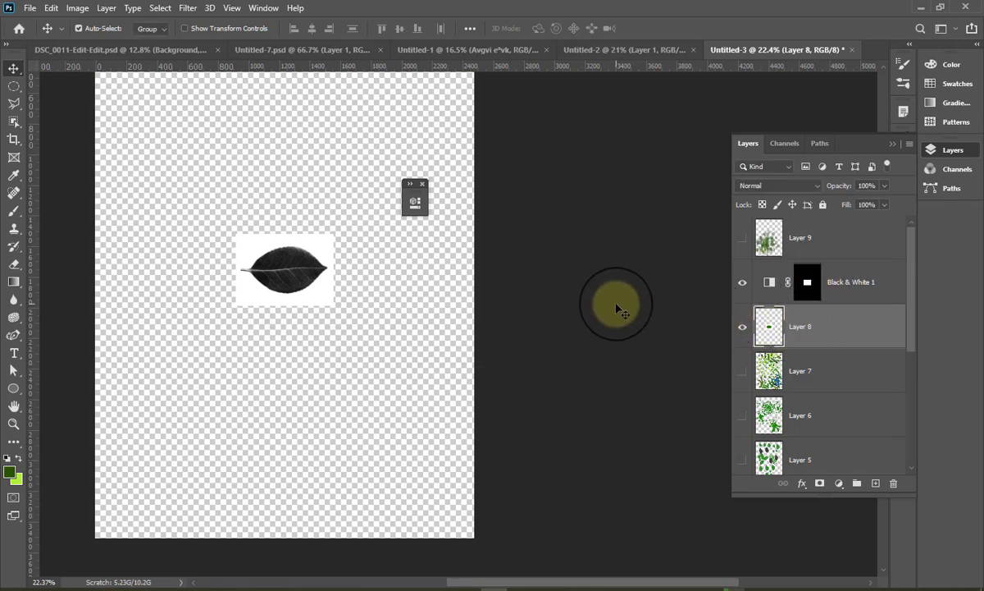
click(909, 143)
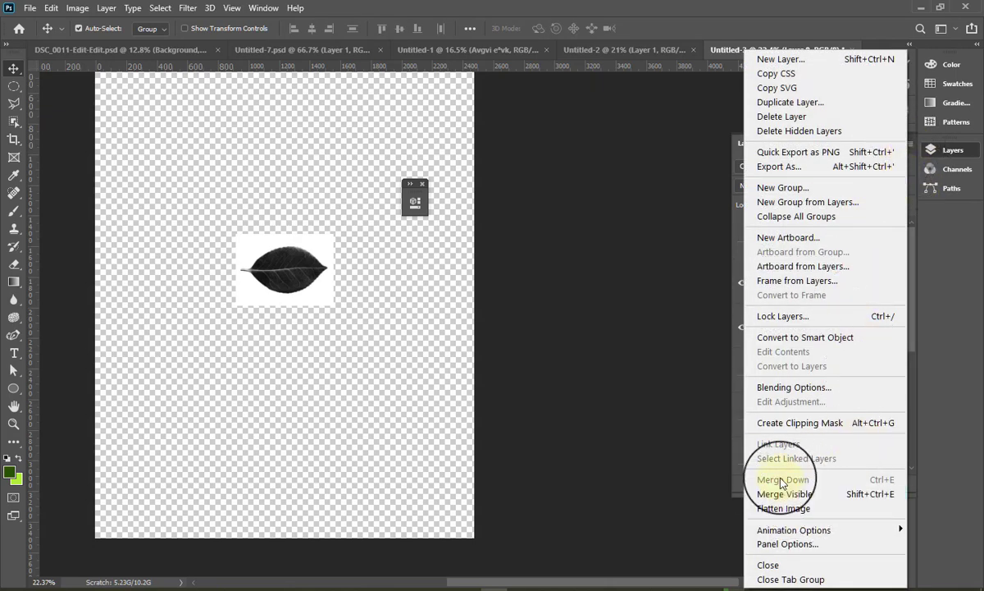
click(708, 433)
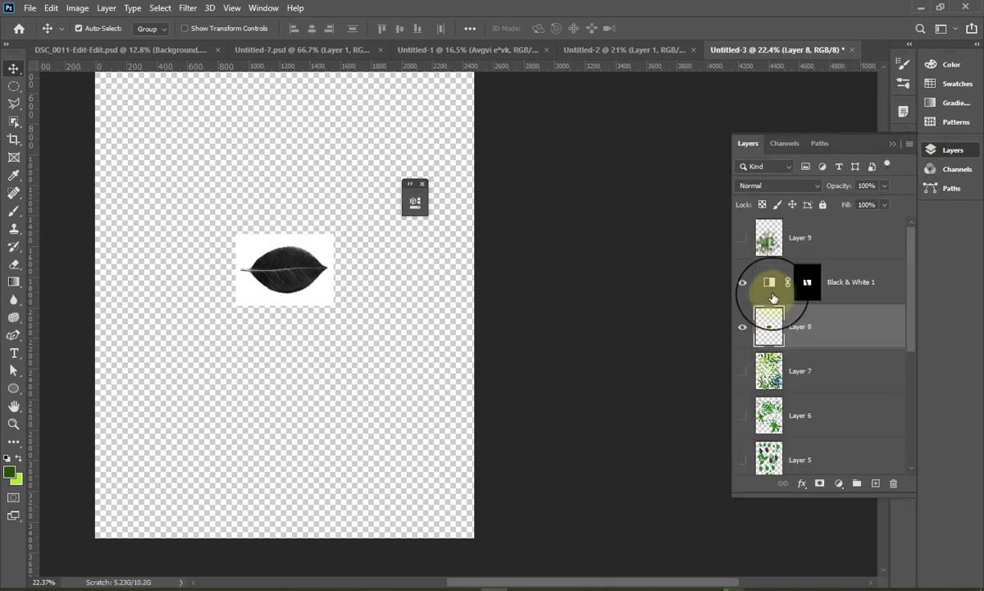
click(848, 293)
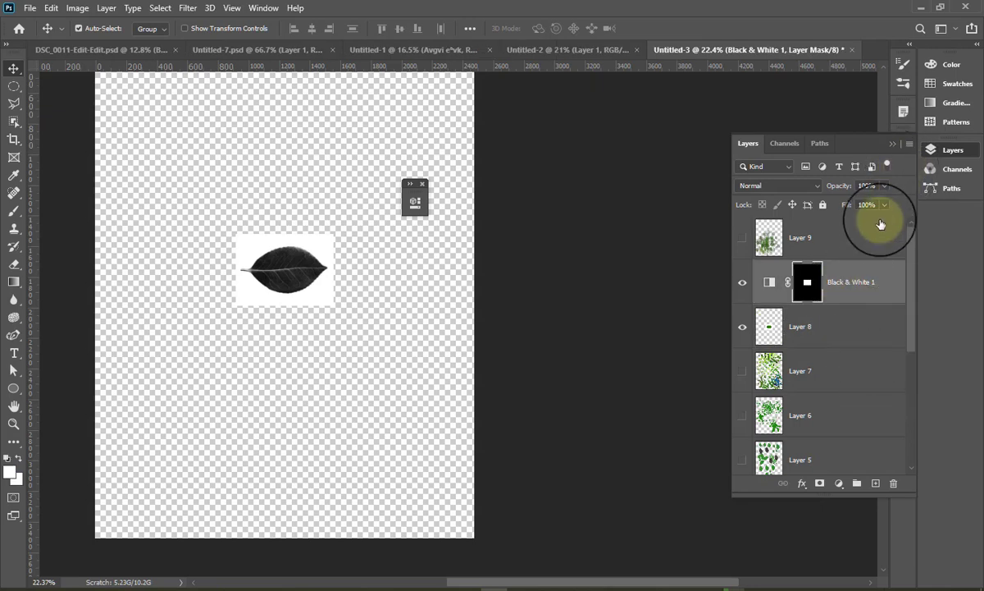
click(908, 143)
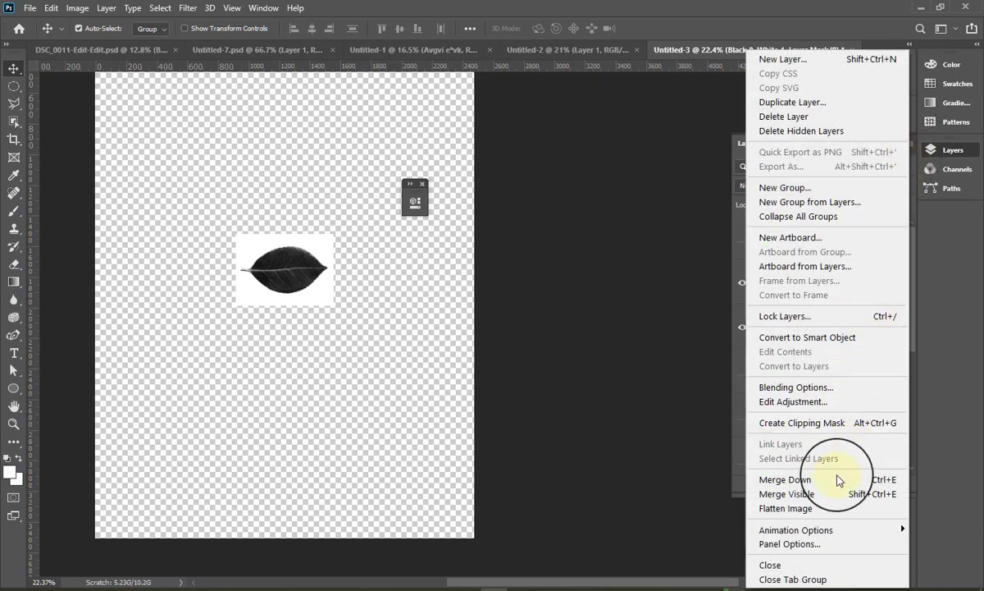
click(882, 483)
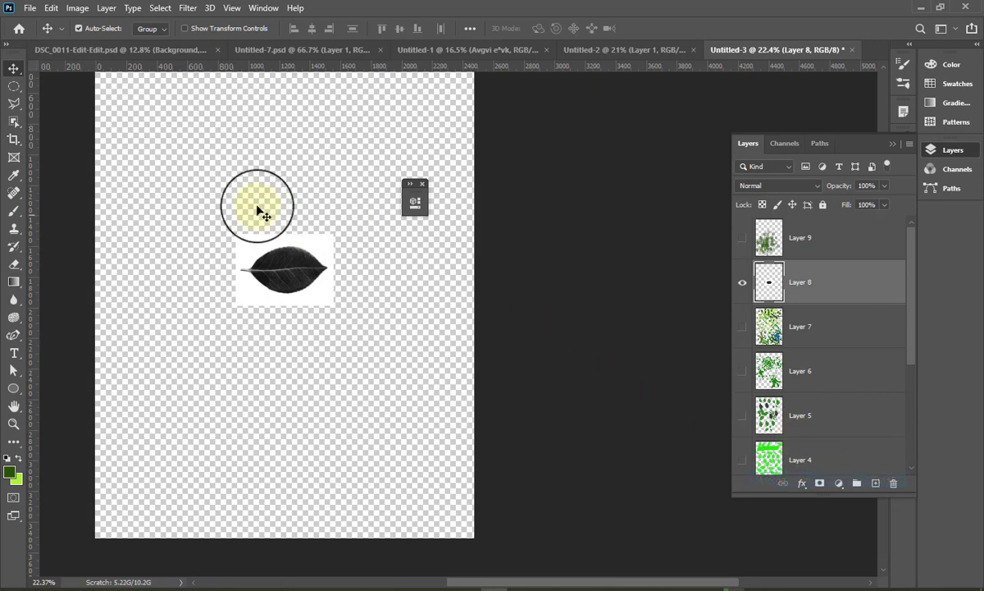
Save the grey leaf as brush preset 'Sampled Brush 8' and switch to the Brush tool.
click(52, 8)
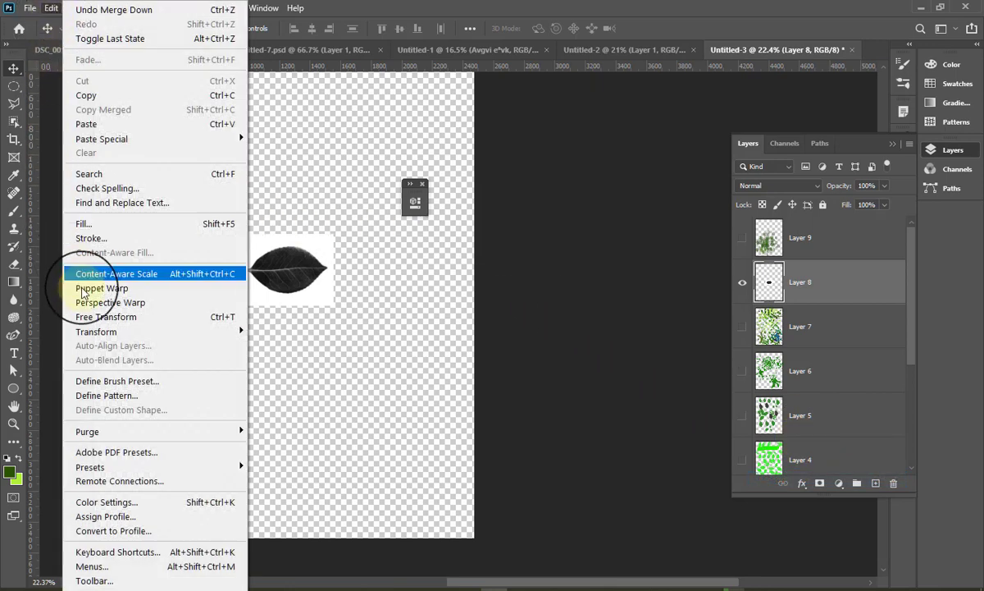
click(107, 382)
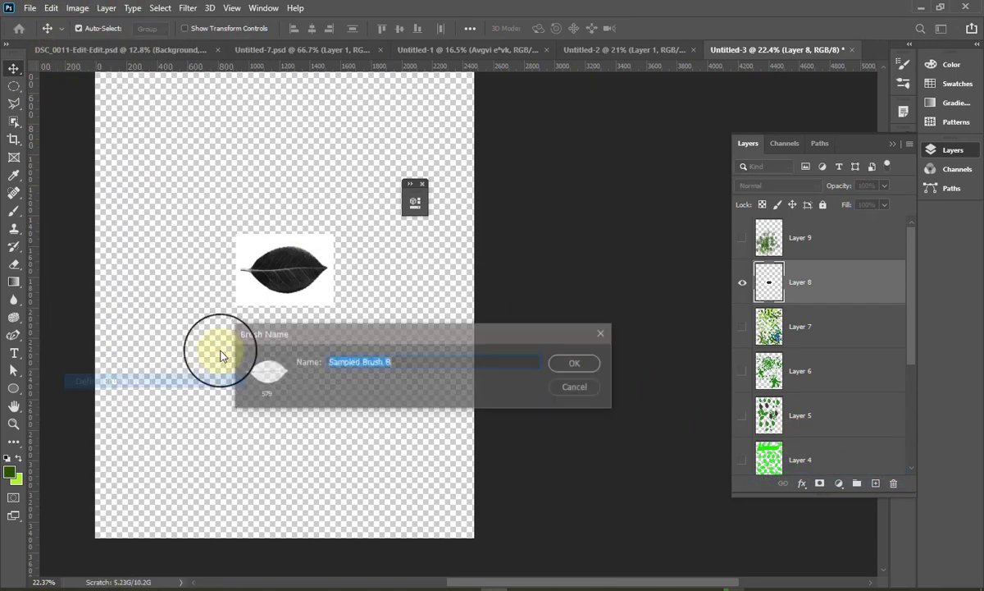
drag(388, 341, 452, 339)
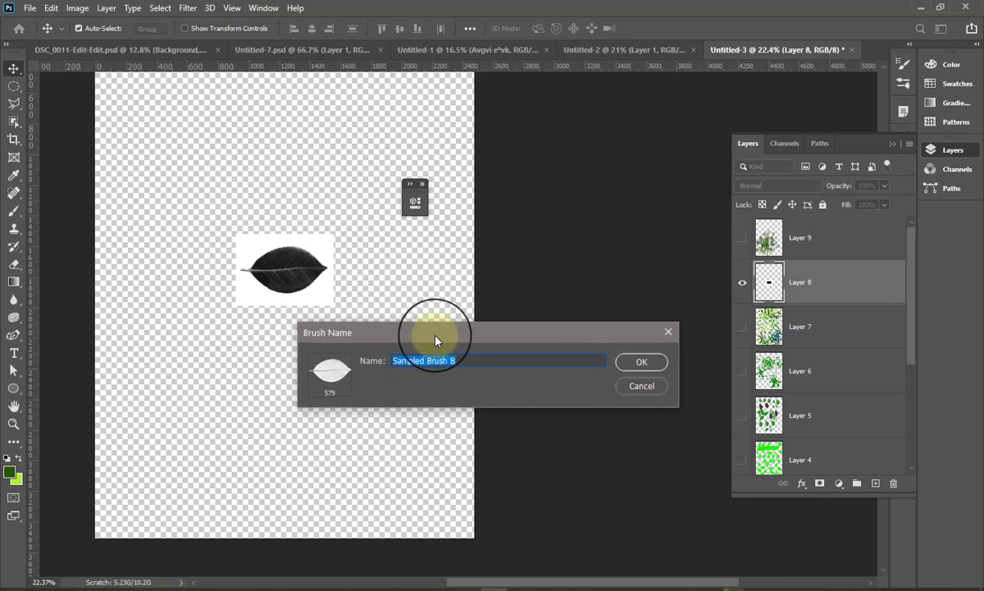
click(644, 361)
key(b)
scroll(418, 352, up, 4)
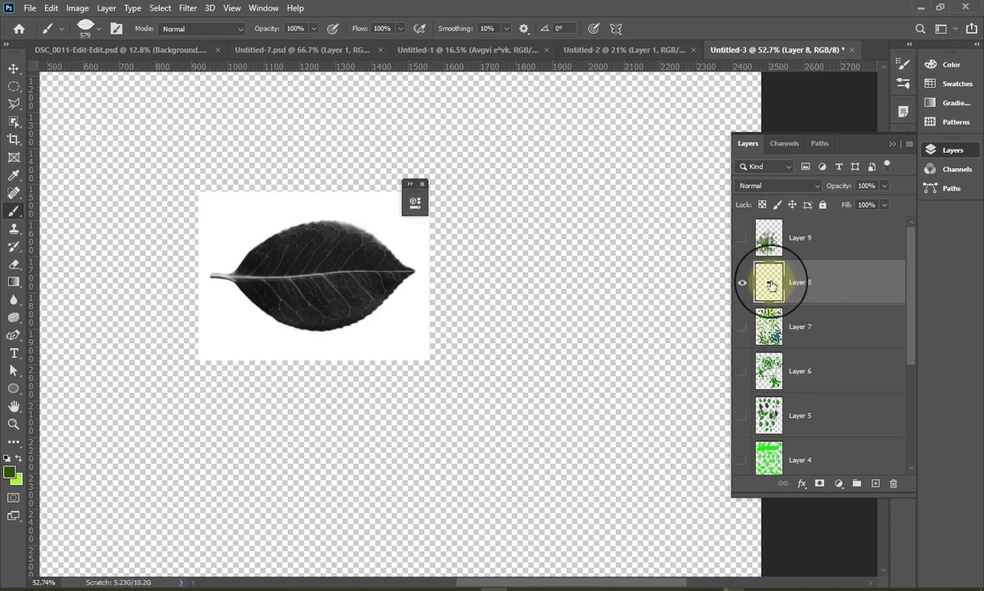
Apply Levels with inputs 77, 2.55 and 225 to turn the leaf near-black.
click(78, 9)
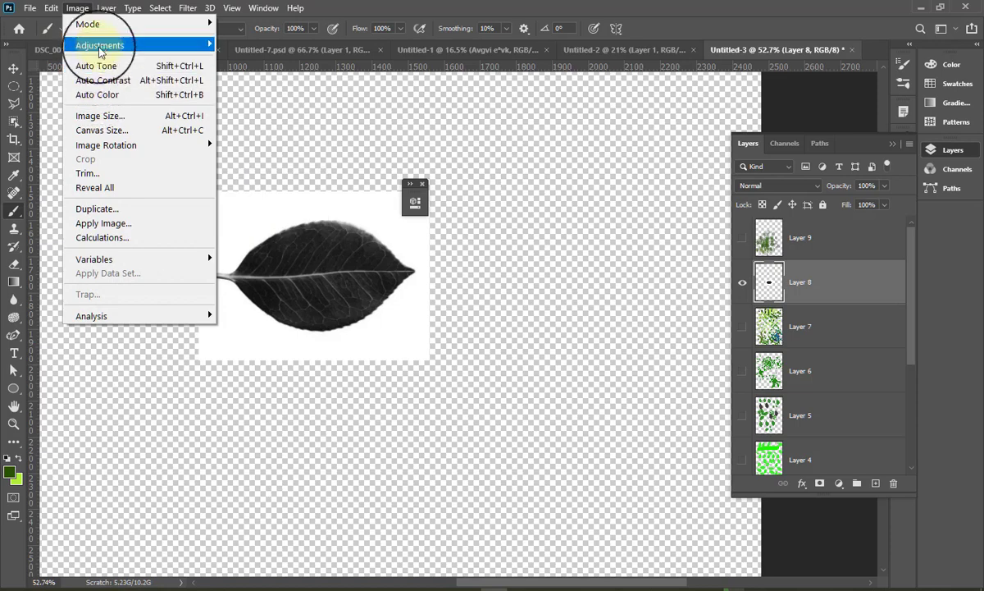
mouse_move(99, 45)
click(236, 64)
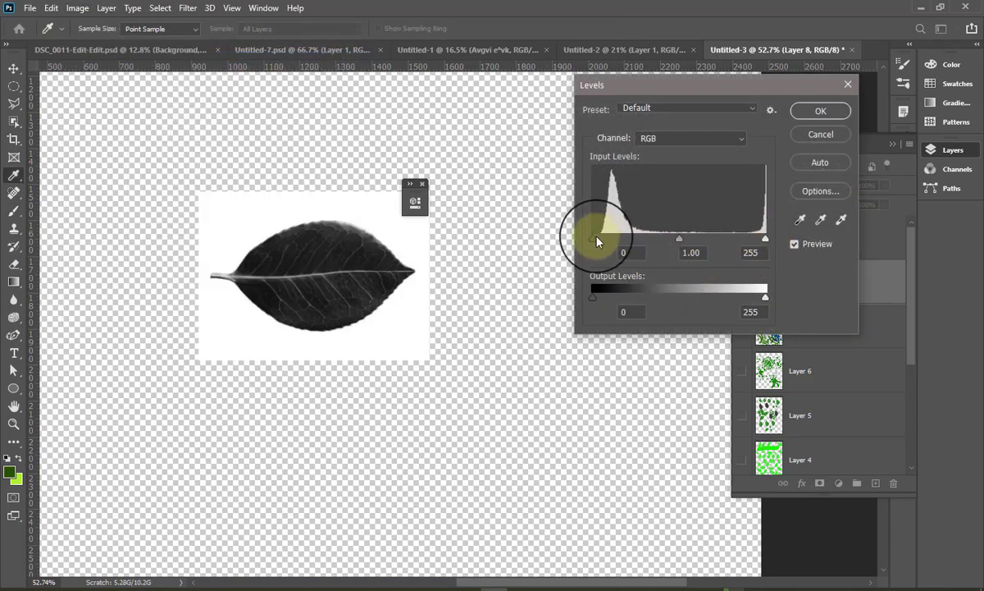
drag(593, 238, 637, 250)
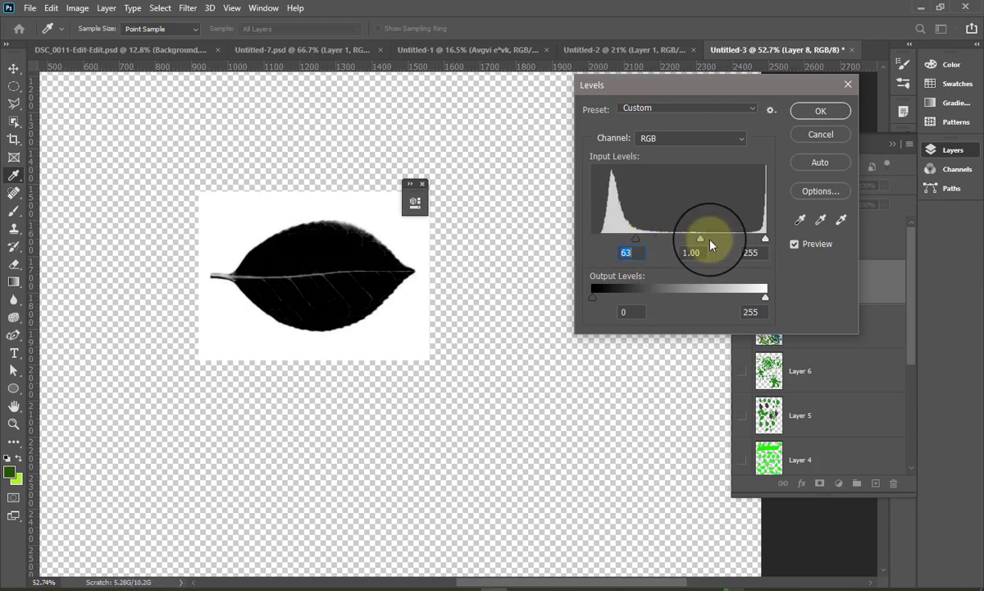
mouse_move(699, 238)
mouse_down()
mouse_move(646, 239)
mouse_move(676, 243)
mouse_up()
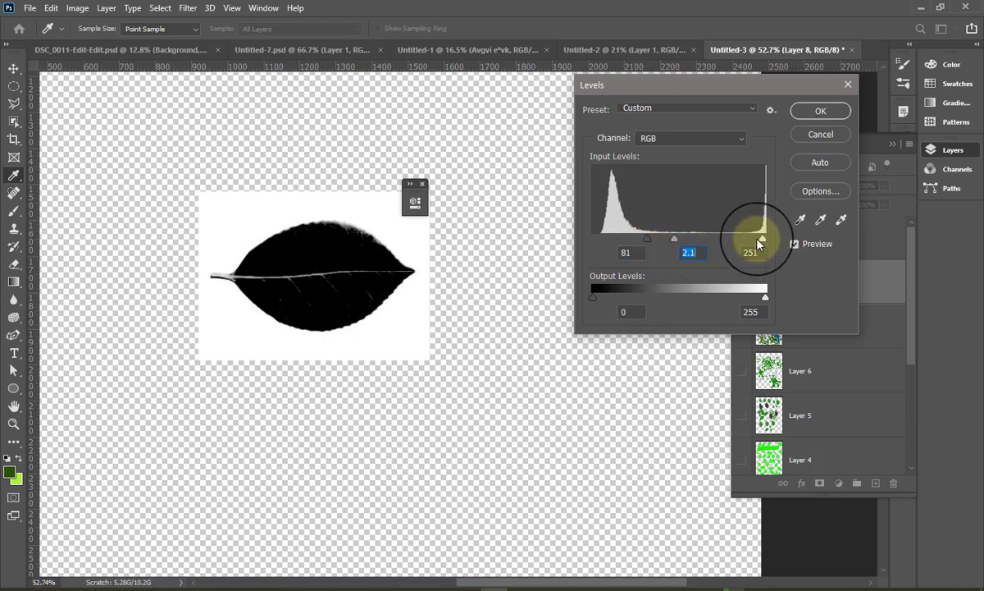
drag(766, 238, 746, 242)
drag(671, 239, 646, 242)
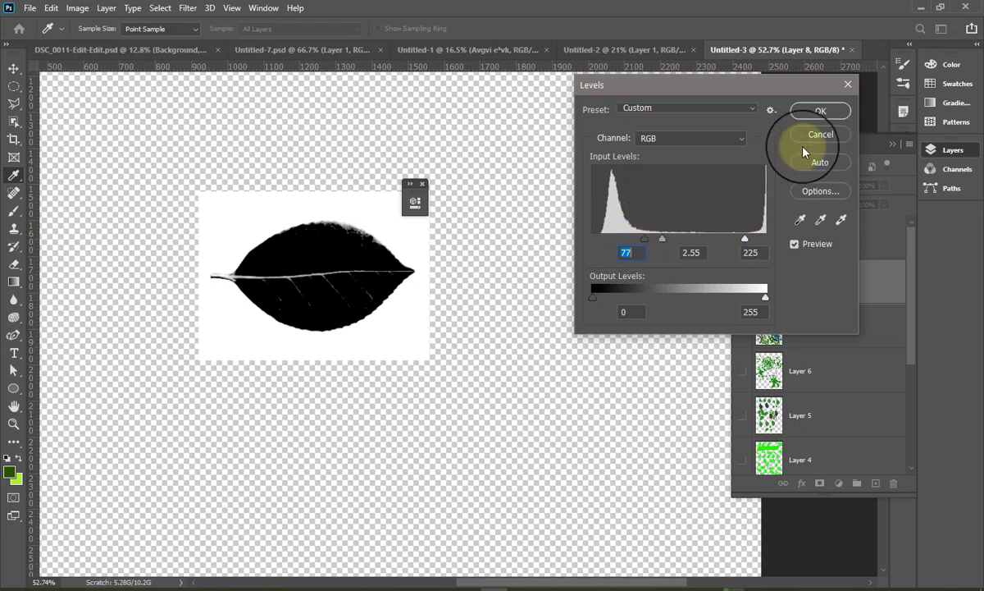
click(820, 111)
Define the black leaf as a new brush preset named 'Sampled Brush 9'.
key(b)
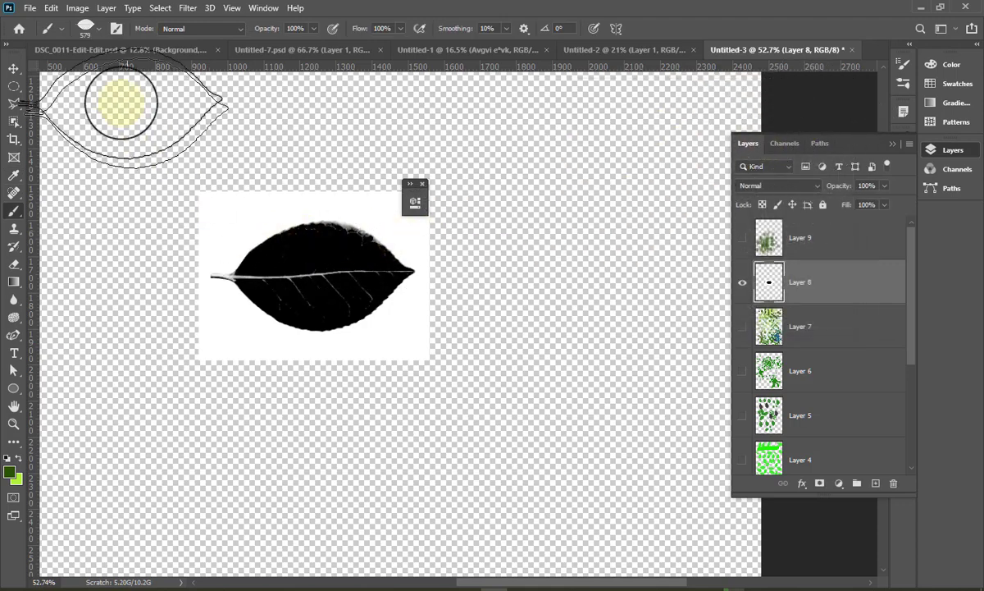
click(51, 7)
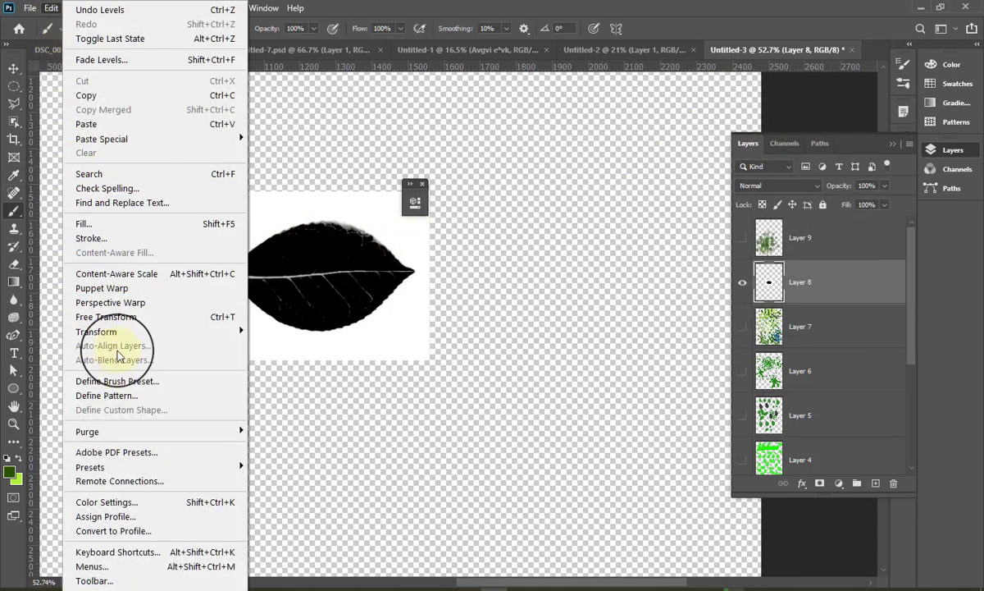
click(130, 381)
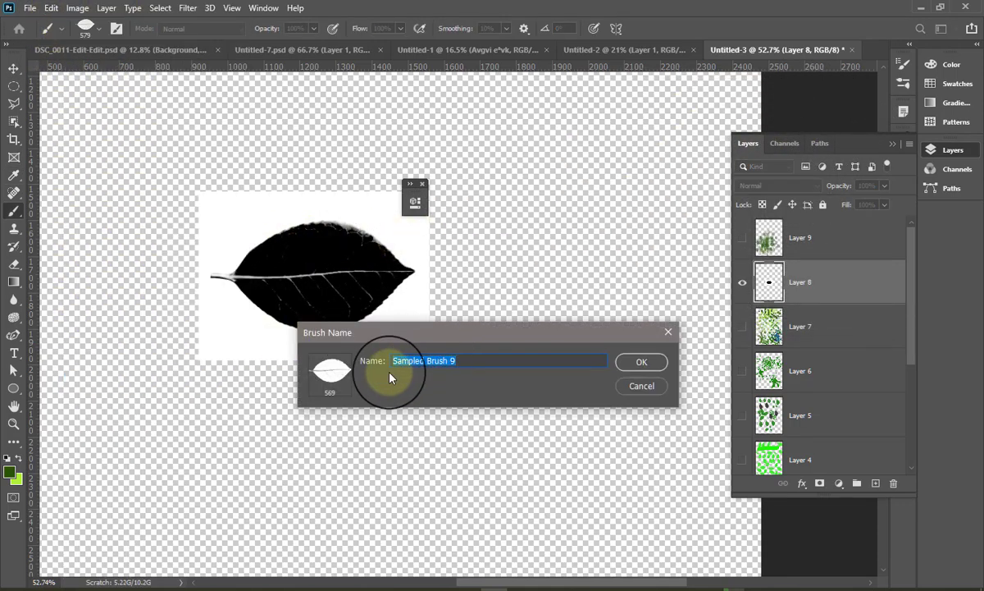
click(641, 361)
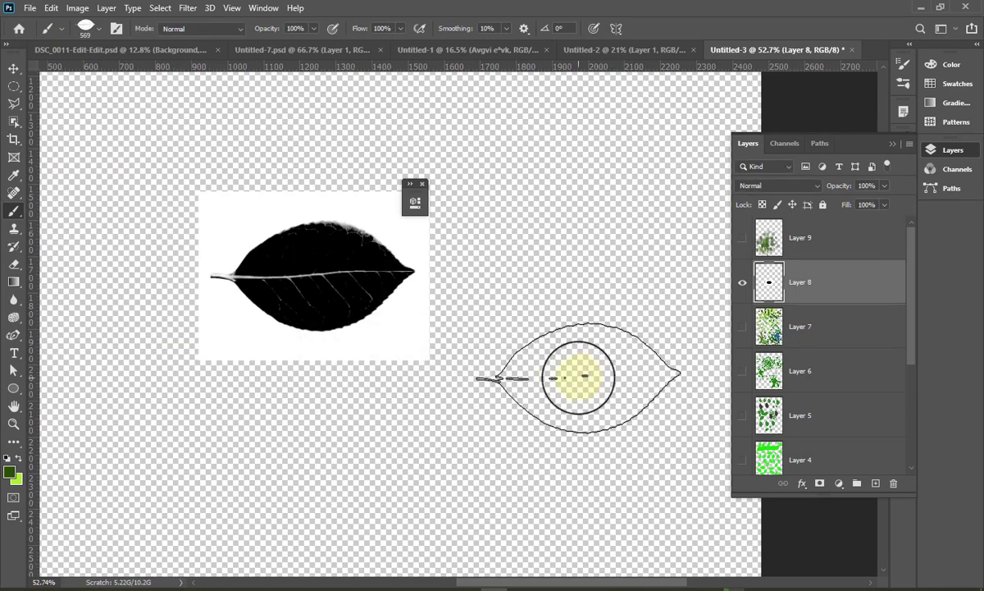
Stamp dark green leaves around the canvas on Layer 8: right, lower left, bottom, upper right and upper left.
click(578, 378)
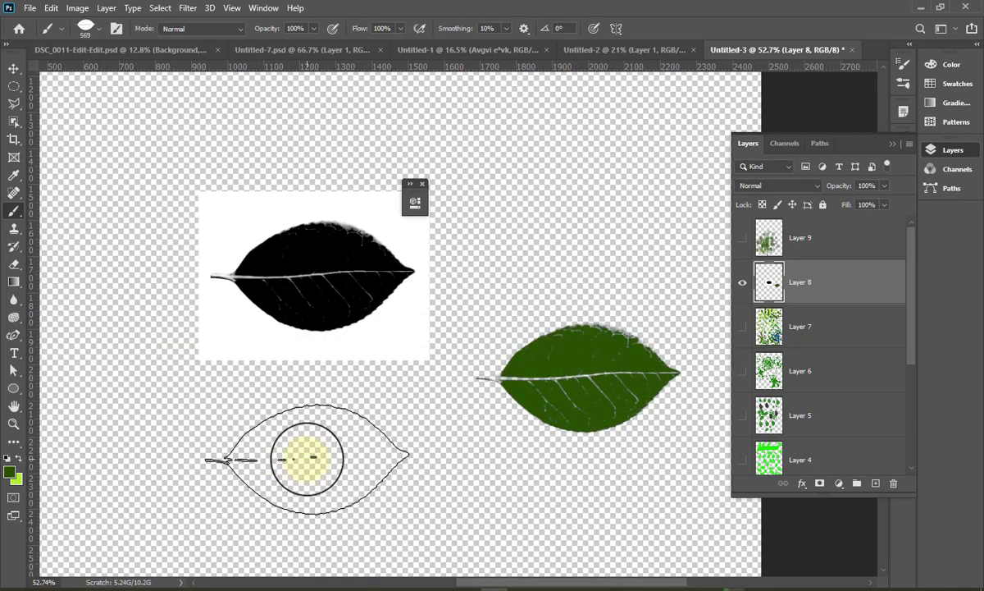
click(308, 458)
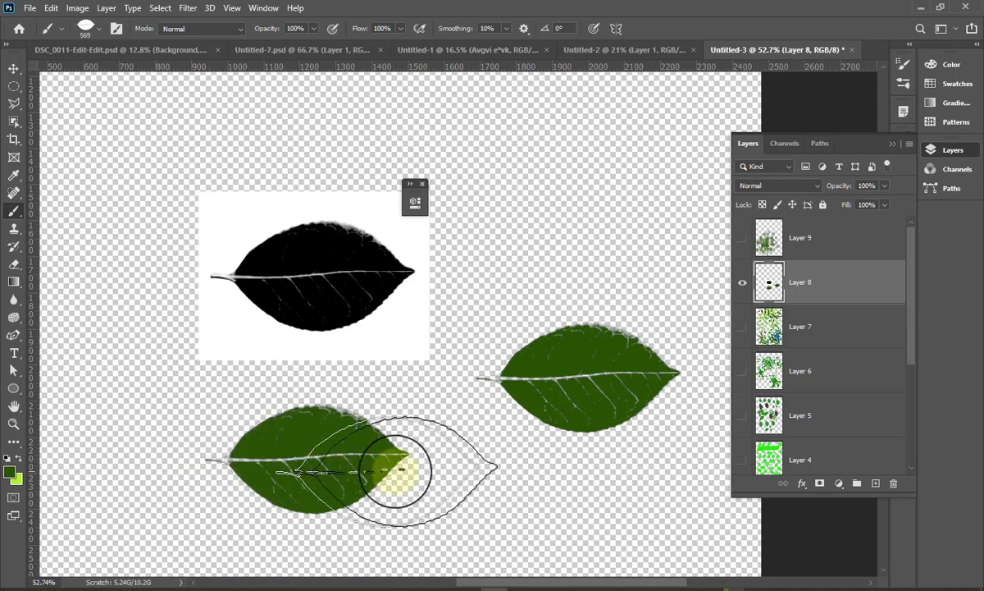
click(473, 498)
click(574, 252)
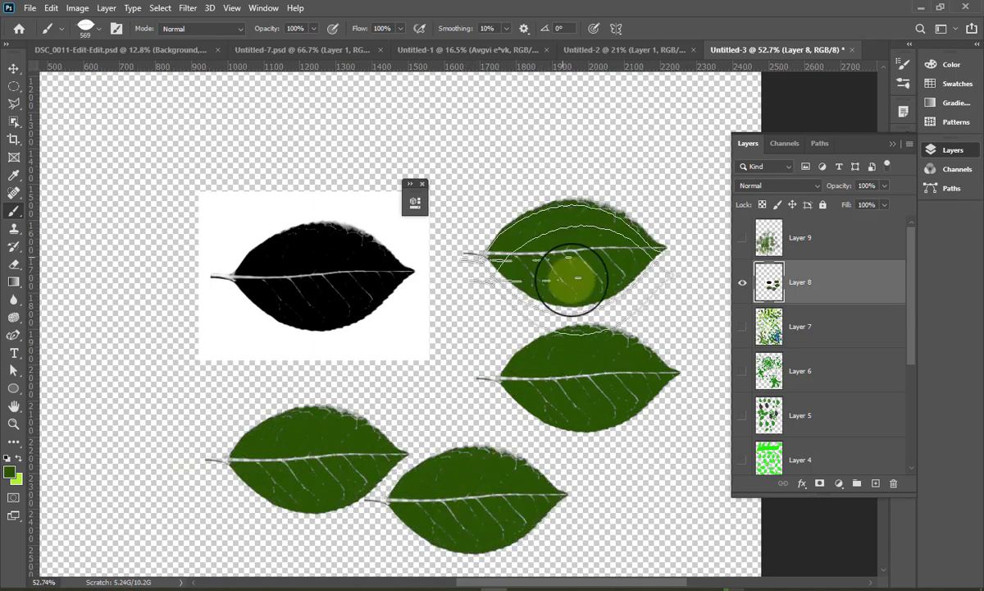
click(741, 238)
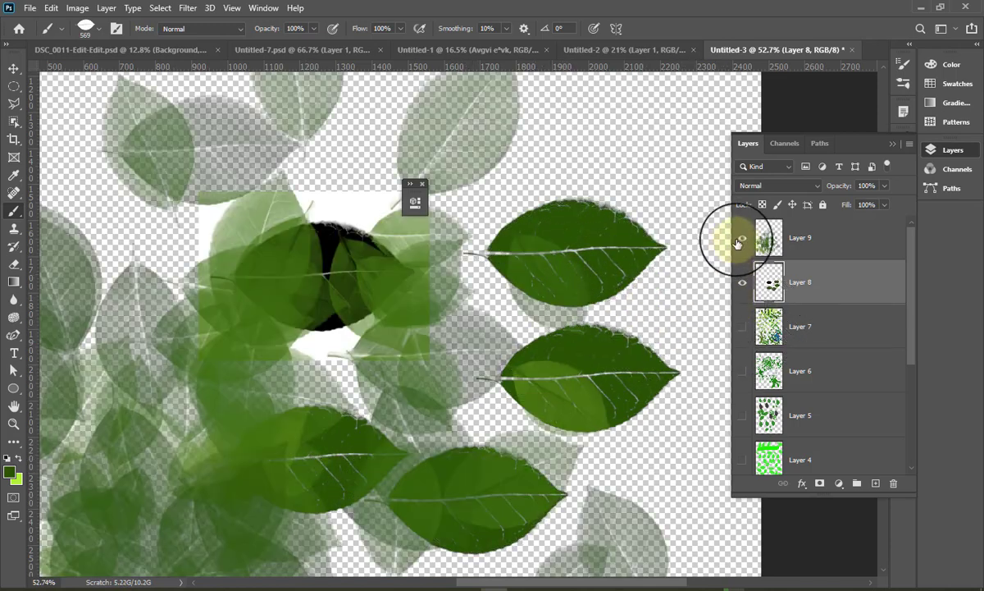
click(742, 238)
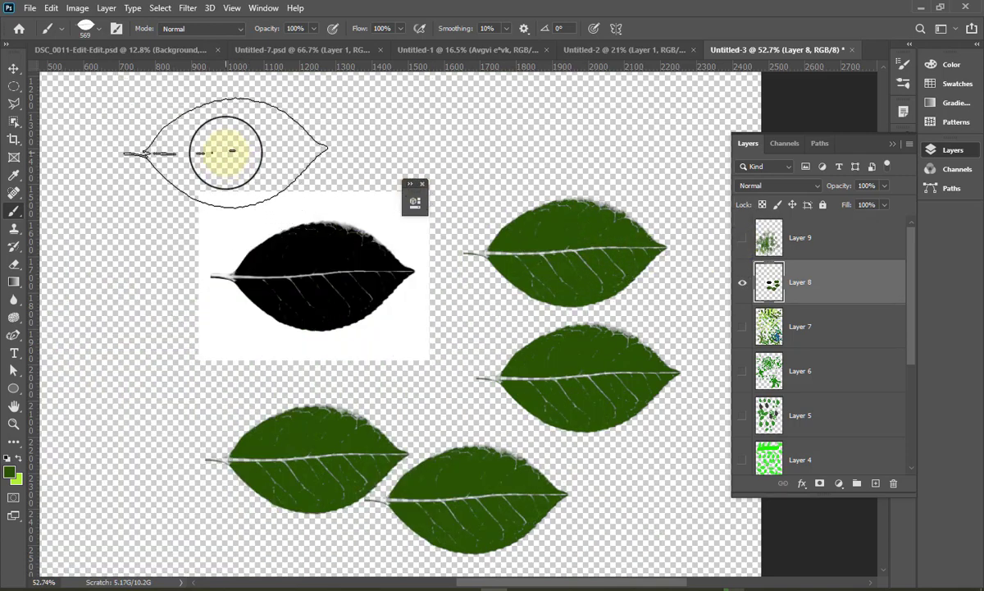
click(237, 152)
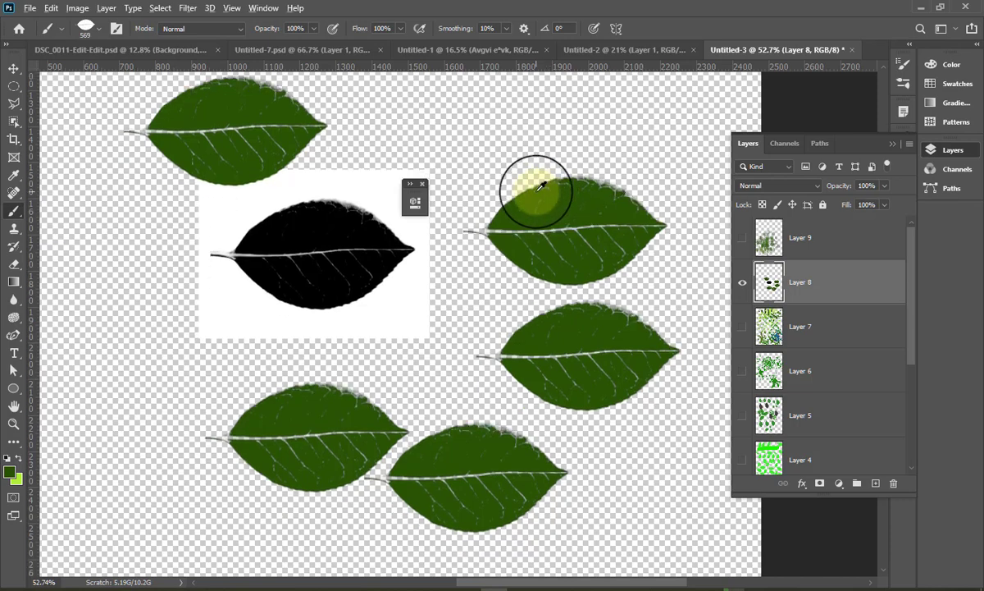
alt+scroll(538, 185, down, 1)
scroll(532, 193, down, 2)
alt+scroll(532, 193, down, 1)
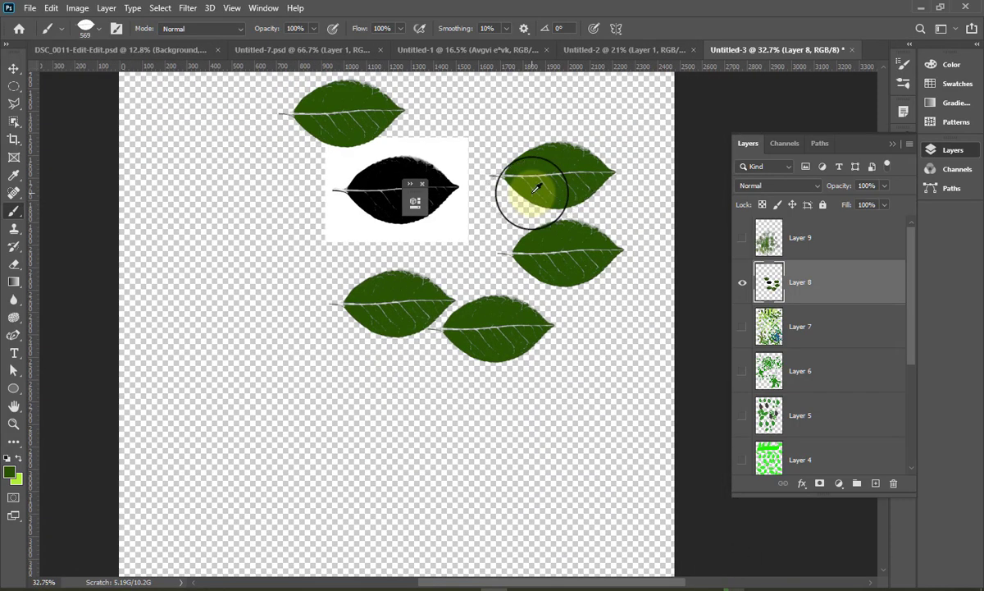
alt+scroll(531, 193, down, 1)
alt+scroll(533, 191, down, 1)
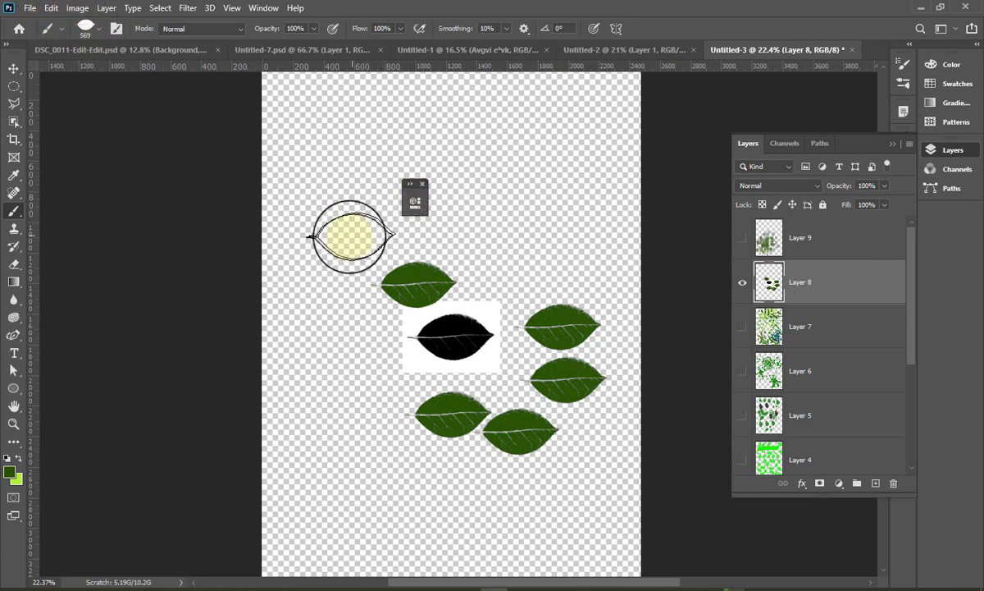
Set the leaf brush to 1102 px and stamp large dark green leaves at the top, bottom and left.
right_click(340, 239)
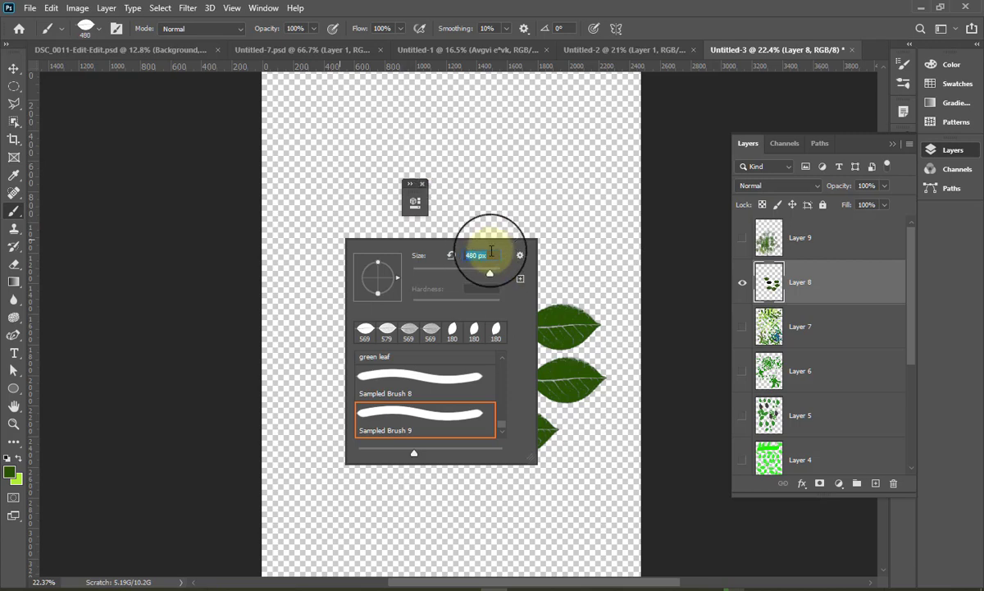
drag(492, 277, 498, 277)
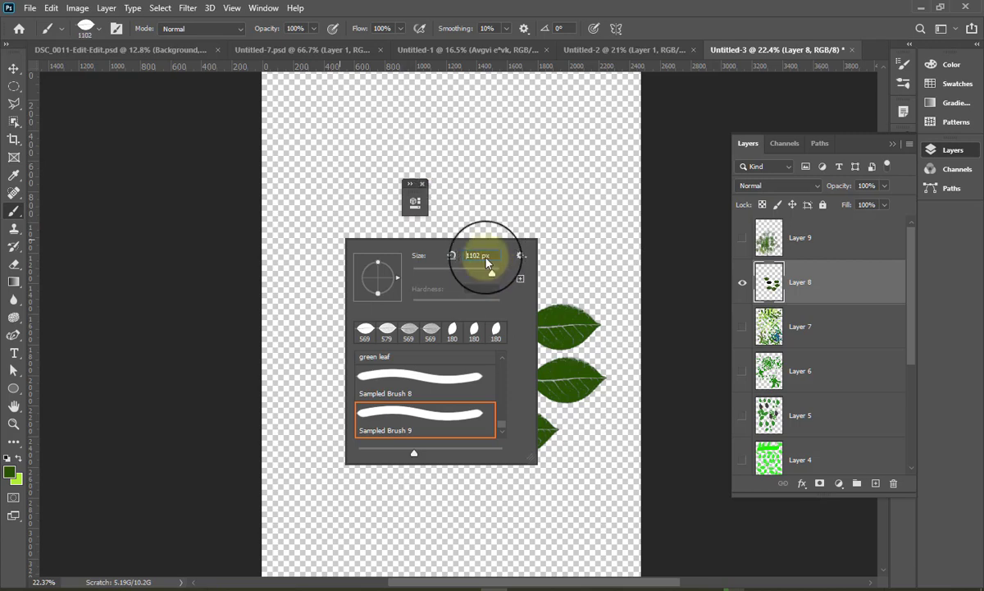
click(448, 157)
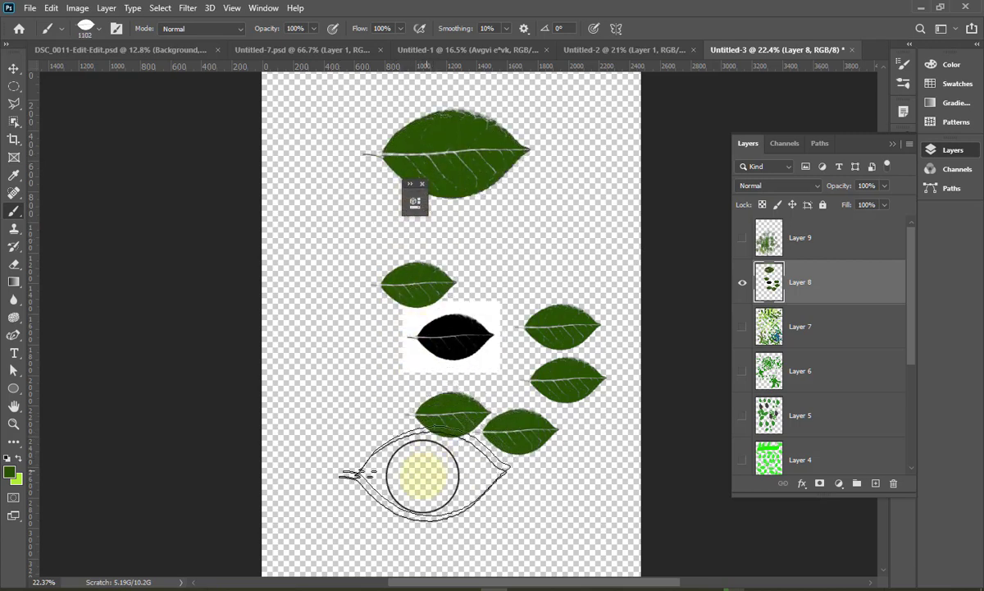
click(419, 484)
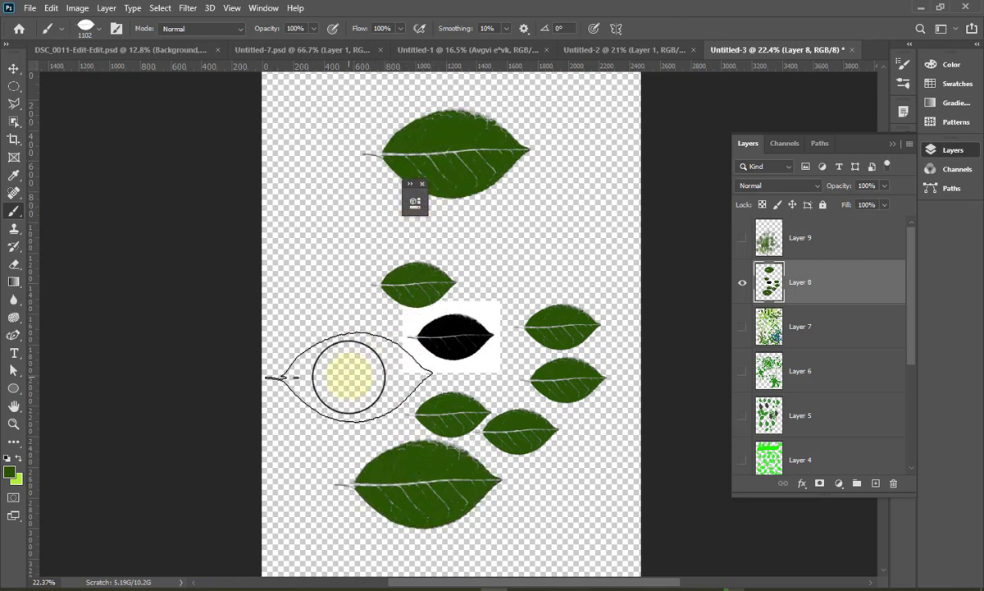
click(317, 382)
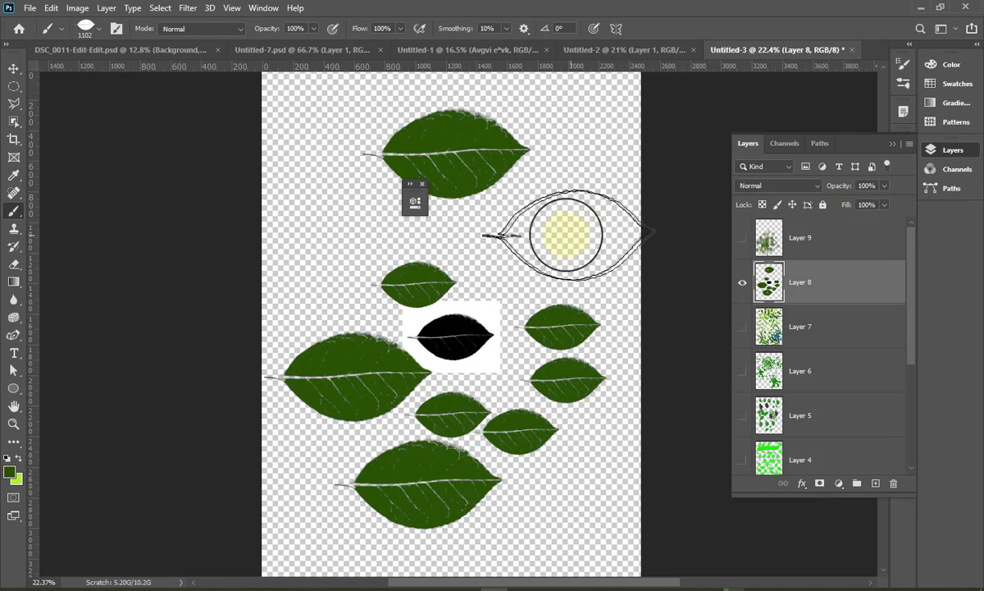
Stamp a light green leaf at the upper left and a large dark green leaf on the right.
click(18, 460)
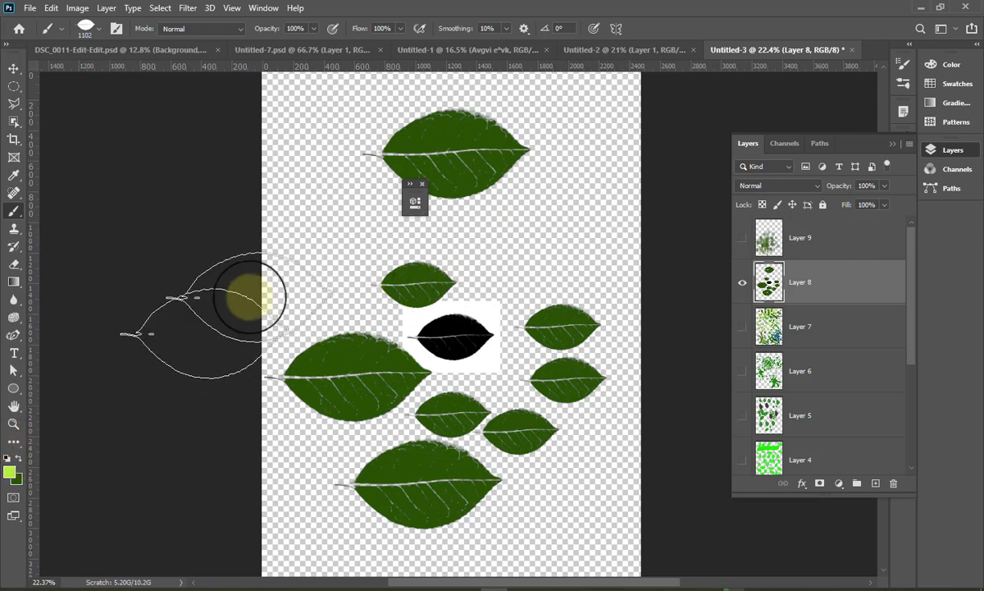
click(325, 256)
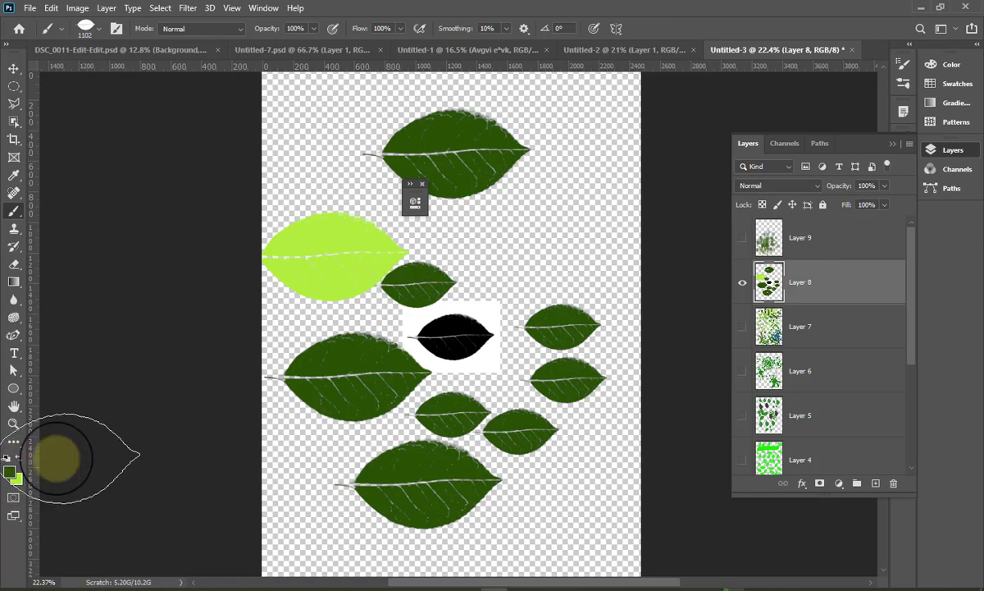
click(541, 250)
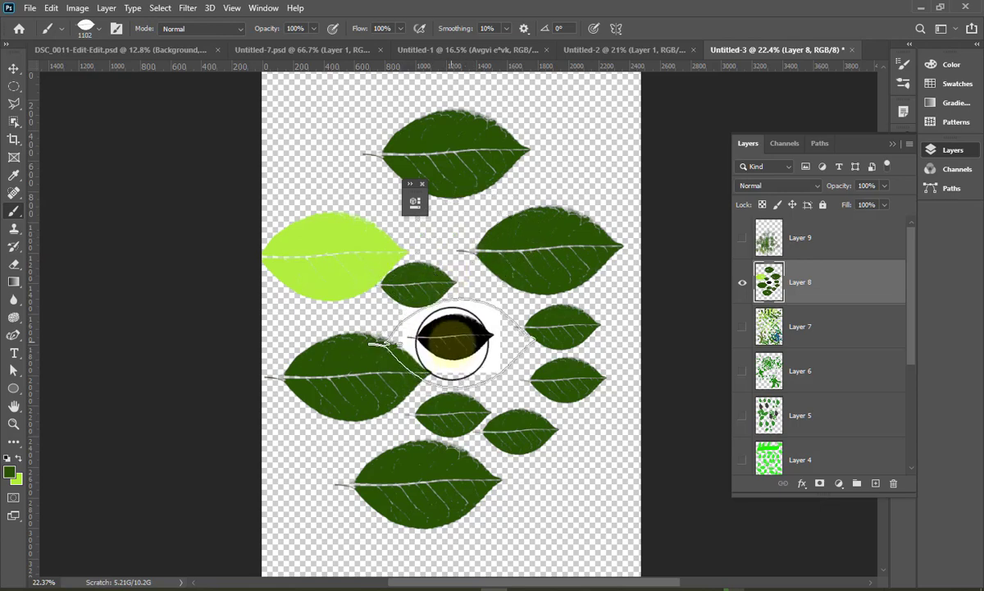
scroll(501, 374, up, 2)
scroll(433, 326, up, 2)
scroll(416, 274, up, 2)
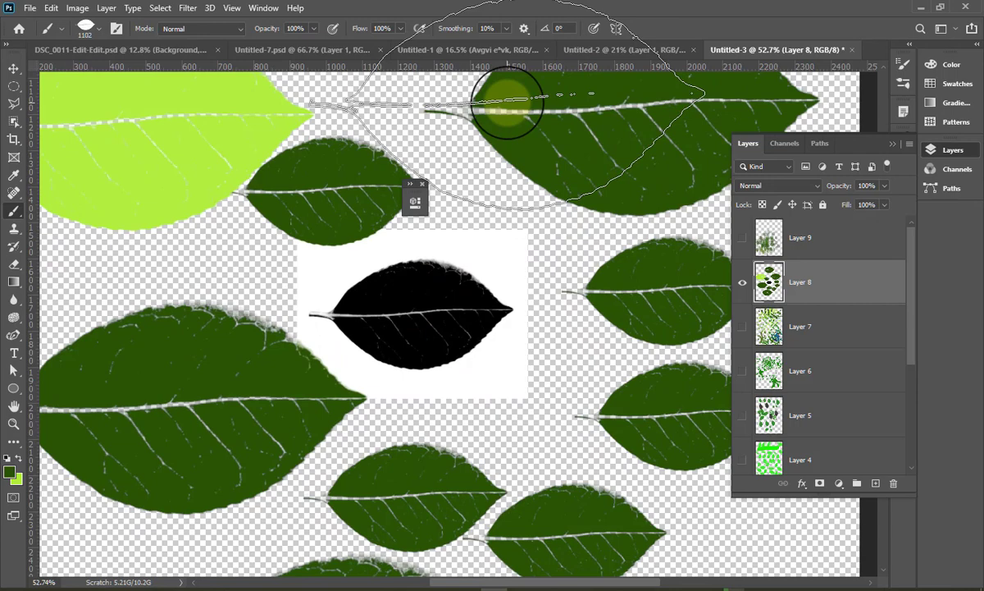
Switch to the Move tool.
click(12, 73)
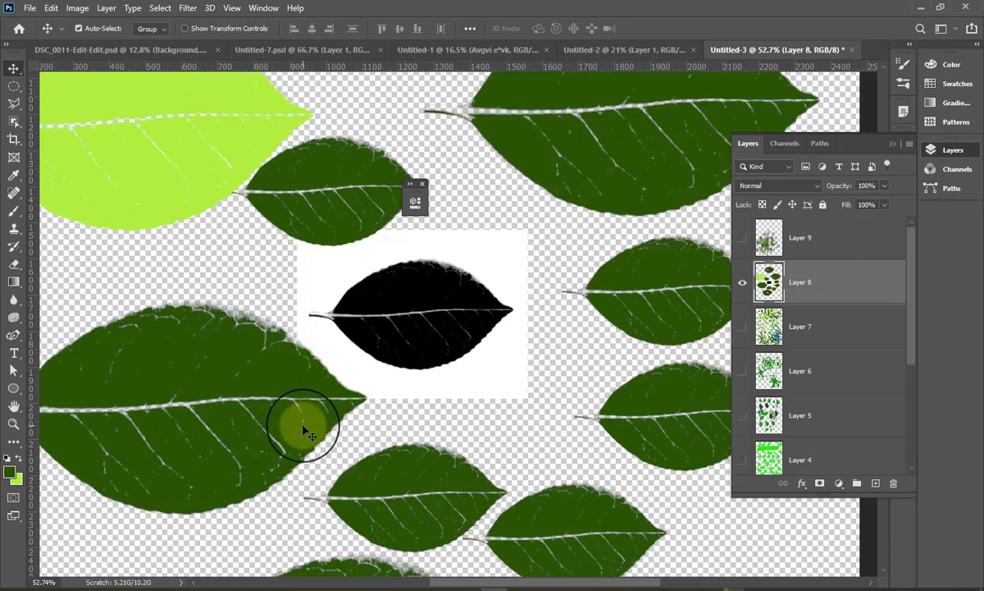
scroll(303, 427, down, 1)
scroll(301, 419, down, 1)
scroll(301, 418, down, 1)
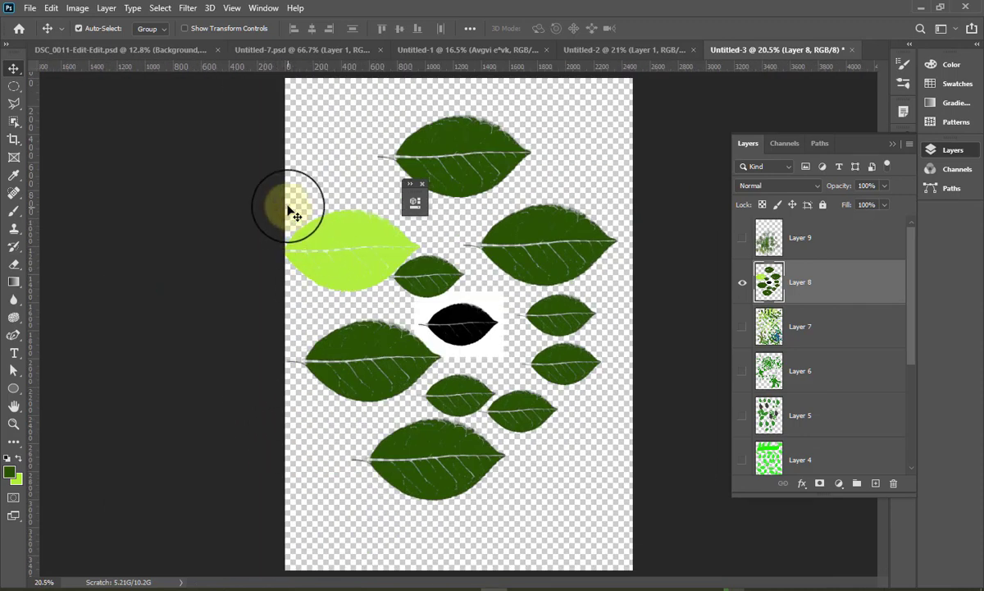
Delete Layers 1 through 9 so only the black-filled Background layer remains.
click(838, 258)
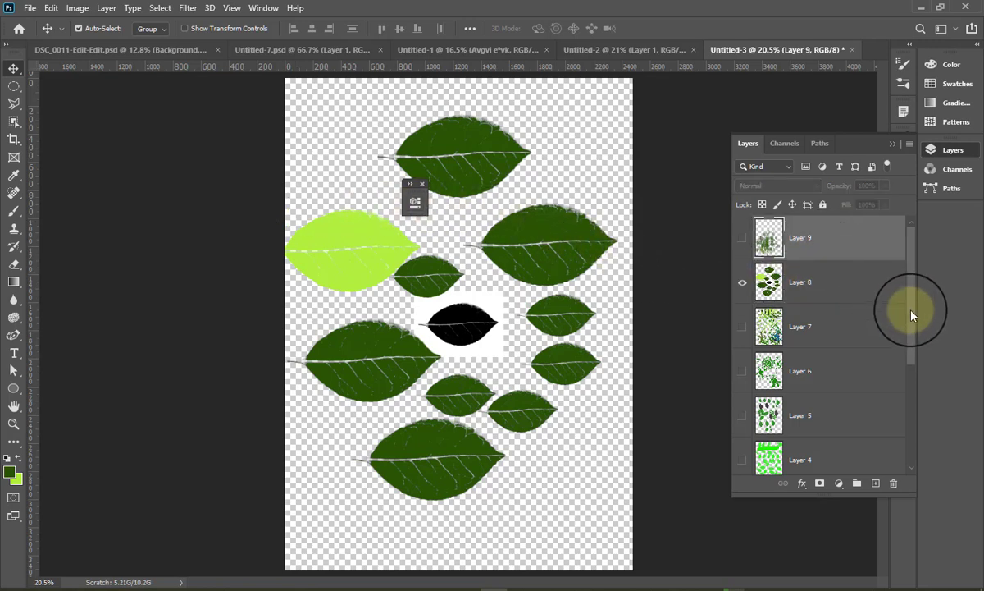
drag(910, 308, 934, 420)
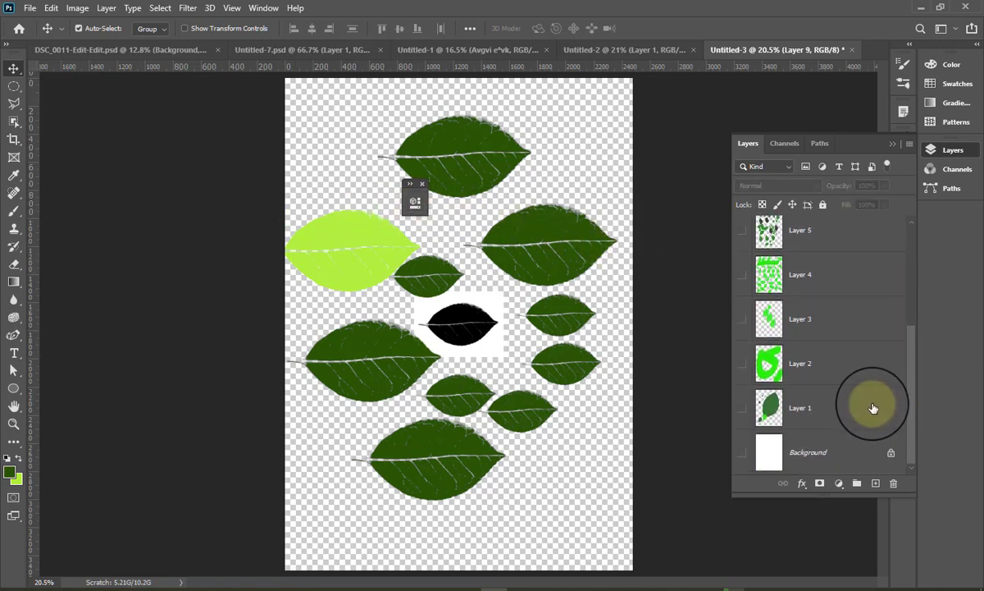
shift+click(853, 402)
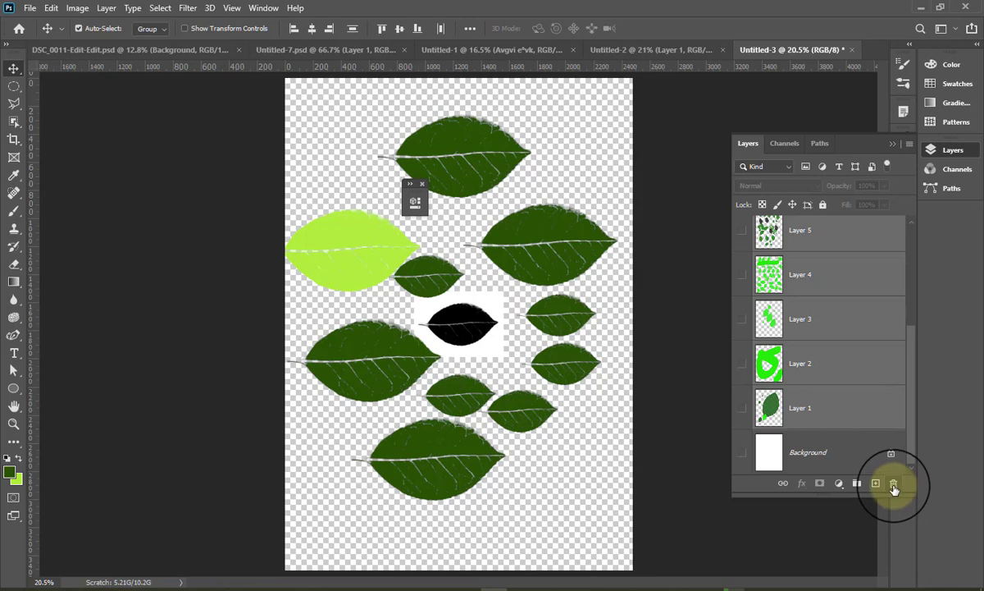
click(894, 486)
click(434, 226)
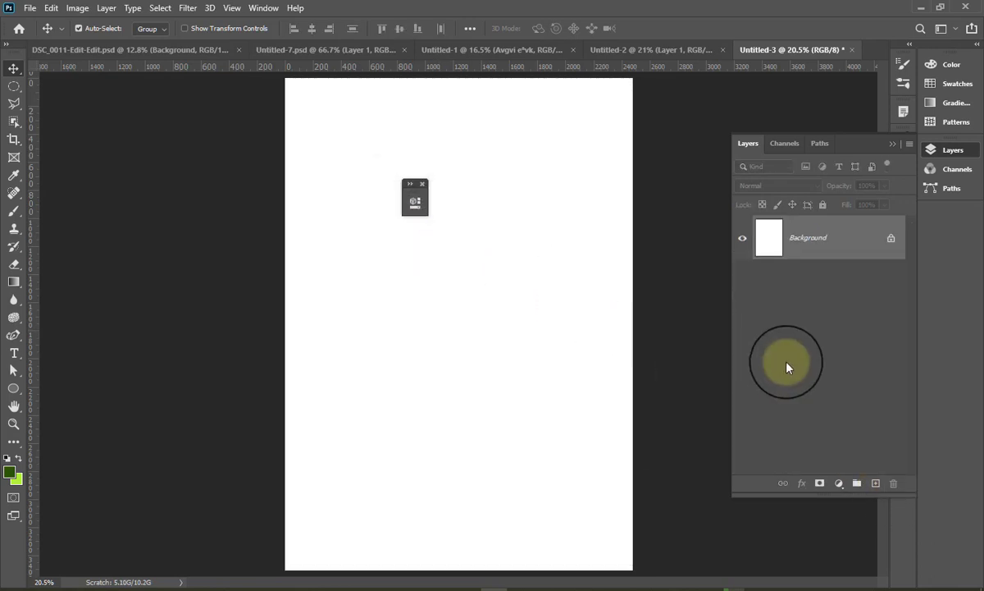
click(421, 185)
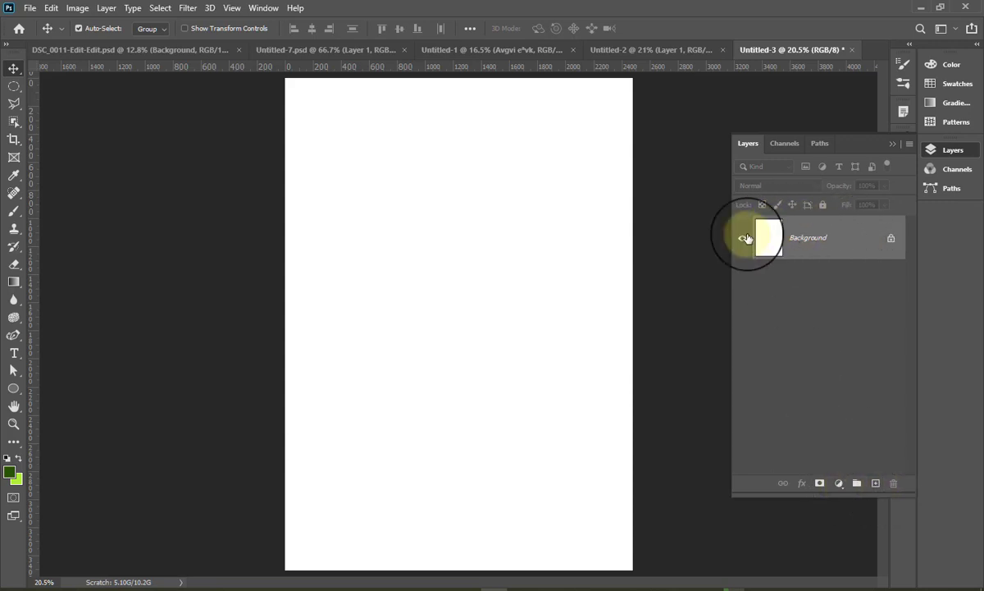
mouse_move(857, 234)
mouse_down()
mouse_move(8, 454)
mouse_move(352, 319)
mouse_up()
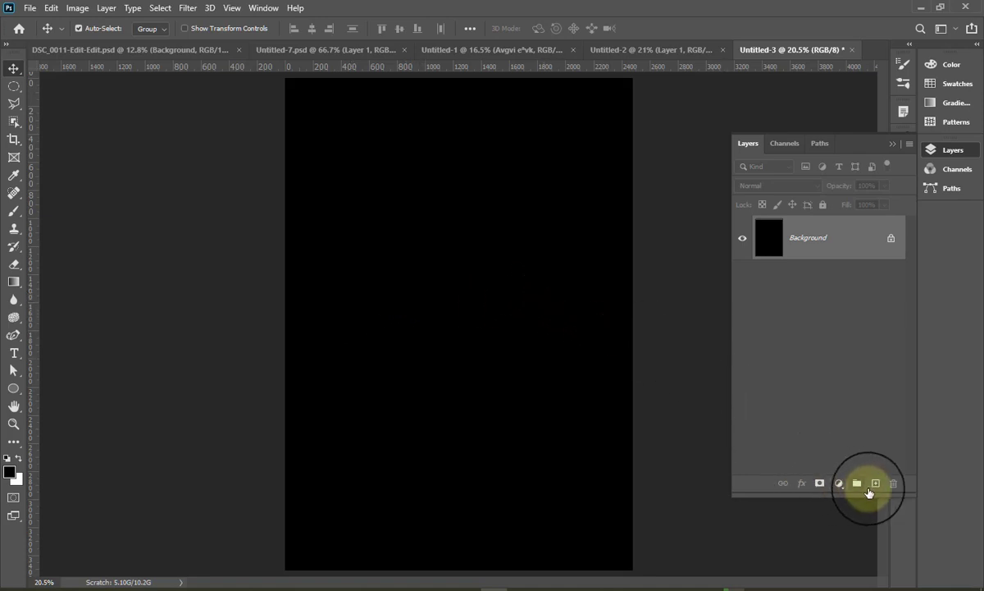
Add empty Layer 1 and draw a large elliptical-marquee circle in the middle of the canvas.
click(875, 483)
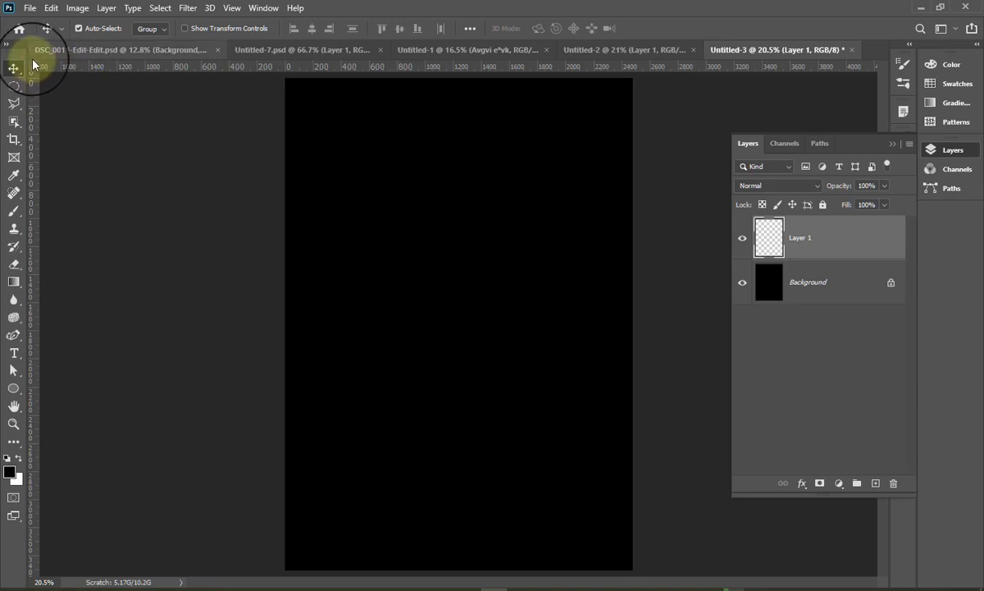
click(13, 93)
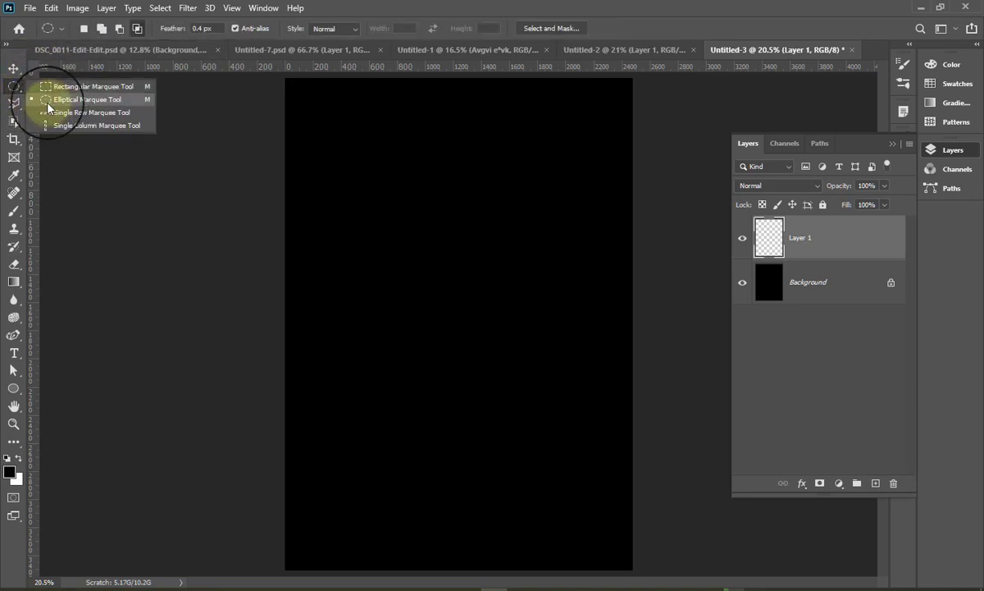
click(47, 101)
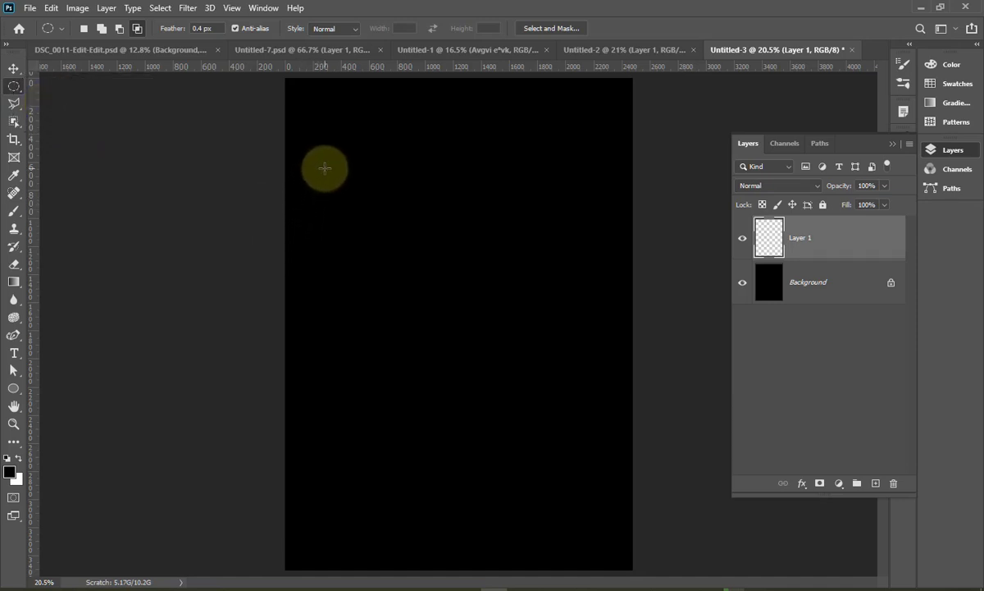
mouse_move(318, 165)
mouse_down()
mouse_move(565, 407)
mouse_move(597, 413)
mouse_move(571, 413)
mouse_move(598, 414)
mouse_move(562, 414)
mouse_move(611, 418)
mouse_move(586, 346)
mouse_move(606, 396)
mouse_move(606, 435)
mouse_move(588, 441)
mouse_move(576, 425)
mouse_move(587, 427)
mouse_up()
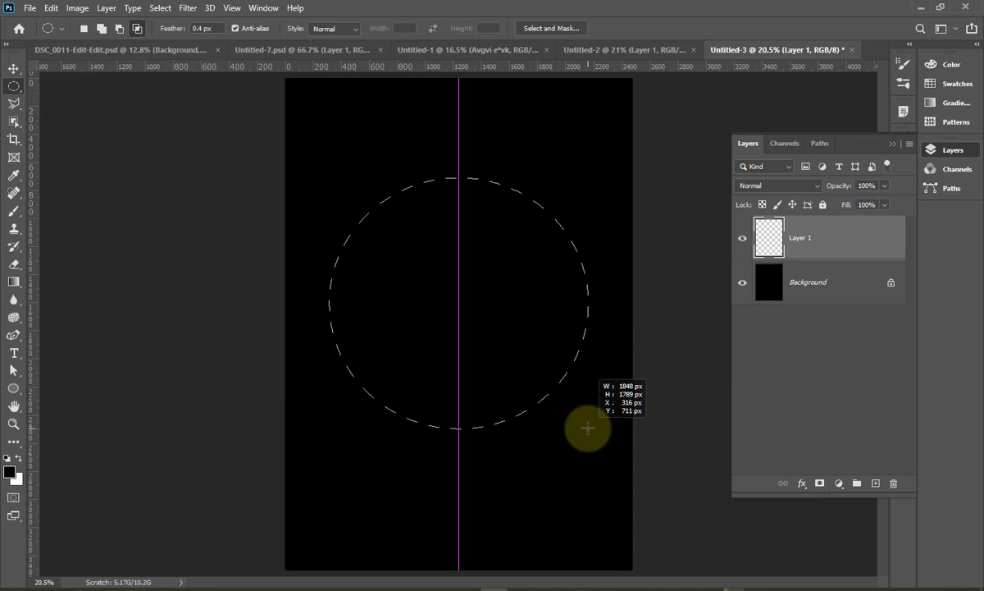
drag(587, 427, 587, 428)
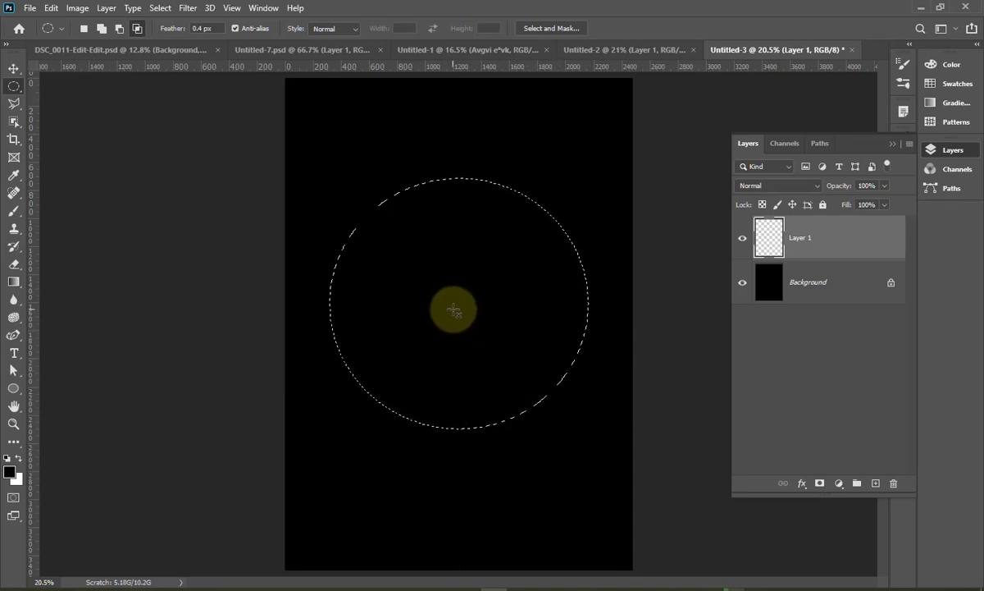
click(772, 245)
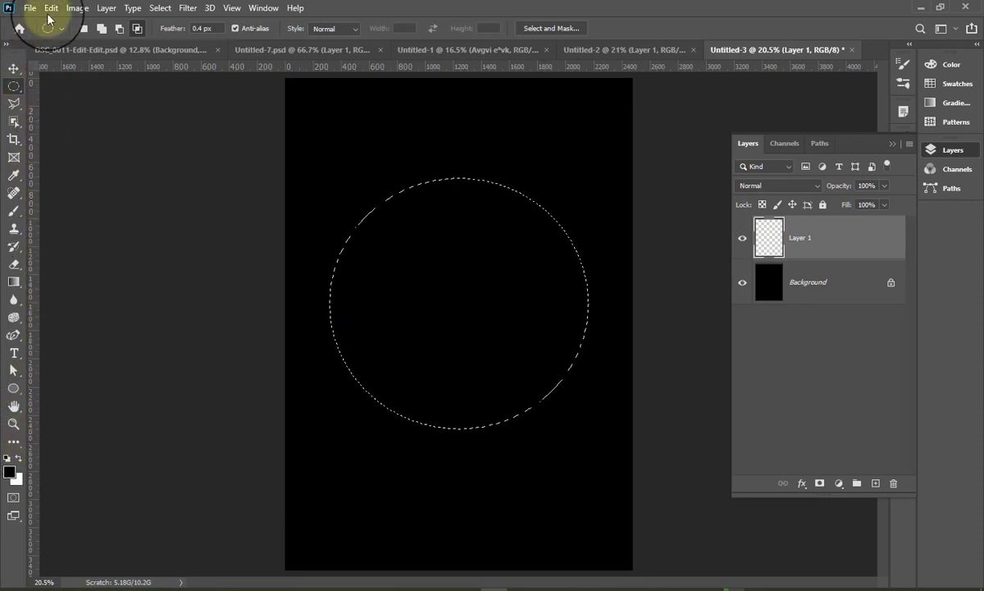
click(50, 10)
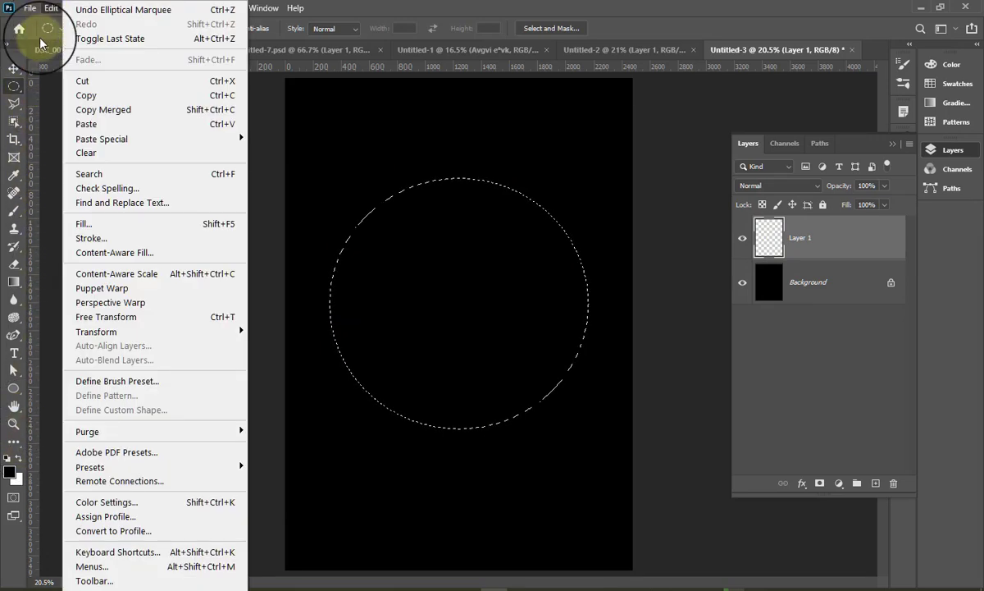
click(90, 240)
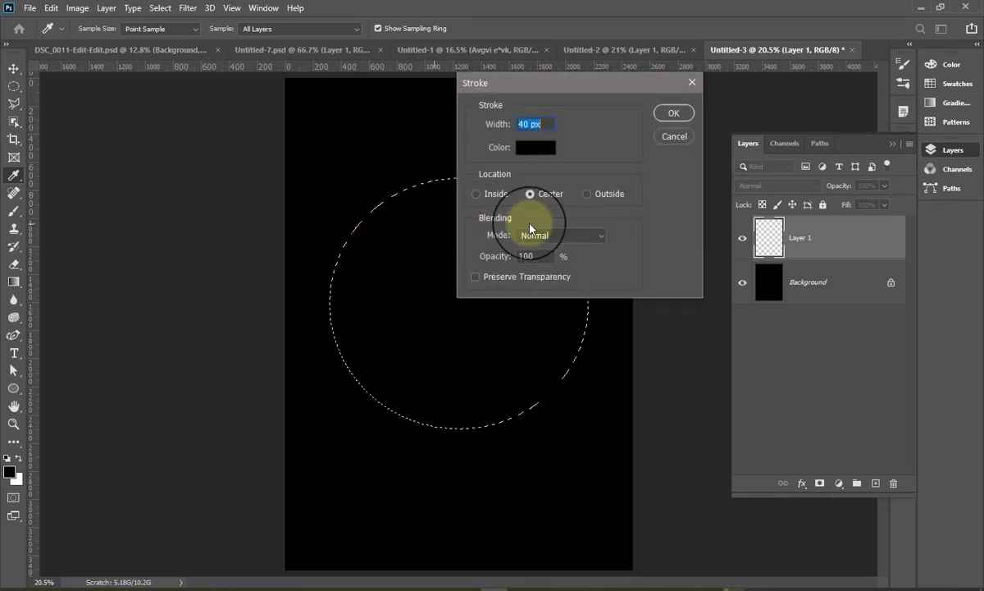
drag(578, 93, 632, 120)
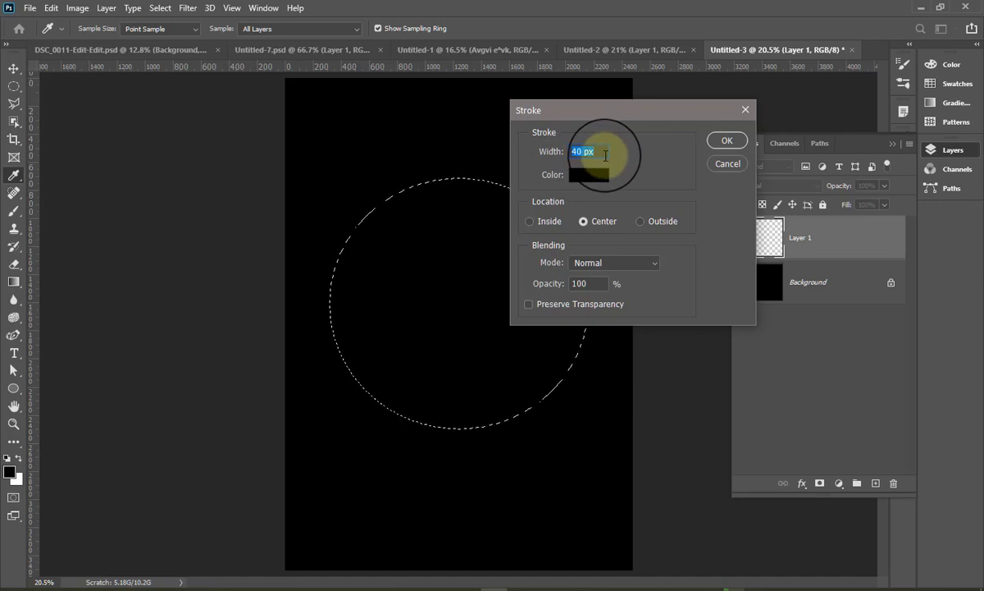
click(720, 141)
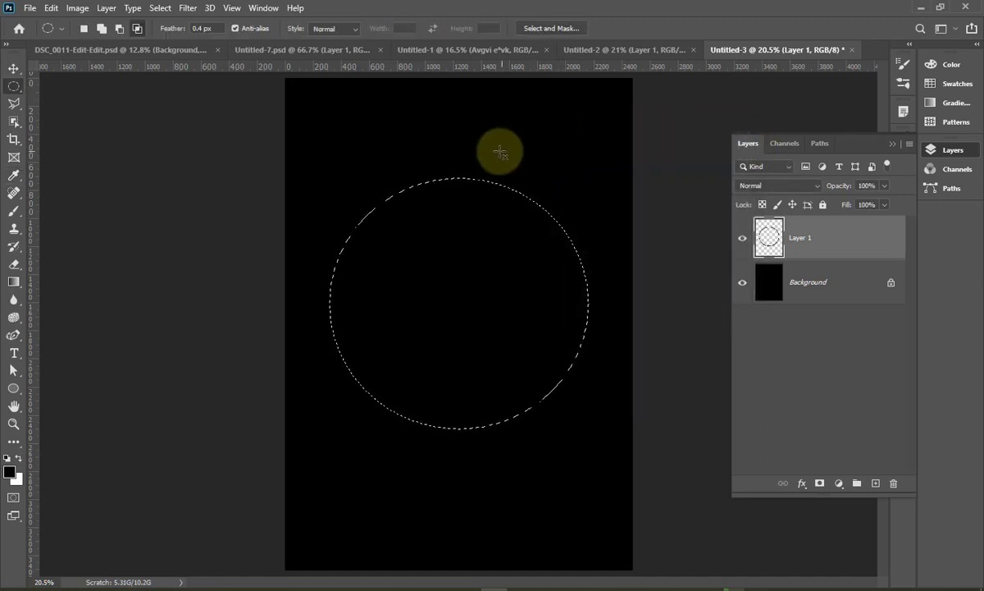
key(ctrl+z)
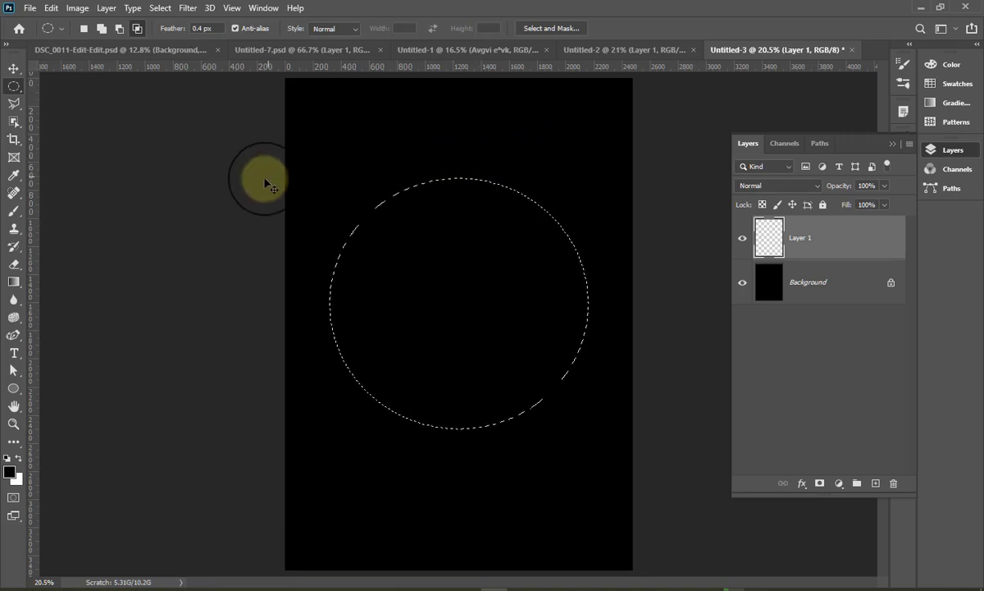
click(49, 8)
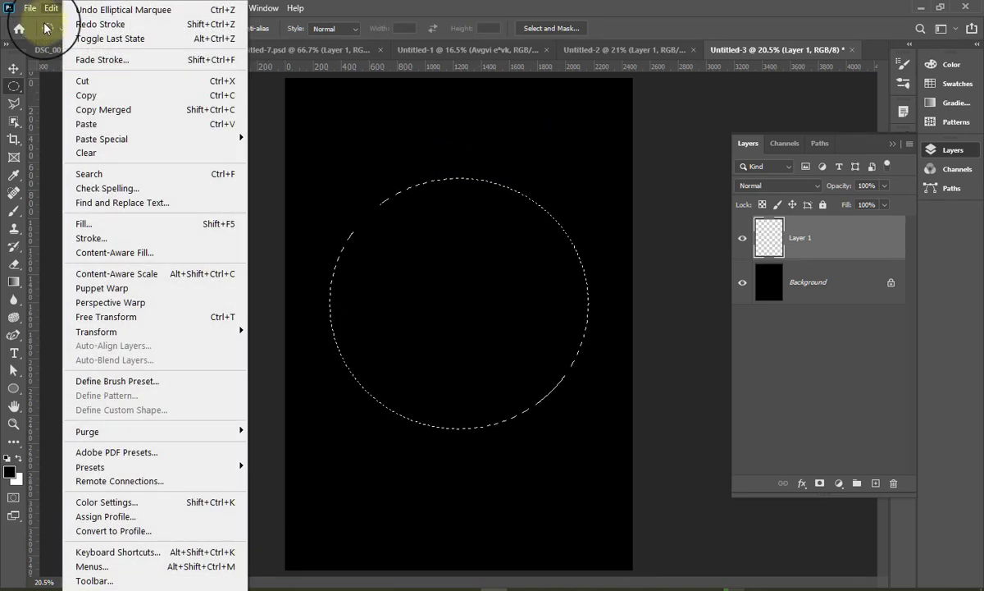
click(105, 238)
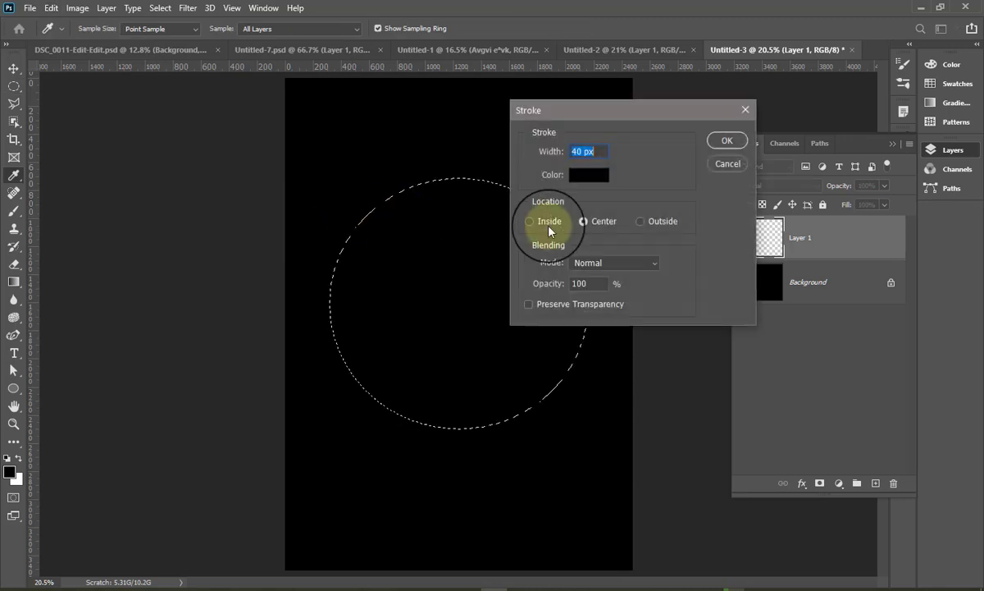
click(589, 182)
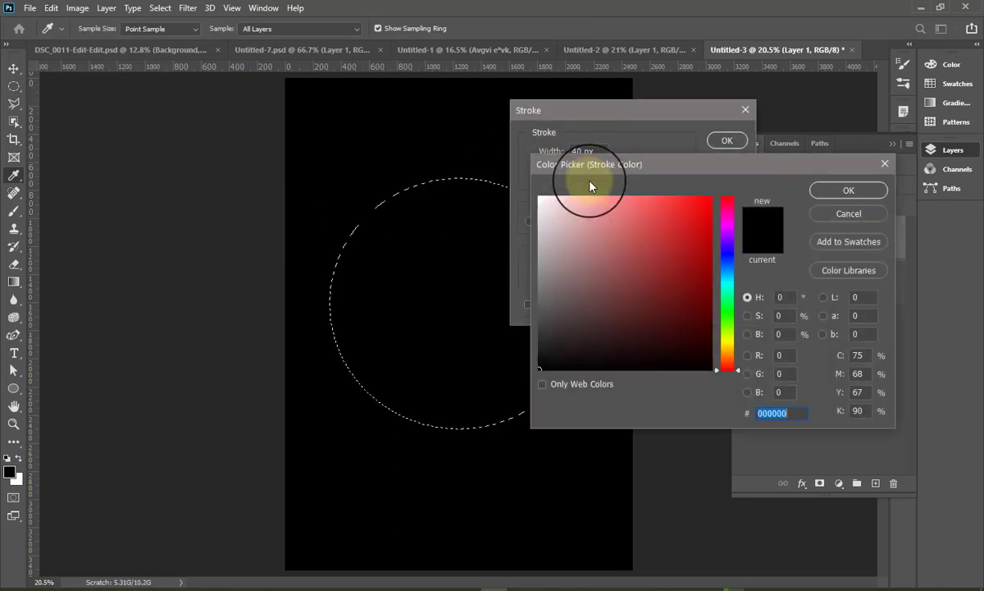
drag(593, 230, 576, 189)
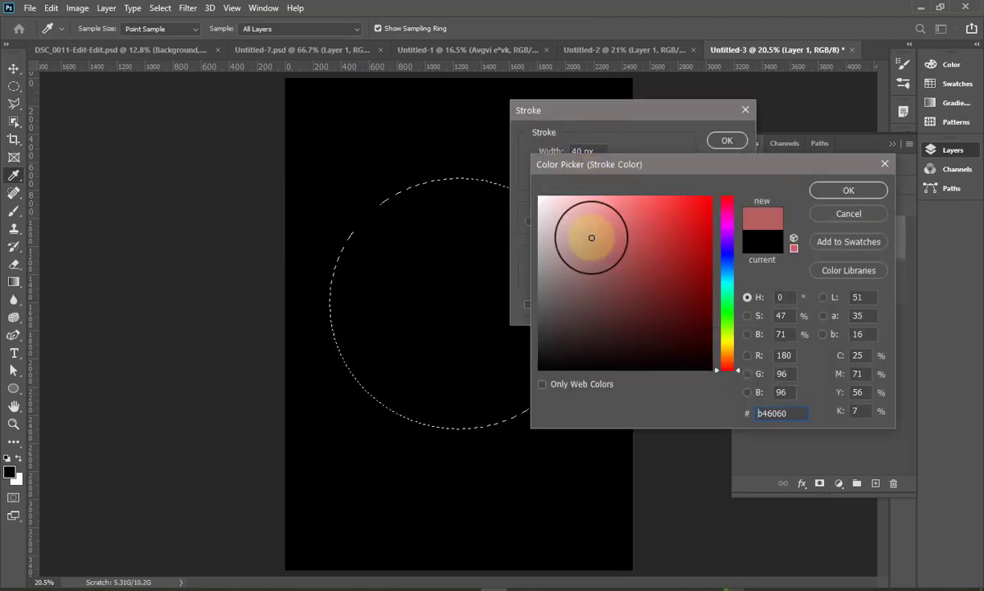
click(840, 195)
click(727, 140)
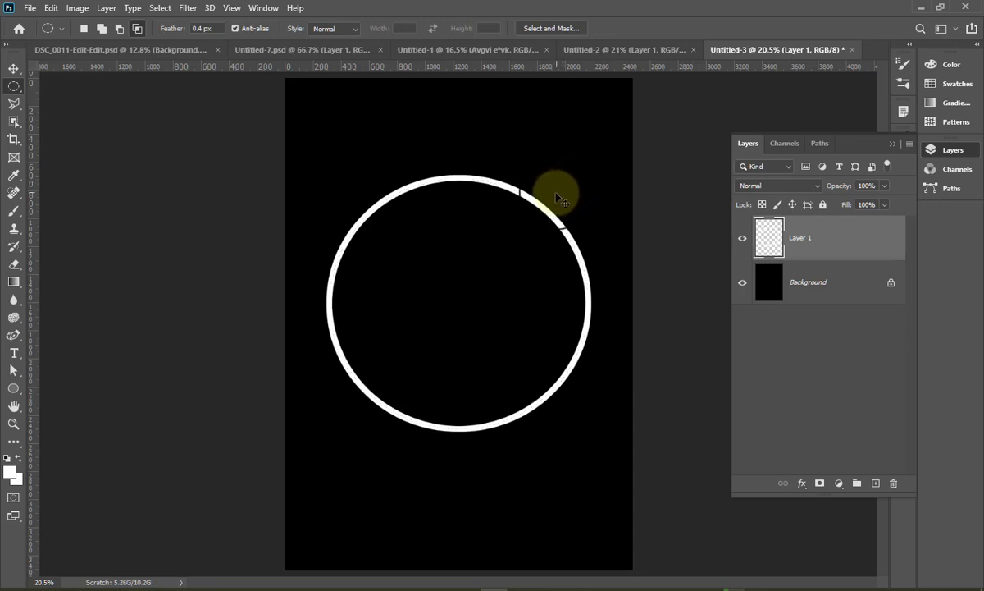
drag(557, 197, 492, 190)
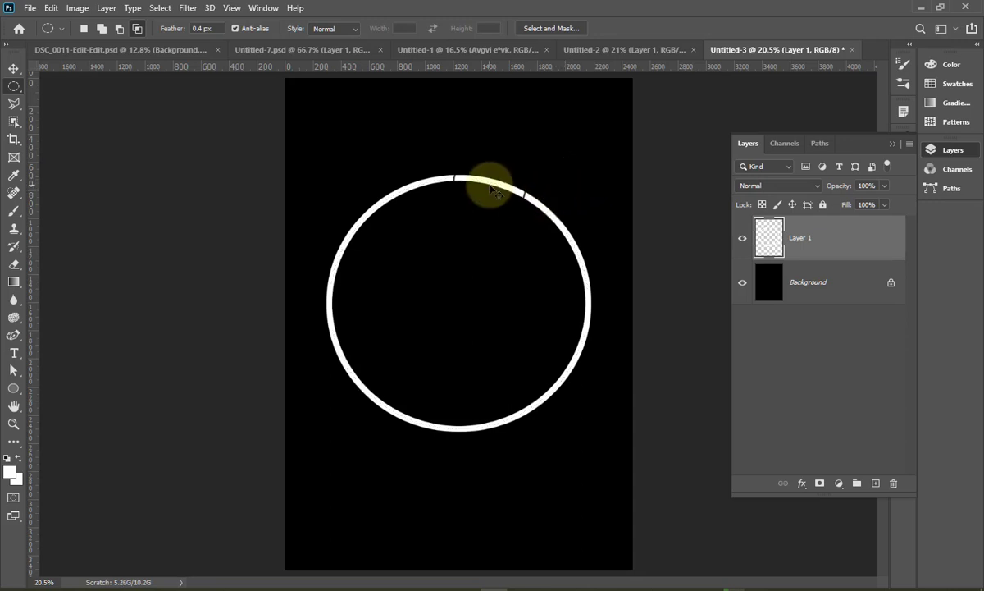
key(ctrl+z)
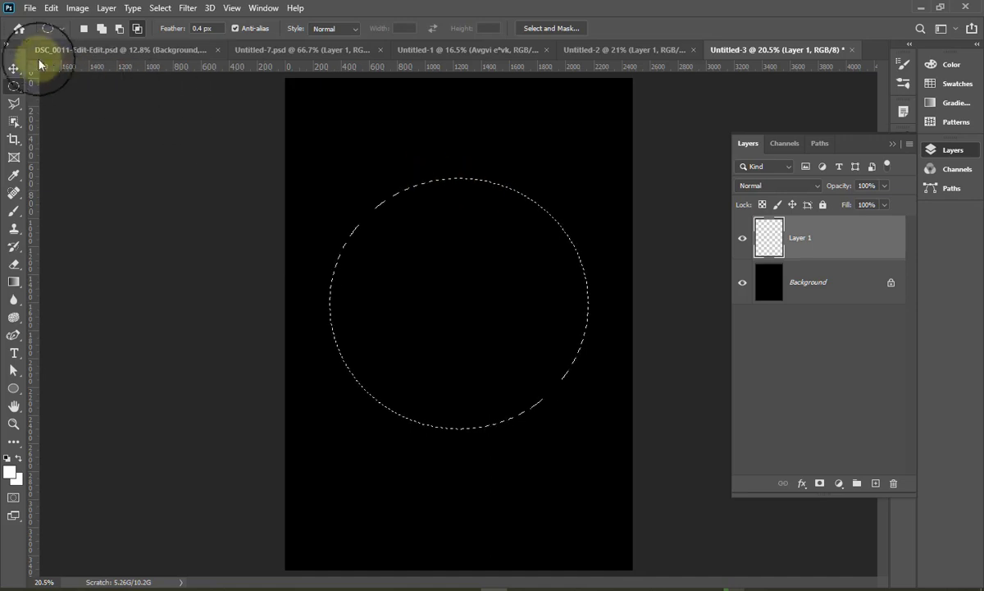
Stroke the circular selection with a 65 px white line, then deselect.
click(53, 8)
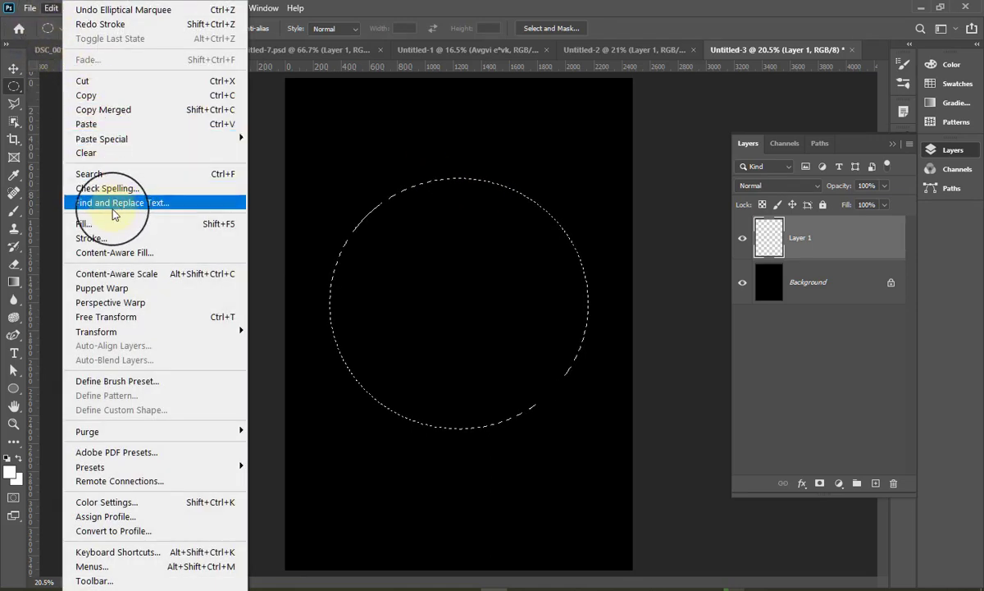
click(95, 238)
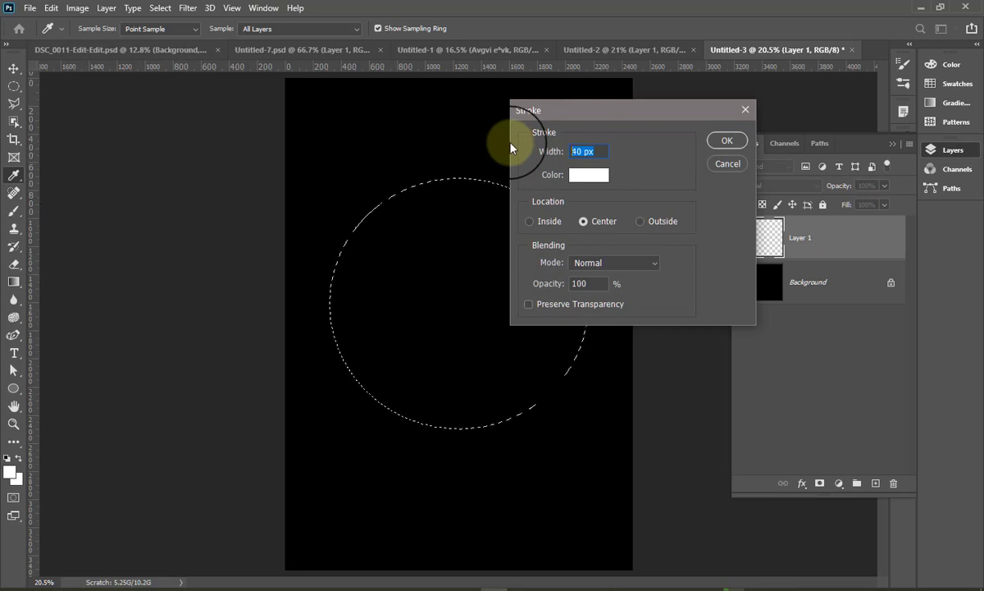
text(65)
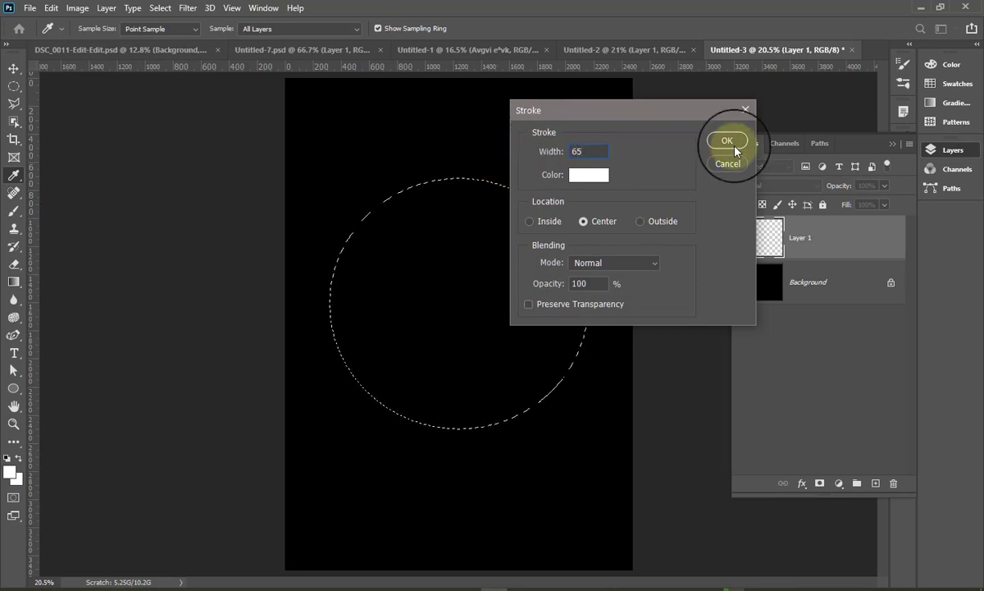
click(727, 141)
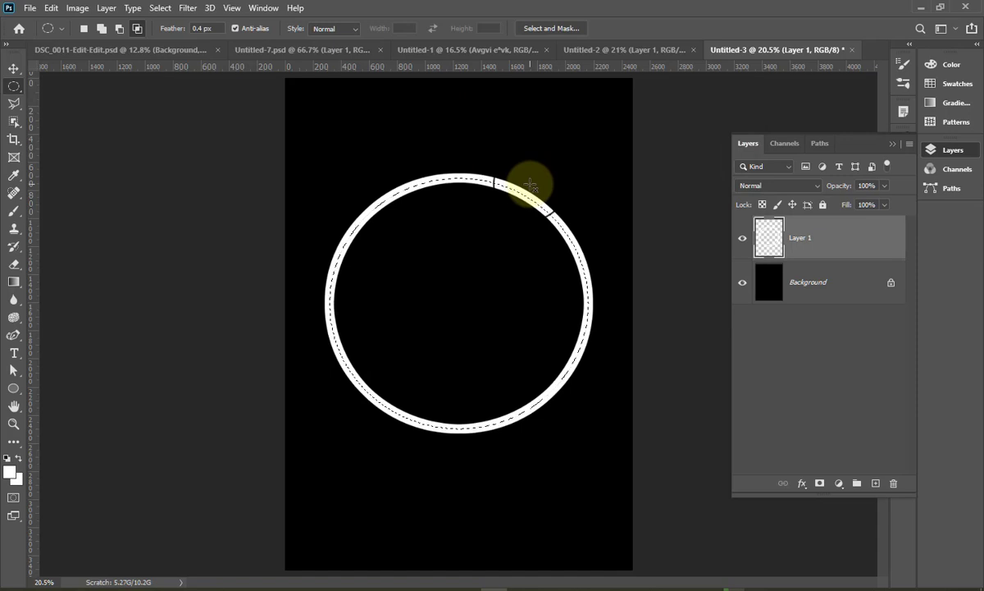
drag(531, 186, 502, 211)
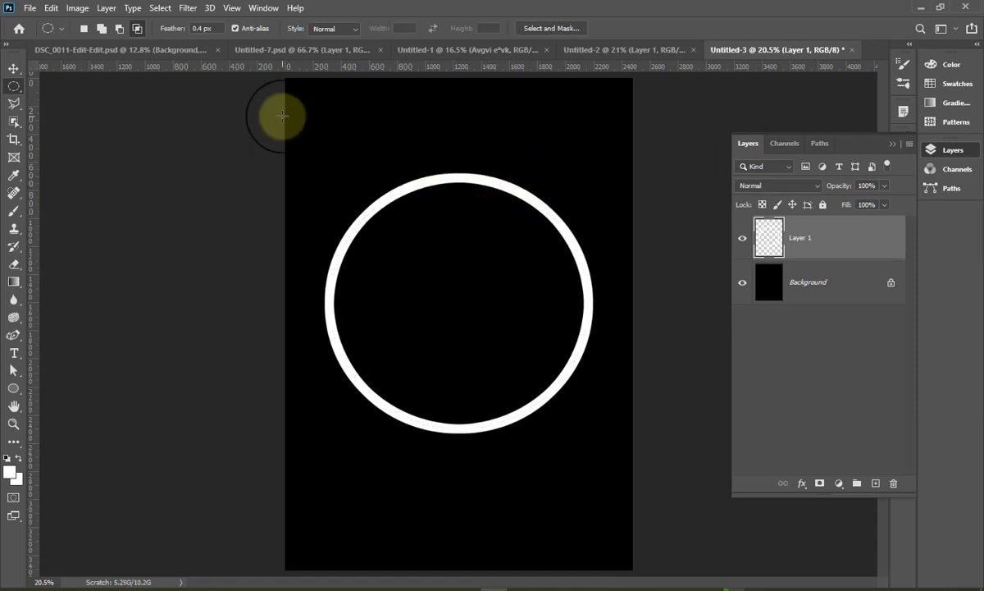
Blur the white ring with a roughly 115.8 px Gaussian Blur and add empty Layer 2.
click(188, 8)
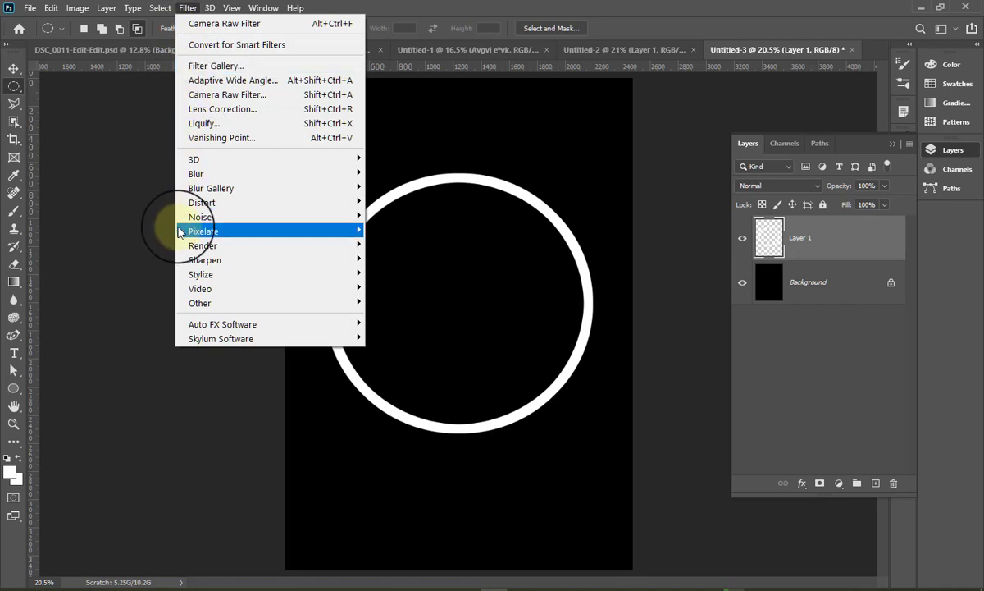
mouse_move(196, 174)
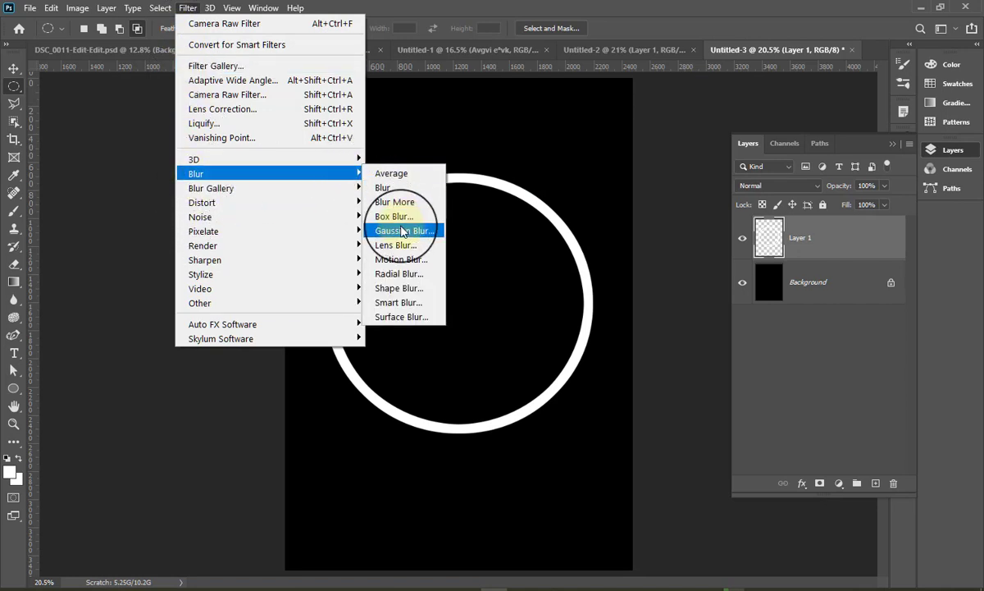
click(404, 230)
drag(650, 248, 689, 246)
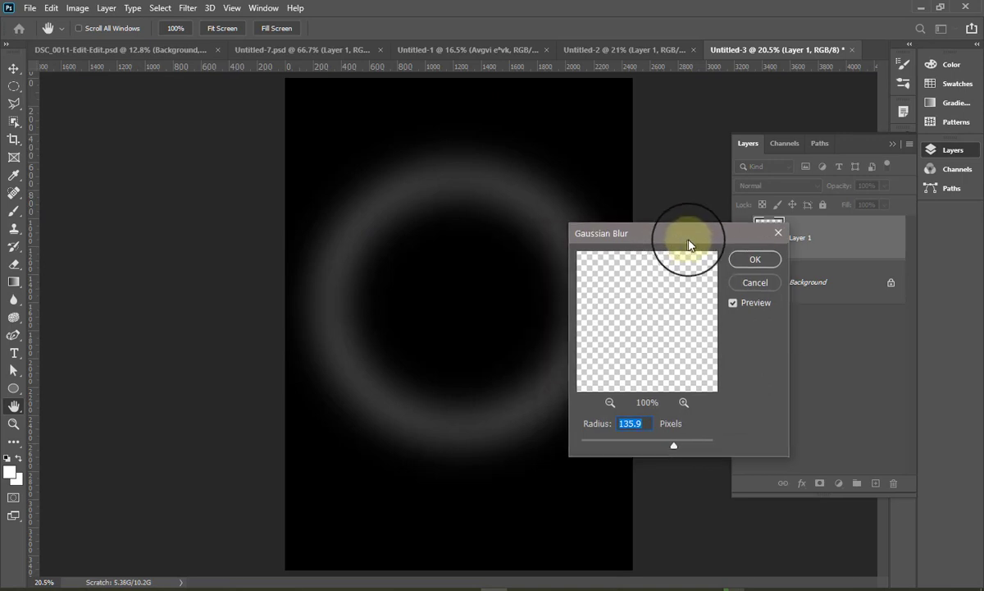
drag(677, 450, 672, 456)
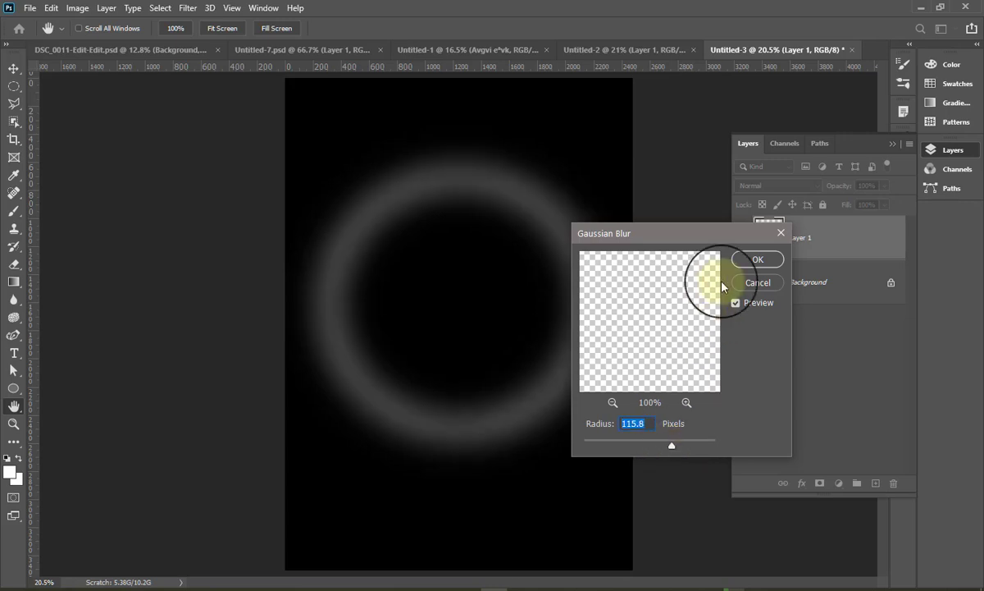
click(757, 259)
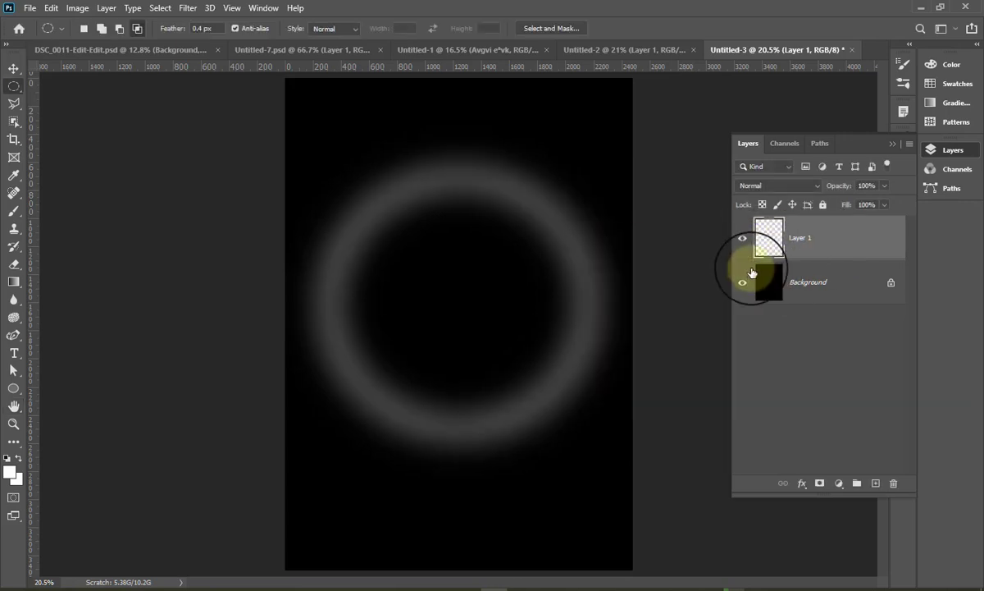
click(875, 484)
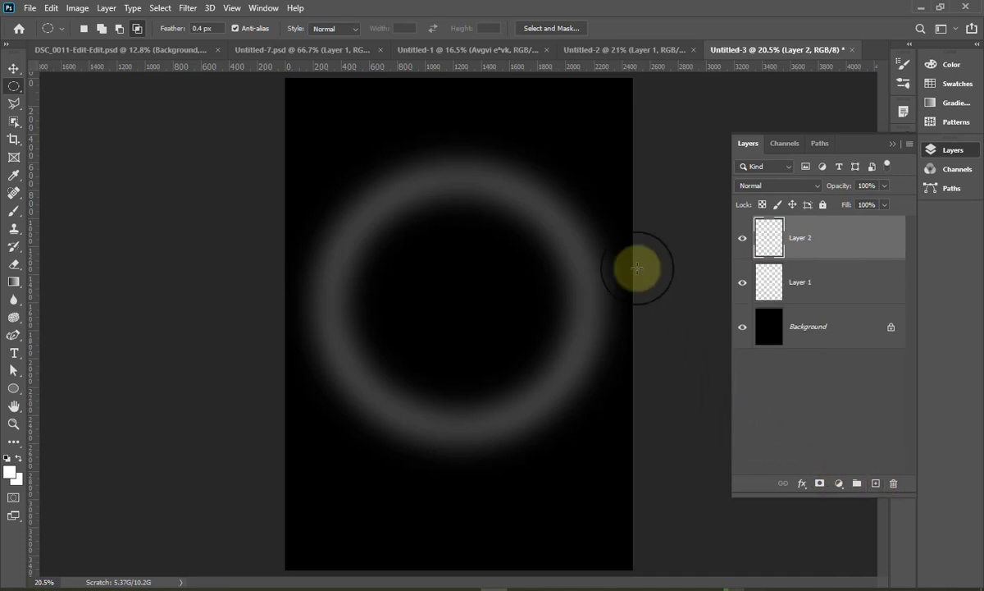
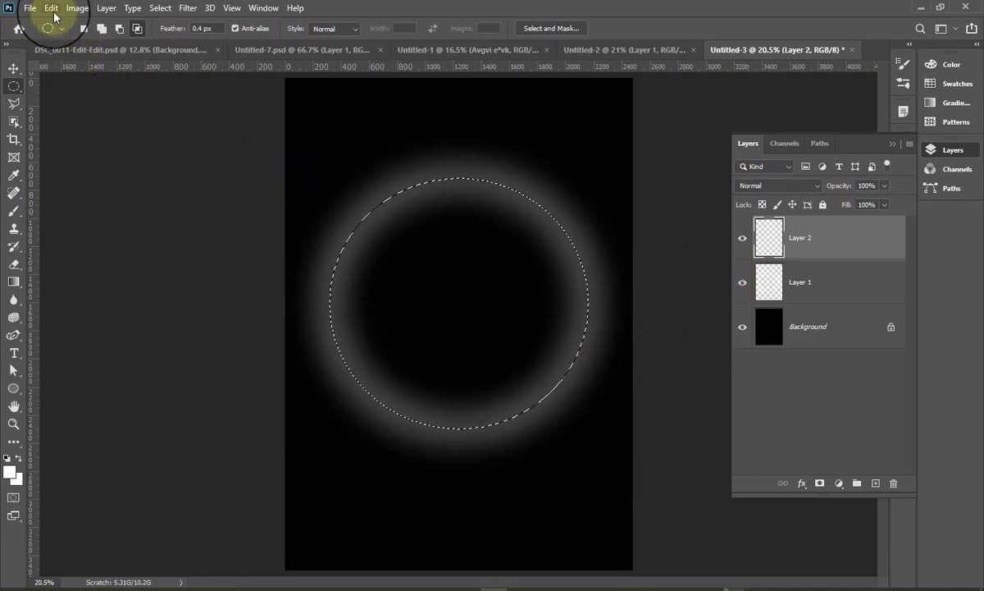
Apply a 100 px white stroke, Location Center, to the circular selection on Layer 2.
click(51, 8)
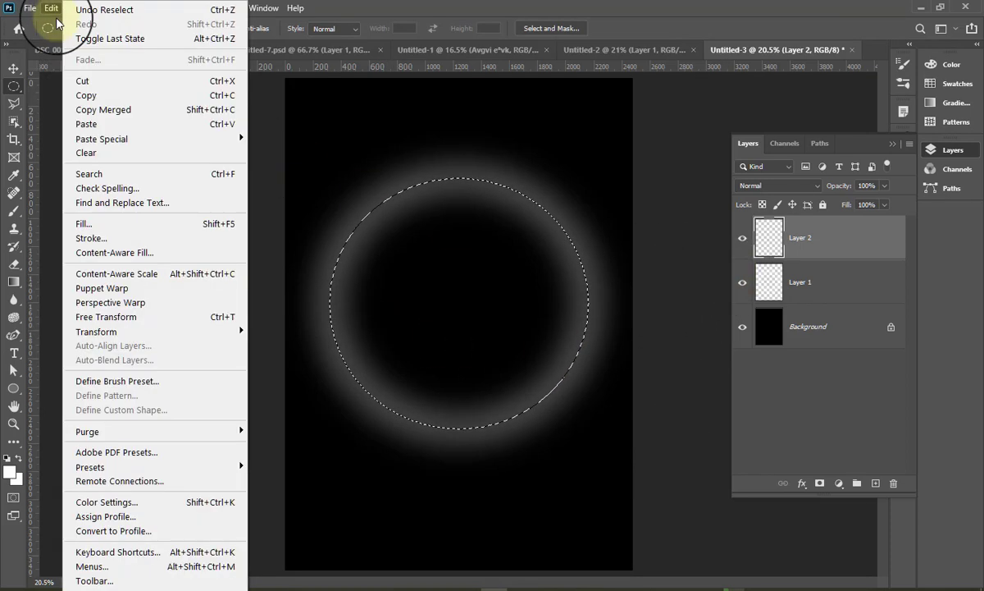
click(105, 238)
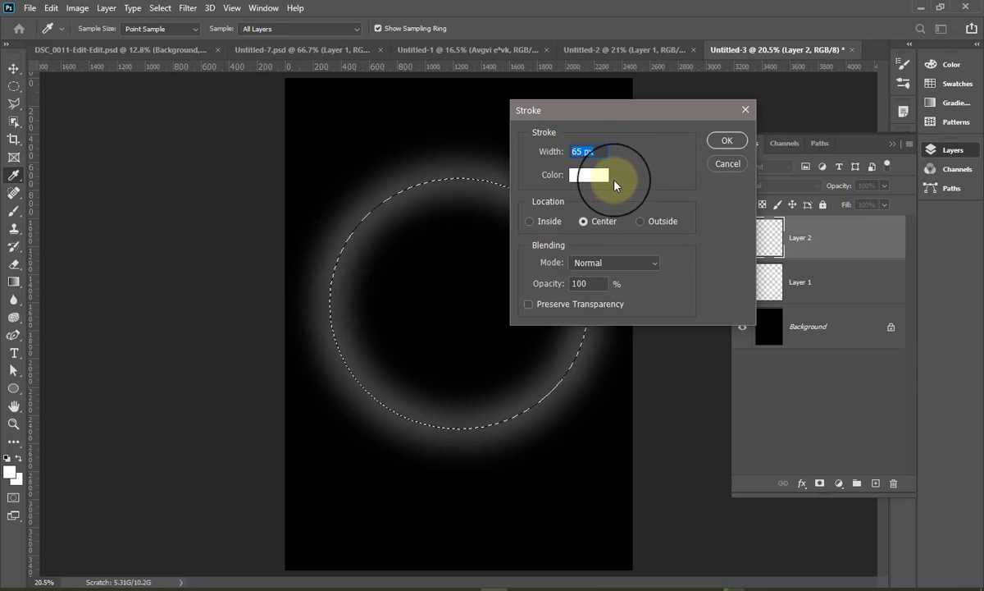
text(10)
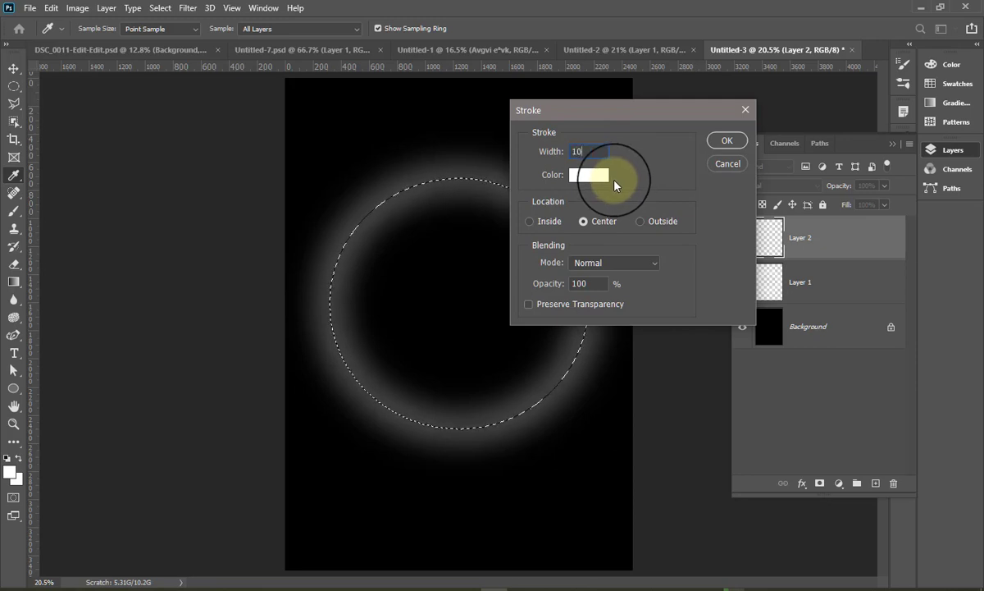
text(0)
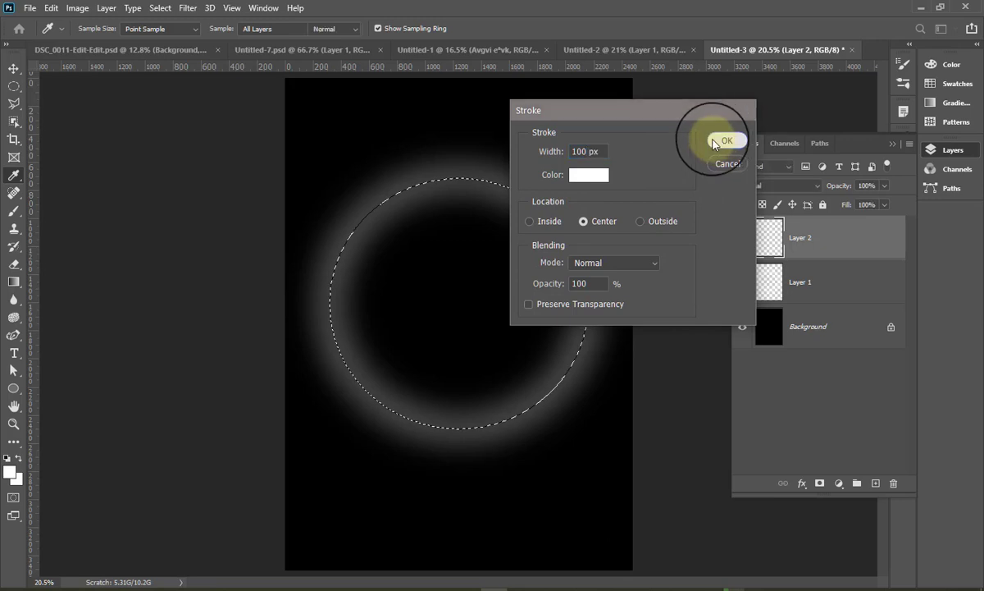
click(713, 144)
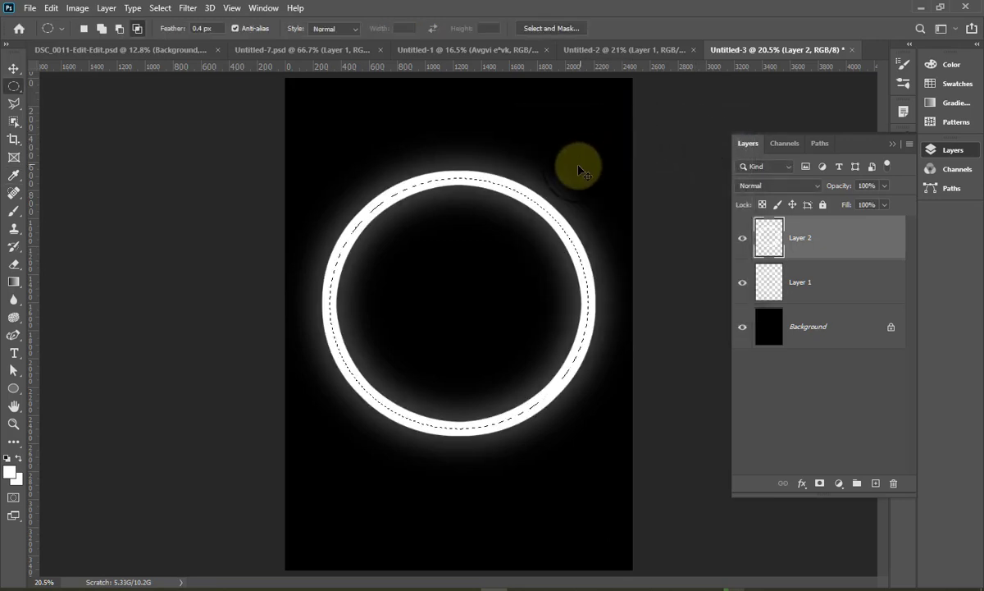
Deselect, then Gaussian Blur Layer 2's white ring at about 700.6 px radius.
click(534, 228)
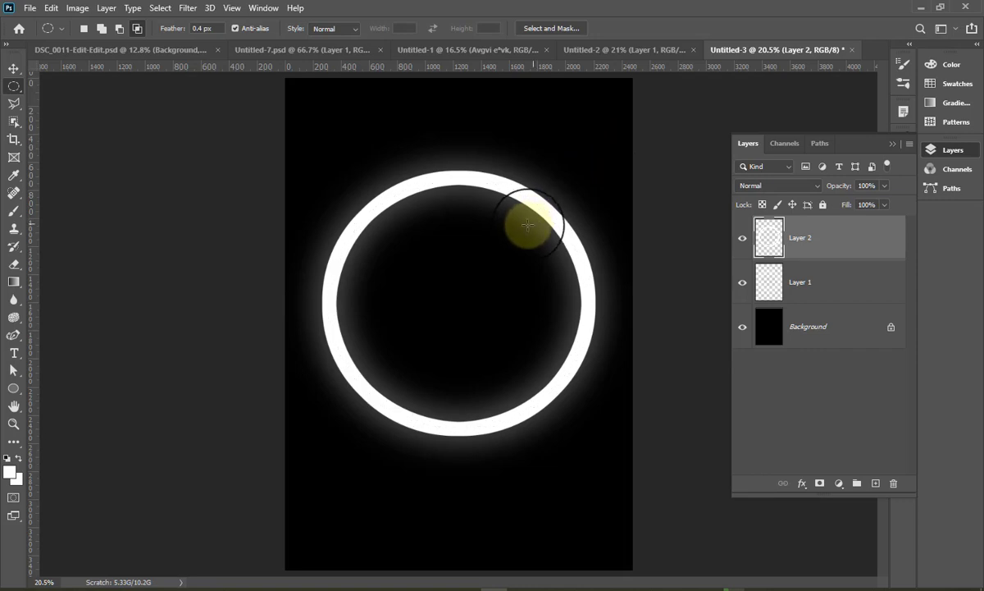
click(188, 8)
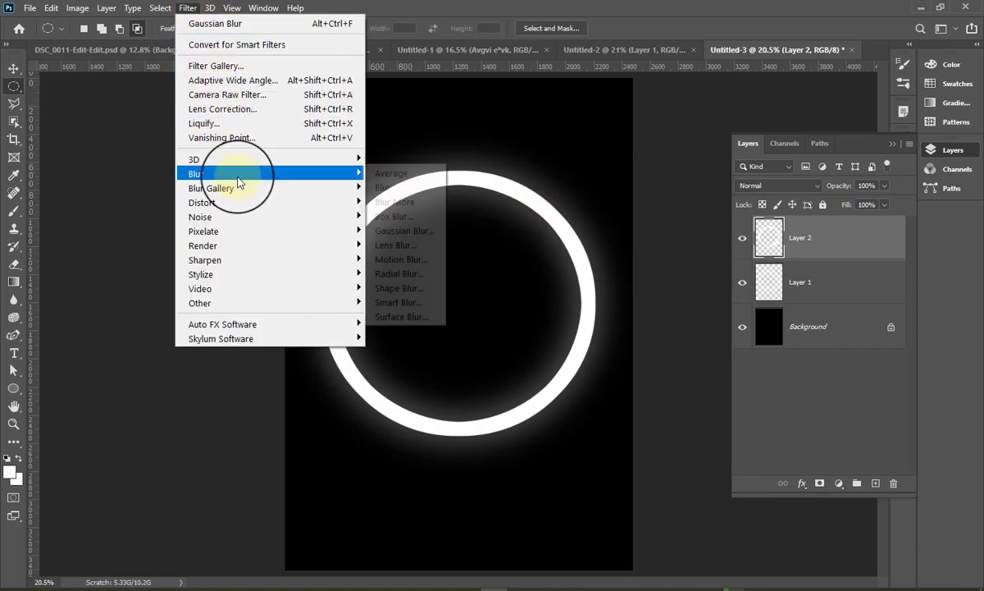
mouse_move(246, 174)
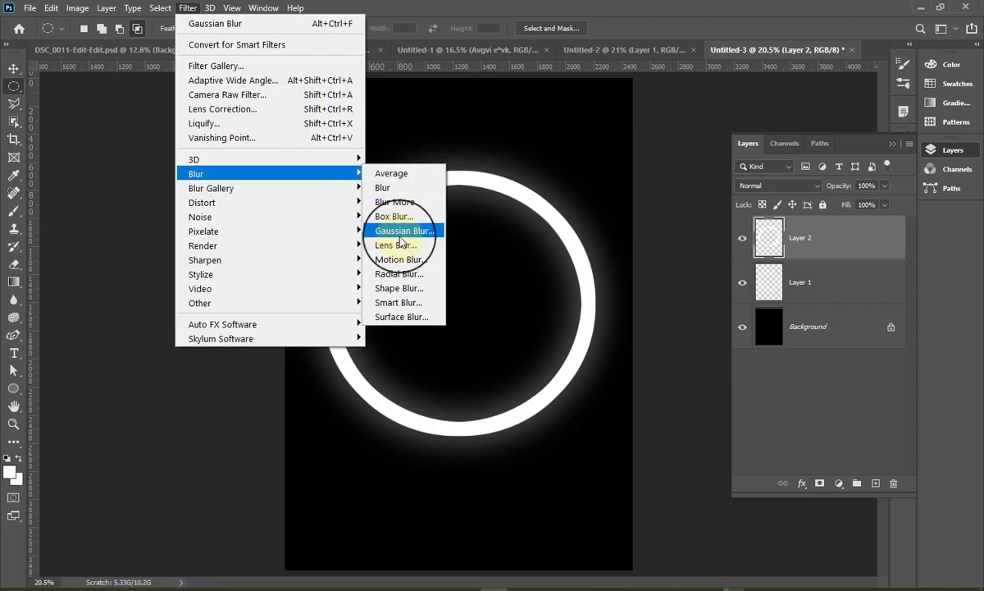
click(401, 230)
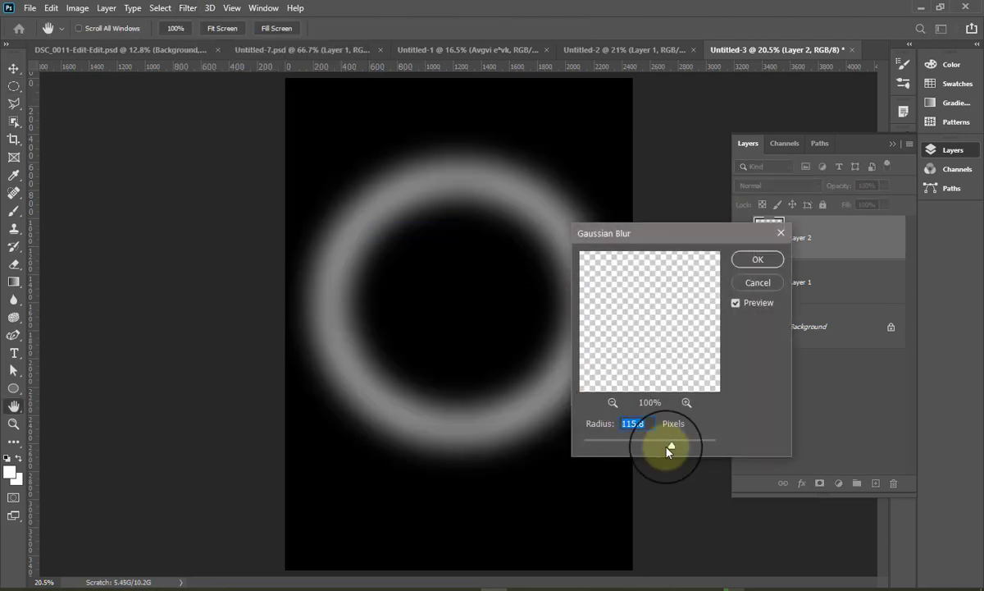
drag(666, 450, 691, 451)
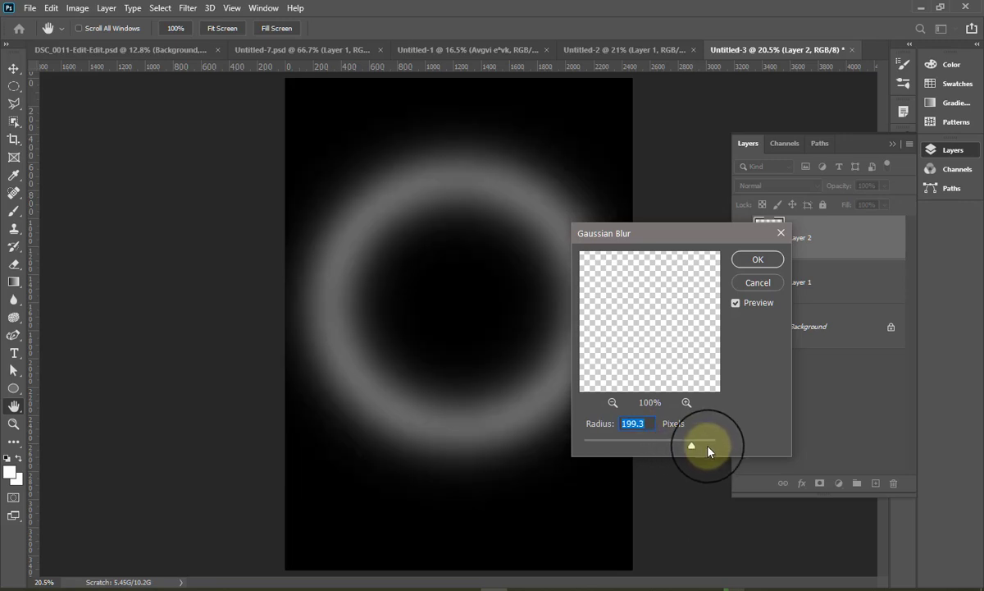
drag(694, 450, 705, 452)
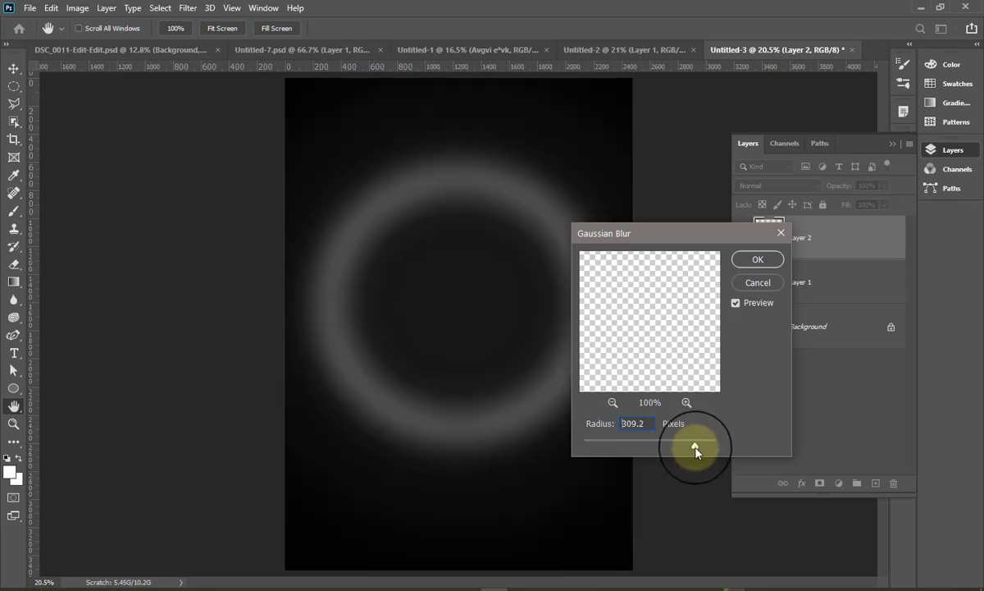
click(704, 447)
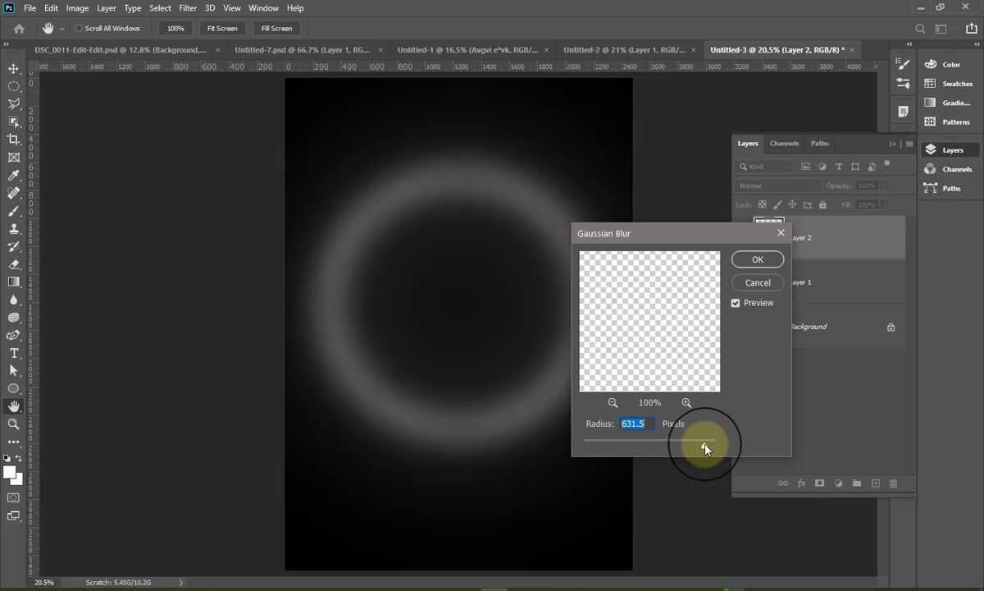
mouse_move(704, 447)
mouse_down()
mouse_move(694, 456)
mouse_move(709, 450)
mouse_up()
drag(440, 272, 470, 303)
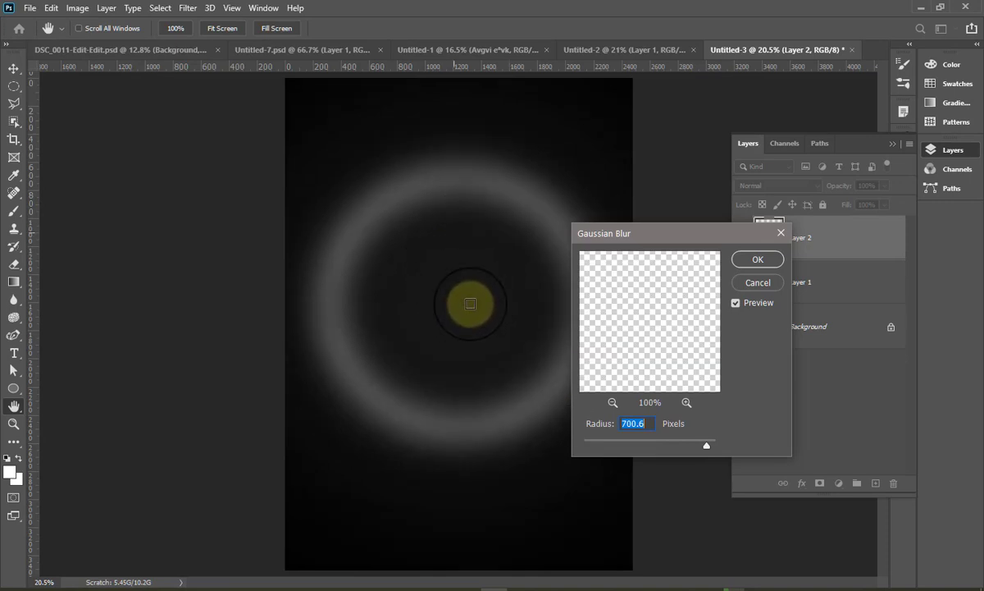
click(758, 260)
key(m)
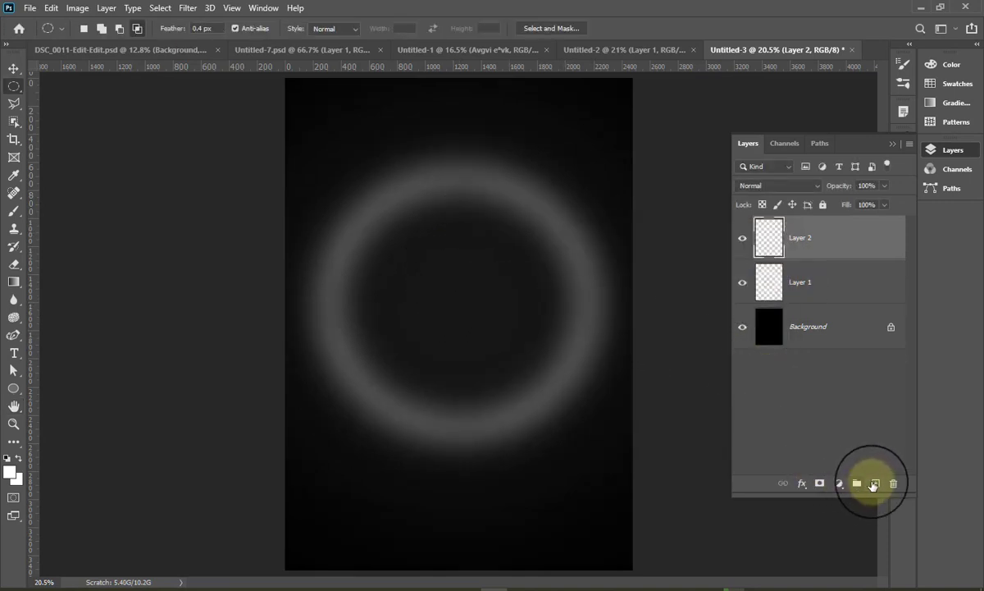
Add Layer 3 and set up a 152 px Soft Round brush.
click(873, 484)
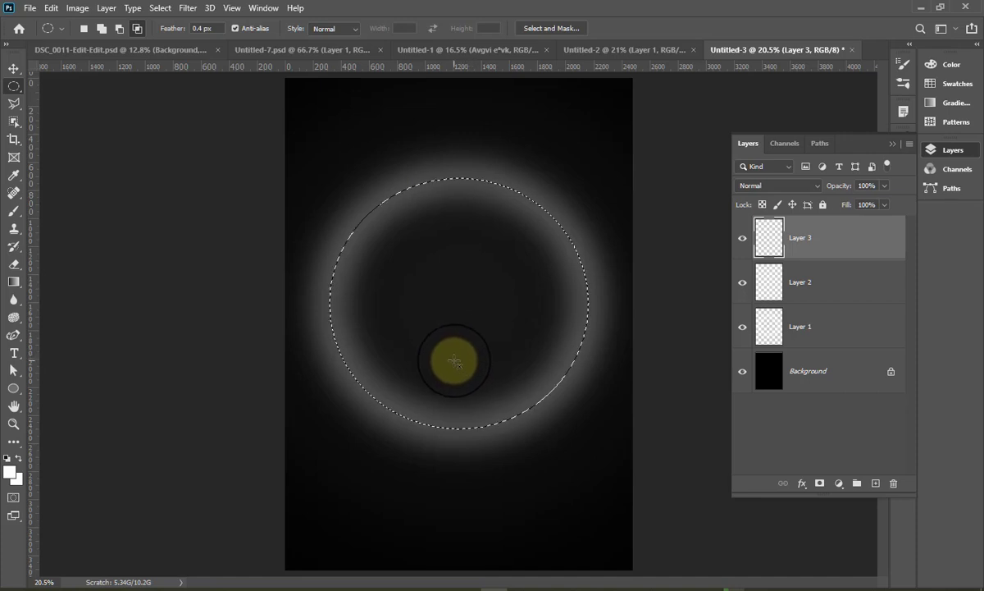
click(13, 213)
right_click(440, 333)
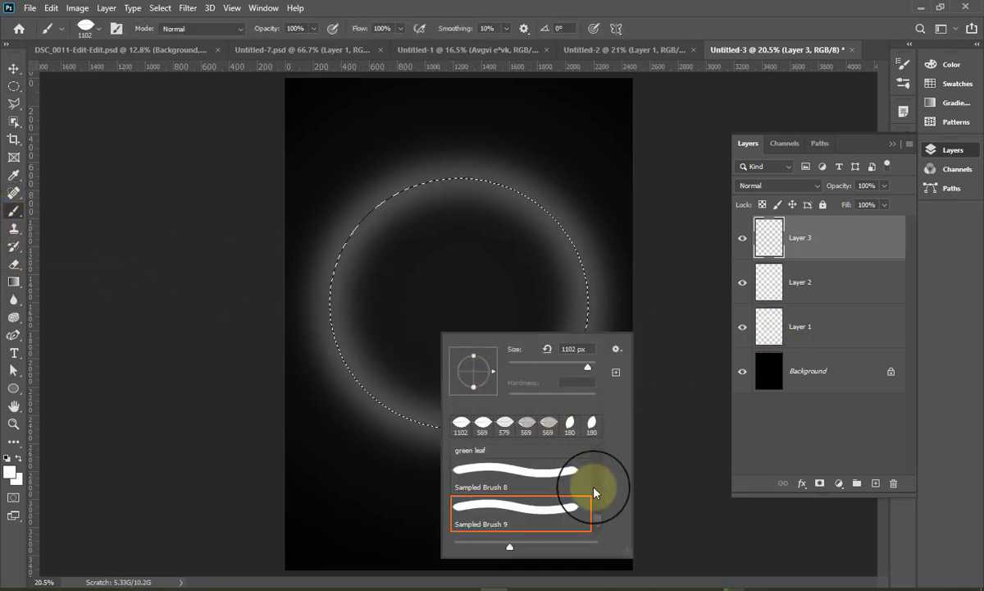
drag(597, 523, 576, 439)
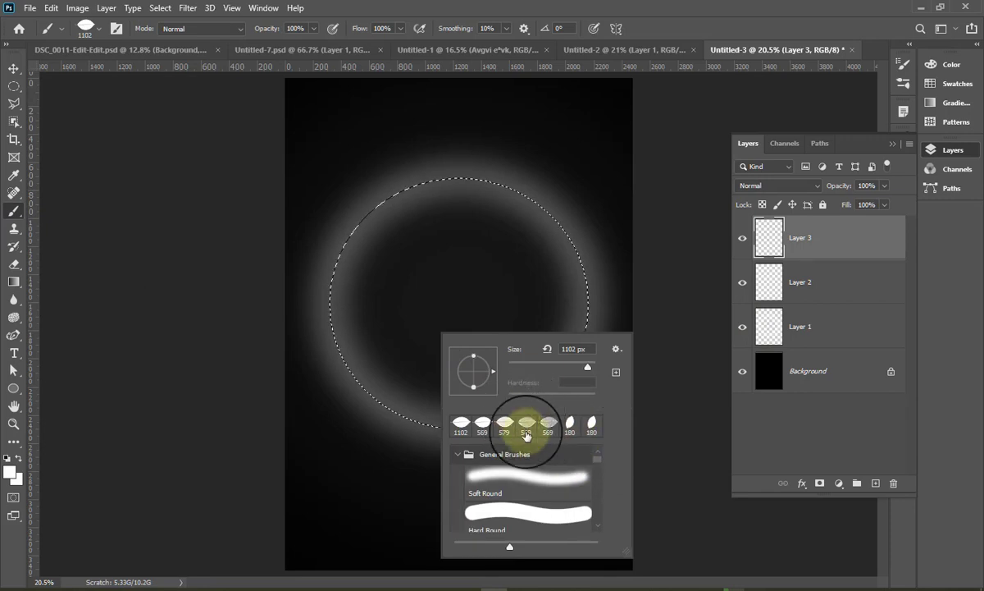
click(493, 473)
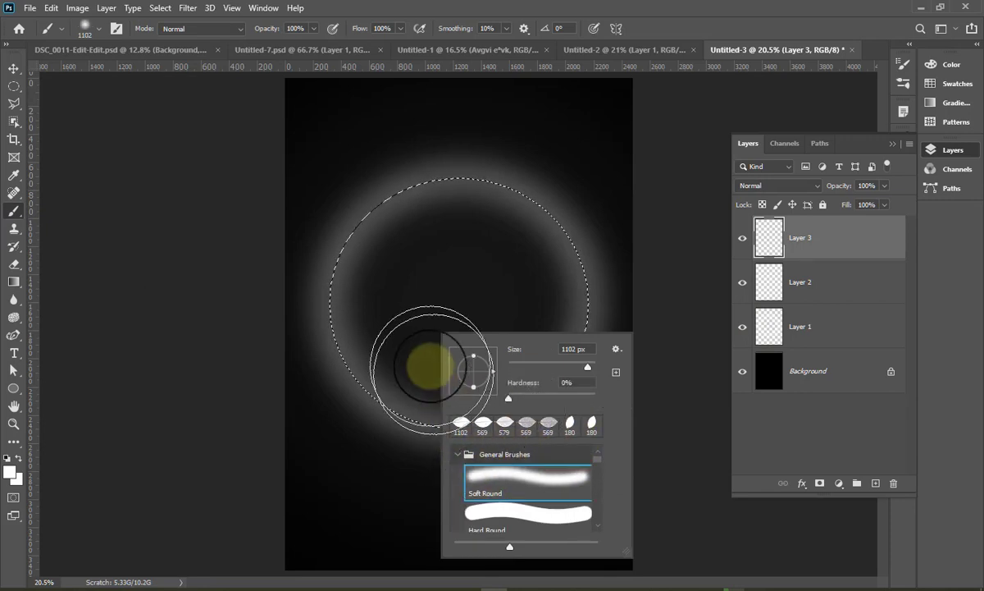
text(152)
key(Return)
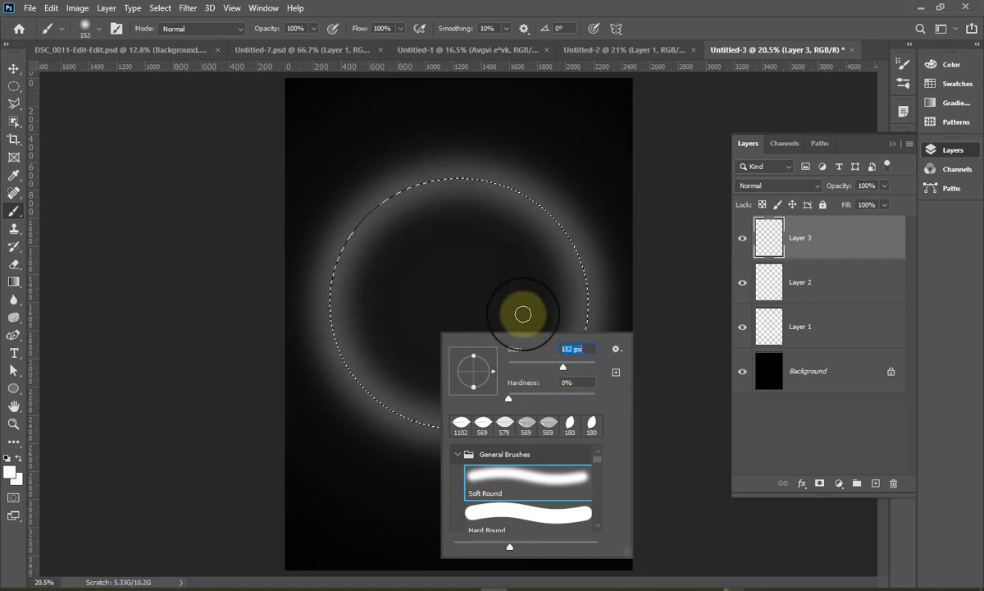
click(464, 207)
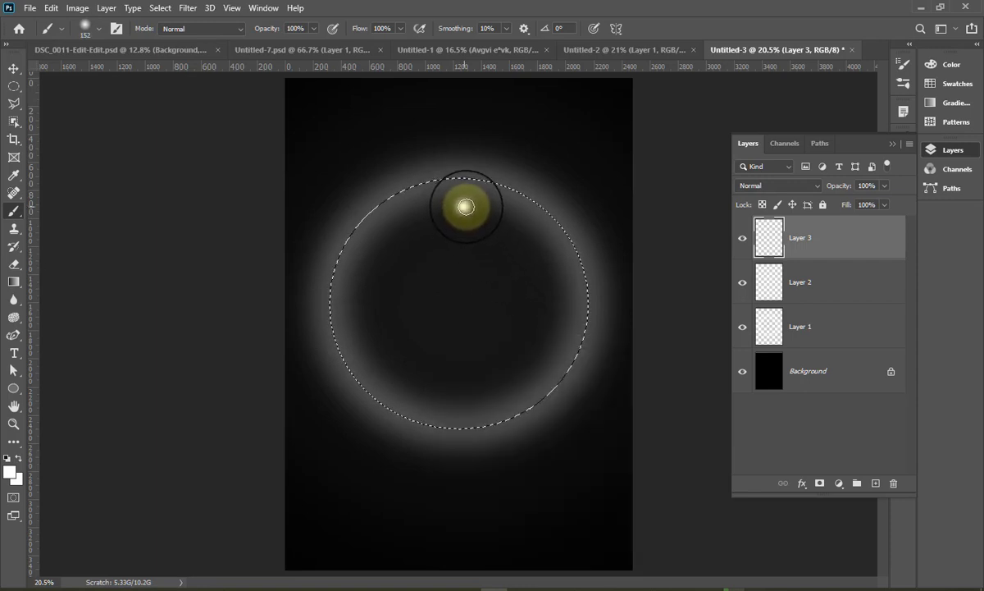
Paint two white streaks inside the ring, near the top and lower left.
drag(504, 222, 491, 213)
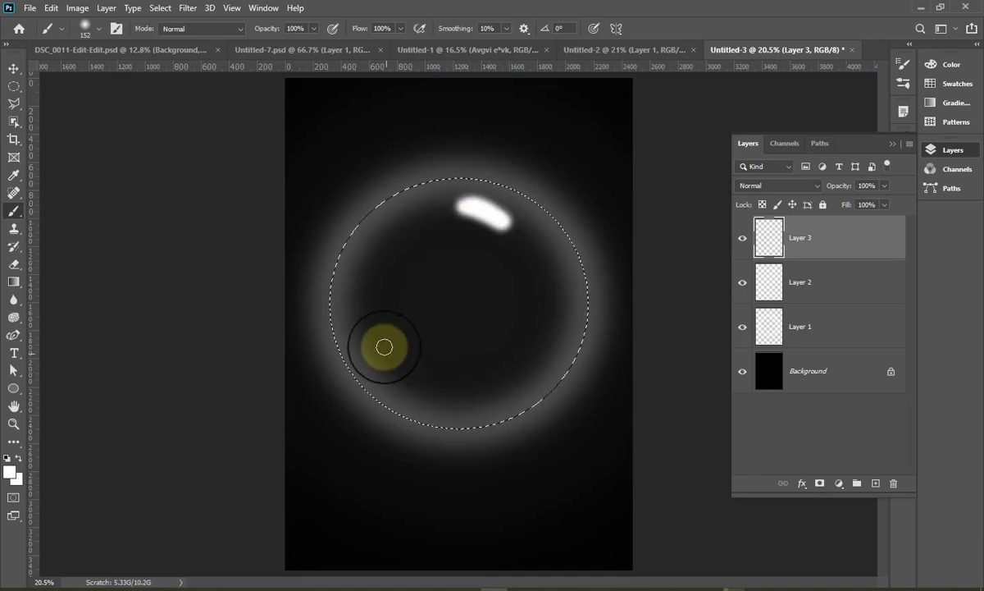
mouse_move(384, 354)
mouse_down()
mouse_move(455, 402)
mouse_move(384, 361)
mouse_up()
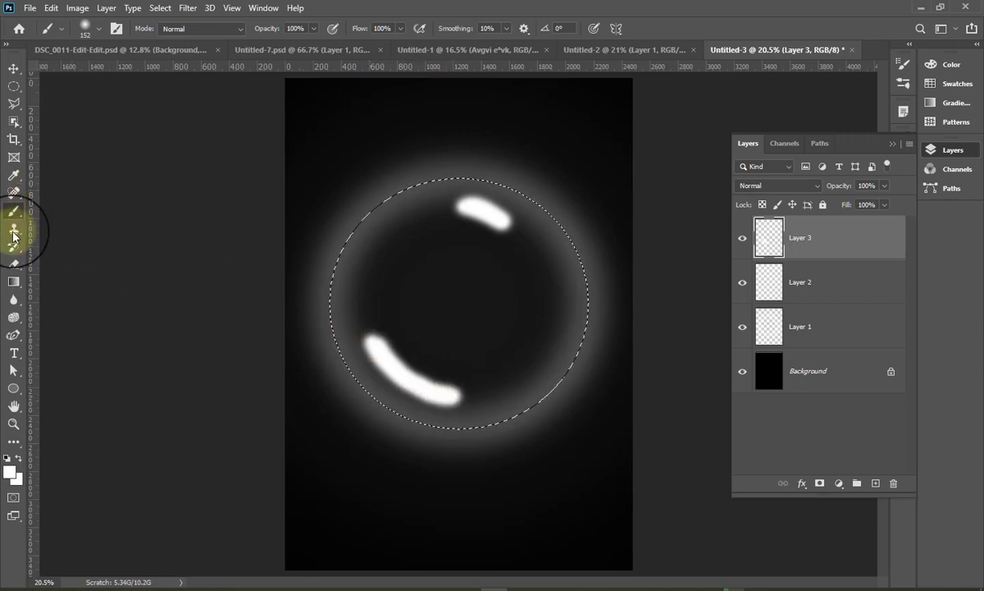
click(13, 264)
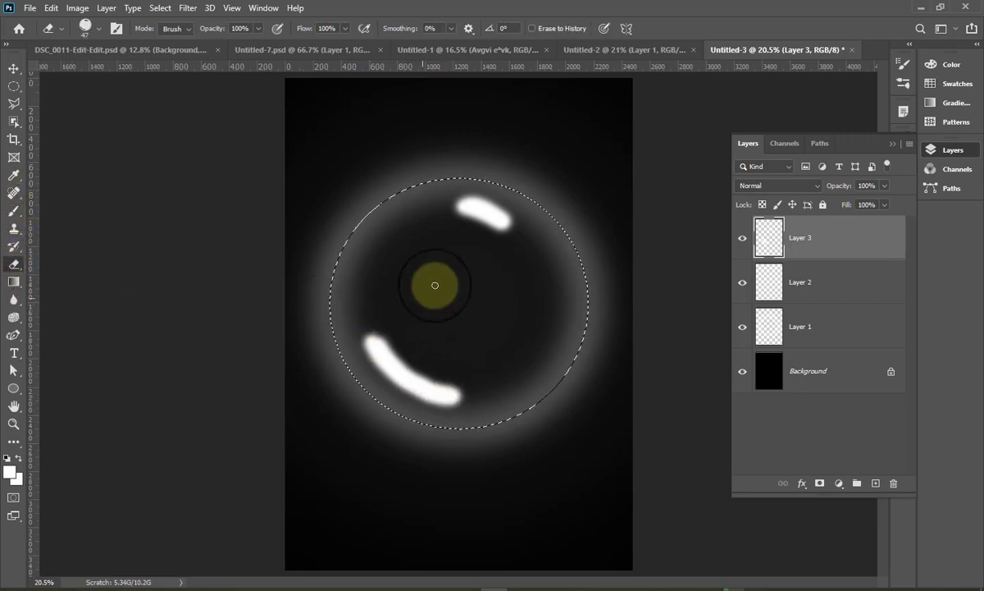
Set the eraser to 89 px and trim both white streaks into tapered arcs.
right_click(440, 286)
drag(527, 319, 547, 319)
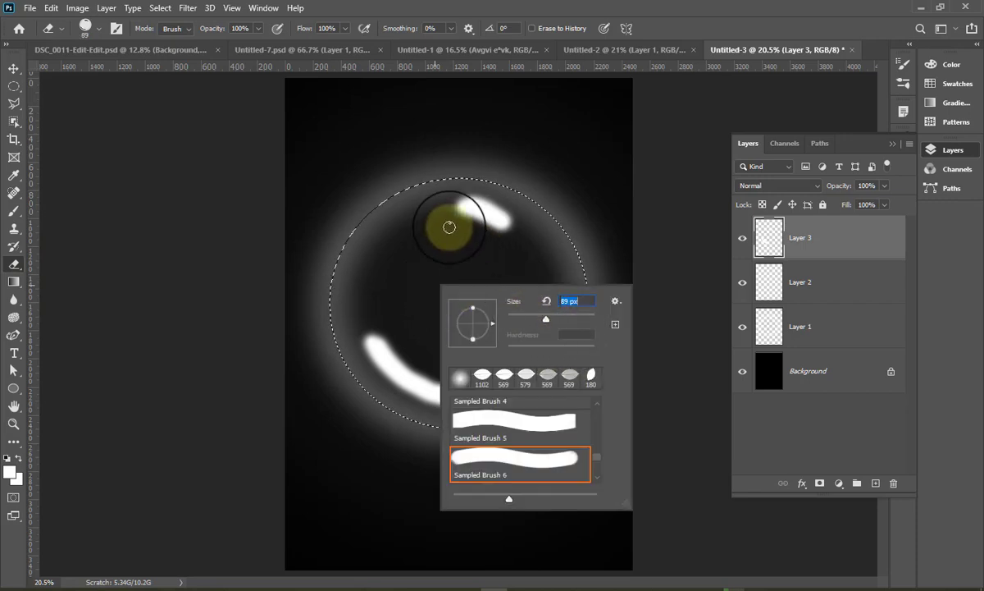
click(443, 213)
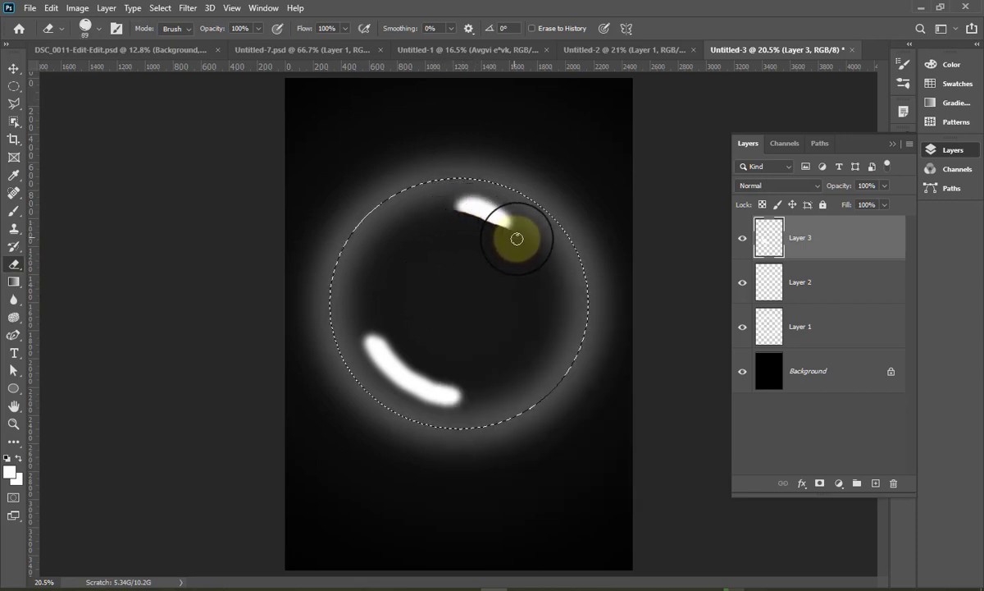
drag(498, 228, 445, 190)
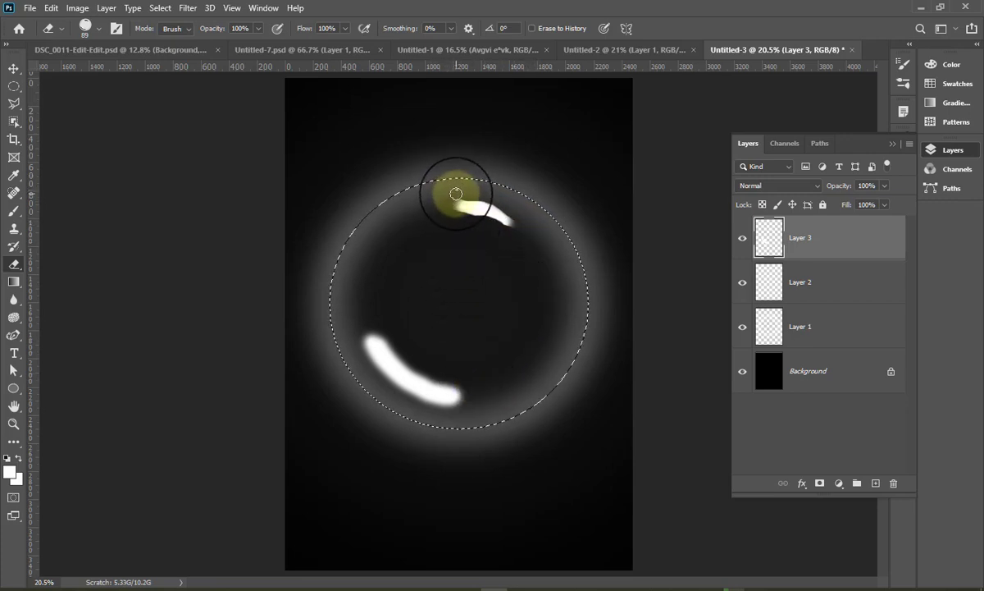
drag(479, 221, 485, 197)
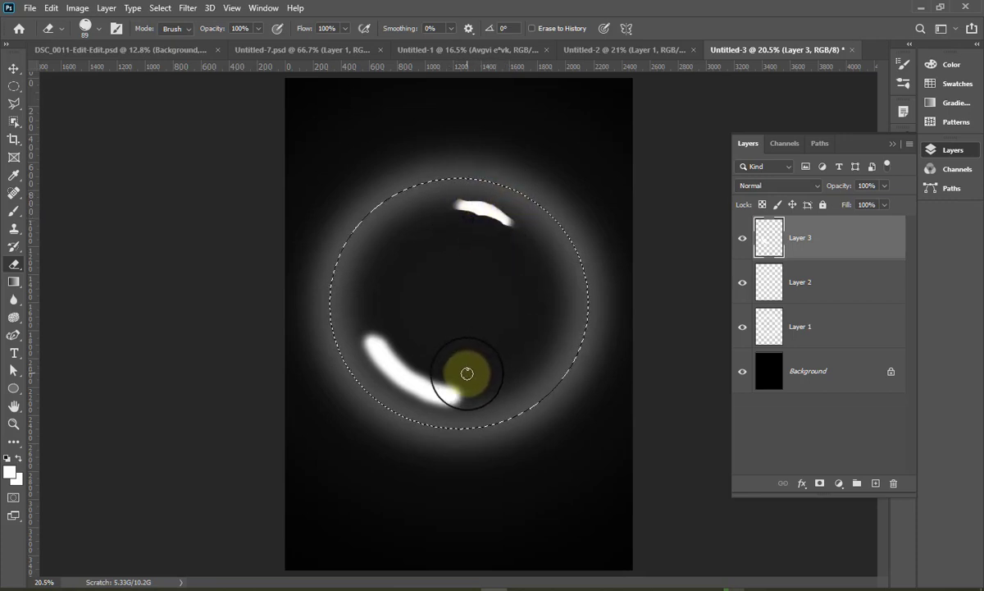
mouse_move(446, 376)
mouse_down()
mouse_move(433, 370)
mouse_move(476, 378)
mouse_move(439, 377)
mouse_move(376, 317)
mouse_move(391, 344)
mouse_move(462, 391)
mouse_move(480, 425)
mouse_up()
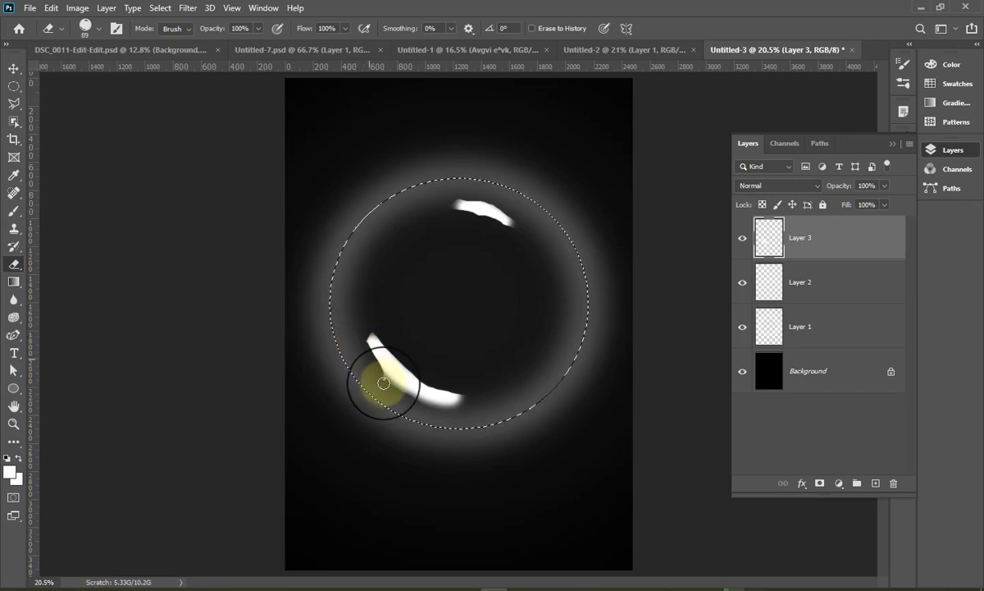
mouse_move(383, 383)
mouse_down()
mouse_move(440, 437)
mouse_move(488, 438)
mouse_move(589, 306)
mouse_move(464, 216)
mouse_move(484, 225)
mouse_up()
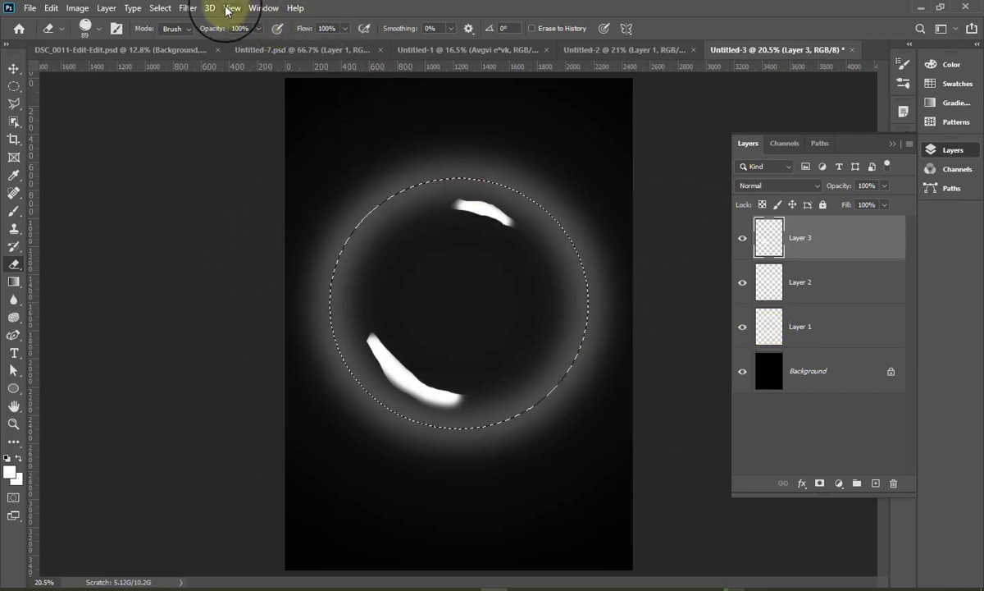
Apply a Spherize distortion at 100% amount to curve the white highlights.
click(188, 8)
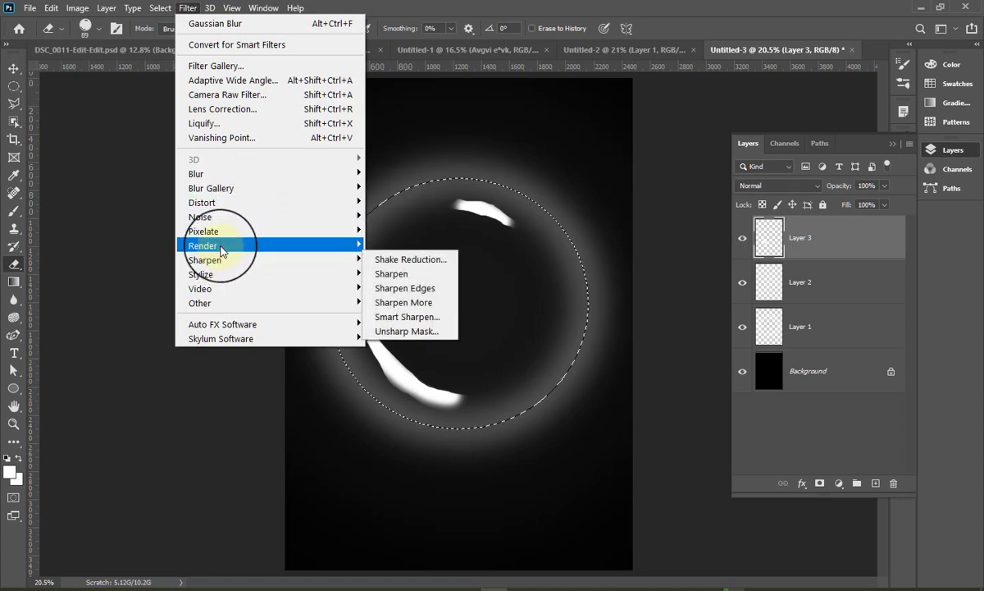
mouse_move(247, 203)
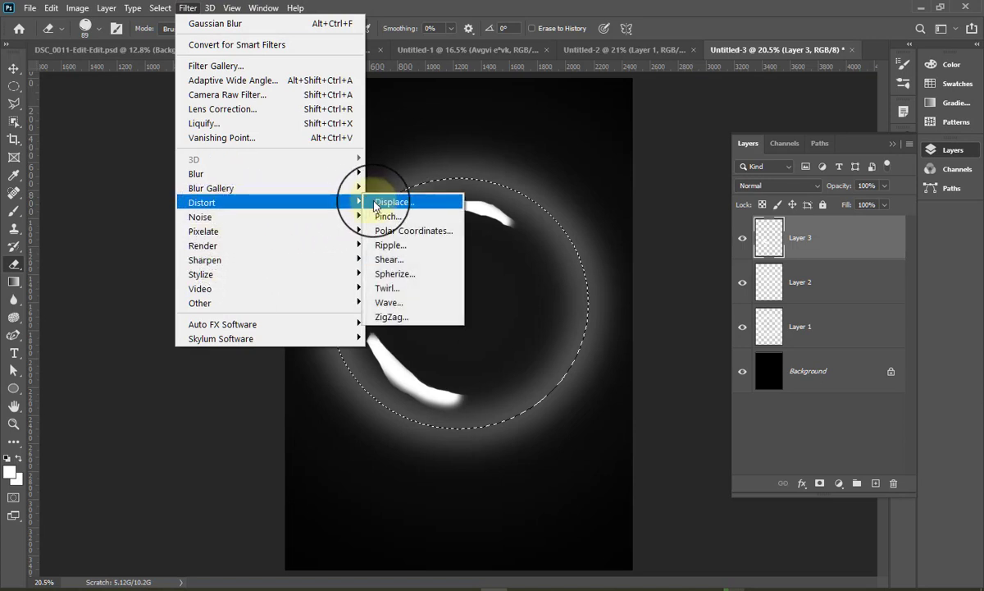
click(402, 277)
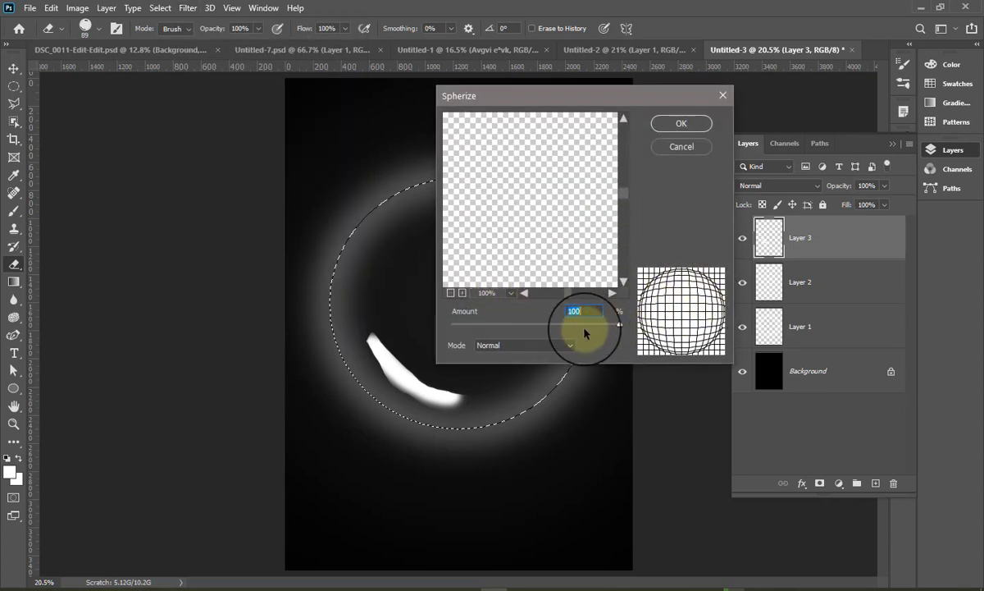
drag(591, 328, 477, 321)
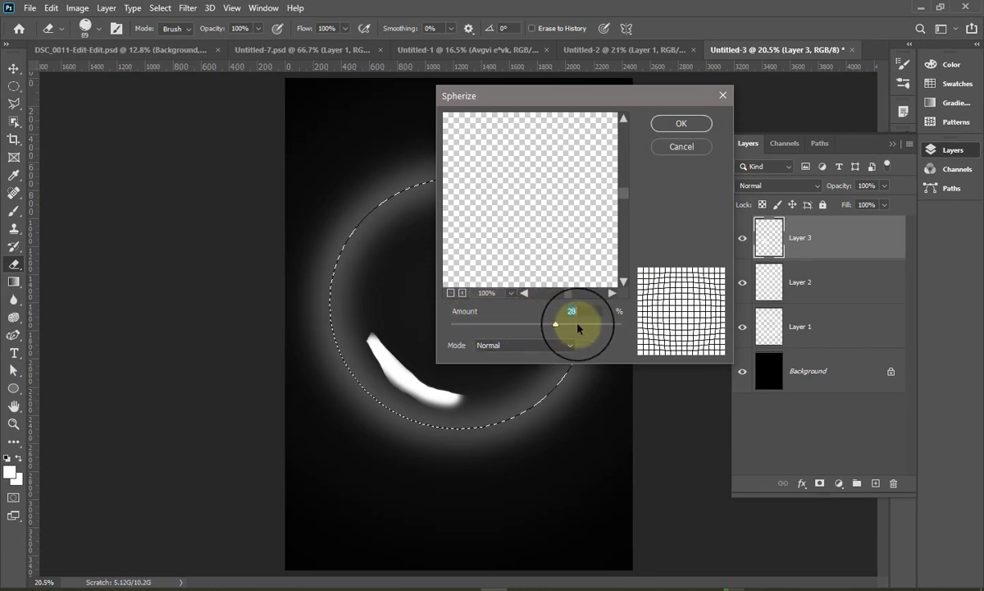
drag(478, 322, 643, 338)
click(684, 125)
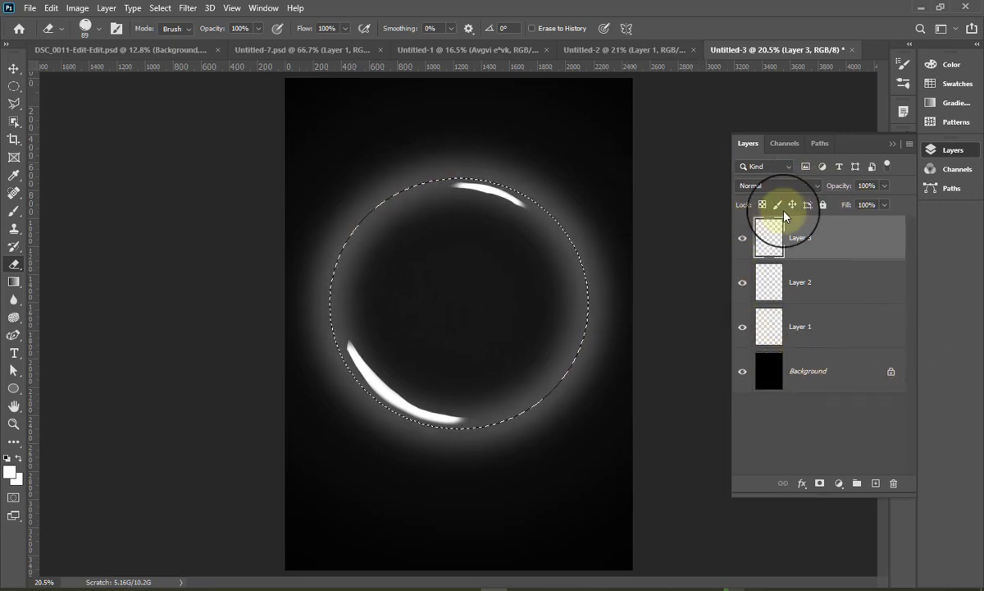
mouse_move(763, 240)
mouse_down()
mouse_move(784, 309)
mouse_move(871, 241)
mouse_up()
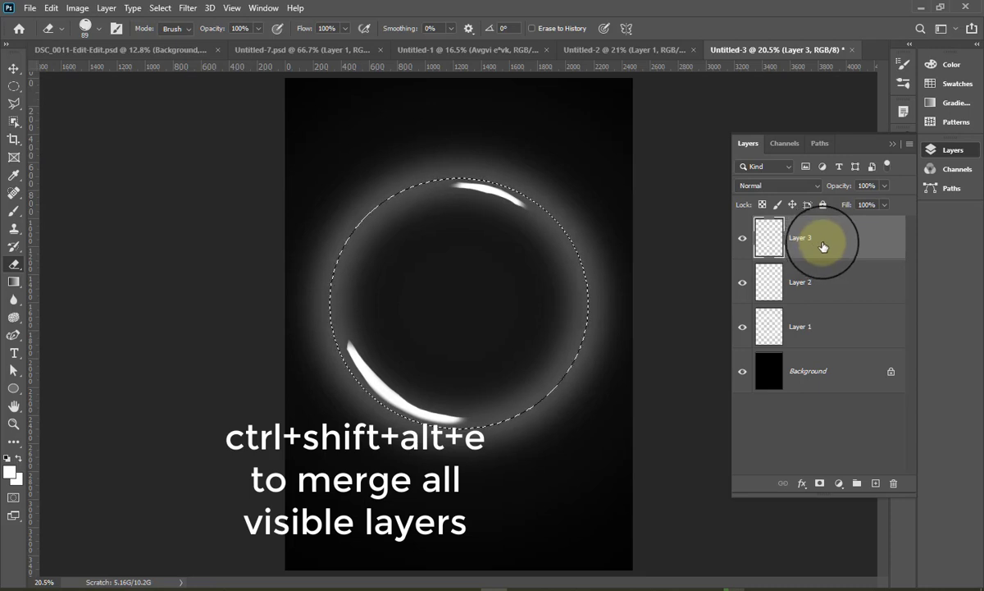
Stamp all visible layers into a new merged Layer 4.
click(909, 145)
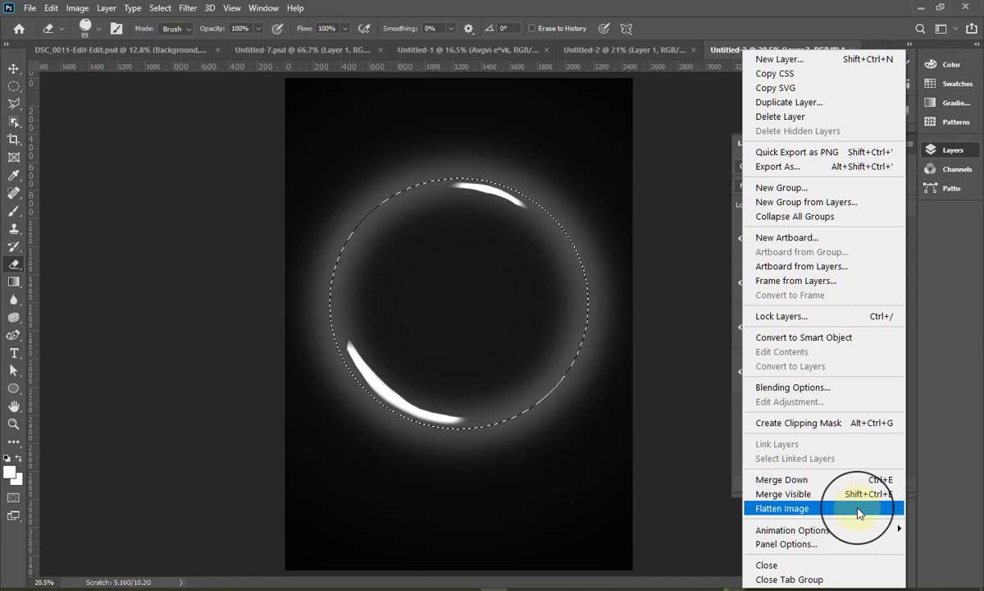
click(803, 24)
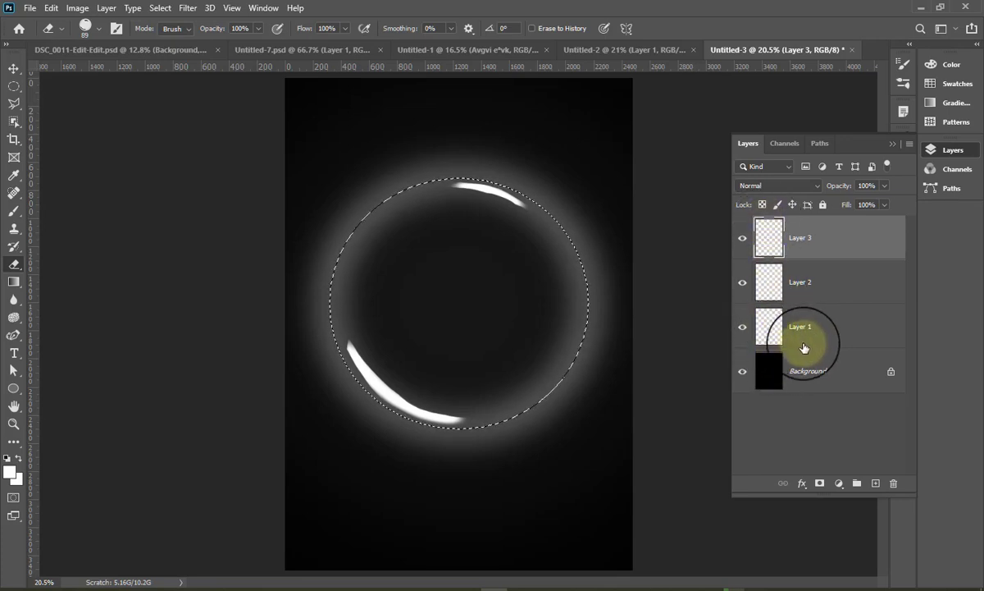
key(ctrl+shift+alt+n)
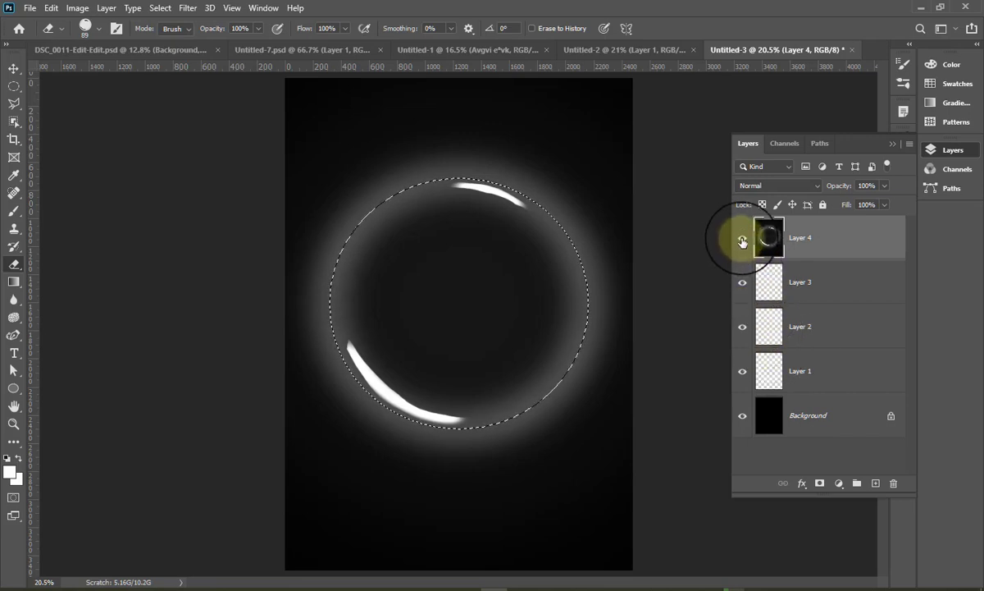
Toggle layer visibility so only the merged Layer 4 remains showing.
drag(742, 280, 747, 410)
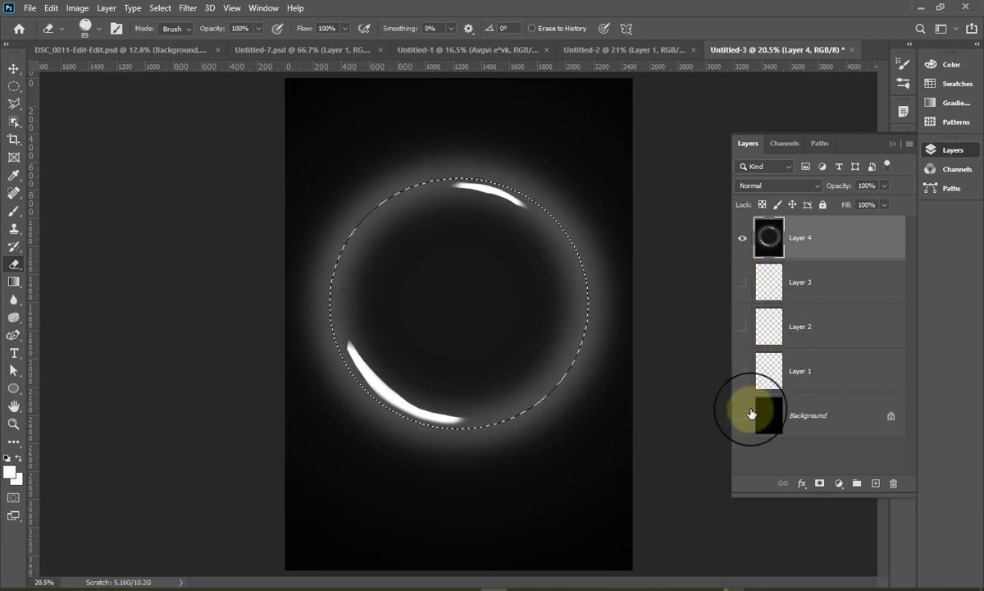
click(742, 238)
click(743, 238)
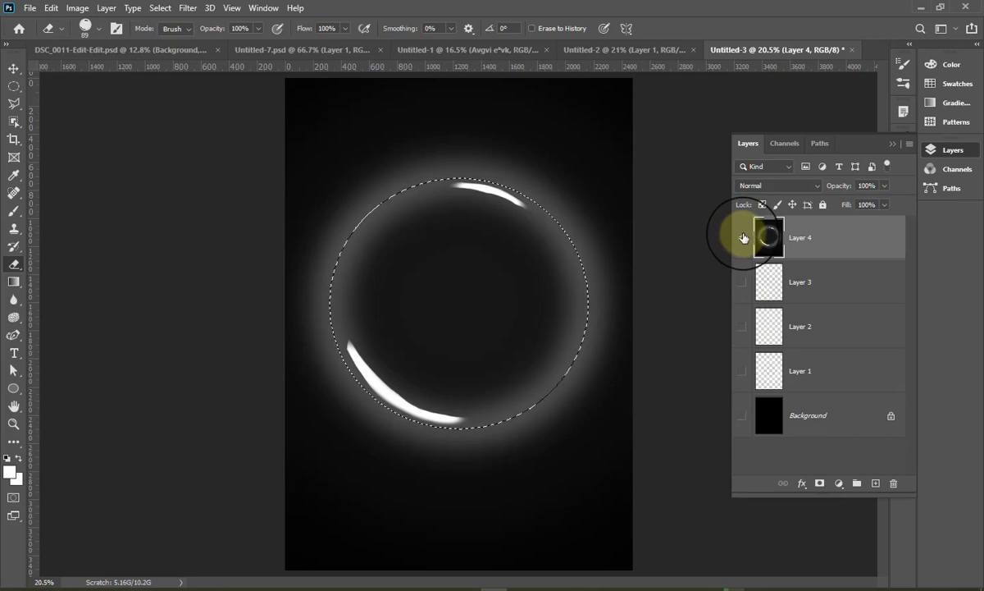
click(743, 238)
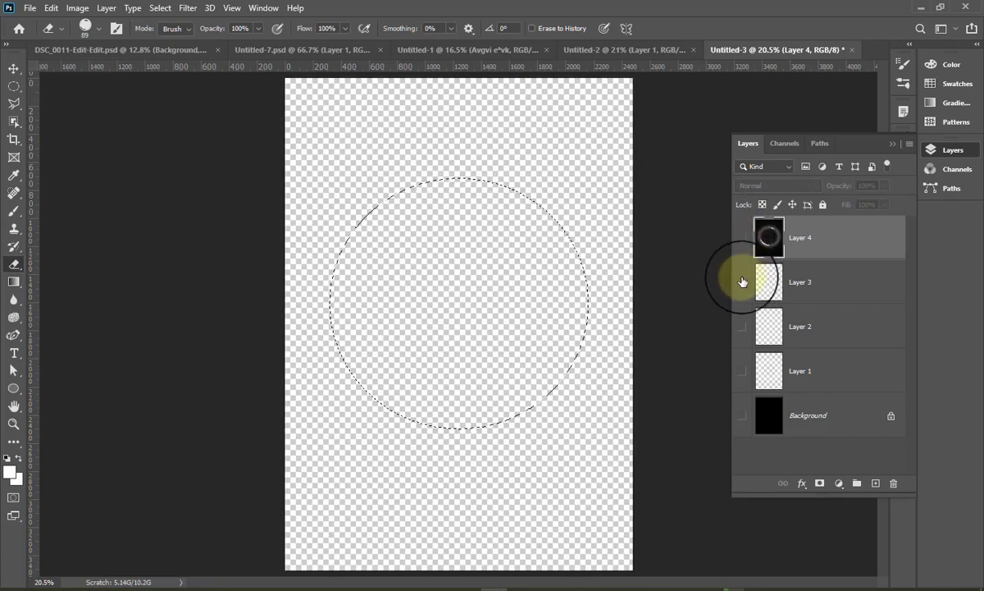
drag(742, 281, 743, 386)
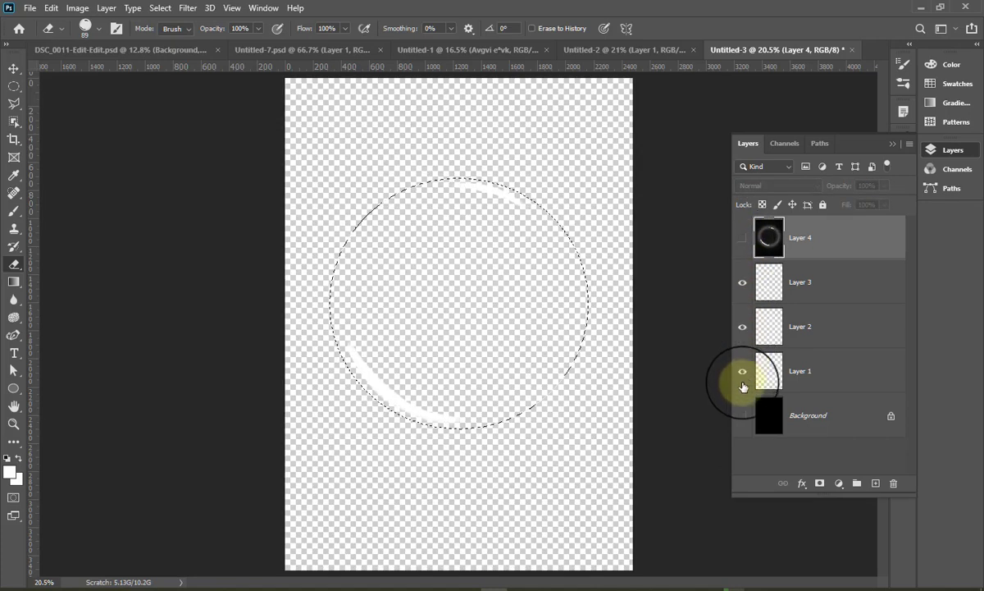
click(743, 415)
drag(742, 371, 733, 304)
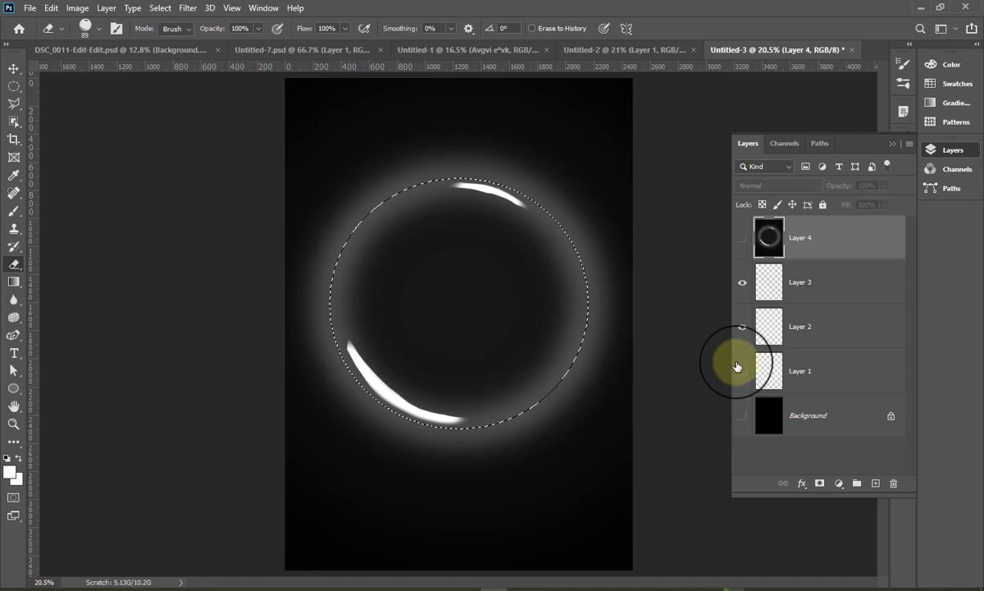
click(743, 282)
click(743, 238)
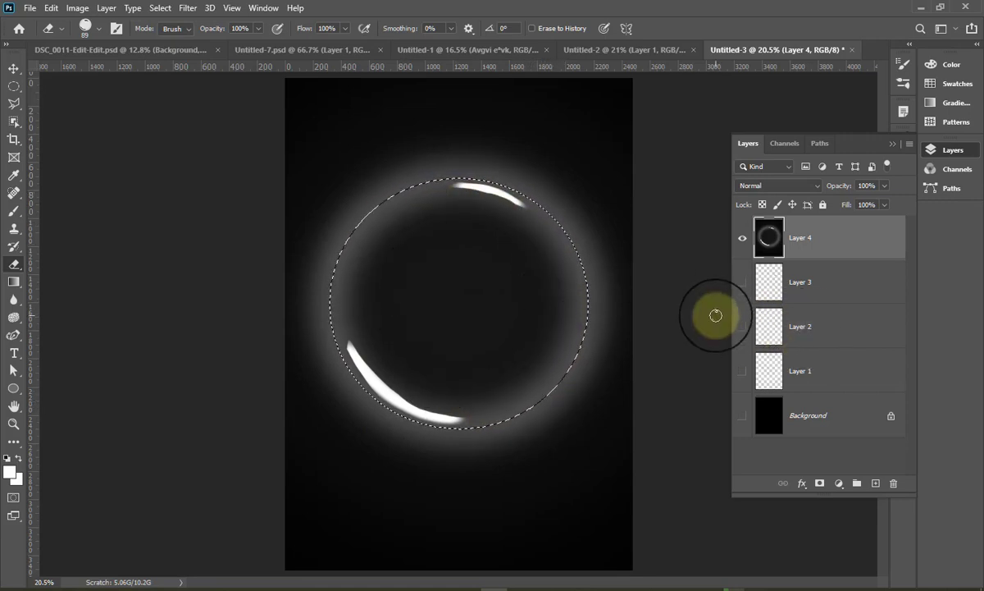
Copy the sphere to Layer 5, hide Layer 4, invert it, and select its outline.
key(ctrl+j)
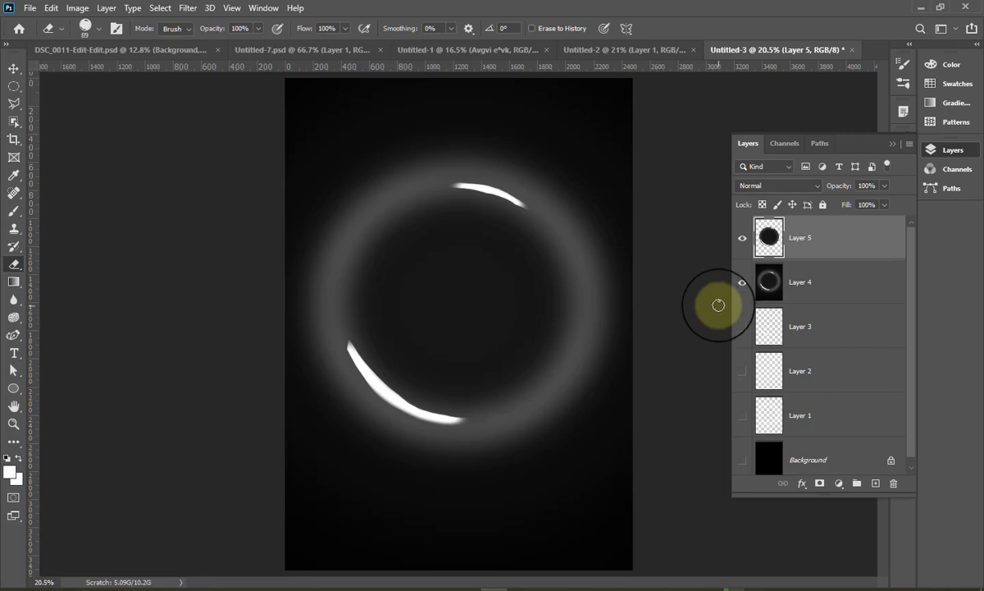
click(740, 284)
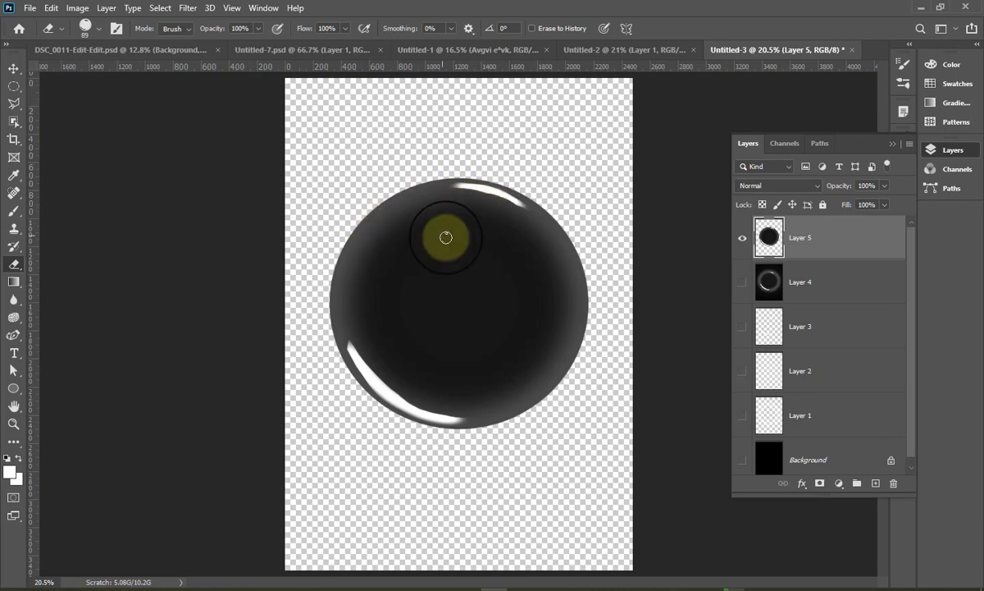
click(79, 8)
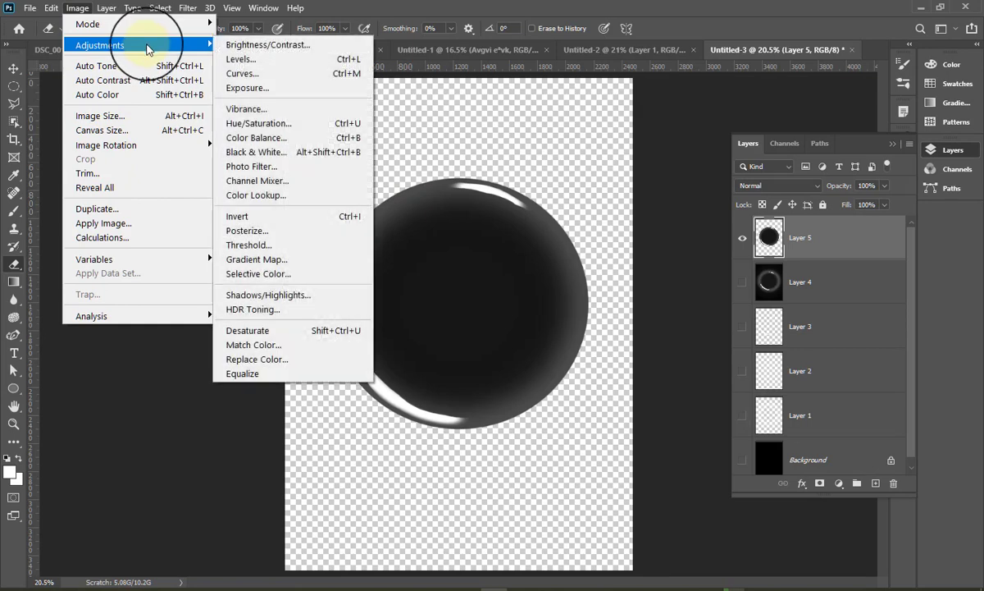
mouse_move(100, 45)
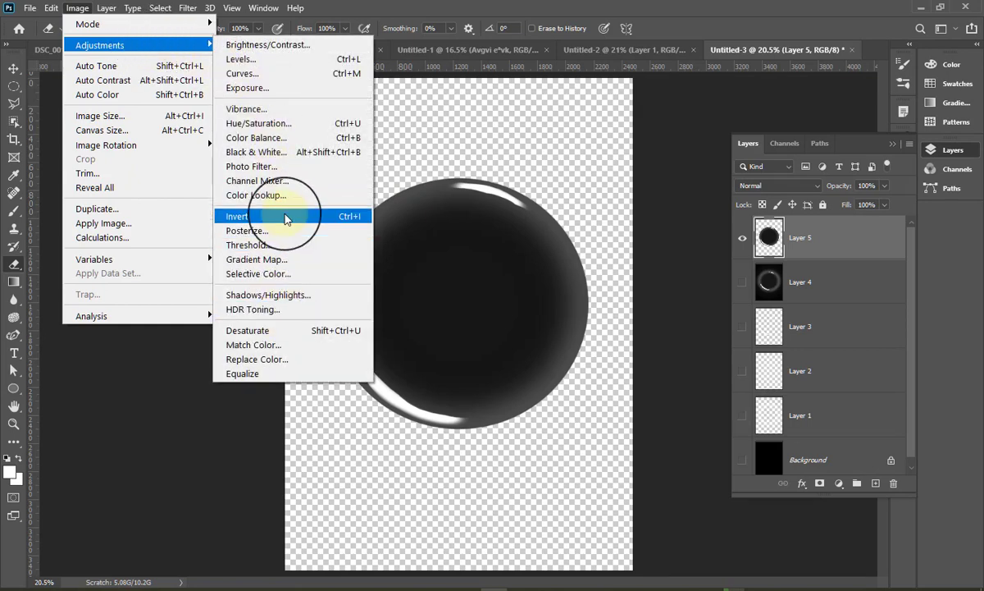
click(342, 216)
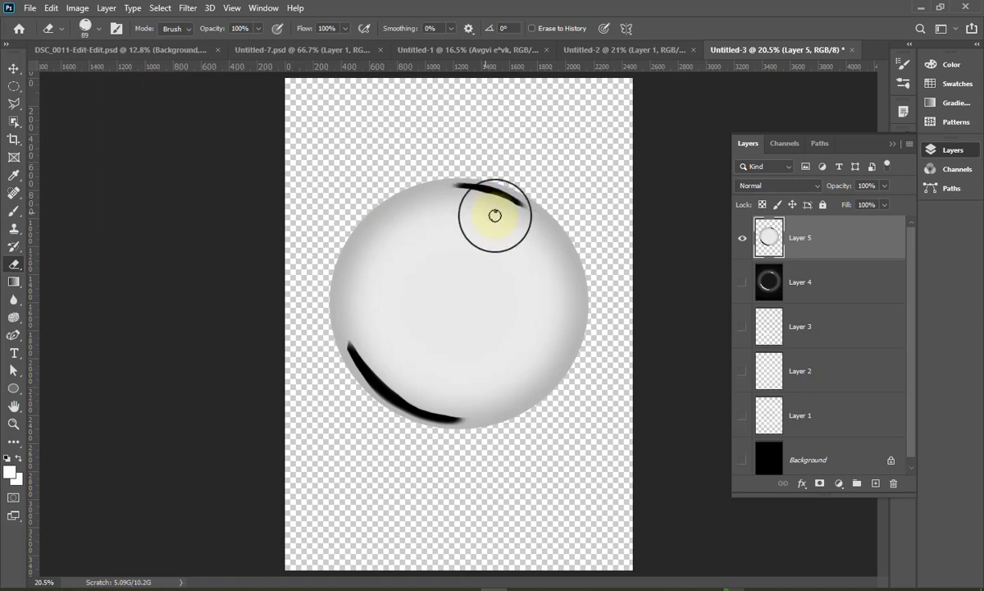
ctrl+click(769, 246)
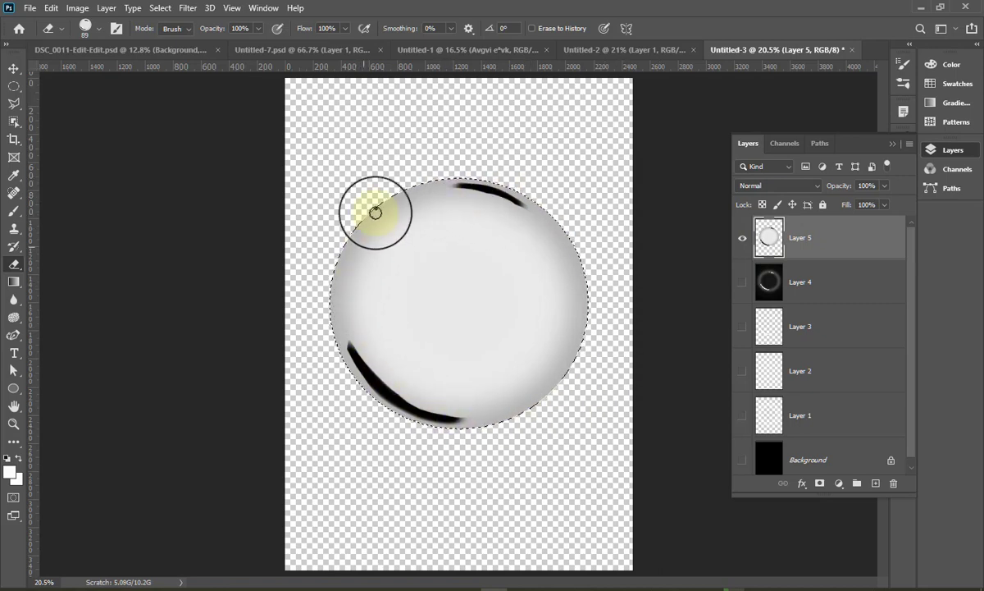
click(51, 8)
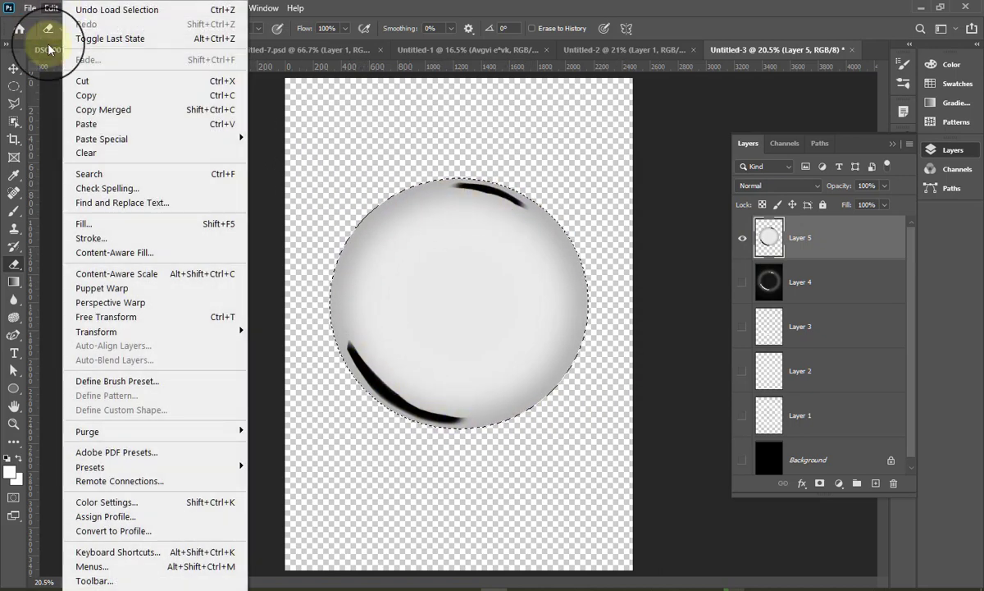
Define the selected sphere as a new brush preset named bubble.
click(105, 382)
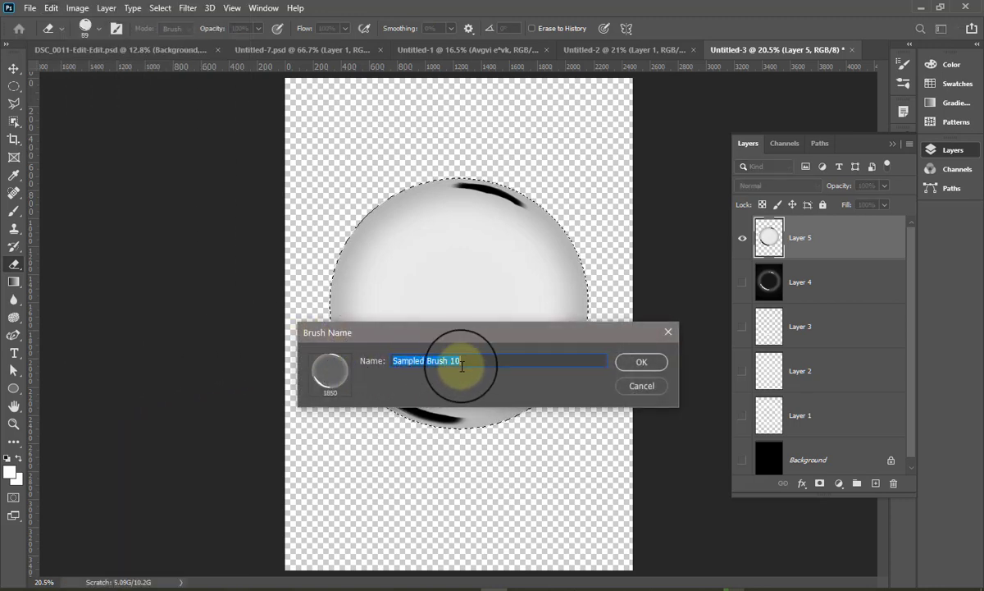
drag(463, 361, 361, 362)
text(bubble)
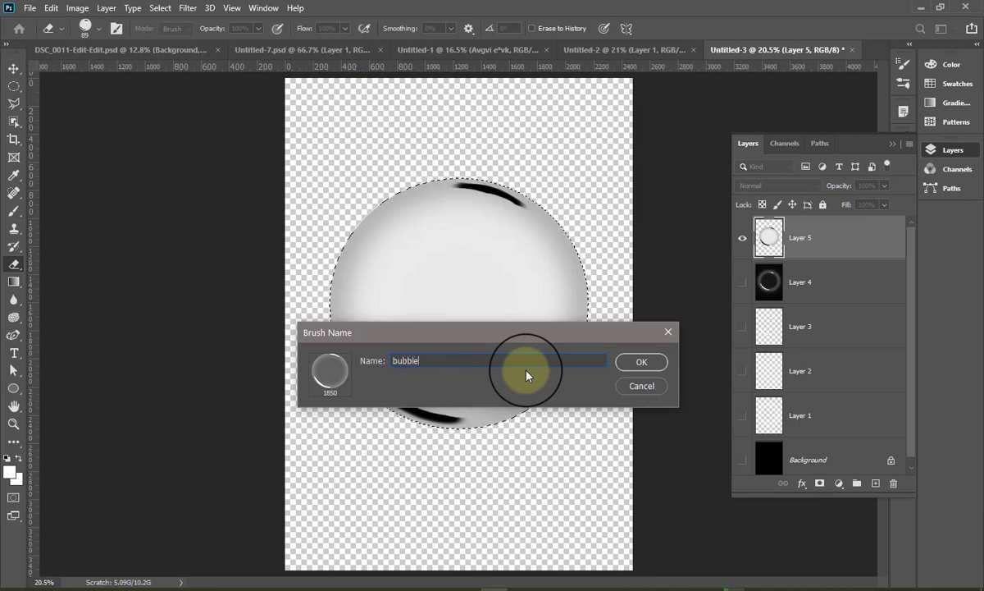
click(642, 364)
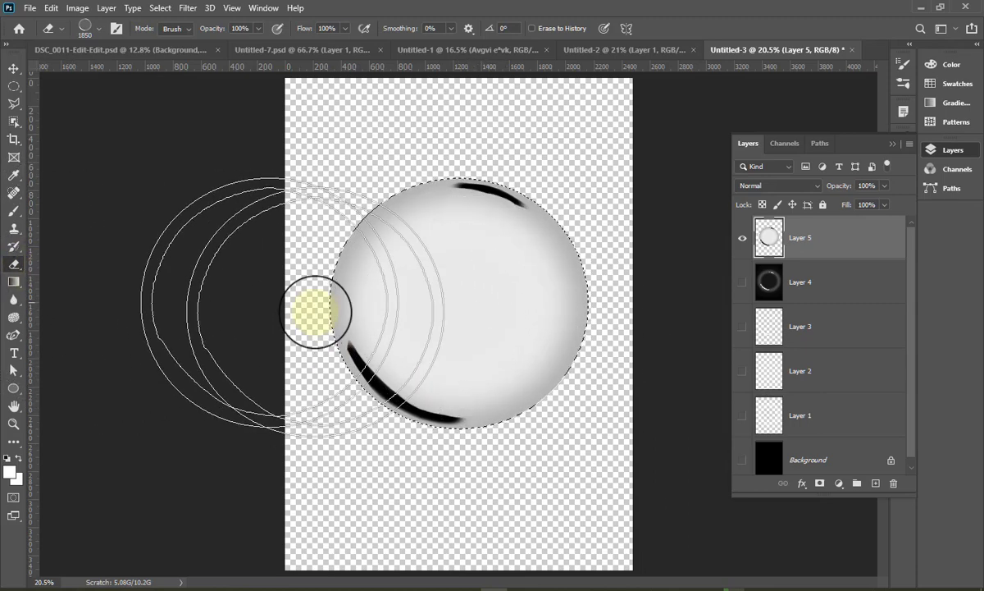
Select the Brush tool and pick the bubble preset from the brush picker.
click(12, 216)
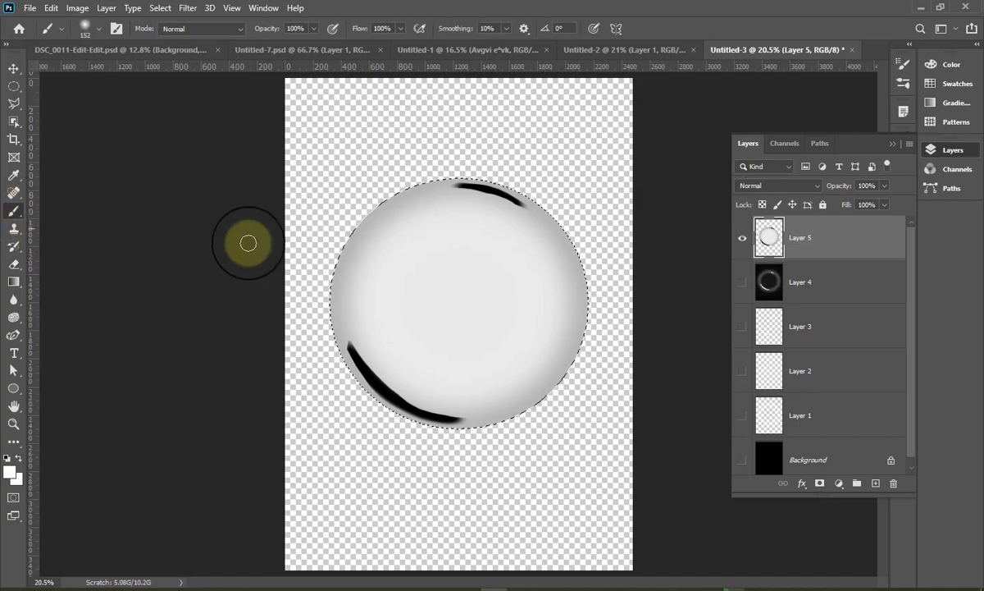
right_click(399, 256)
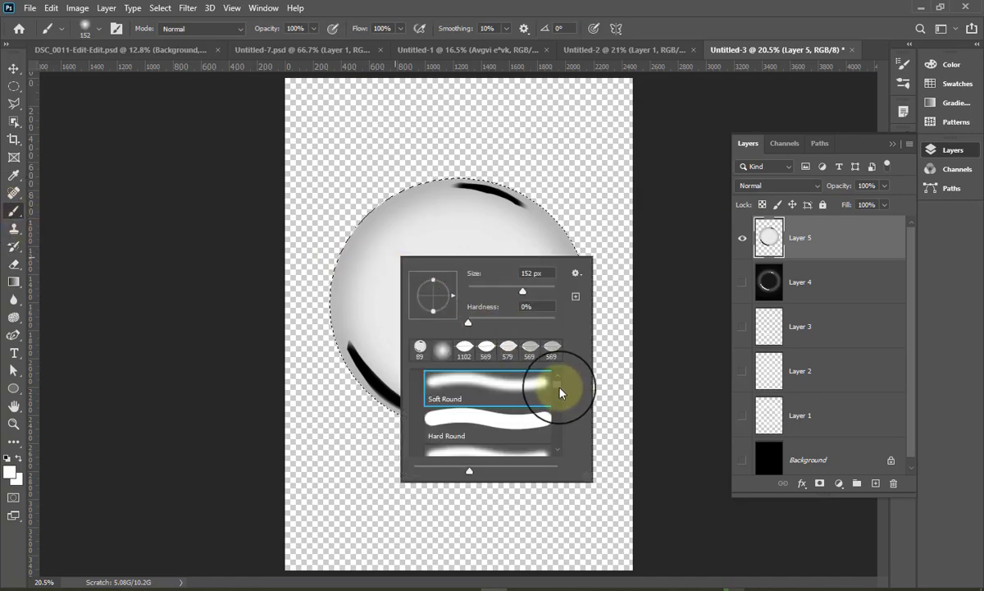
drag(566, 389, 566, 460)
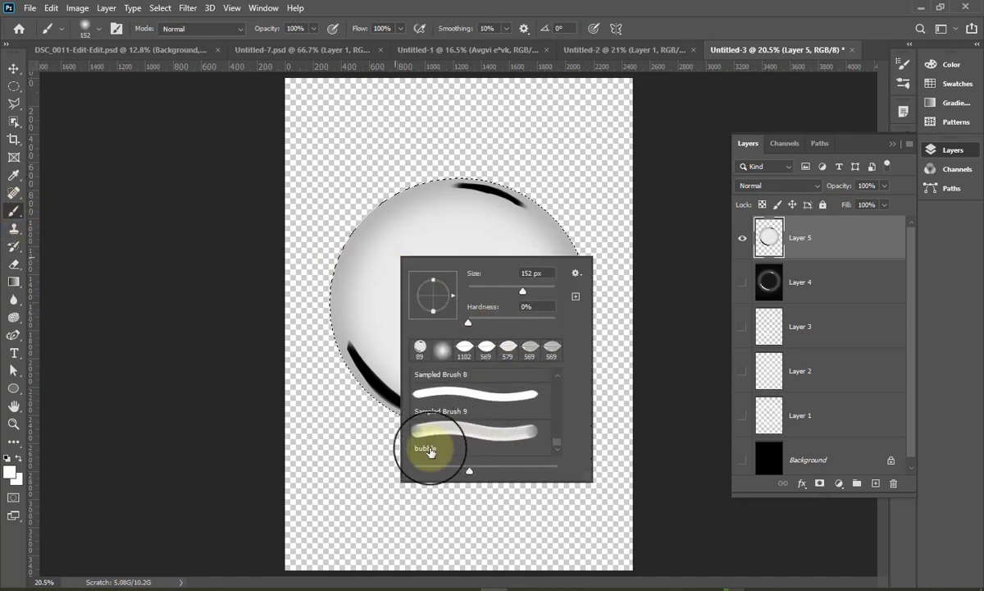
click(431, 448)
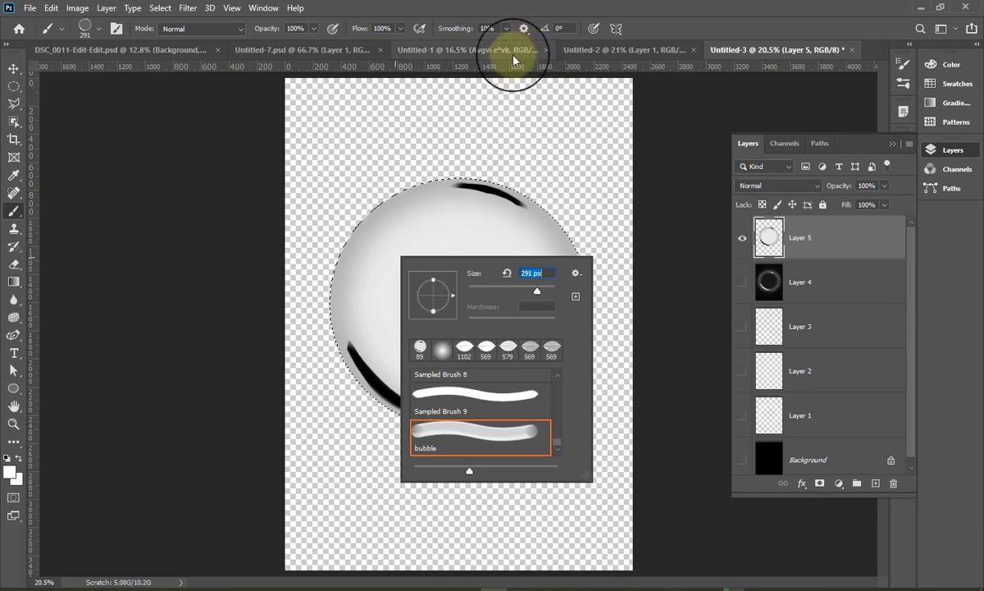
Close Untitled-2 without saving and switch to the rose document.
click(654, 22)
click(630, 51)
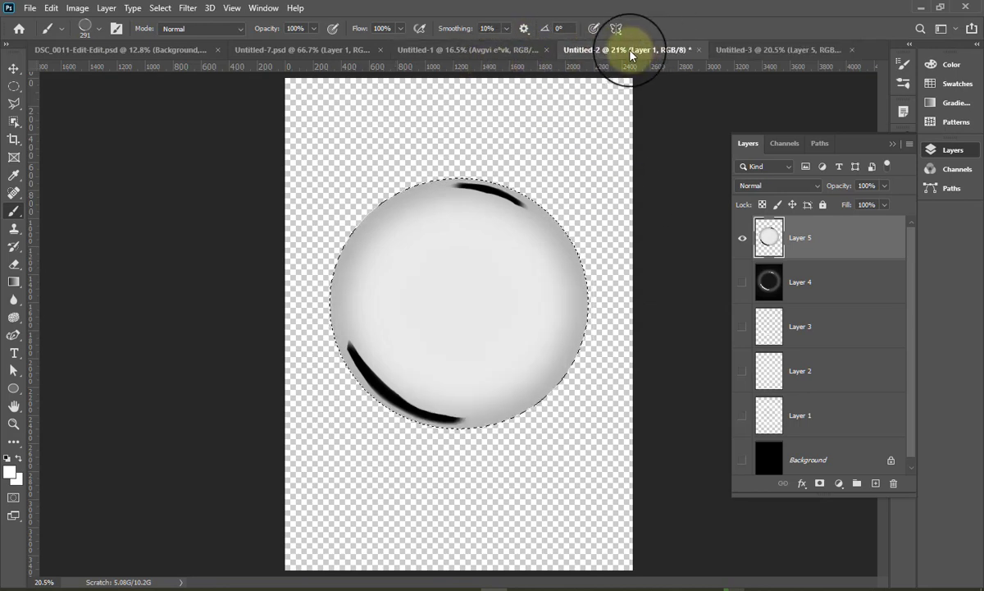
click(700, 51)
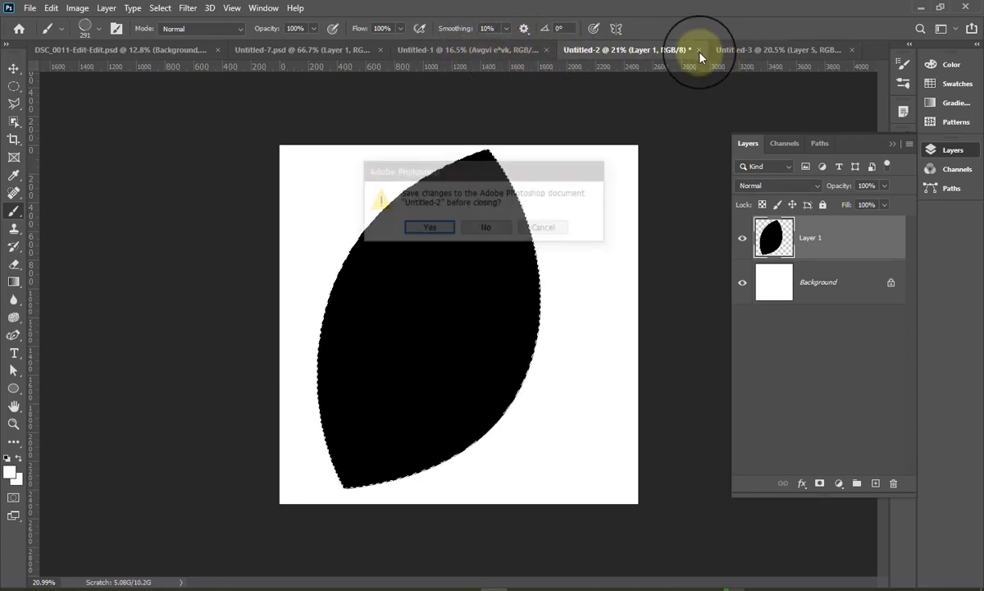
click(490, 229)
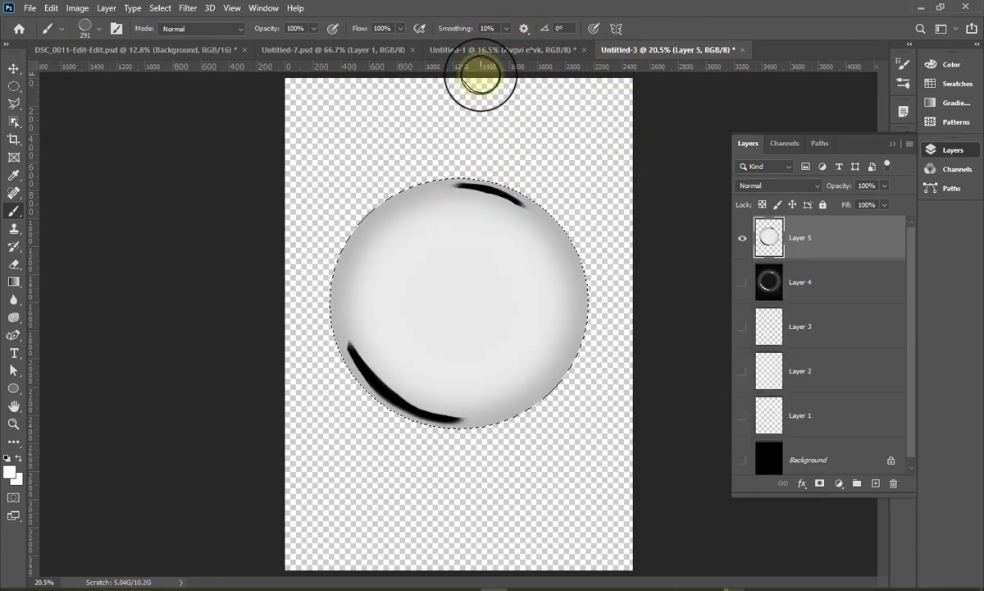
click(479, 51)
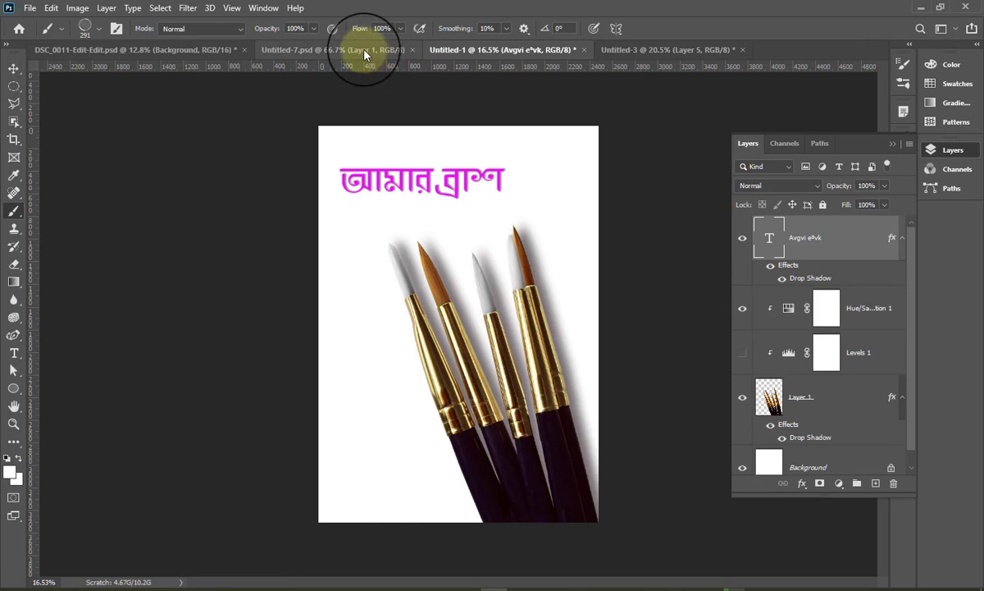
click(364, 51)
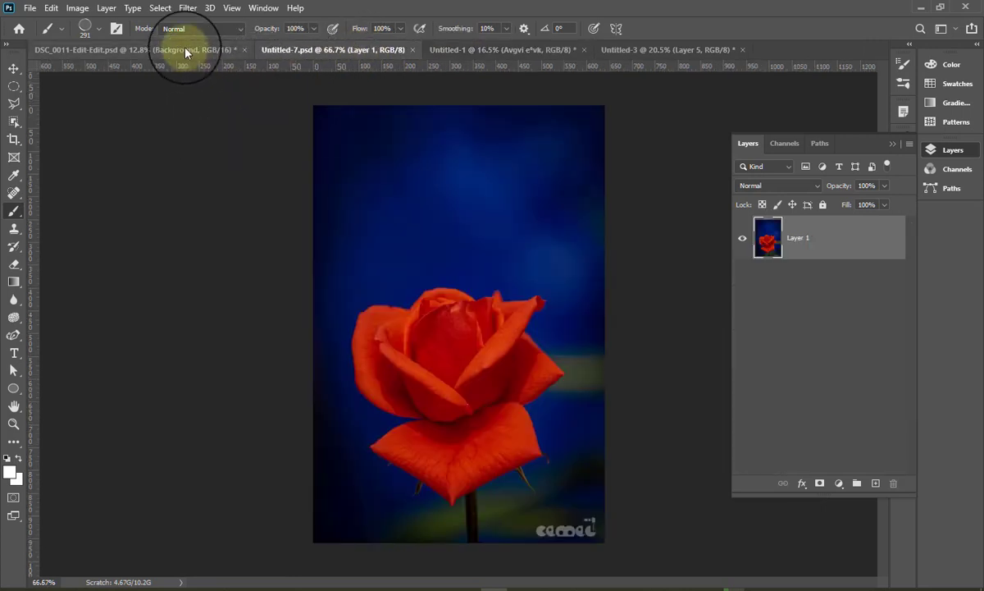
drag(297, 94, 256, 95)
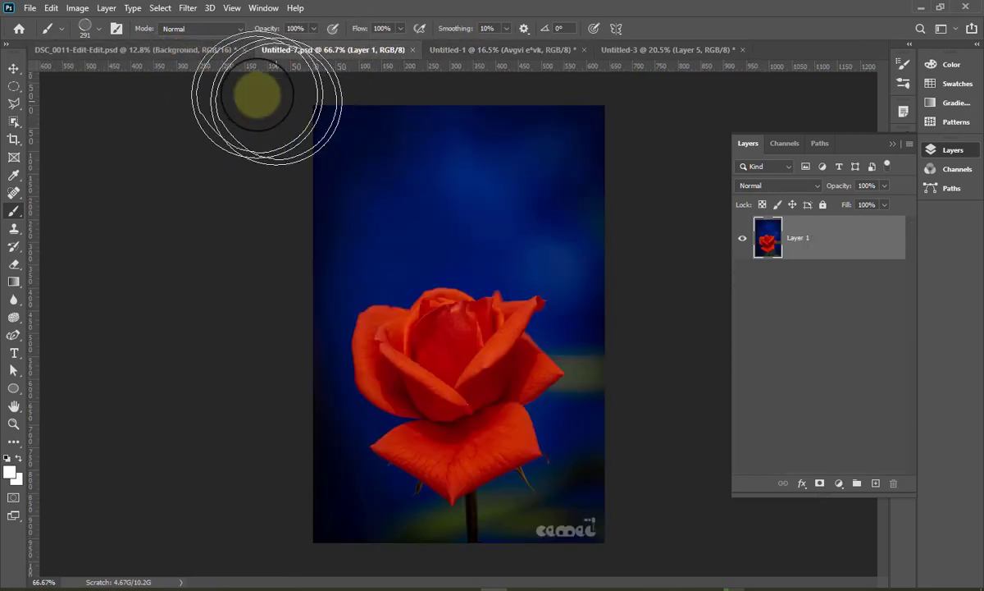
Size the bubble brush to 62 px, test-stamp bubbles in the sky, then undo them.
right_click(475, 223)
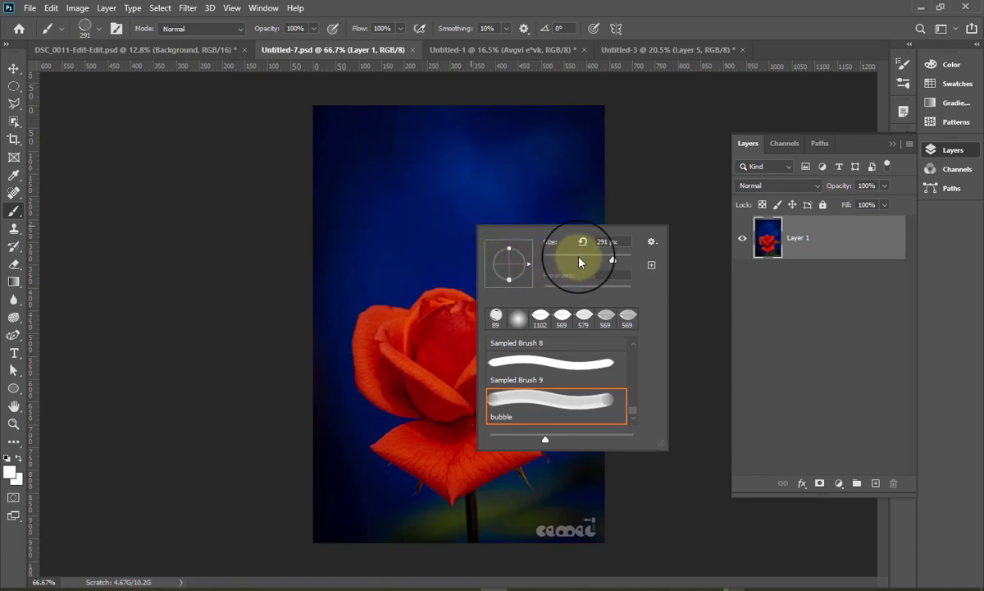
drag(579, 260, 572, 261)
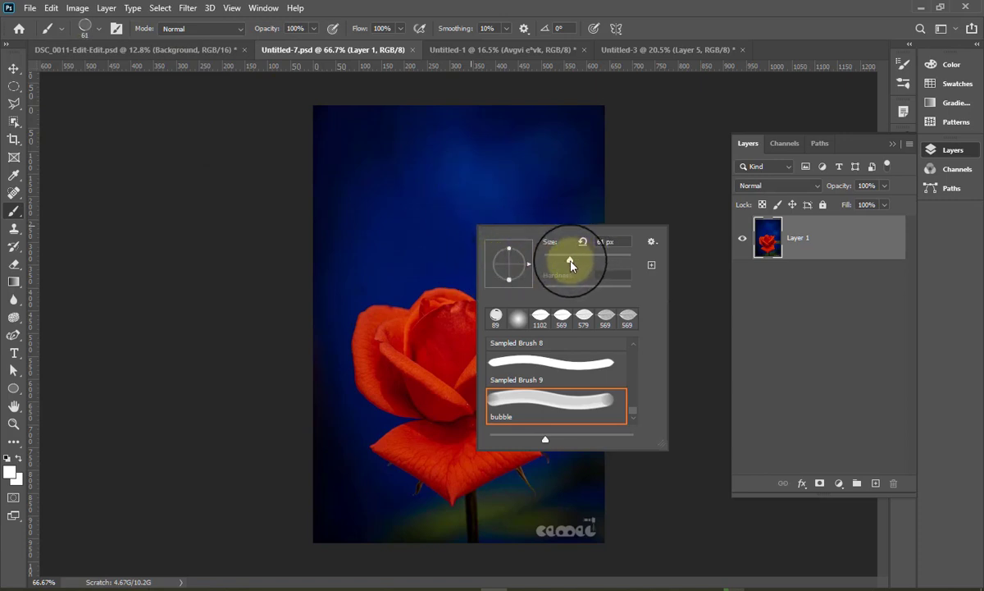
drag(572, 262, 563, 261)
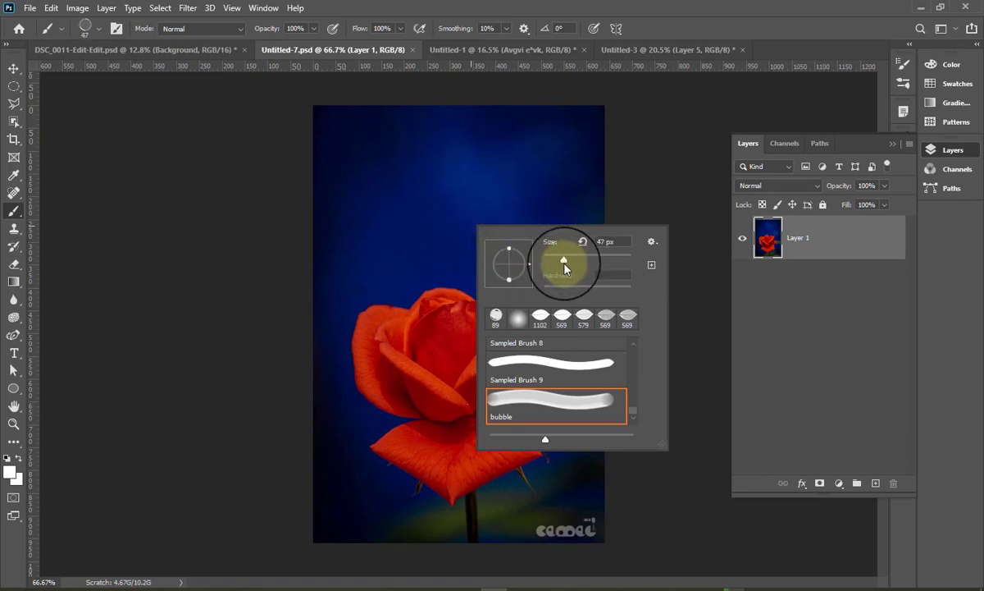
click(517, 191)
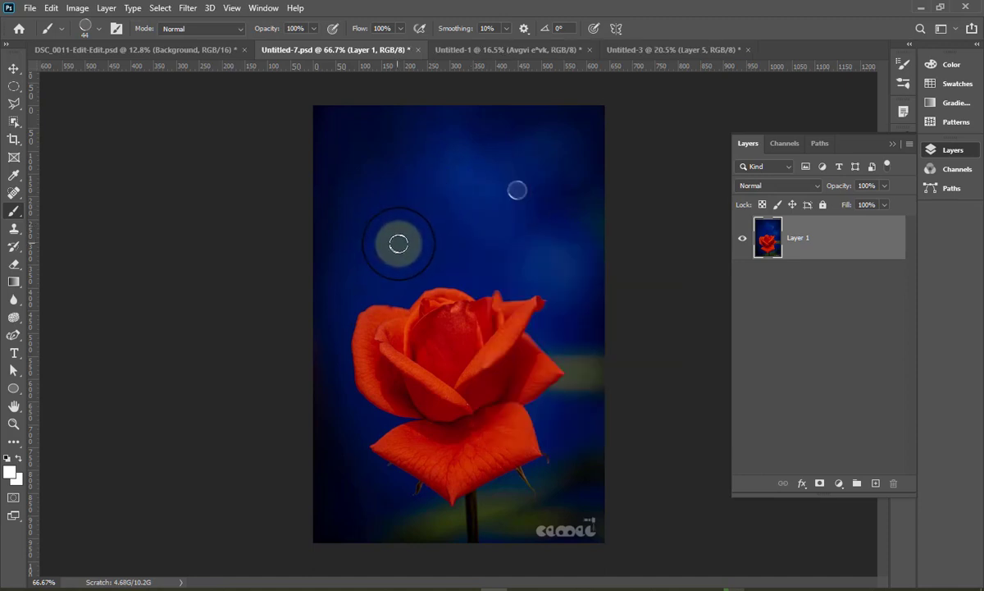
right_click(435, 250)
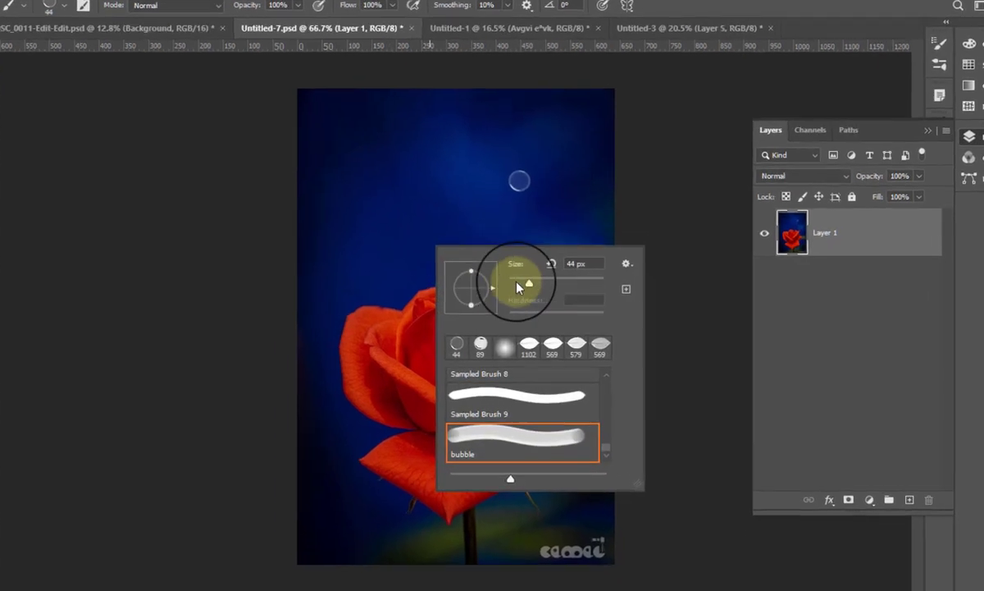
drag(525, 287, 535, 286)
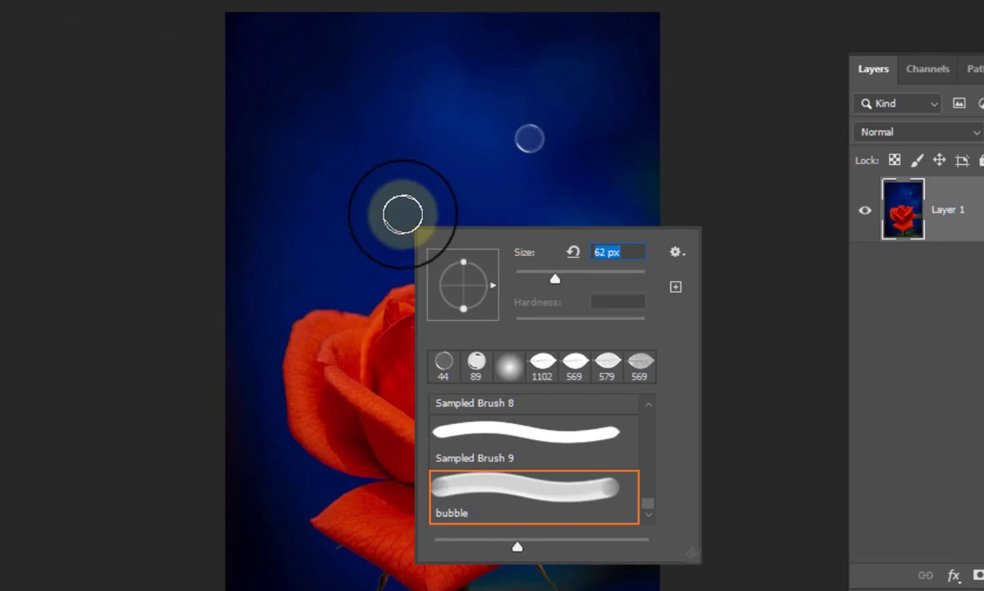
click(402, 215)
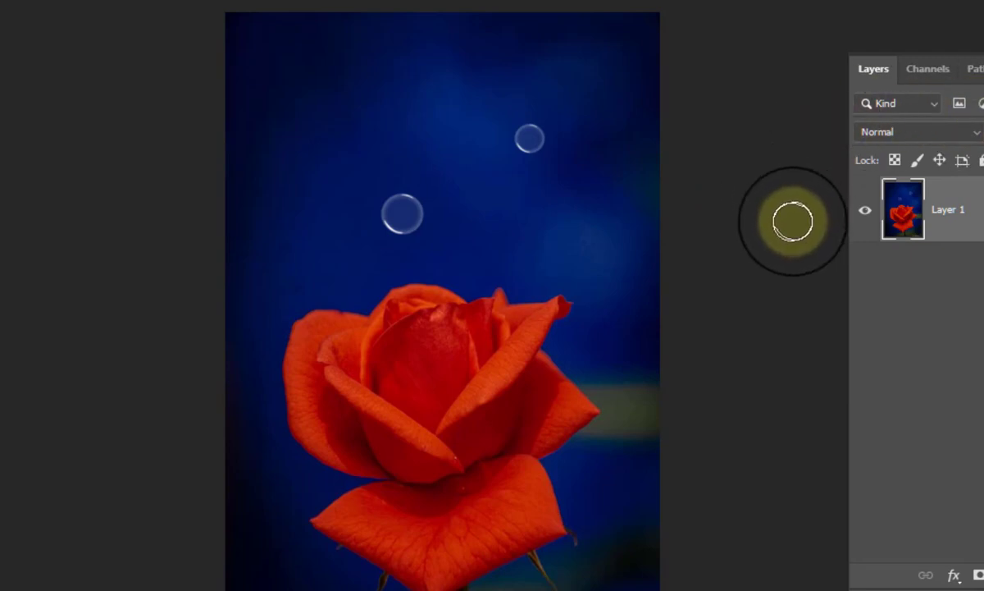
key(ctrl+z)
key(ctrl+z)
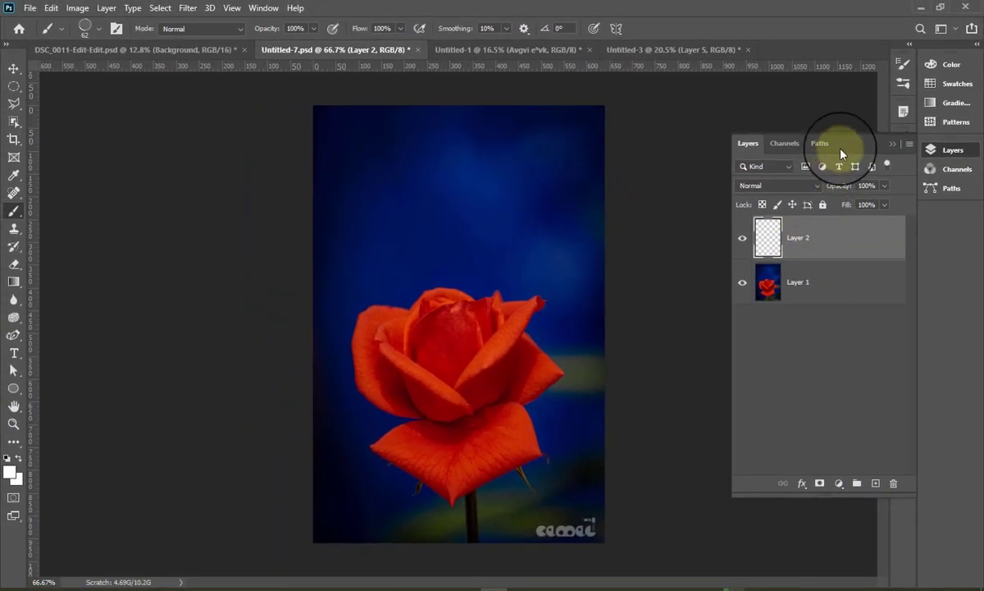
Set brush tip spacing to 122% and Shape Dynamics size jitter 67%, angle jitter 62%.
click(904, 65)
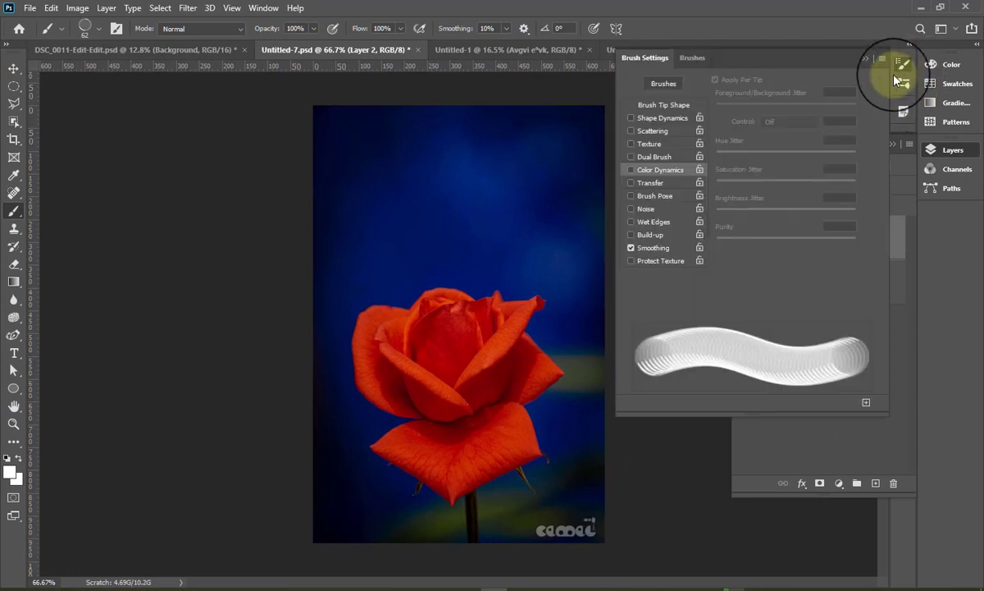
click(664, 104)
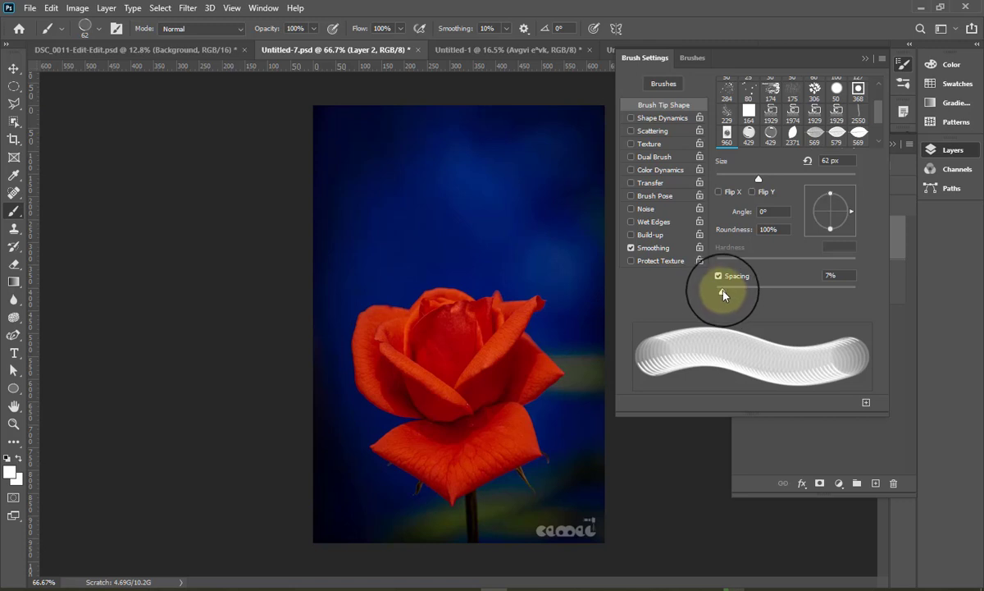
drag(722, 291, 794, 294)
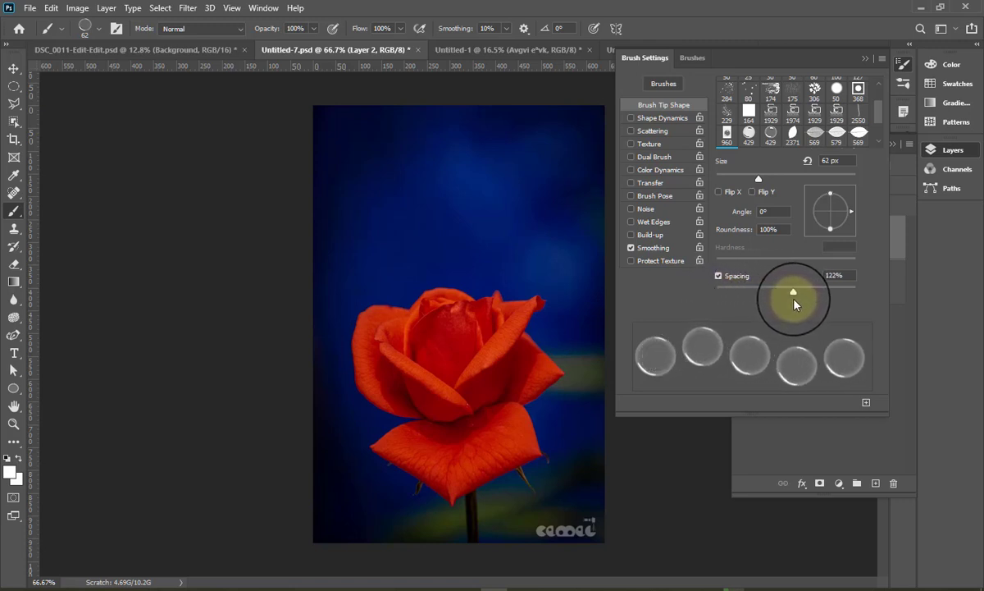
click(663, 118)
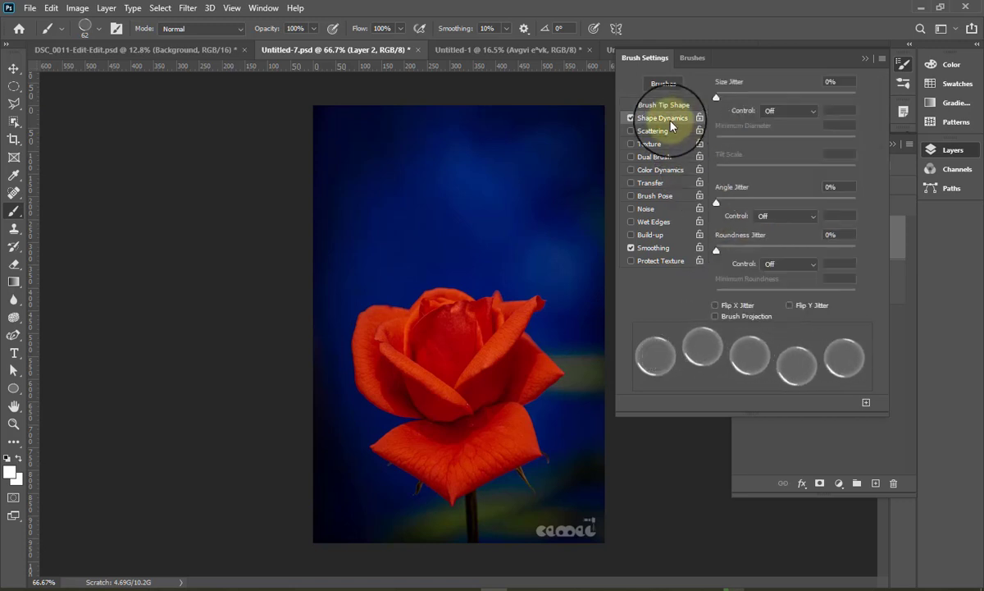
drag(717, 98, 814, 114)
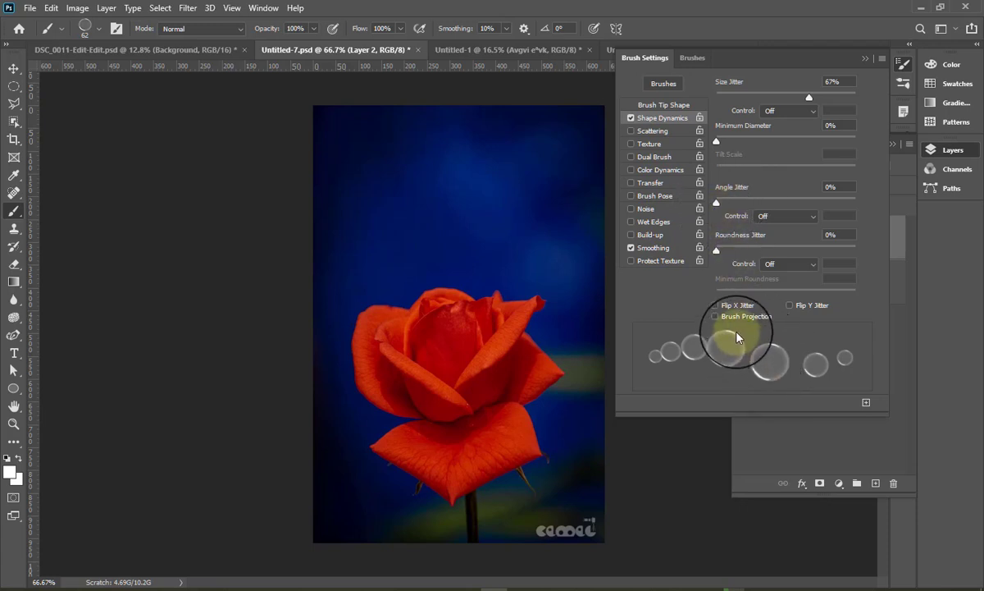
drag(719, 205, 790, 214)
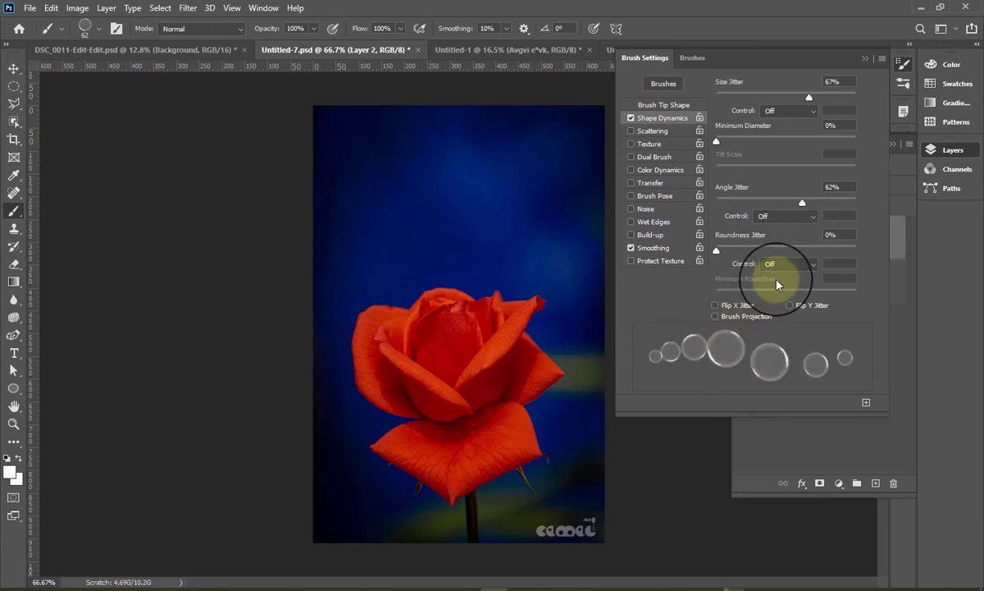
Enable Scattering at 382% with a count of 2.
click(653, 132)
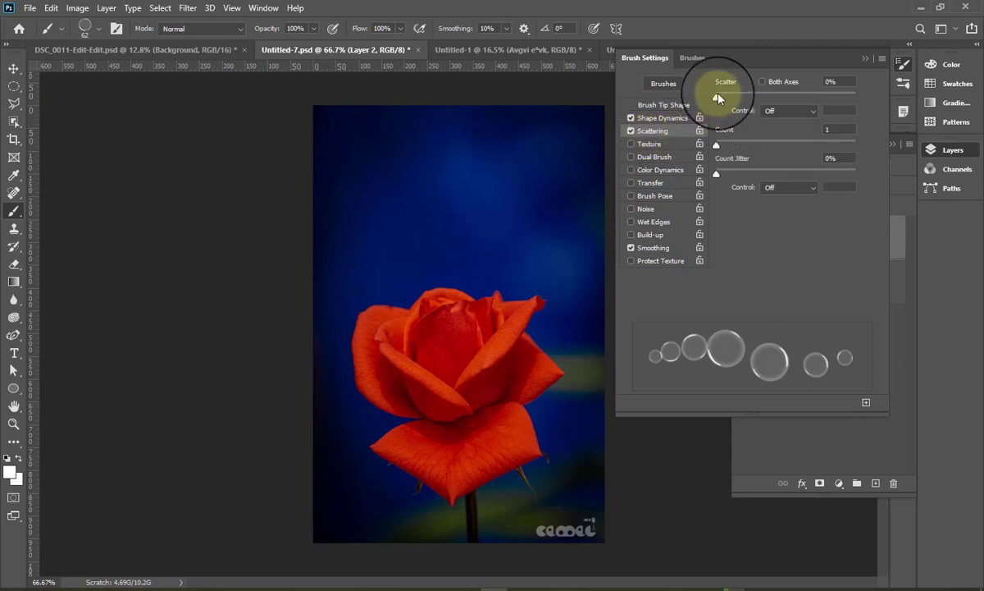
drag(718, 99, 769, 111)
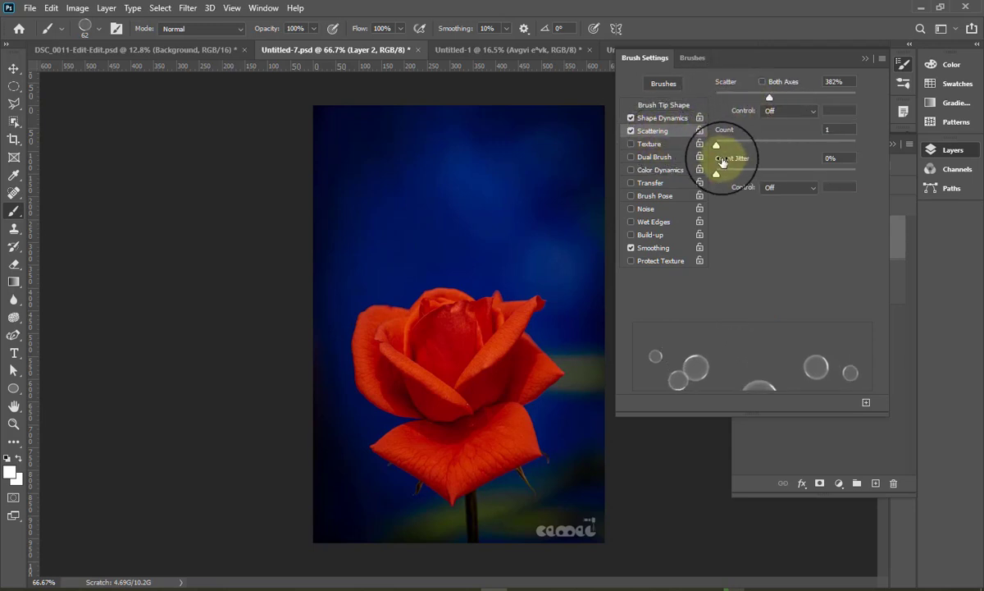
drag(717, 146, 731, 151)
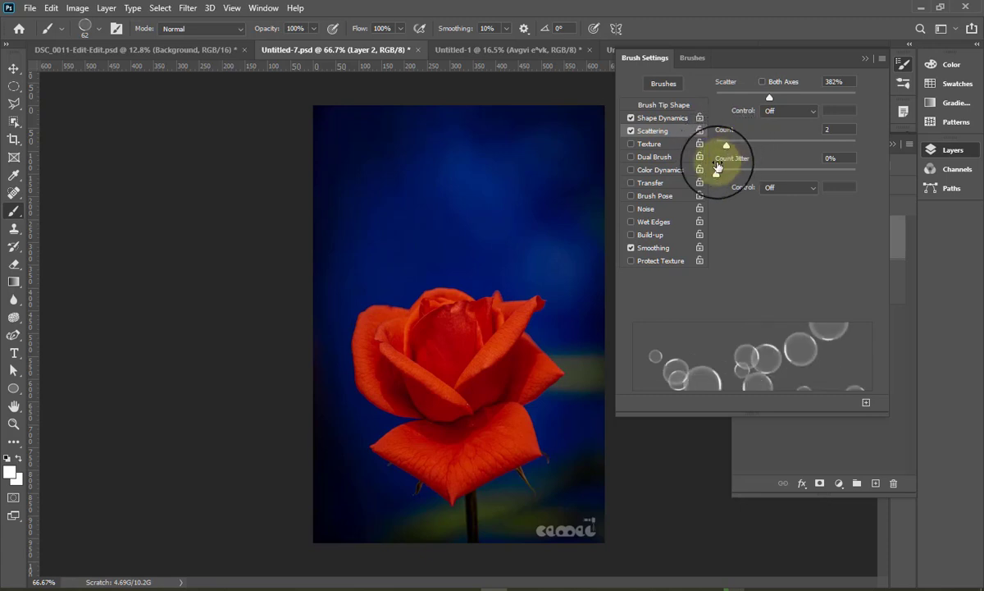
drag(731, 153, 726, 151)
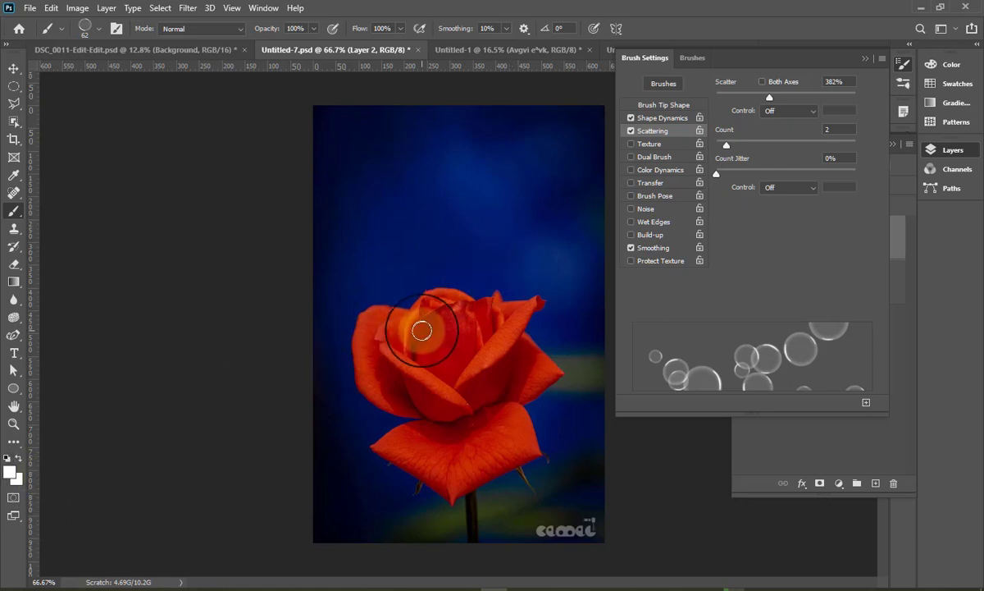
click(865, 59)
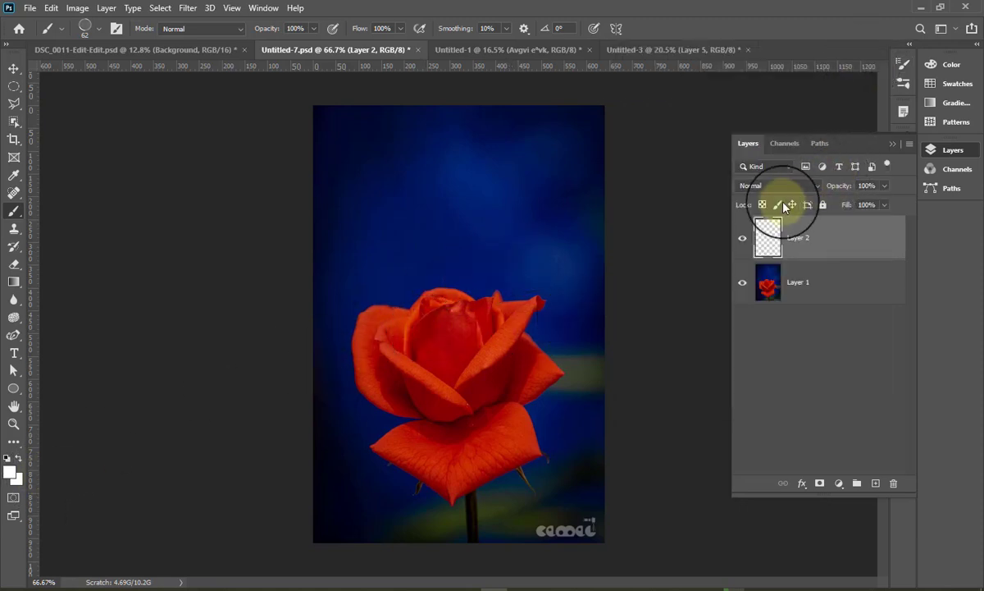
Paint white bubbles rising from the rose into the sky and over its petals.
drag(547, 343, 439, 194)
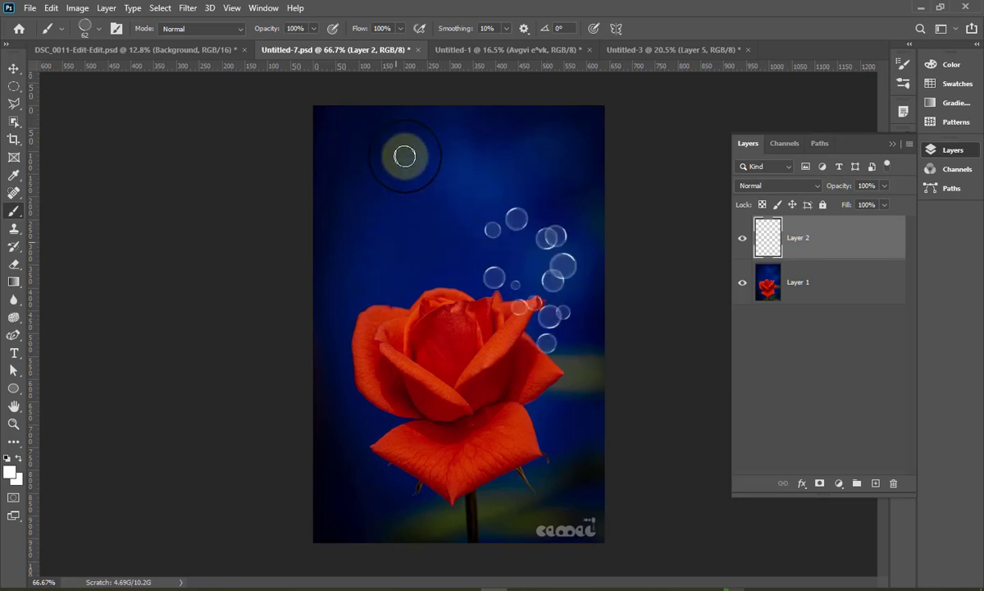
mouse_move(400, 154)
mouse_down()
mouse_move(455, 165)
mouse_move(470, 219)
mouse_up()
click(352, 348)
click(379, 369)
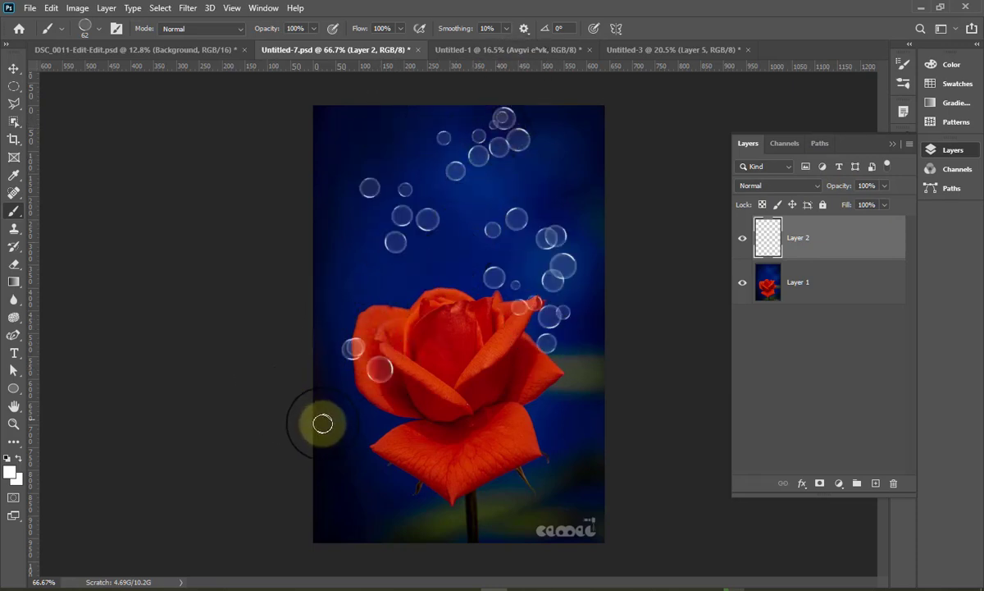
click(464, 413)
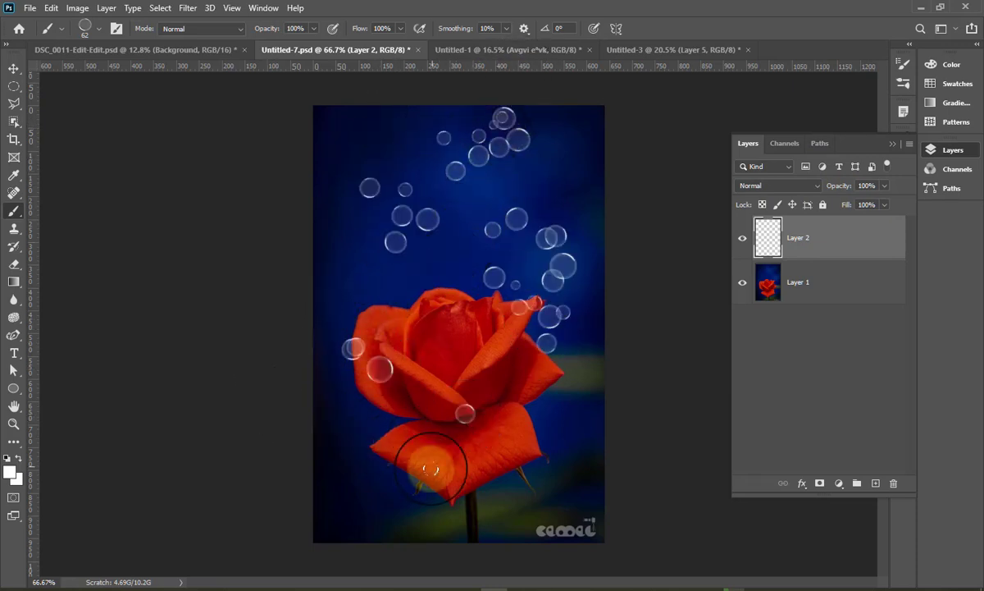
click(501, 337)
click(376, 440)
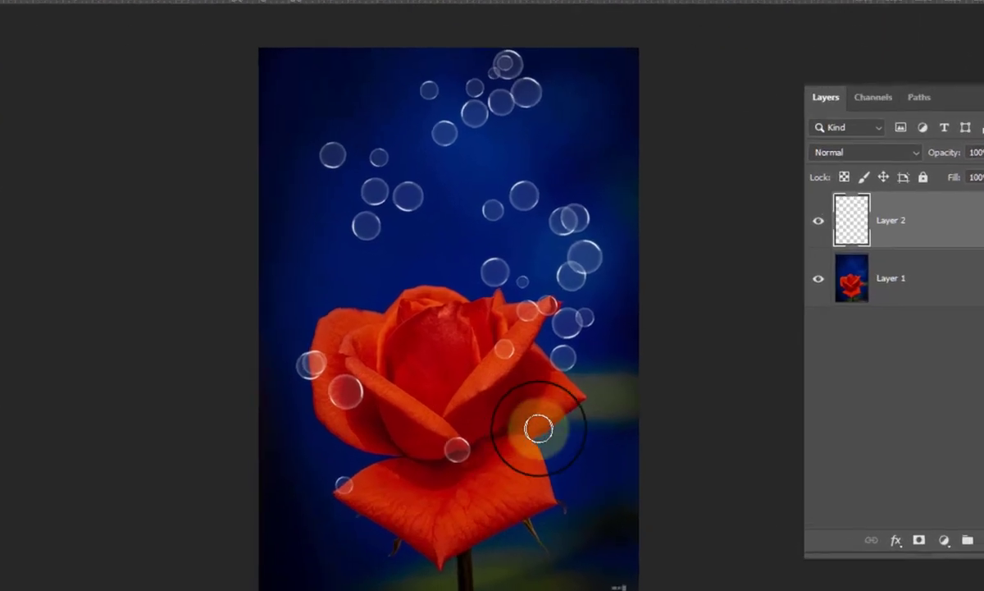
click(543, 383)
Add bubbles near the rose's top, then hide Layer 2 and add an empty Layer 3.
click(408, 285)
click(314, 274)
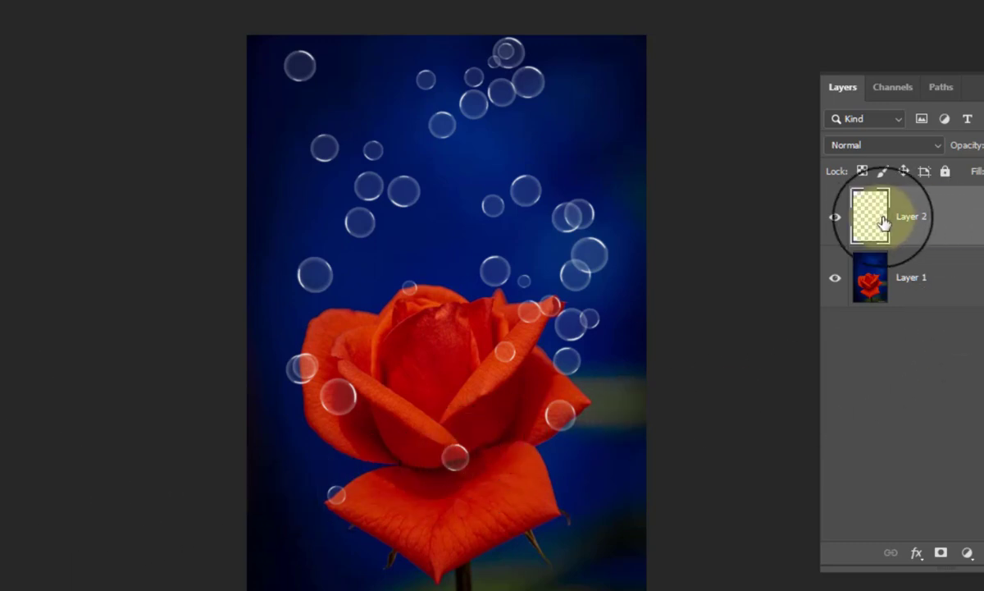
click(836, 218)
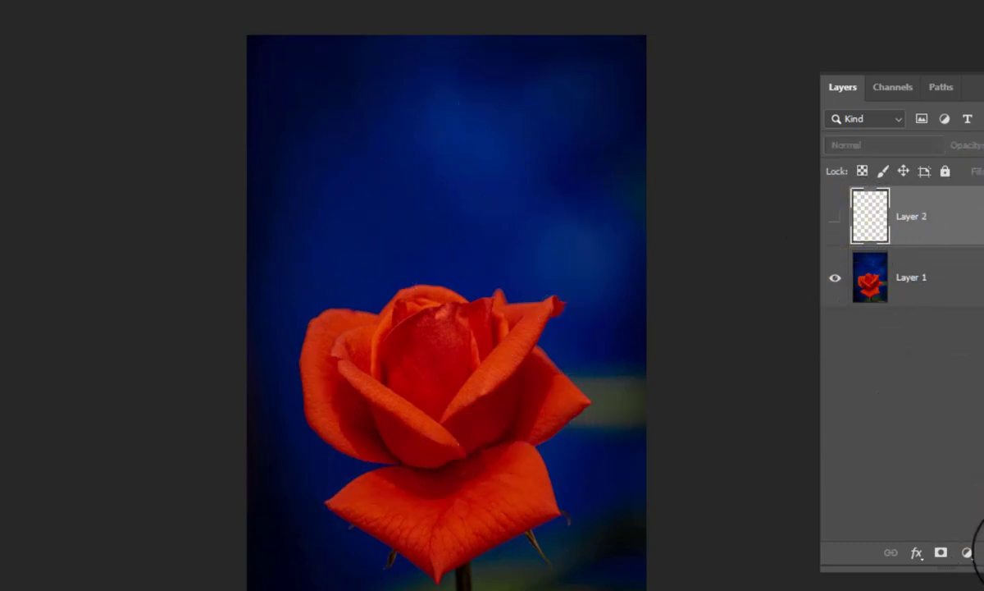
click(981, 552)
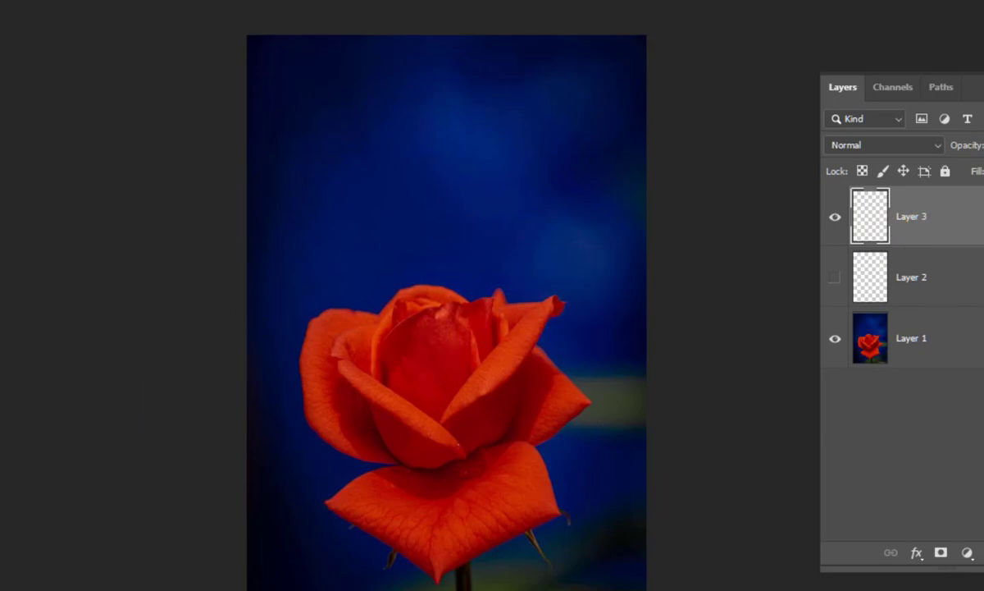
Set the foreground colour to red and the background colour to yellow ffd908.
click(10, 471)
mouse_move(492, 327)
mouse_down()
mouse_move(700, 272)
mouse_move(721, 201)
mouse_up()
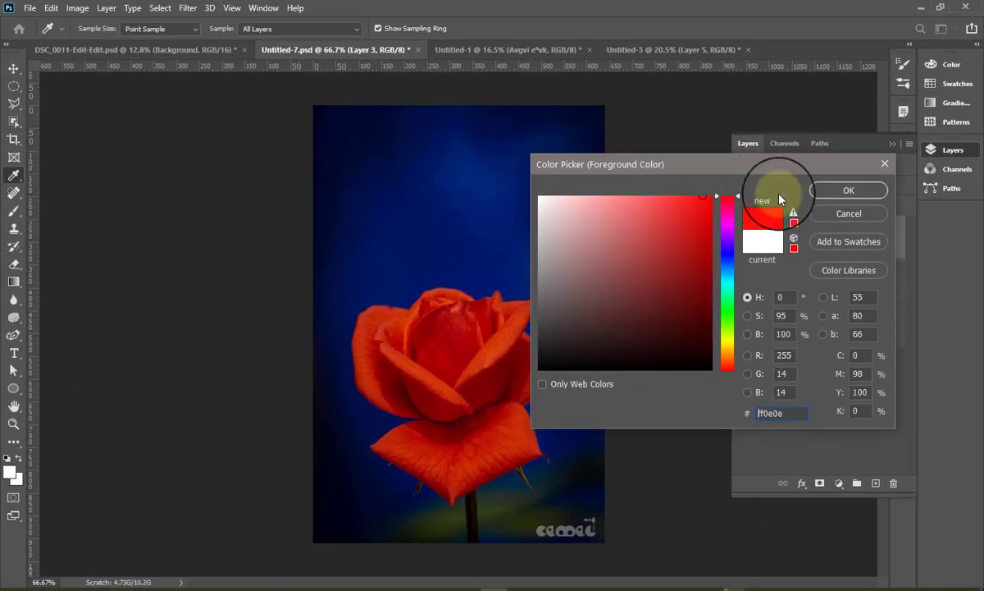
click(841, 192)
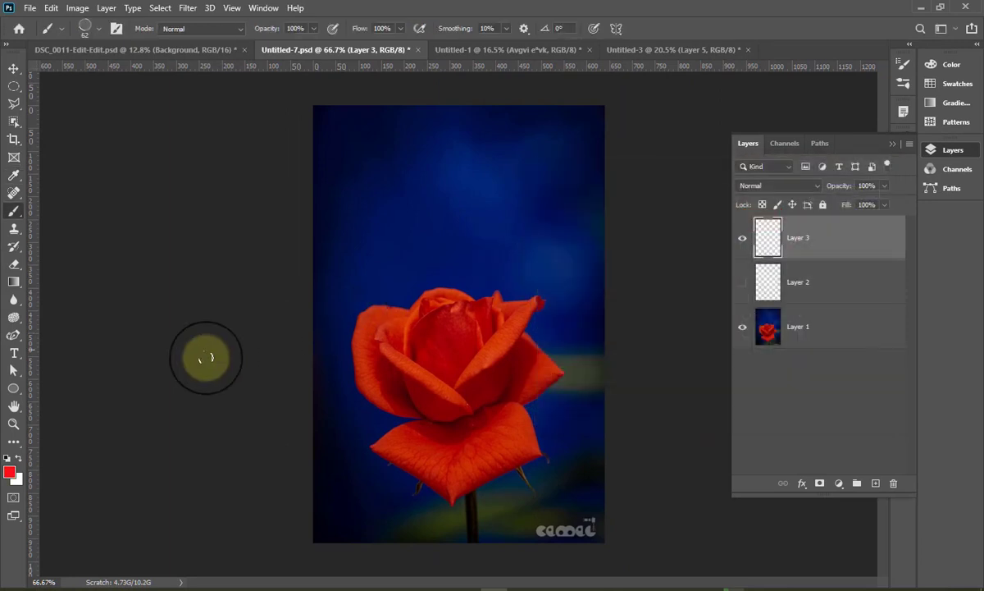
click(18, 483)
click(732, 335)
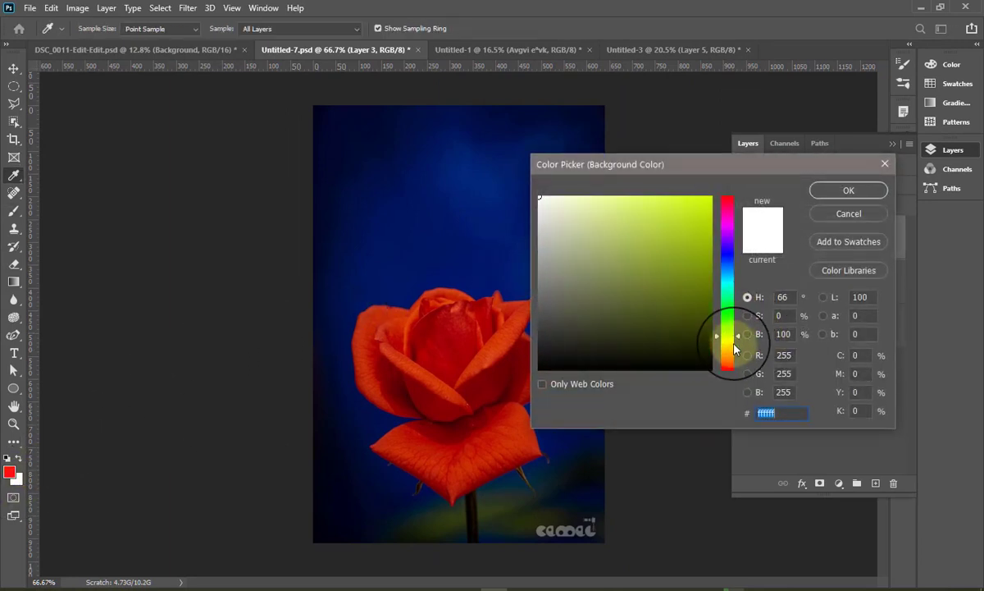
click(707, 193)
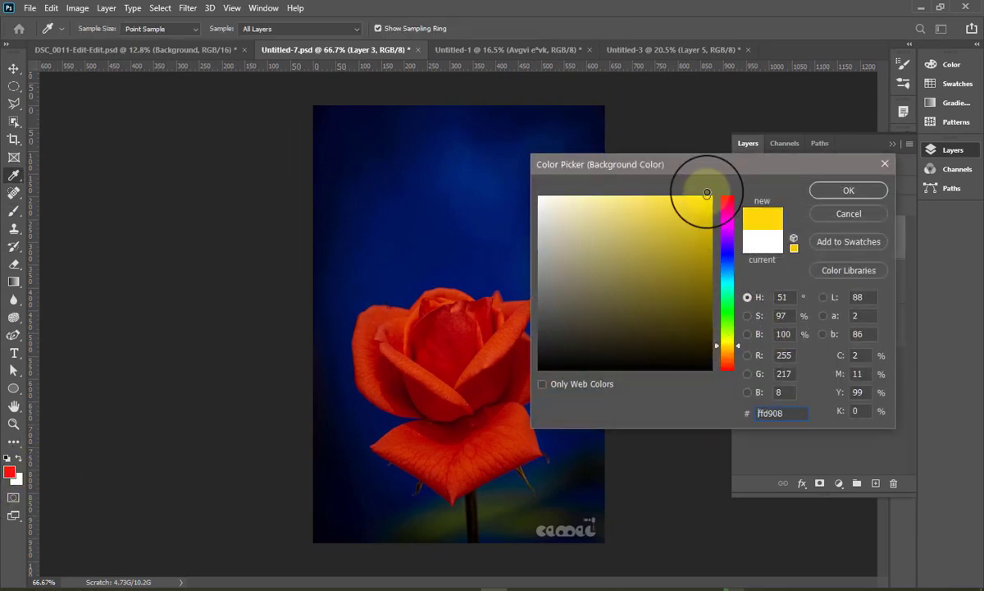
click(840, 191)
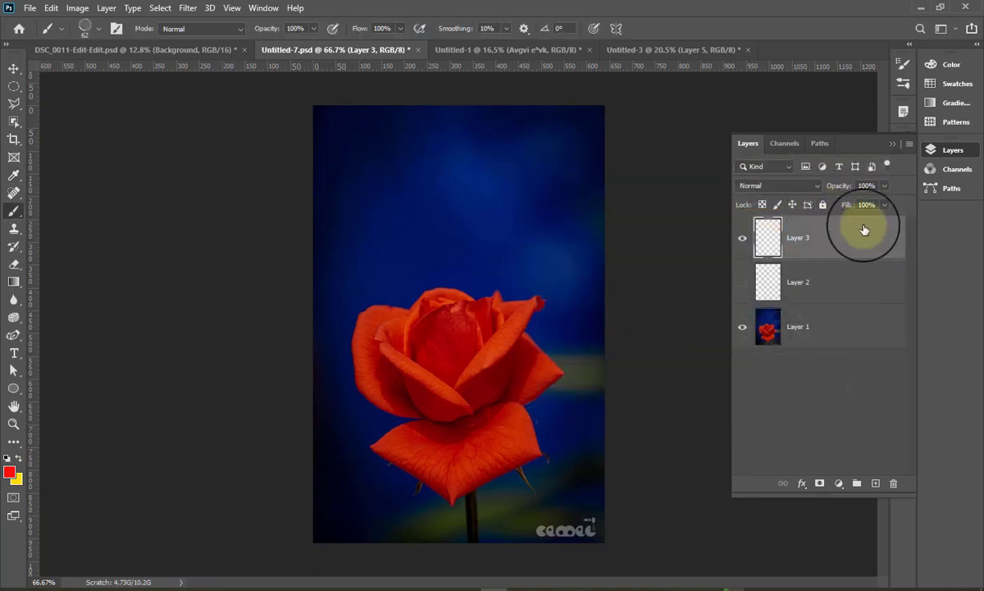
Enable Color Dynamics, paint multicoloured bubbles above the rose, then switch to DSC_0011.
click(898, 68)
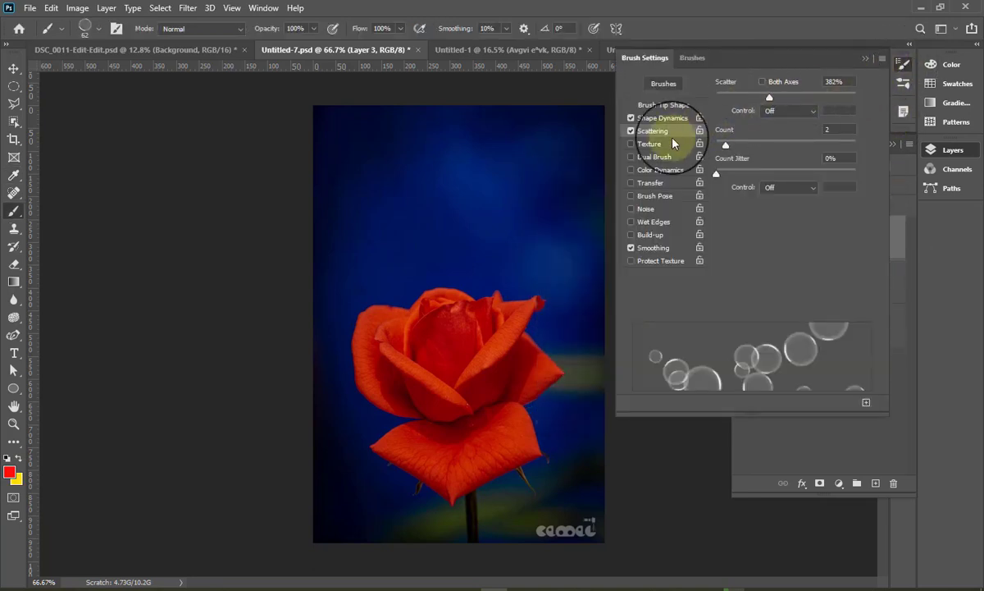
click(666, 170)
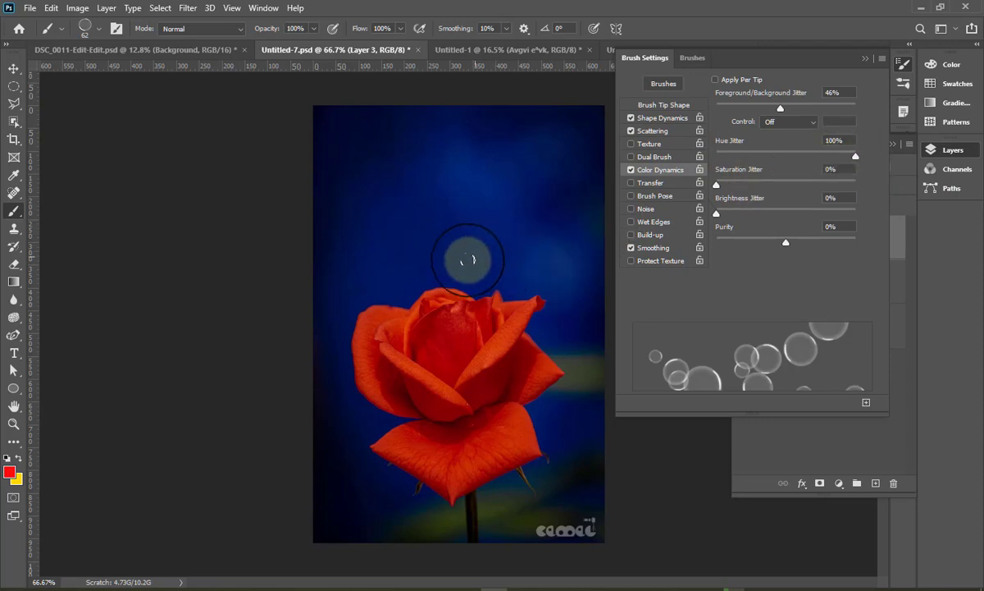
drag(378, 340, 371, 168)
mouse_move(449, 143)
mouse_down()
mouse_move(519, 81)
mouse_move(496, 391)
mouse_move(392, 169)
mouse_move(502, 151)
mouse_move(543, 103)
mouse_move(556, 340)
mouse_move(384, 379)
mouse_up()
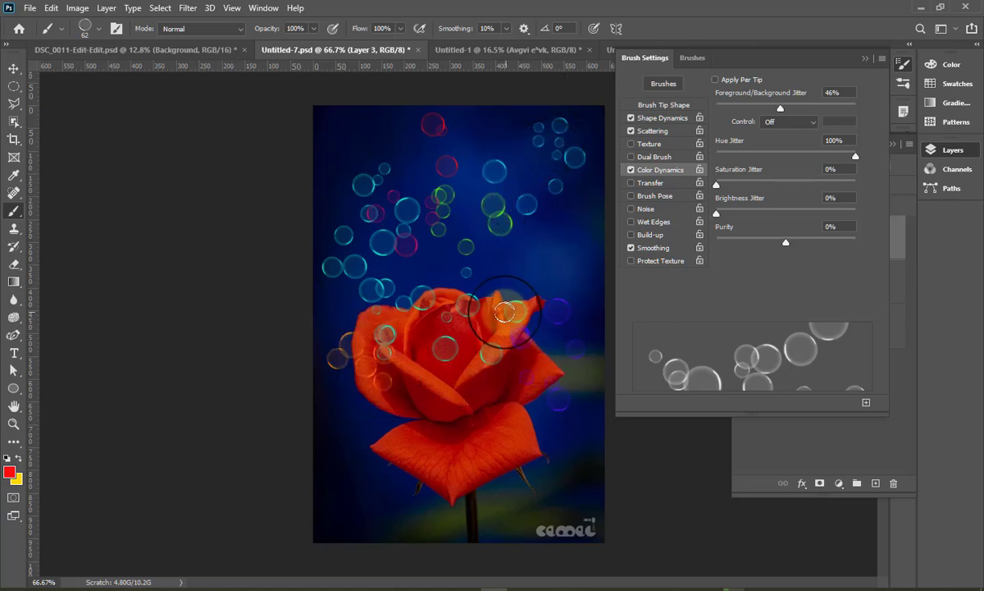
click(209, 50)
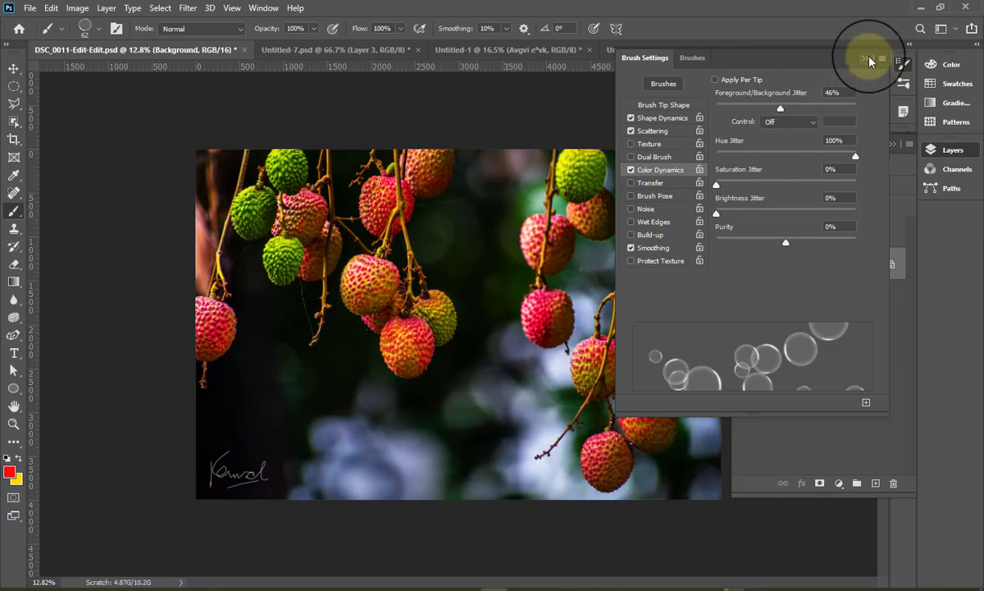
Turn off Color Dynamics and enlarge the bubble brush to 511 px.
click(870, 61)
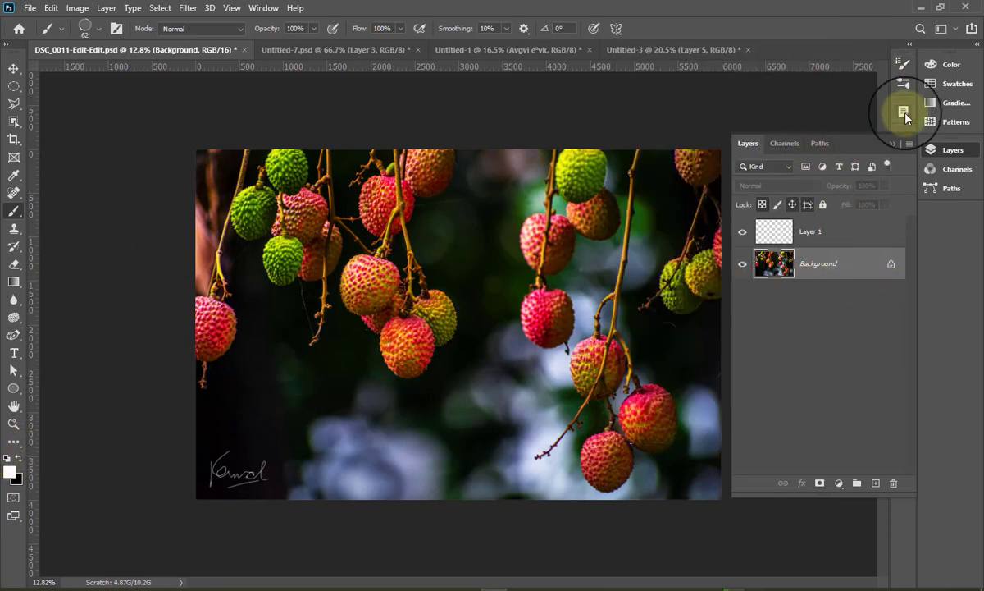
click(904, 63)
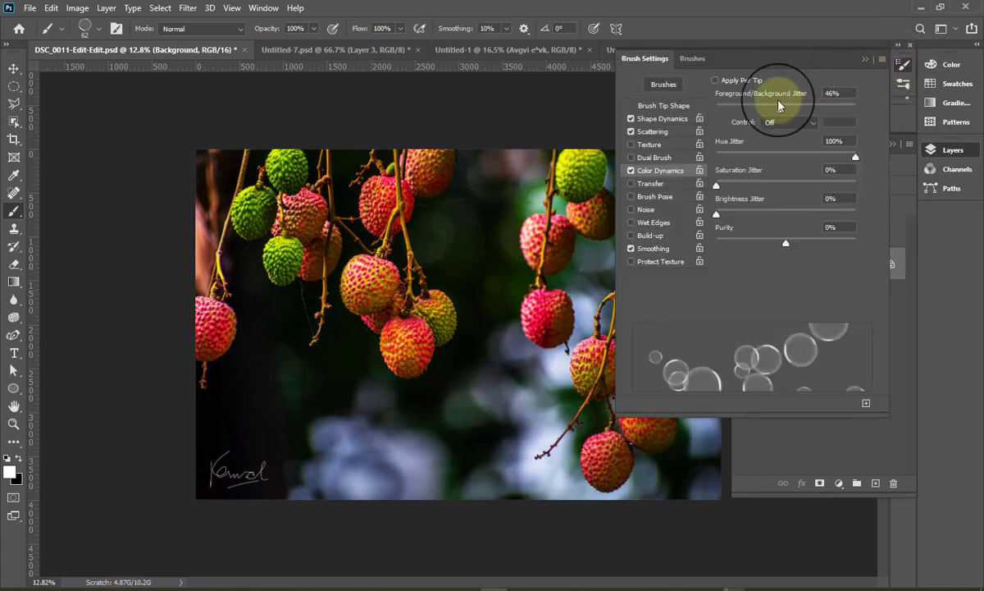
click(631, 170)
right_click(441, 249)
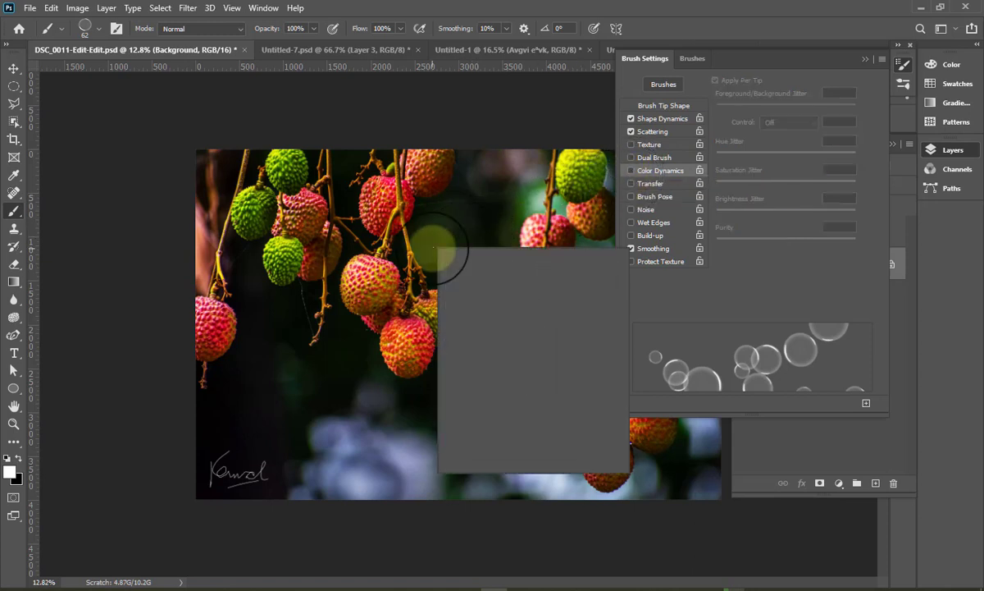
drag(520, 283, 584, 281)
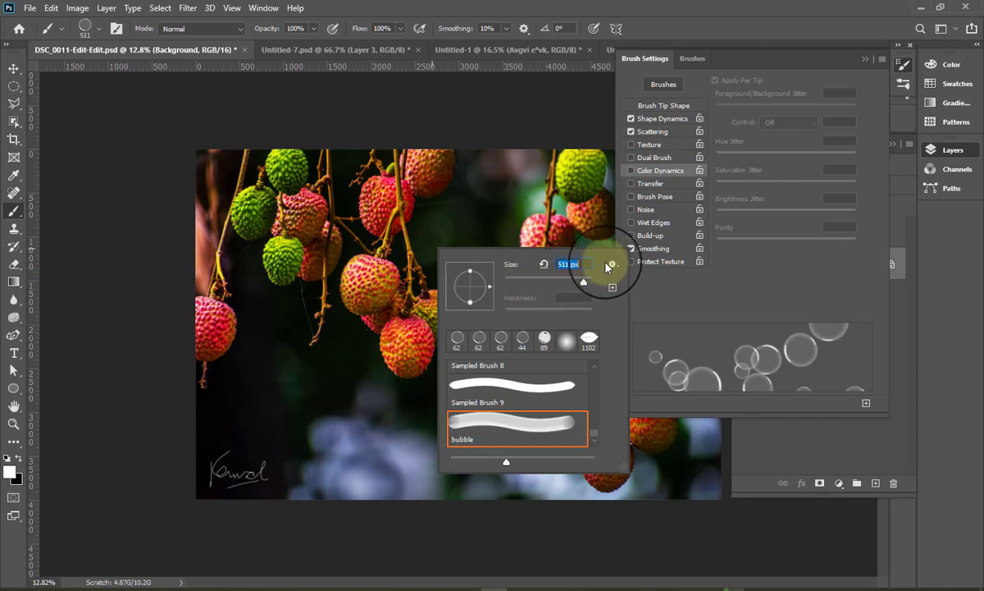
click(864, 62)
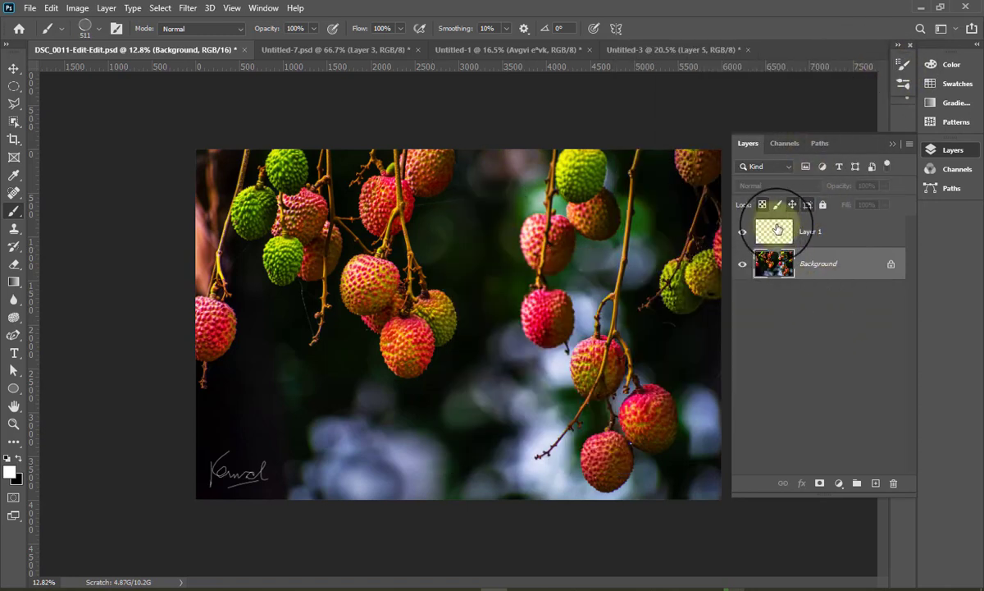
On Layer 1, paint white bubble strokes of varied sizes across the lychee photo.
click(830, 235)
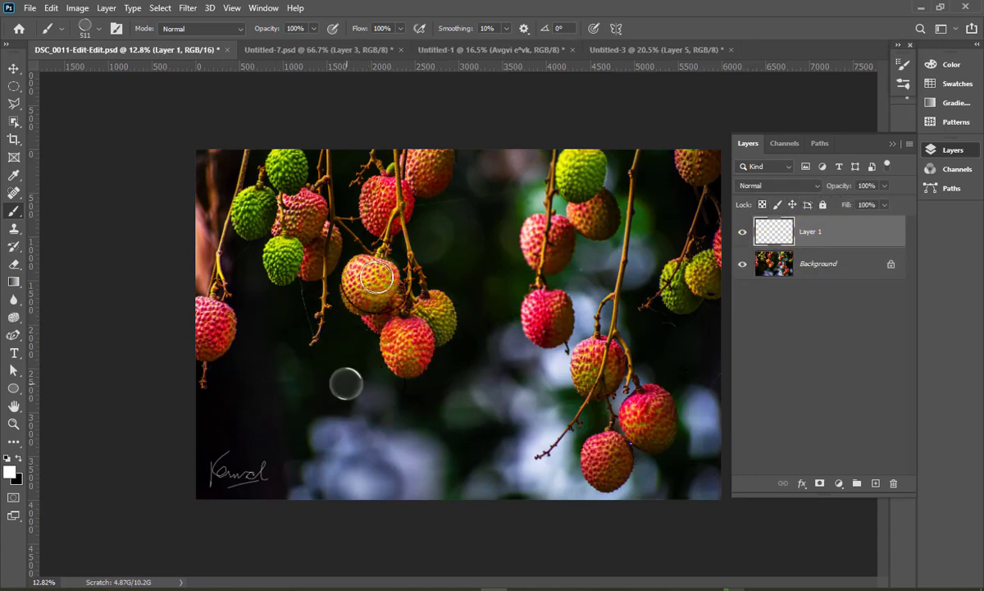
mouse_move(375, 277)
mouse_down()
mouse_move(916, 148)
mouse_move(895, 150)
mouse_up()
click(894, 135)
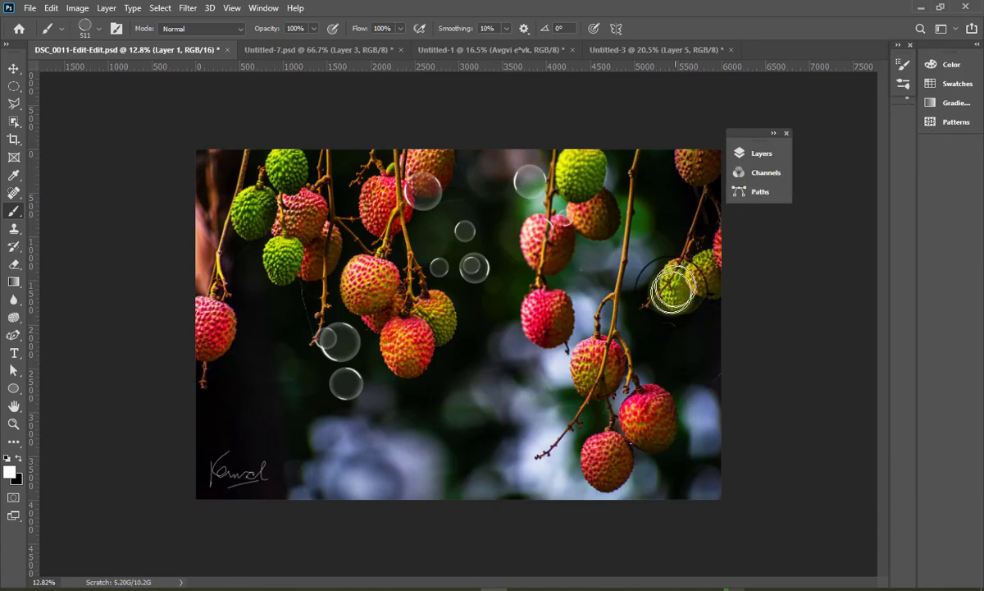
drag(623, 246, 681, 287)
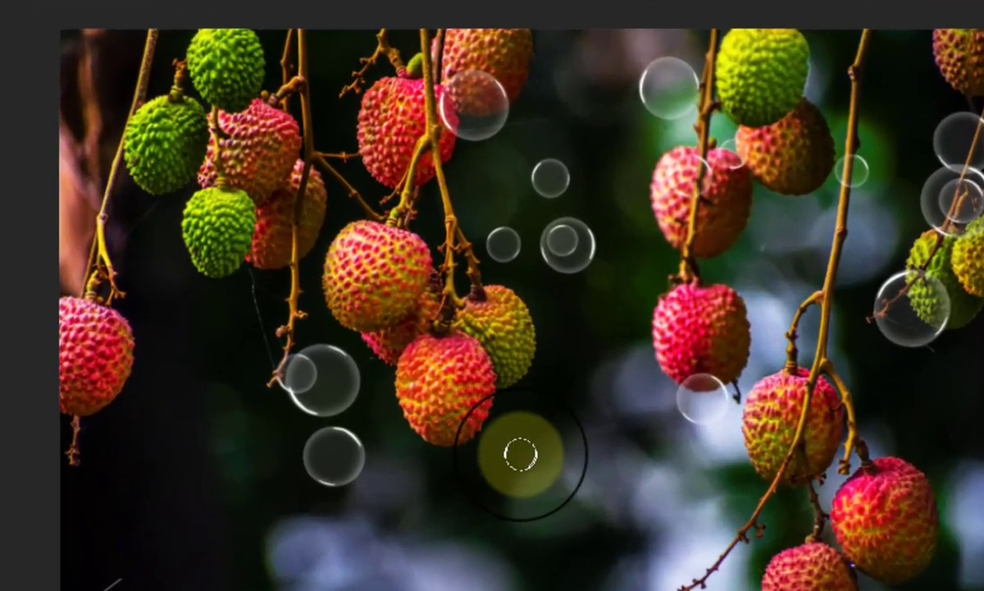
mouse_move(520, 454)
mouse_down()
mouse_move(312, 556)
mouse_move(206, 473)
mouse_move(143, 180)
mouse_up()
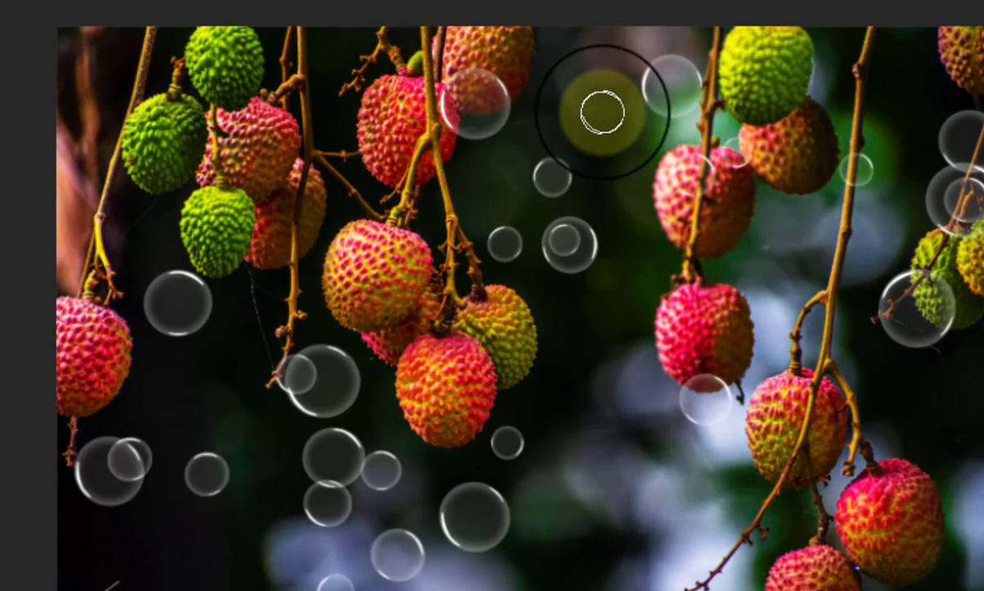
drag(599, 110, 558, 103)
drag(109, 173, 80, 137)
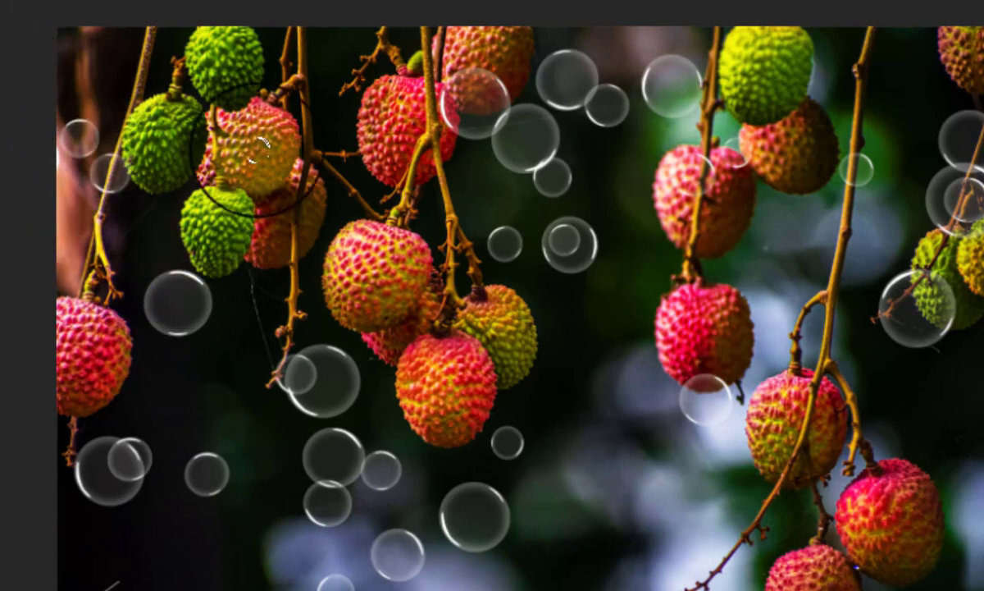
right_click(353, 165)
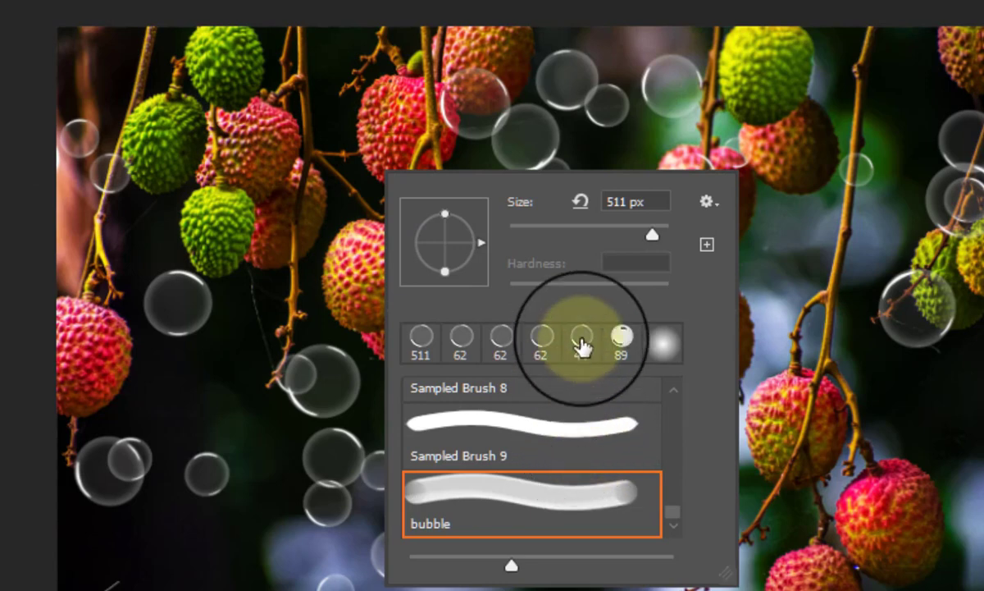
Pick the Sampled Brush 7 preset from the brush preset list.
scroll(561, 446, up, 1)
scroll(560, 446, up, 1)
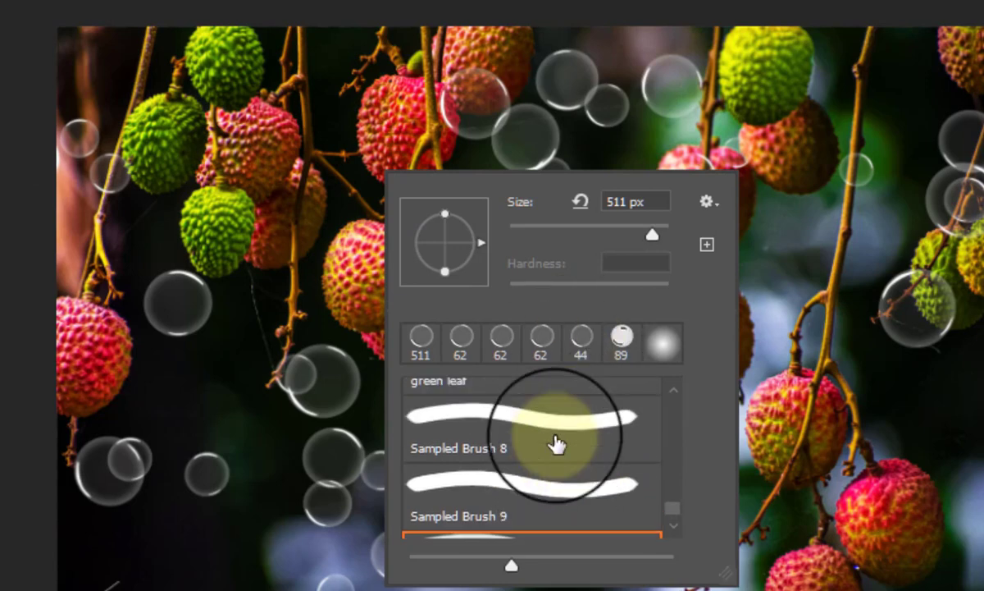
scroll(560, 447, up, 1)
scroll(560, 446, up, 1)
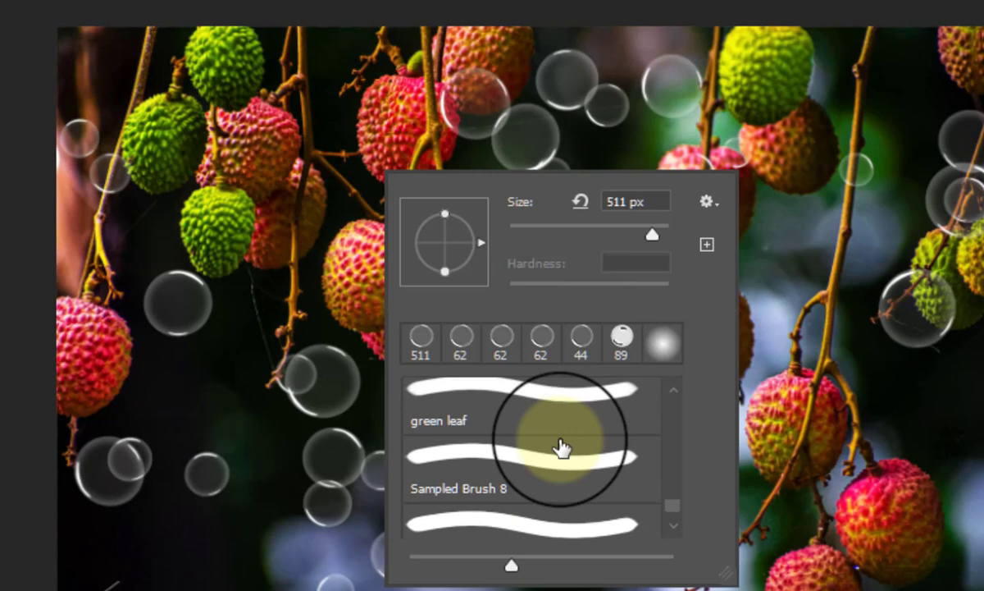
click(549, 413)
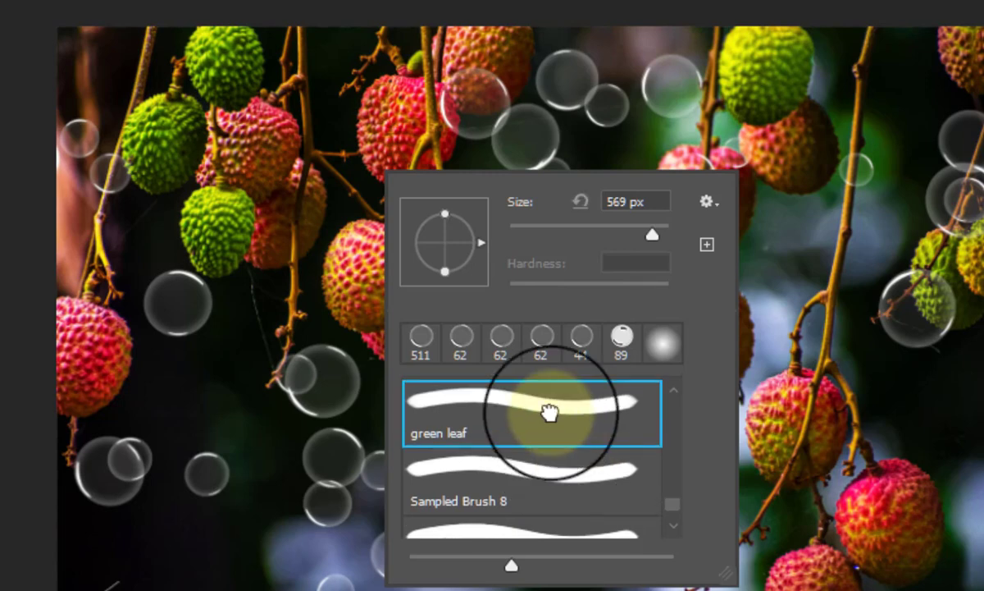
scroll(548, 413, up, 1)
scroll(548, 413, up, 1)
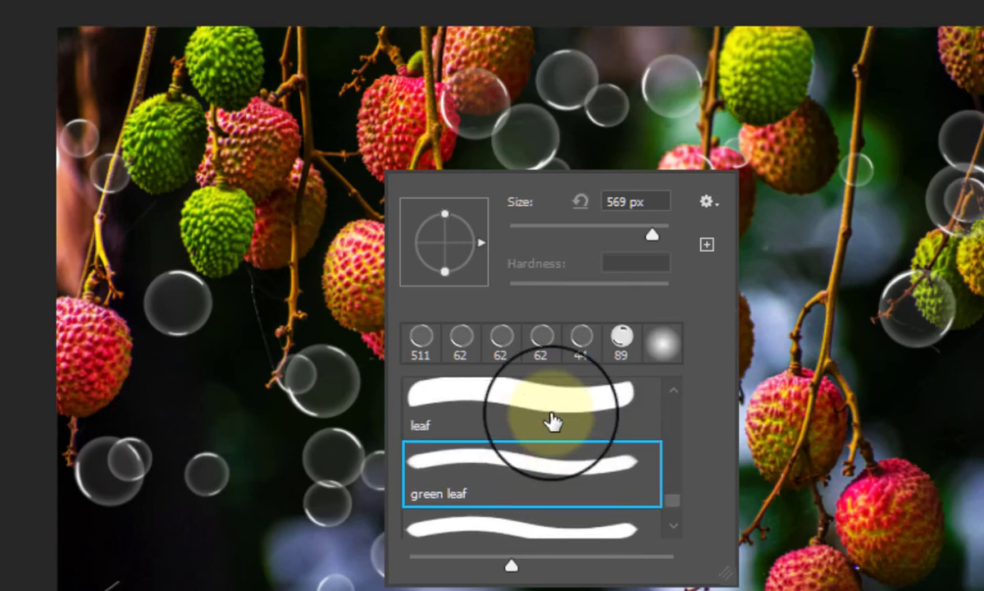
scroll(550, 415, up, 1)
scroll(554, 418, up, 1)
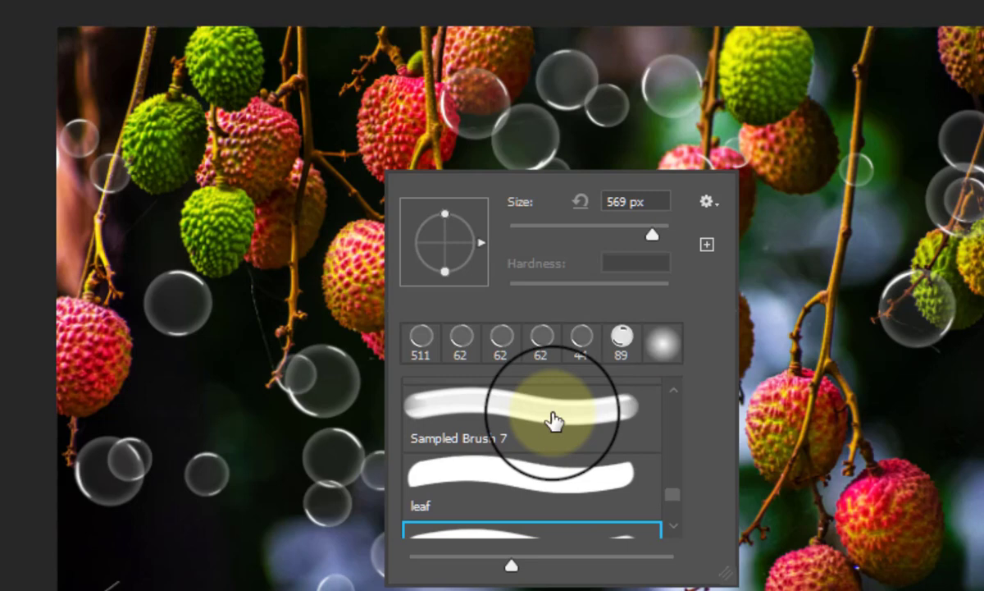
click(549, 413)
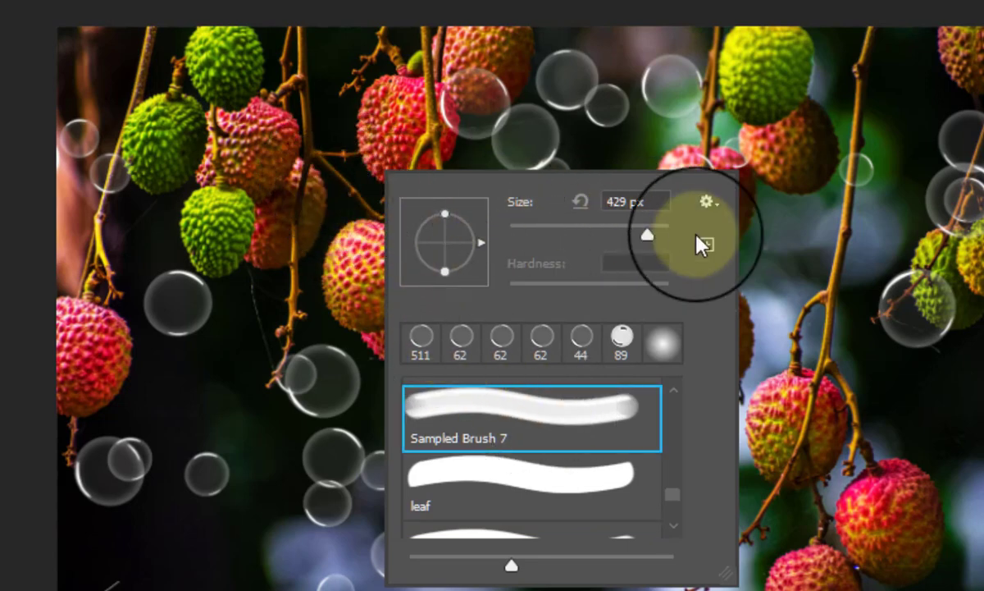
Set the brush size to 322 px and undo a test stroke.
drag(649, 238, 638, 236)
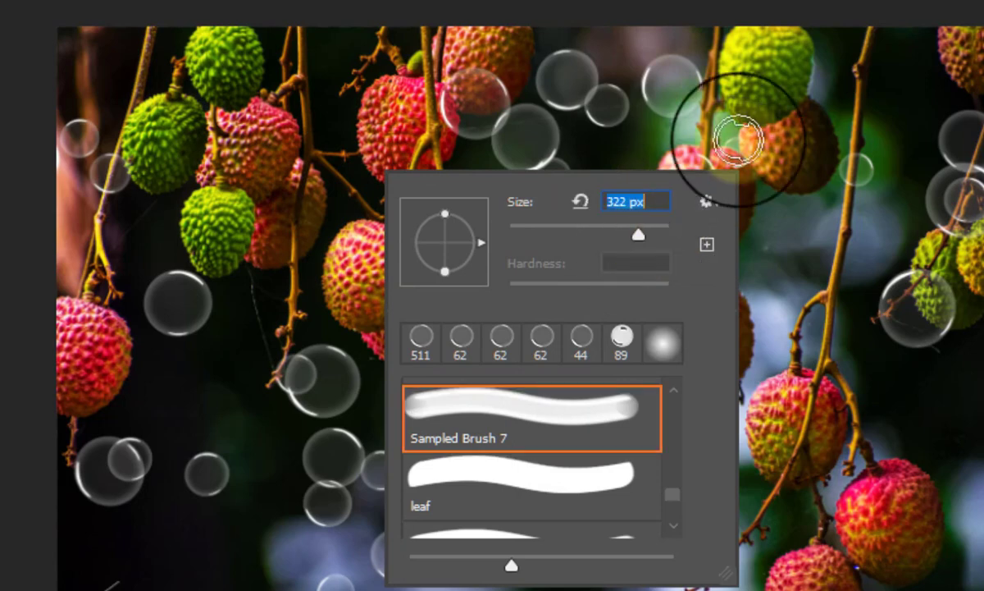
key(Return)
drag(630, 505, 595, 381)
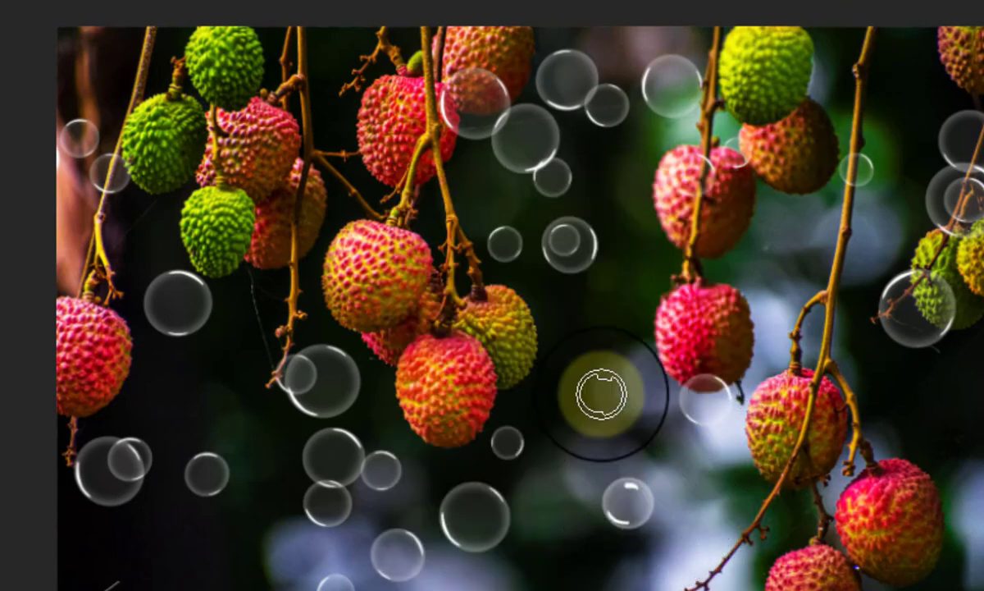
key(ctrl+z)
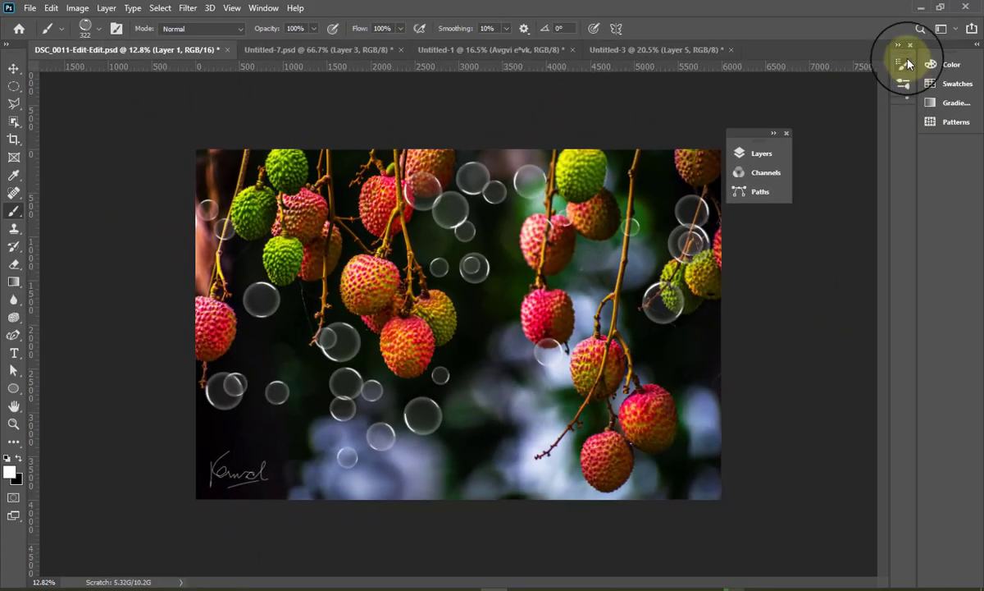
Widen the tip spacing and give Shape Dynamics 57% size jitter and 11% angle jitter.
click(905, 64)
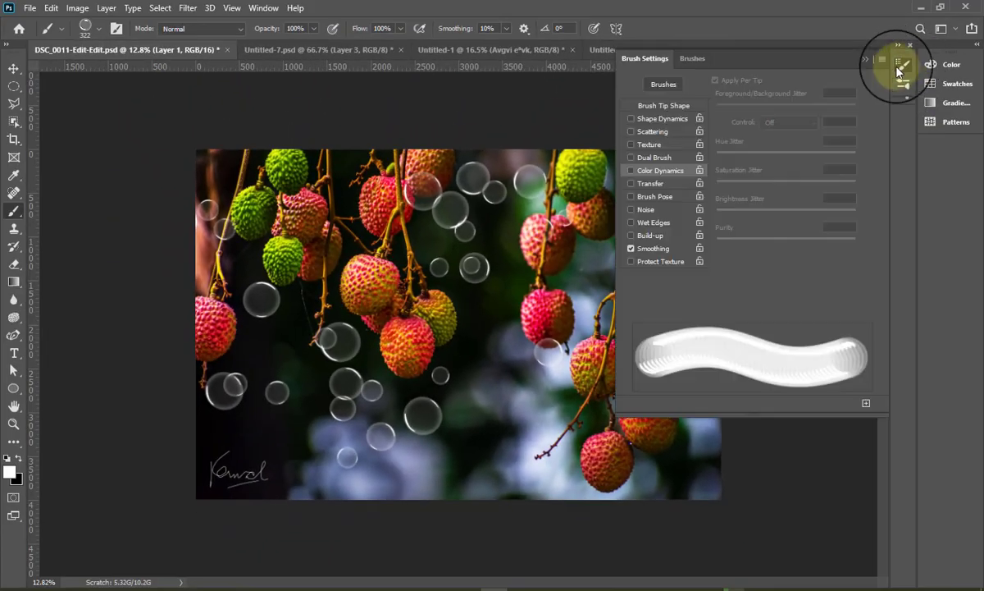
click(663, 107)
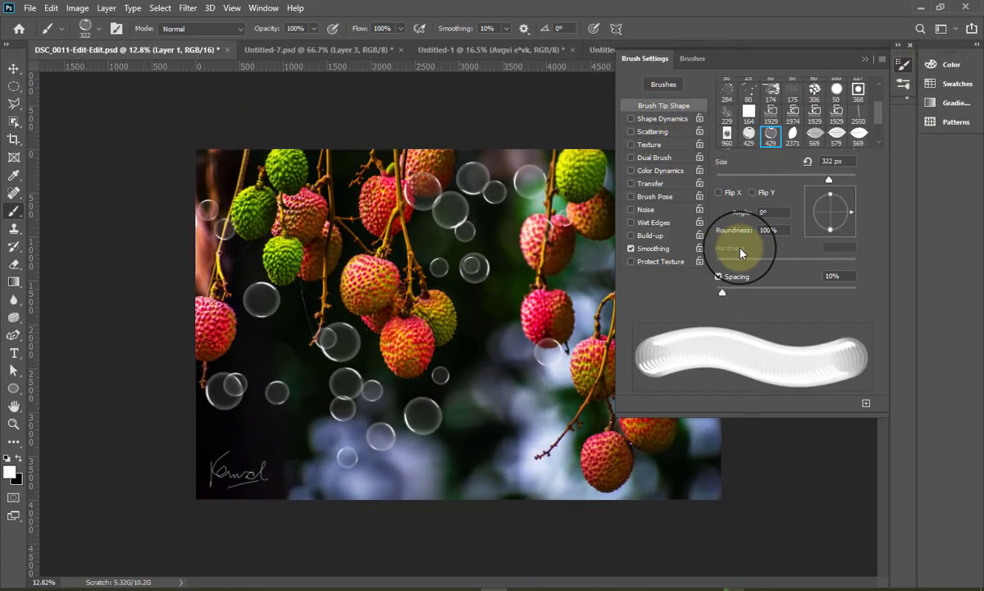
click(718, 276)
mouse_move(733, 288)
mouse_down()
mouse_move(774, 295)
mouse_move(786, 308)
mouse_up()
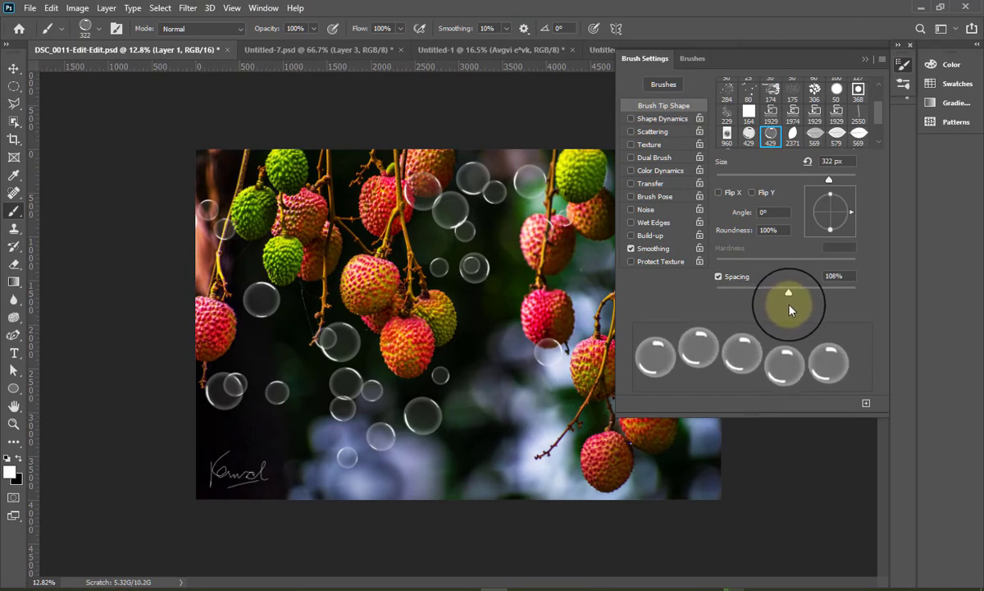
click(660, 118)
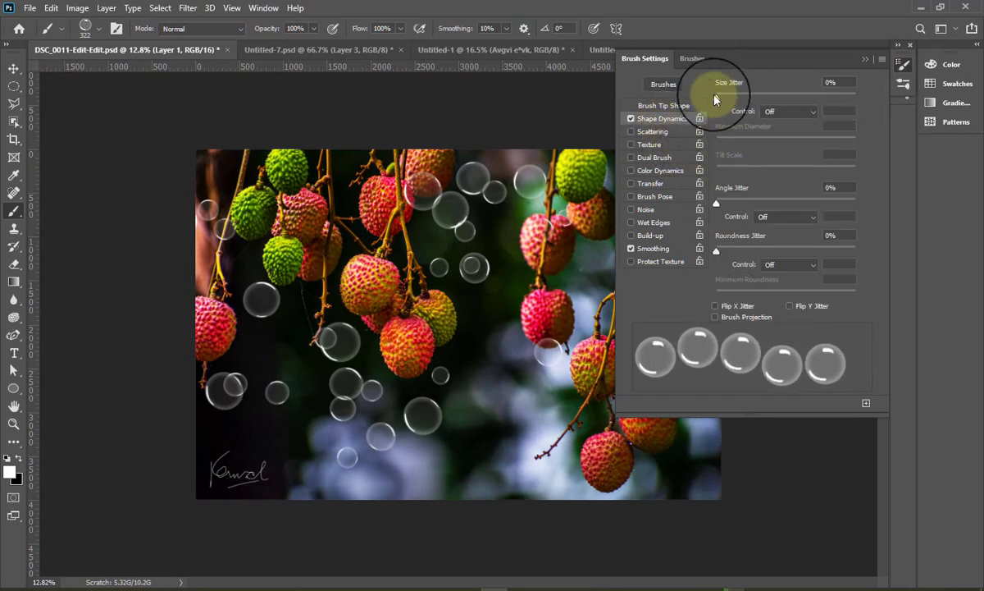
drag(715, 98, 795, 97)
drag(717, 203, 730, 203)
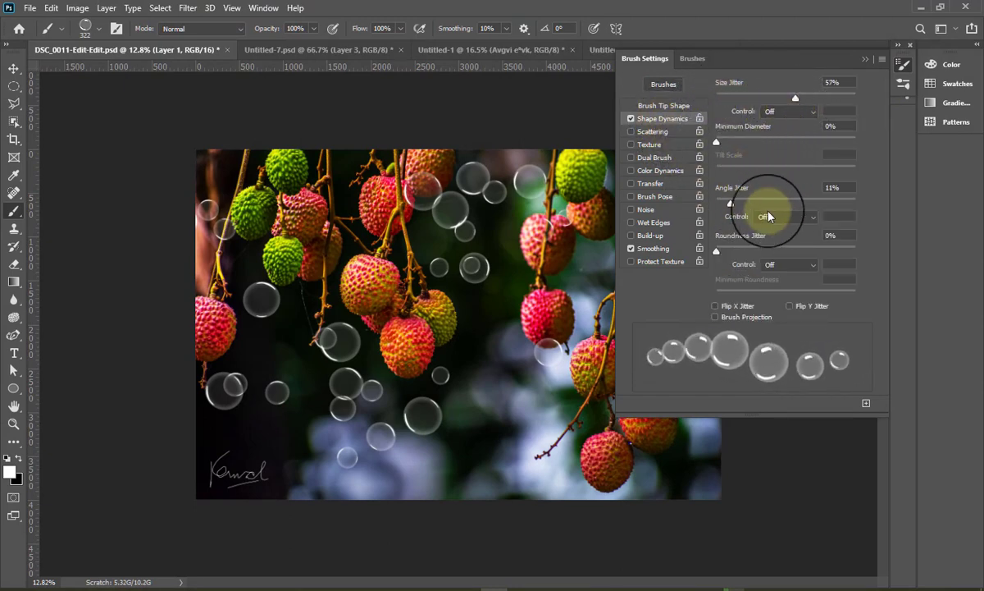
Enable Scattering at 240% with Count 2 and paint a test stroke of bubbles.
click(653, 131)
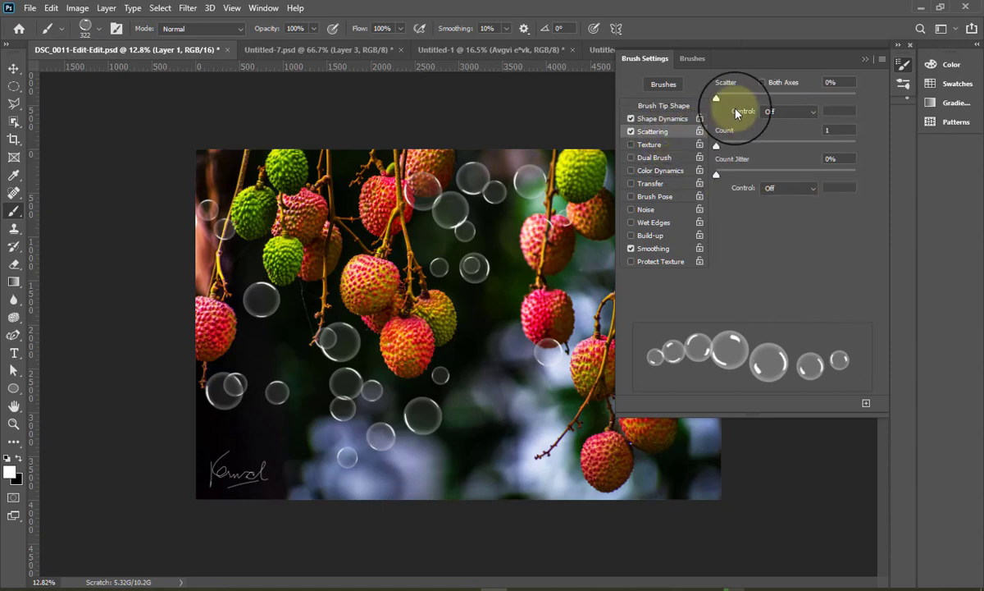
drag(717, 98, 749, 98)
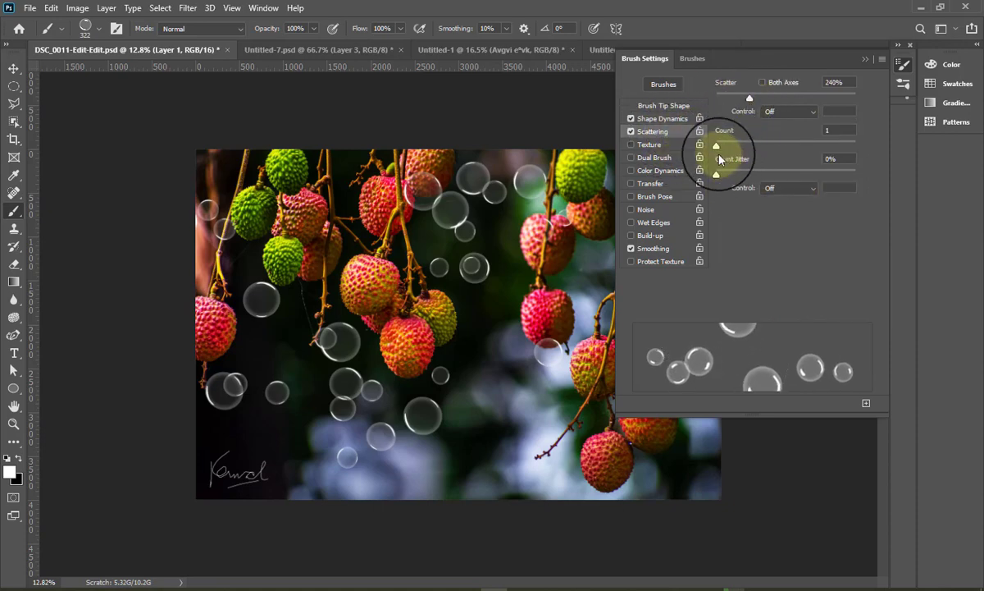
drag(717, 146, 726, 147)
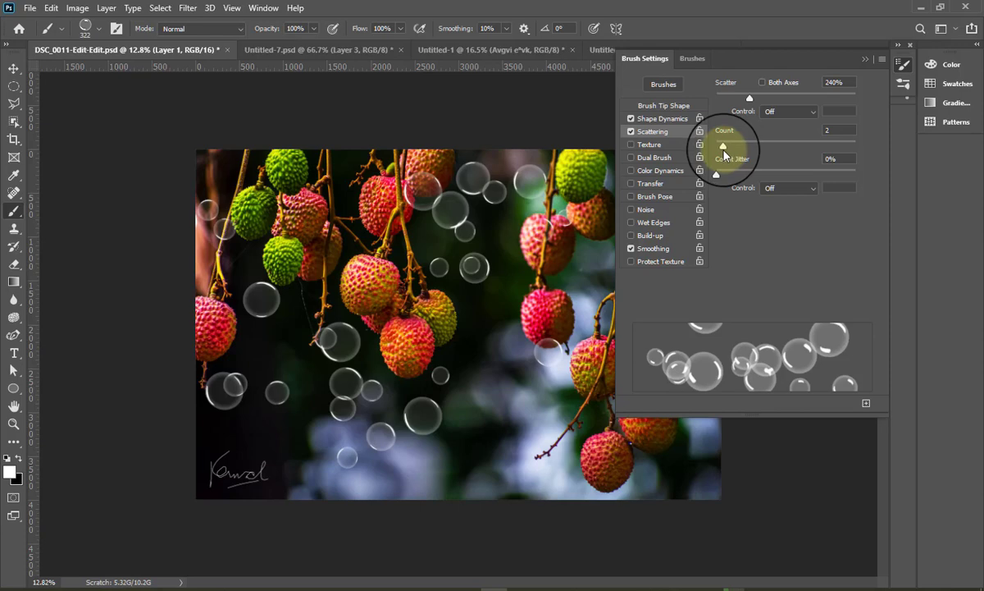
drag(526, 373, 315, 223)
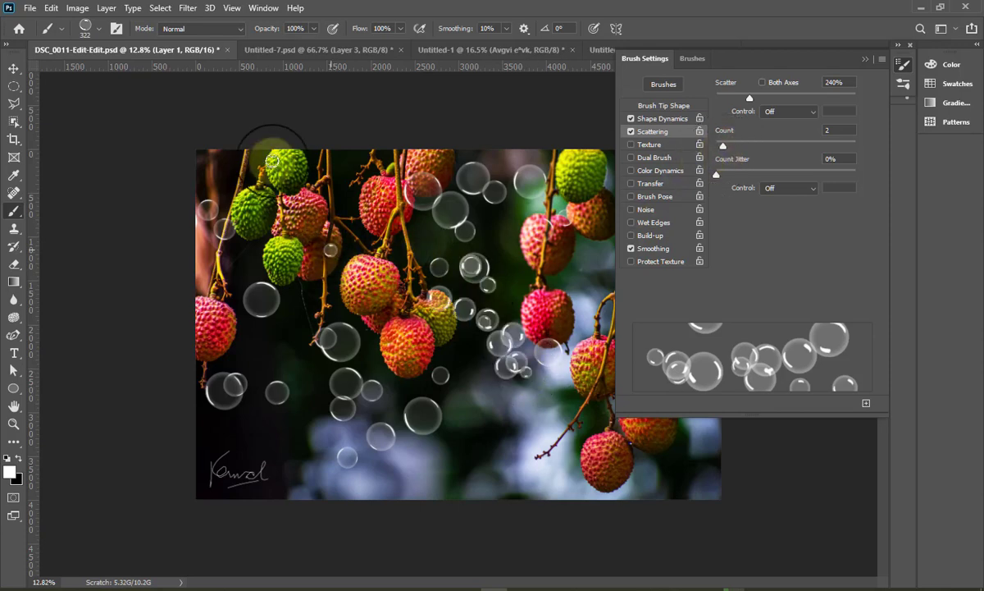
click(866, 59)
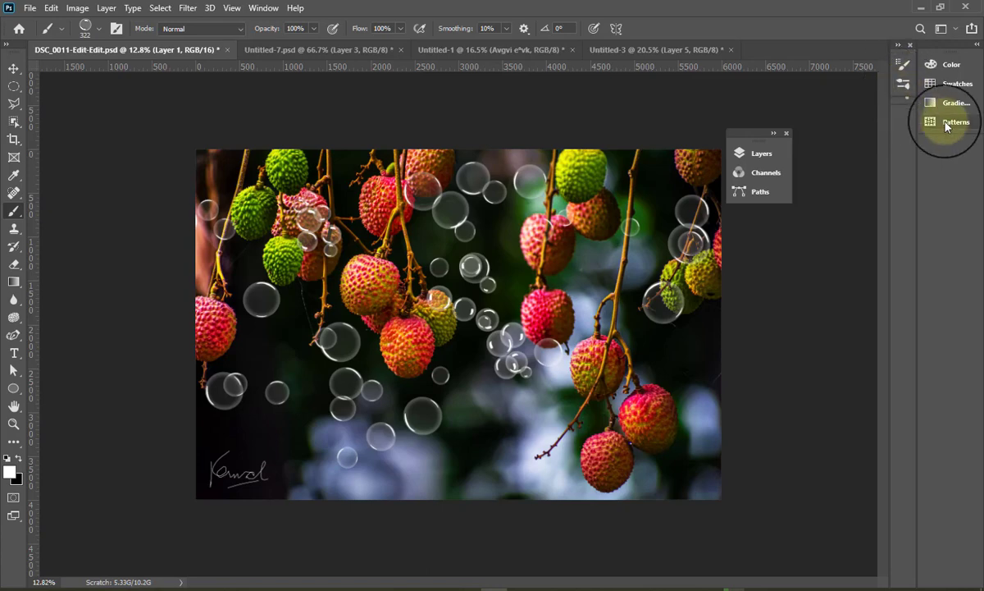
Add a new empty layer and hide the test bubbles on Layer 1.
click(763, 154)
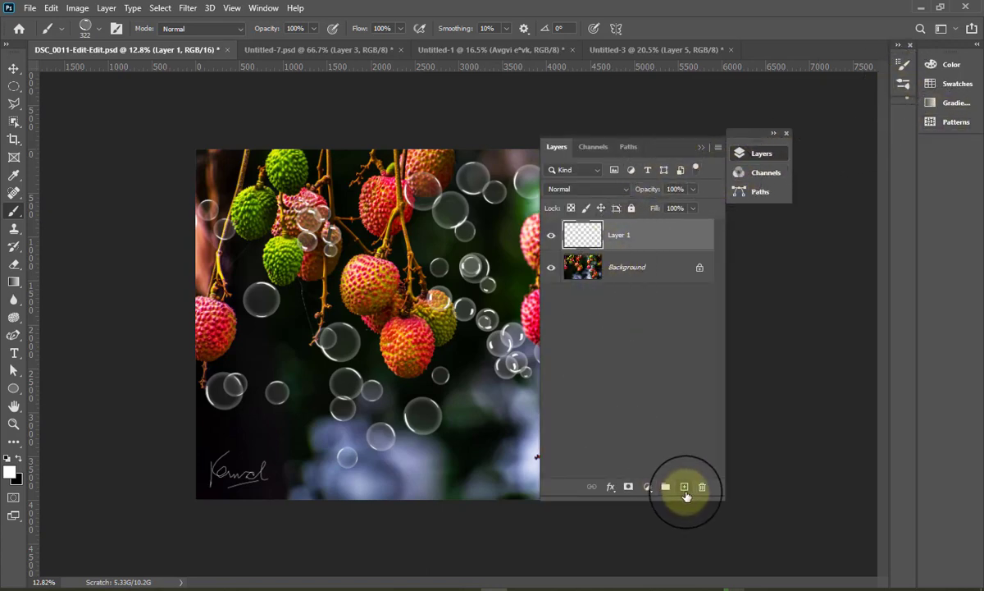
click(685, 487)
click(551, 266)
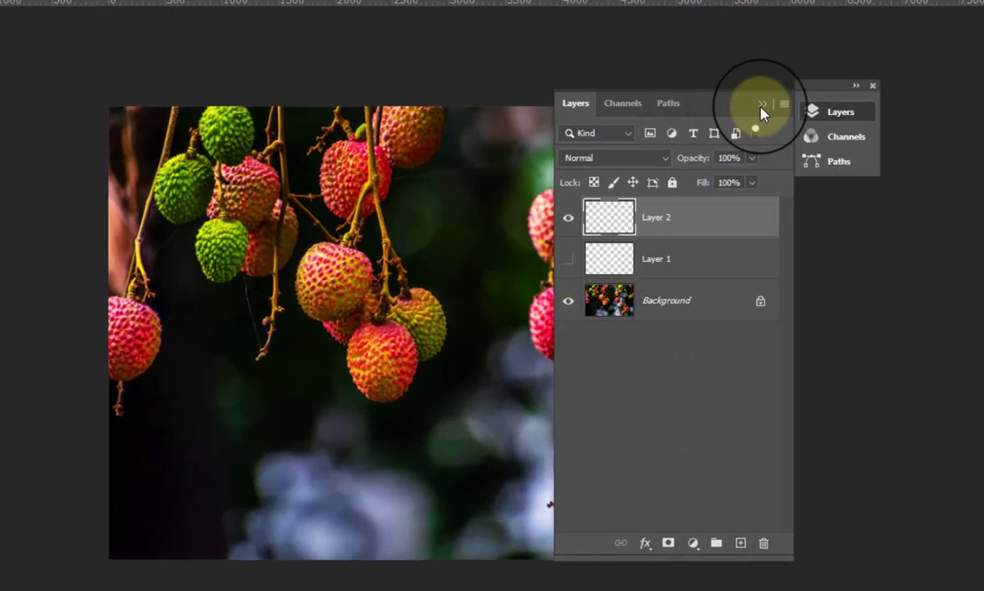
click(763, 111)
Stamp scattered bubbles all over the lychee photo, covering every fruit and corner.
mouse_move(472, 344)
mouse_down()
mouse_move(286, 281)
mouse_move(387, 160)
mouse_up()
click(451, 140)
click(677, 238)
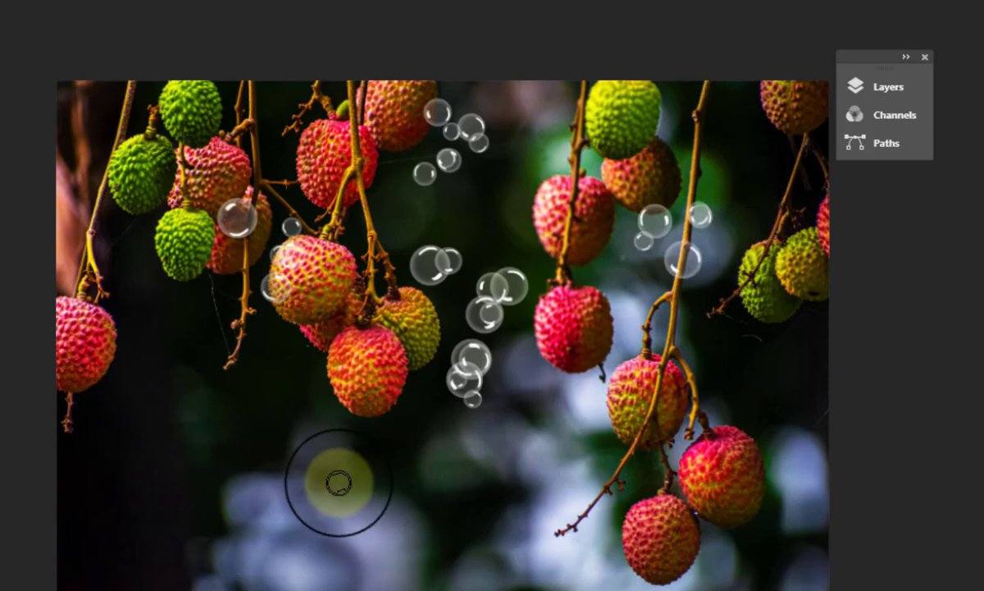
click(201, 439)
click(168, 332)
click(97, 176)
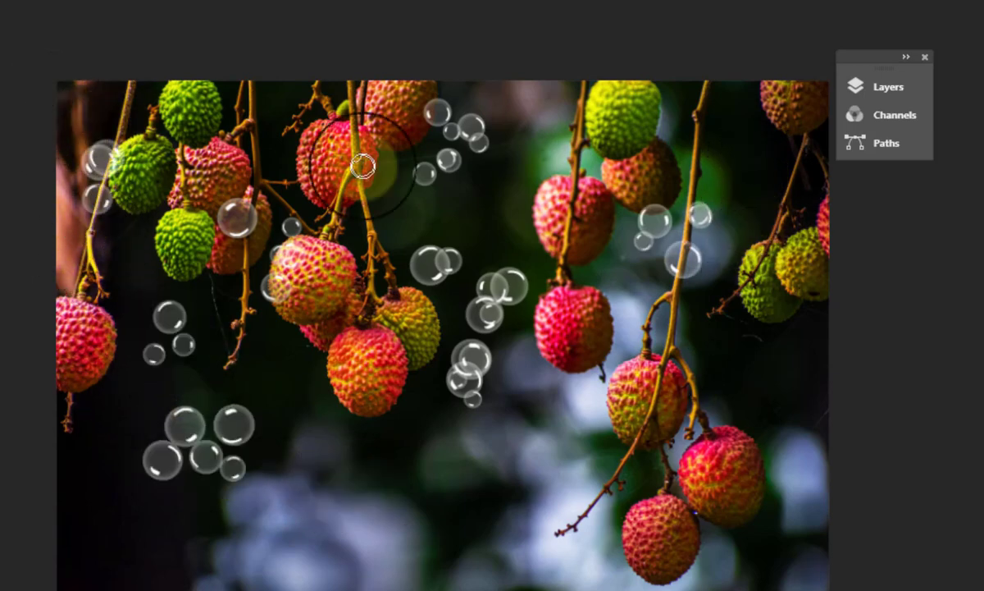
click(606, 117)
click(738, 127)
click(779, 283)
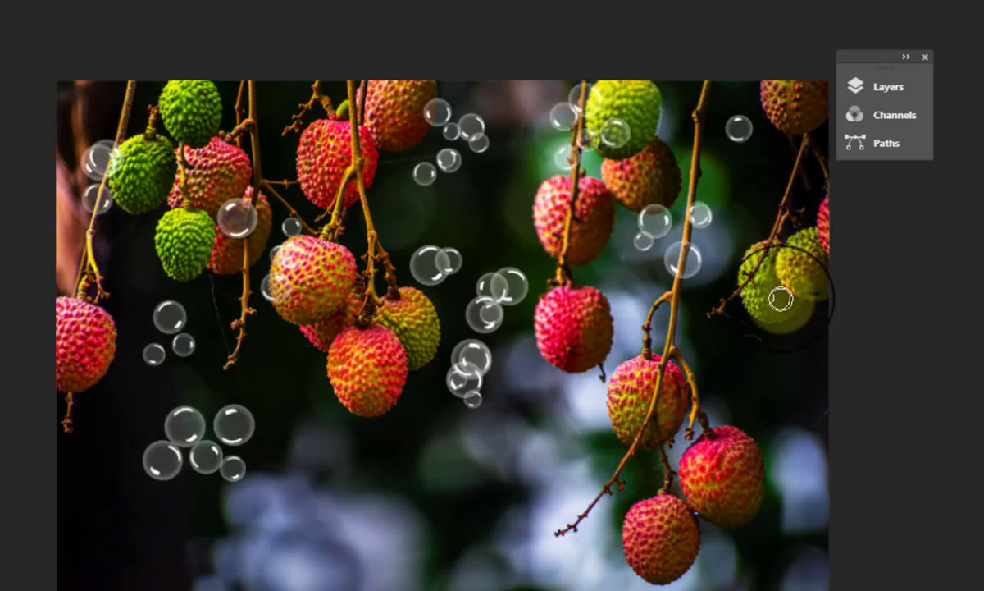
click(743, 355)
click(636, 418)
click(435, 499)
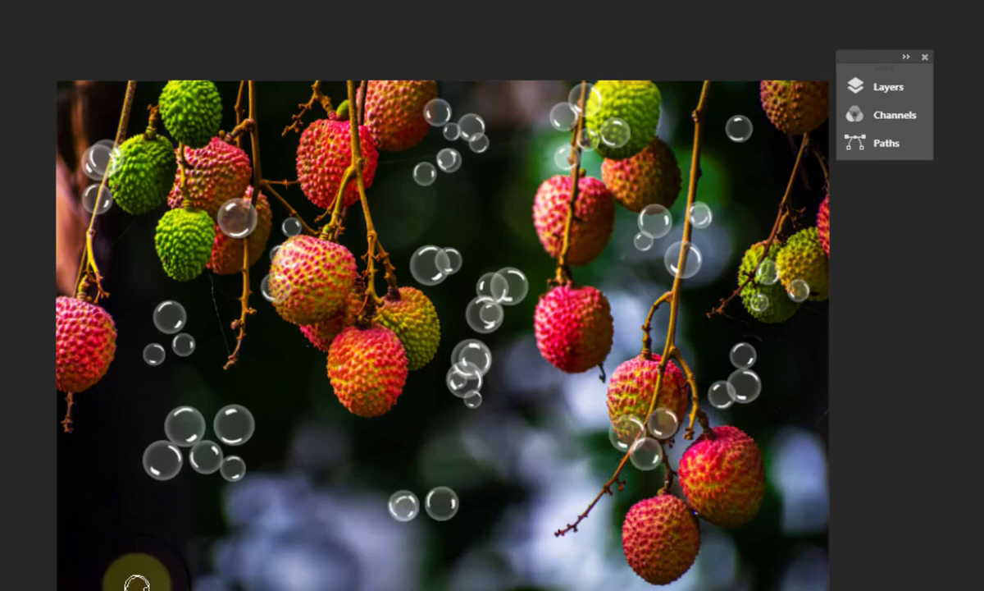
click(60, 533)
click(78, 270)
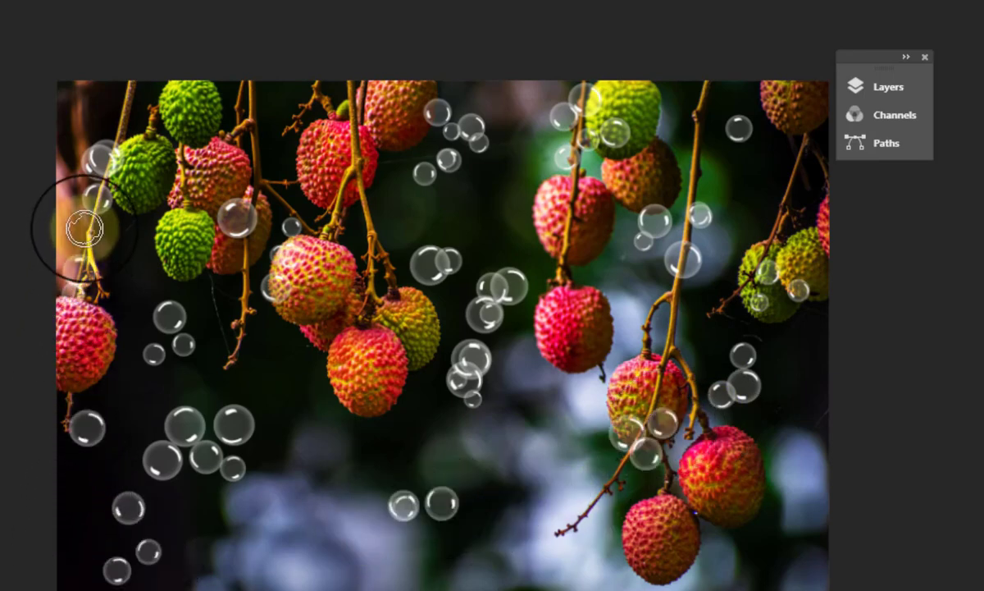
click(476, 219)
click(755, 193)
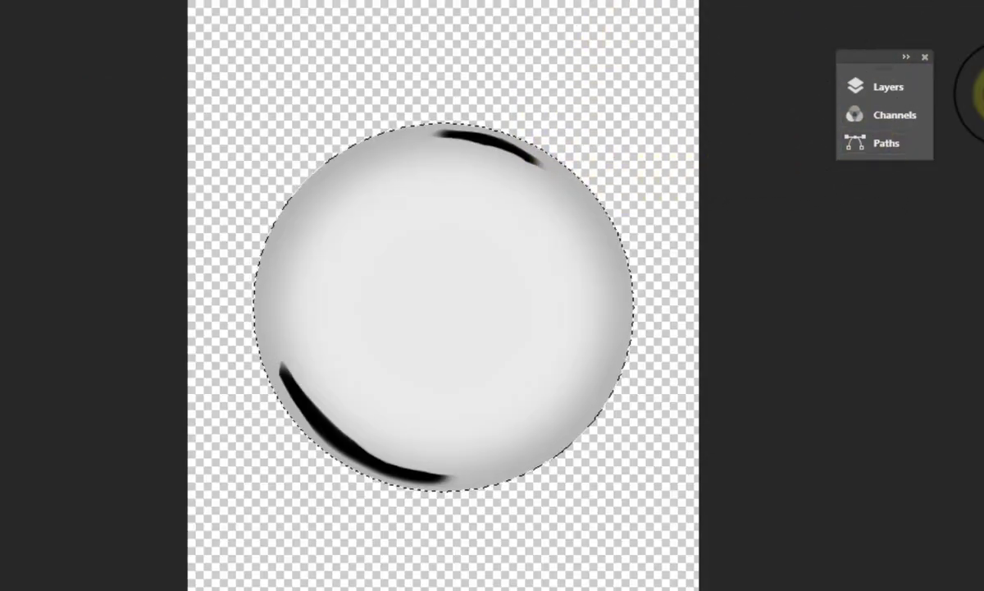
In the bubble design, hide Layer 5, show Layers 1–3 and Background, then return to the lychee photo.
click(899, 87)
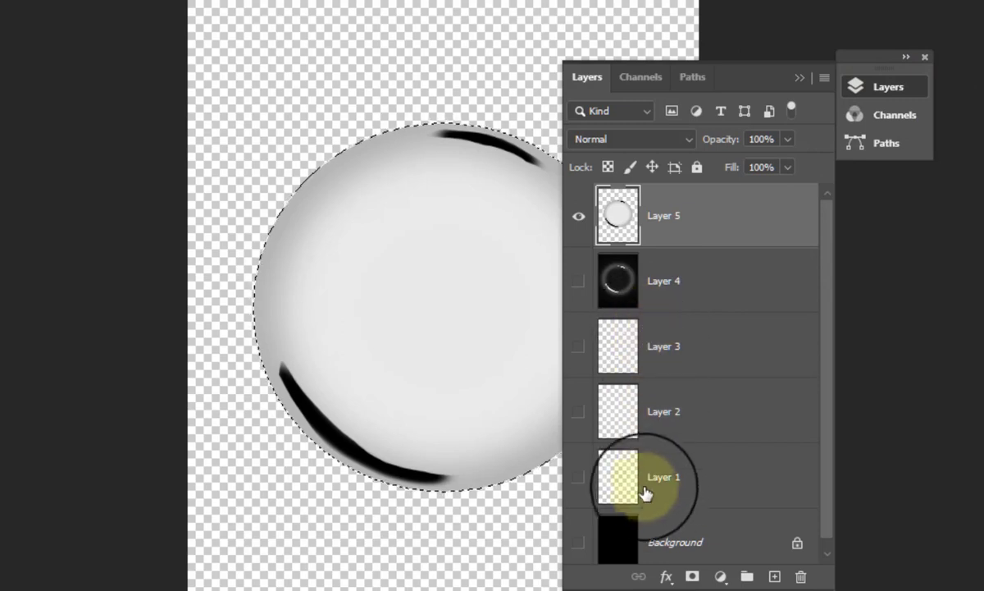
click(588, 220)
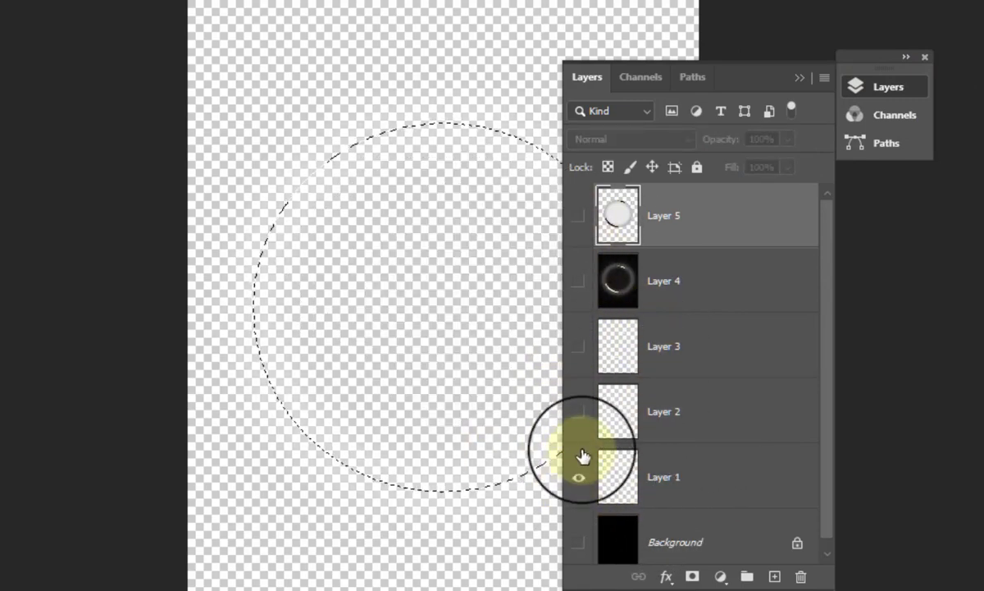
click(579, 412)
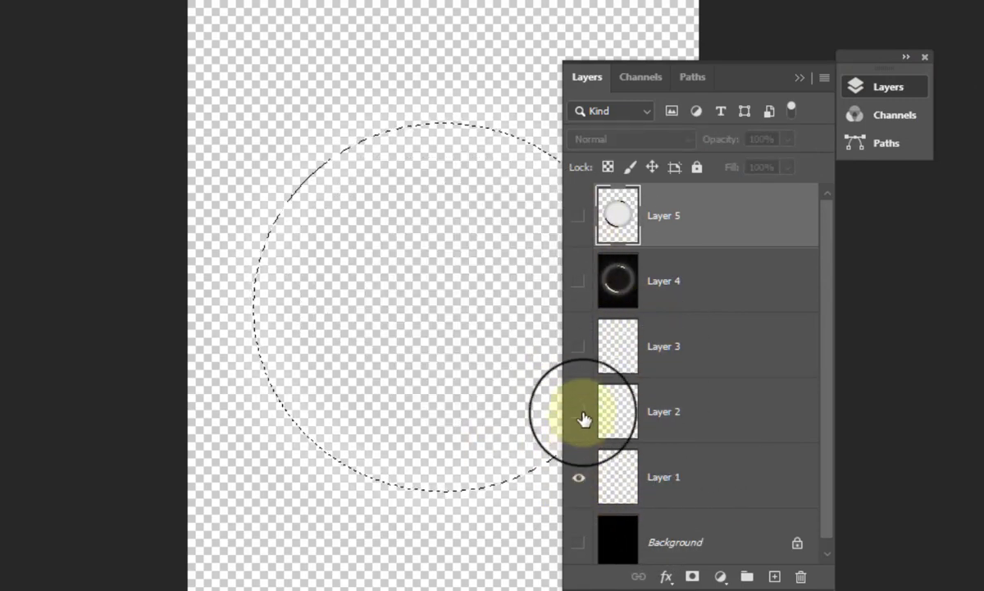
click(580, 542)
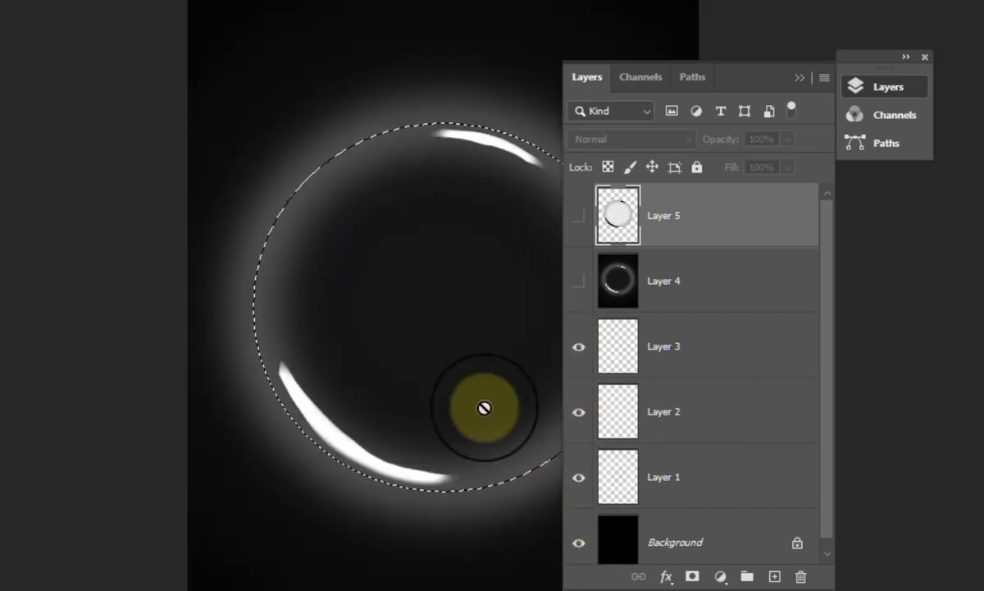
double_click(578, 486)
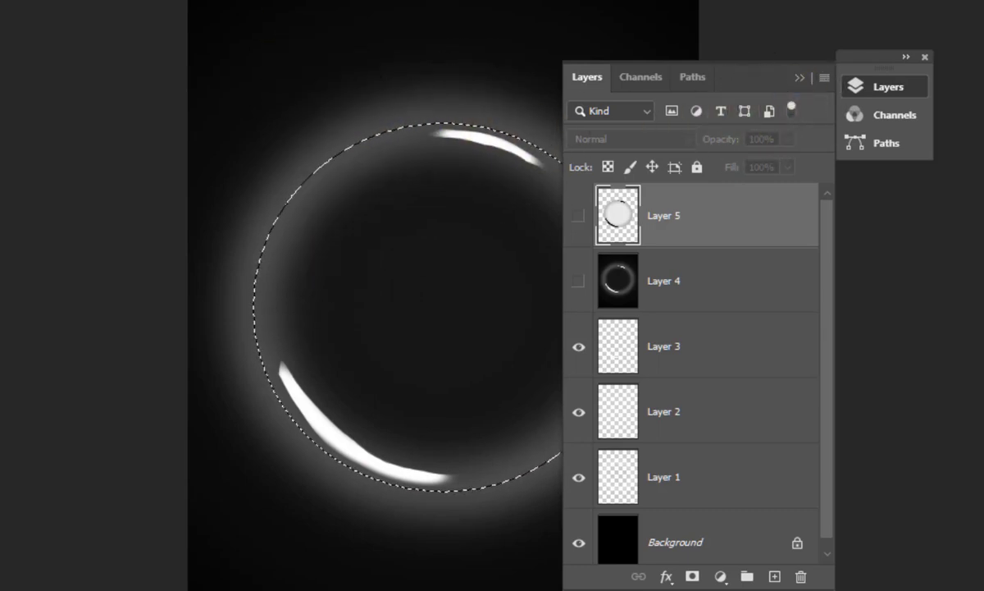
click(168, 17)
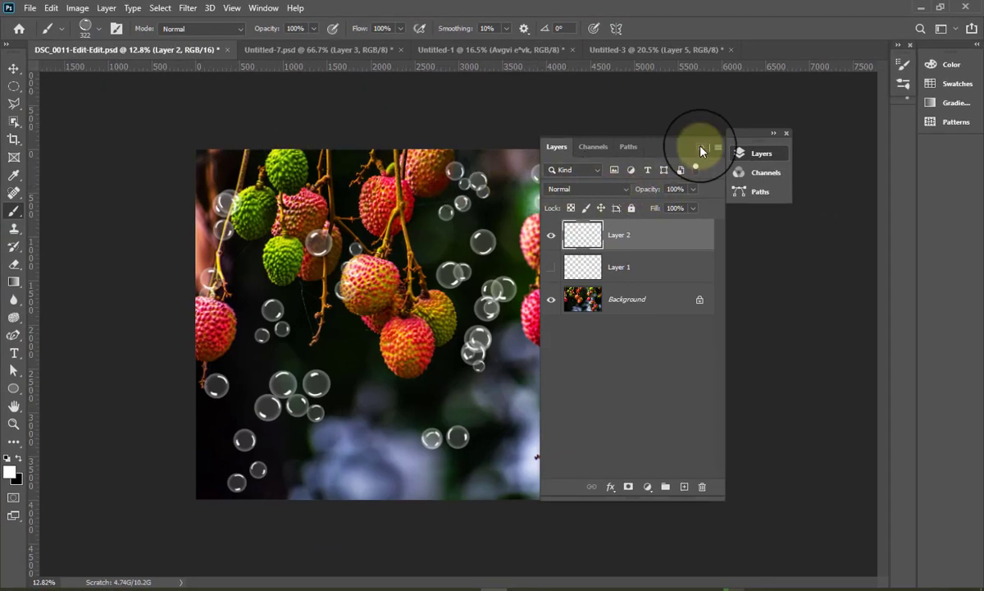
Stamp a few more bubbles across the lychee photo, then bring up the Brushes panel with F5.
click(701, 149)
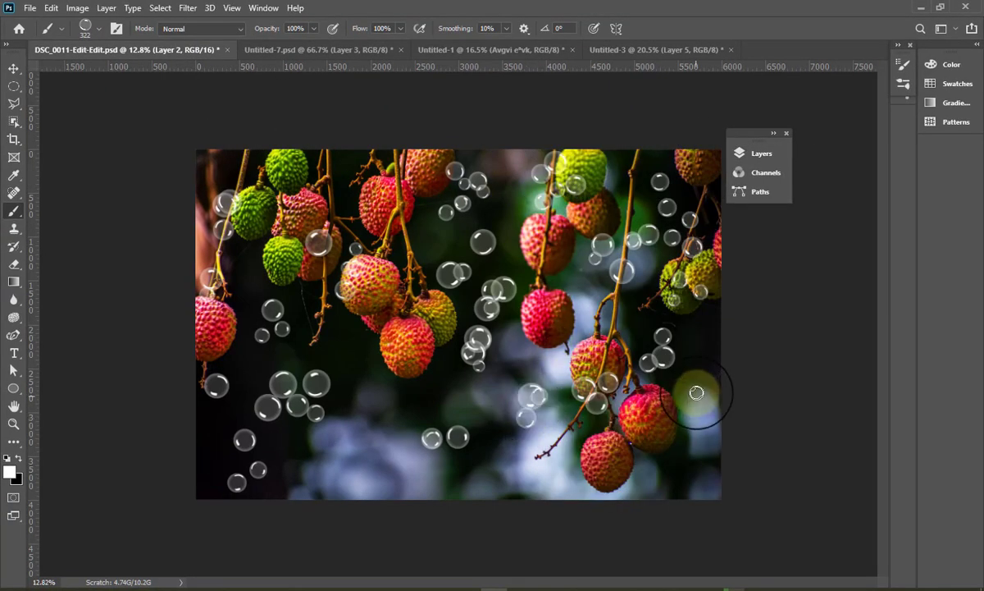
click(696, 393)
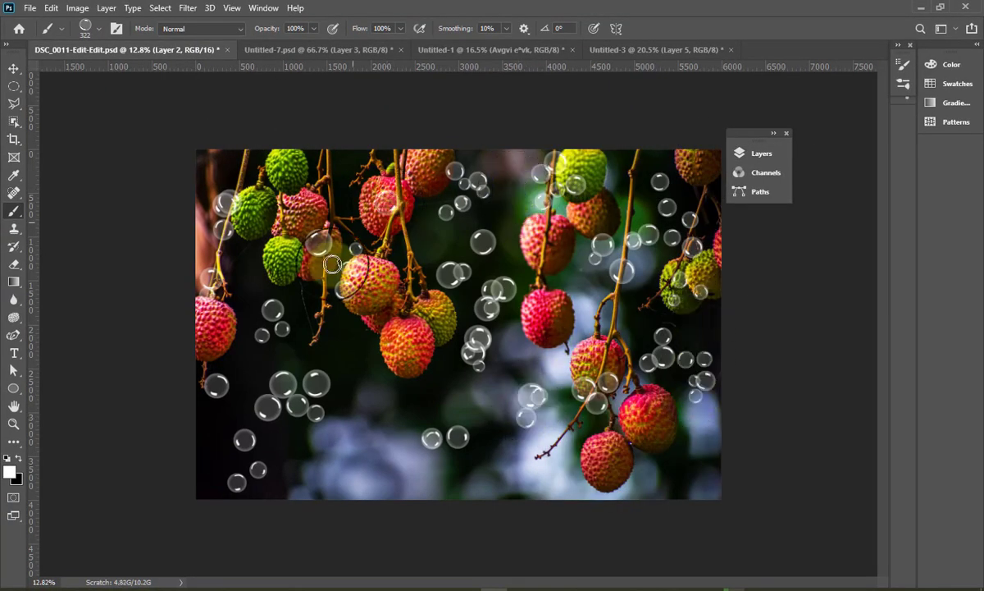
click(308, 339)
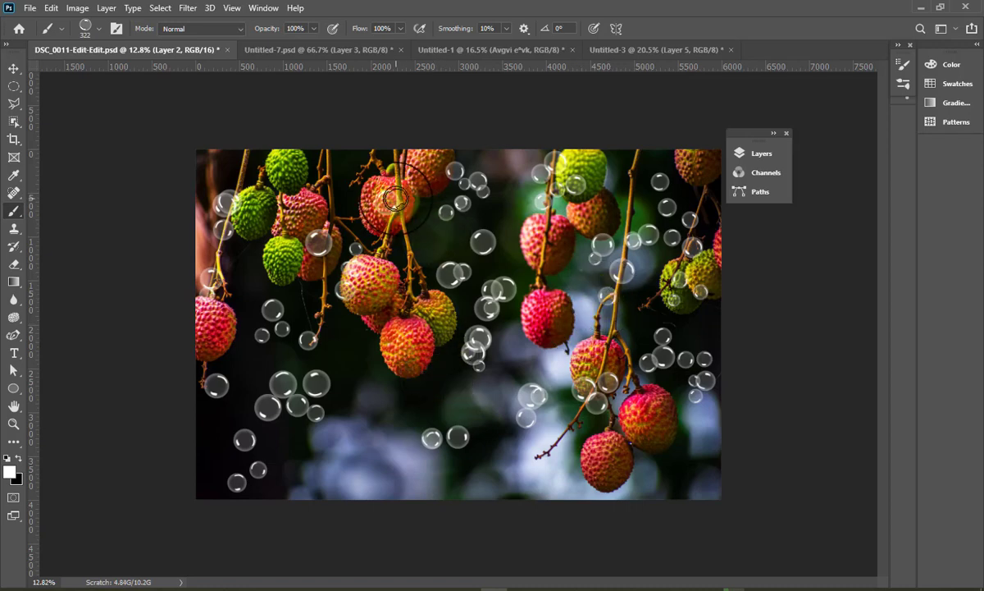
click(417, 406)
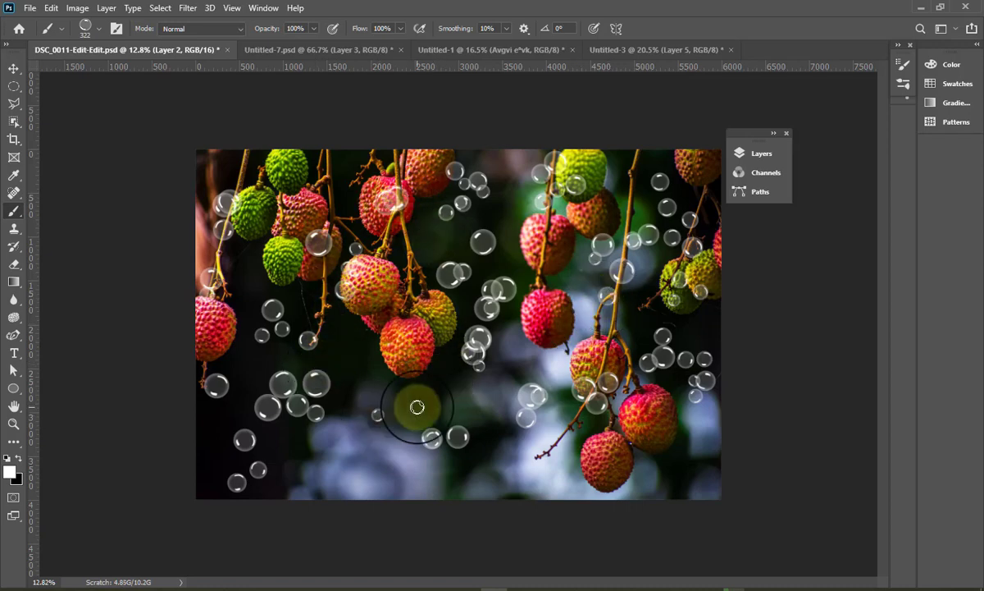
click(437, 396)
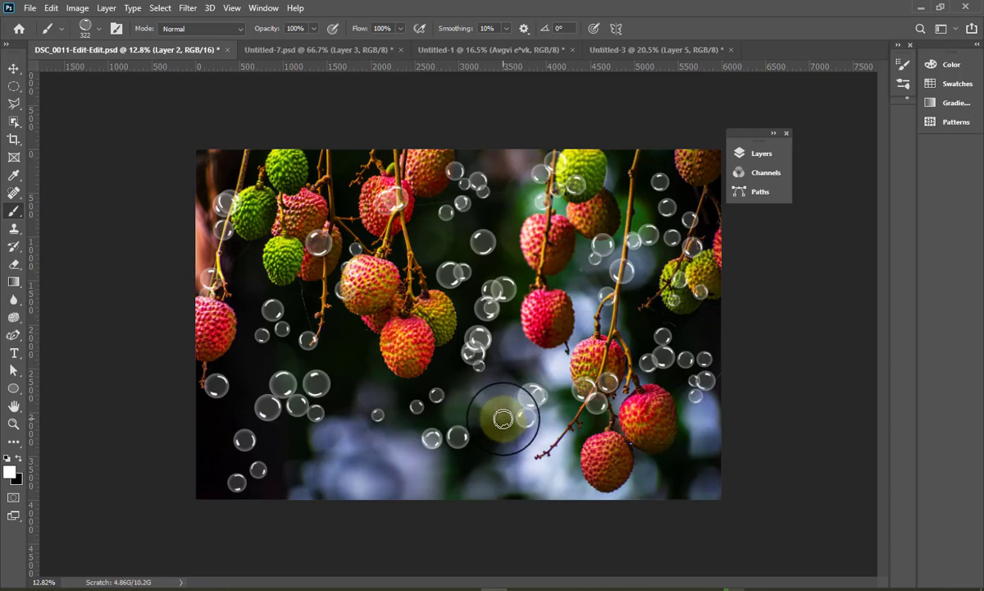
key(F5)
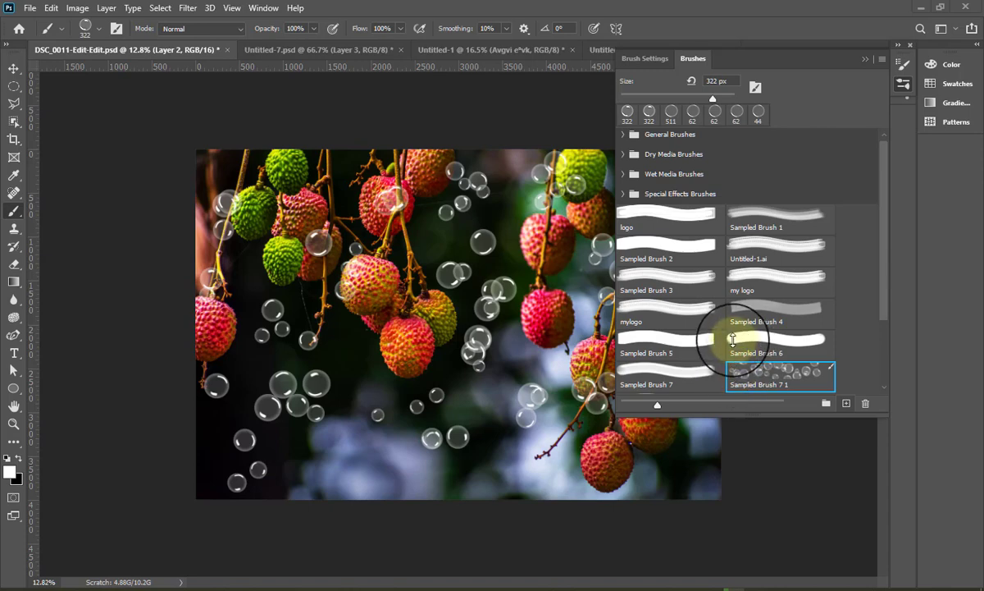
Select the bubble and Sampled Brush 7 1 presets together and show the Brushes panel menu.
scroll(714, 353, down, 3)
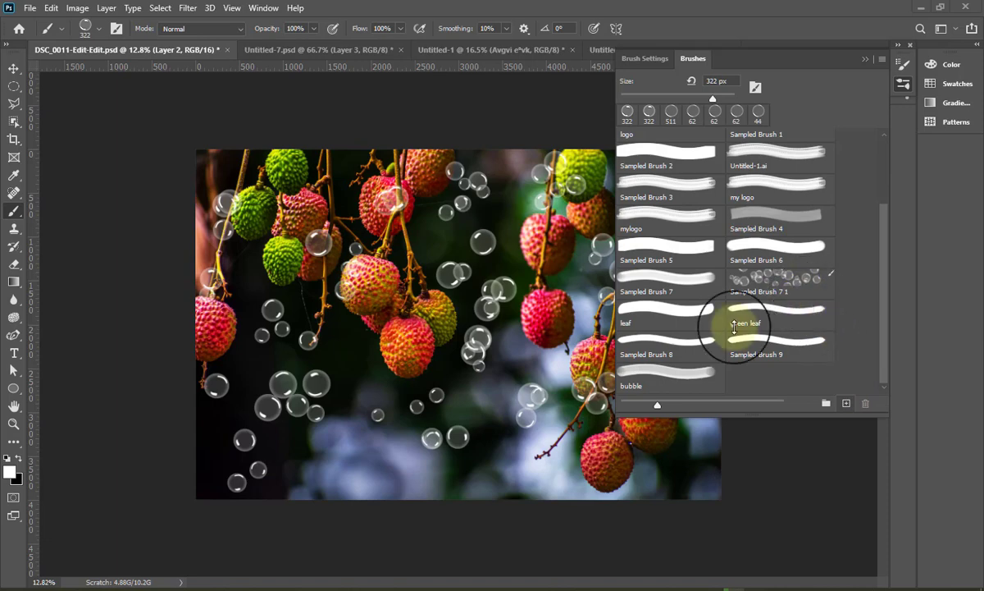
click(677, 383)
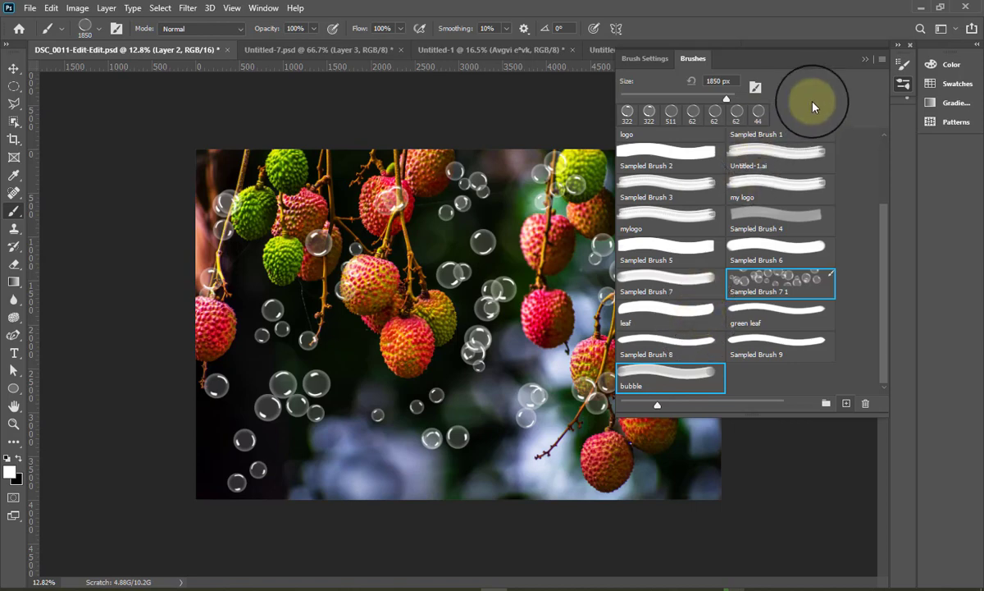
click(882, 61)
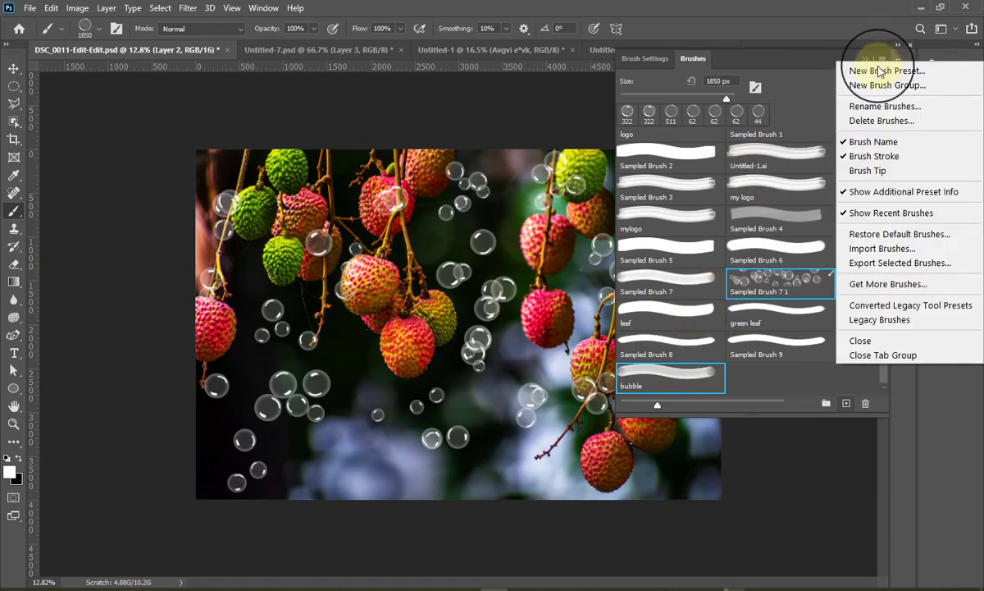
Export the selected brushes to the Desktop as the ABR file 'bubble brush'.
click(863, 269)
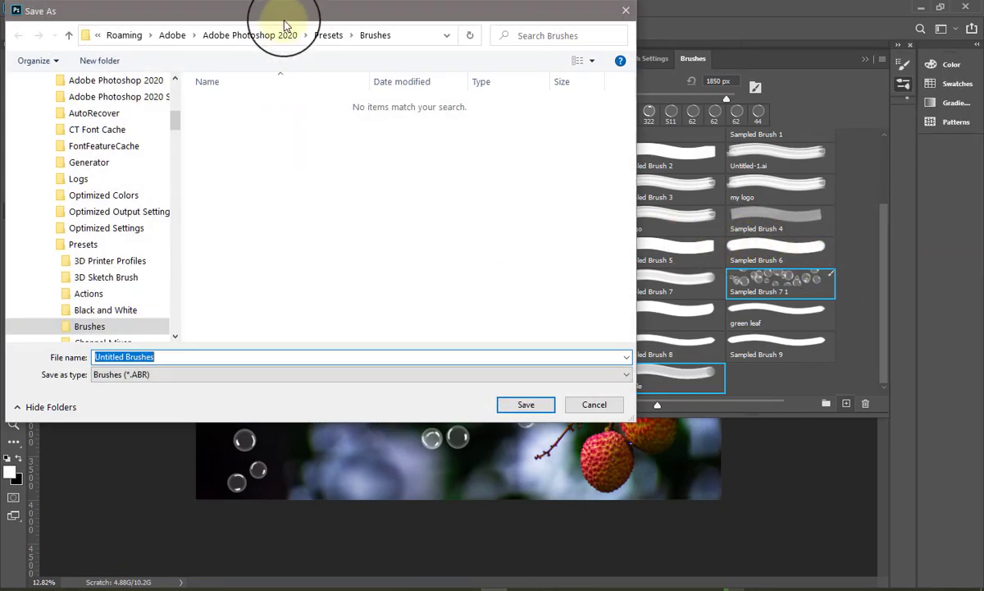
drag(433, 25, 499, 70)
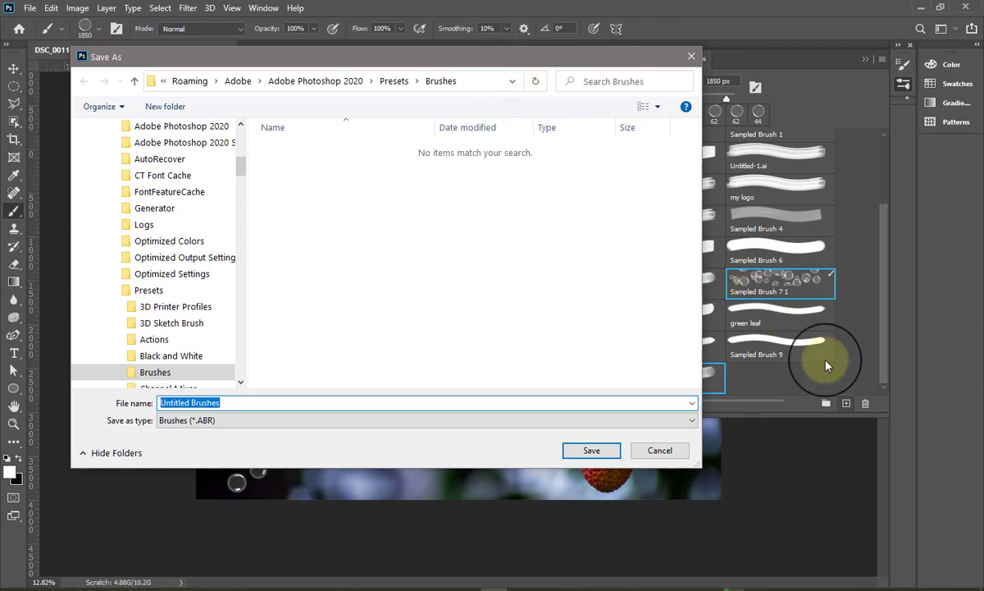
click(802, 558)
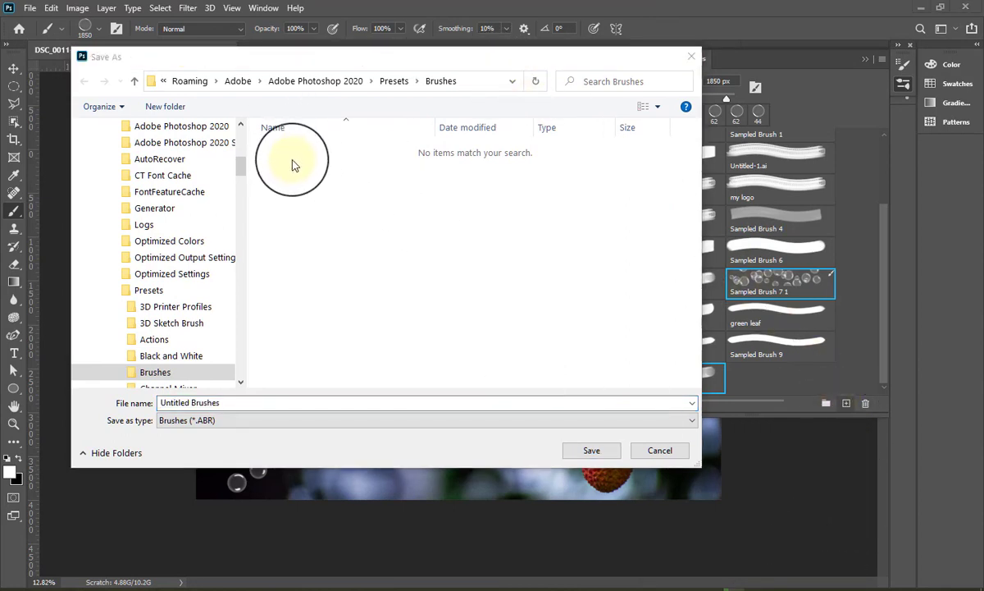
drag(238, 164, 232, 141)
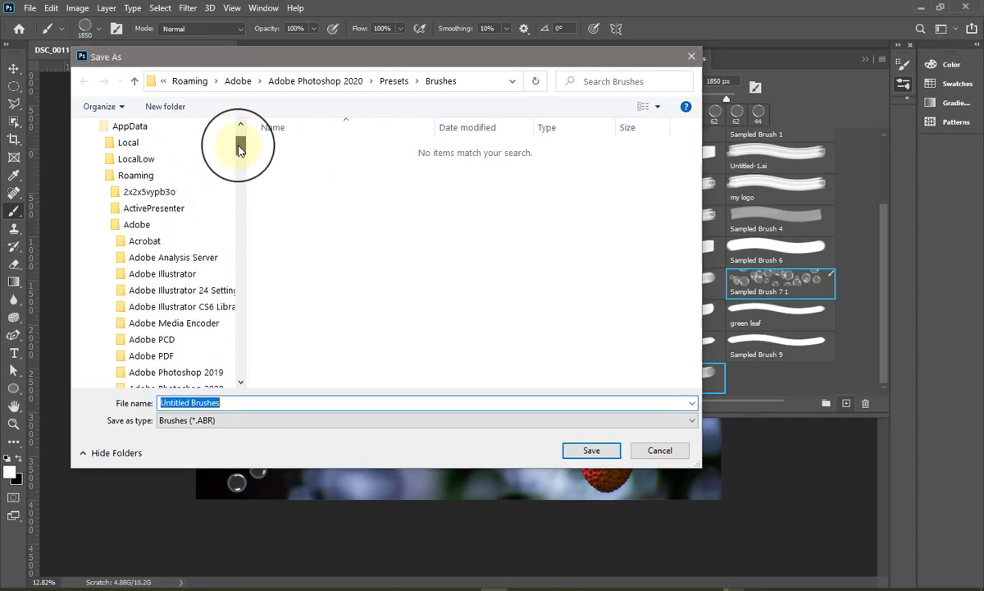
click(215, 169)
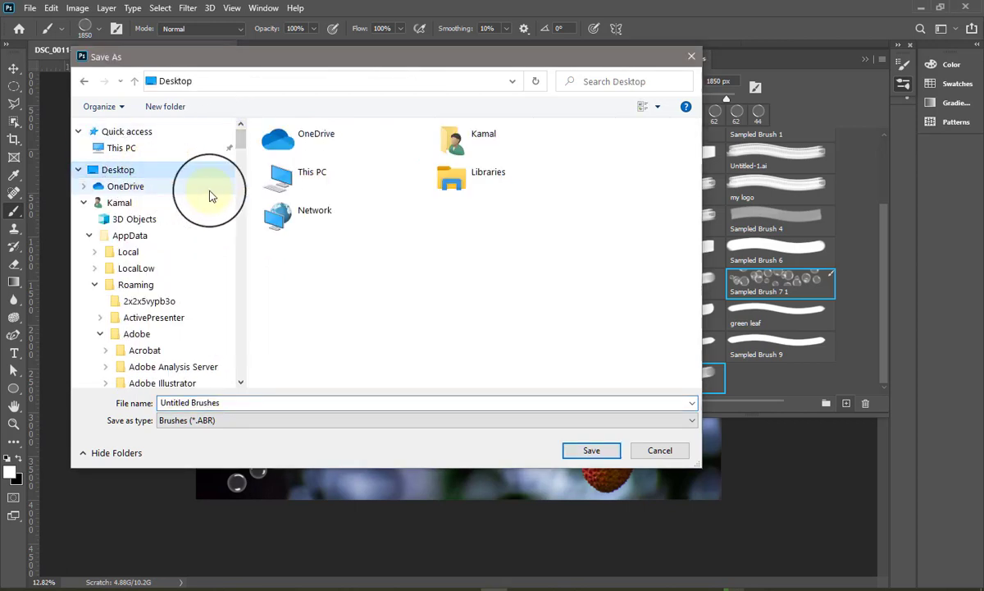
click(231, 400)
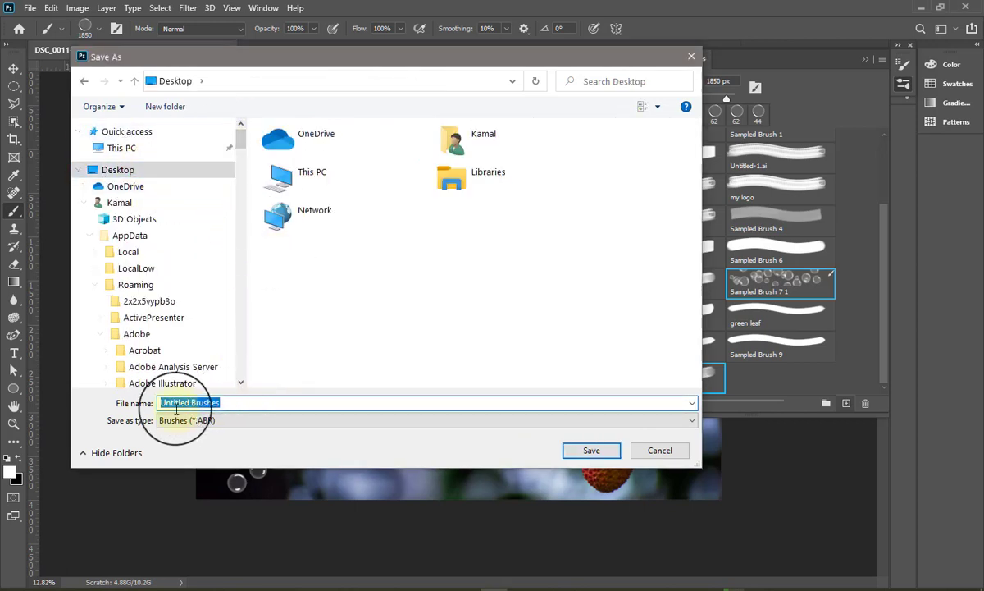
text(b)
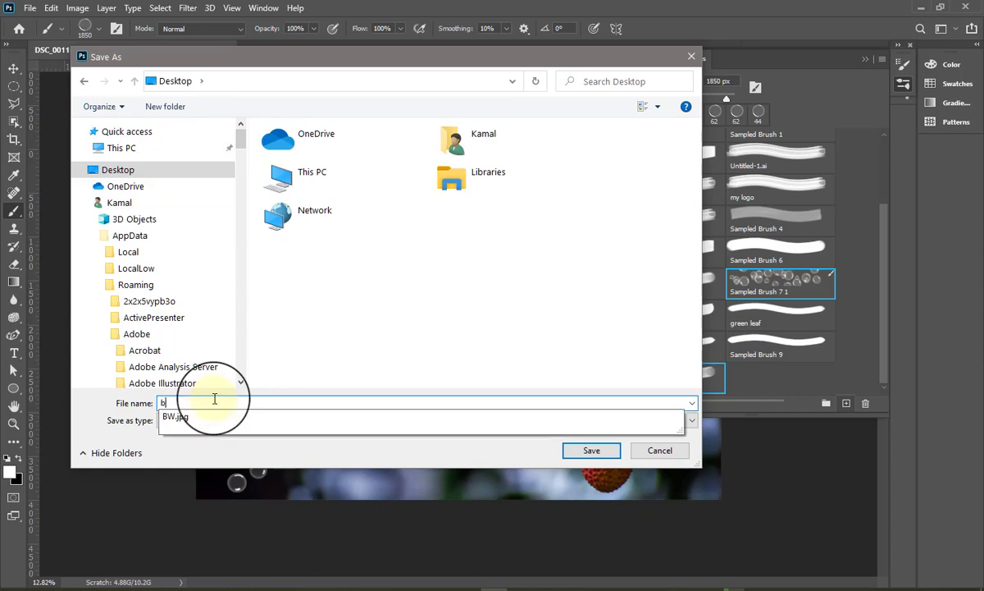
text(ubble brush)
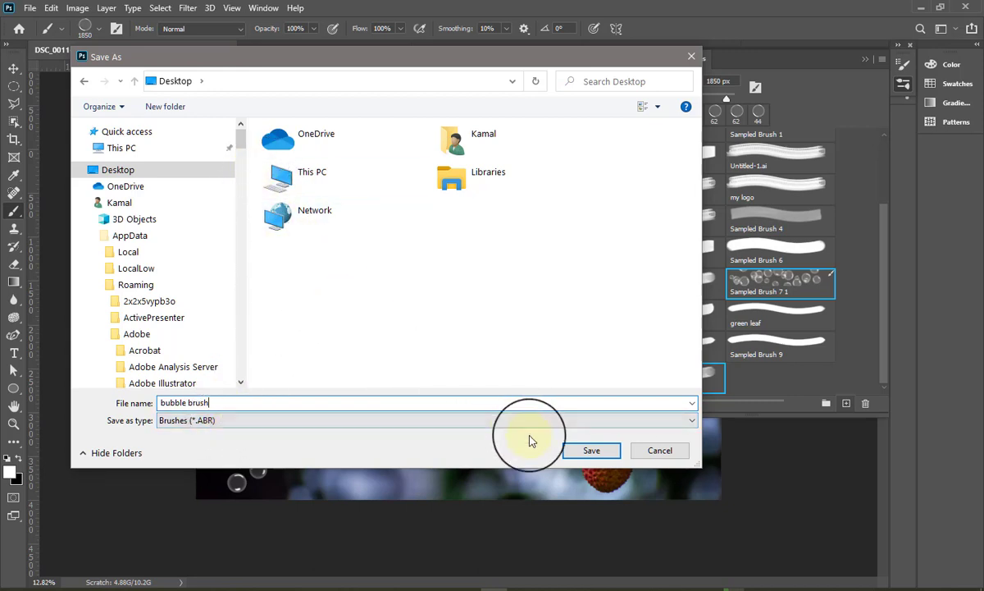
click(591, 451)
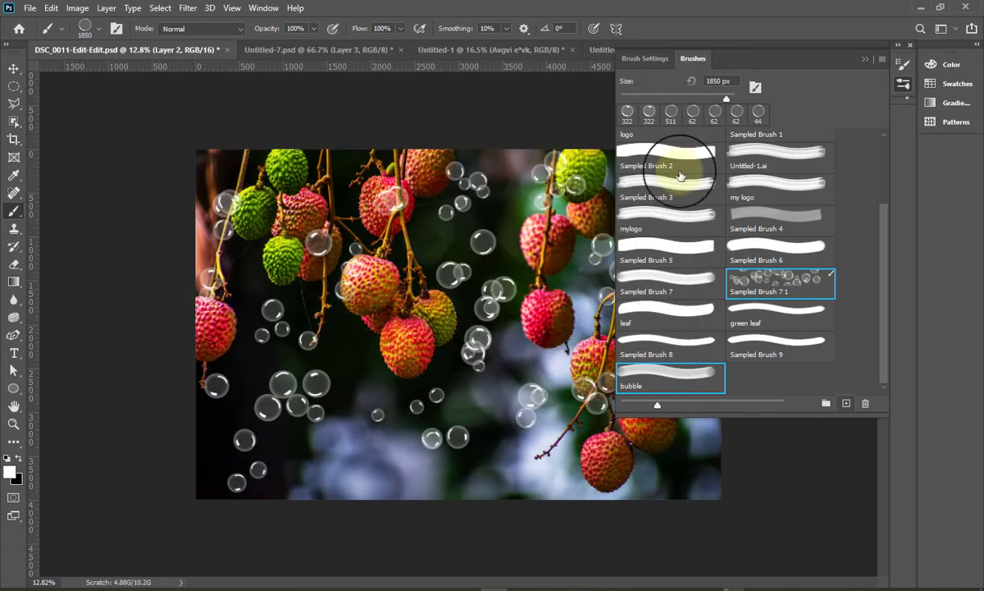
Minimise Photoshop and both Chrome windows so the desktop with the bubble brush file shows.
click(929, 9)
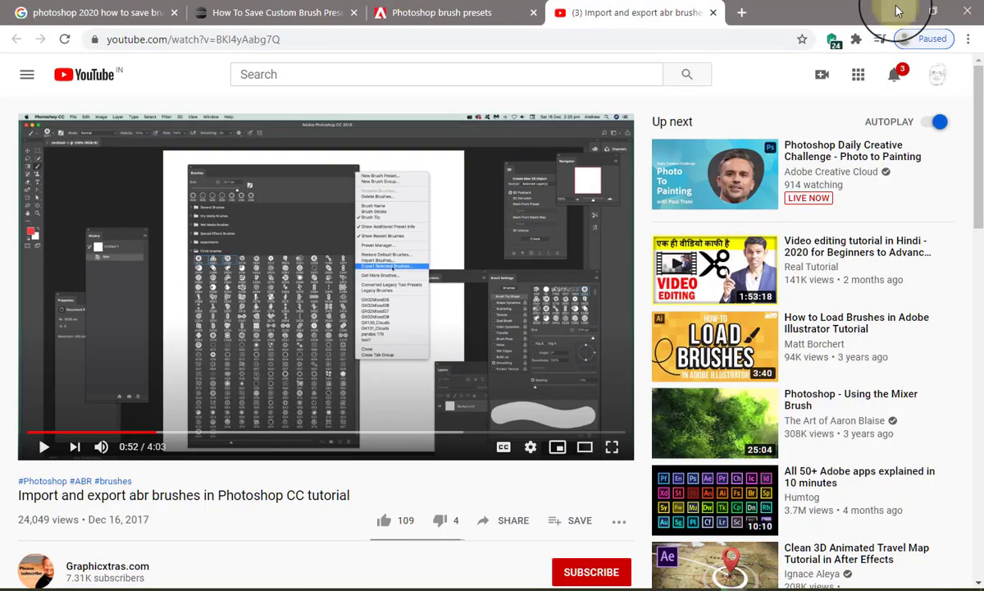
click(898, 11)
click(898, 10)
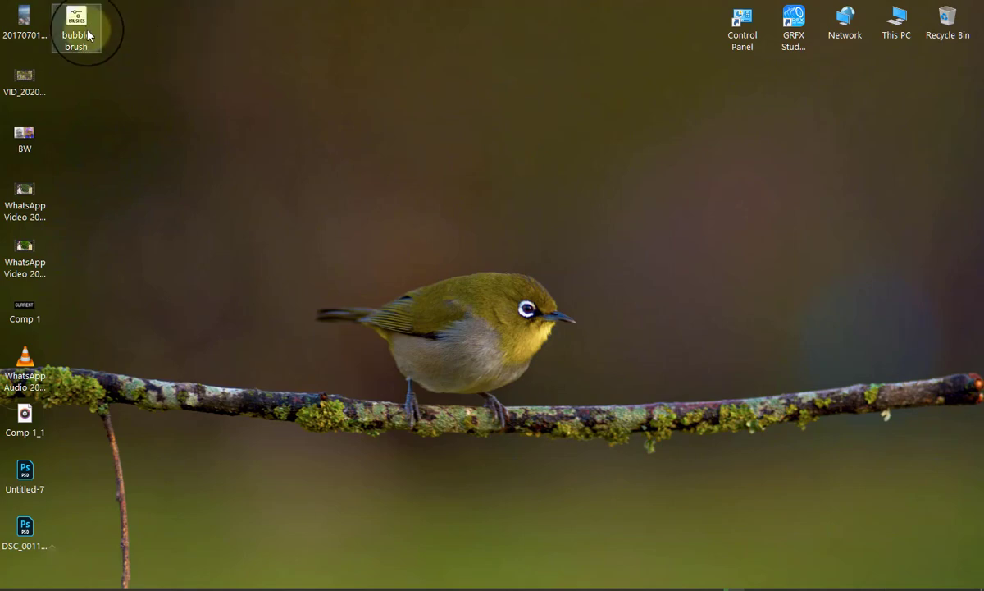
Restore Photoshop from the taskbar, showing the lychee photo and brush library.
click(491, 588)
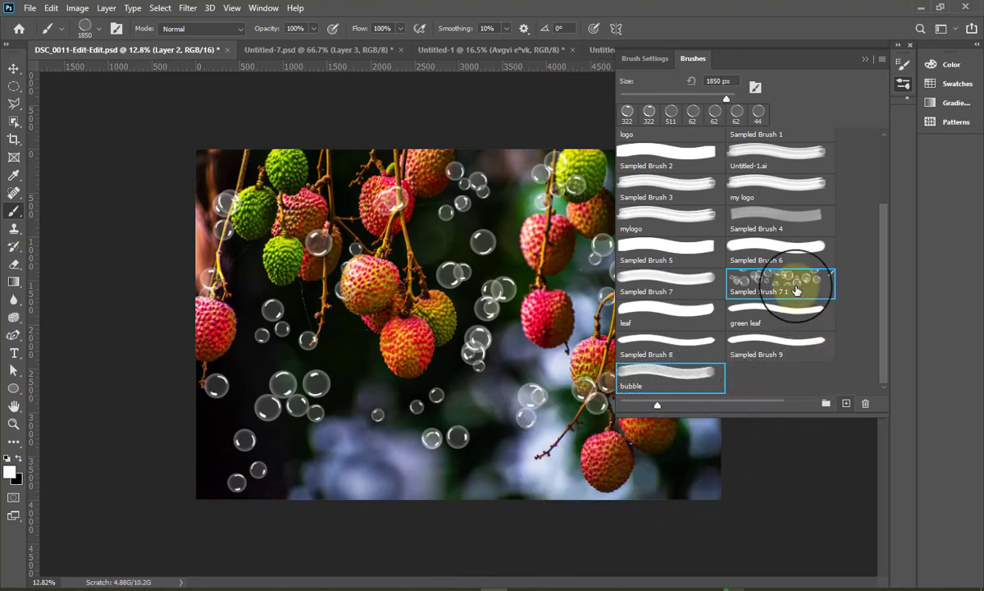
Delete the Sampled Brush 7 1 preset, try the Sampled and leaf presets, then minimise Photoshop.
mouse_move(795, 289)
mouse_down()
mouse_move(866, 385)
mouse_move(865, 402)
mouse_up()
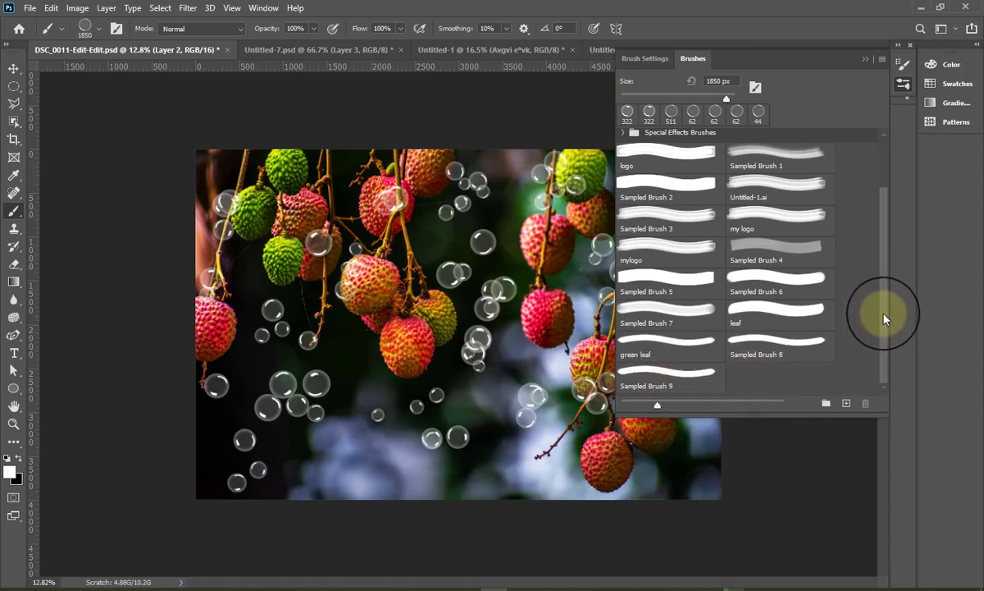
click(699, 375)
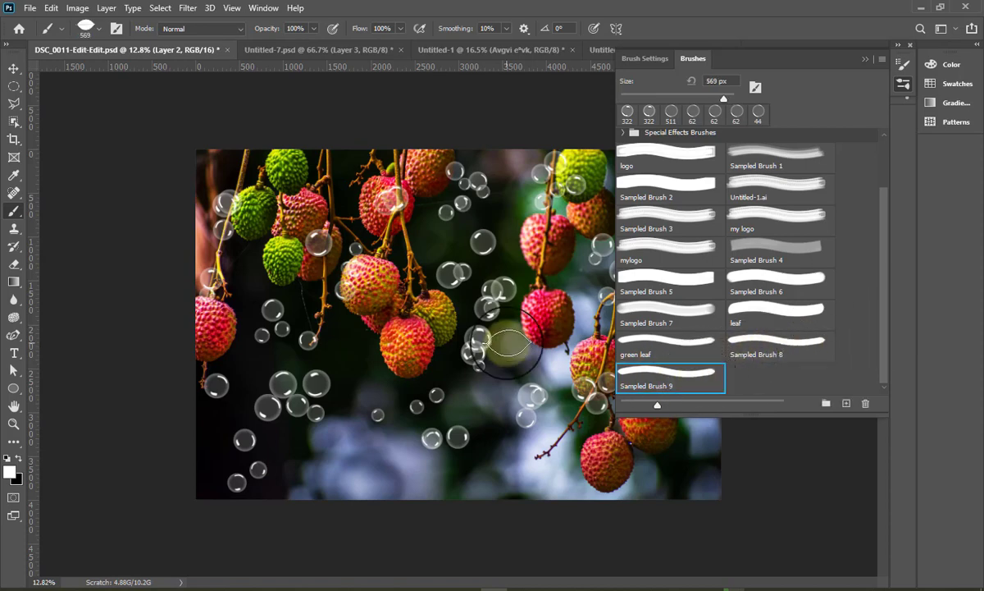
click(772, 354)
click(687, 345)
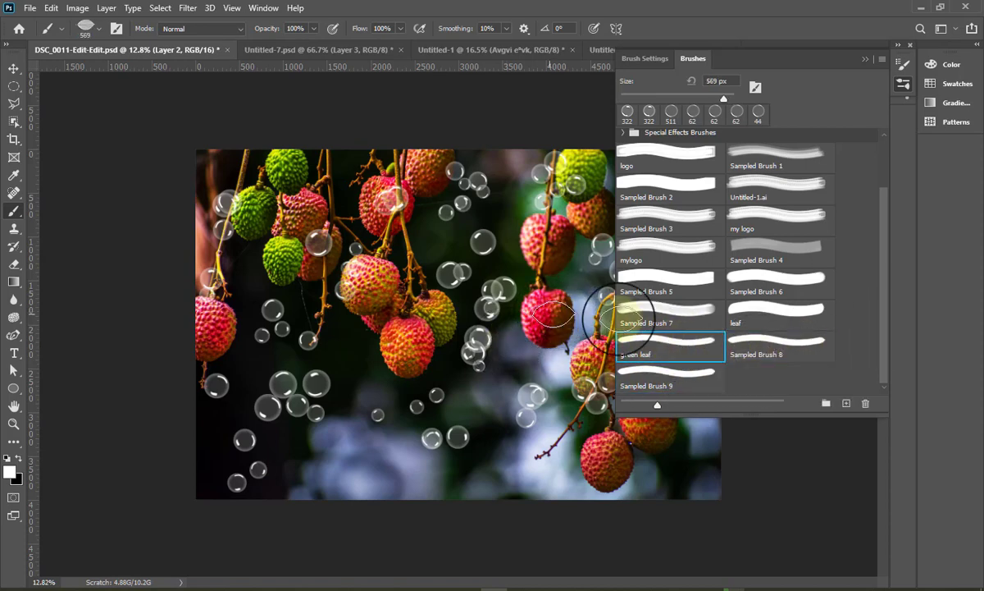
click(757, 317)
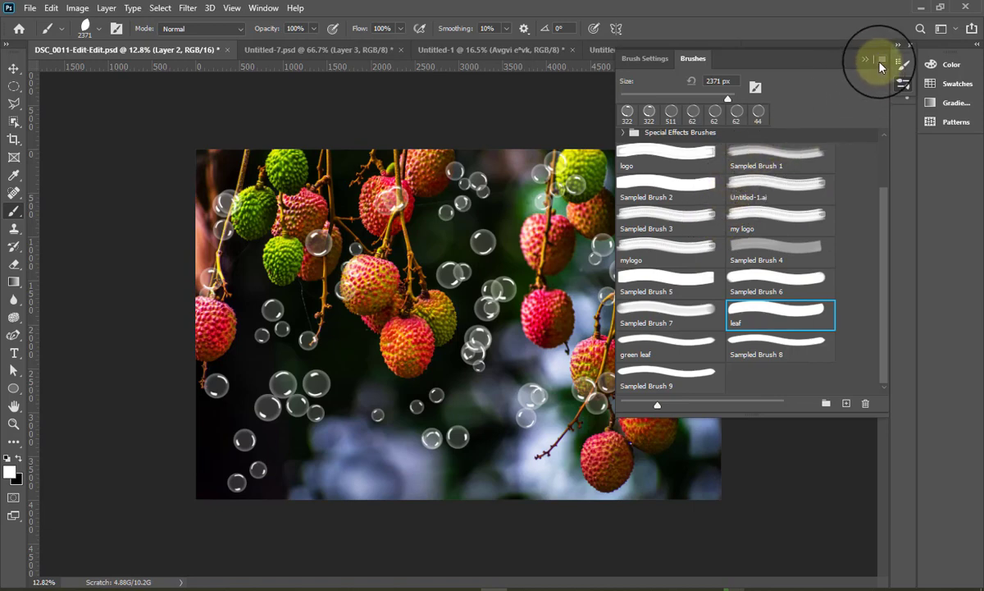
click(921, 11)
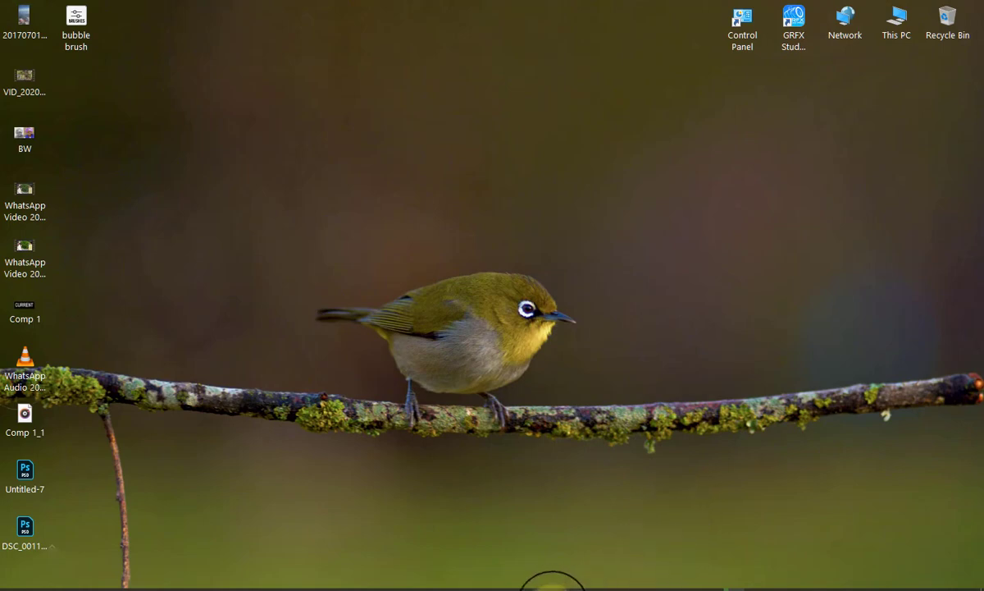
Open the desktop's bubble brush .abr file with Adobe Photoshop 2020.
click(492, 587)
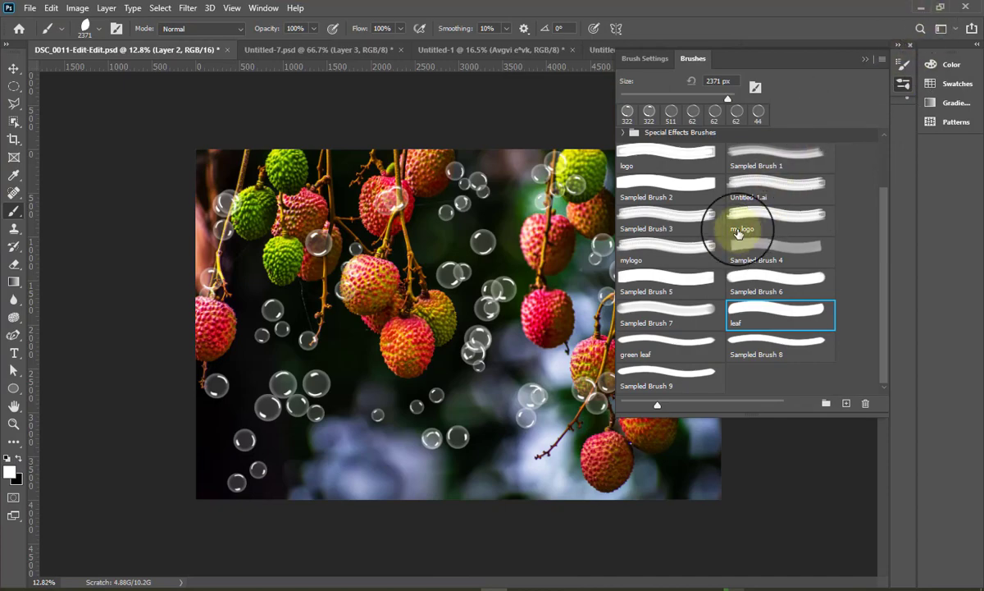
click(919, 8)
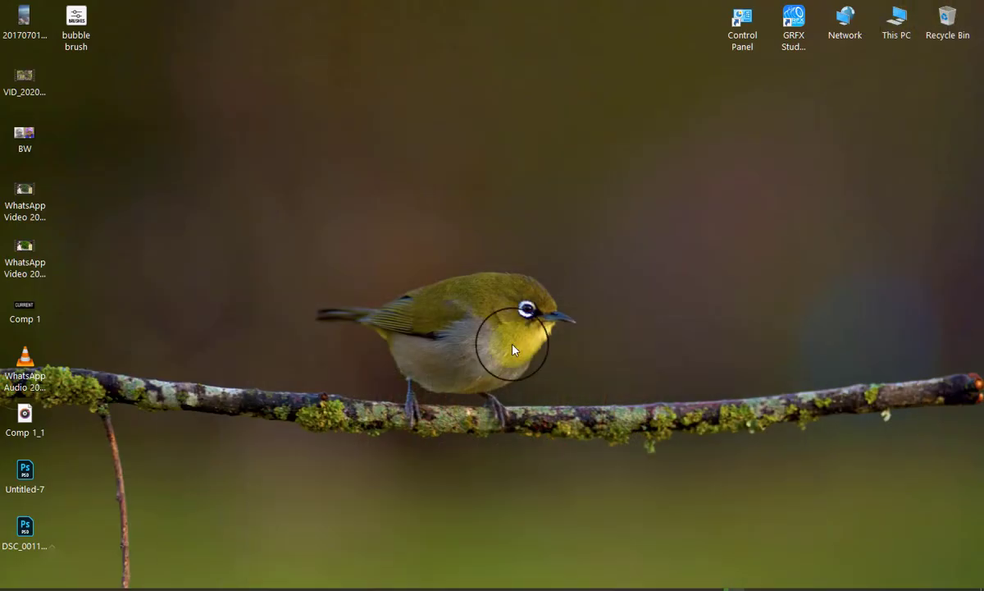
double_click(86, 27)
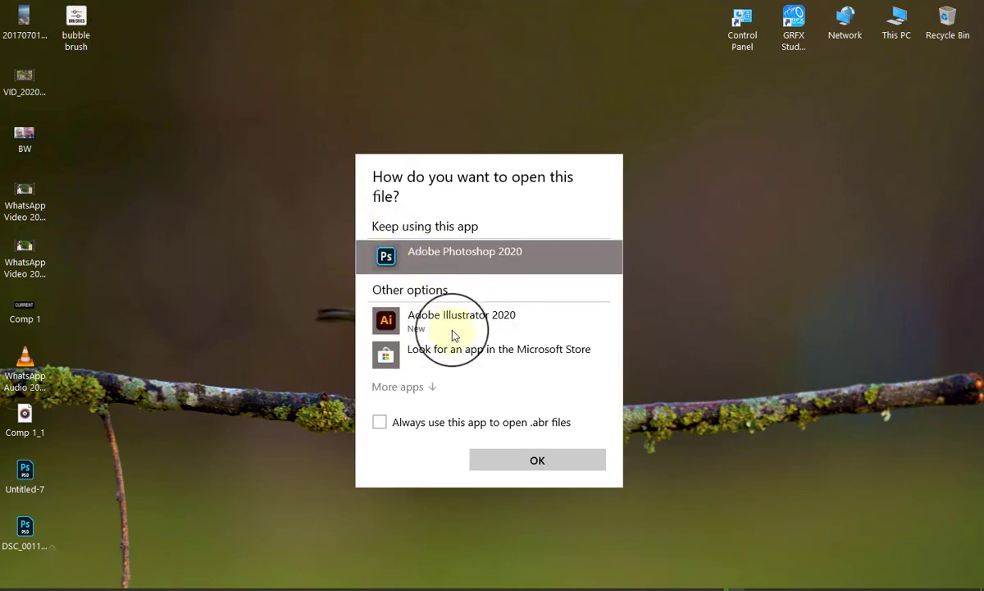
click(517, 455)
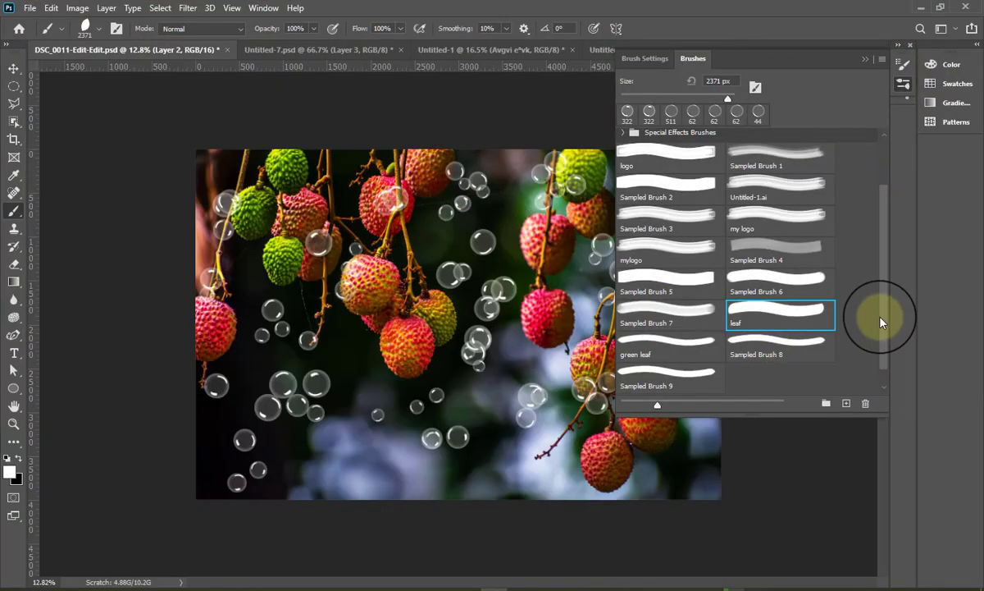
Expand the imported bubble brush folder and try the Sampled Brush 7 1 preset at about 61 px.
scroll(884, 318, down, 1)
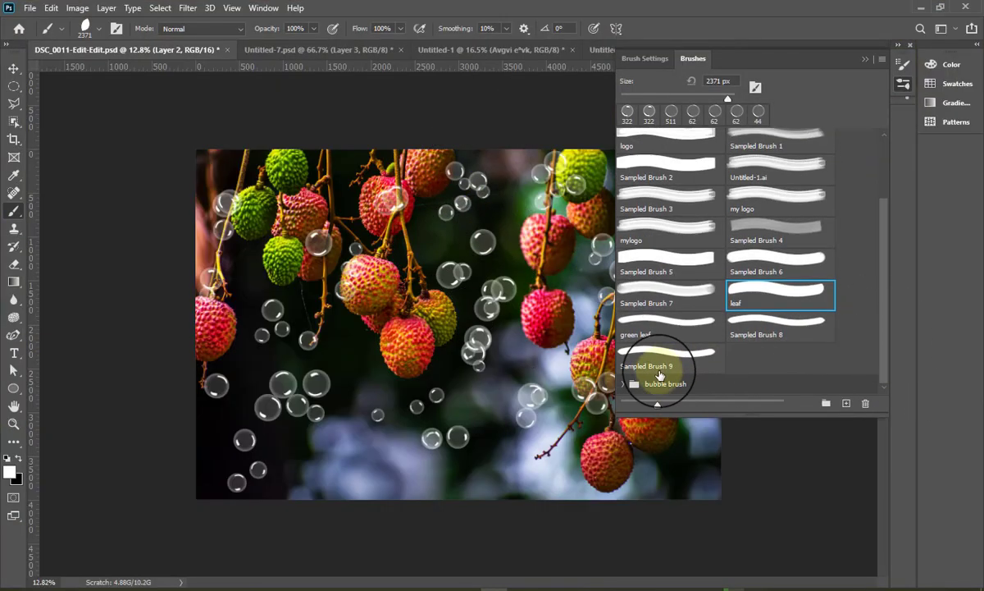
click(625, 384)
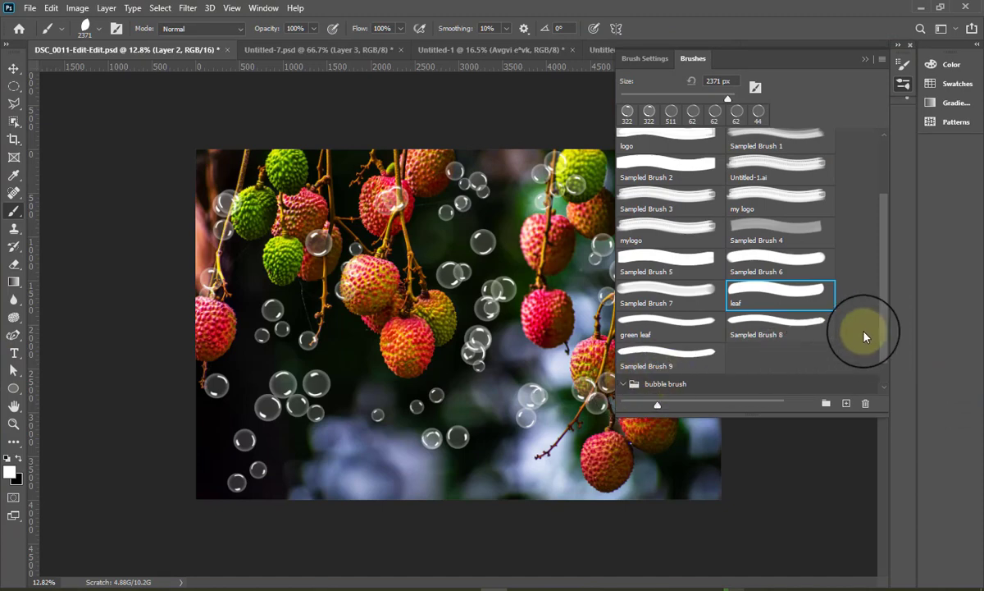
scroll(882, 316, down, 1)
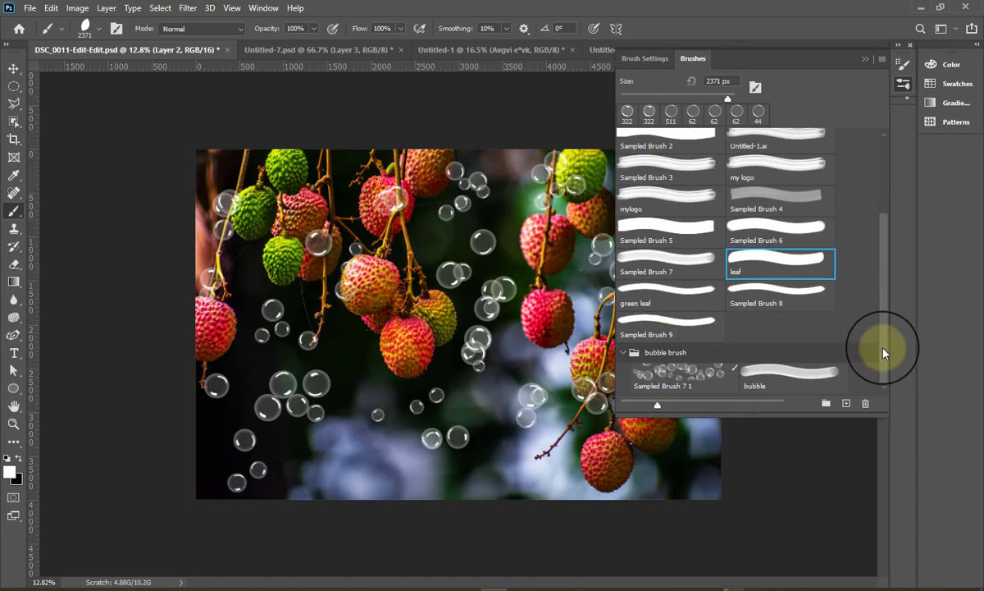
click(715, 376)
right_click(516, 359)
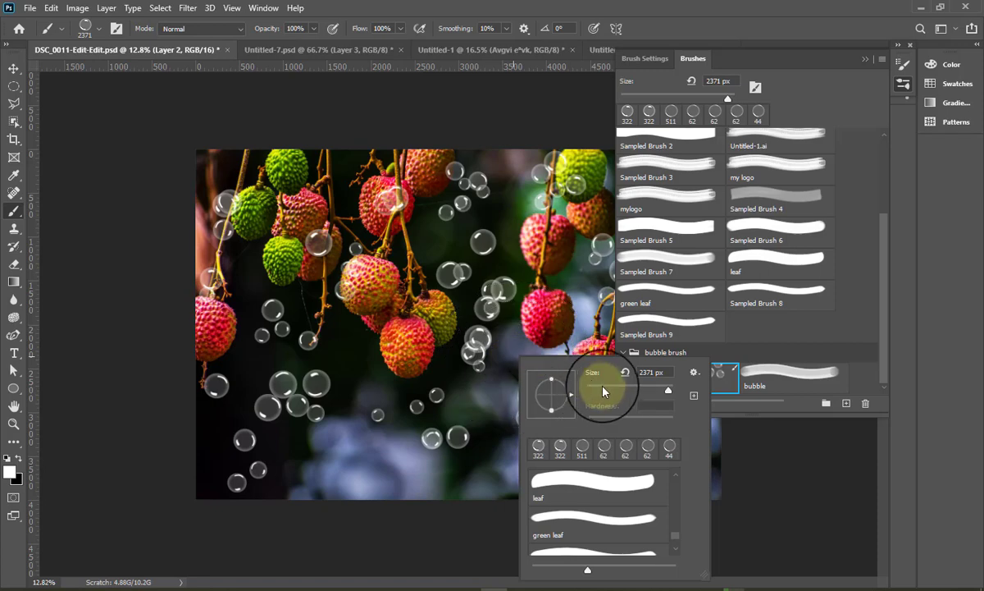
click(613, 389)
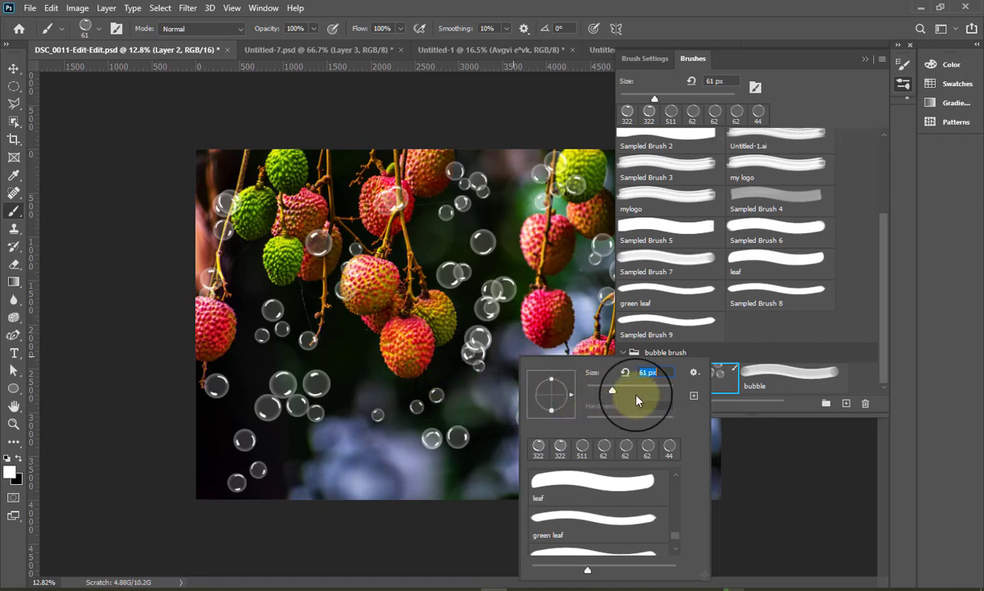
click(386, 377)
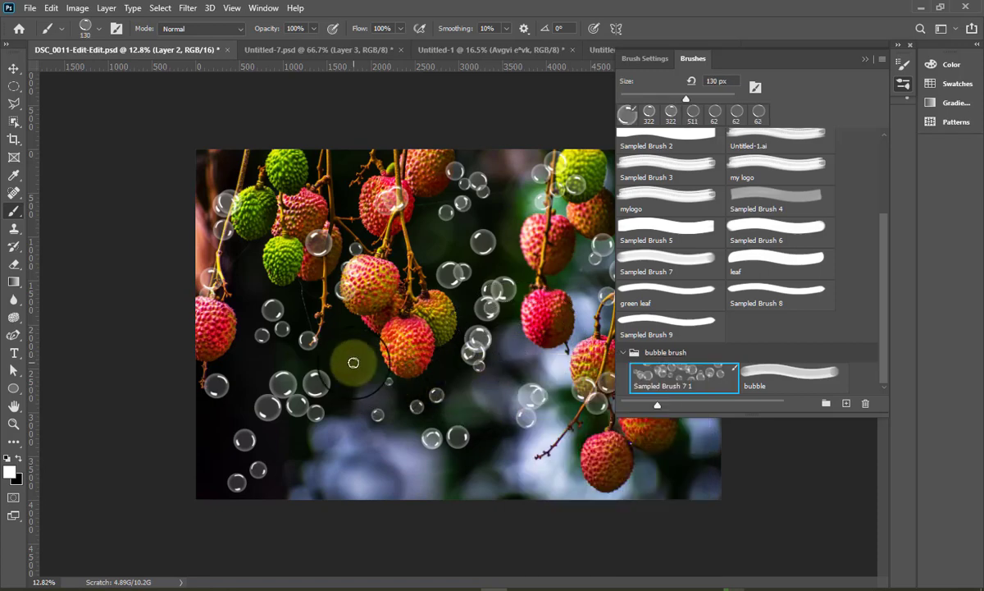
Paint extra bubbles over the photo's lower middle with the bubble preset at 275 px.
click(786, 379)
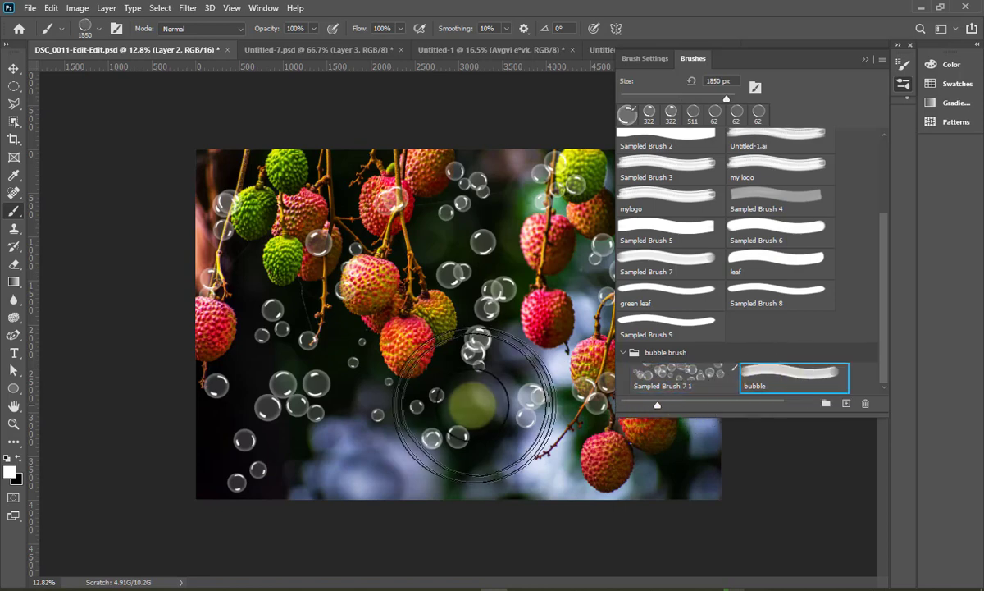
right_click(440, 417)
text(275)
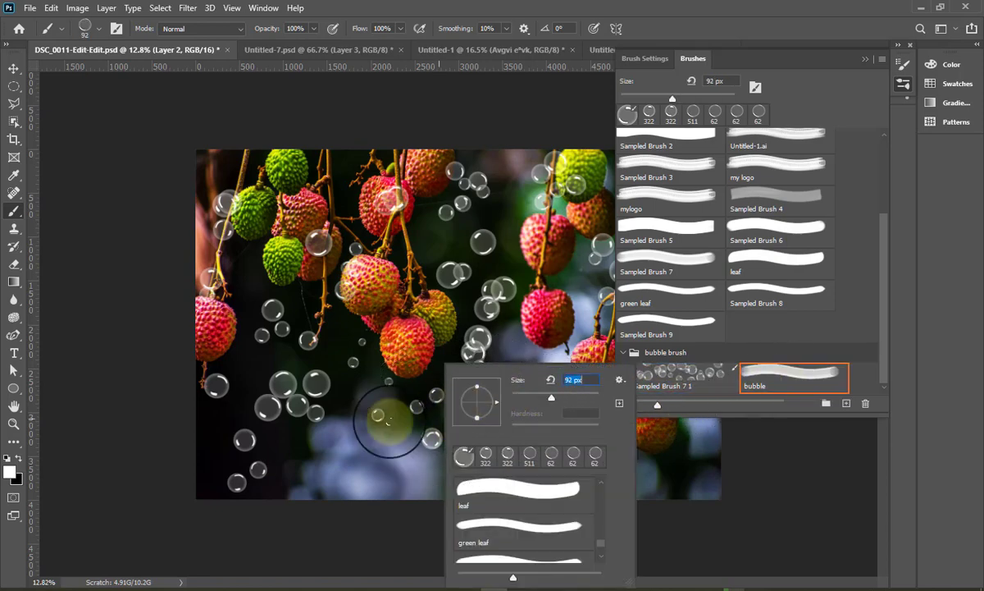
key(Return)
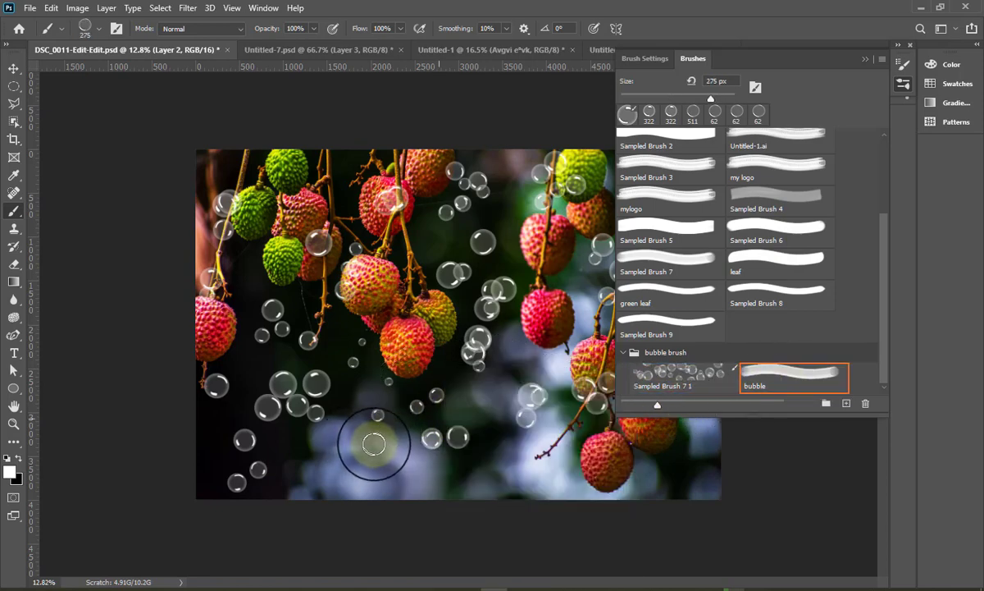
drag(373, 440, 436, 375)
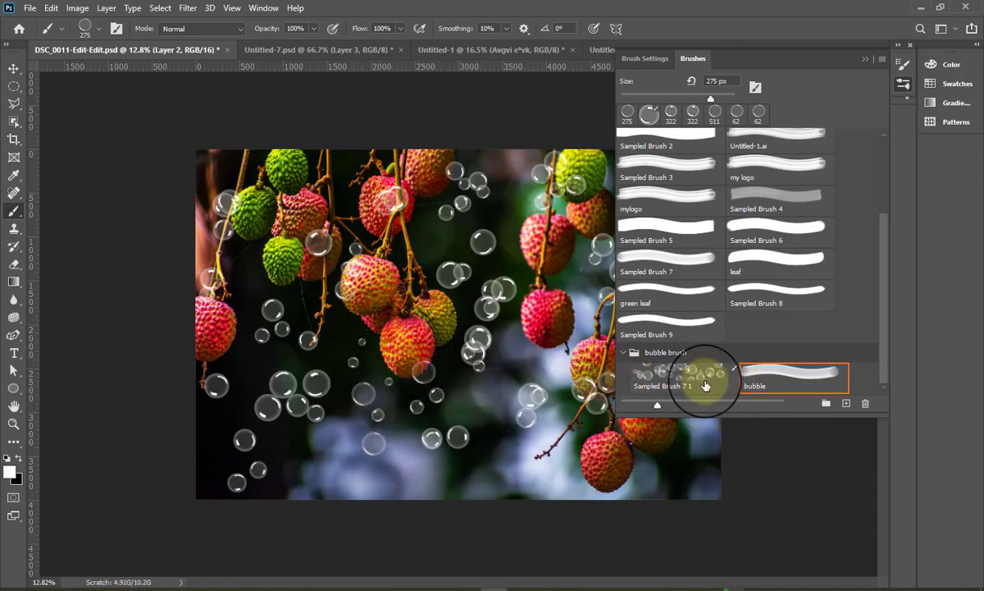
click(668, 353)
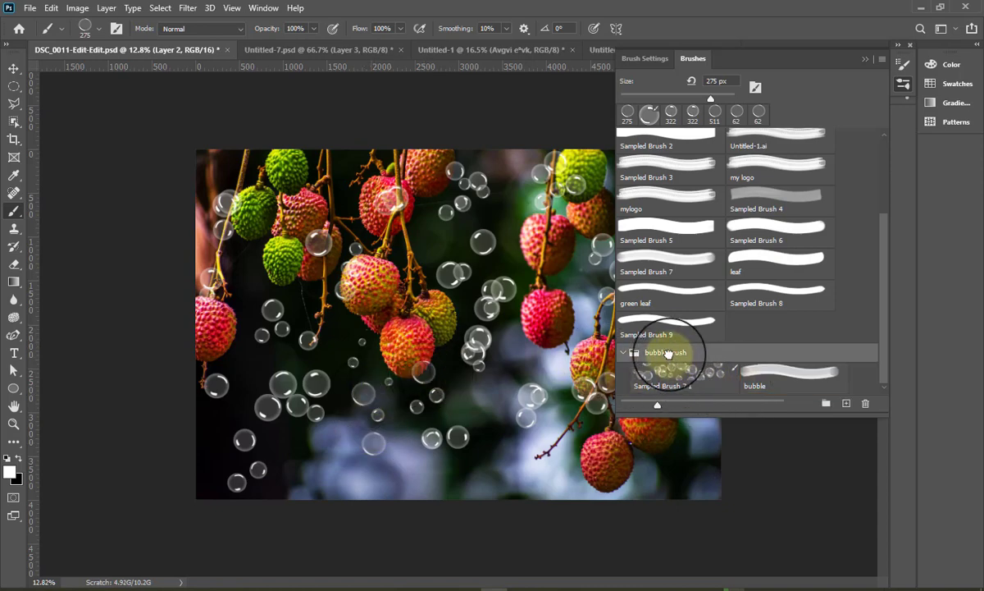
Delete the bubble brush group, then re-import it from bubble brush.abr on the Desktop.
click(865, 404)
click(435, 228)
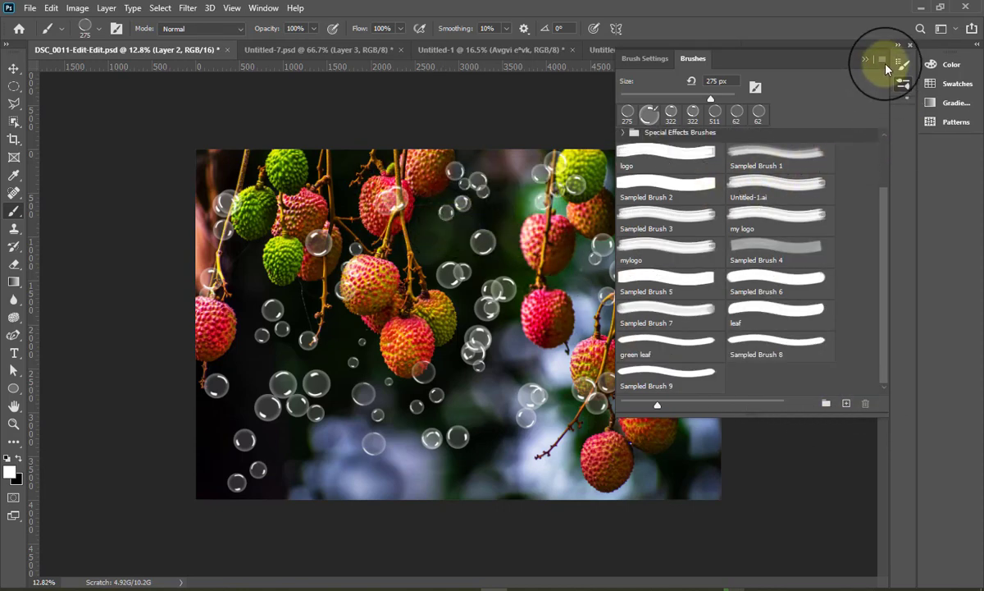
click(882, 60)
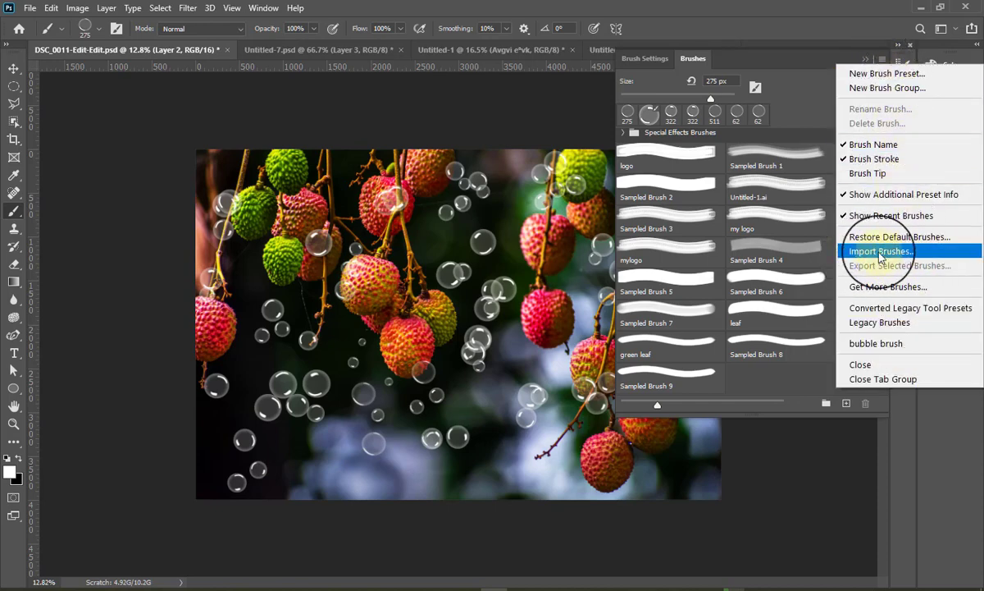
click(880, 253)
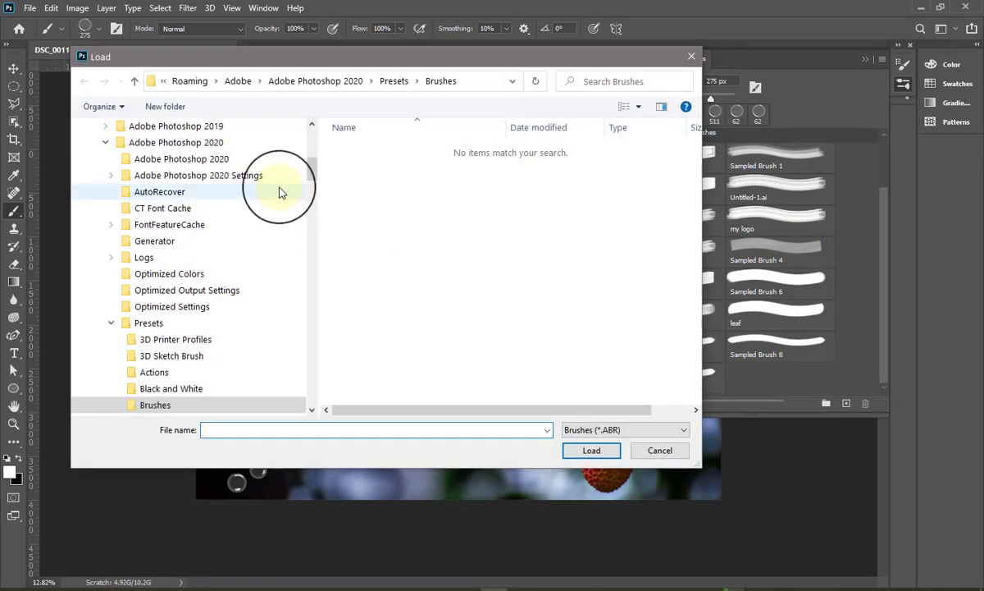
drag(313, 172, 301, 135)
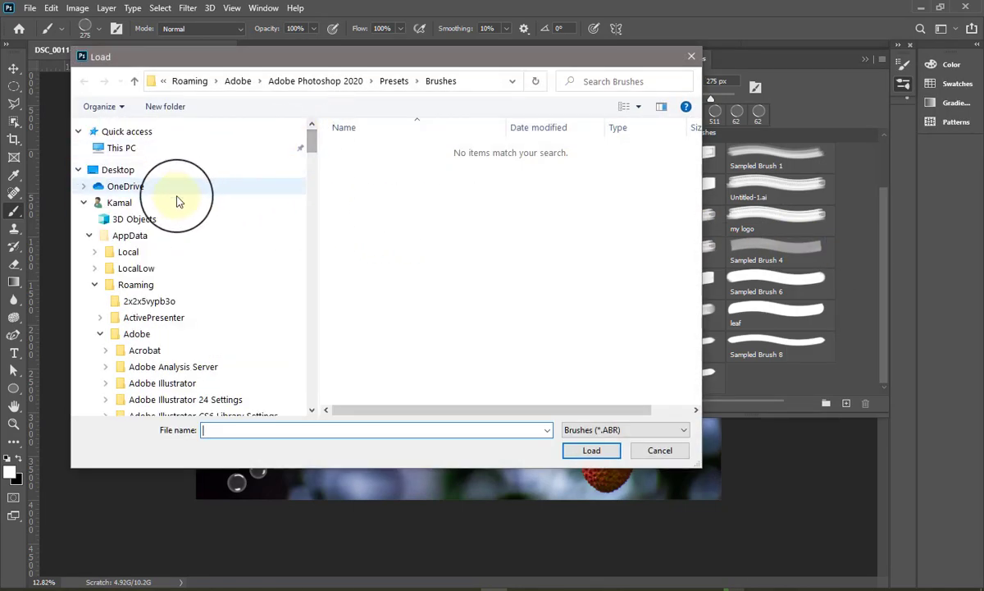
click(115, 170)
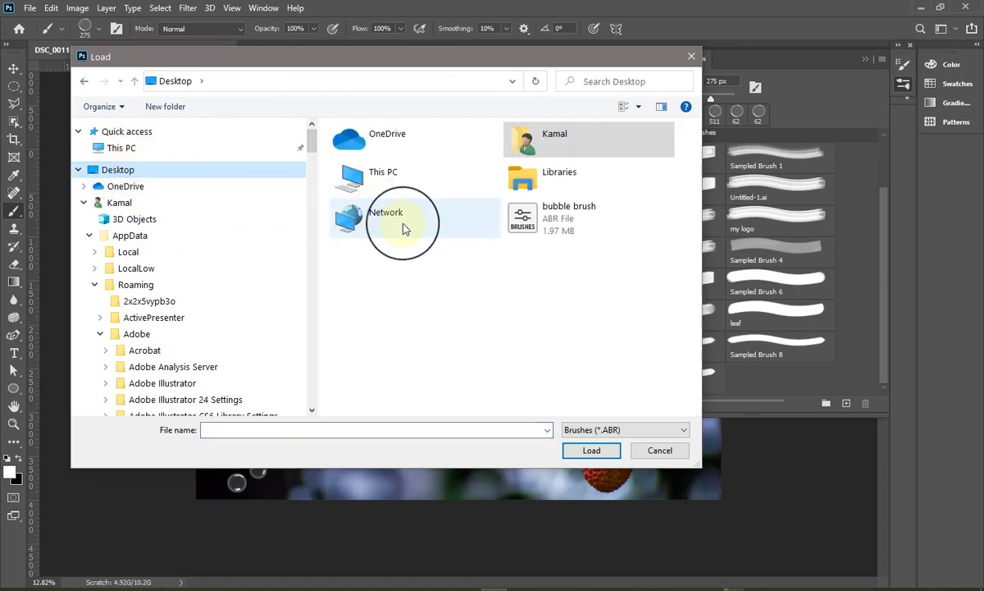
click(532, 232)
click(591, 450)
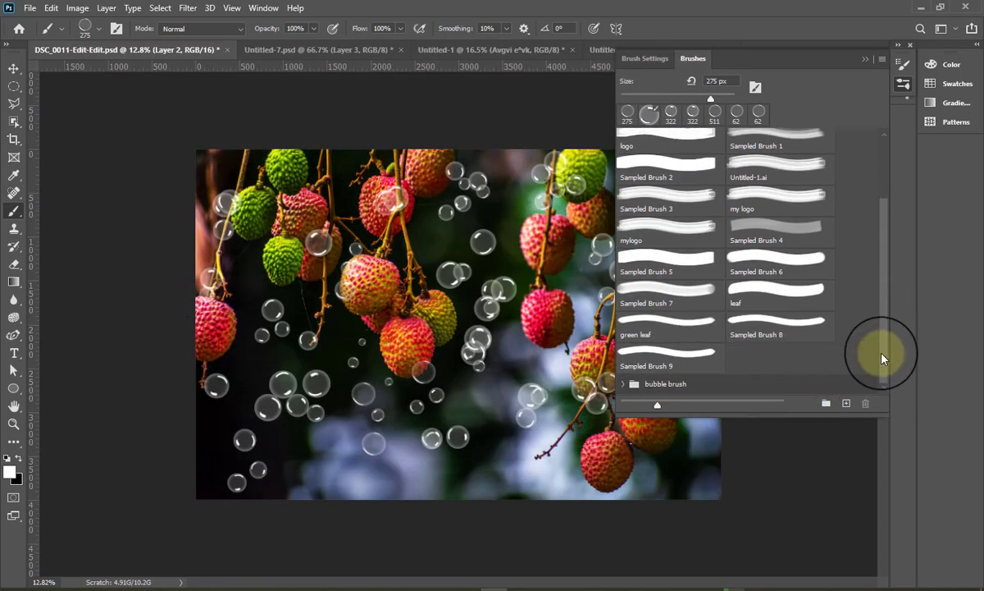
key(F5)
Minimise Photoshop and clear the desktop selection, leaving the bubble brush file visible.
click(923, 8)
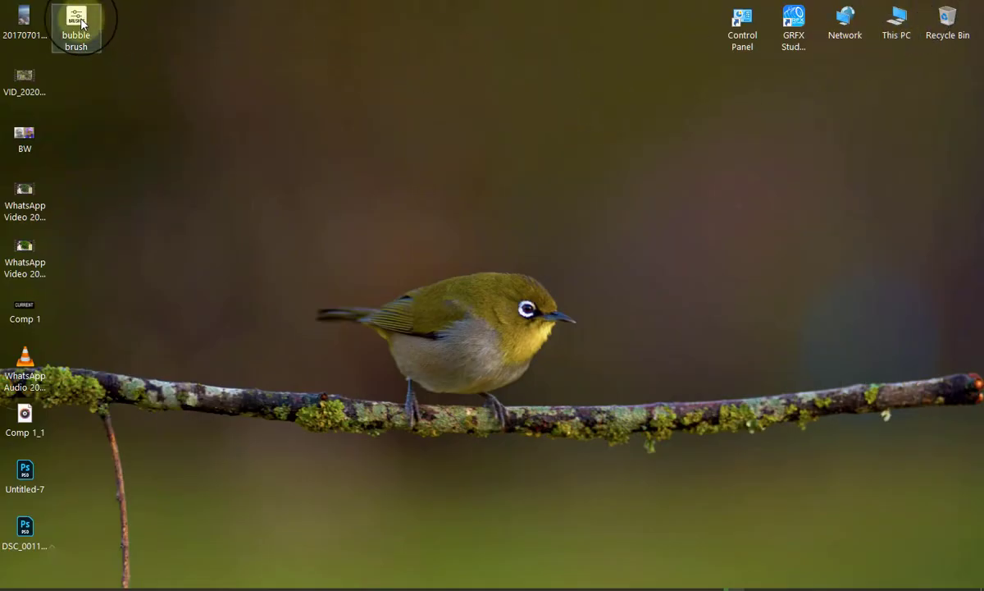
click(562, 354)
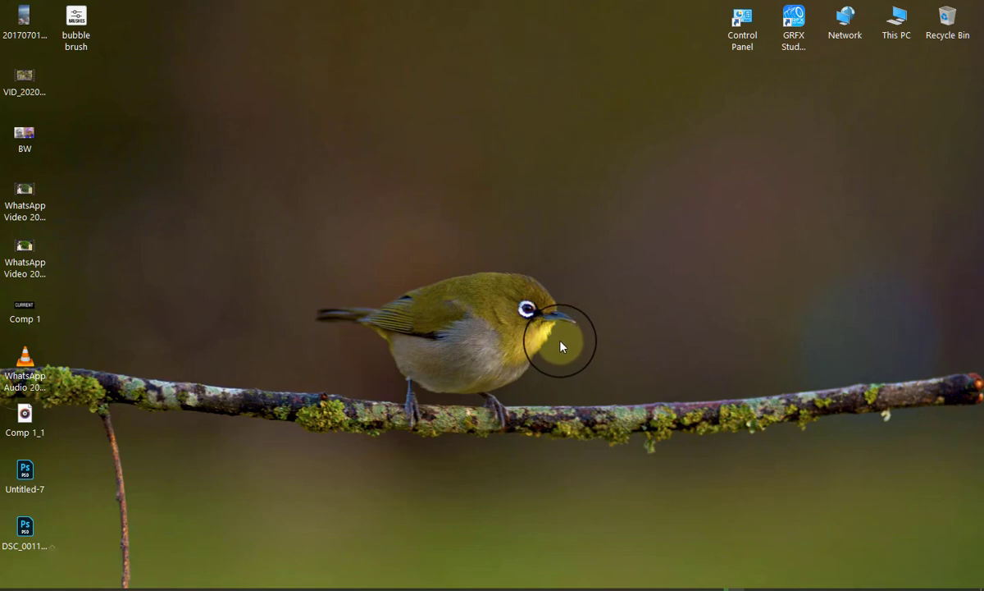
Delete the bubble brush group from the library again and begin quitting Photoshop.
click(501, 586)
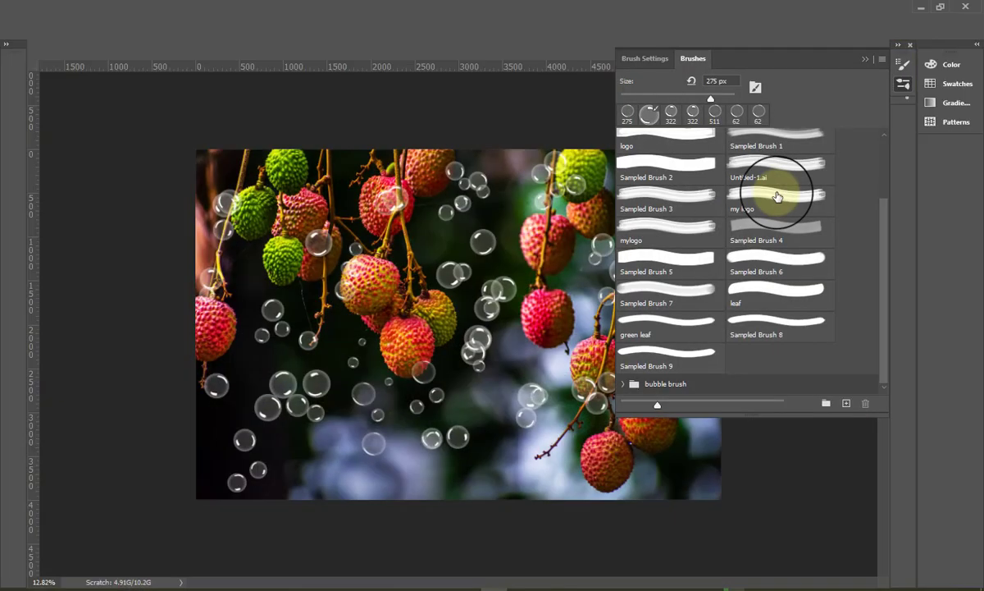
click(673, 384)
click(865, 404)
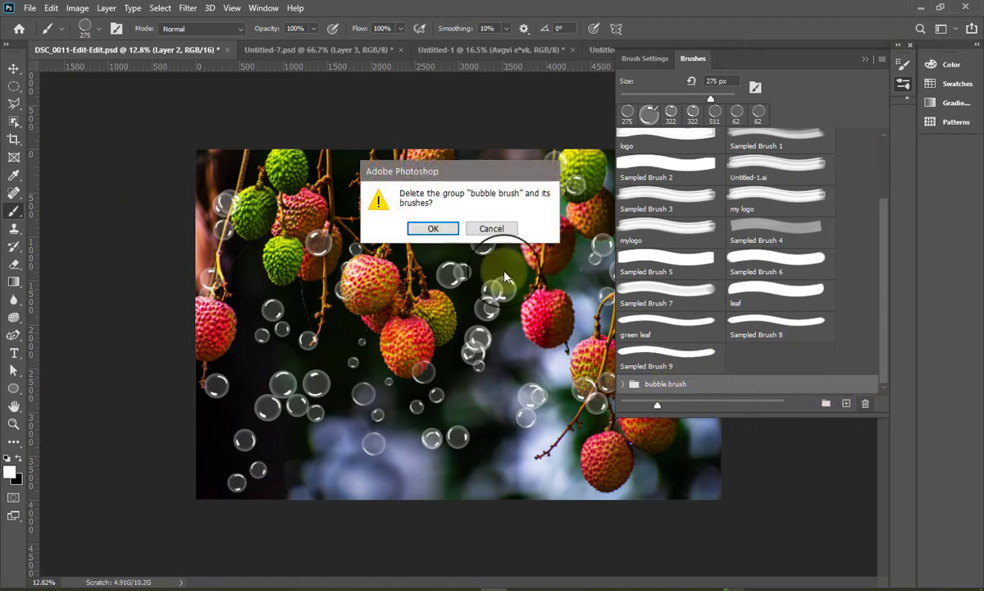
click(439, 227)
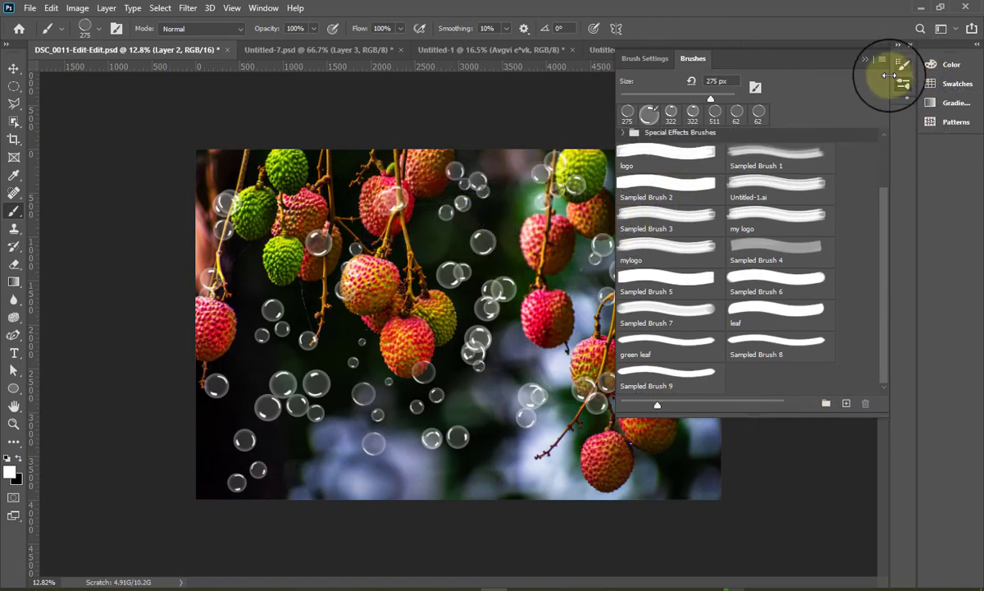
key(ctrl+shift+Tab)
Close all documents without saving, then relaunch Photoshop by opening the bubble brush file.
click(965, 7)
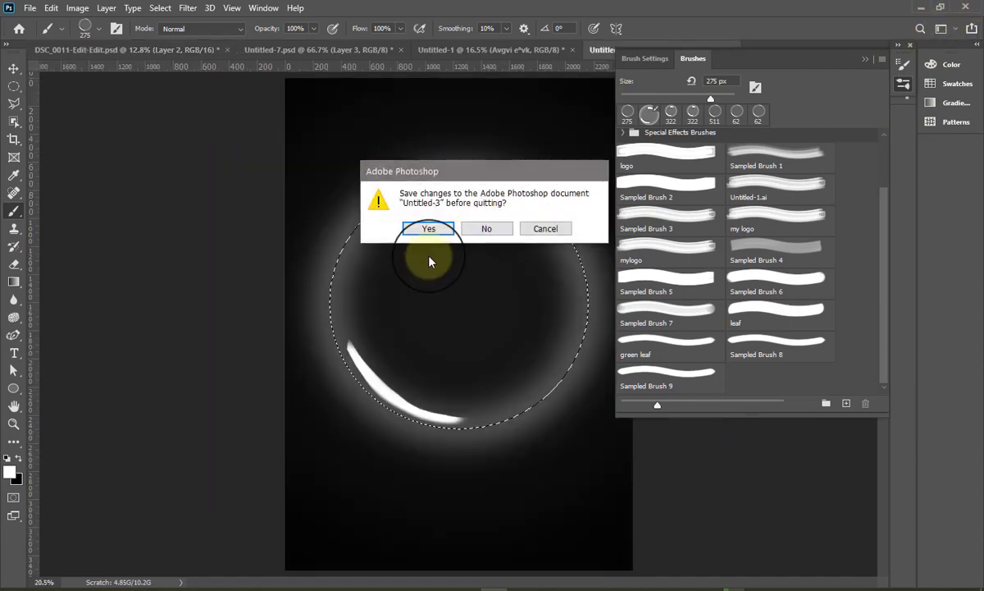
click(490, 230)
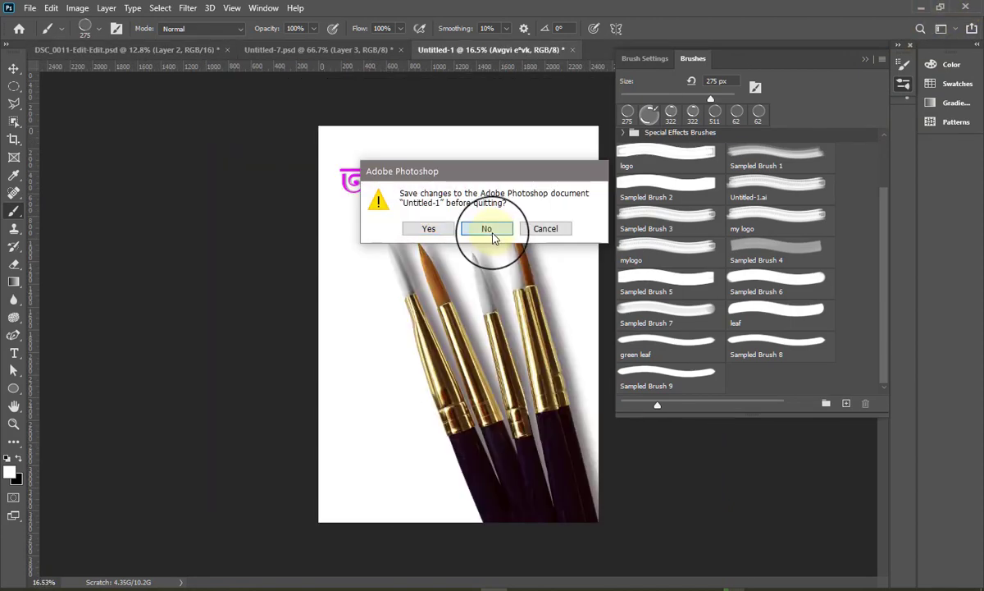
click(491, 230)
click(491, 230)
click(490, 230)
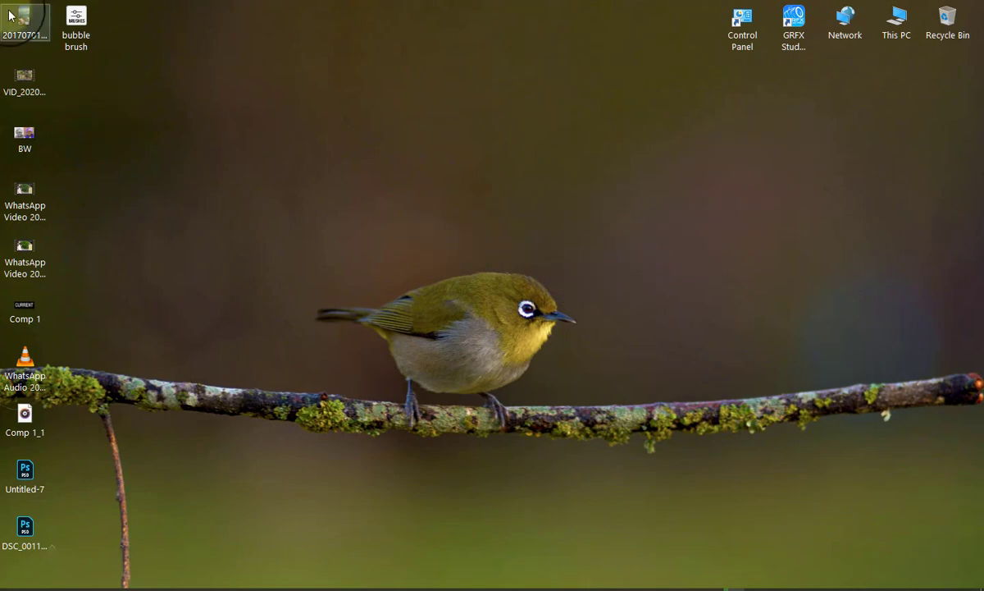
double_click(82, 18)
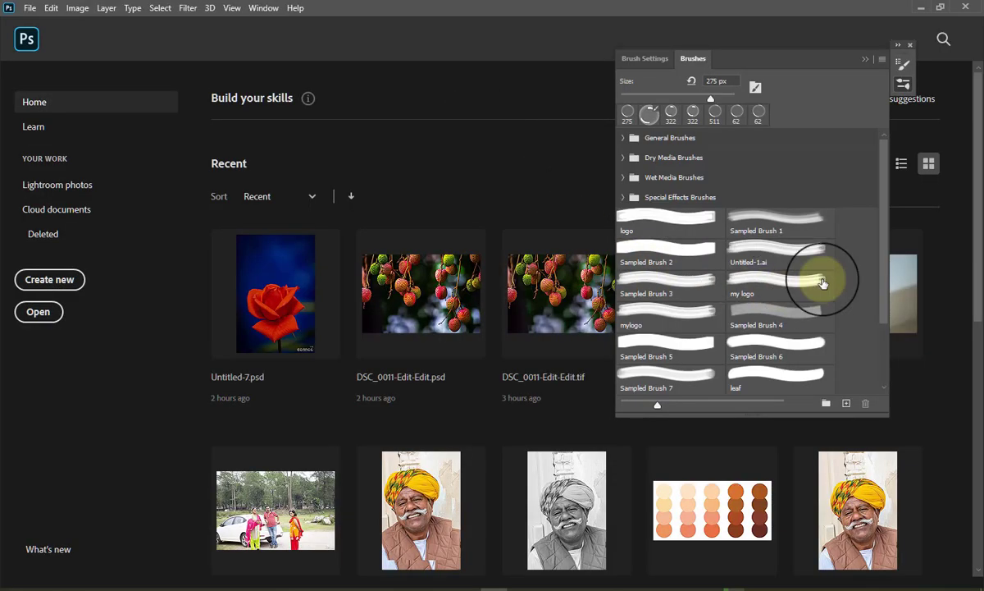
Expand the reimported bubble brush group in the Brushes panel and select the bubble brush preset.
drag(885, 259, 790, 369)
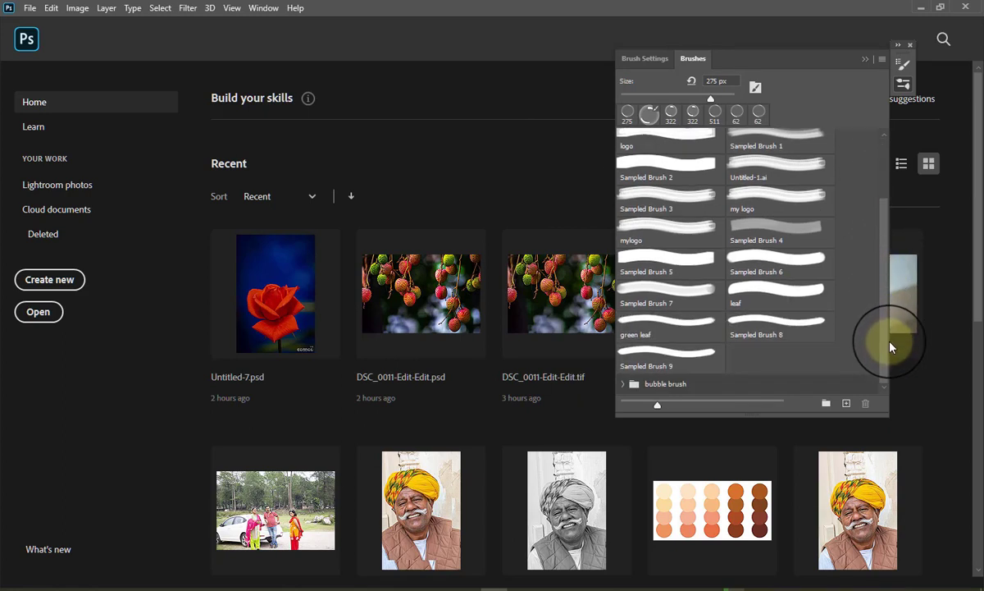
click(623, 383)
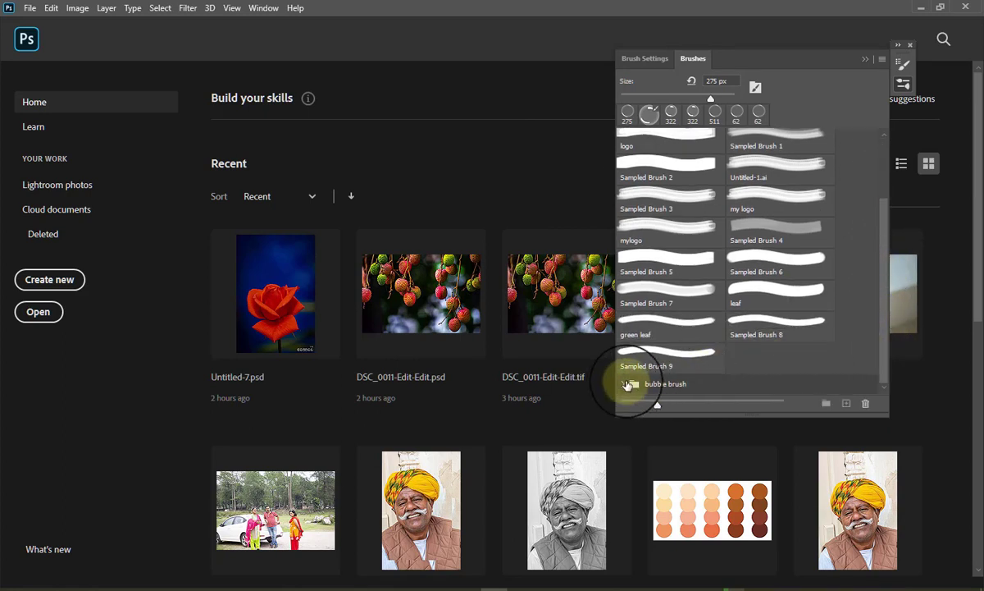
scroll(878, 312, down, 1)
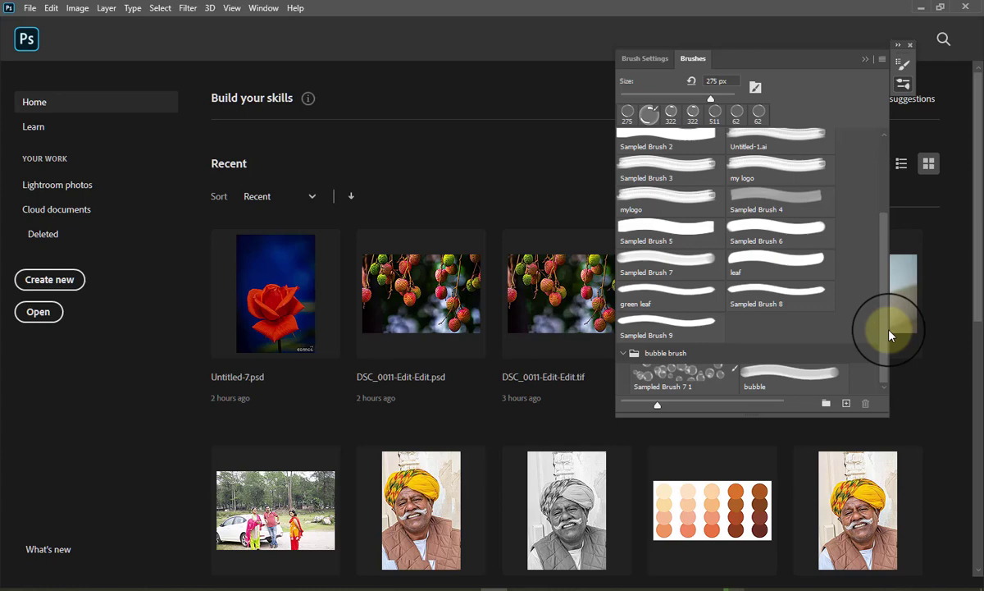
click(730, 373)
click(763, 376)
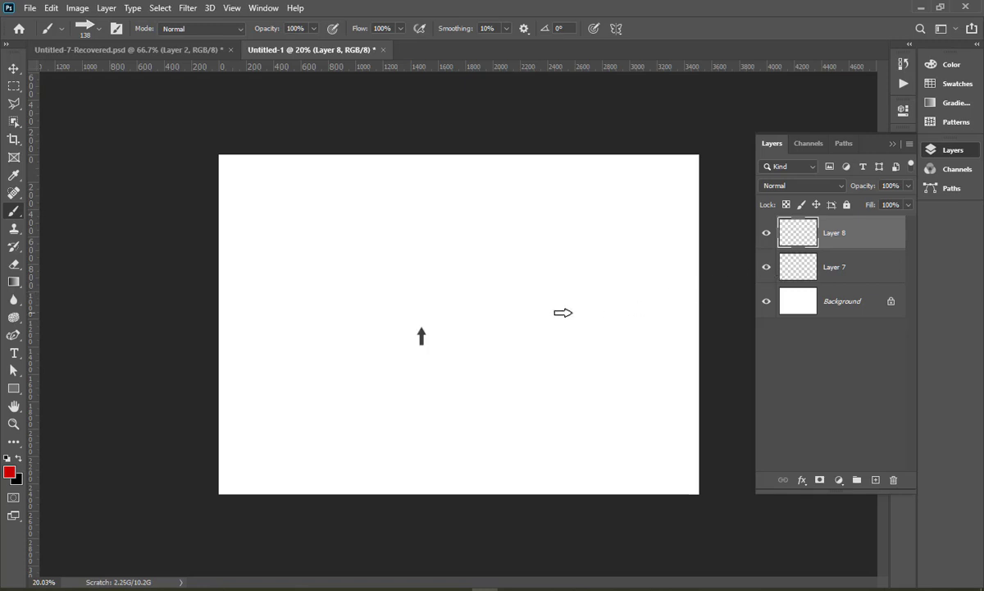
Define the arrow drawing on Layer 7 as a new brush preset, Sampled Brush 13.
click(861, 267)
click(51, 9)
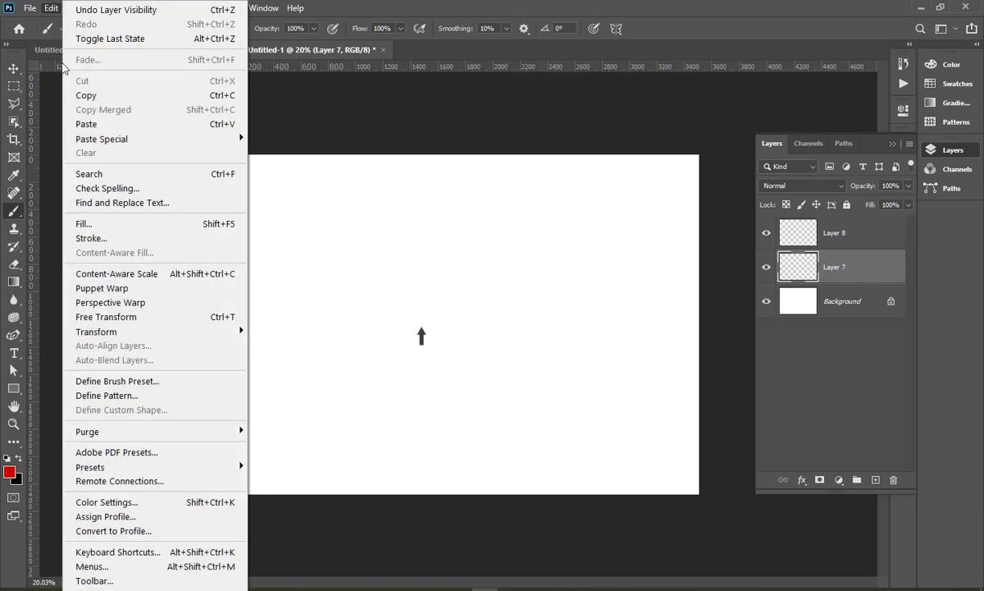
click(138, 381)
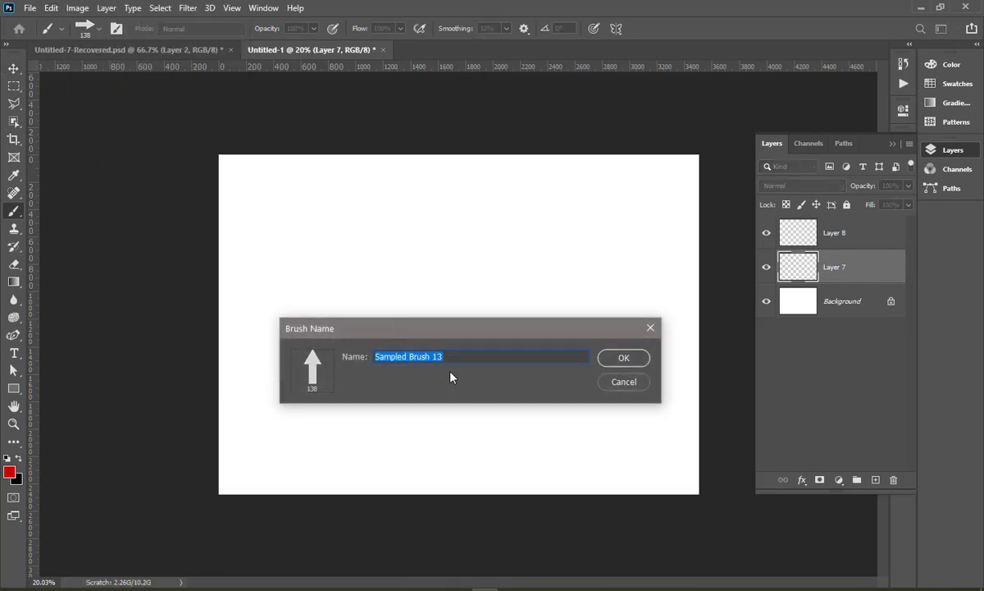
click(624, 382)
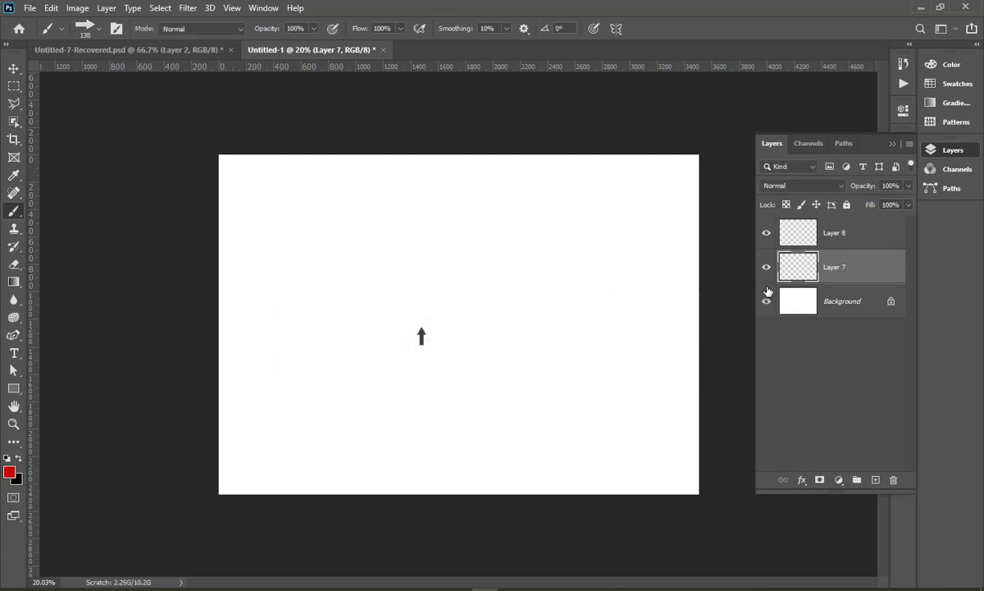
Hide Layer 7, then paint and undo a red test stroke on Layer 8.
click(767, 269)
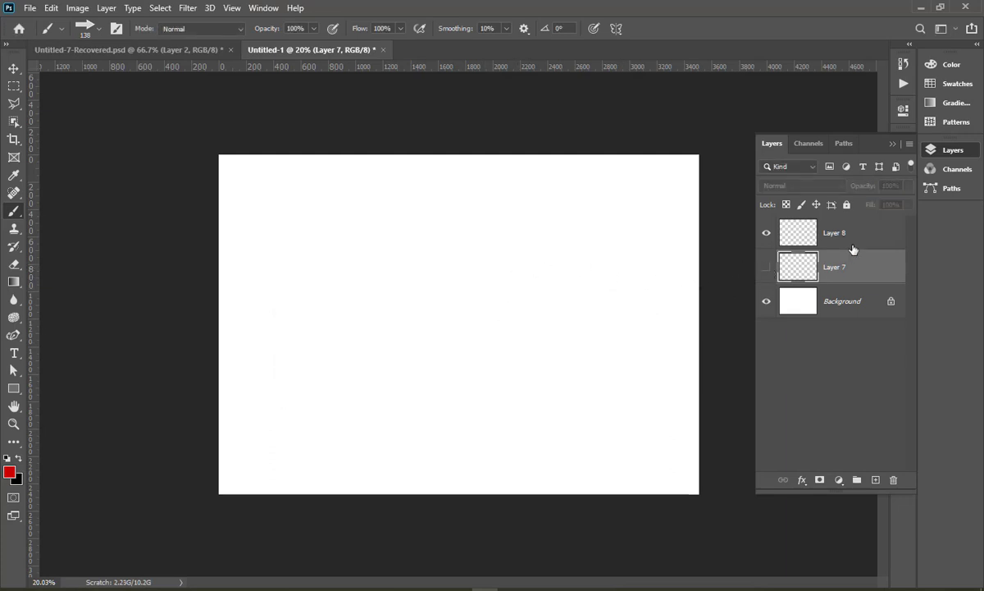
click(799, 233)
drag(252, 229, 457, 216)
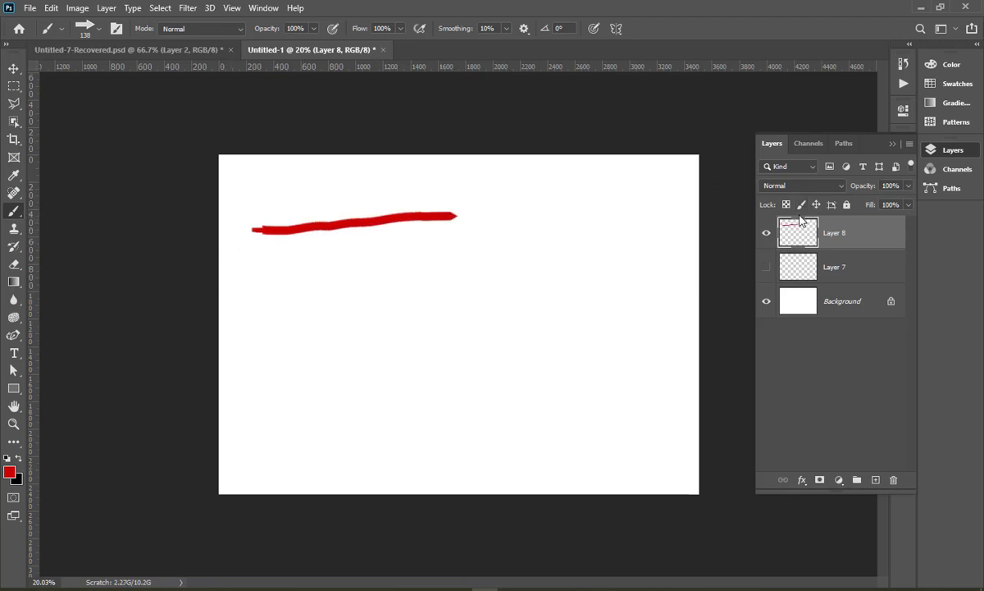
key(ctrl+z)
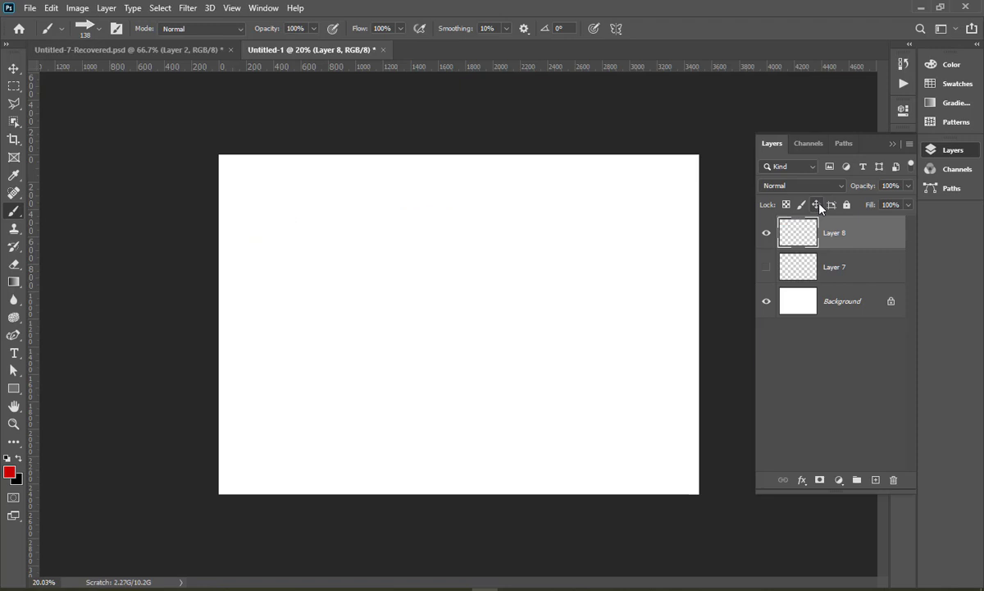
click(264, 8)
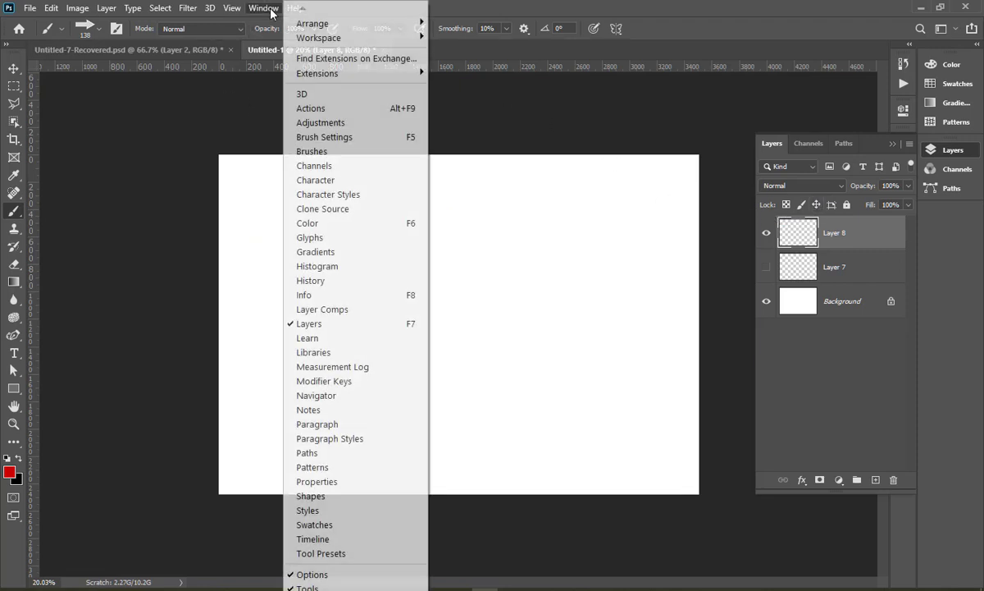
Increase the arrow brush tip spacing and paint a row of spaced red arrows.
click(324, 136)
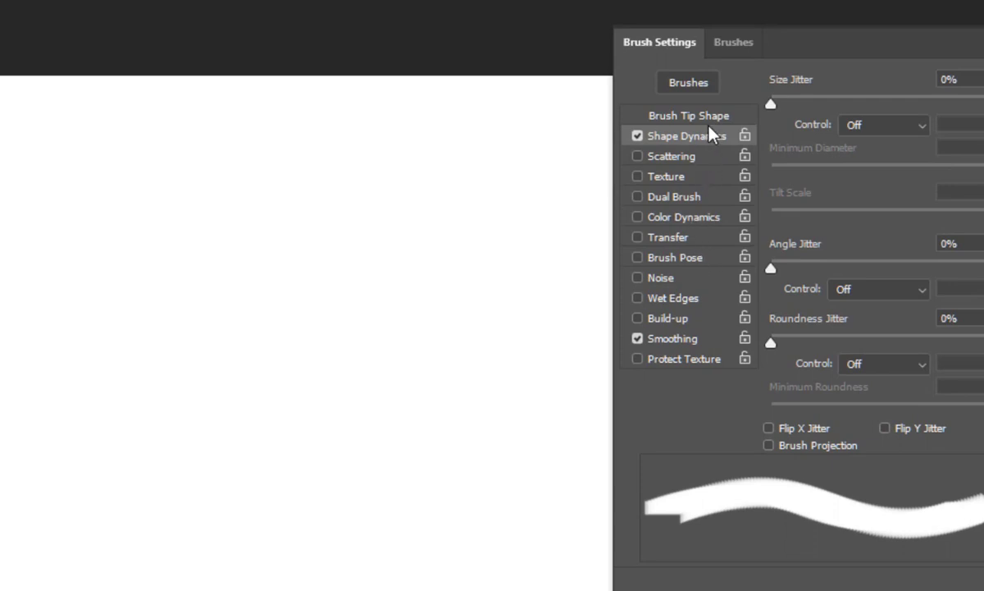
click(659, 114)
drag(791, 405, 933, 404)
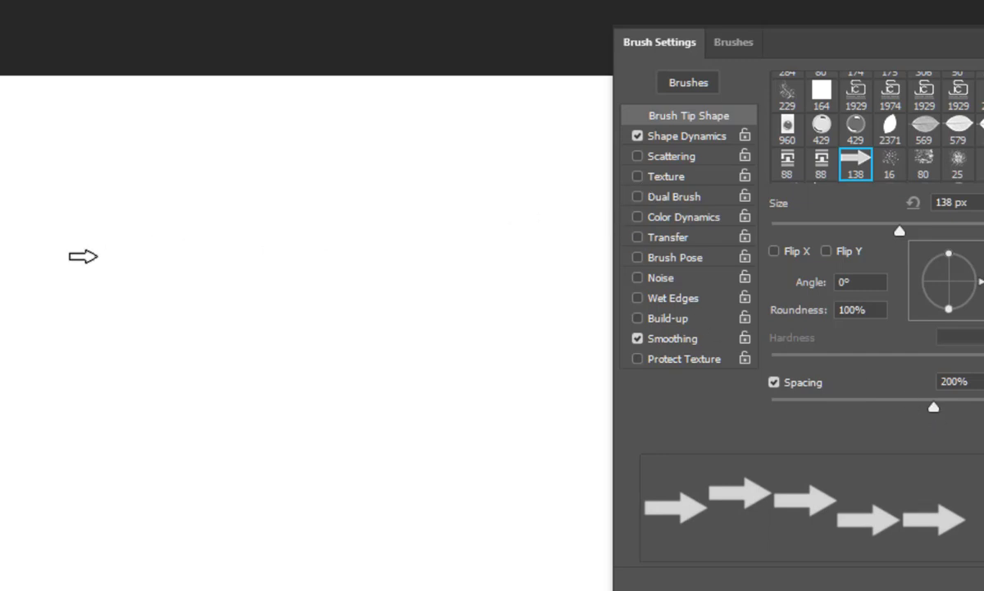
drag(69, 239, 321, 212)
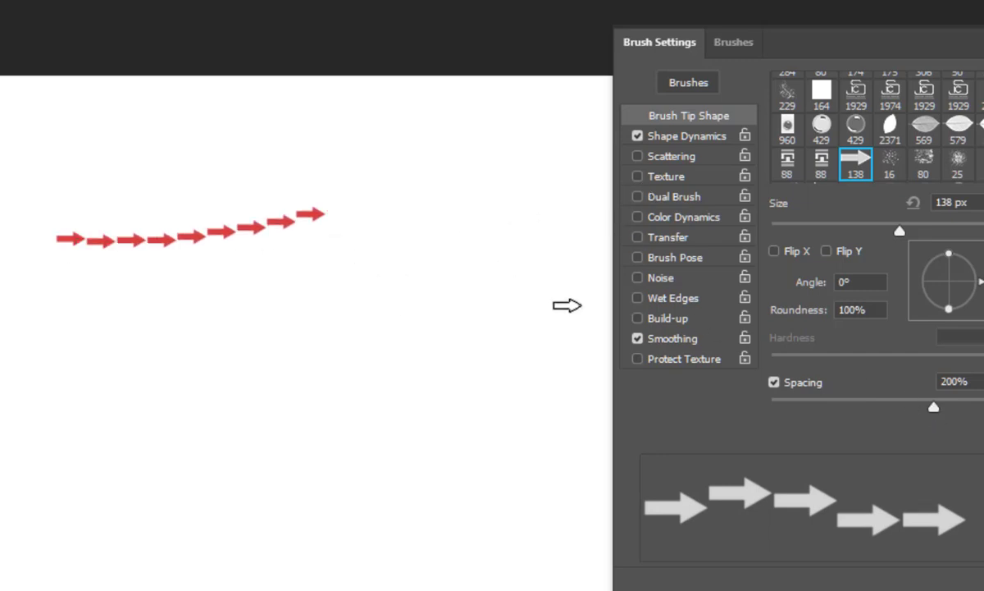
Widen the spacing to 376%, paint a second arrow row, then hide Layer 8.
drag(933, 408, 953, 408)
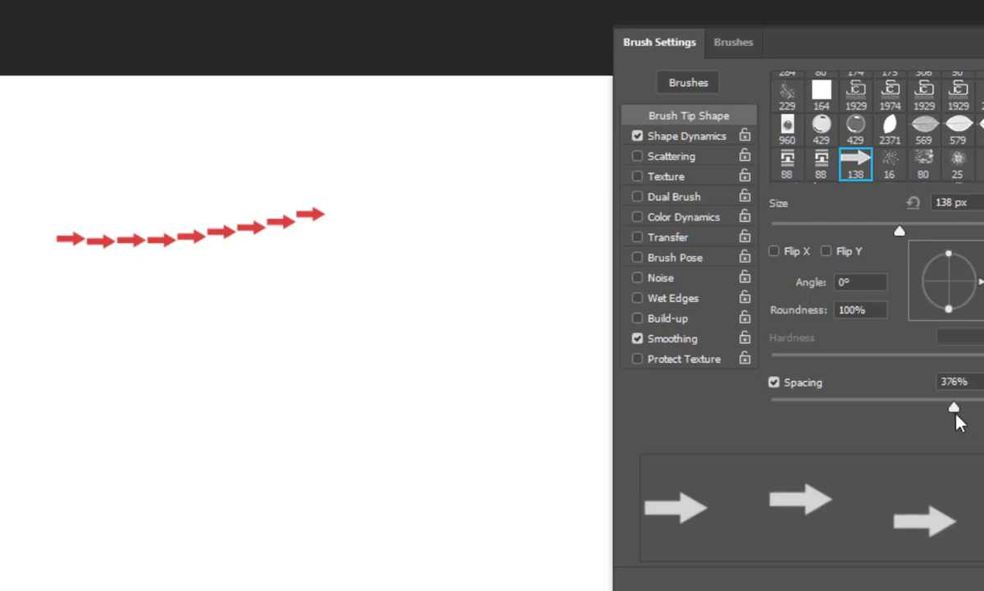
drag(39, 334, 429, 271)
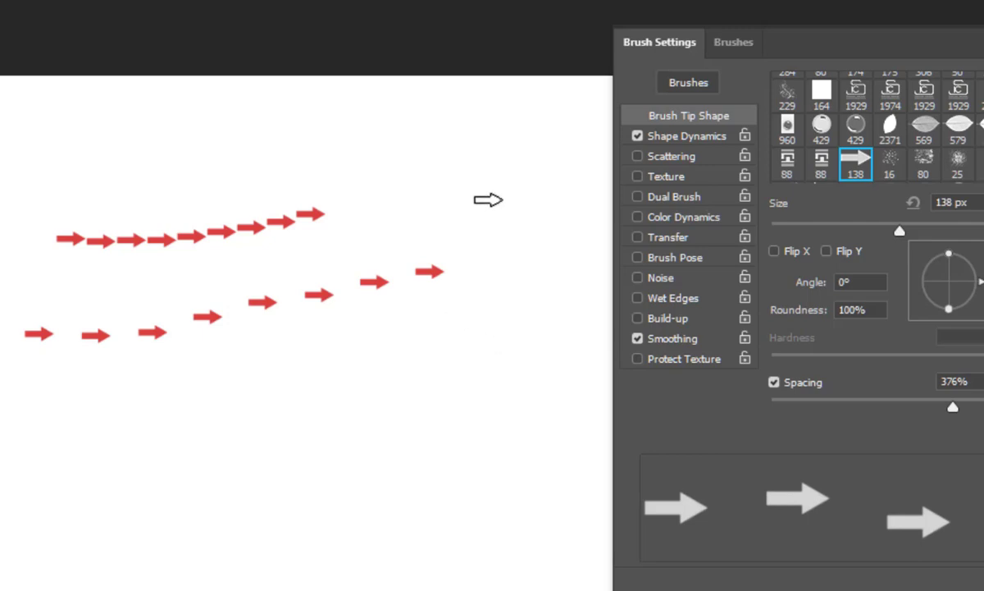
key(F5)
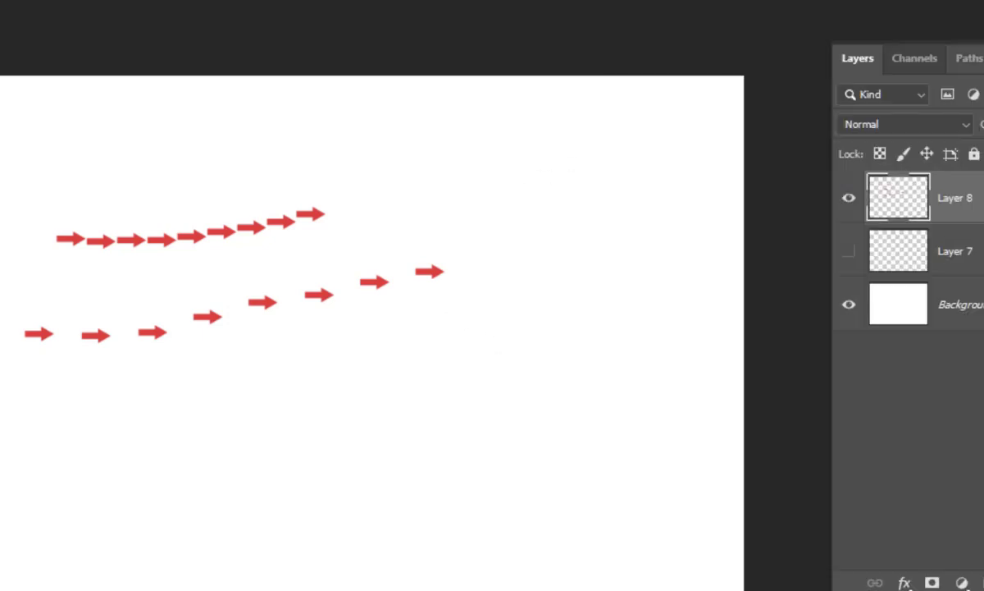
click(849, 198)
Add an empty Layer 9 and switch to the Curvature Pen Tool.
key(ctrl+shift+alt+n)
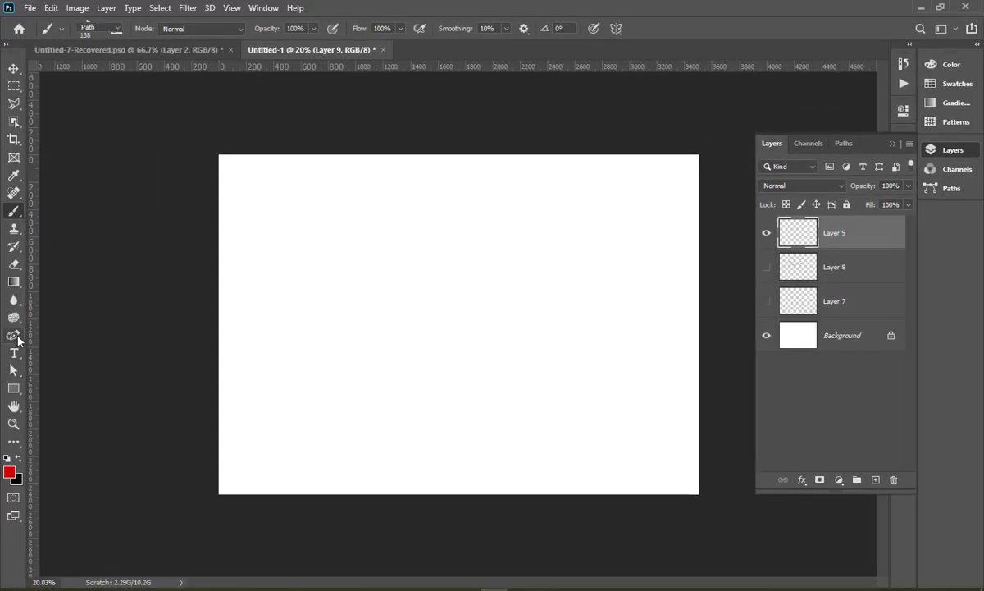
click(14, 335)
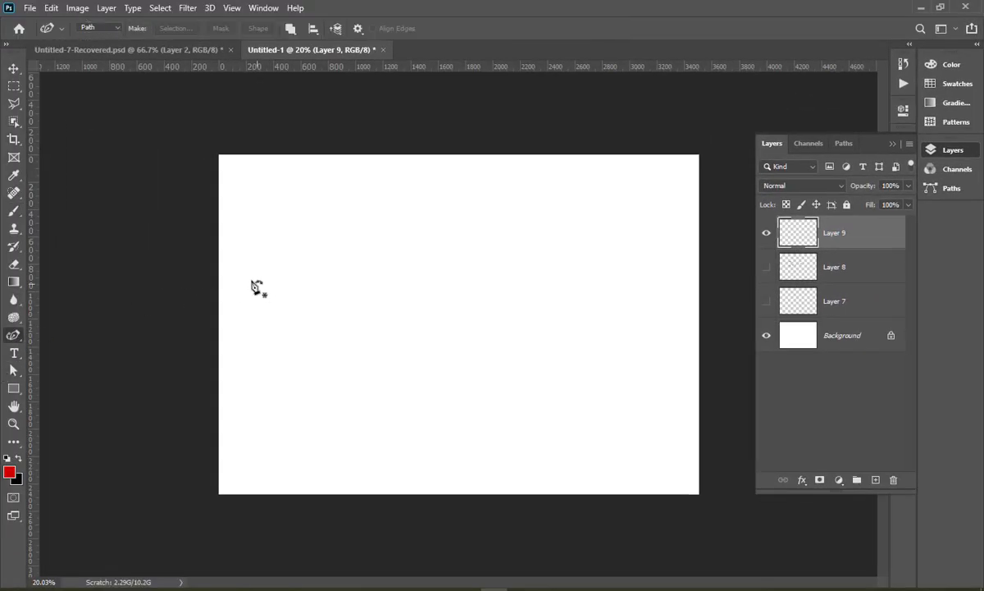
right_click(14, 335)
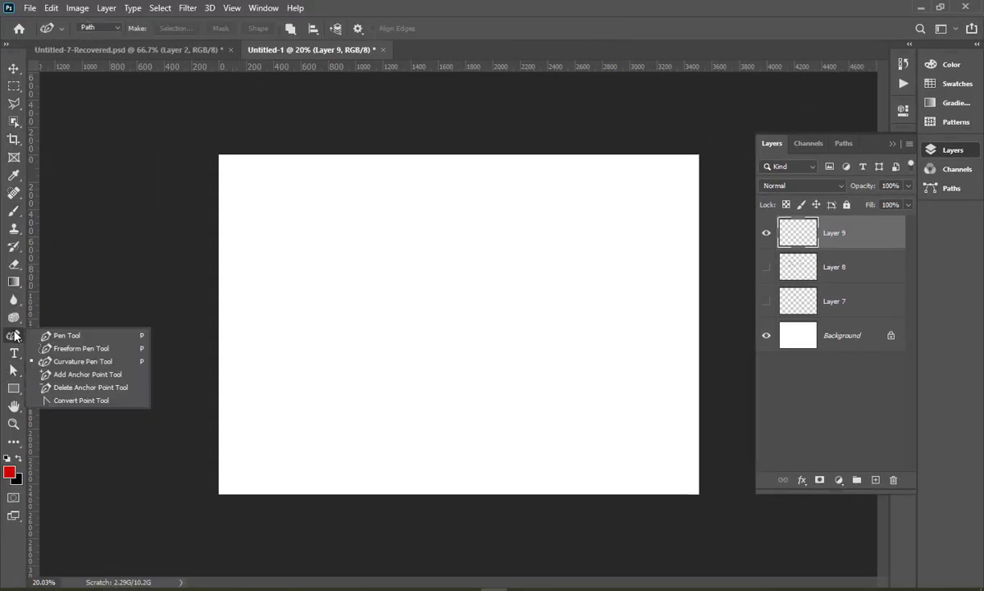
click(74, 361)
Draw the wavy upper edge of the path from left to right.
click(242, 271)
drag(367, 262, 338, 246)
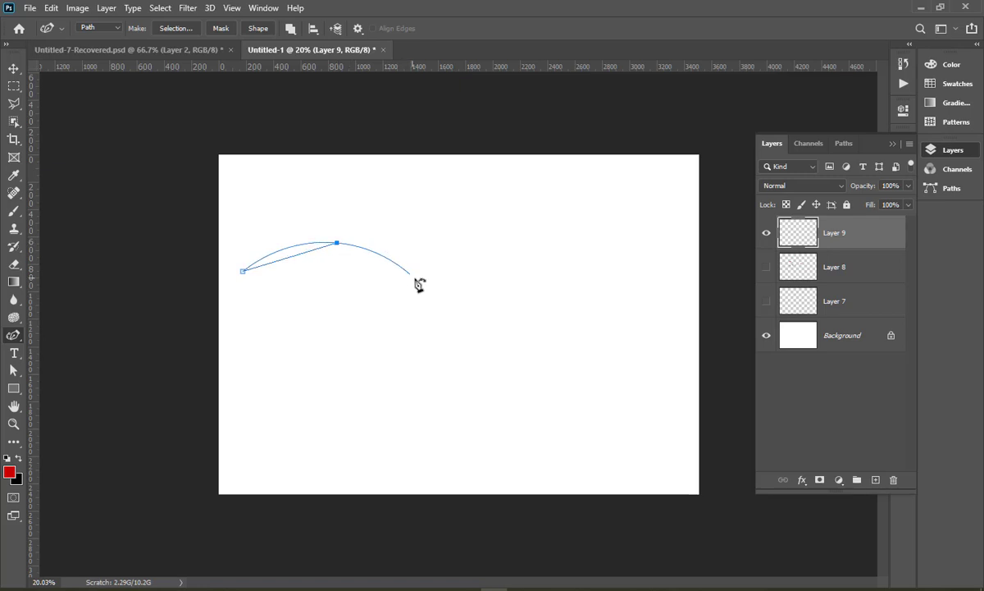
drag(423, 286, 461, 289)
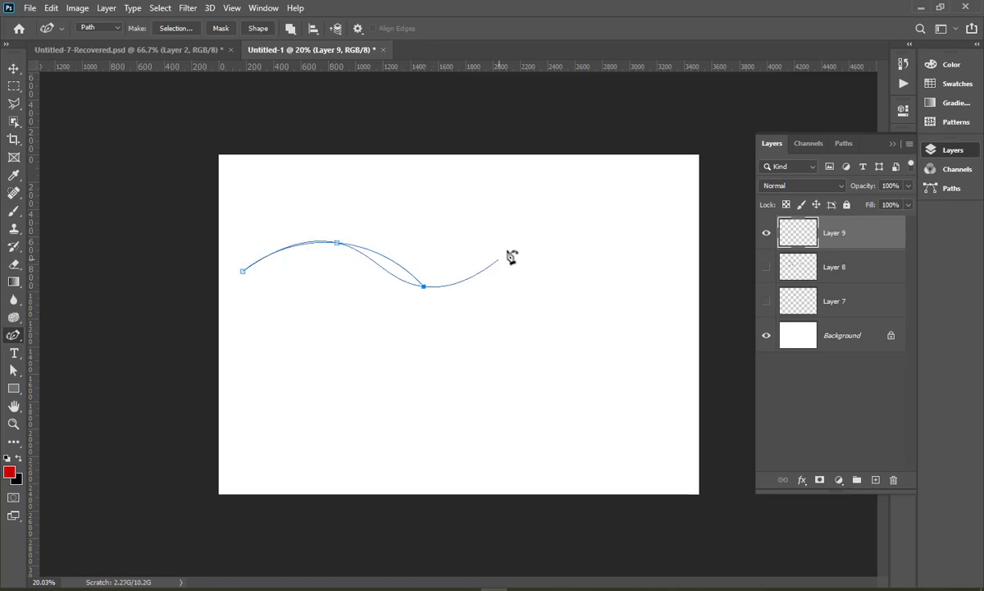
drag(523, 232, 566, 246)
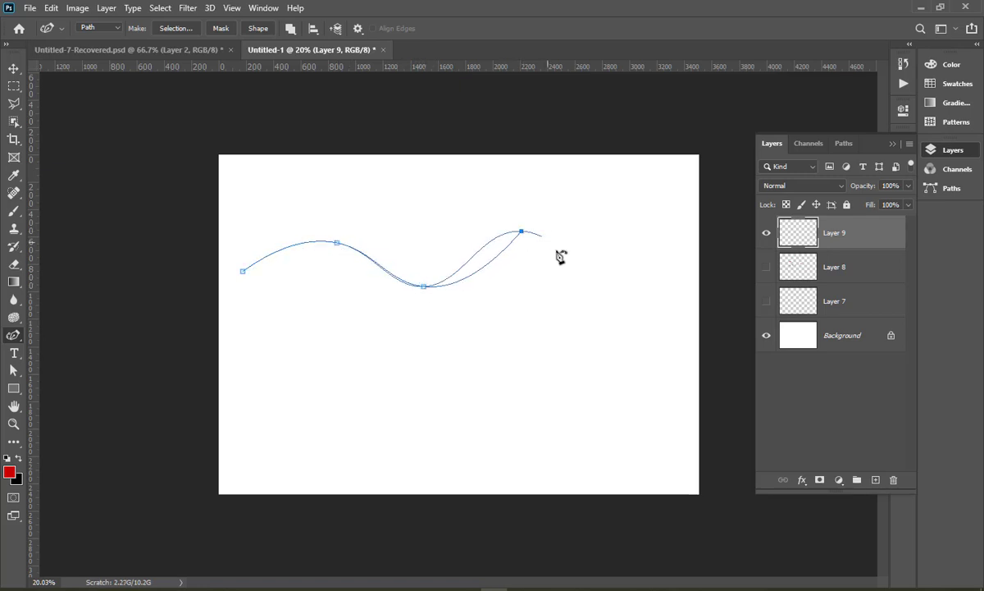
click(626, 268)
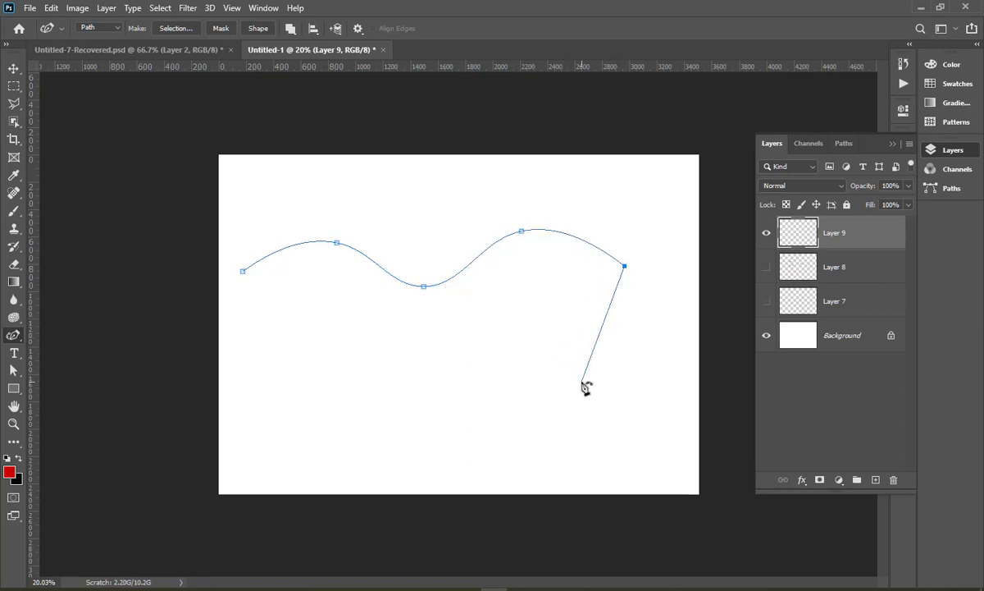
Complete the path's lower edge back to the left and show Work Path in the Paths panel.
mouse_move(584, 386)
mouse_down()
mouse_move(505, 415)
mouse_move(461, 408)
mouse_move(587, 388)
mouse_up()
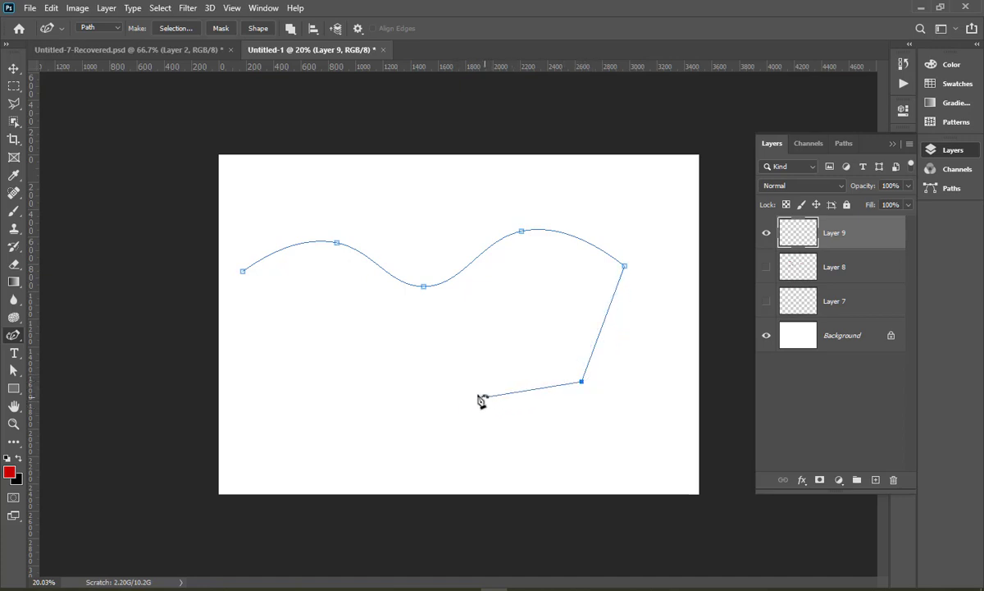
mouse_move(450, 382)
mouse_down()
mouse_move(359, 430)
mouse_move(254, 395)
mouse_up()
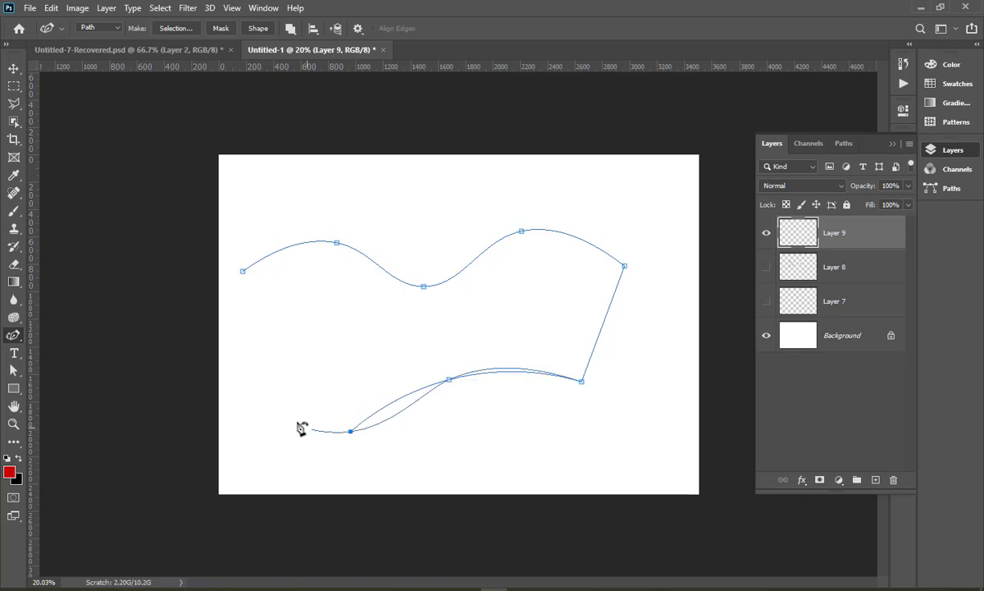
click(248, 387)
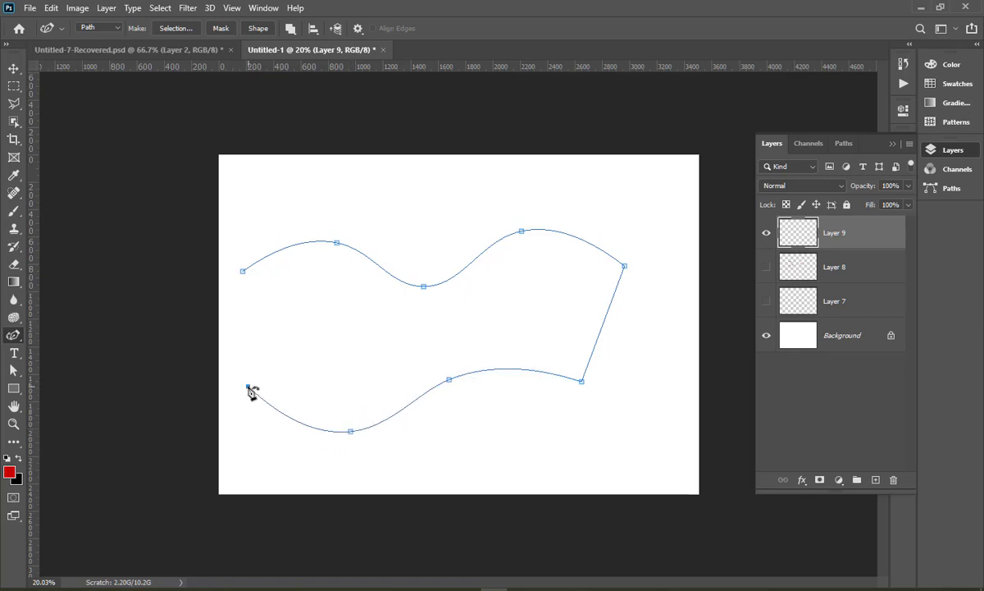
drag(248, 388, 268, 377)
ctrl+click(265, 375)
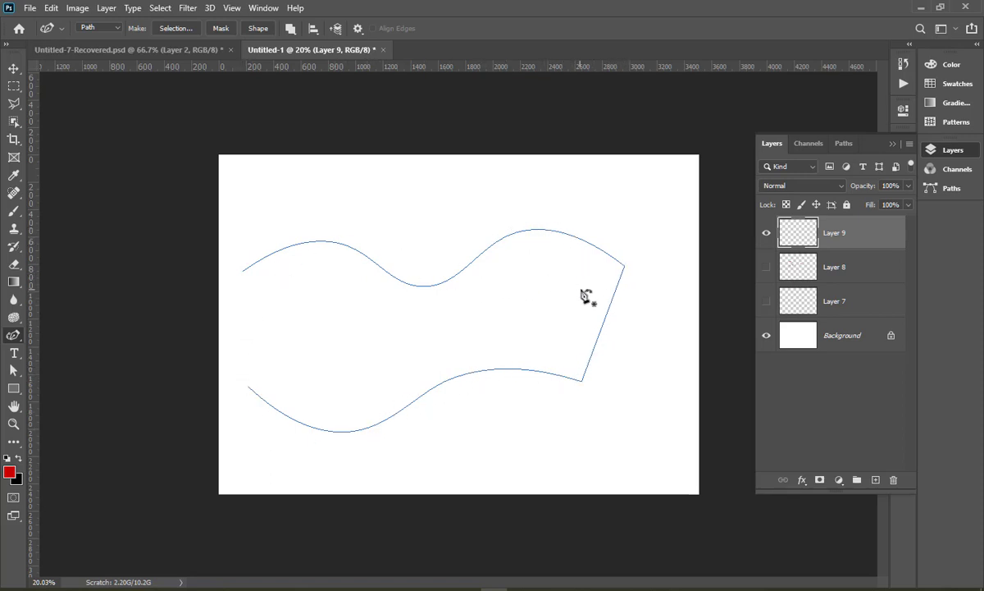
click(855, 146)
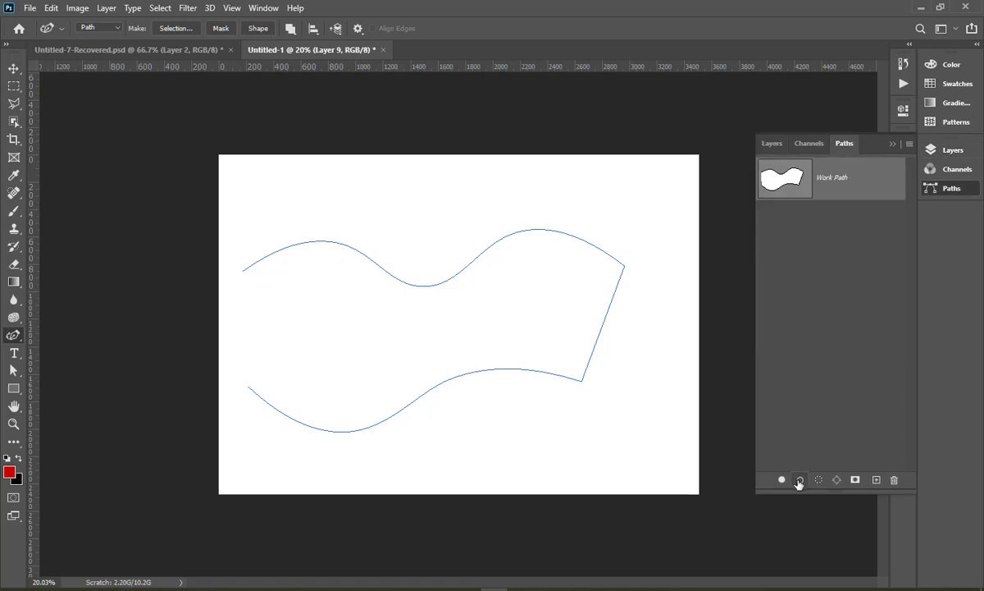
Stroke the Work Path with the red arrow brush, then undo the stroke.
click(14, 212)
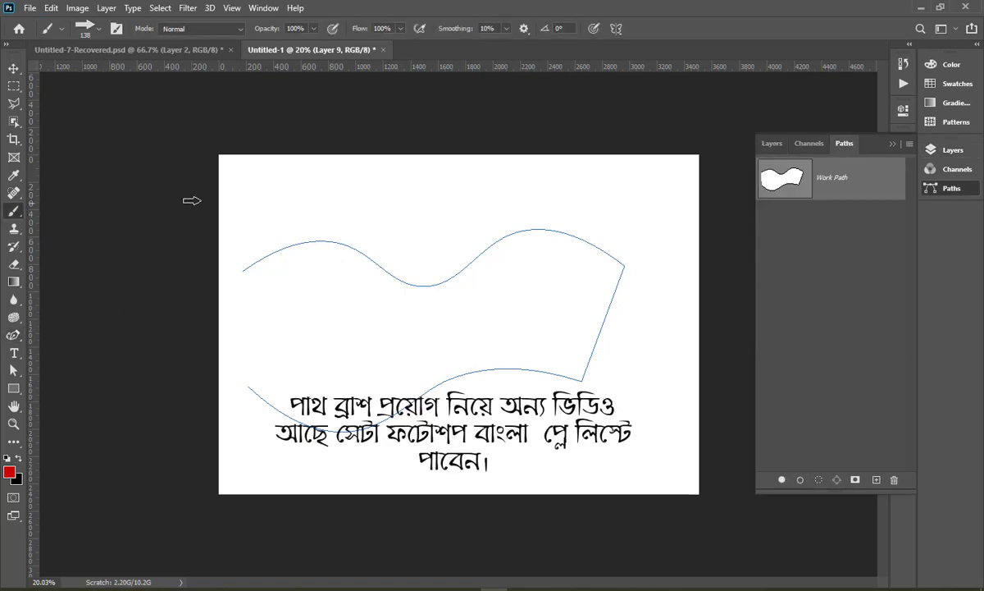
click(800, 480)
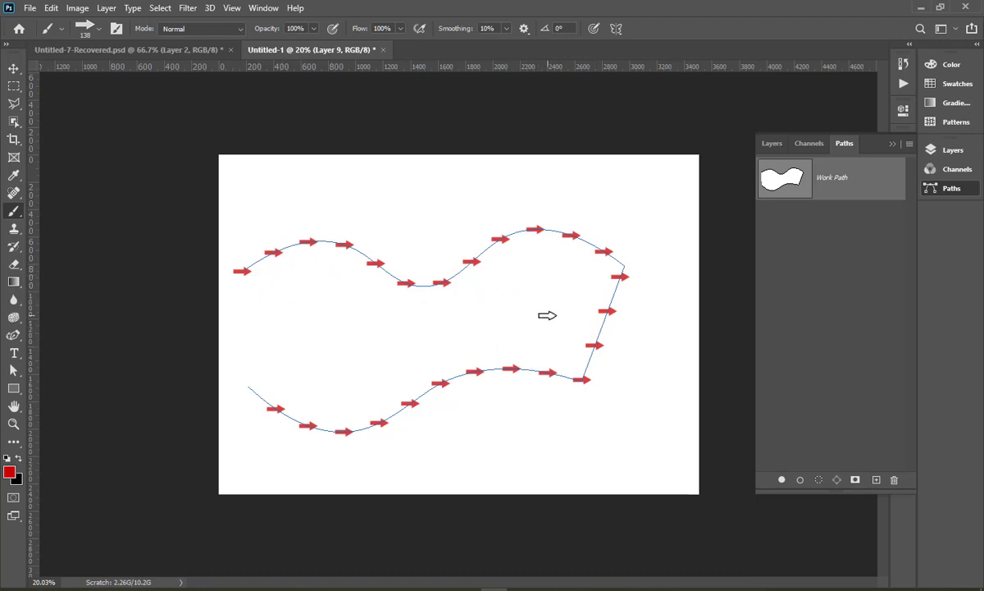
key(ctrl+z)
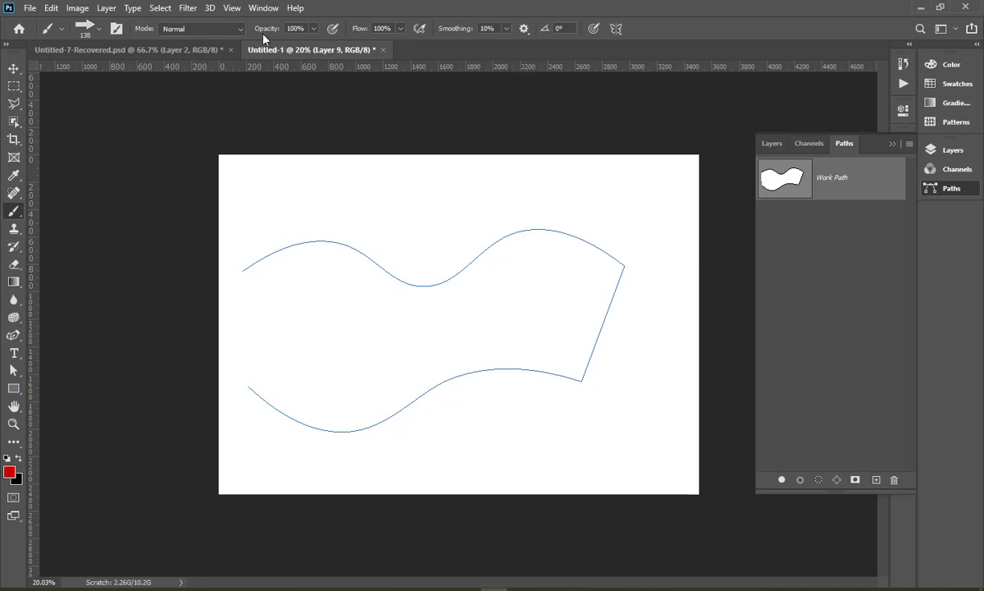
click(264, 8)
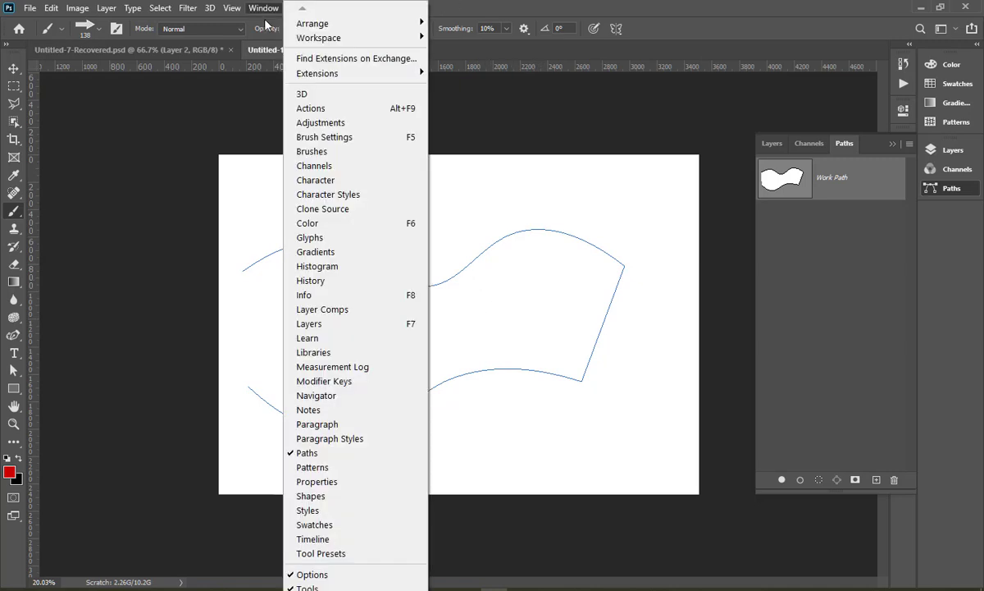
Set the arrow brush's Shape Dynamics angle jitter control to Direction.
click(300, 140)
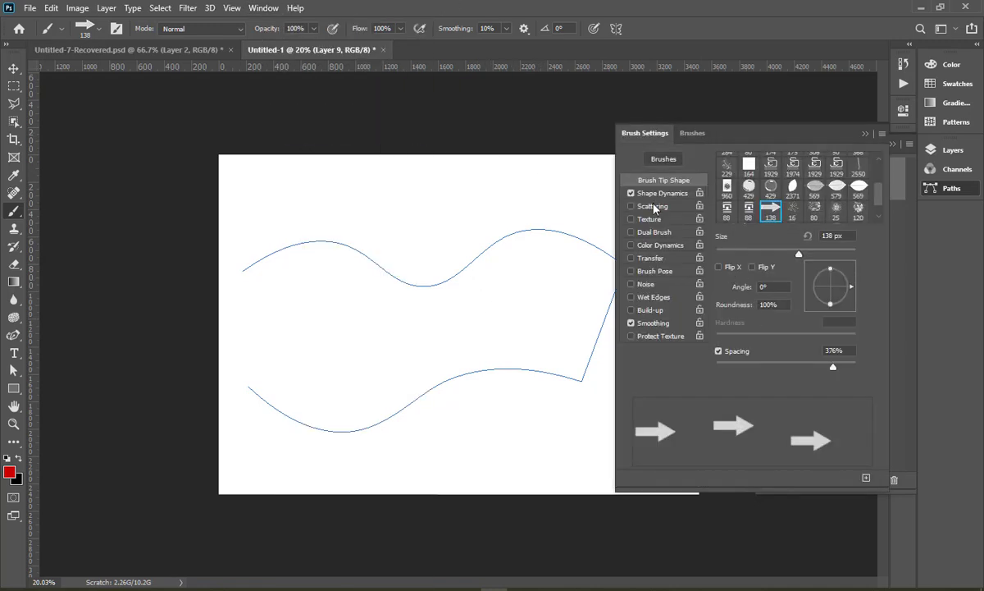
click(659, 195)
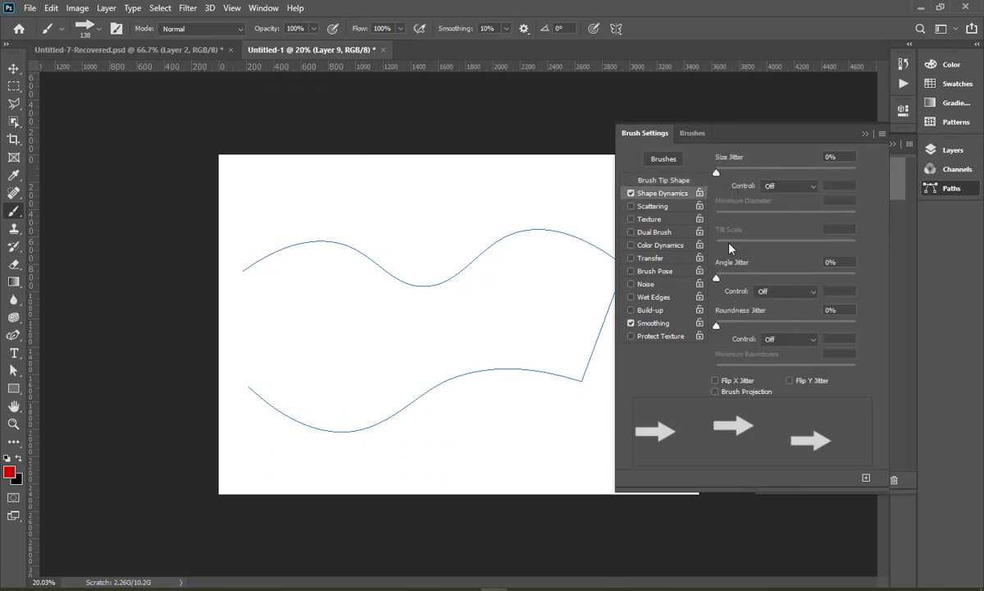
click(771, 295)
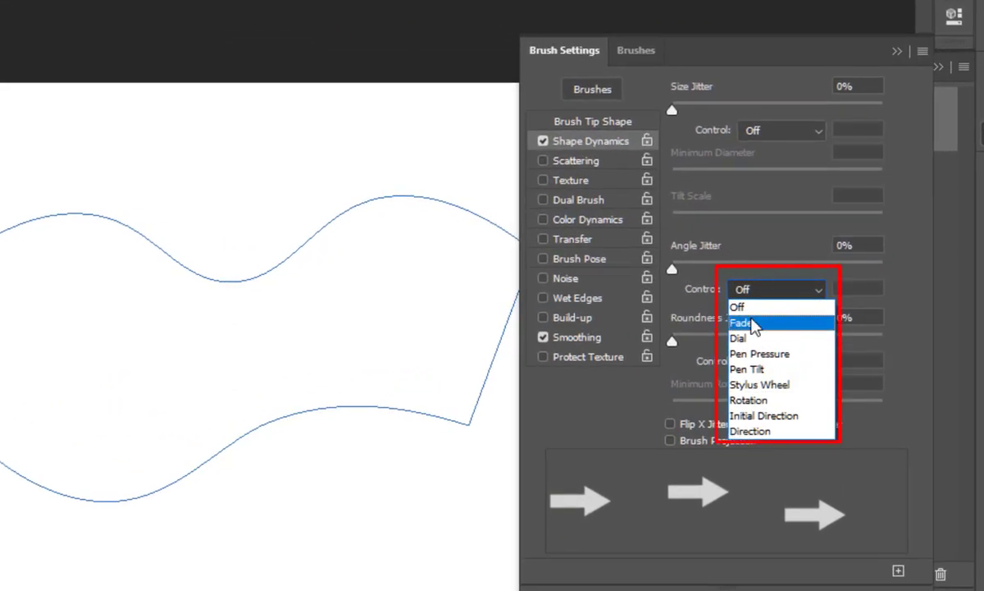
click(799, 434)
click(897, 51)
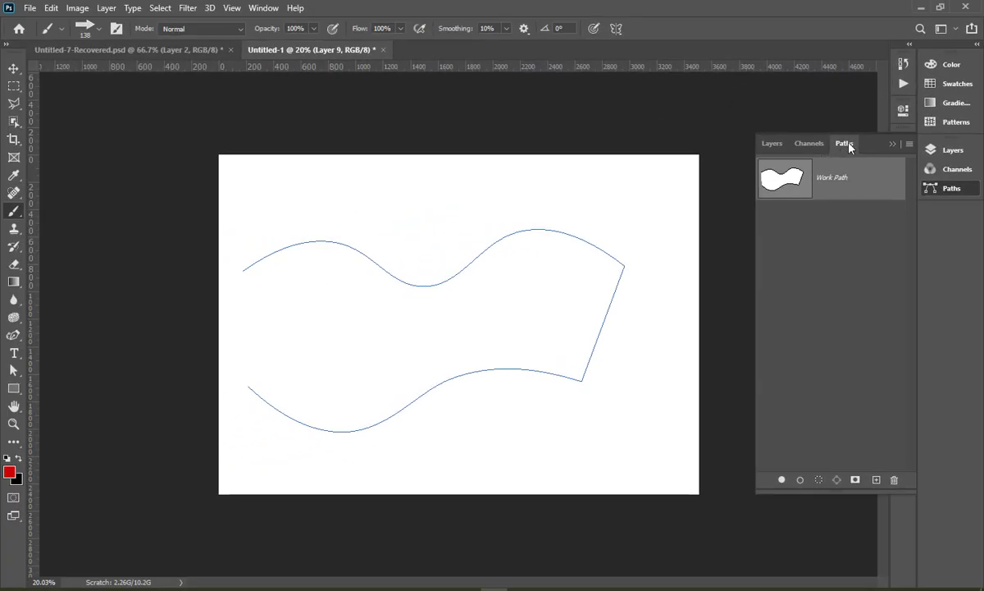
Stroke the Work Path with direction-following arrows, hide the path, and recheck the angle control.
click(801, 480)
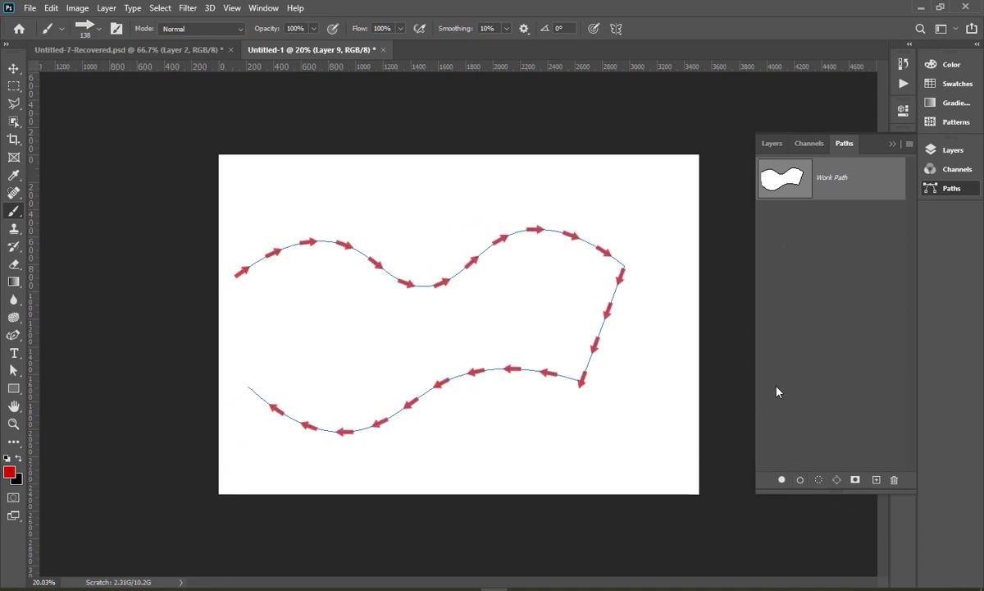
click(775, 391)
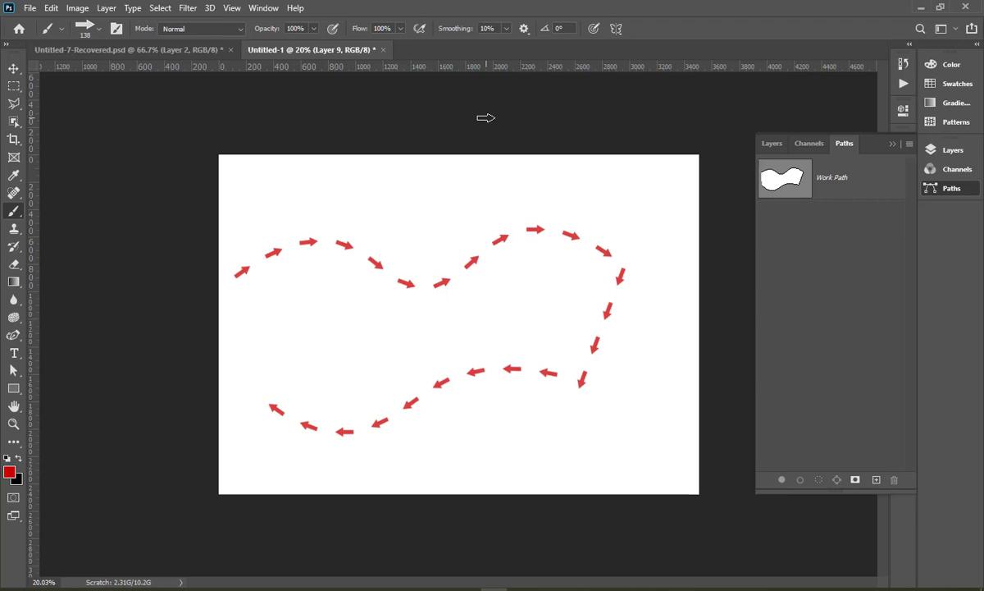
click(263, 7)
click(324, 129)
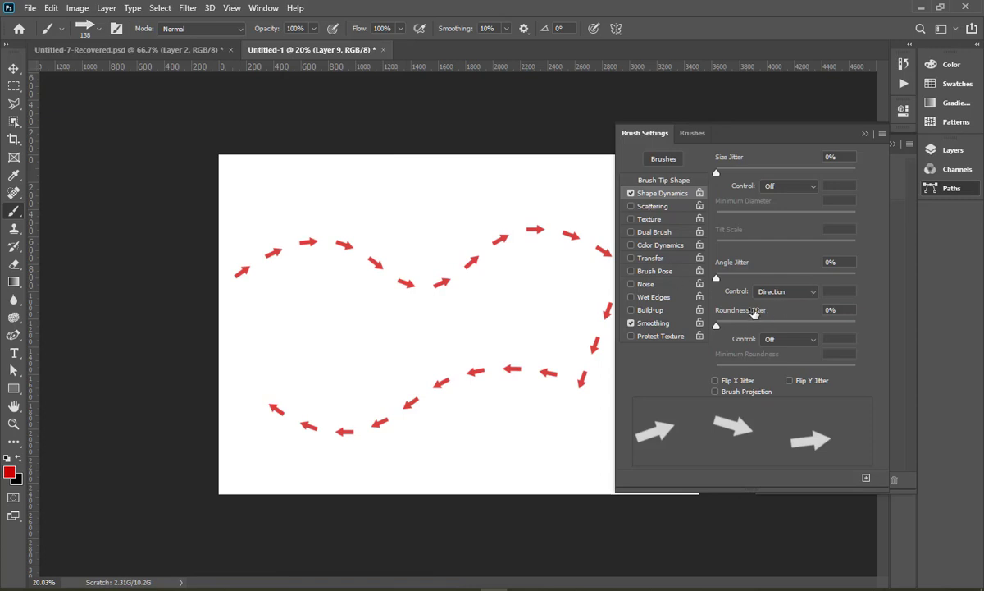
click(786, 291)
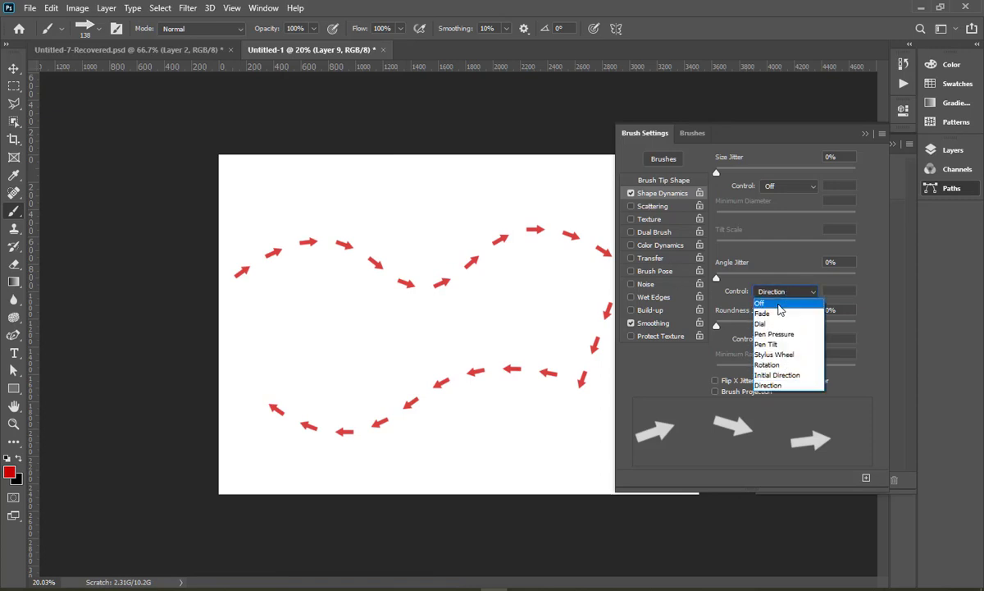